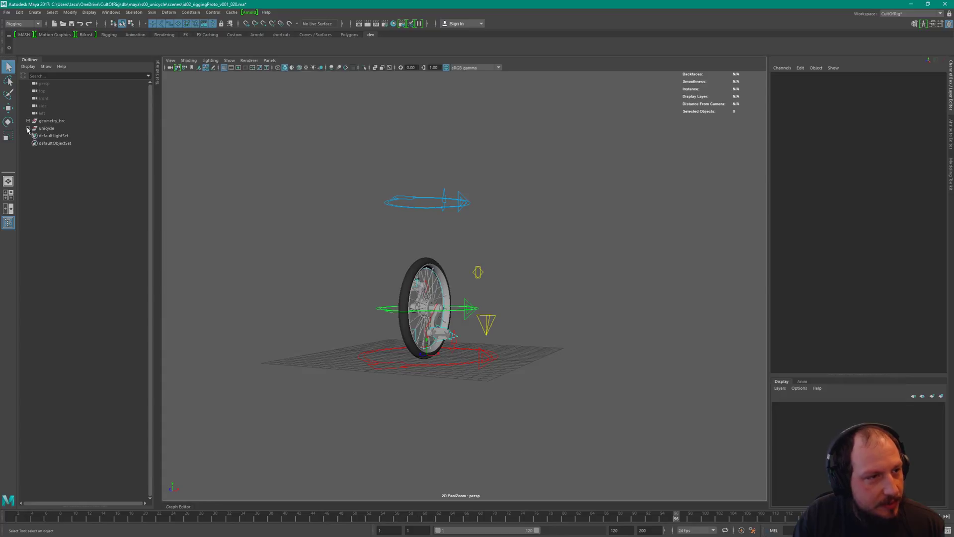
- Expand the whole unicycle hierarchy in the Outliner and turn off DAG Objects Only
shift+click(29, 129)
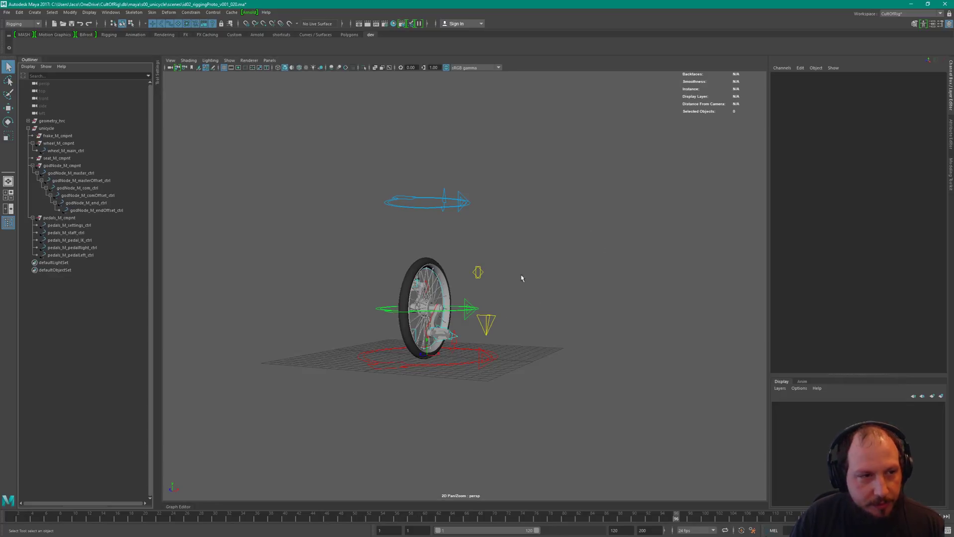
click(28, 66)
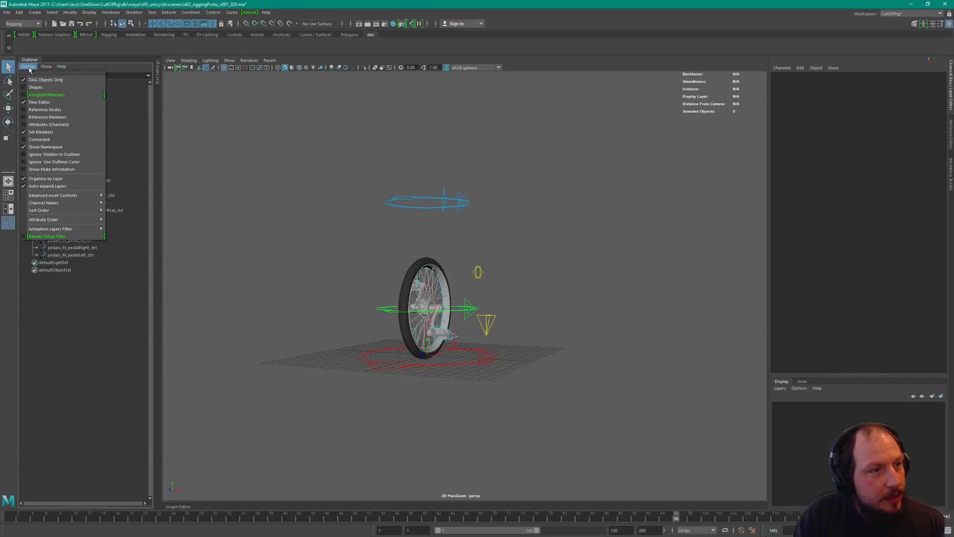
click(47, 74)
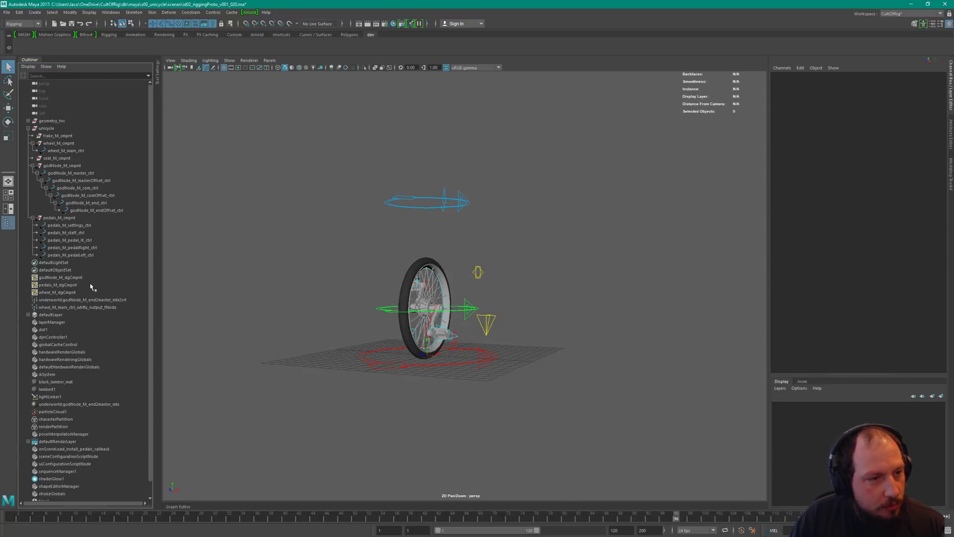
- Unlock the godNode_M_cmpnt node by adding lockNode -lock false to the MEL script and running that line with the node selected
click(72, 277)
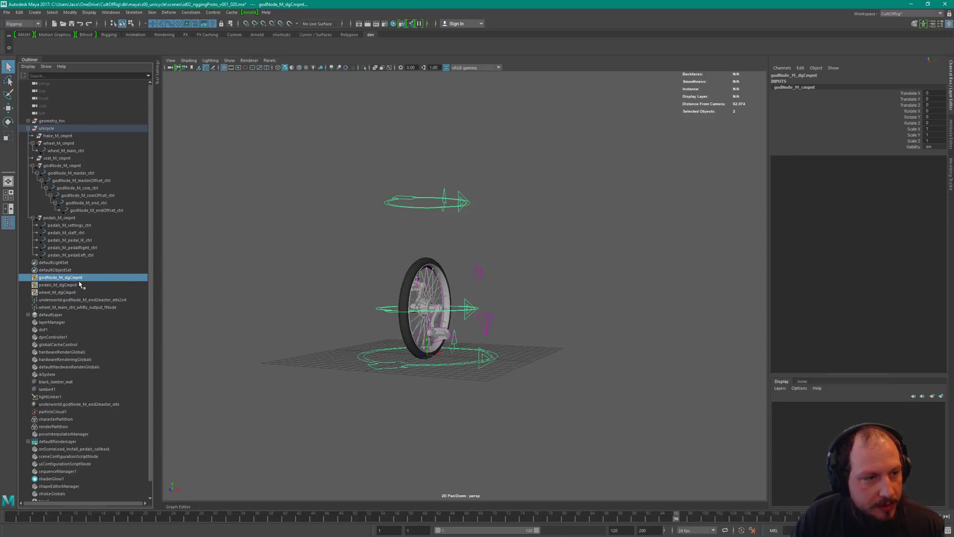
click(82, 166)
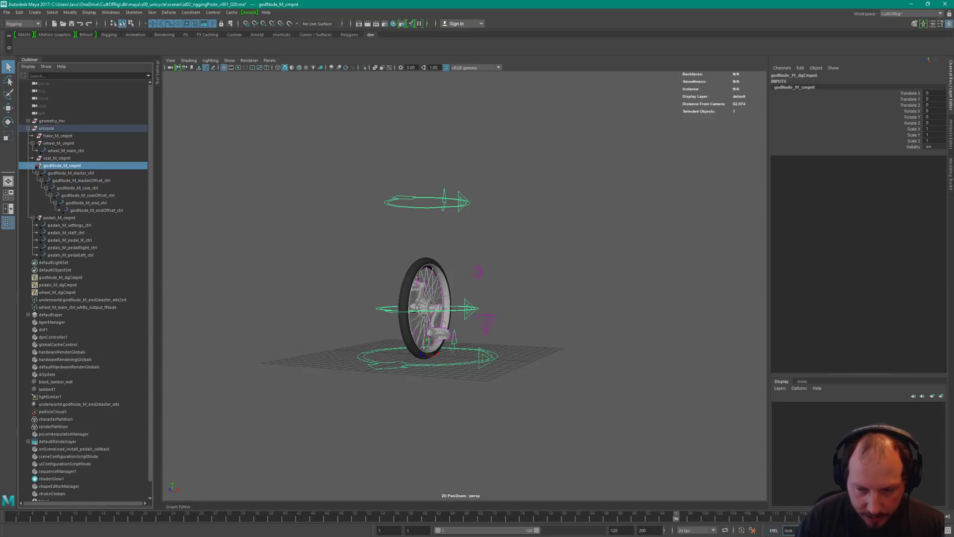
key(Return)
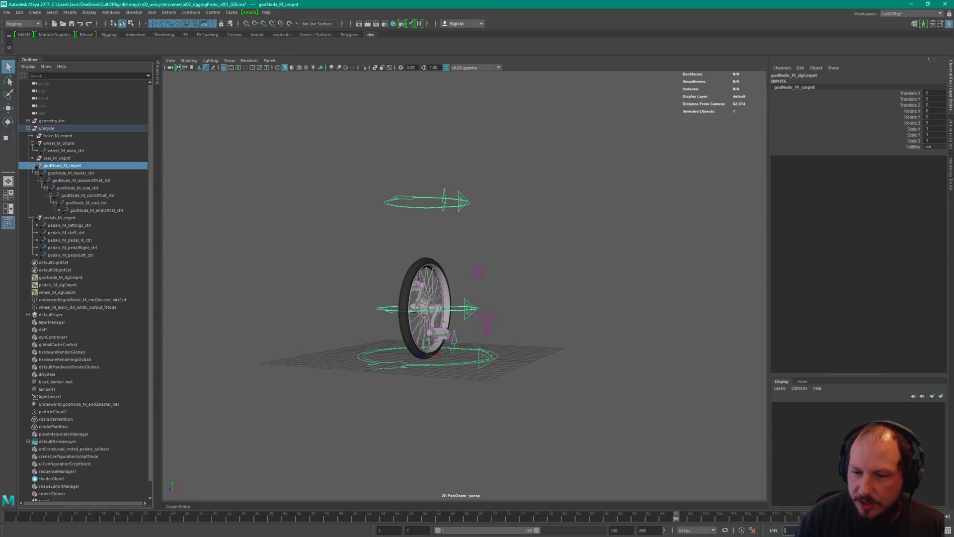
click(948, 530)
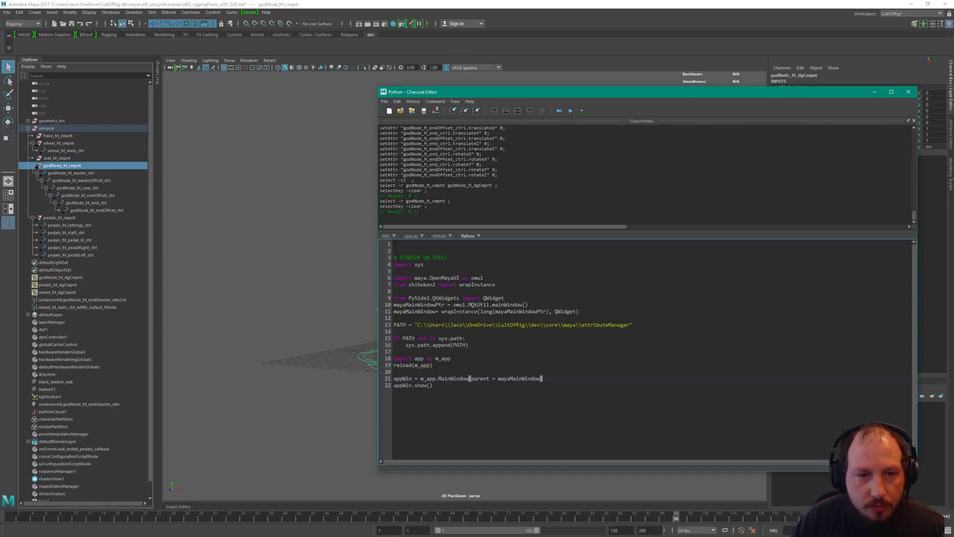
click(388, 237)
click(697, 341)
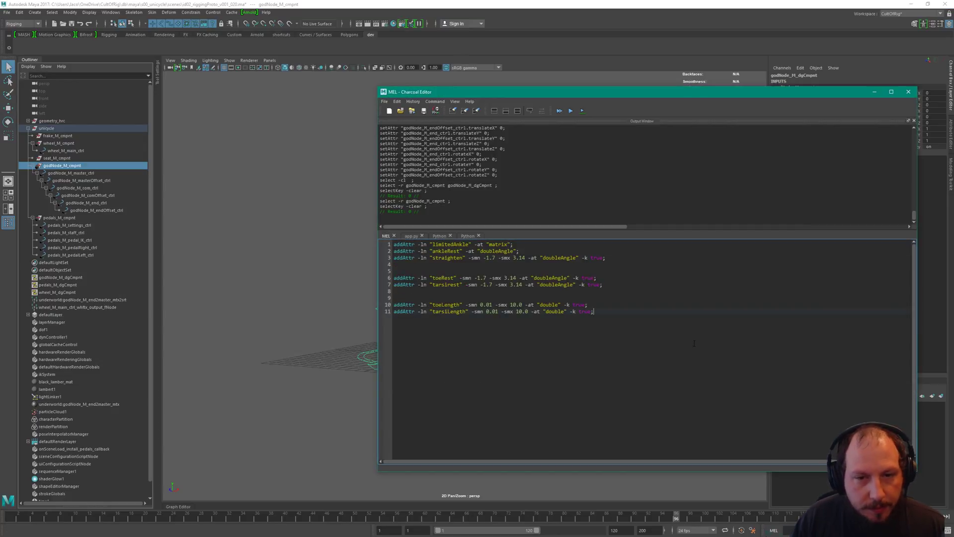
key(Return)
key(Return)
key(Return)
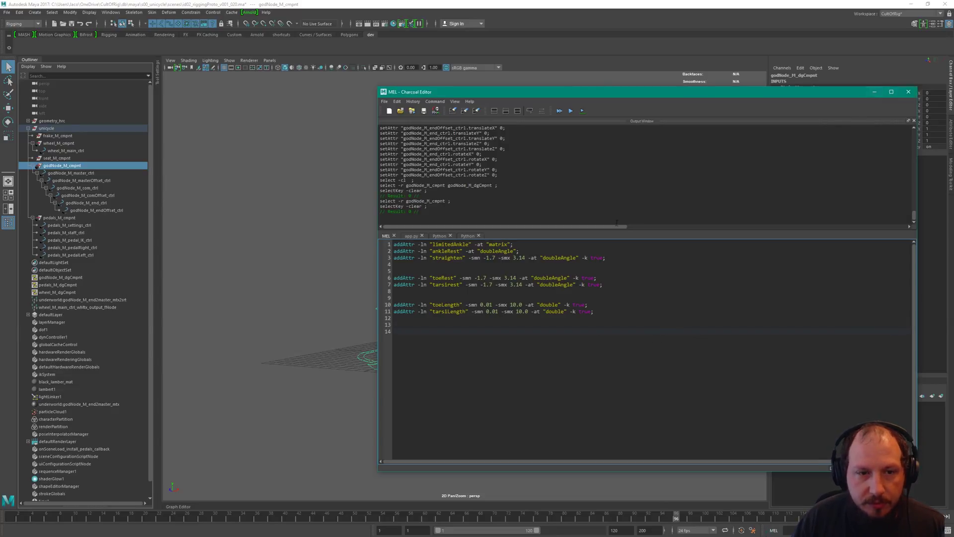
text(lockNod)
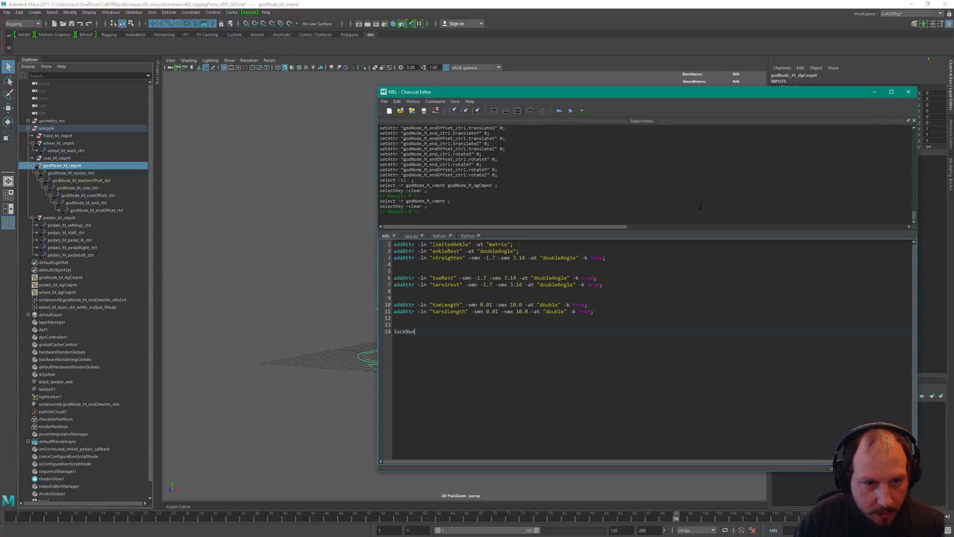
text(e -lo)
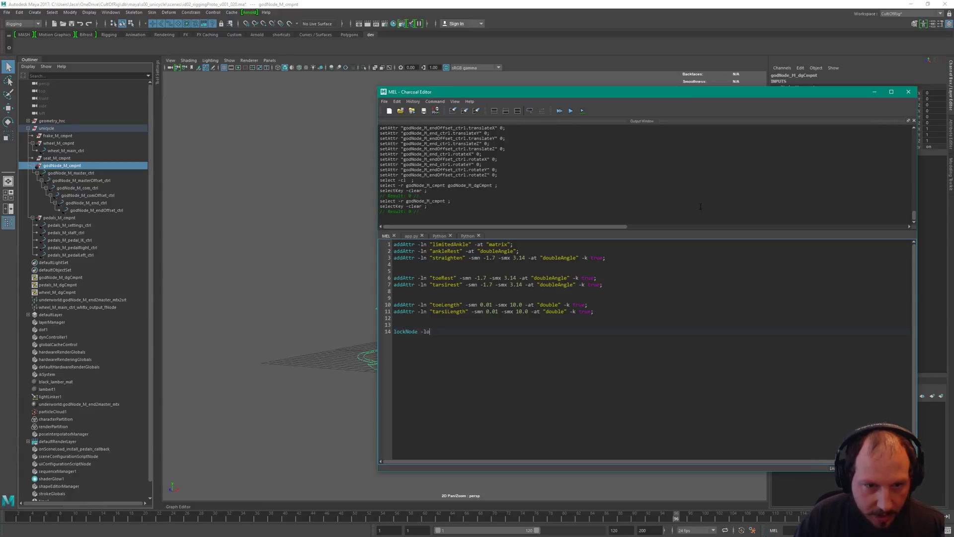
text(ck false)
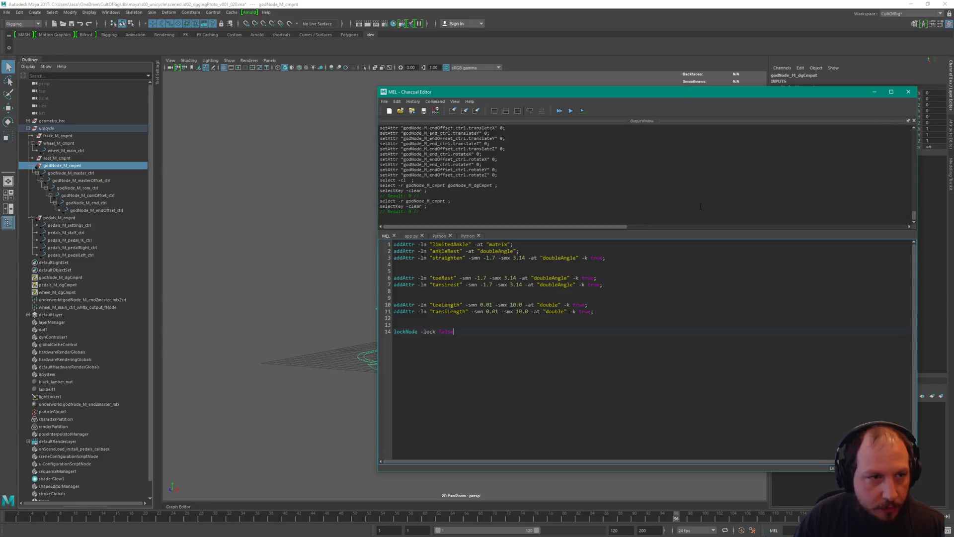
key(shift+Home)
key(ctrl+Return)
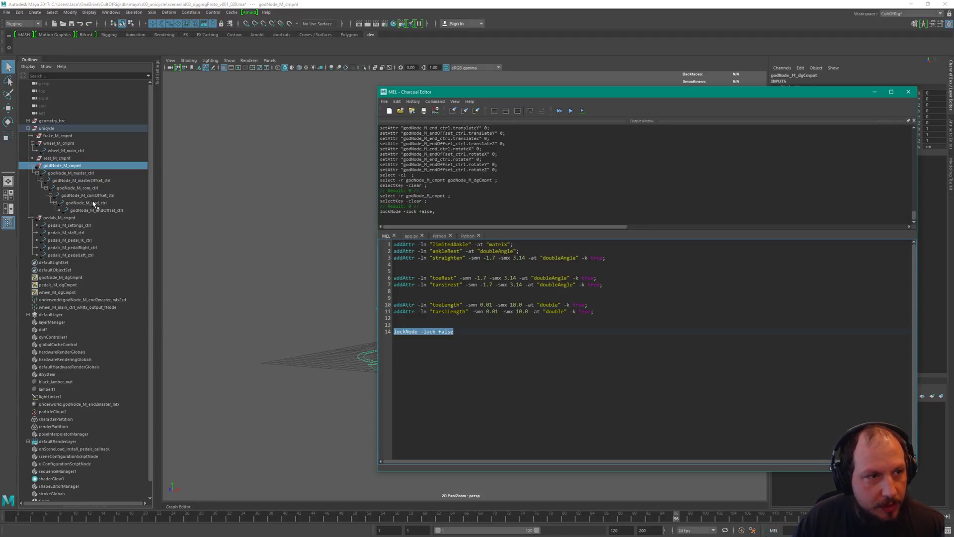
click(909, 92)
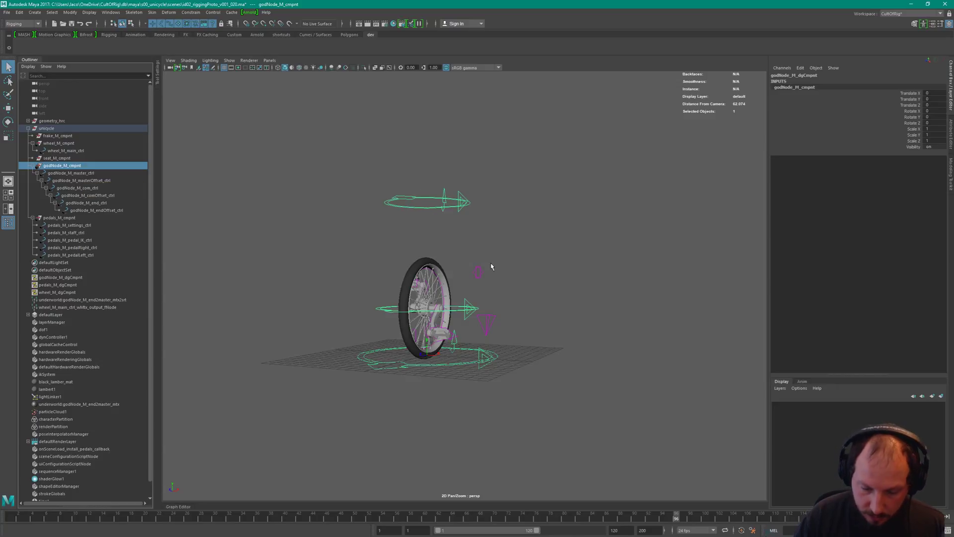
- Unparent godNode_M_cmpnt from the unicycle group and expand its children in the Outliner
key(shift+p)
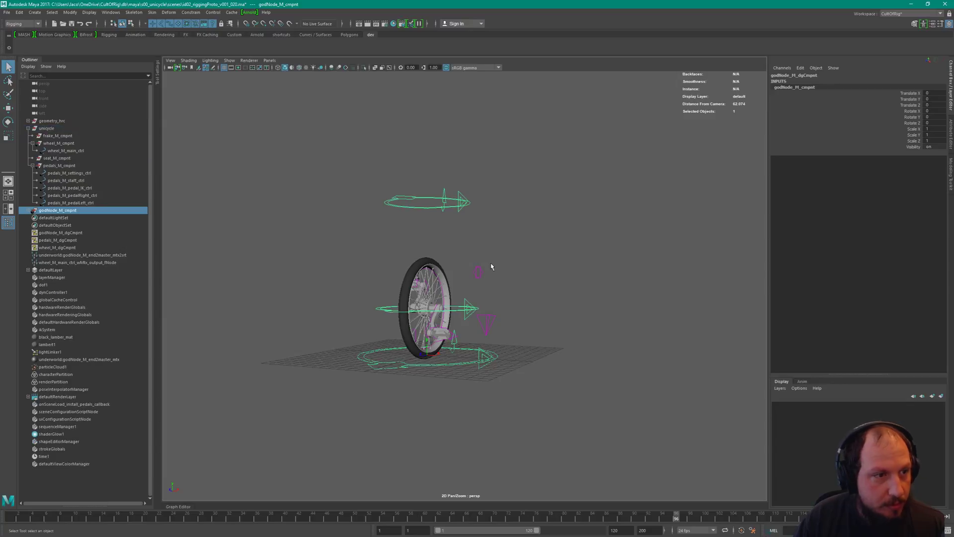
click(29, 211)
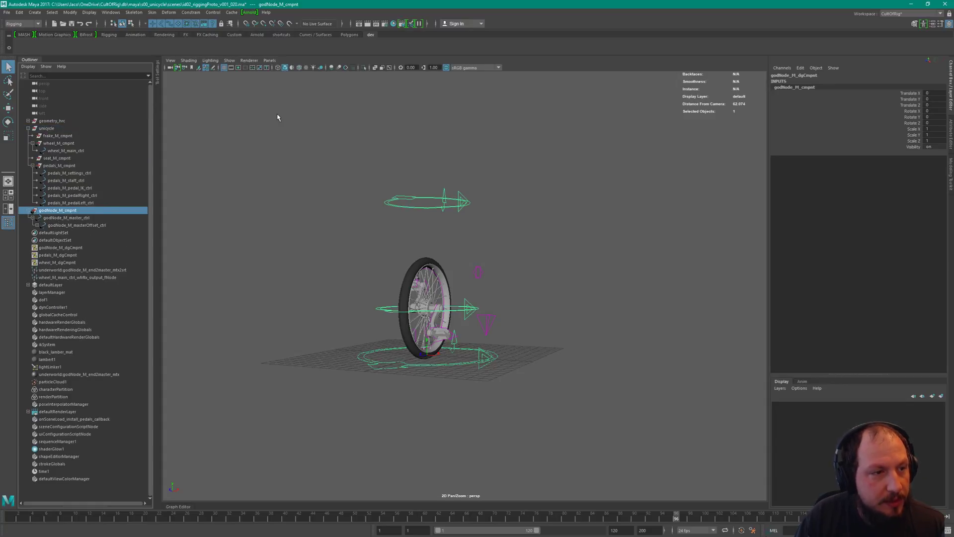
- Try to select the asset contents of godNode_M_dgCmpnt
ctrl+click(68, 248)
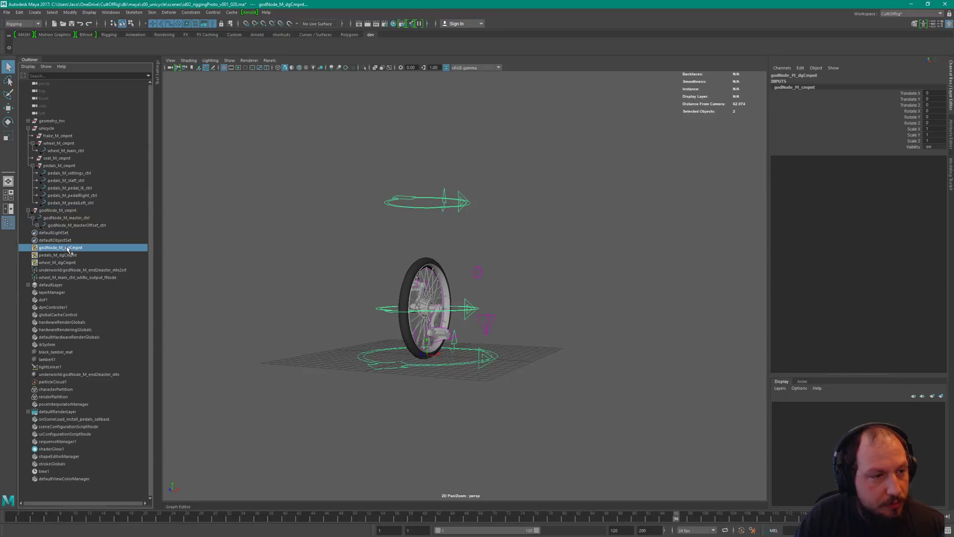
right_click(68, 249)
mouse_move(121, 302)
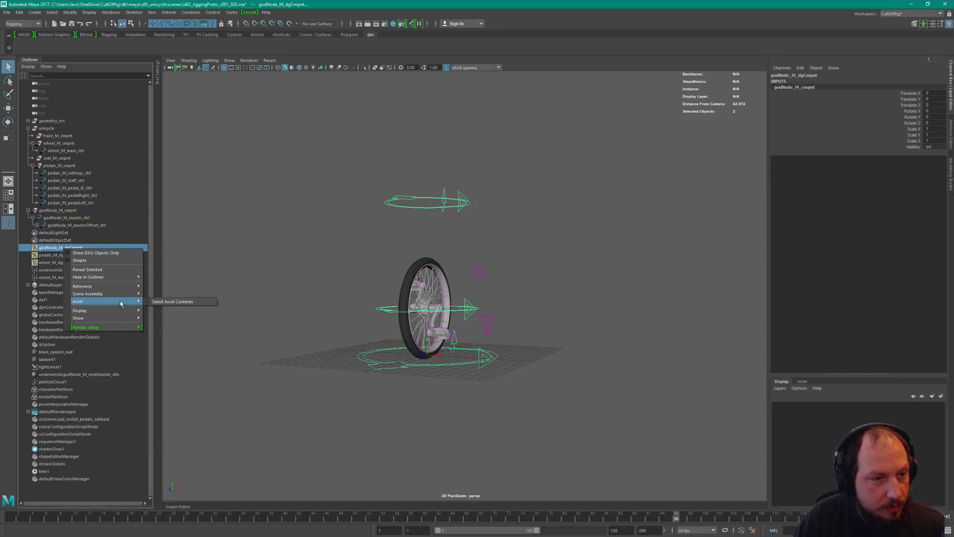
click(174, 301)
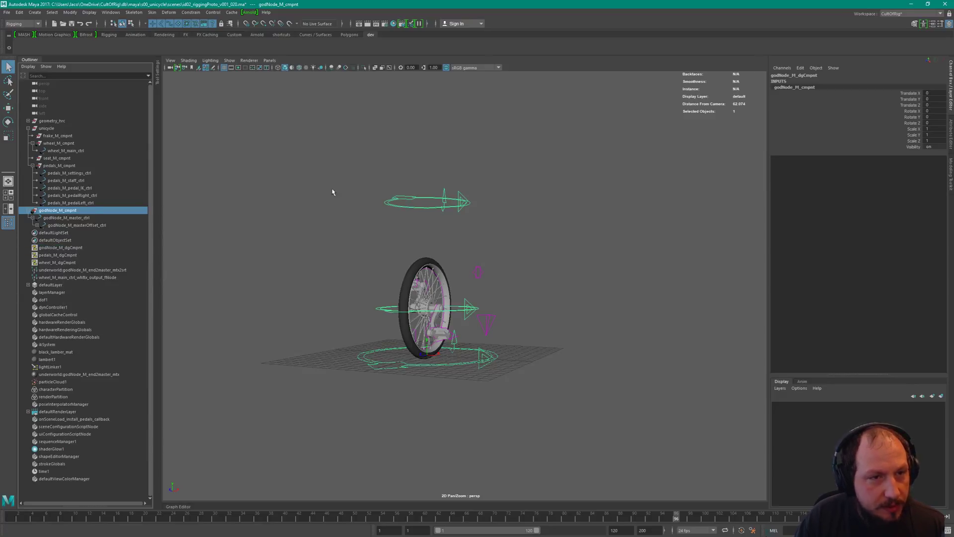
- Turn off Black Box on the godNode_M_dgCmpnt asset and select its asset contents
click(107, 248)
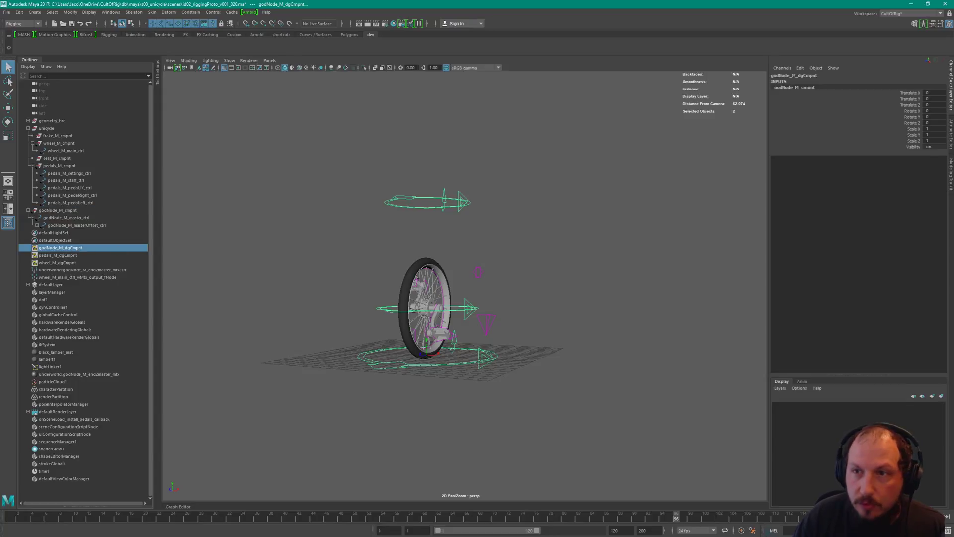
key(ctrl+a)
click(845, 133)
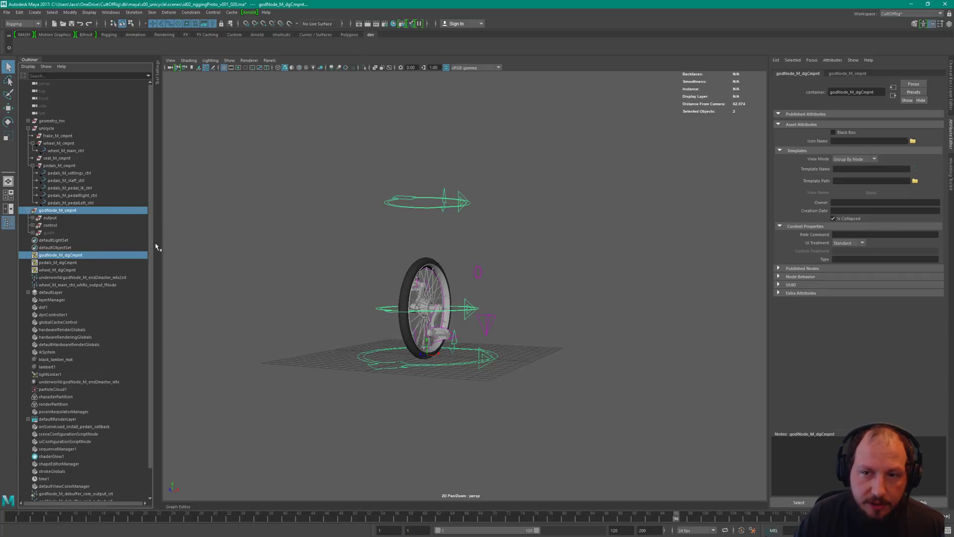
right_click(80, 256)
mouse_move(121, 312)
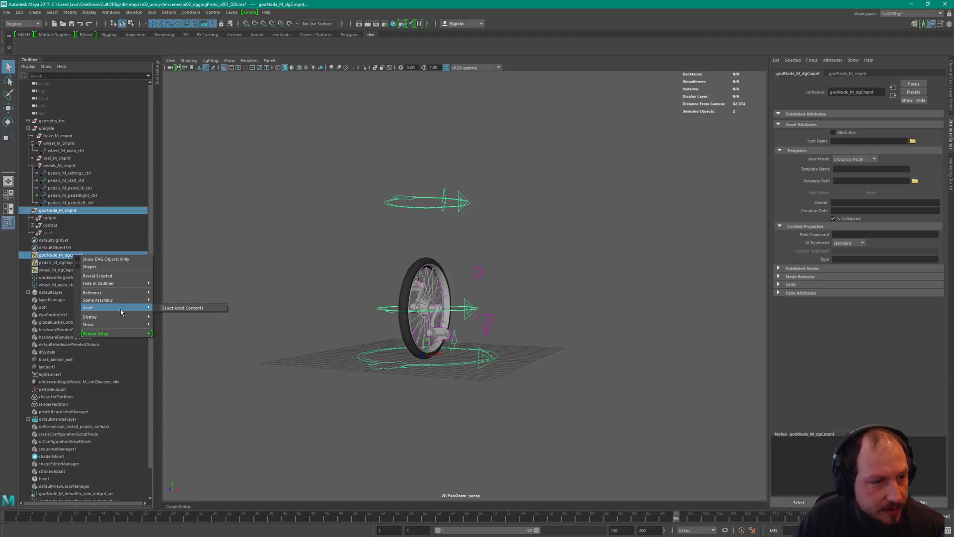
click(182, 308)
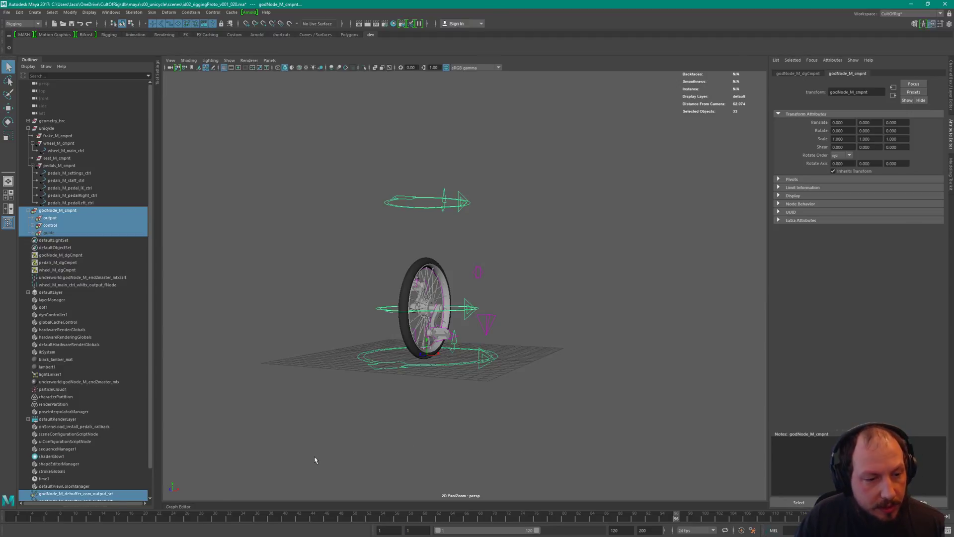
- Graph the selected asset contents in the Node Editor's Untitled_2 graph with the traversal depth set to 0
click(180, 507)
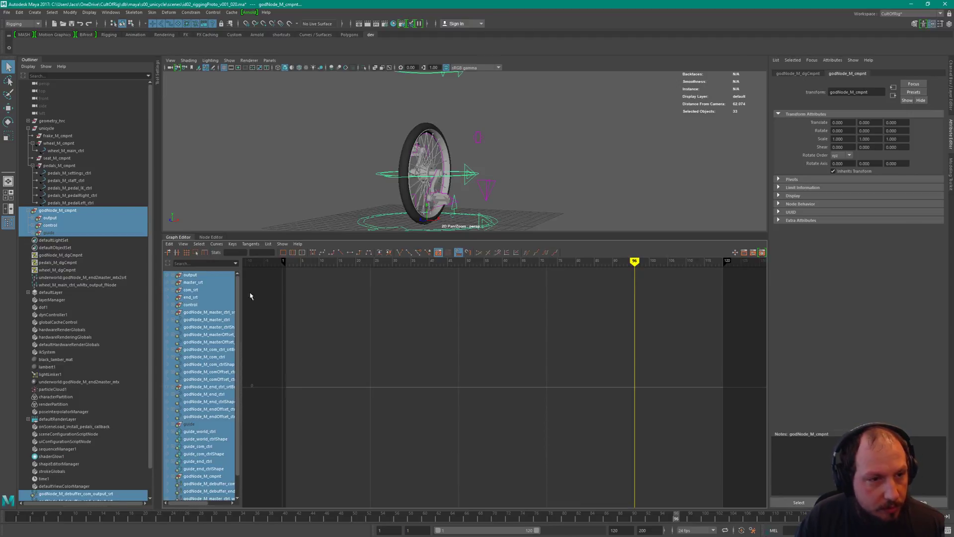
click(211, 238)
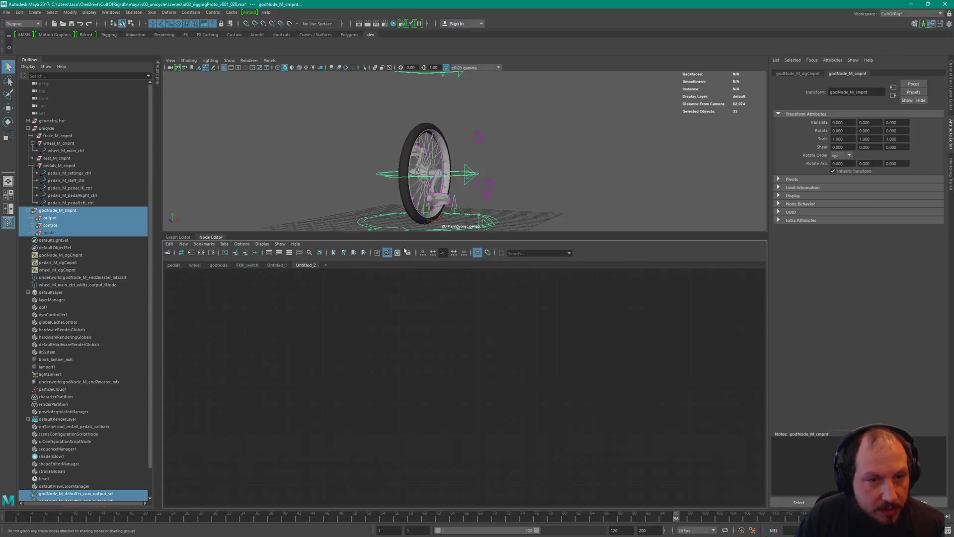
click(422, 253)
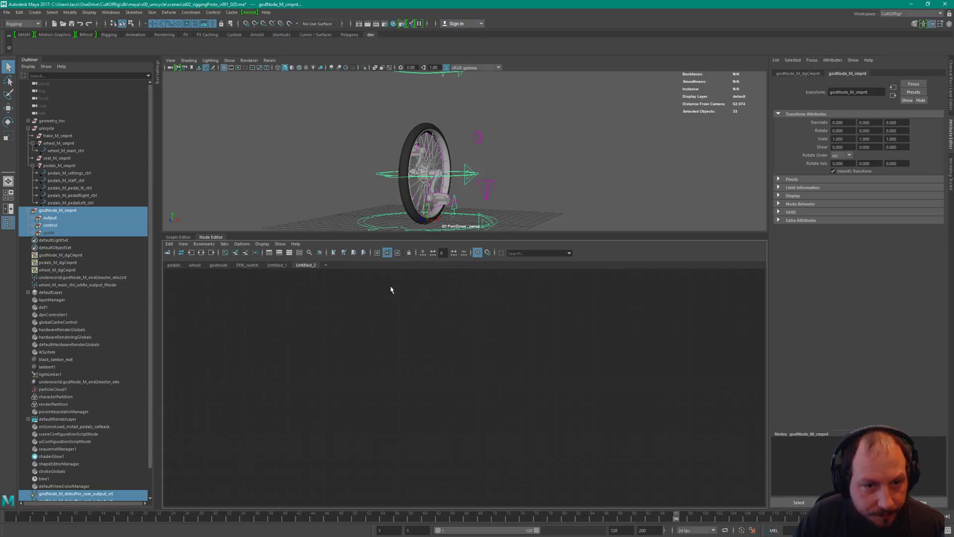
click(235, 253)
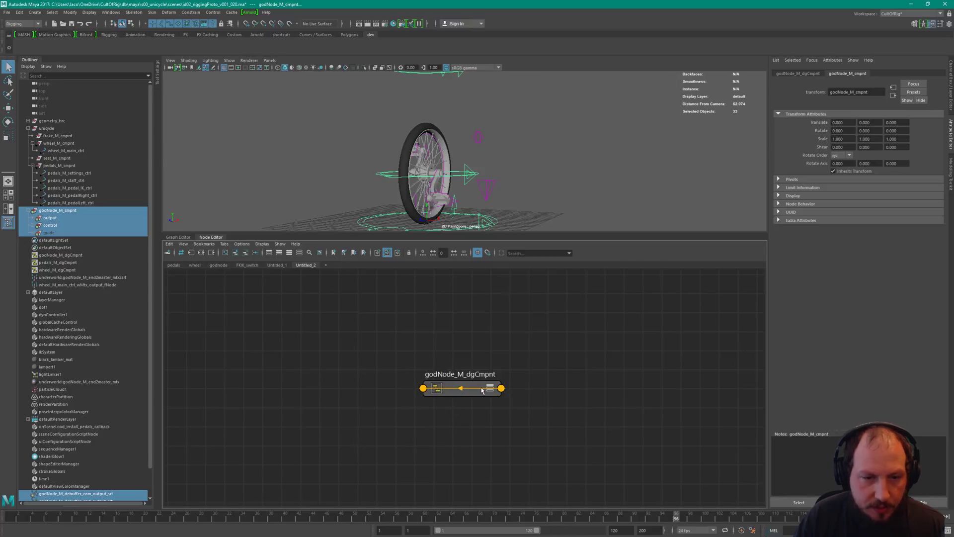
drag(481, 390, 457, 362)
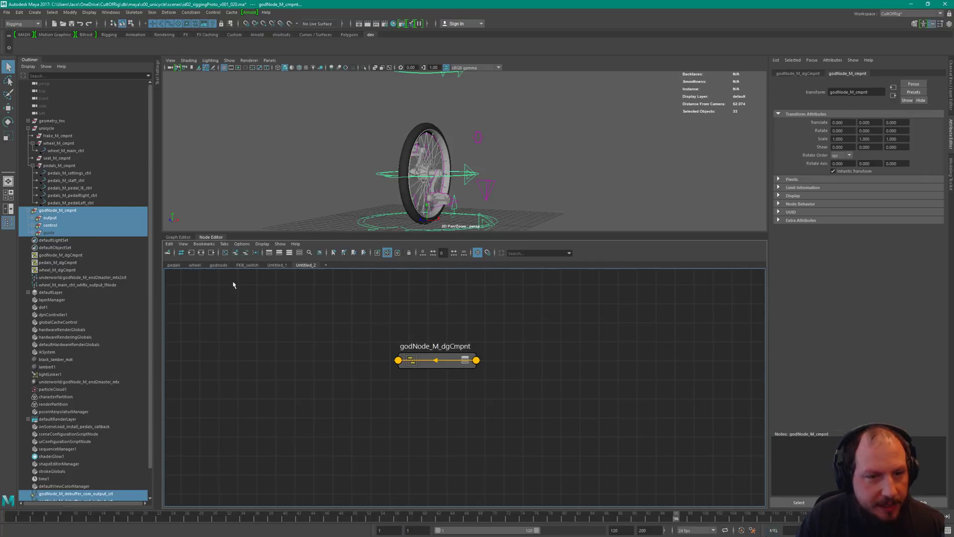
- Turn off Use Assets and Published Attributes in the Node Editor and graph the selected nodes individually at zero traversal depth
click(242, 244)
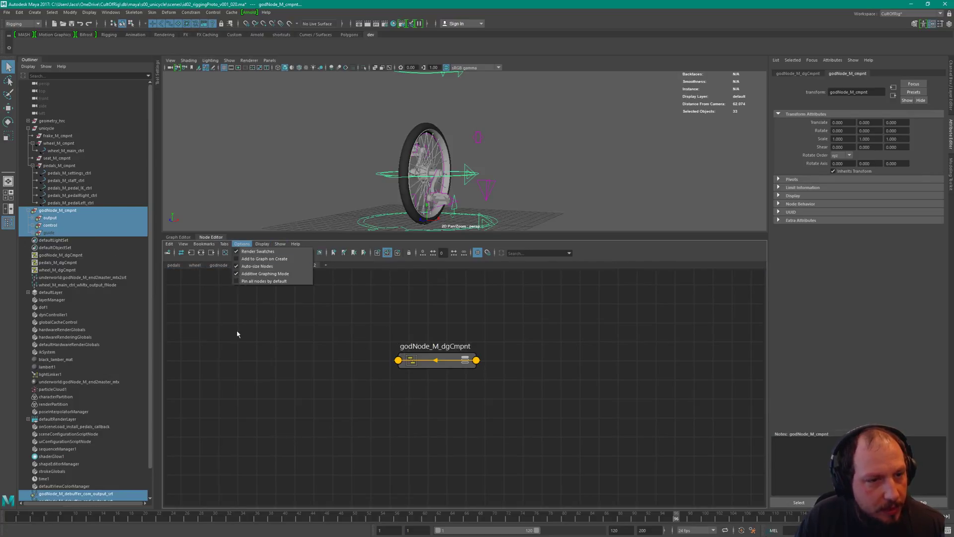
mouse_move(262, 244)
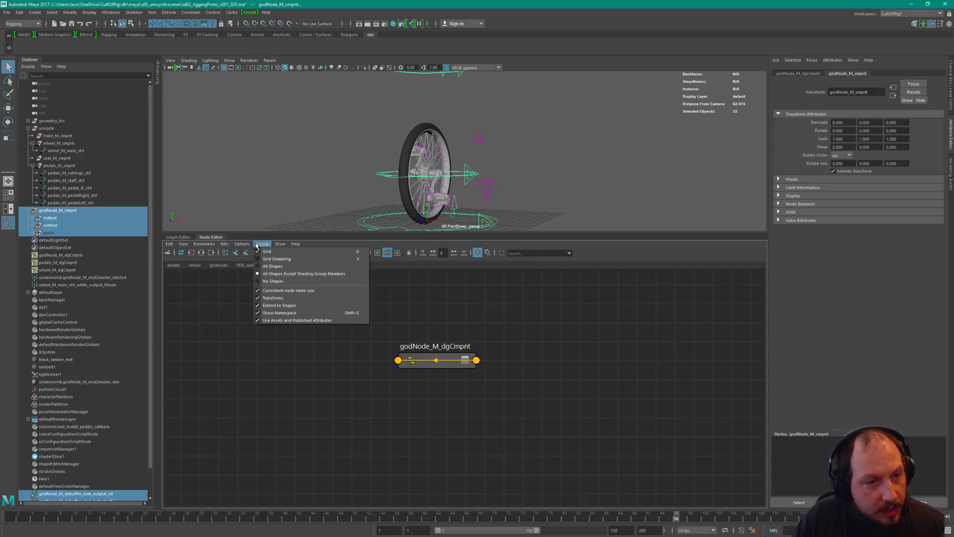
click(276, 321)
click(264, 246)
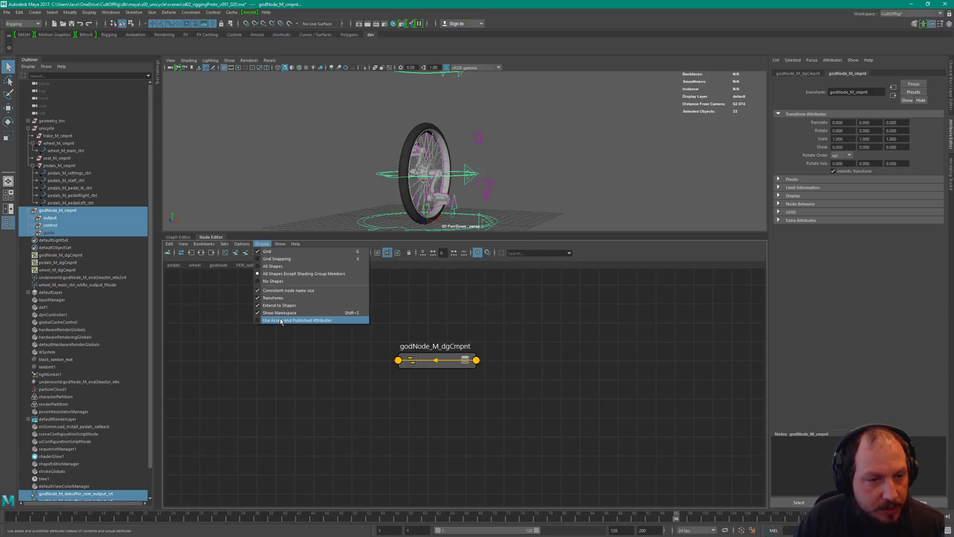
click(423, 253)
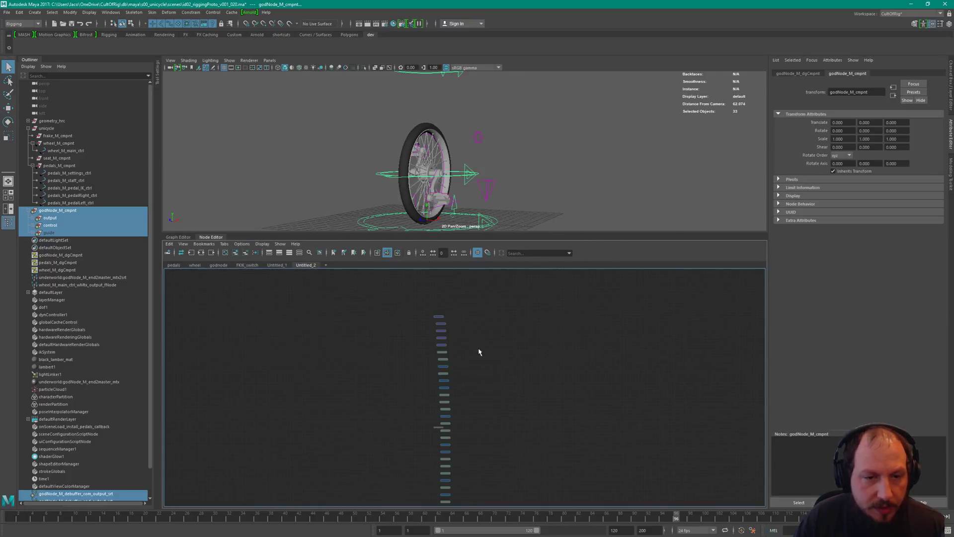
- Set the Node Editor's traversal depth to 1 and regraph the selected nodes with their connections
click(441, 253)
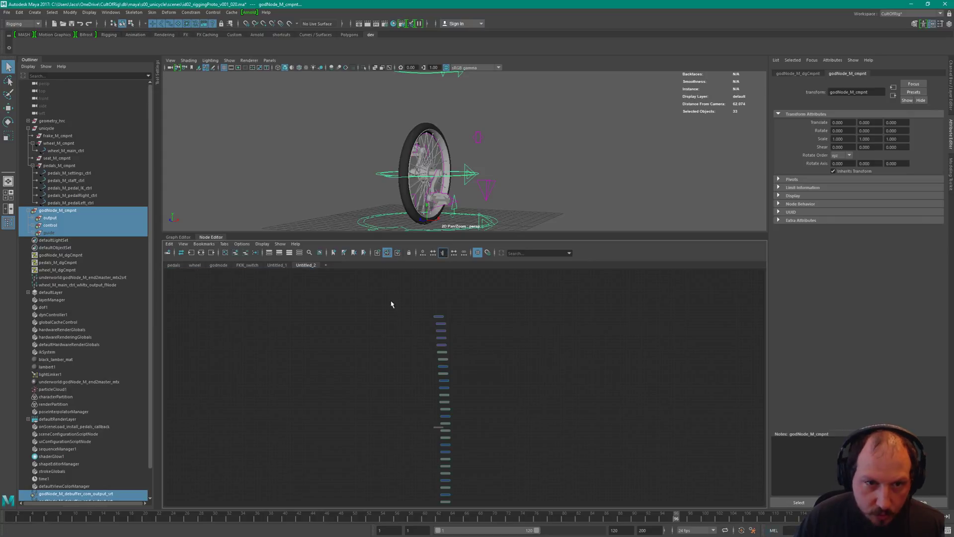
key(Return)
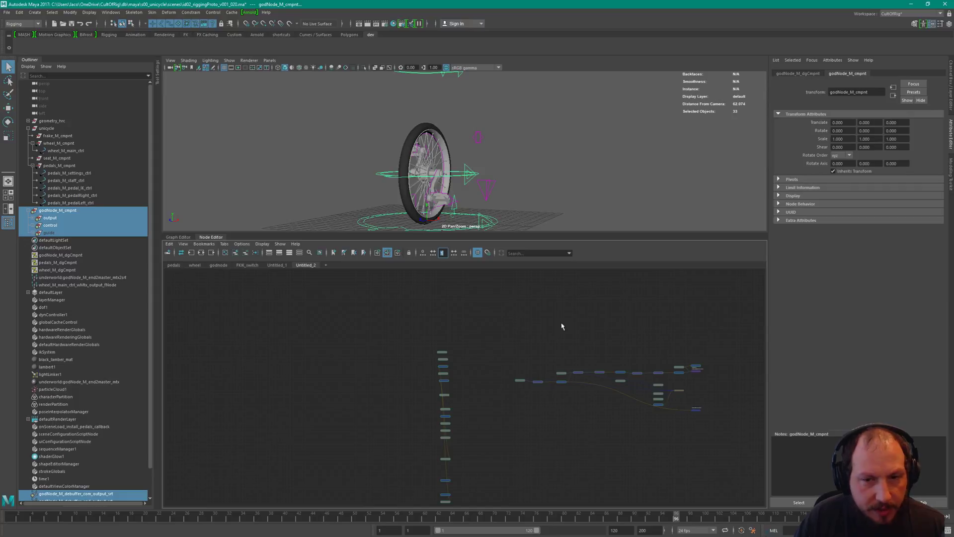
scroll(680, 361, up, 6)
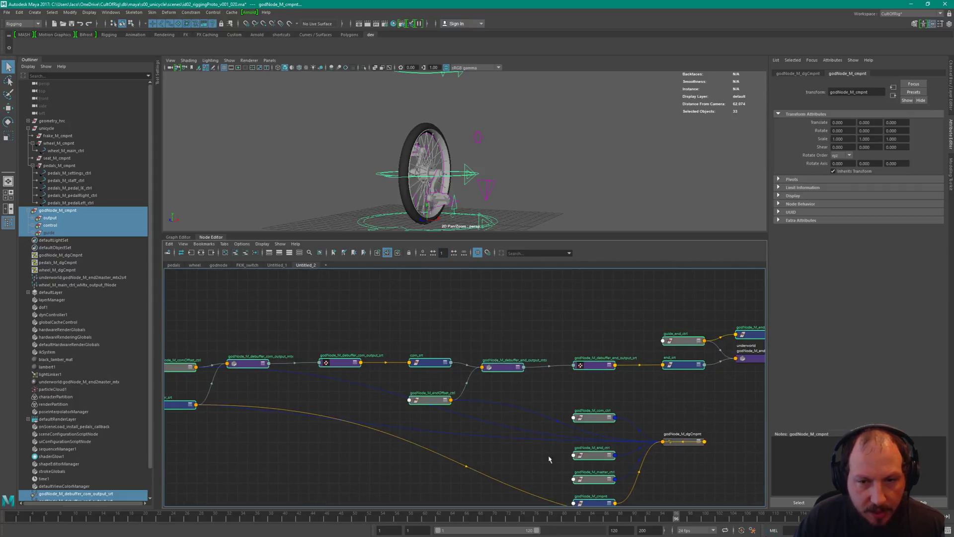
- Export the selected godNode component nodes as Maya Binary over the existing godnode_comp.mb in the ballnlegs scenes folder
alt+middle_drag(550, 459, 262, 443)
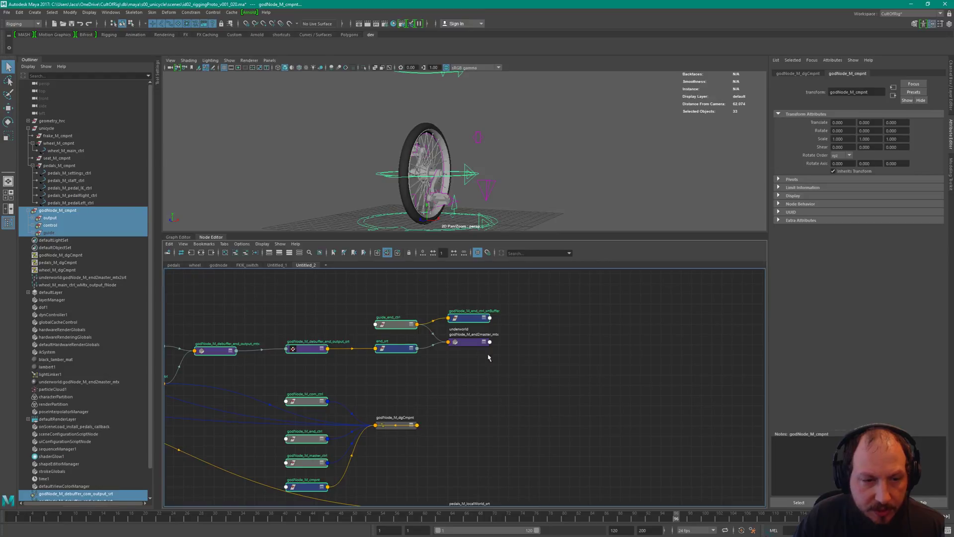
alt+middle_drag(432, 388, 628, 357)
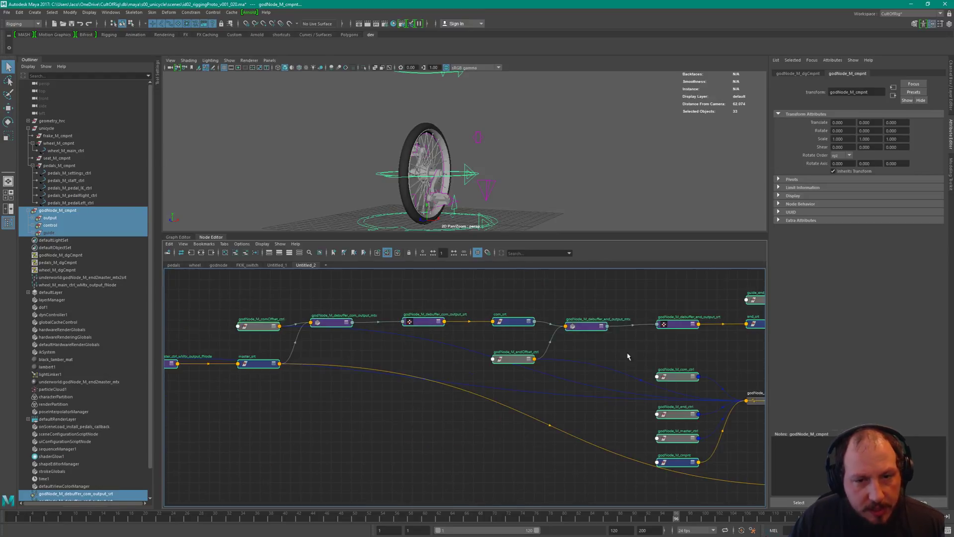
alt+middle_drag(363, 381, 211, 378)
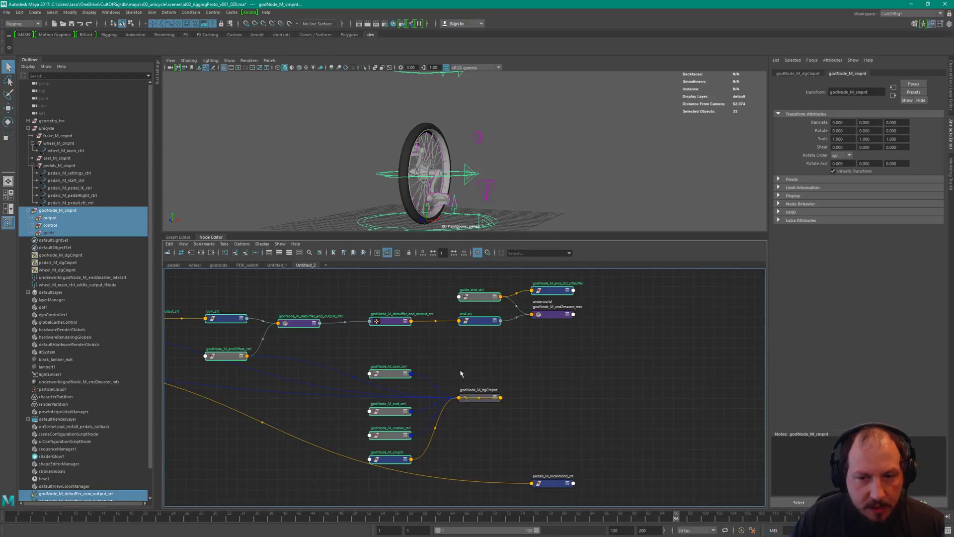
click(7, 12)
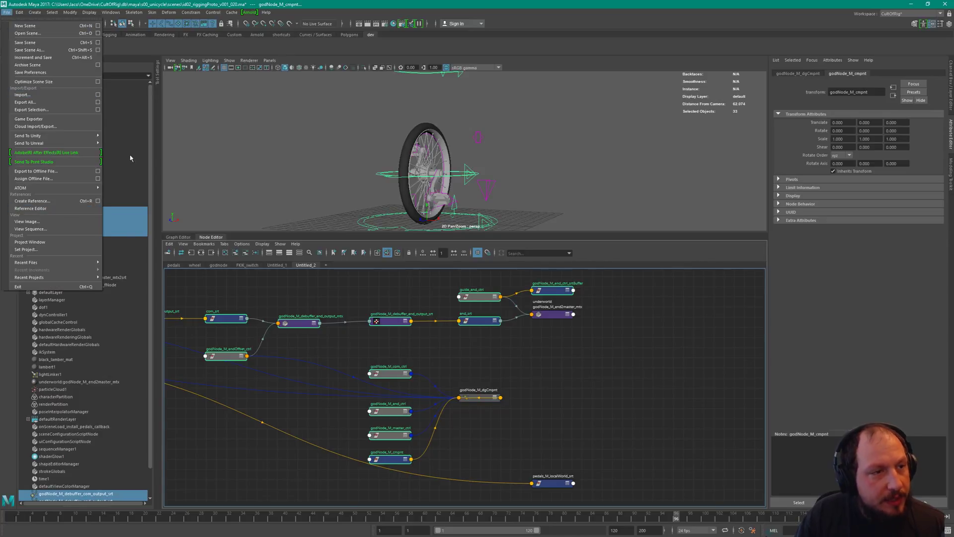
mouse_move(63, 138)
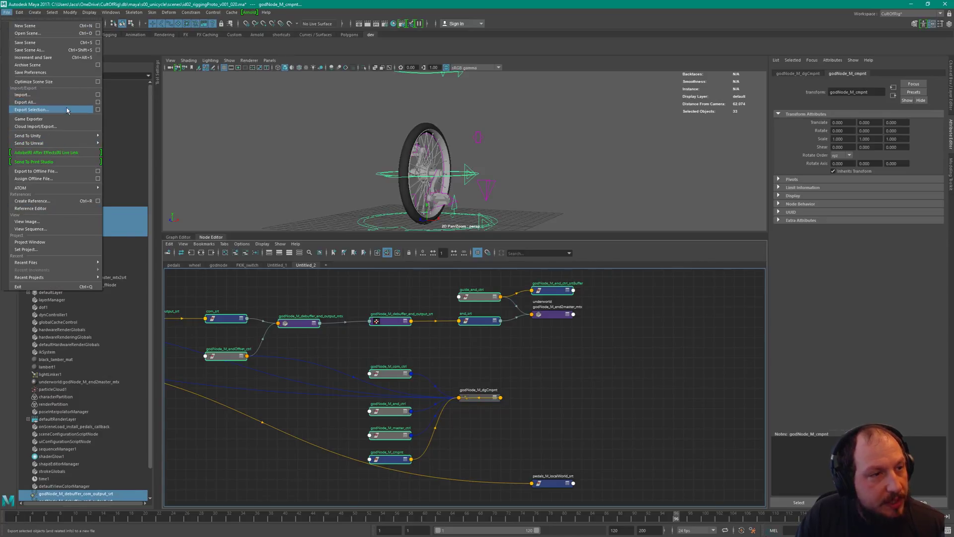
click(31, 109)
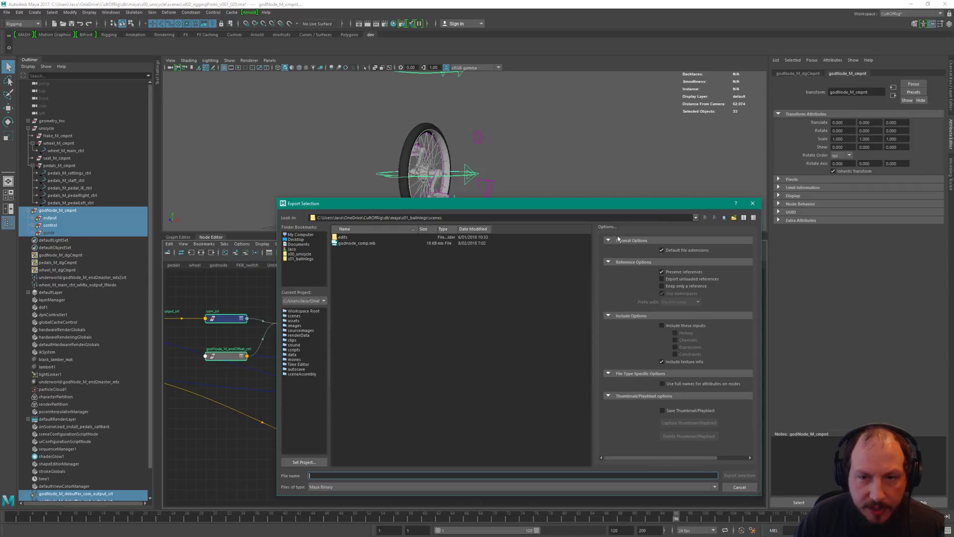
drag(582, 200, 546, 141)
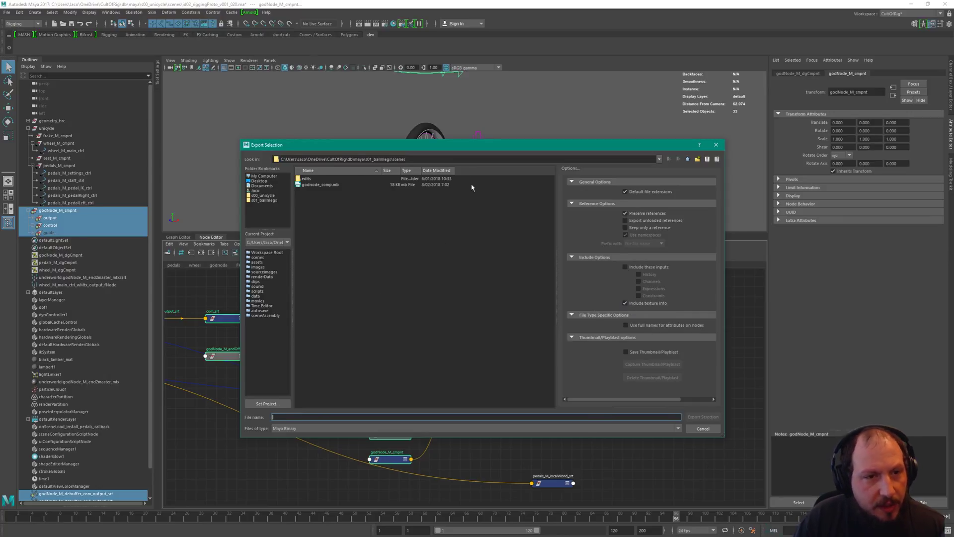
click(325, 185)
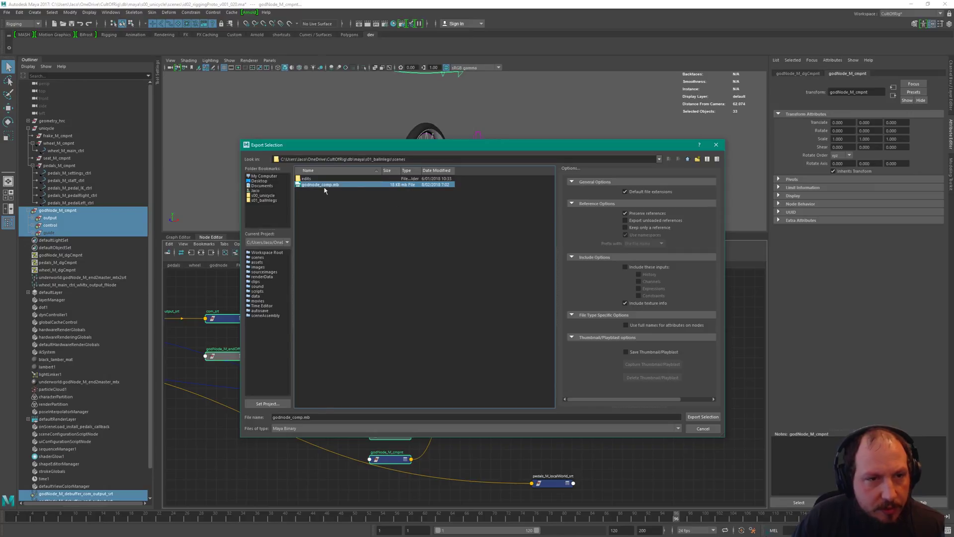
click(706, 418)
click(455, 301)
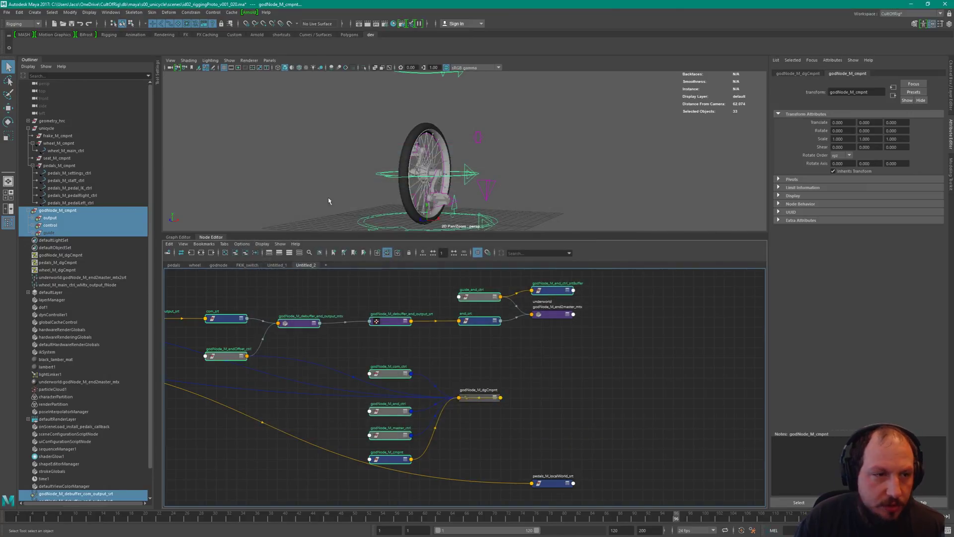
- Open the recent scene sd02_guidableProto_v001_005.ma and bring up its wholeLeg graph in the Node Editor
click(7, 12)
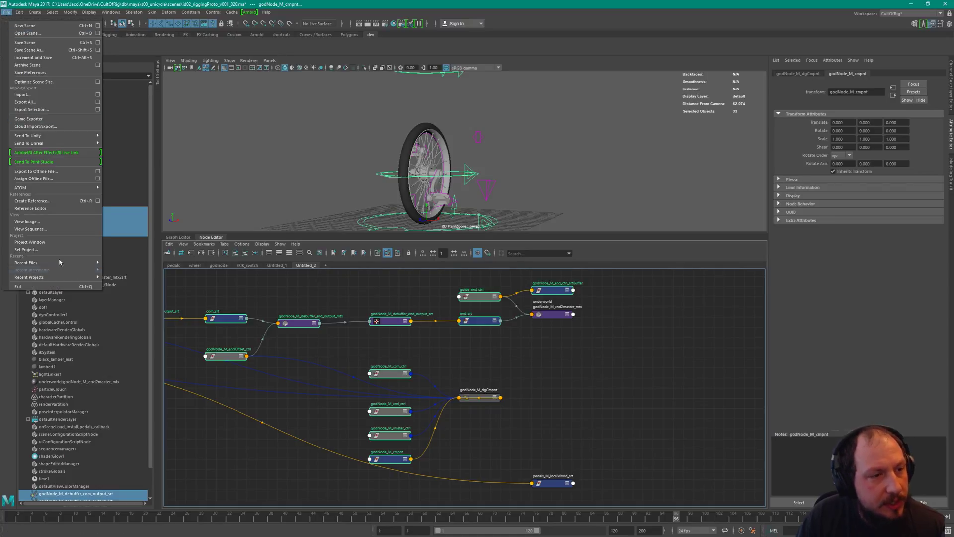
mouse_move(60, 263)
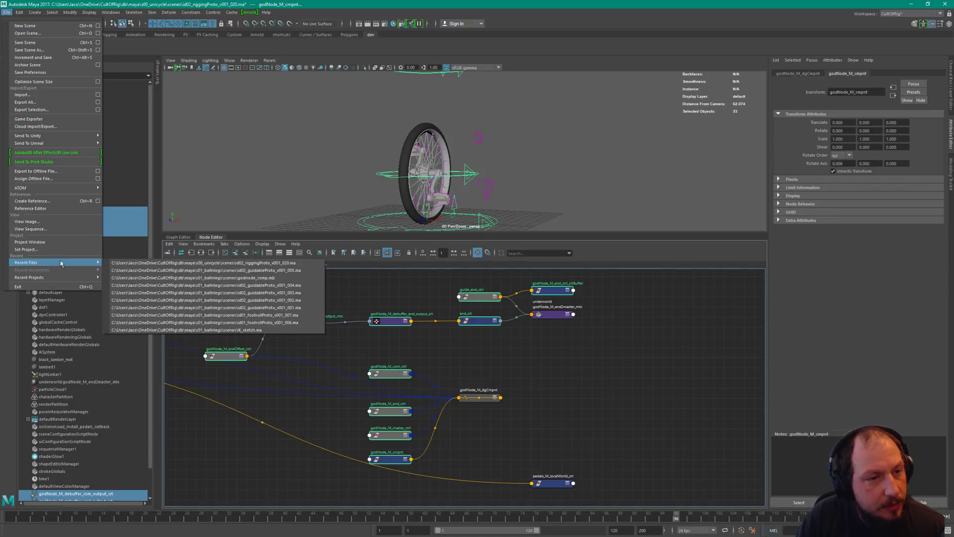
click(282, 271)
click(477, 277)
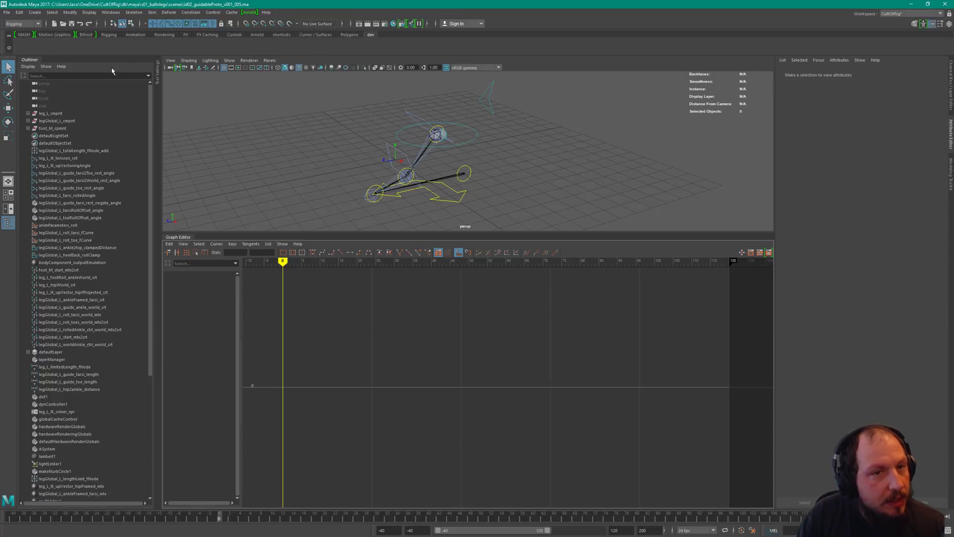
alt+middle_drag(513, 149, 530, 172)
alt+right_drag(530, 172, 479, 151)
alt+right_drag(540, 148, 516, 147)
alt+drag(516, 148, 489, 145)
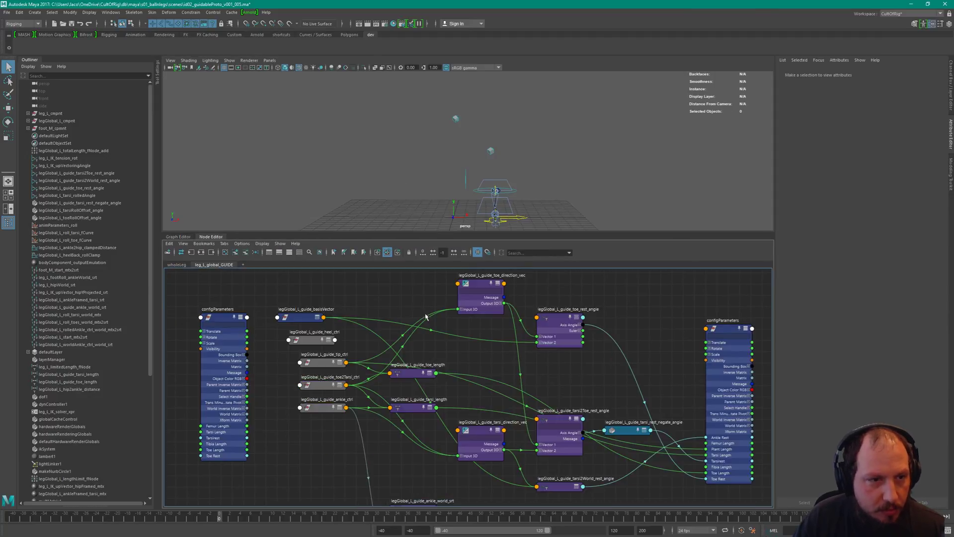
click(177, 264)
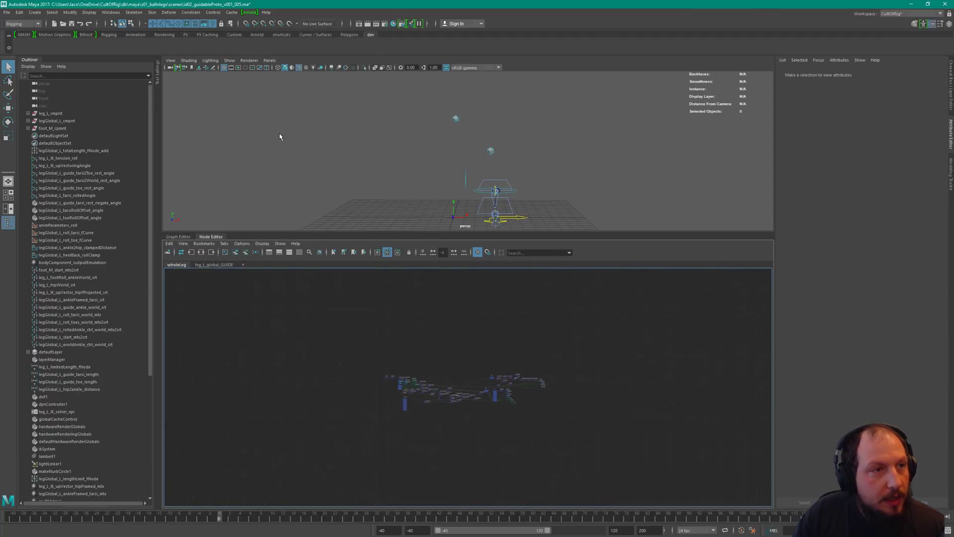
- Import godnode_comp.mb into the leg scene and frame the imported controls together with the leg in the perspective view
click(6, 12)
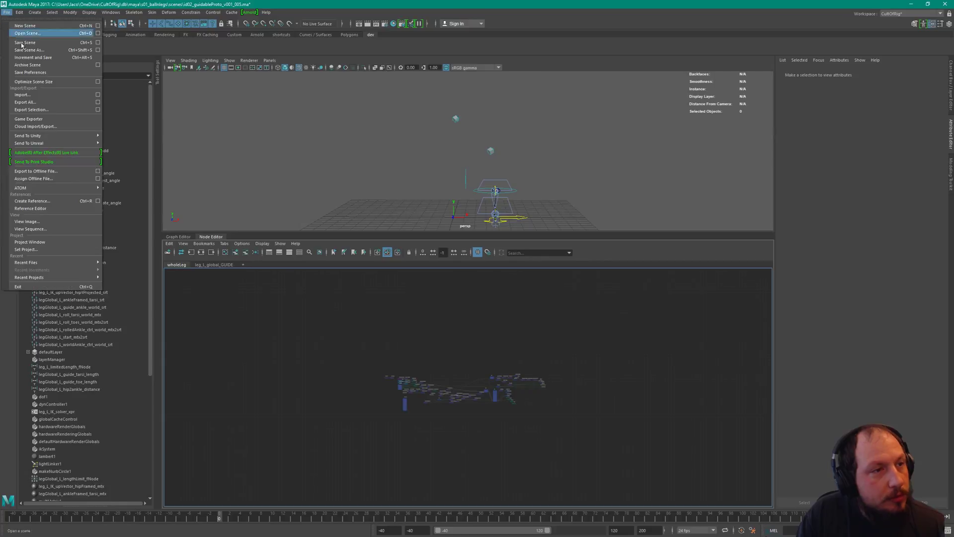
click(55, 95)
click(314, 184)
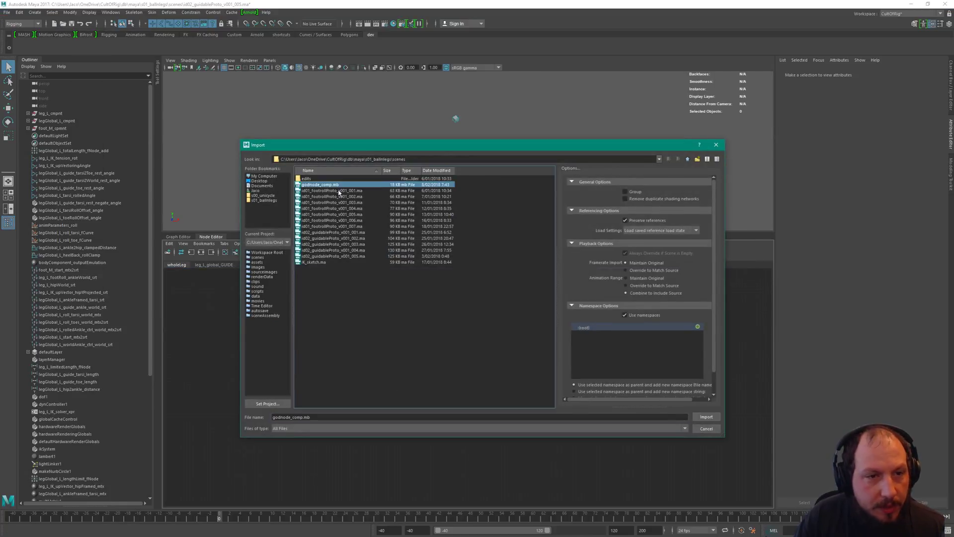
key(Return)
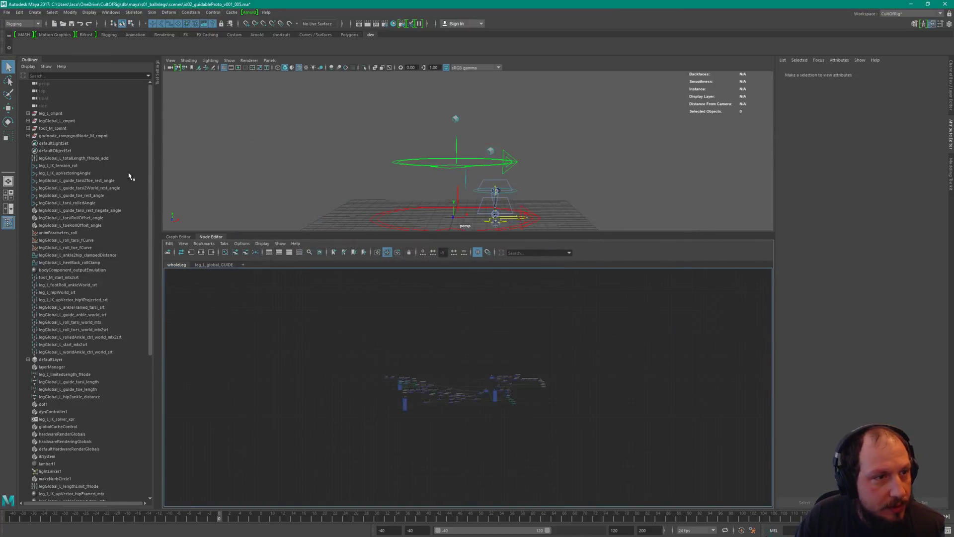
scroll(76, 390, down, 5)
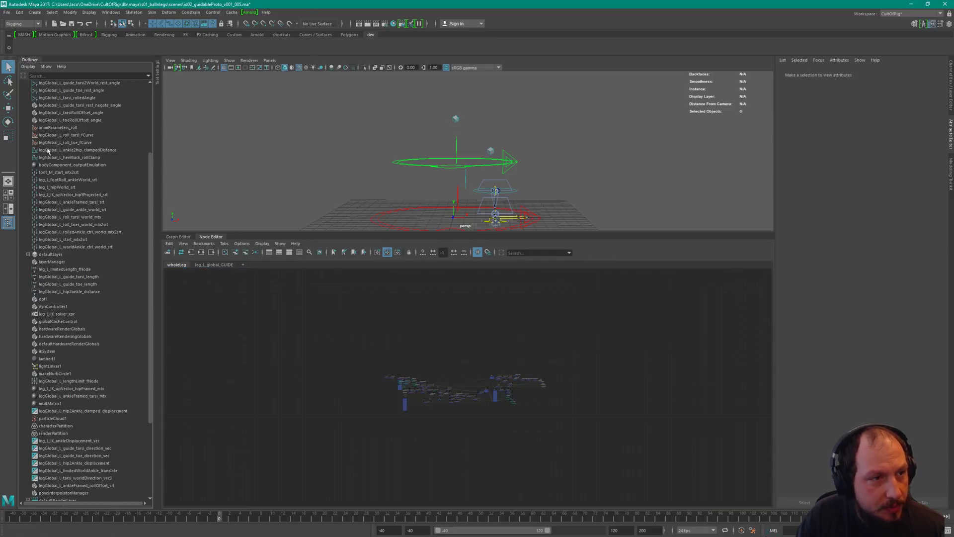
scroll(96, 377, up, 5)
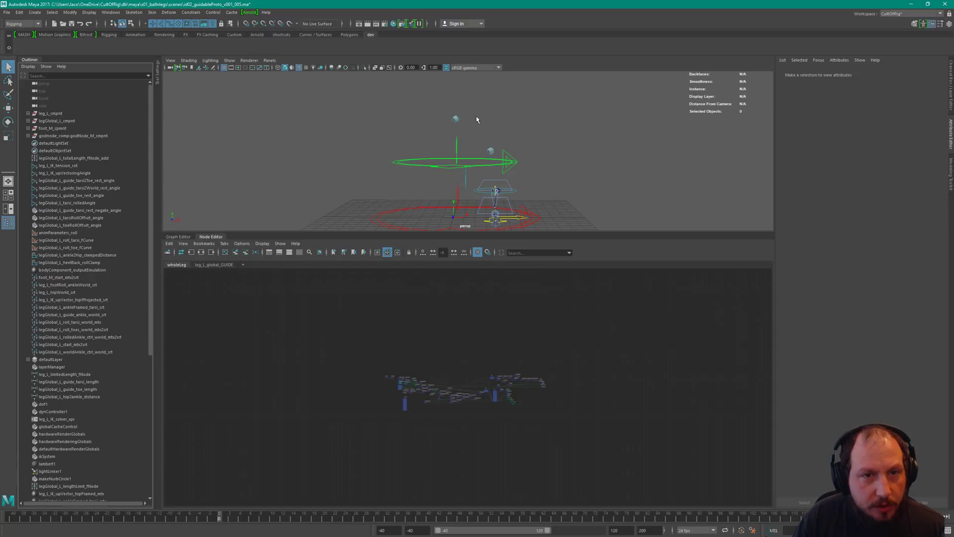
alt+right_drag(537, 177, 492, 145)
alt+middle_drag(492, 145, 513, 102)
alt+right_drag(520, 149, 442, 167)
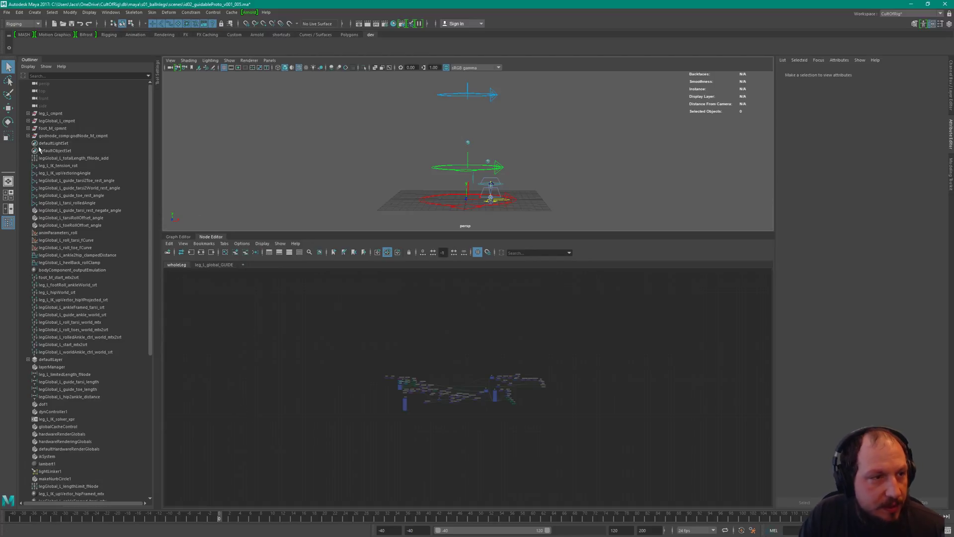
- Limit the Outliner to DAG objects and fully expand the imported godNode_M_cmpnt hierarchy, widening the Outliner to read the node names
scroll(119, 372, down, 10)
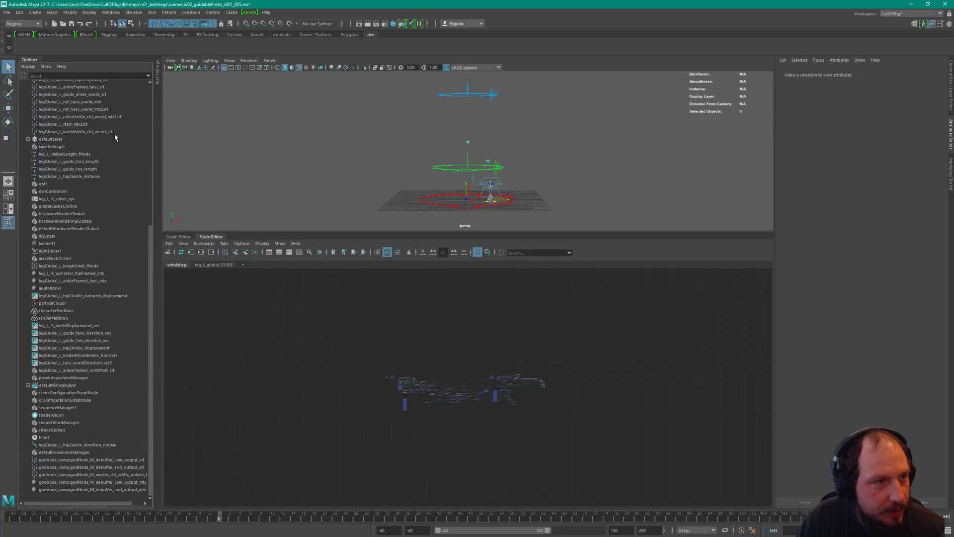
click(29, 66)
click(50, 87)
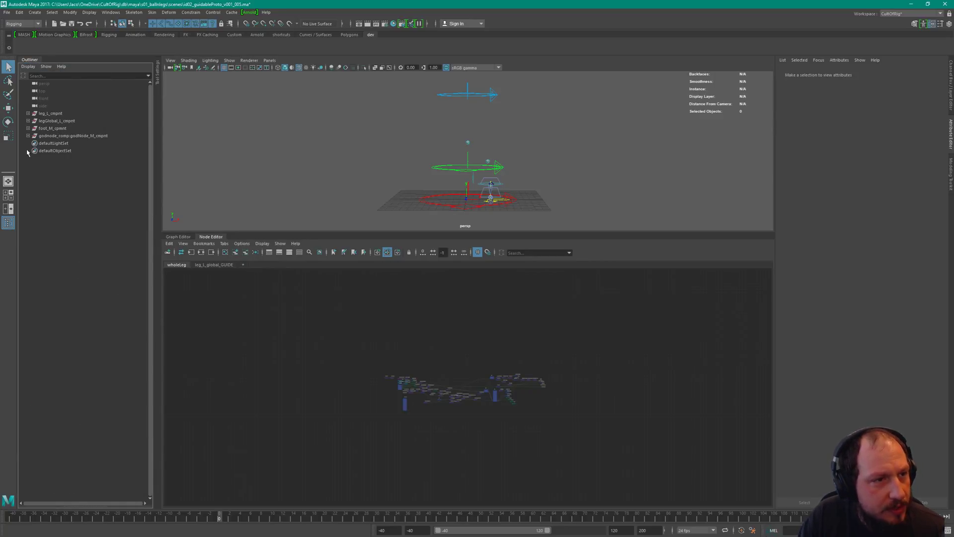
click(28, 135)
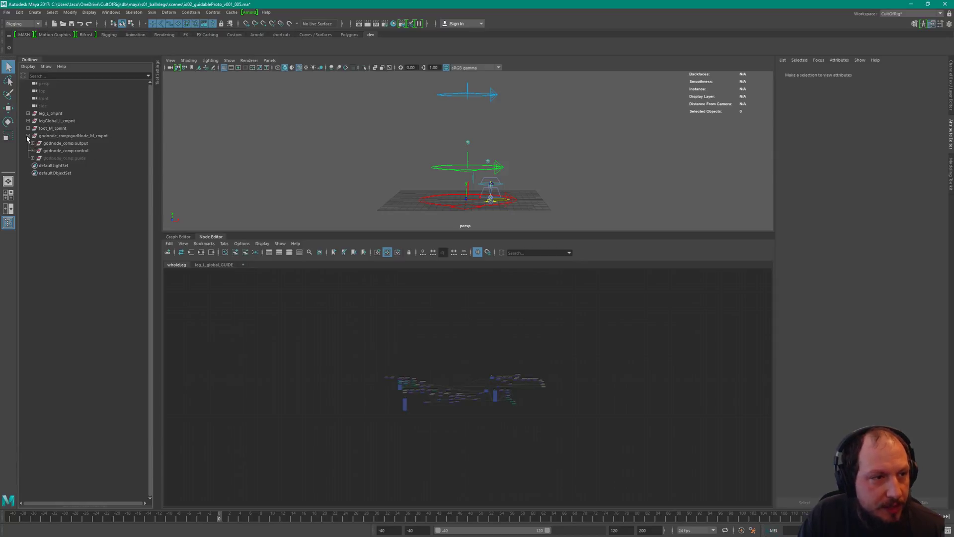
click(28, 136)
shift+click(28, 135)
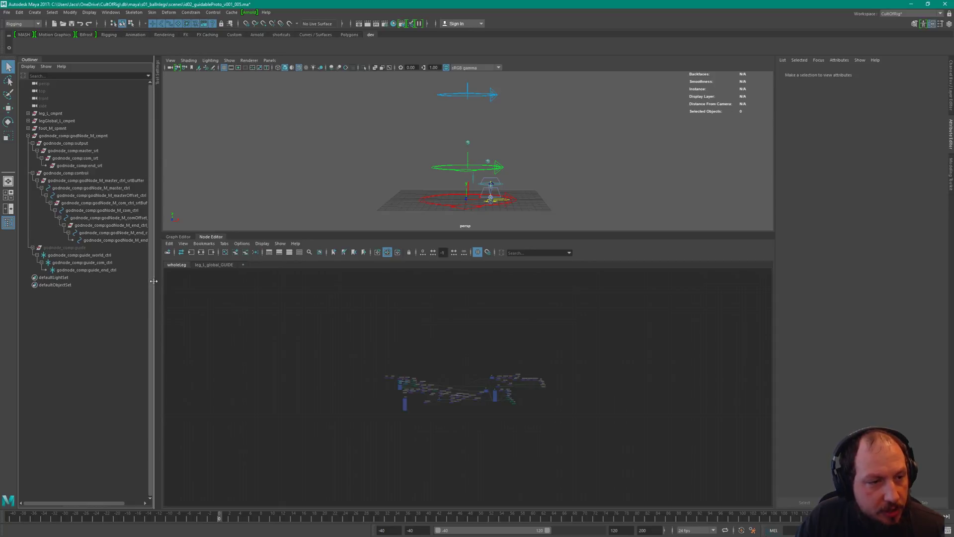
drag(155, 279, 161, 279)
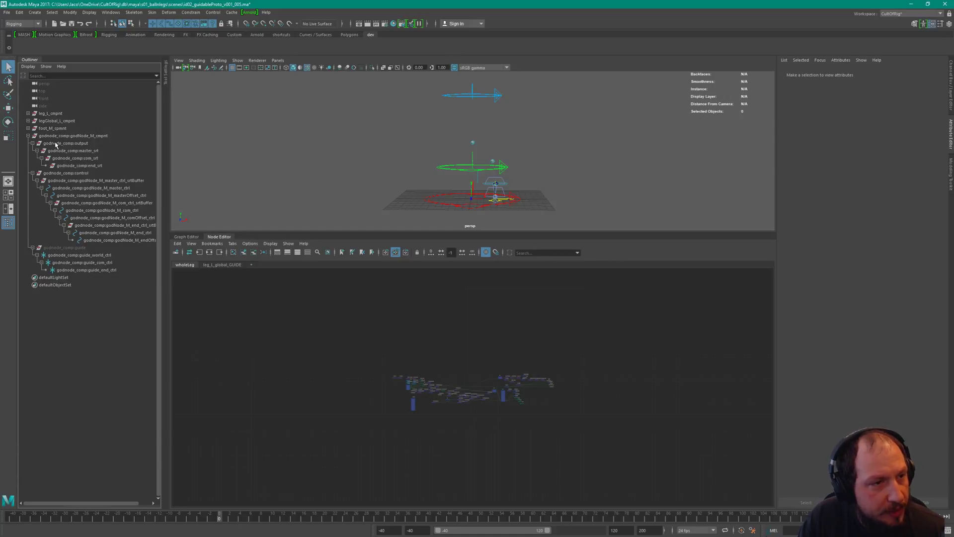
- List non-DAG nodes in the Outliner again and check the imported nodes with the filter "godnod", clearing the filter when done
click(27, 66)
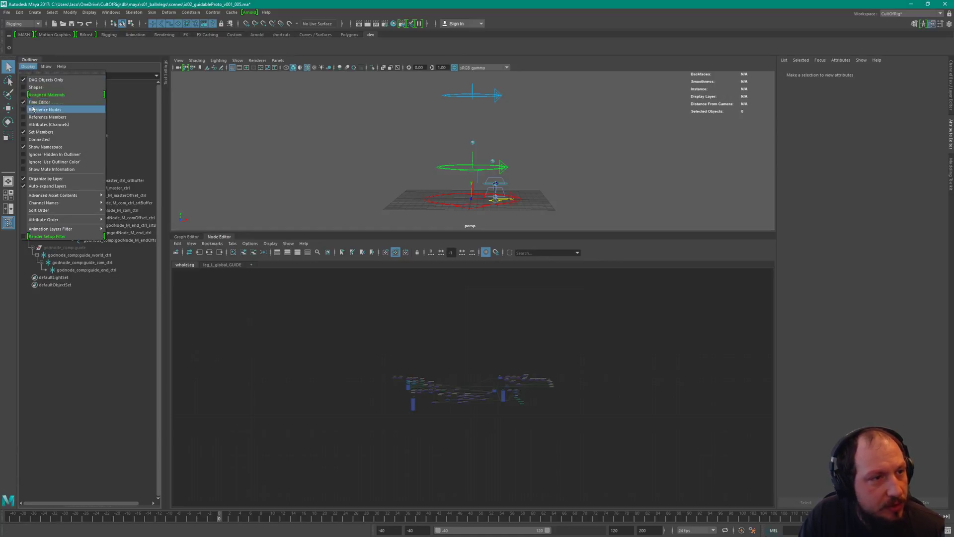
click(42, 80)
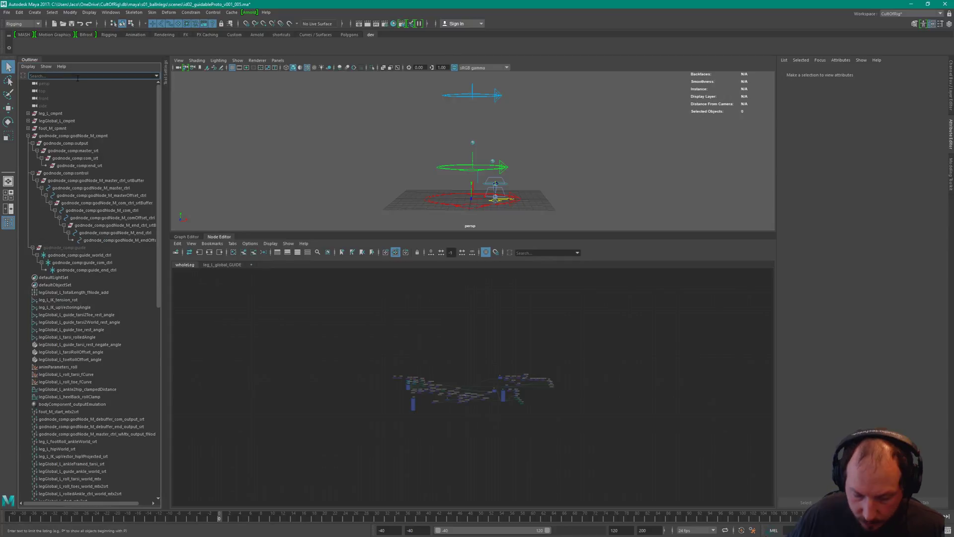
text(godnod)
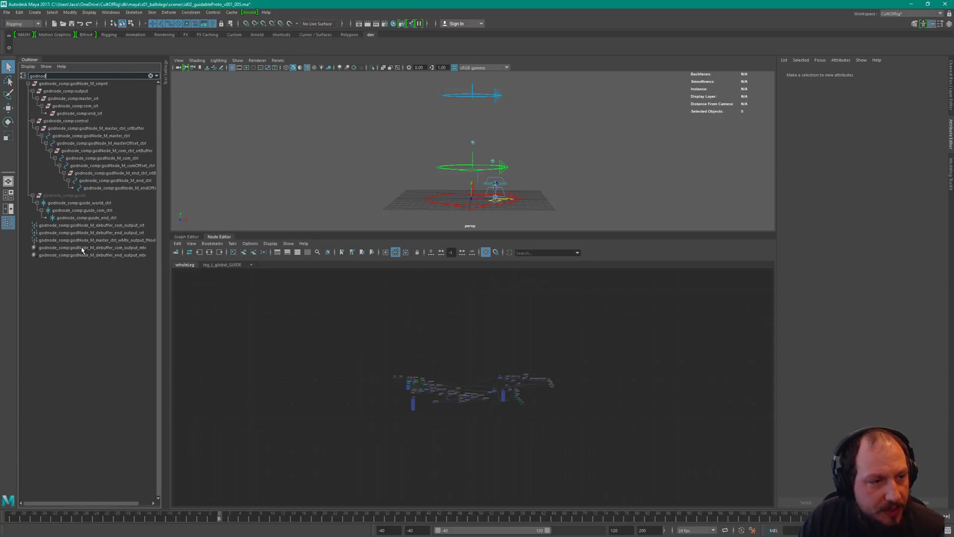
click(151, 76)
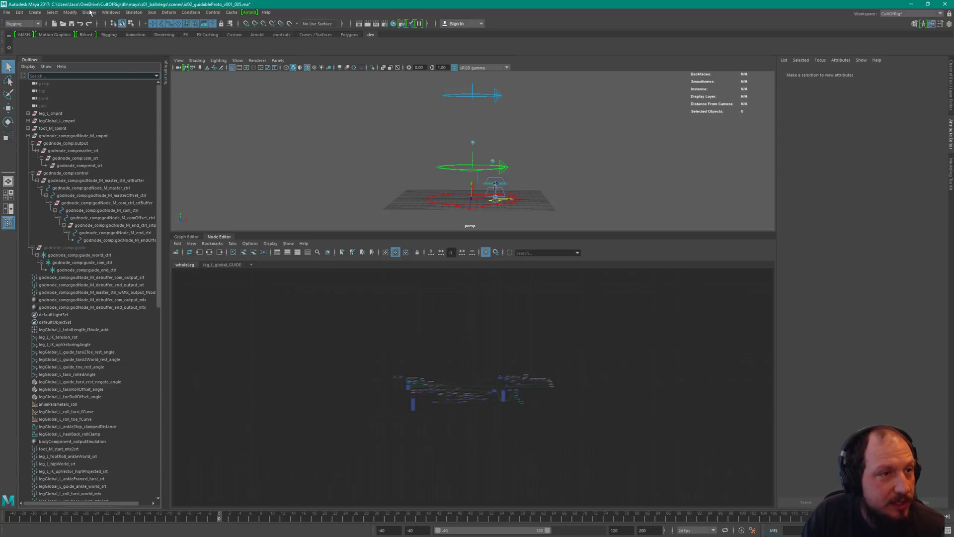
- Remove the godnode_comp namespace in the Namespace Editor by merging its contents with the root namespace
click(111, 12)
mouse_move(134, 40)
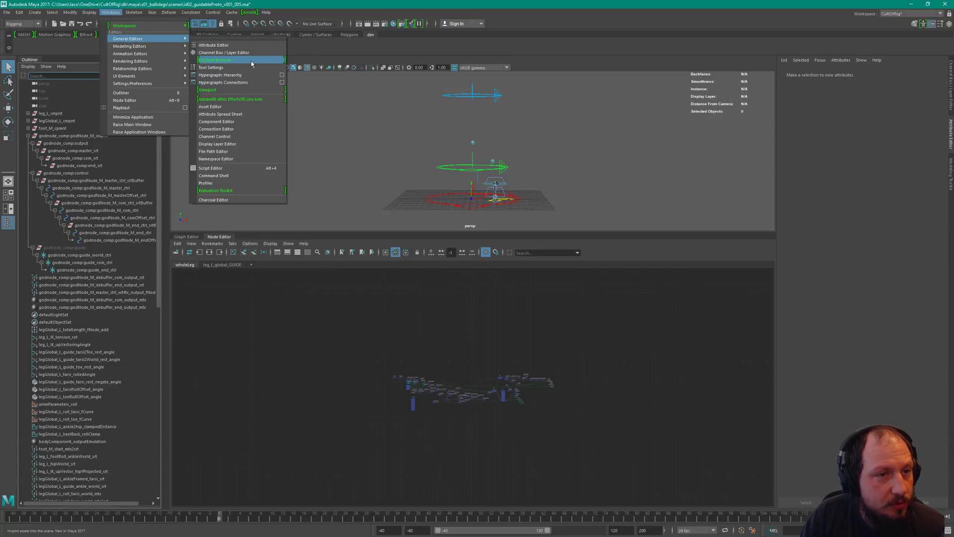
click(227, 158)
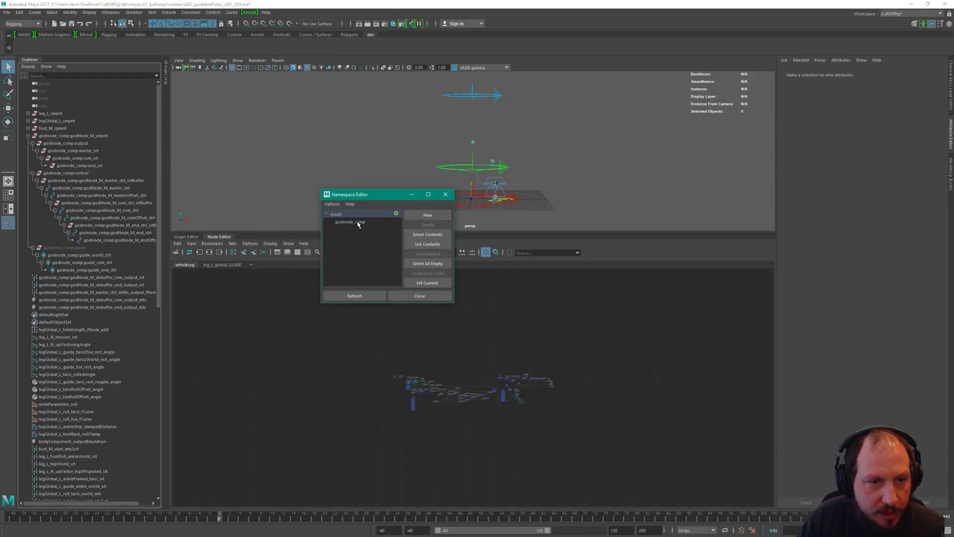
click(390, 222)
click(428, 226)
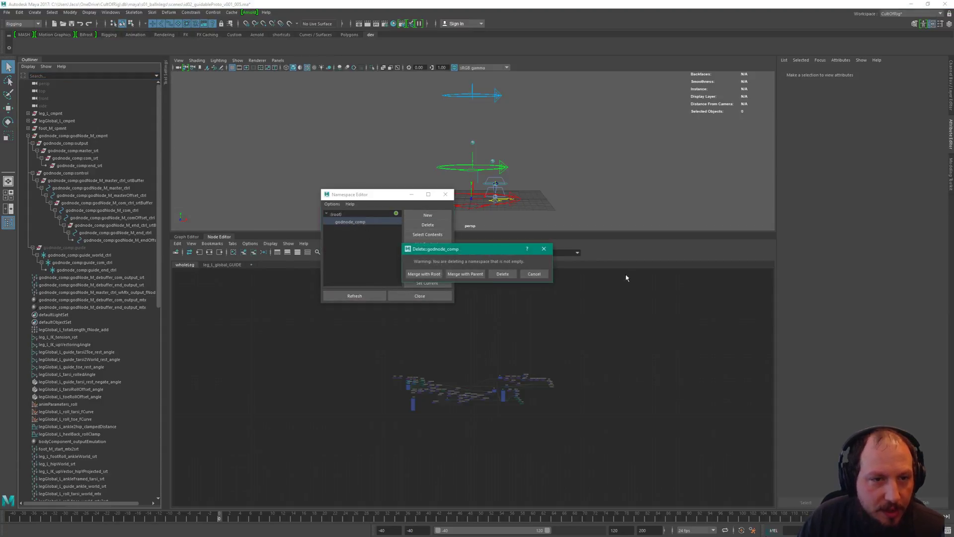
click(424, 274)
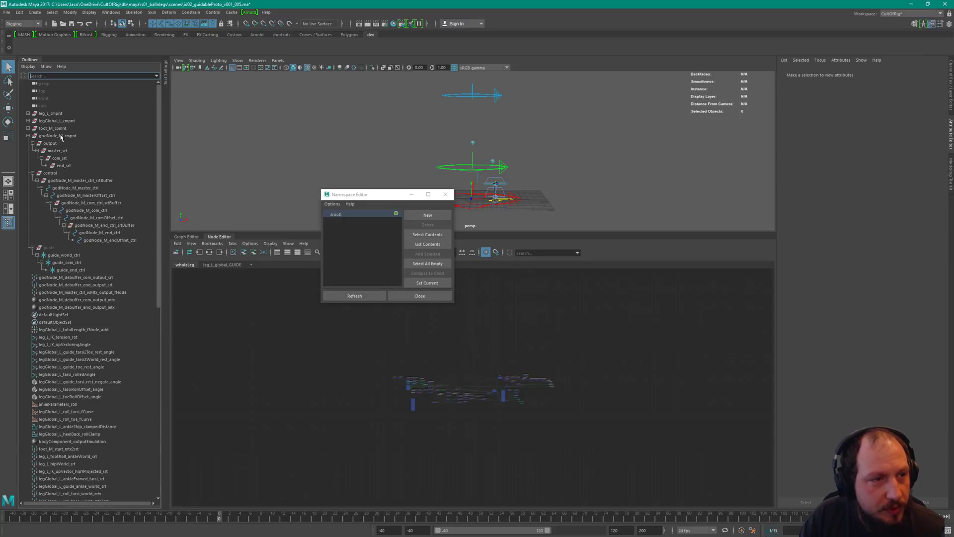
click(420, 296)
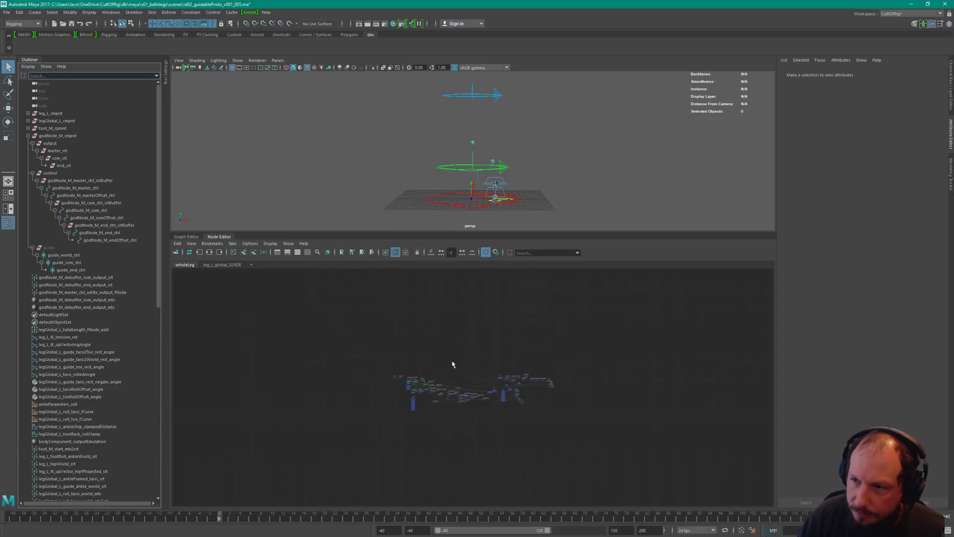
scroll(452, 364, up, 4)
scroll(473, 334, up, 2)
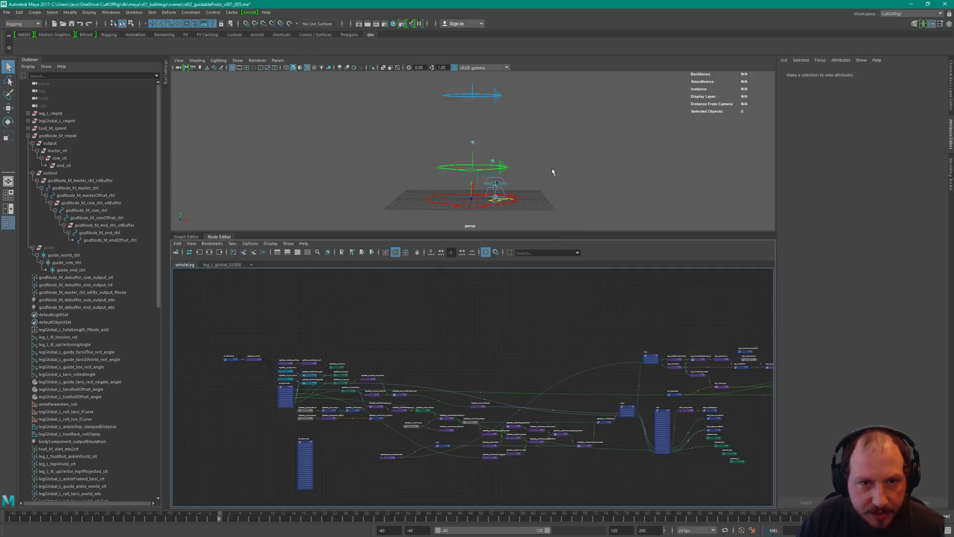
- Collapse the godNode_M_cmpnt hierarchy in the Outliner and hide the component so only the leg's controls are framed in the perspective view
alt+drag(502, 169, 481, 161)
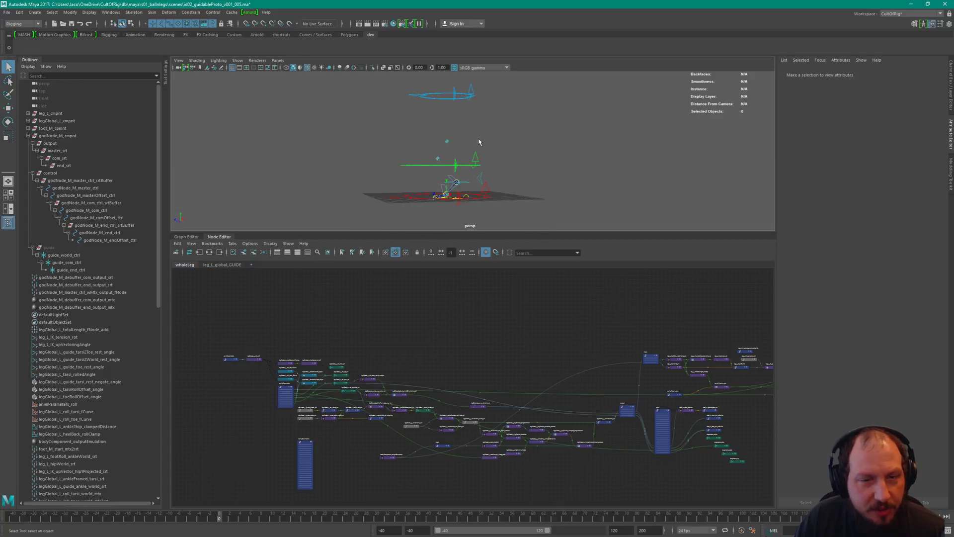
click(28, 136)
click(54, 135)
key(ctrl+h)
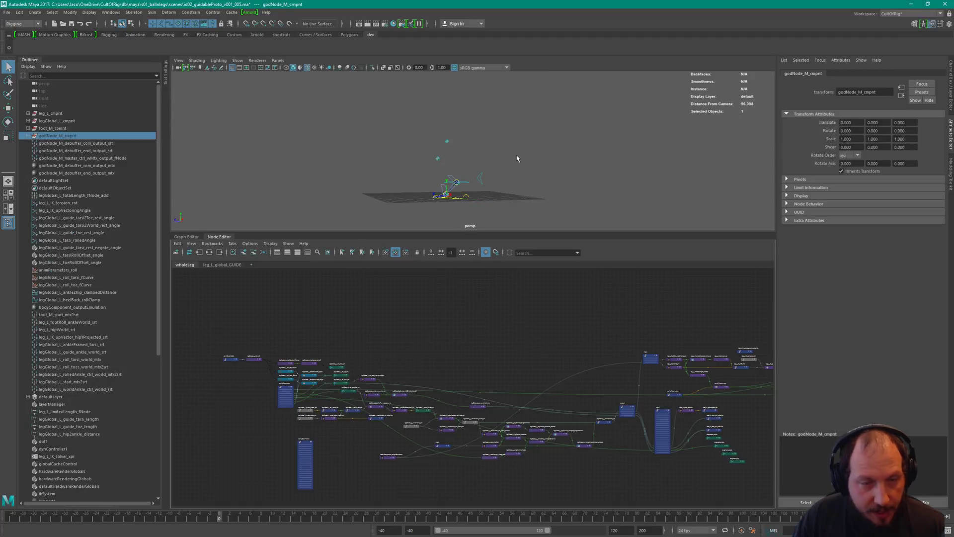
alt+drag(517, 158, 513, 160)
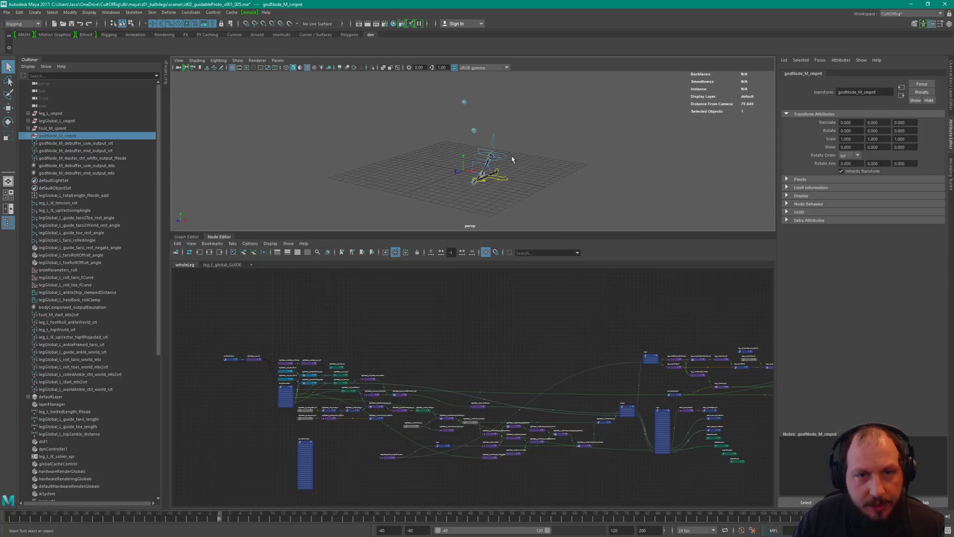
alt+right_drag(513, 160, 583, 157)
alt+middle_drag(520, 166, 519, 196)
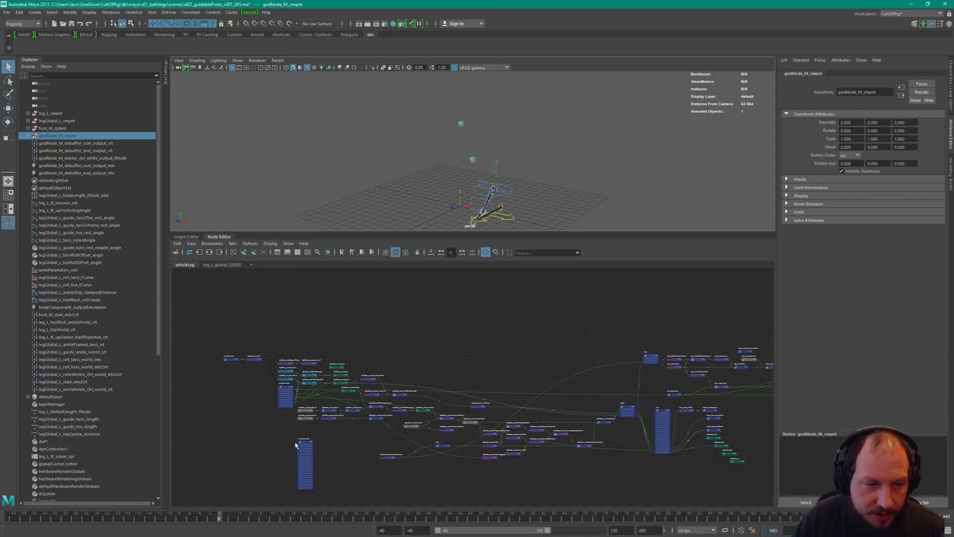
- Try moving legGlobal_L_guide_global_ctrl in the perspective view to see how the leg responds, and undo the move
key(f)
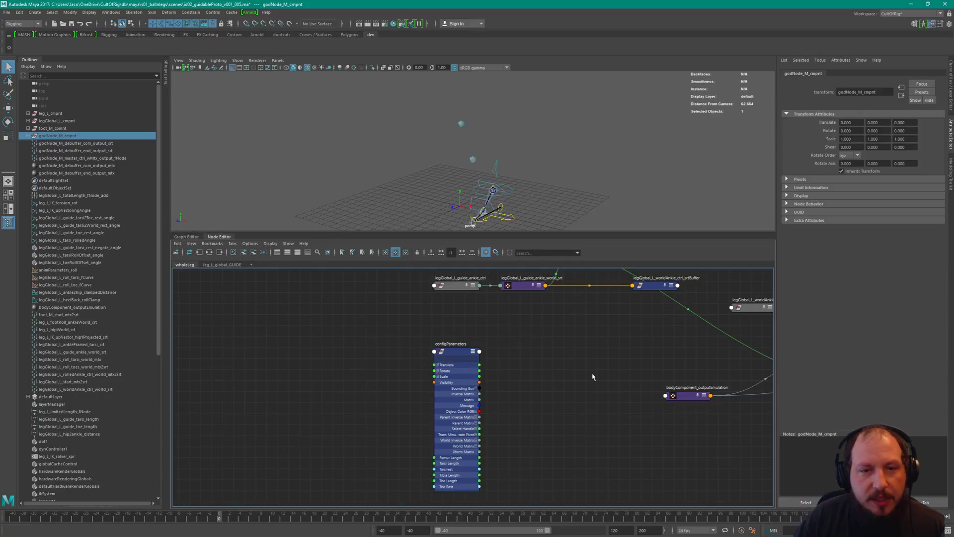
alt+middle_drag(598, 307, 563, 399)
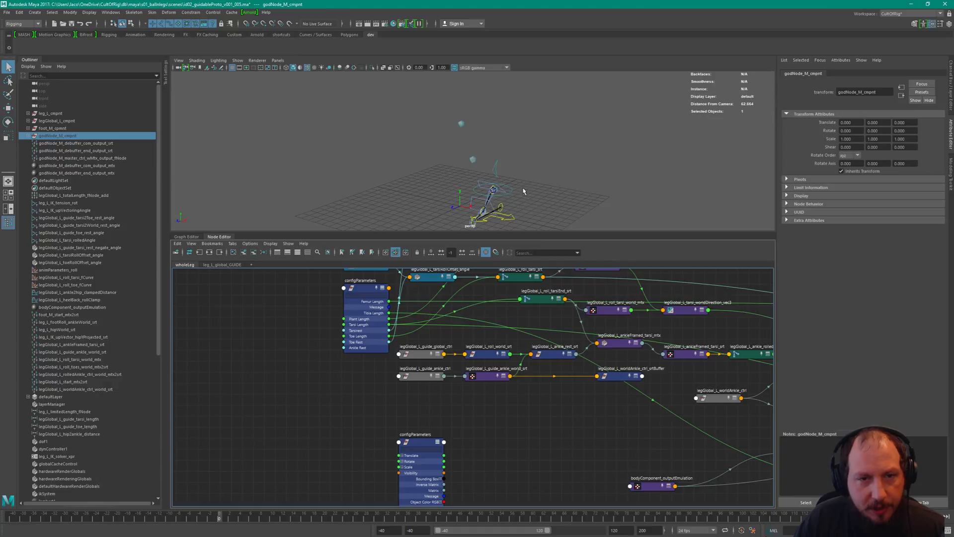
alt+drag(523, 192, 419, 185)
click(431, 202)
key(w)
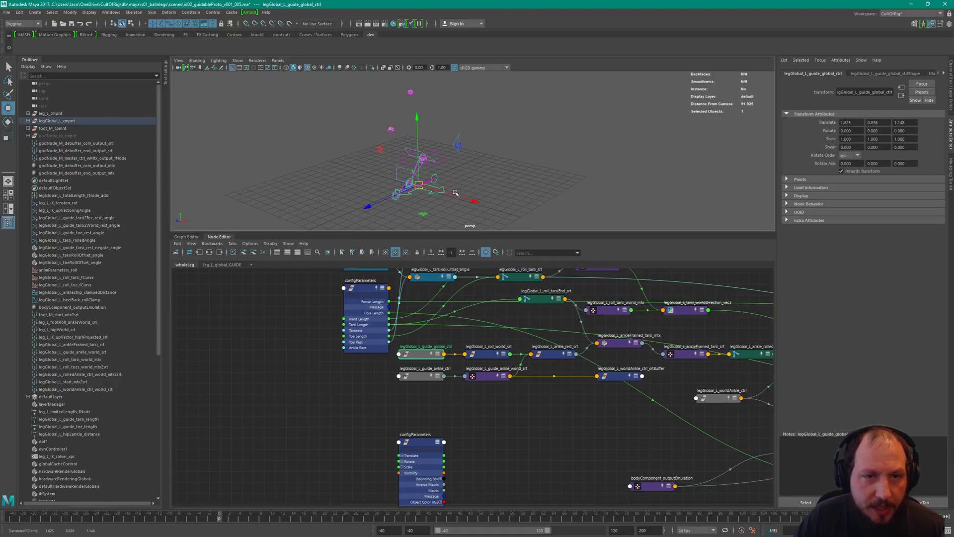
key(ctrl+z)
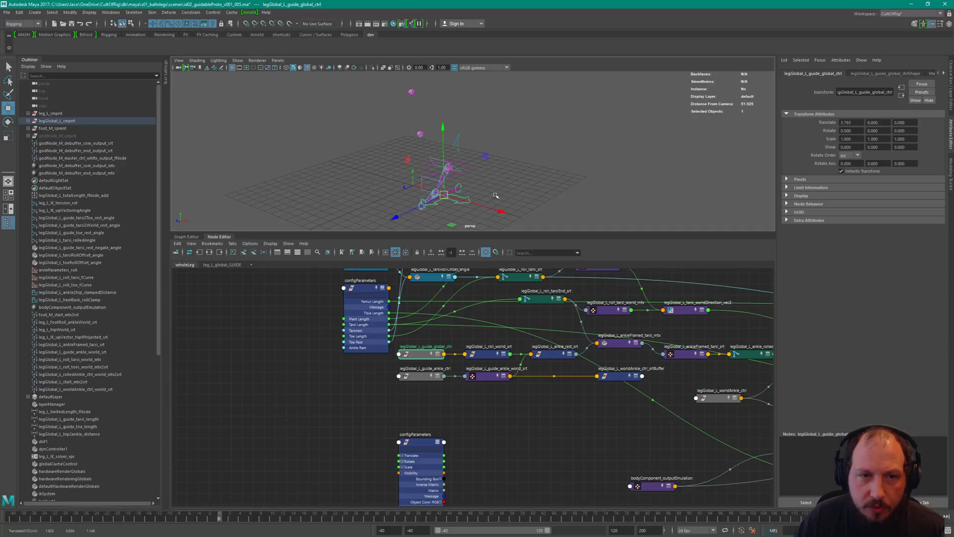
mouse_move(497, 174)
alt+mouse_down()
mouse_move(469, 163)
mouse_move(506, 175)
alt+mouse_up()
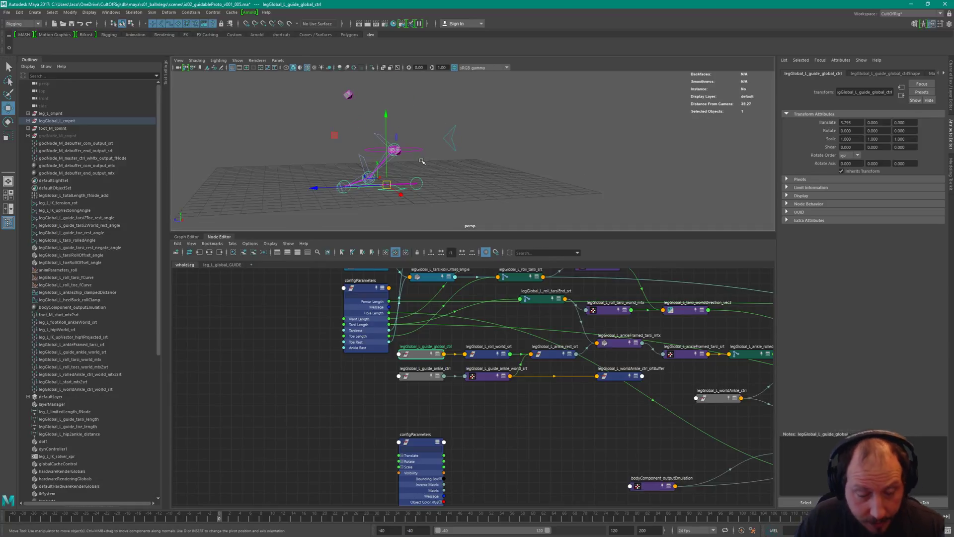
alt+drag(425, 171, 476, 172)
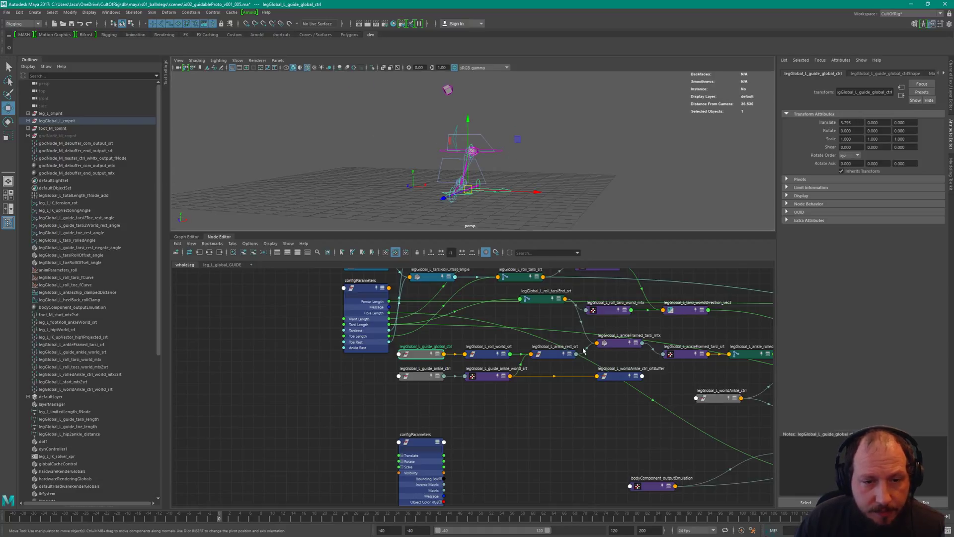
- Examine how the nodes legGlobal_L_guide_global_ctrl and legGlobal_L_worldAnkle_ctrl correspond to their viewport controls, selecting them in turn and clearing the selection
alt+middle_drag(573, 386, 483, 399)
click(486, 434)
alt+right_drag(485, 435, 517, 418)
alt+middle_drag(516, 418, 528, 461)
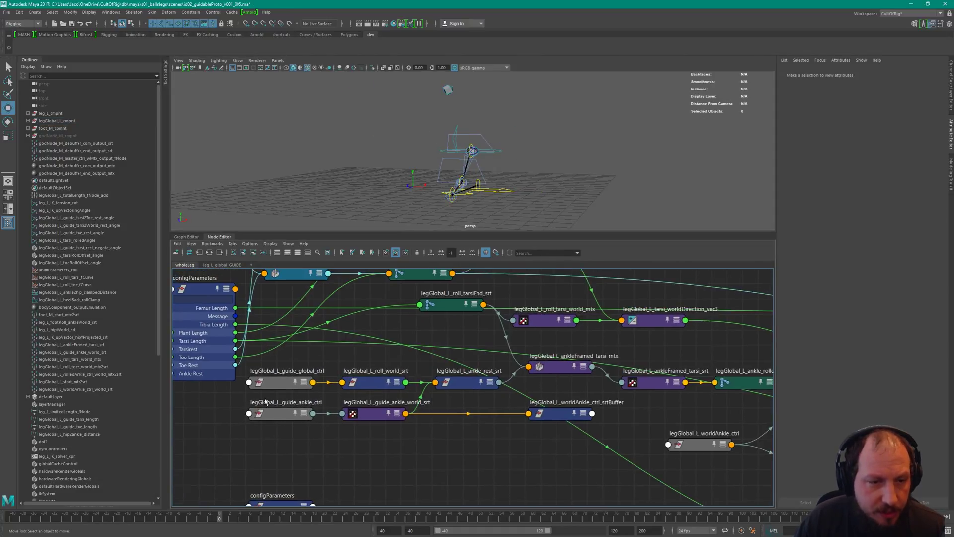
drag(242, 394, 294, 377)
click(501, 151)
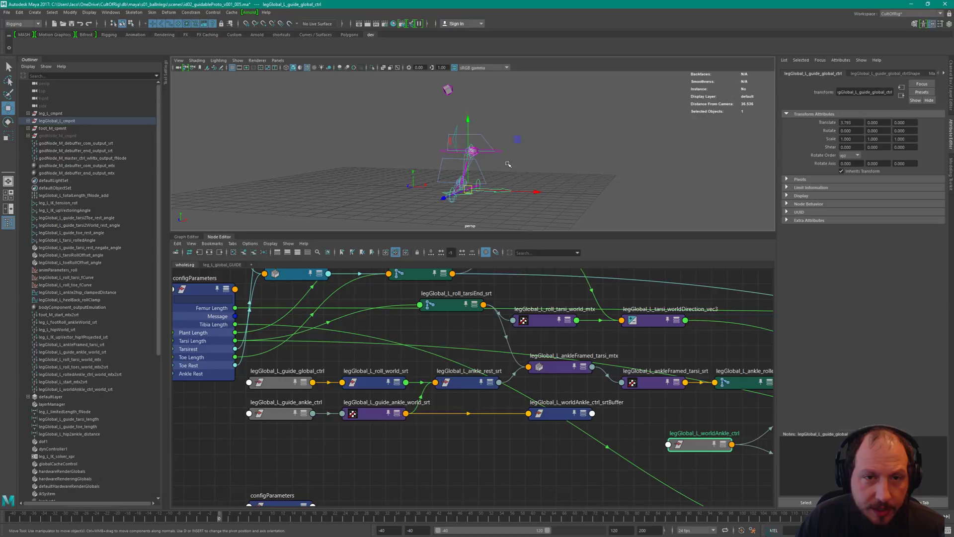
click(513, 190)
alt+drag(514, 191, 541, 215)
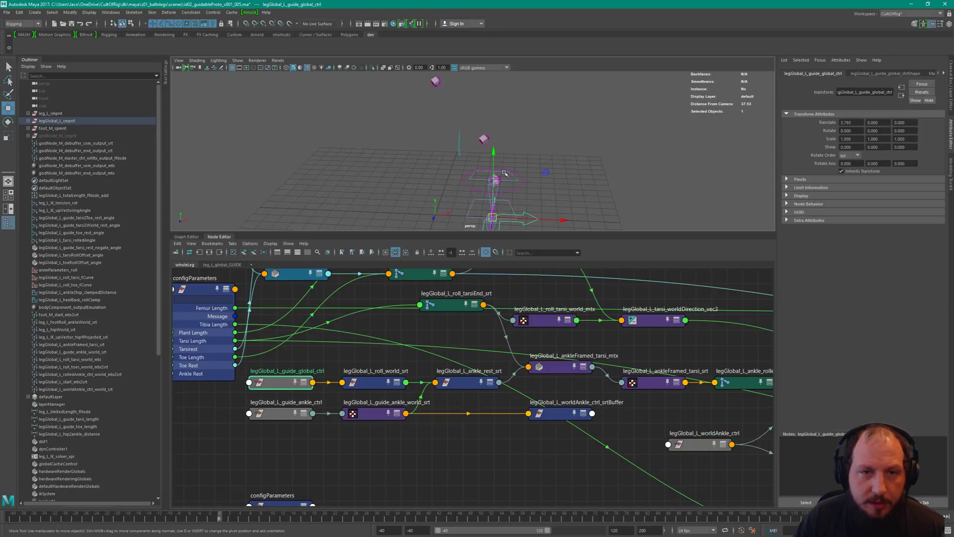
alt+middle_drag(549, 181, 532, 157)
key(e)
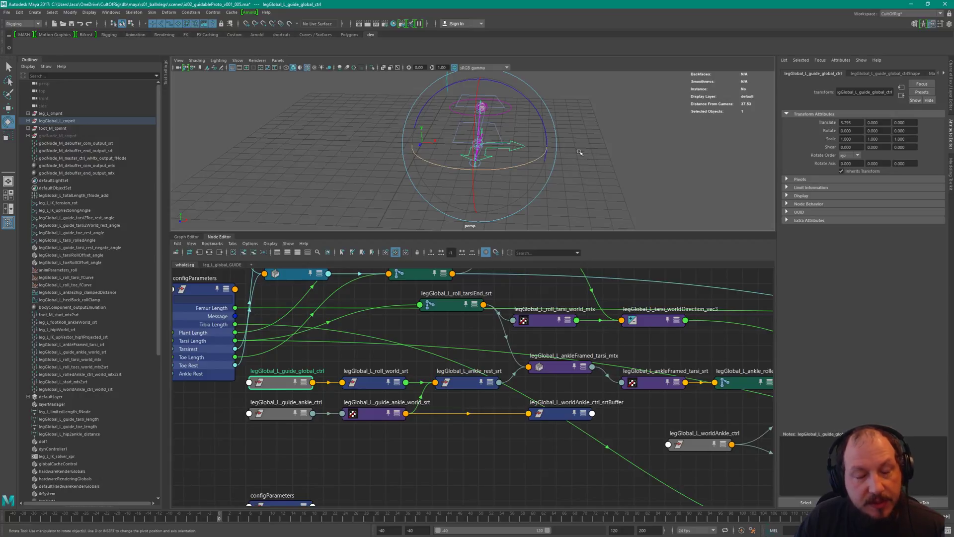
alt+drag(575, 163, 542, 166)
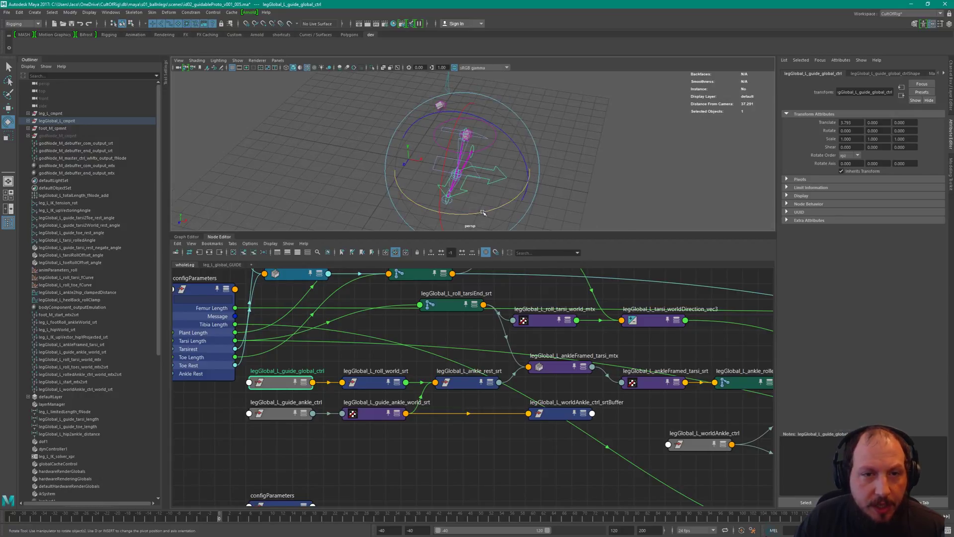
alt+drag(491, 139, 440, 130)
click(537, 121)
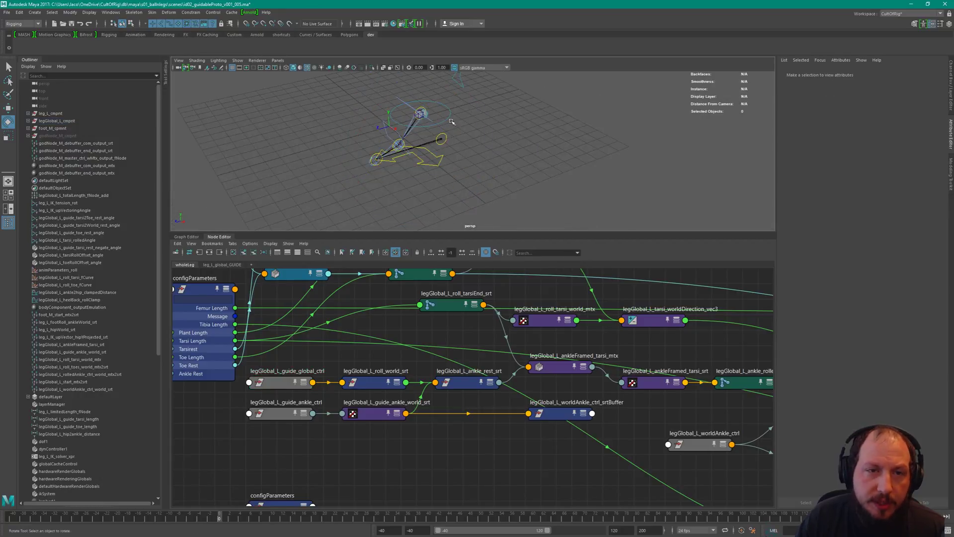
- Try moving legGlobal_L_worldAnkle_ctrl freely in the perspective view, and undo the move
click(451, 110)
alt+drag(491, 152, 478, 149)
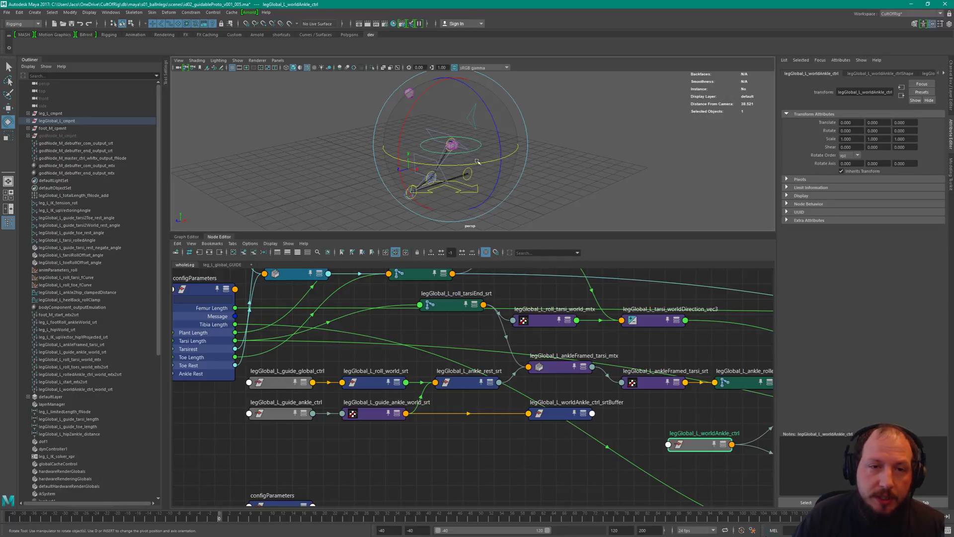
key(w)
drag(451, 145, 438, 136)
key(ctrl+z)
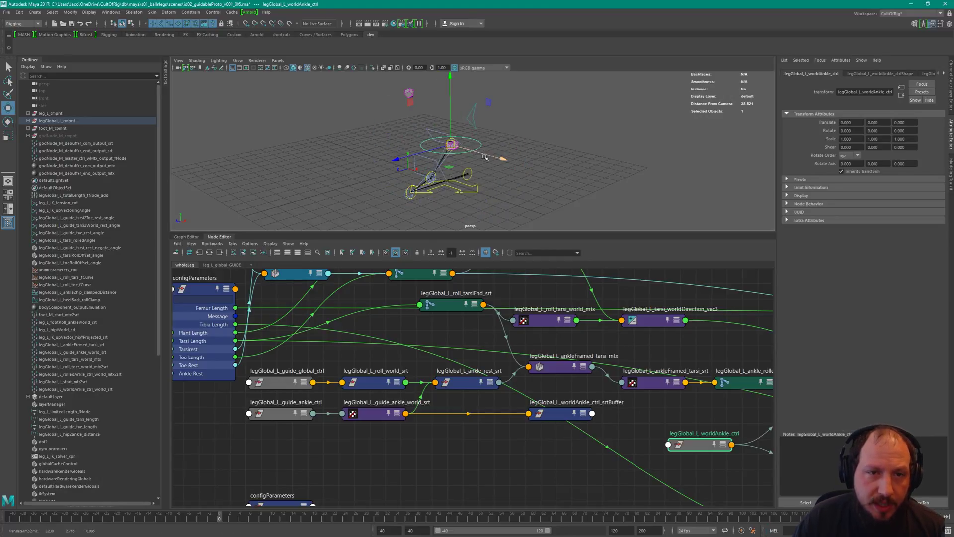
- Try rotating legGlobal_L_guide_global_ctrl about 26.6 degrees around Y, compare it with the world ankle control's orientation, and undo the rotation
click(478, 191)
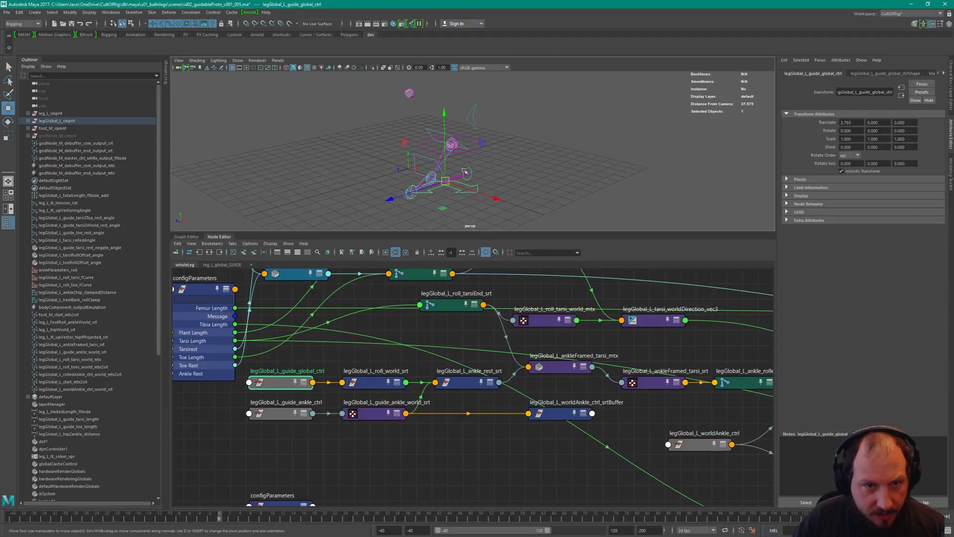
key(e)
drag(460, 205, 449, 166)
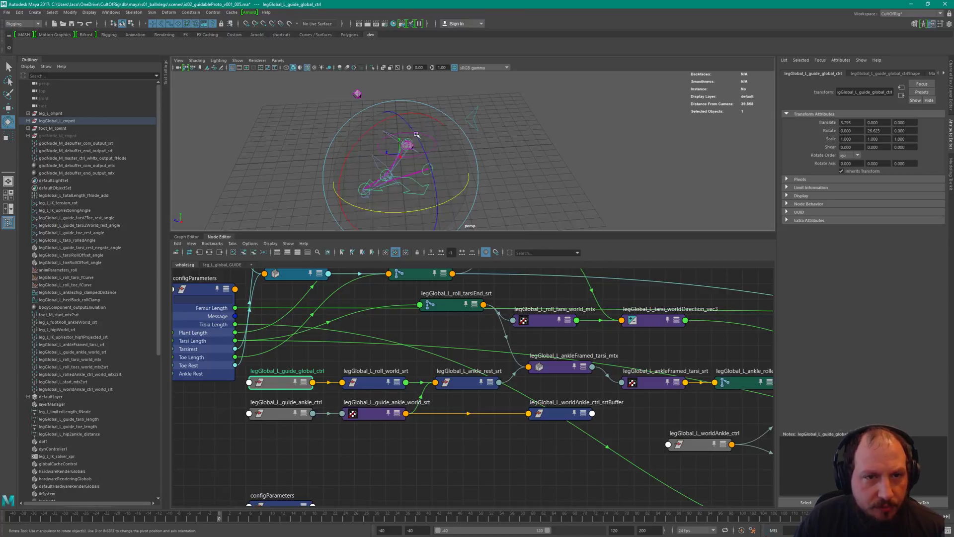
alt+middle_drag(380, 183, 456, 158)
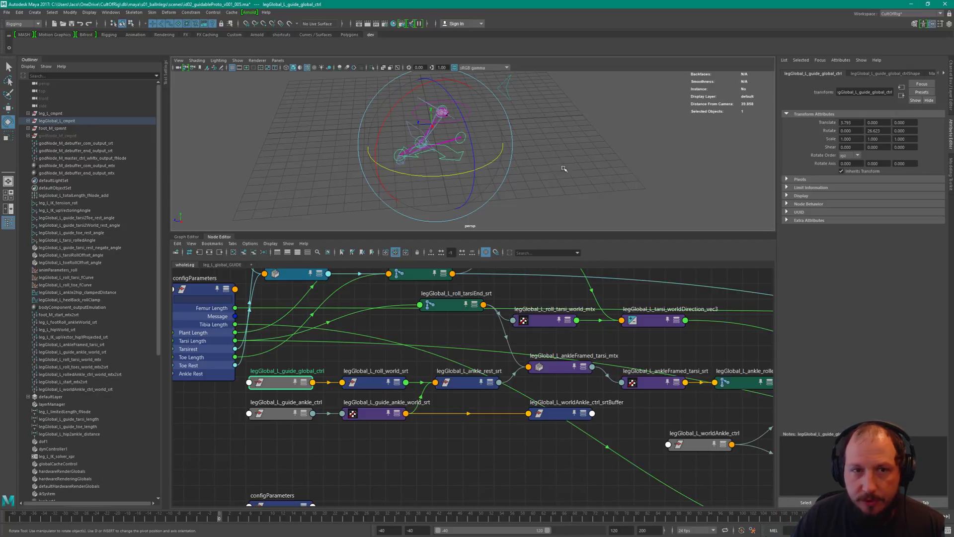
alt+drag(490, 143, 555, 159)
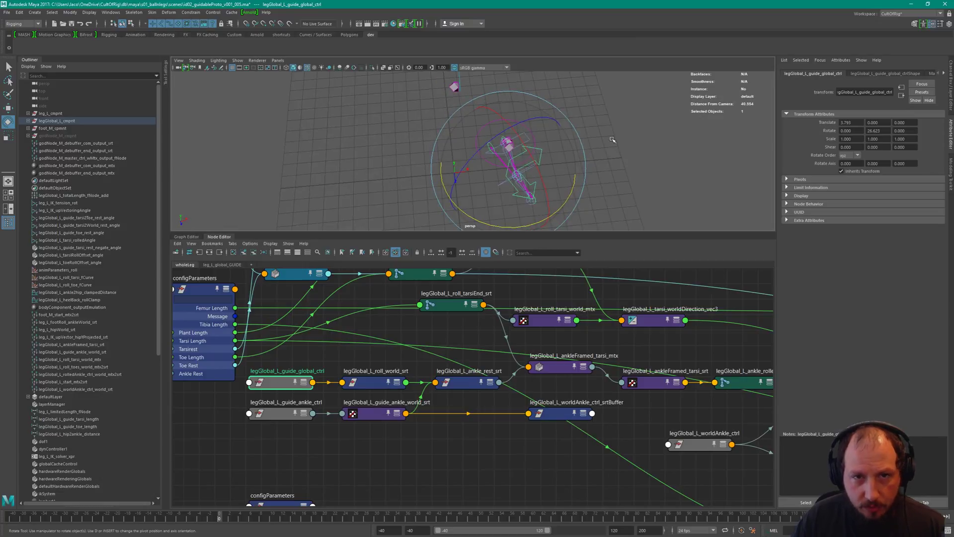
click(630, 109)
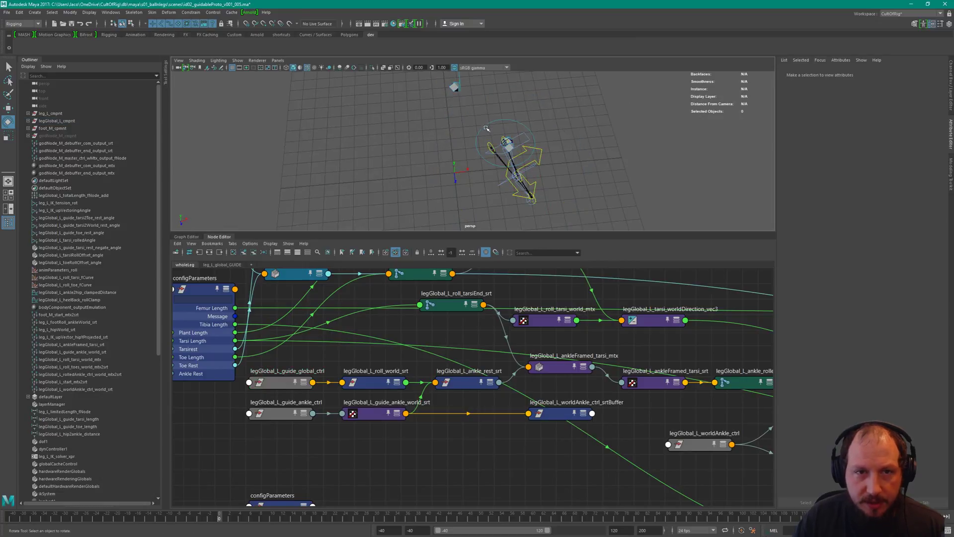
click(524, 121)
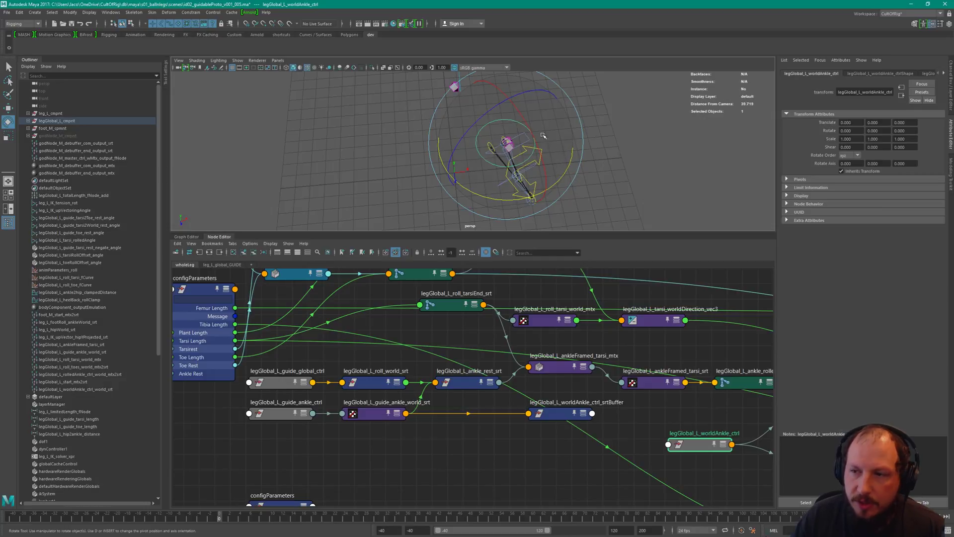
key(ctrl+z)
key(ctrl+z)
key(ctrl+z)
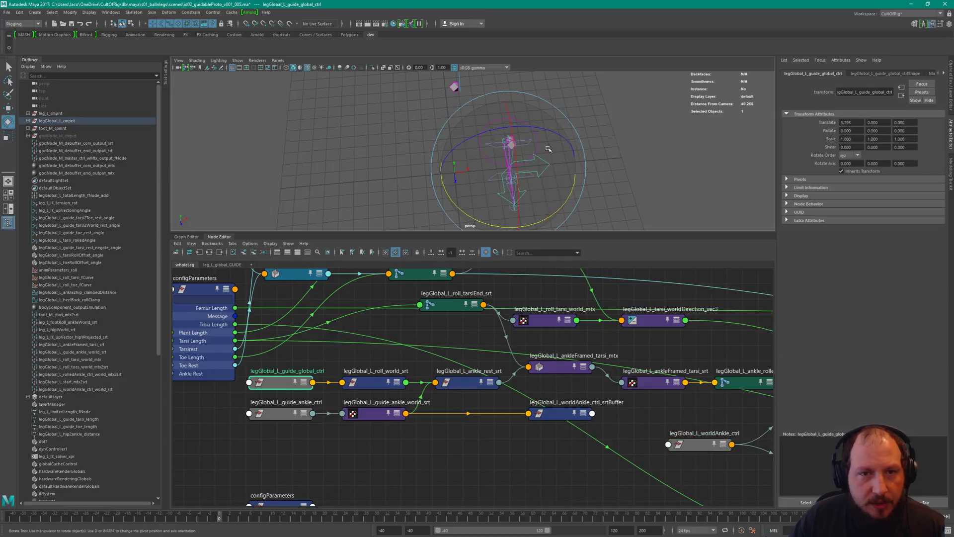
- Examine the wholeLeg node graph around the guide and world ankle nodes, and view the leg close up from the side
alt+drag(630, 175, 603, 160)
click(595, 124)
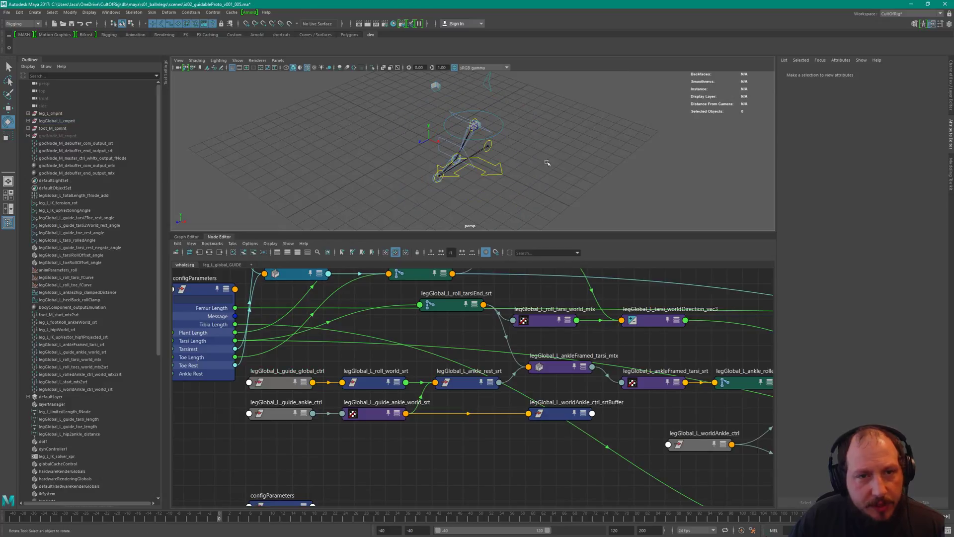
scroll(612, 332, down, 6)
alt+middle_drag(709, 314, 473, 315)
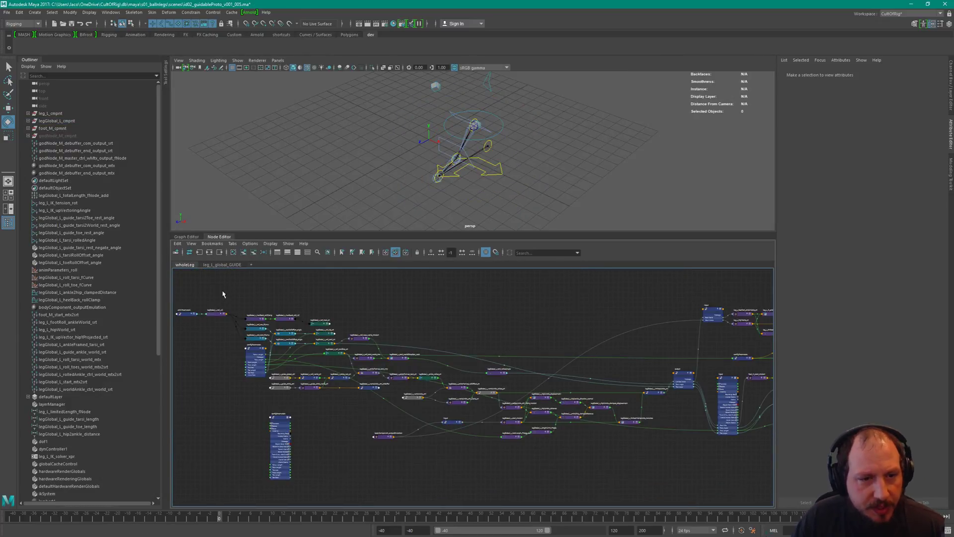
scroll(476, 357, up, 5)
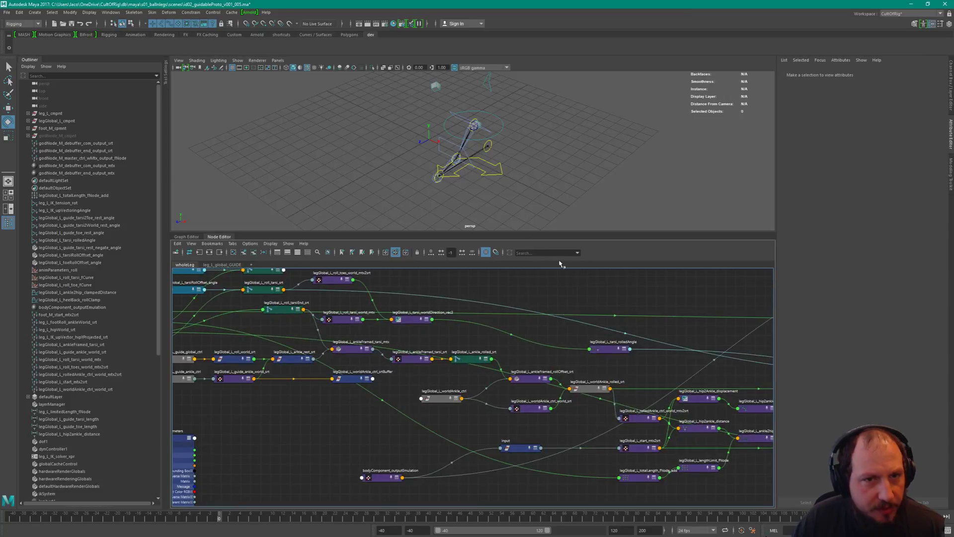
alt+drag(468, 182, 574, 161)
scroll(575, 161, up, 3)
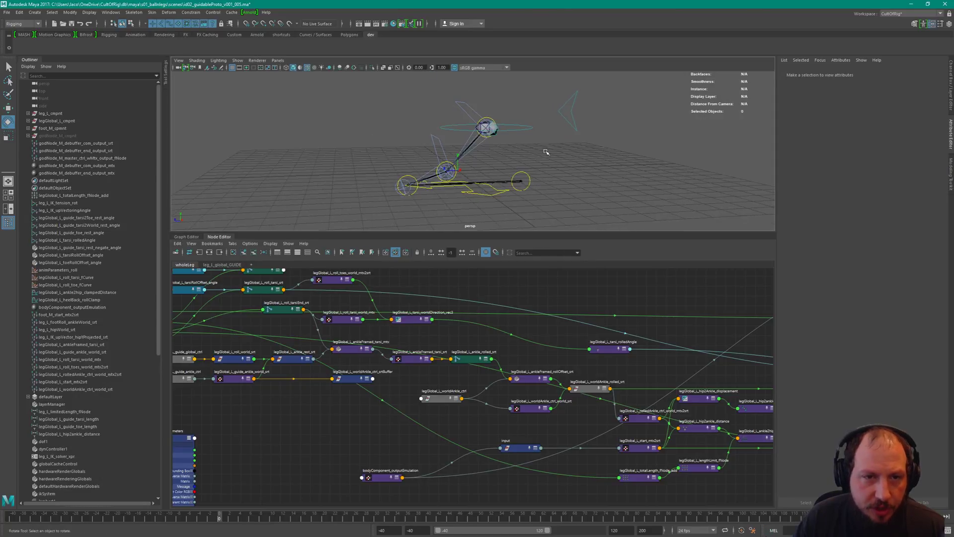
scroll(492, 162, up, 1)
- Try moving legGlobal_L_guide_toe2Tarsi_ctrl to test the foot guide, and return it to its original position
click(465, 183)
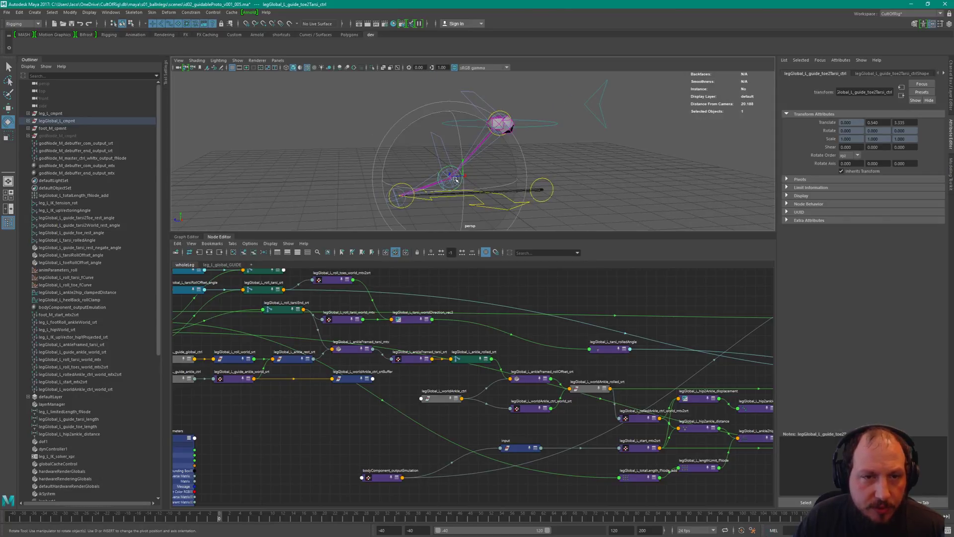
key(w)
drag(453, 177, 476, 174)
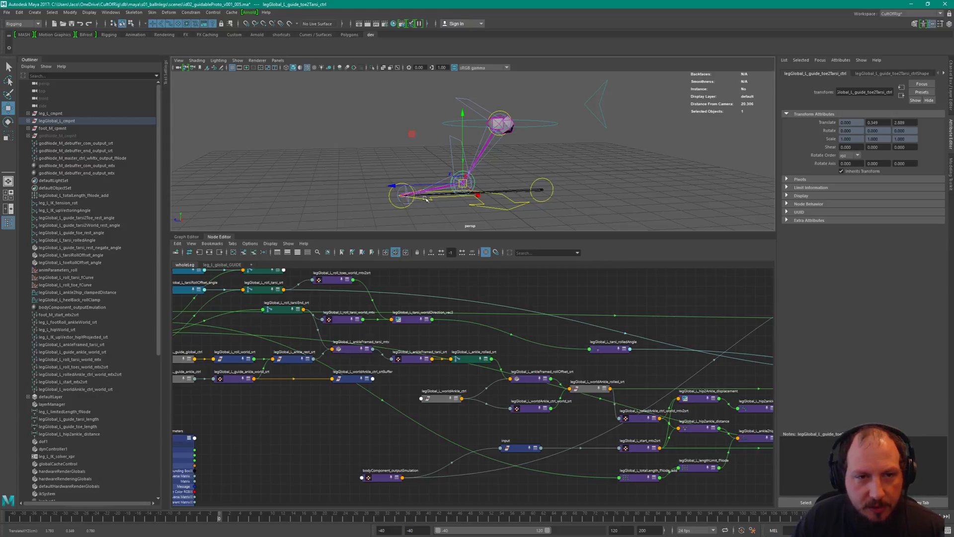
drag(467, 178, 469, 170)
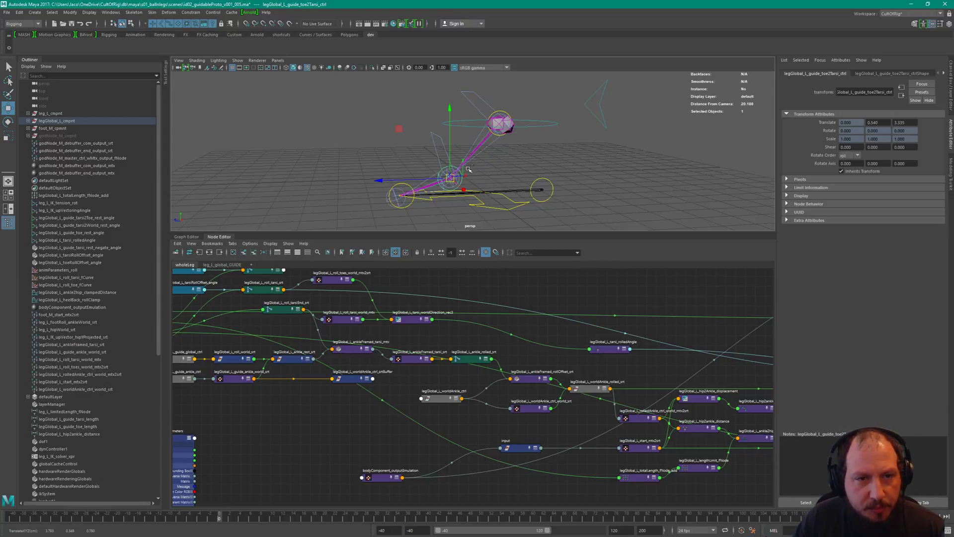
- Check the foot's selectable objects, clear the global guide control's selection, and select the diagnostic_tip joint at the toe end
click(473, 168)
click(482, 190)
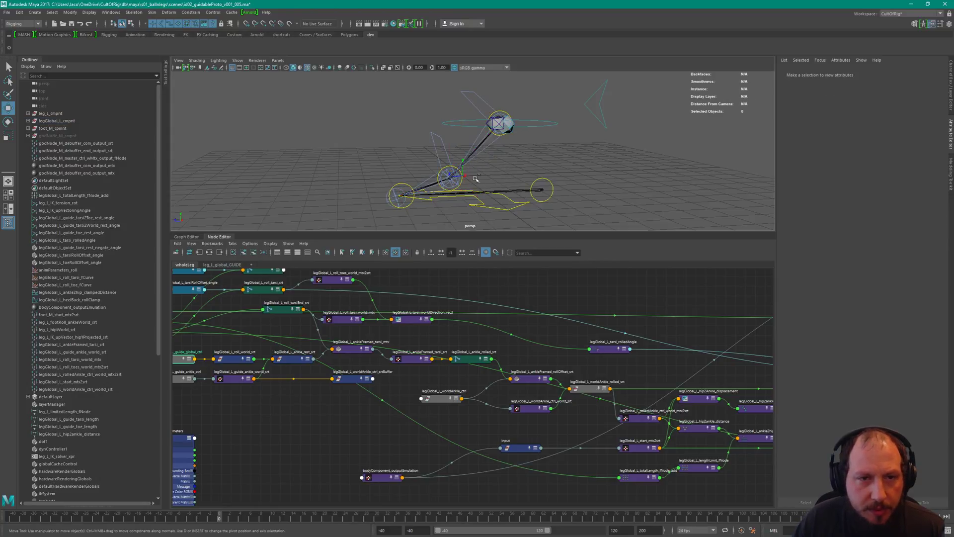
click(590, 152)
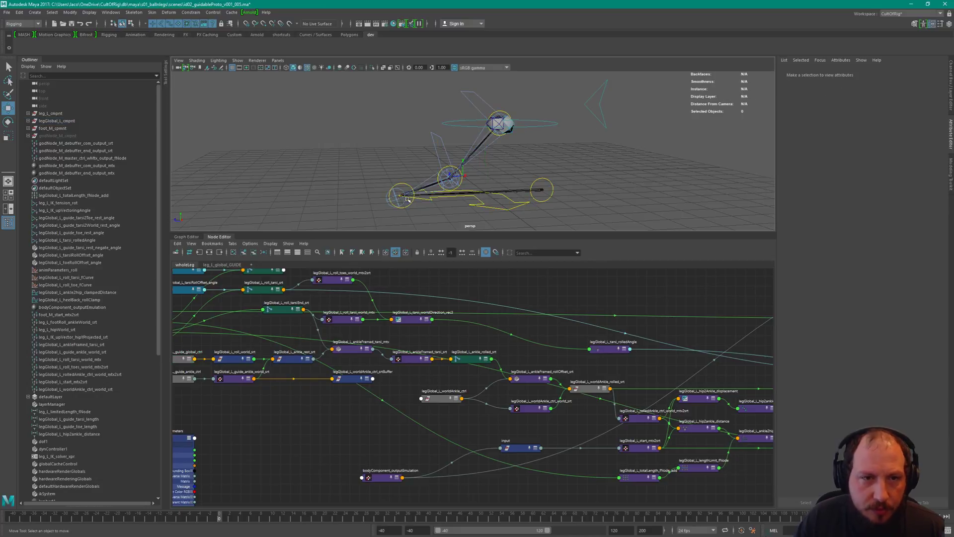
click(397, 198)
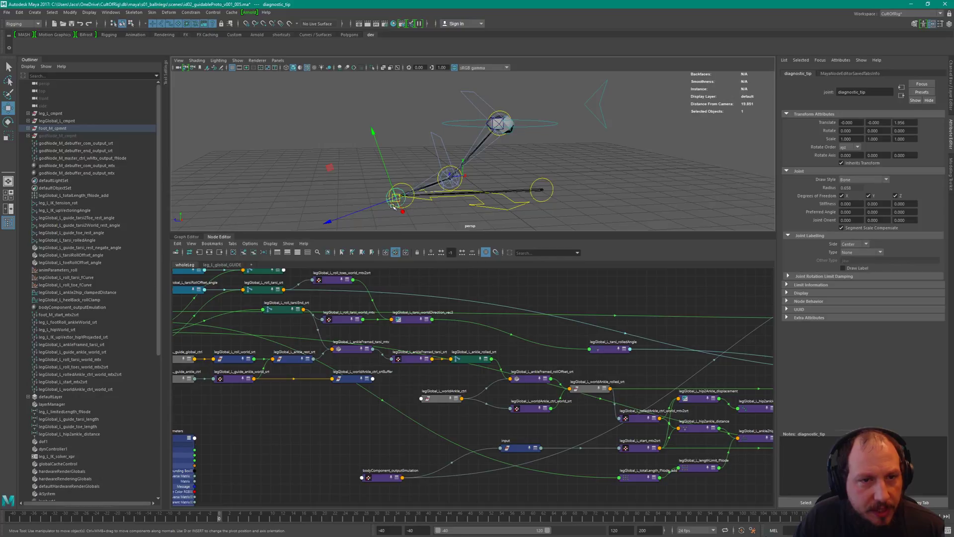
- Reveal the diagnostic_tip joint in the foot hierarchy and compare its placement with foot_M_toes_ctrl
alt+drag(394, 207, 419, 170)
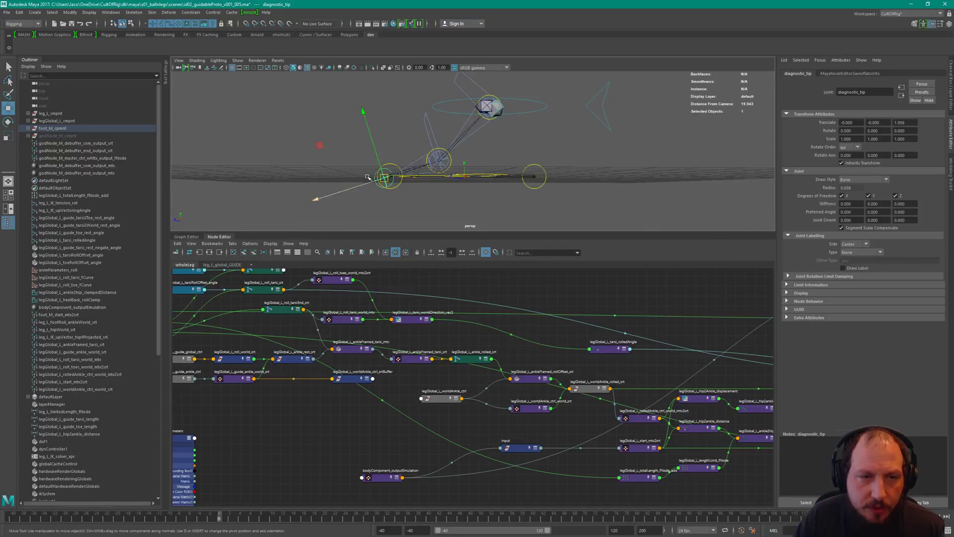
key(f)
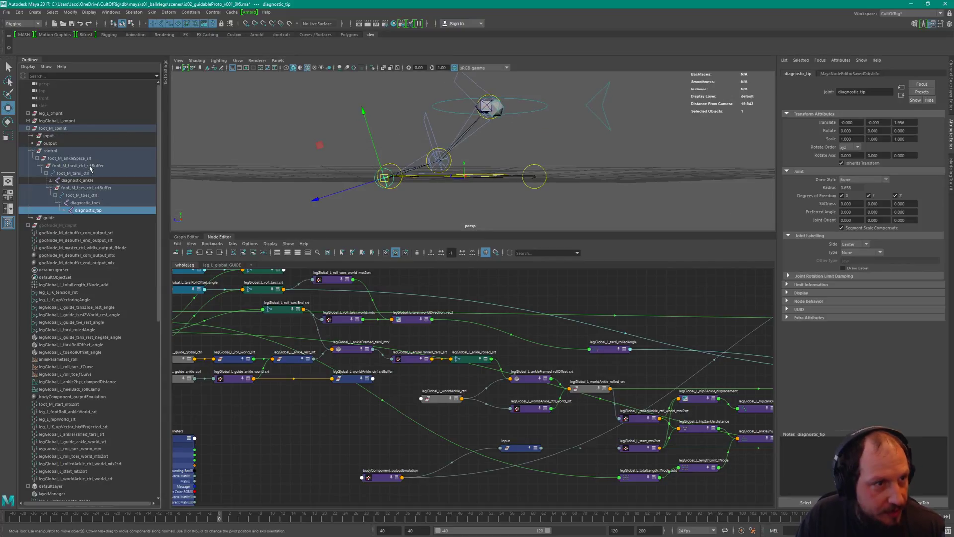
click(79, 196)
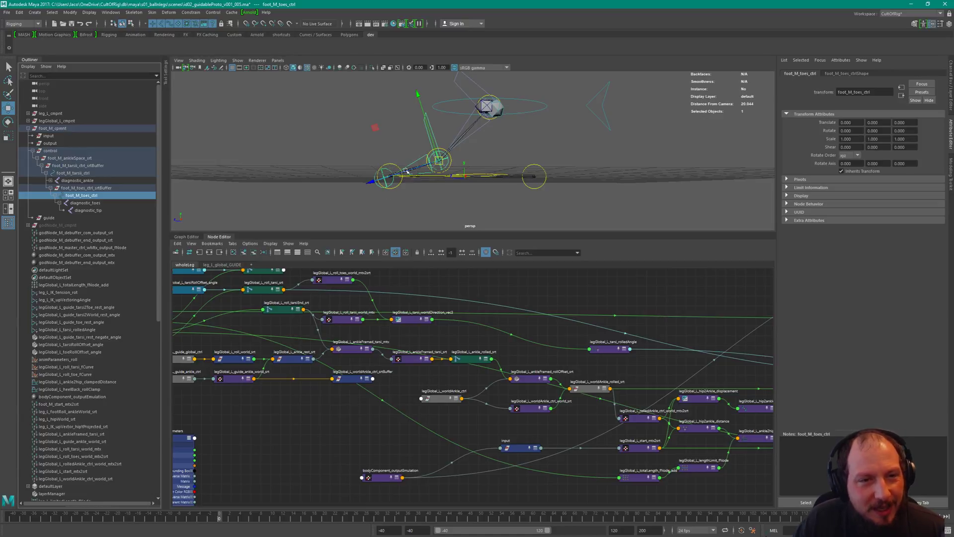
alt+drag(387, 219, 408, 186)
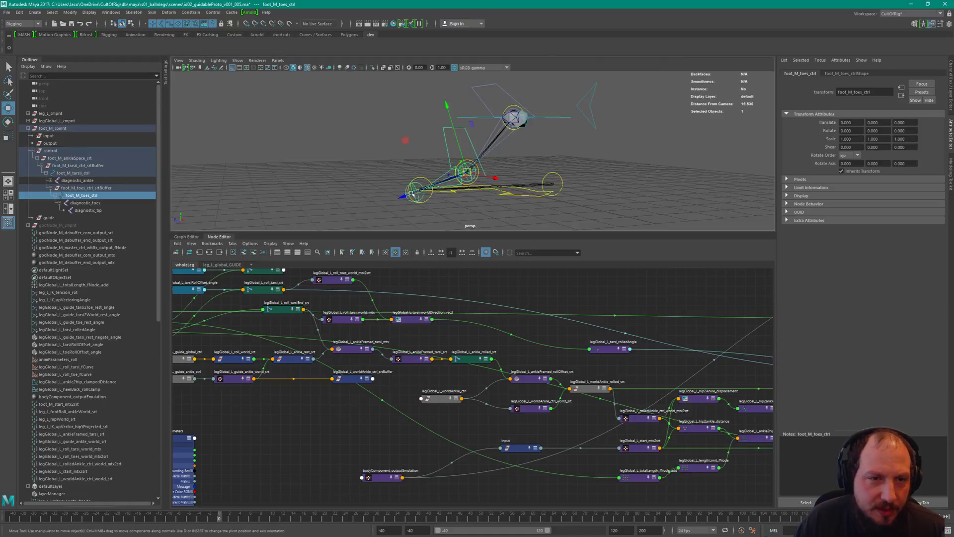
click(338, 208)
click(418, 193)
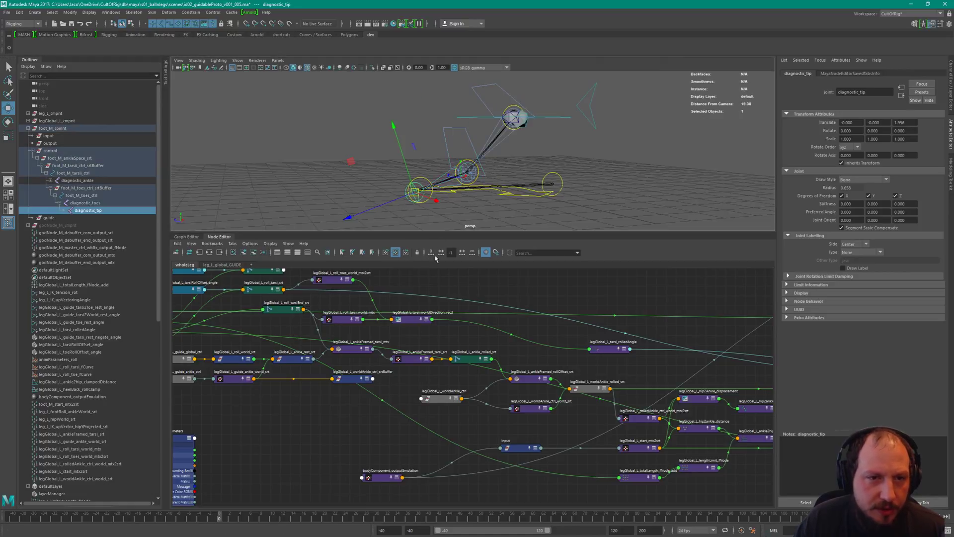
- Snap the diagnostic_tip joint onto the point at the toe end, and clear the selection
alt+drag(440, 215, 418, 225)
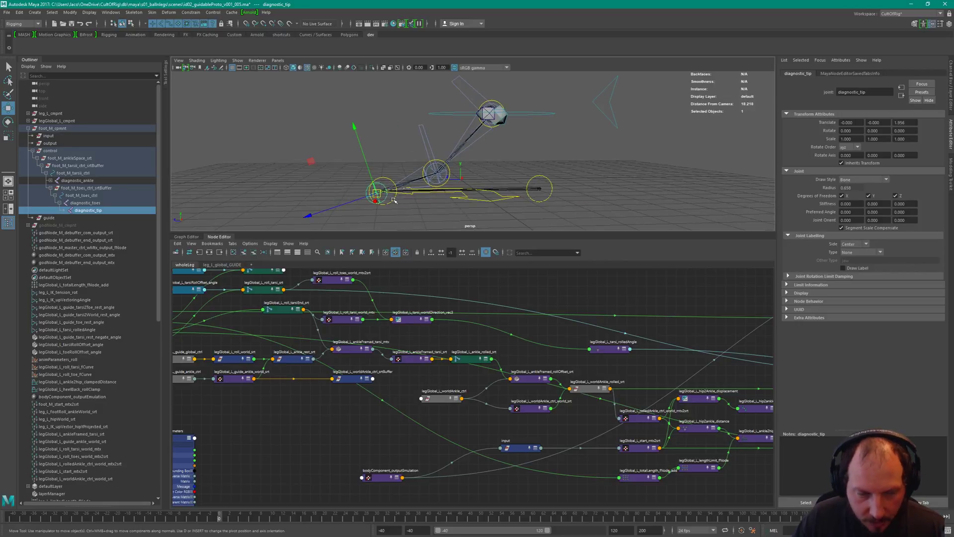
key(v)
drag(377, 197, 383, 195)
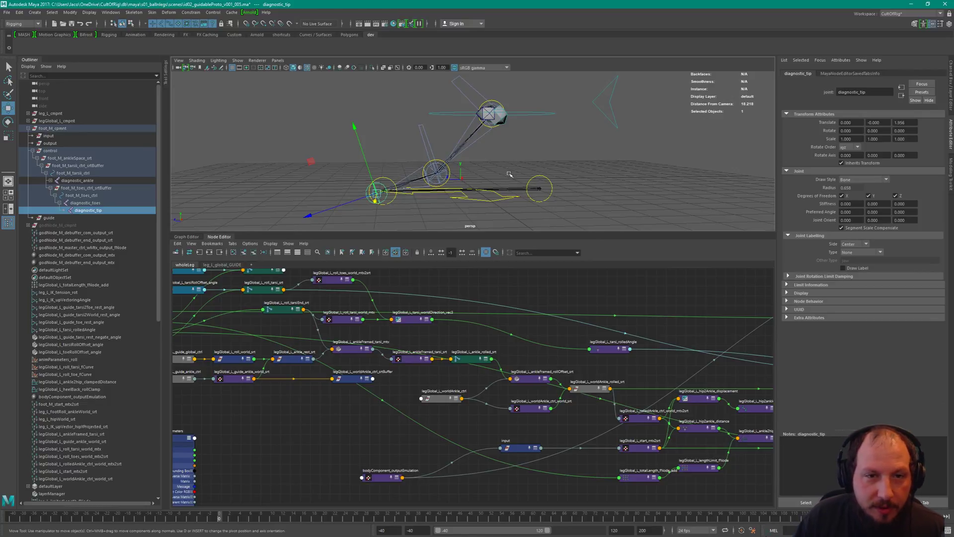
click(497, 199)
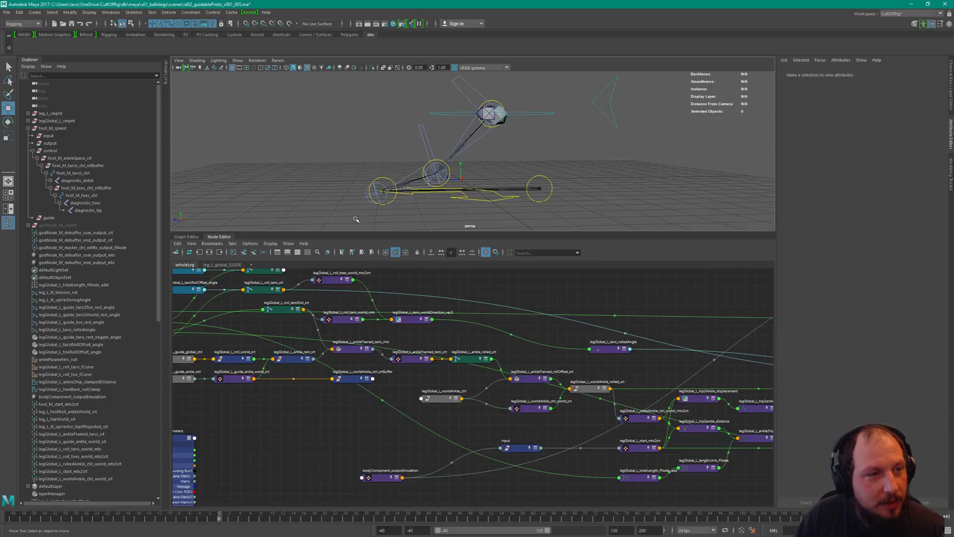
- Examine the wholeLeg node graph from the roll and guide nodes through to the foot and IK output nodes
alt+drag(520, 172, 539, 156)
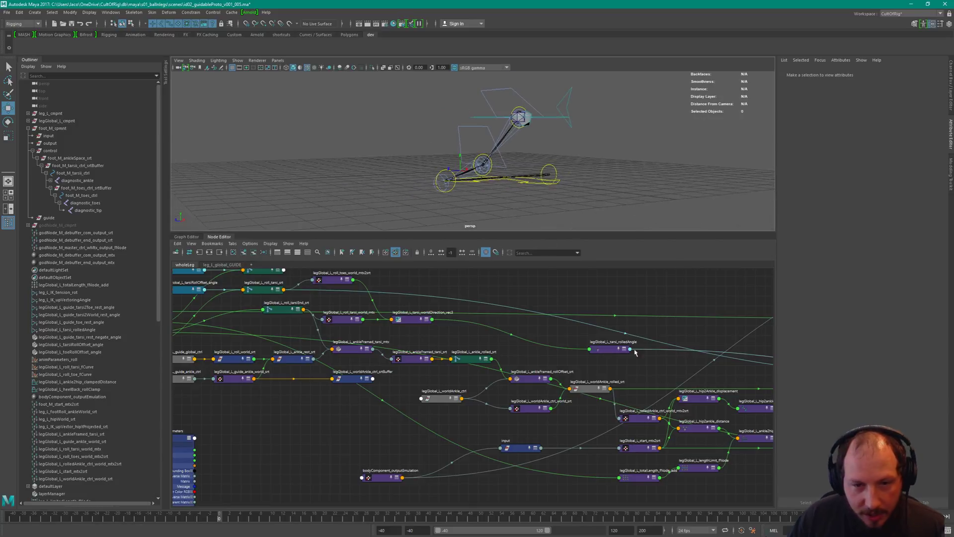
alt+middle_drag(674, 310, 474, 340)
alt+middle_drag(397, 329, 681, 359)
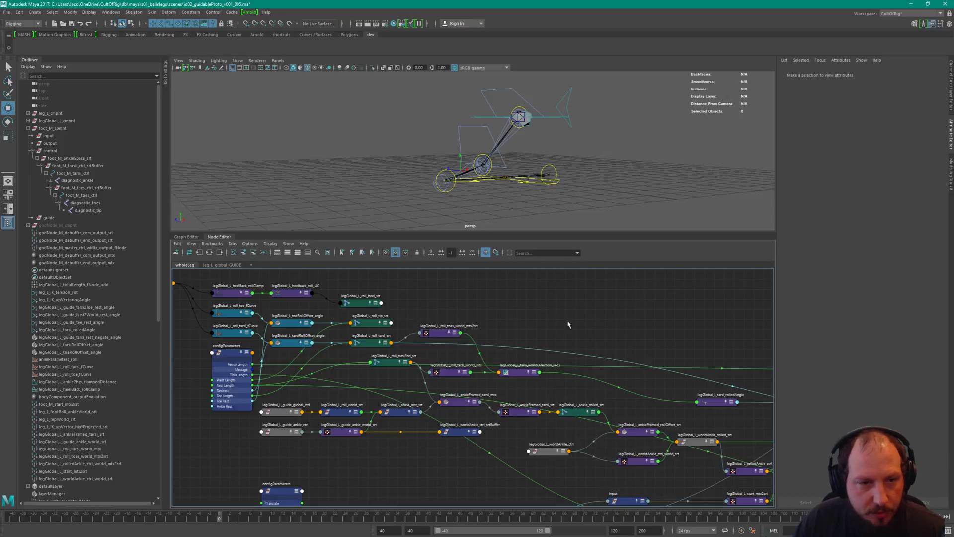
alt+drag(547, 173, 506, 146)
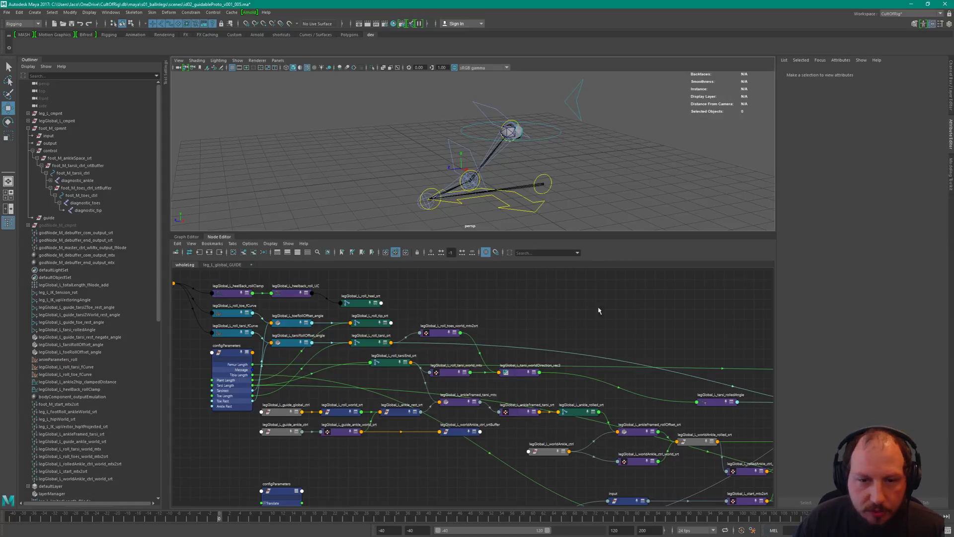
alt+right_drag(622, 309, 490, 309)
alt+middle_drag(691, 326, 517, 337)
alt+right_drag(574, 411, 625, 422)
alt+middle_drag(624, 422, 508, 474)
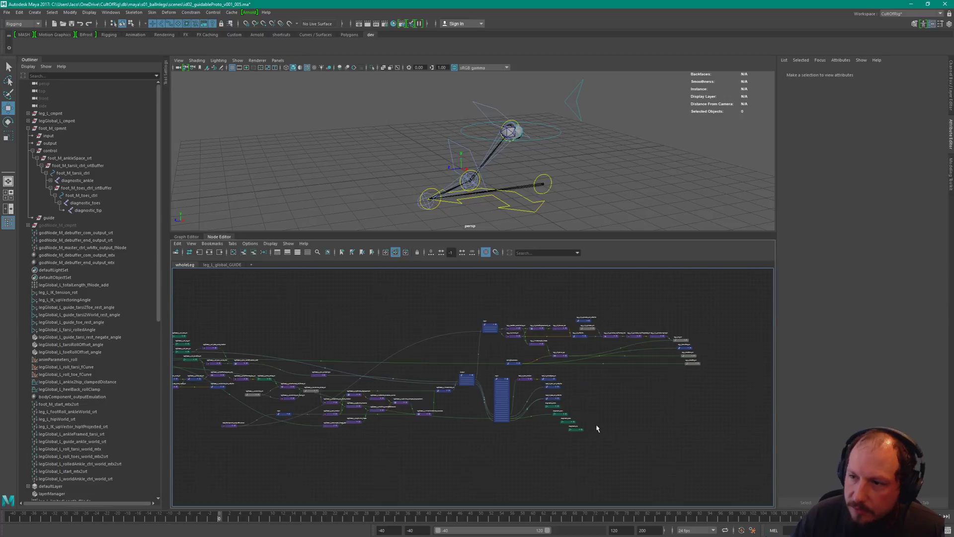
scroll(595, 390, up, 6)
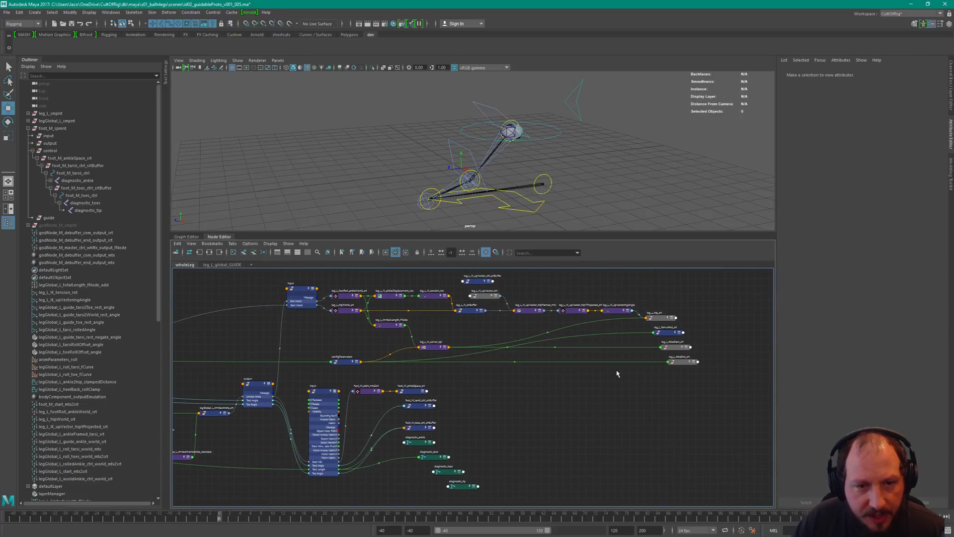
- Unhide the godNode_M_cmpnt group so its controls show together with the leg rig
alt+right_drag(574, 164, 551, 138)
alt+middle_drag(551, 137, 540, 194)
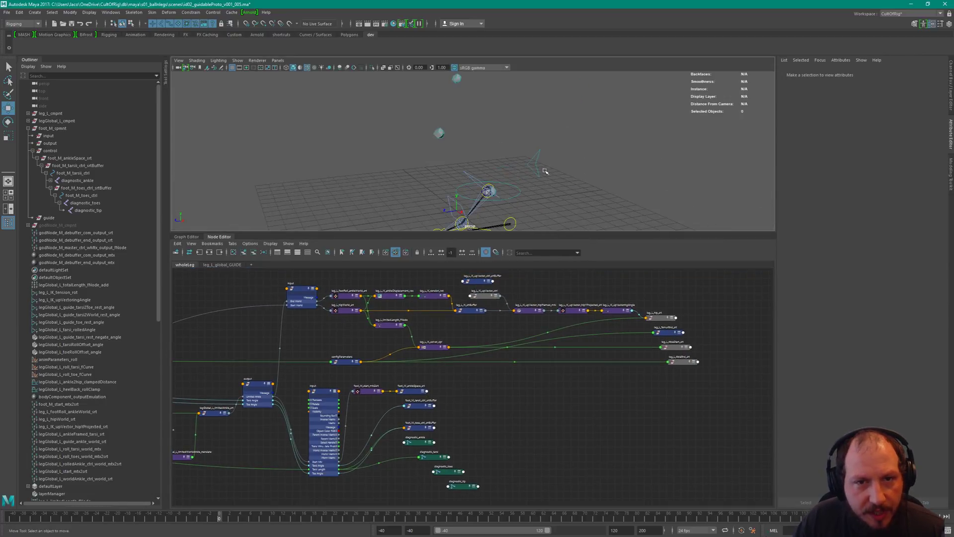
alt+drag(545, 171, 566, 178)
alt+middle_drag(572, 179, 564, 127)
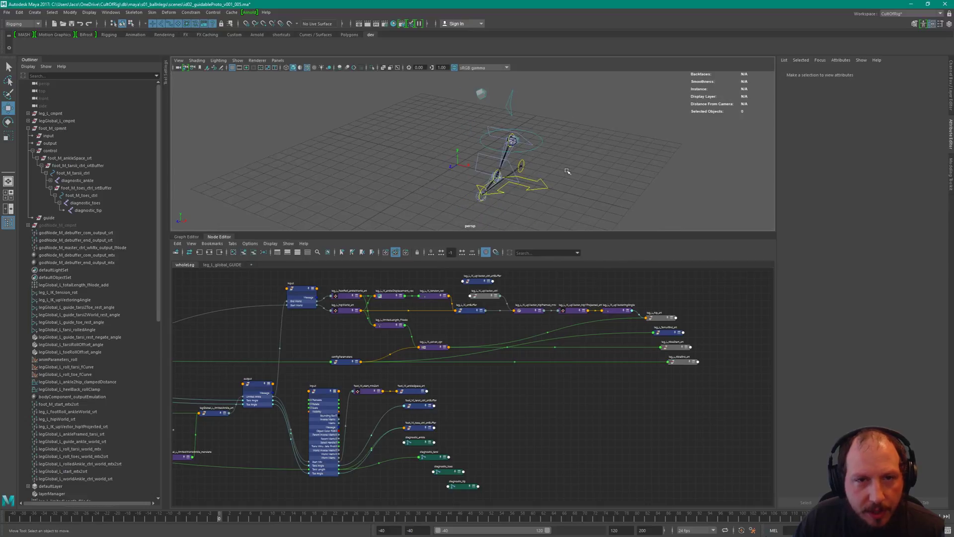
alt+middle_drag(573, 160, 568, 154)
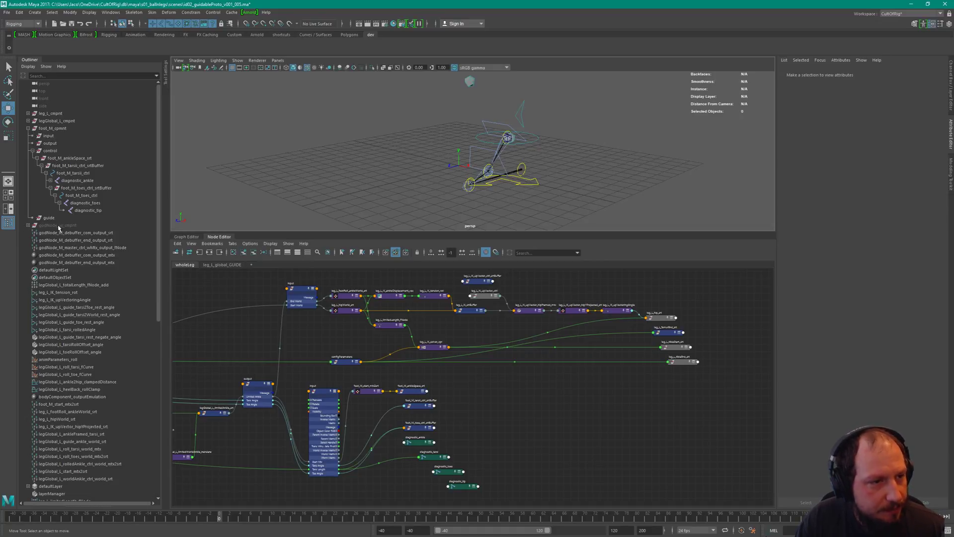
click(59, 226)
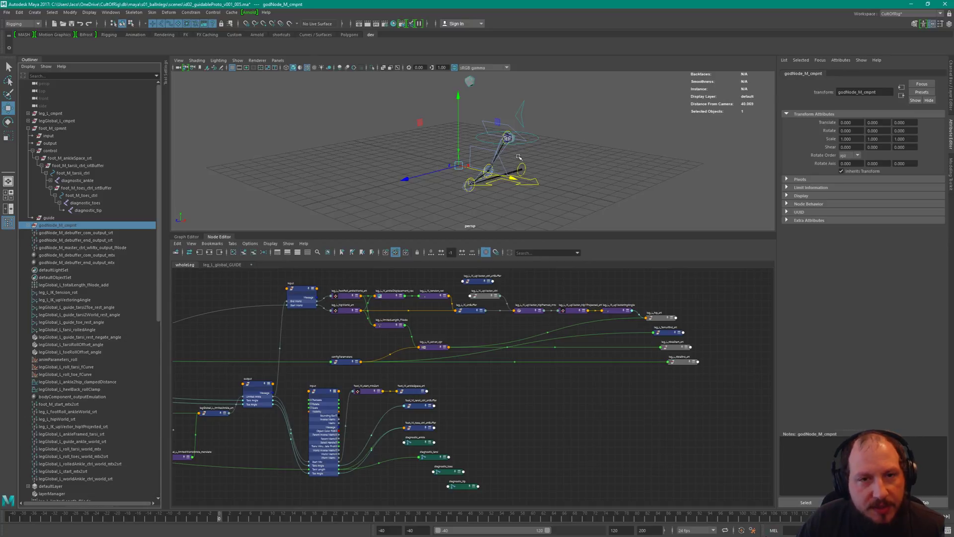
alt+drag(522, 144, 557, 165)
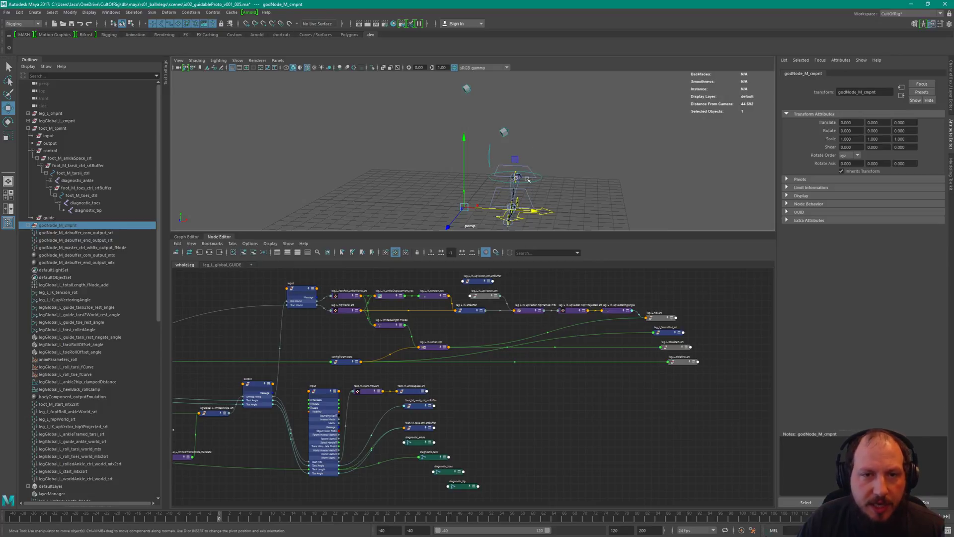
alt+drag(541, 180, 502, 184)
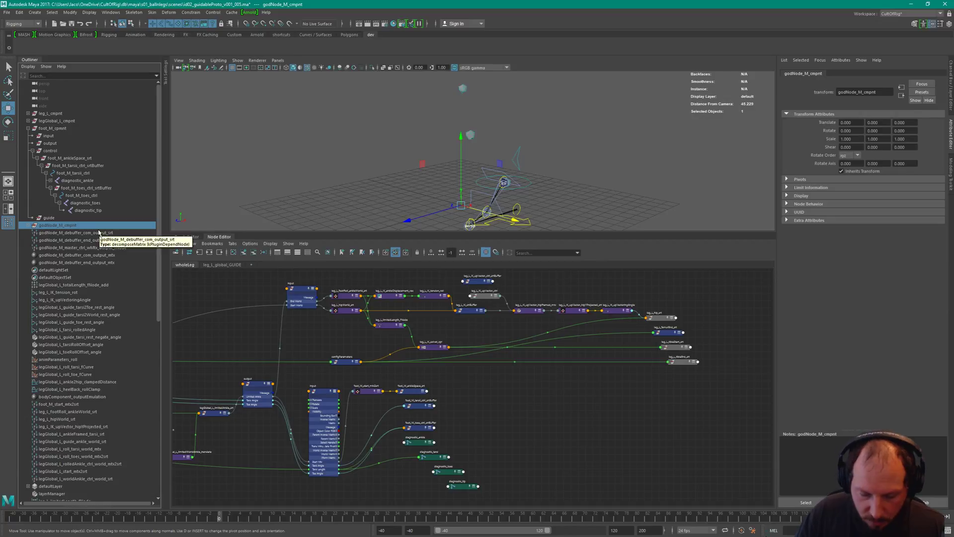
key(shift+h)
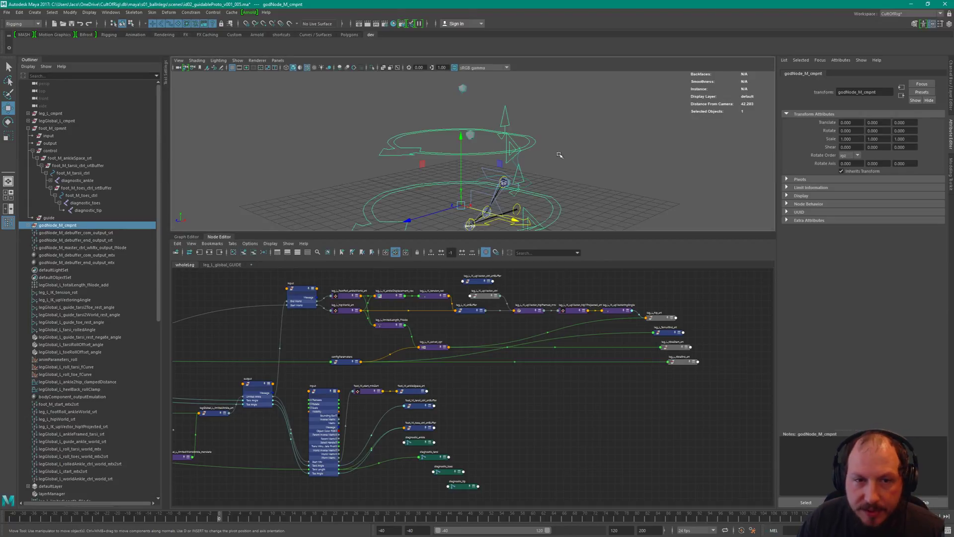
alt+right_drag(561, 153, 567, 169)
alt+middle_drag(568, 169, 550, 177)
alt+right_drag(550, 177, 528, 133)
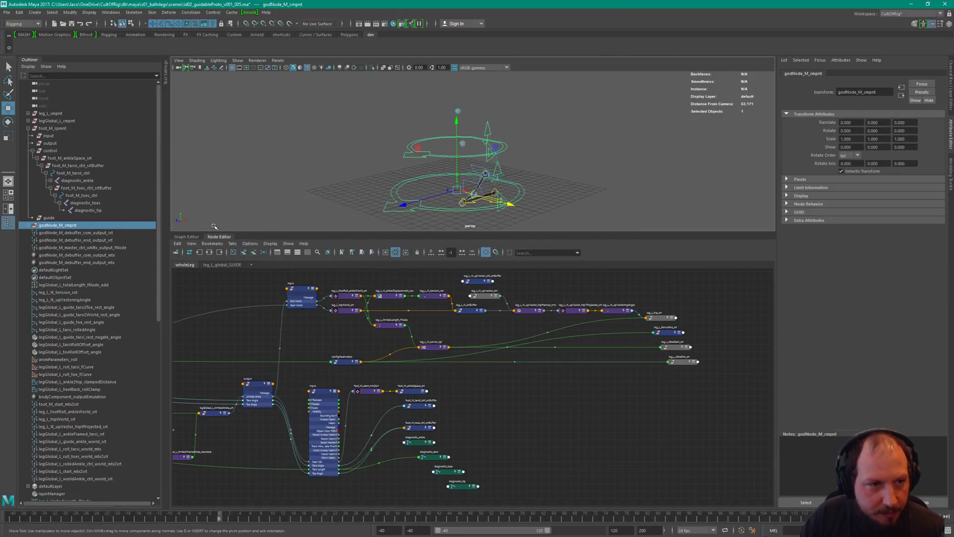
- Collapse the node editor to enlarge the perspective view, and expand the complete godNode_M_cmpnt hierarchy
click(218, 238)
alt+drag(569, 213, 566, 286)
shift+click(28, 225)
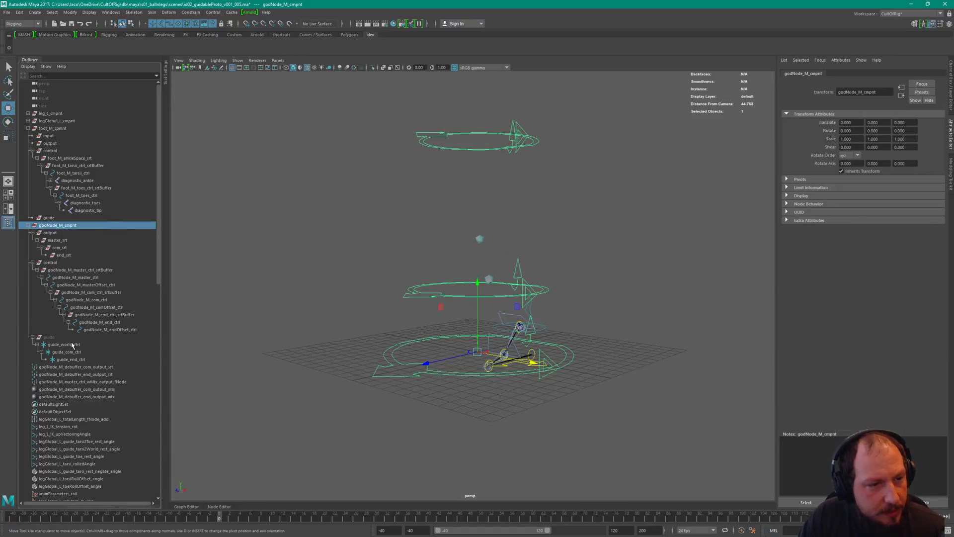
- Inspect the godNode guide group's guide_world_ctrl, guide_com_ctrl and guide_end_ctrl, and compare them with godNode_M_com_ctrl
click(63, 344)
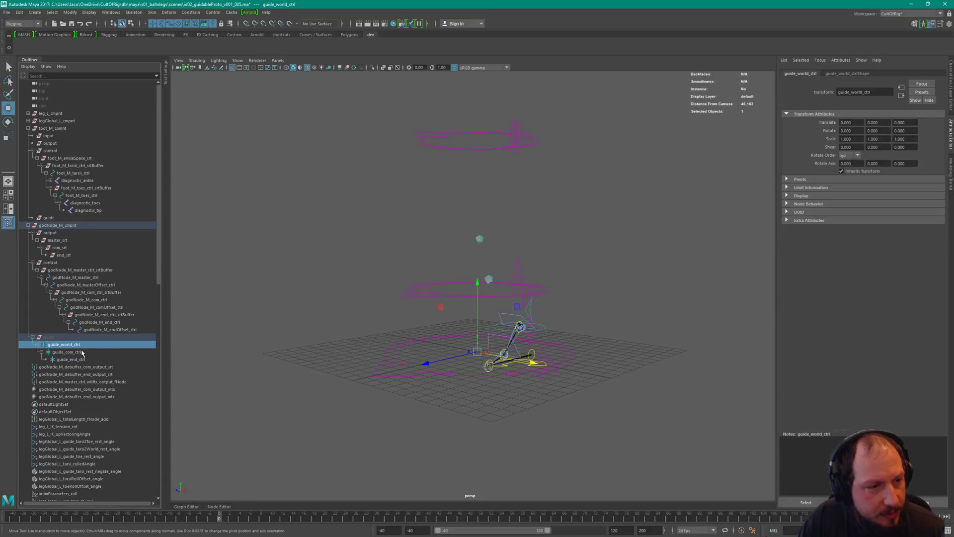
click(49, 338)
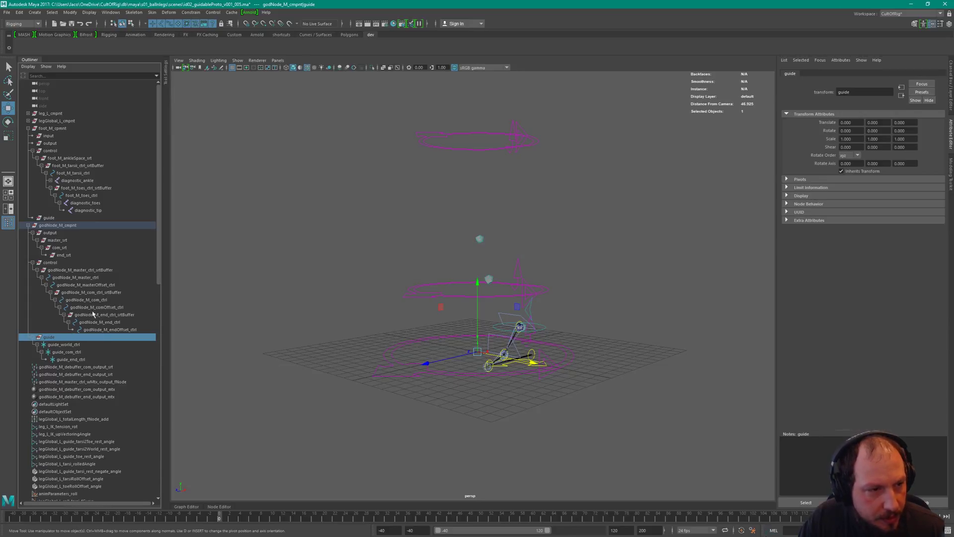
key(Down)
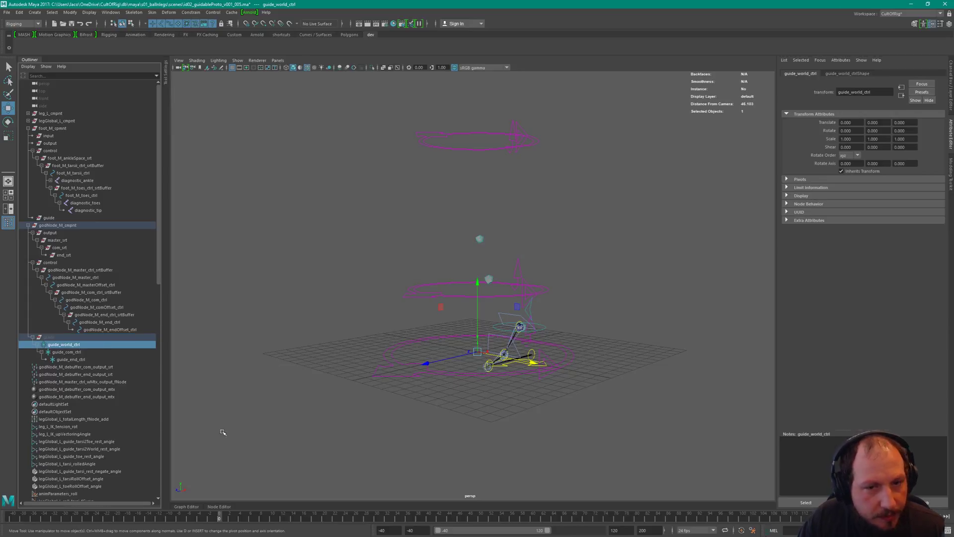
click(71, 353)
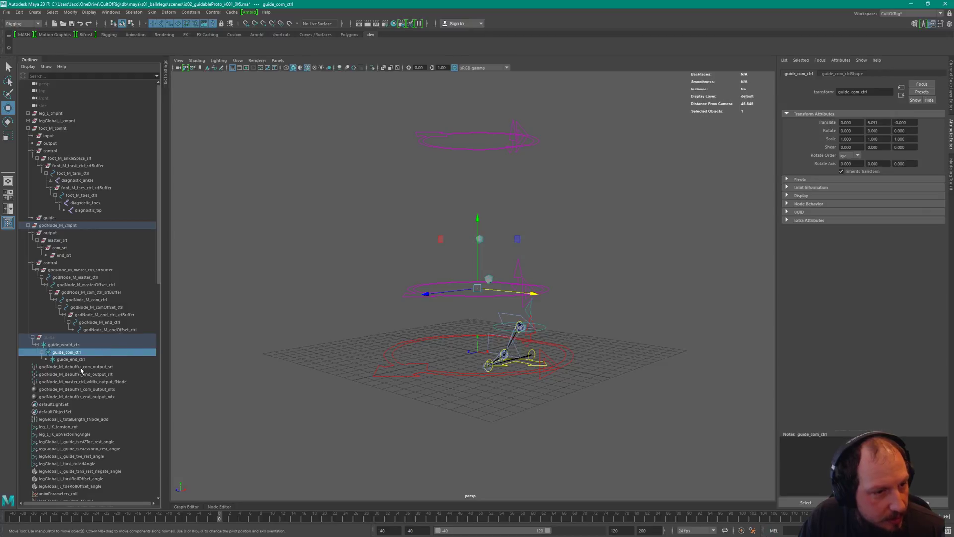
click(73, 345)
click(77, 352)
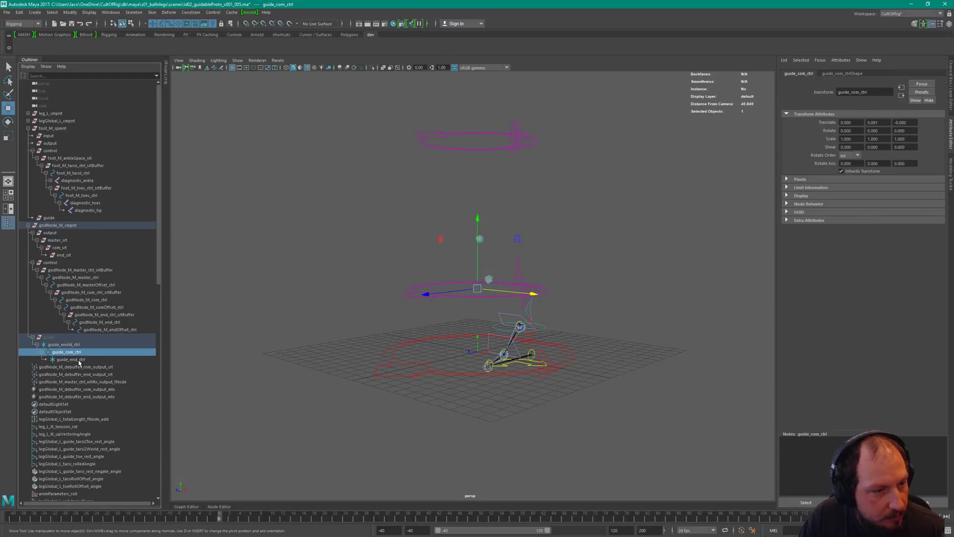
click(80, 360)
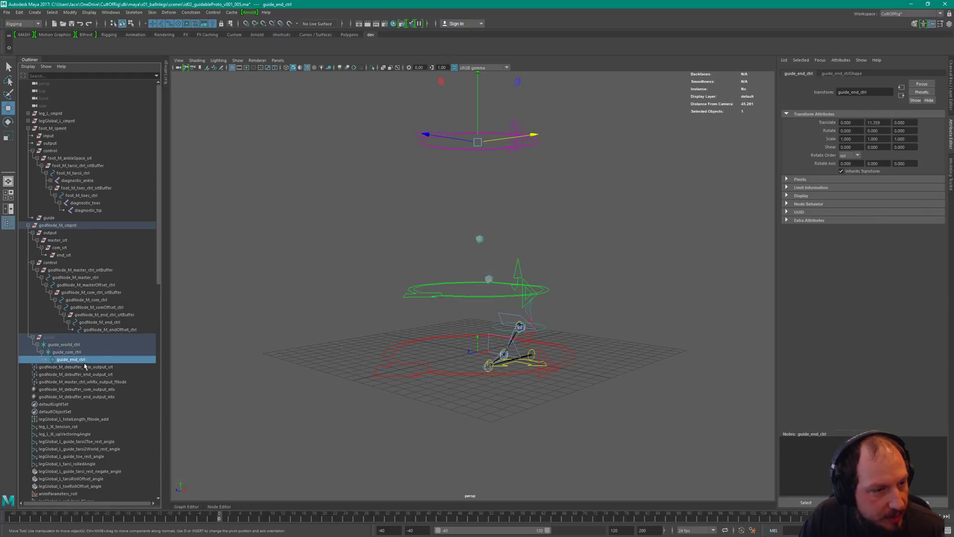
click(96, 300)
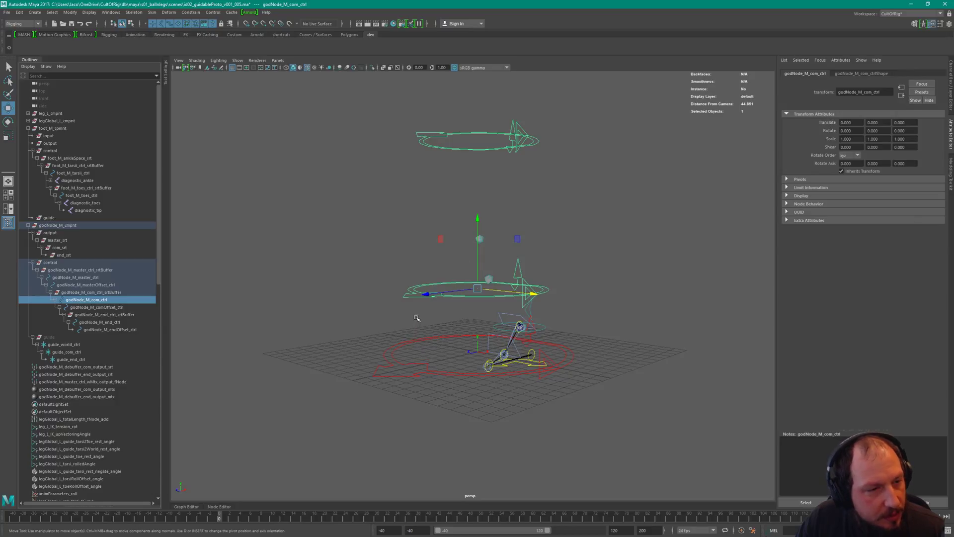
- Raise guide_com_ctrl along the vertical axis to a Translate Y of about 8.513
click(66, 351)
middle_drag(447, 321, 181, 353)
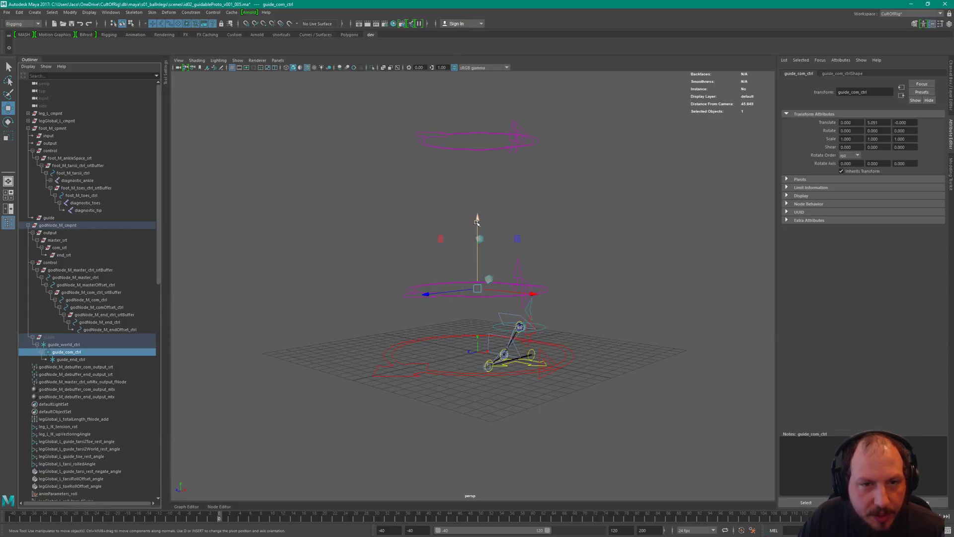
drag(477, 222, 534, 220)
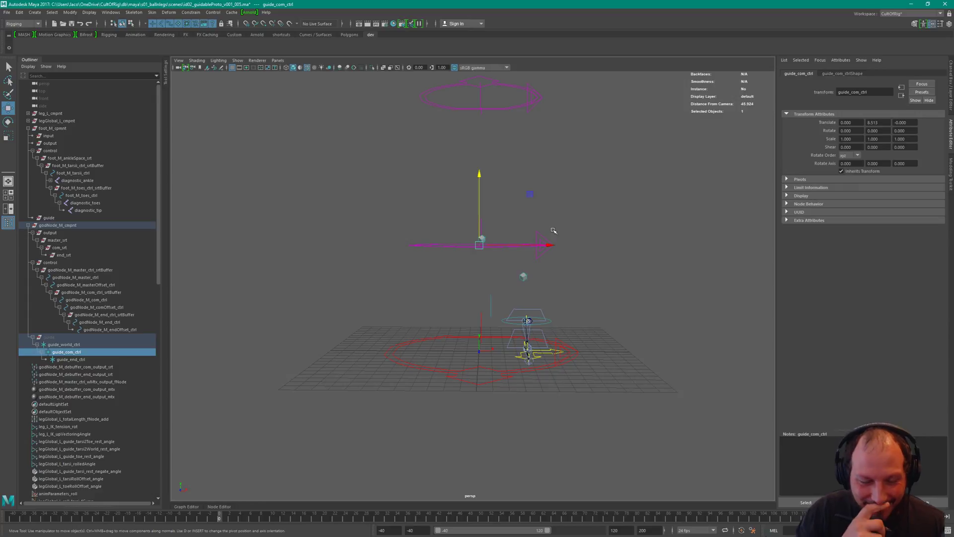
- Lower guide_end_ctrl toward the centre-of-mass control, to a Translate Y of about 4.207
click(90, 360)
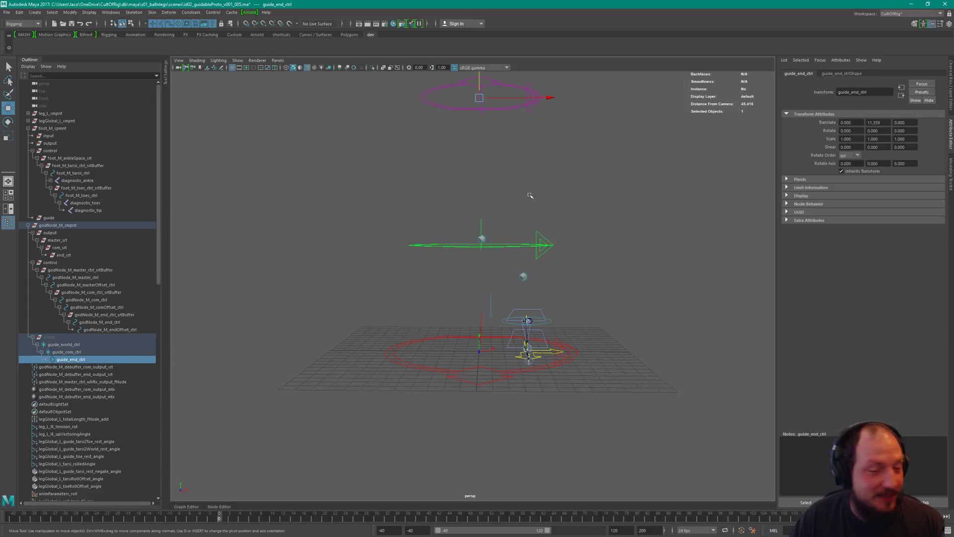
alt+middle_drag(549, 191, 556, 233)
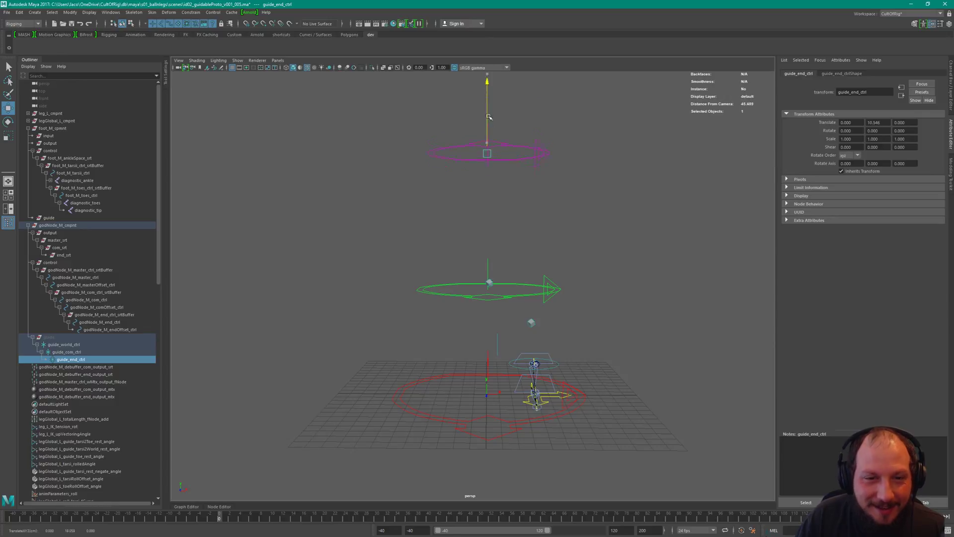
drag(485, 96, 497, 193)
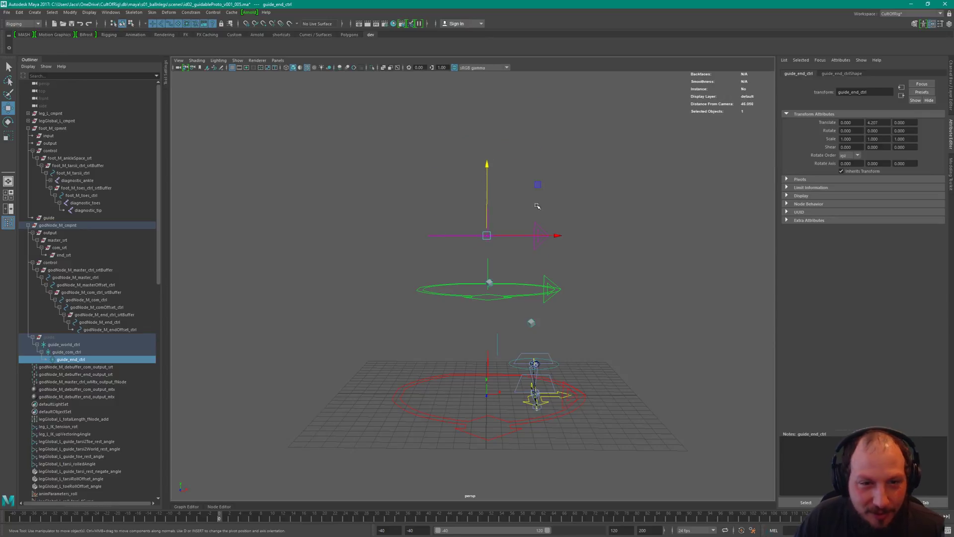
alt+drag(568, 226, 571, 223)
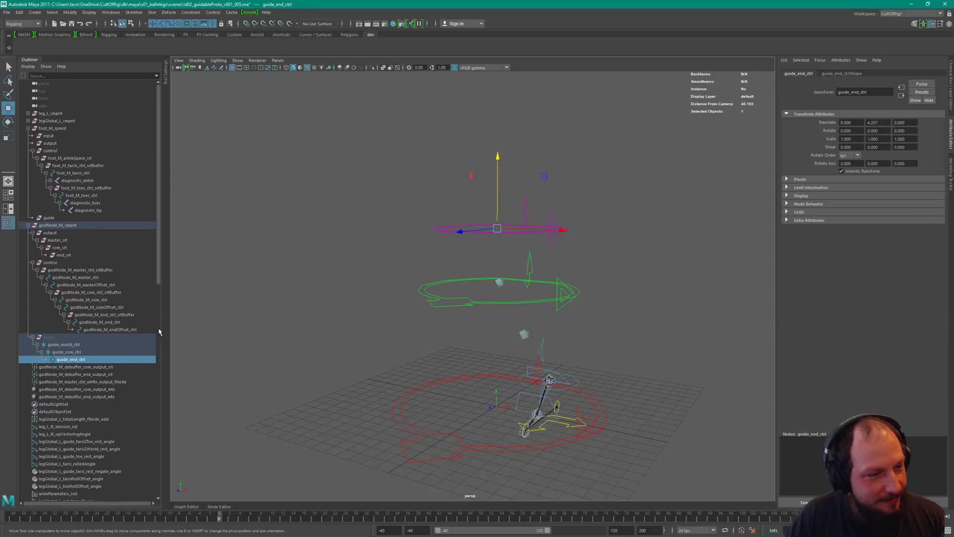
- Lower guide_end_ctrl further toward the centre-of-mass control, to a Translate Y of about 3.329, and clear the selection
alt+drag(618, 234, 645, 233)
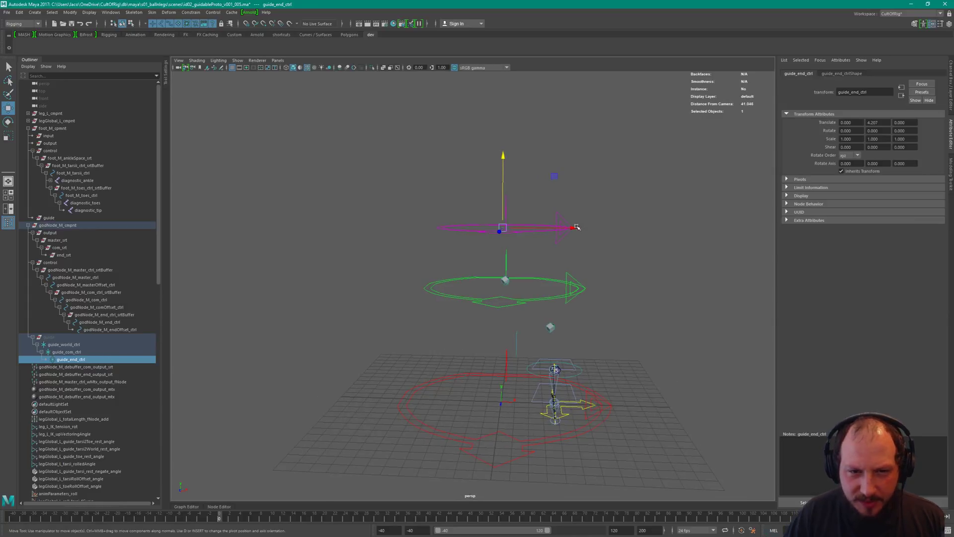
alt+drag(553, 271, 555, 265)
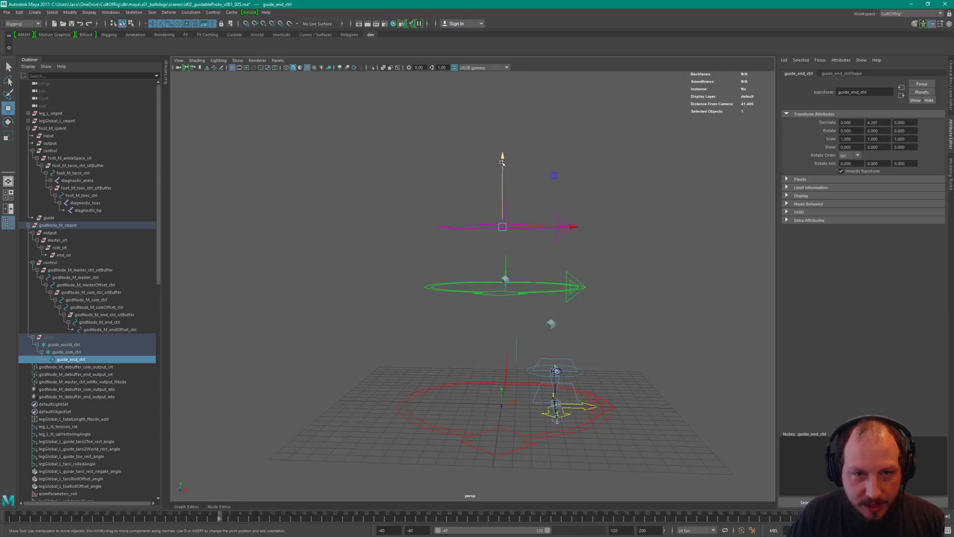
drag(503, 159, 502, 171)
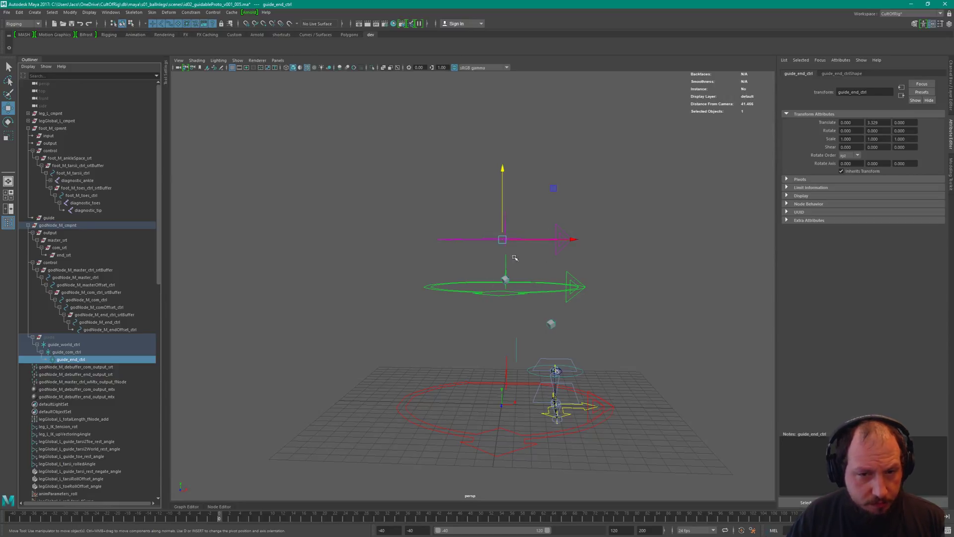
drag(632, 259, 640, 277)
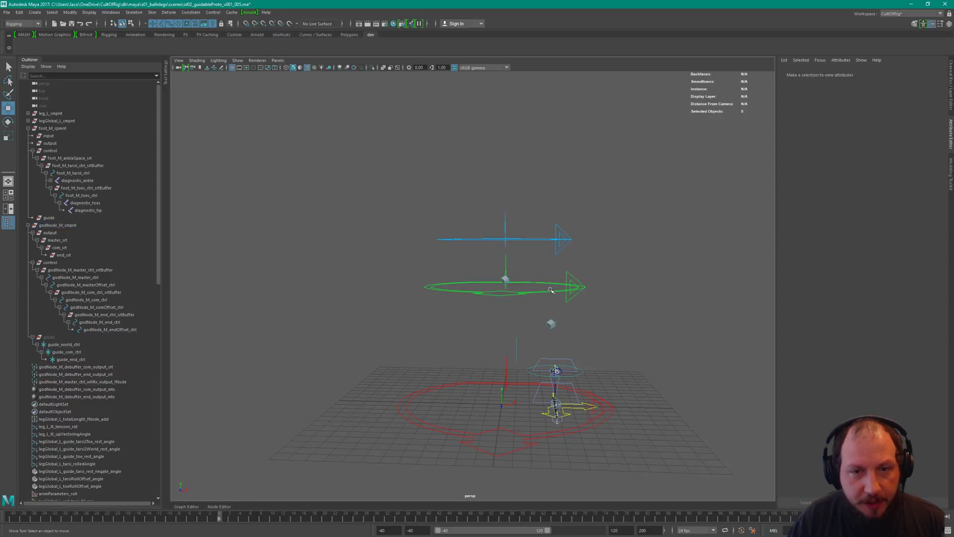
alt+drag(549, 290, 527, 294)
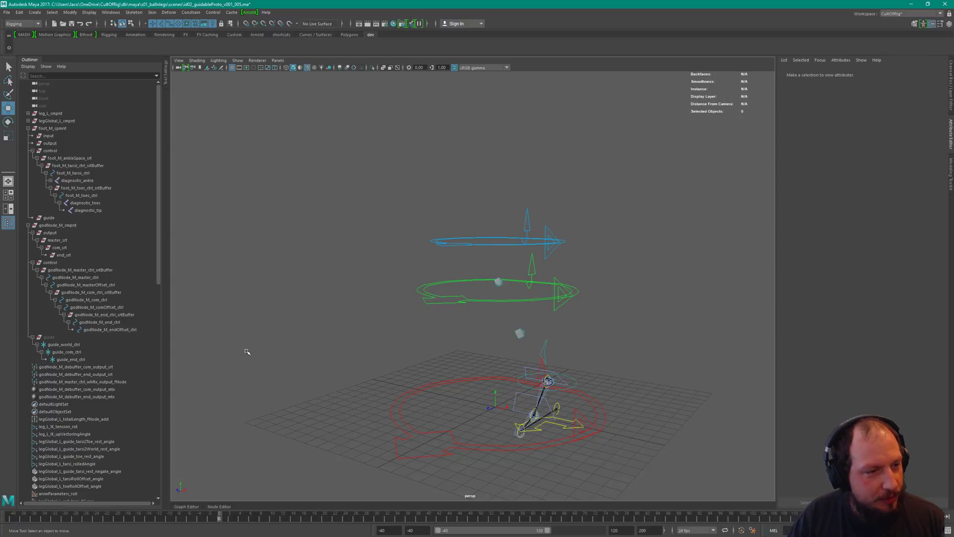
alt+right_drag(617, 301, 656, 303)
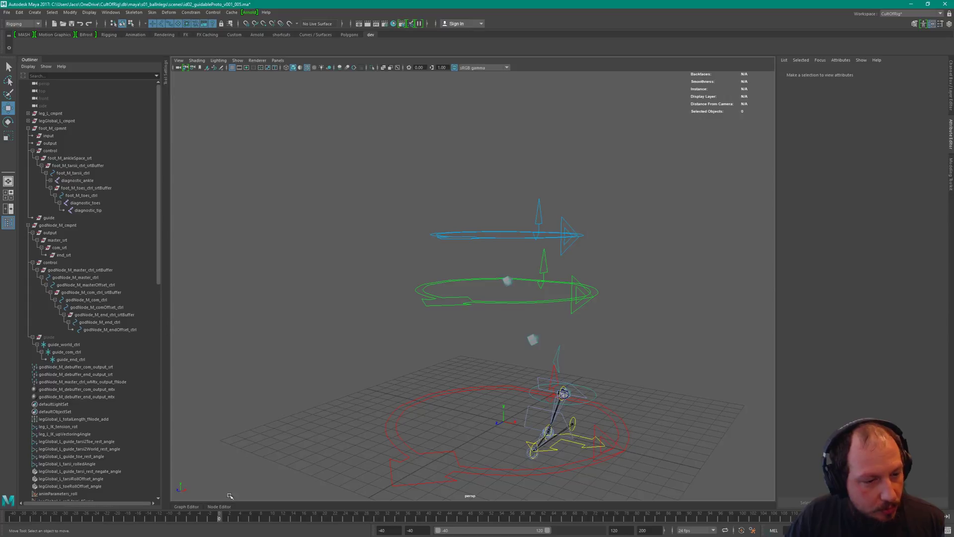
- Bring back the node editor and select the bodyComponent_outputEmulation node in the wholeLeg graph
click(219, 506)
alt+middle_drag(707, 283, 412, 442)
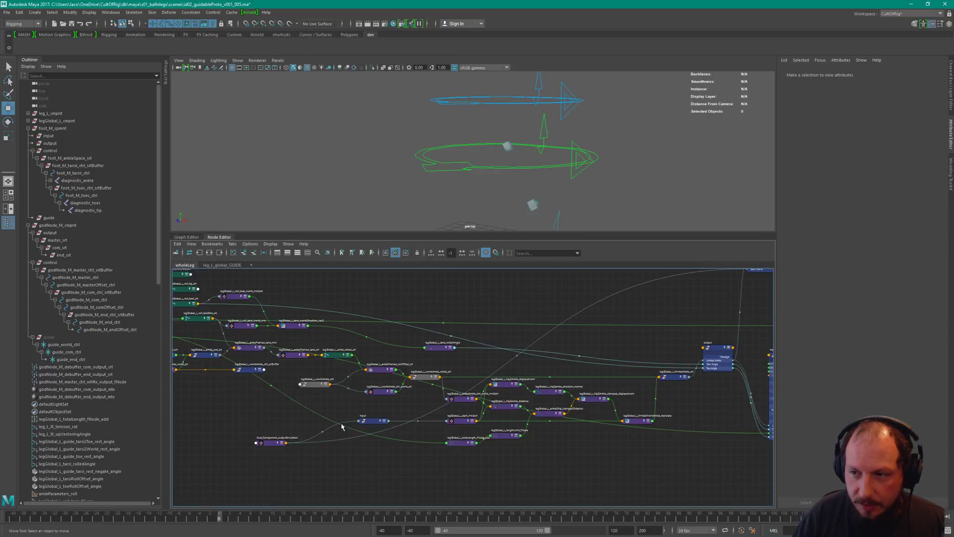
alt+middle_drag(358, 471, 423, 452)
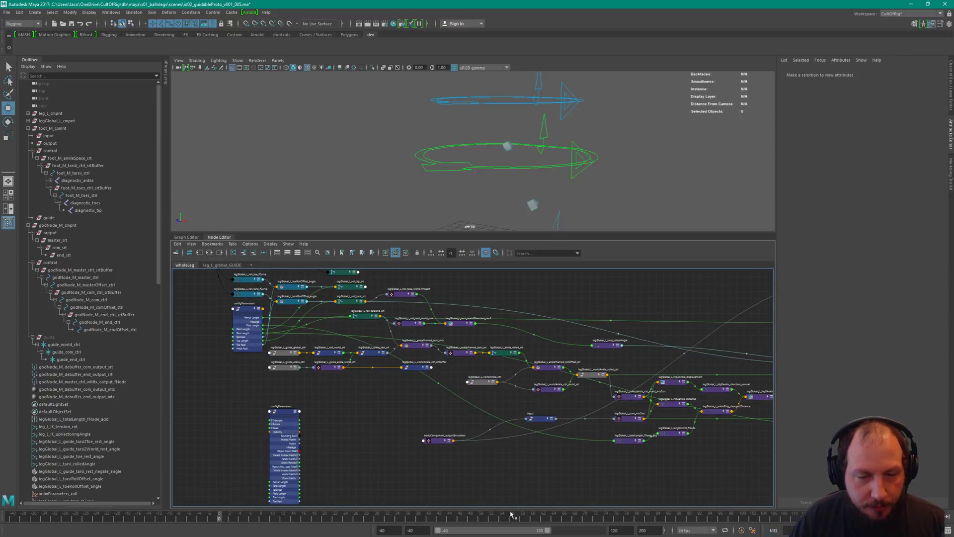
alt+right_drag(465, 462, 590, 437)
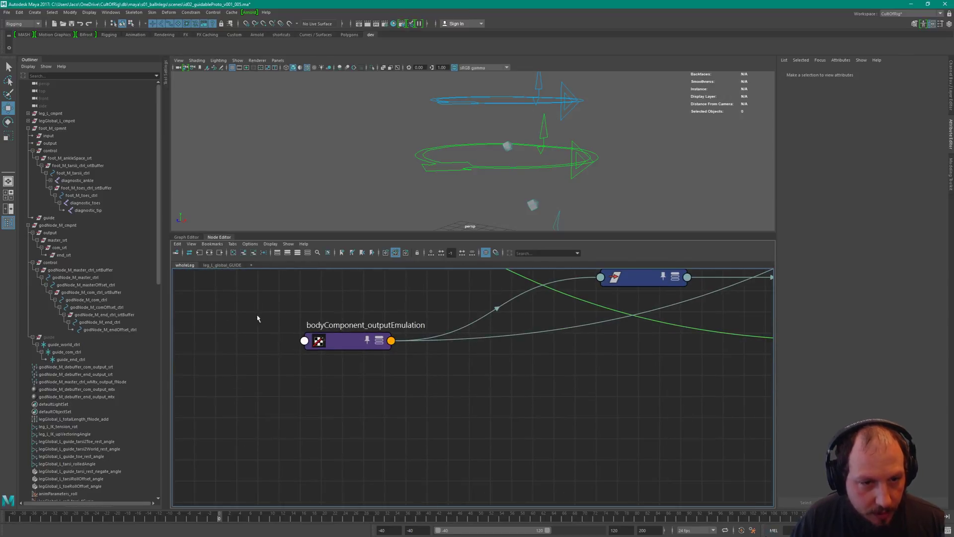
drag(258, 318, 465, 381)
alt+middle_drag(520, 419, 586, 443)
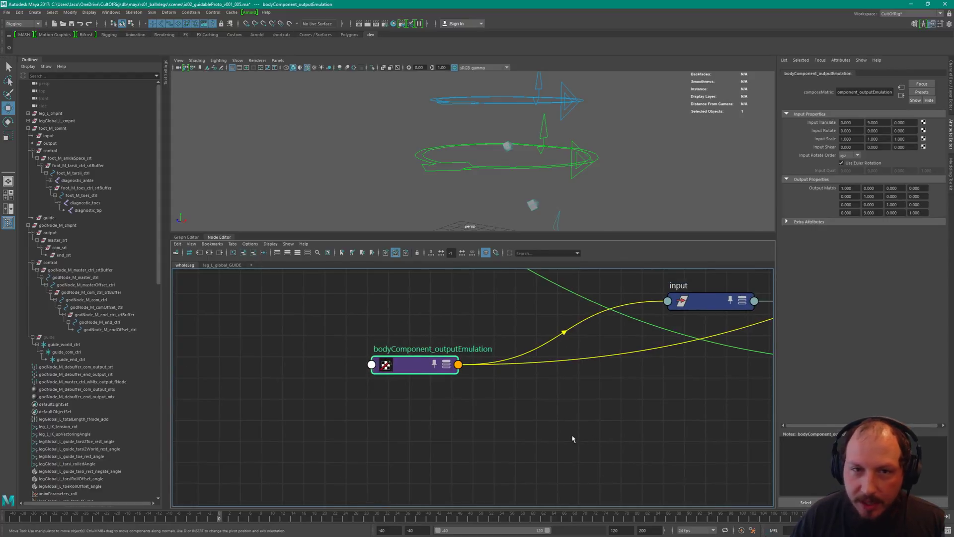
alt+right_drag(603, 156, 574, 141)
scroll(643, 369, down, 6)
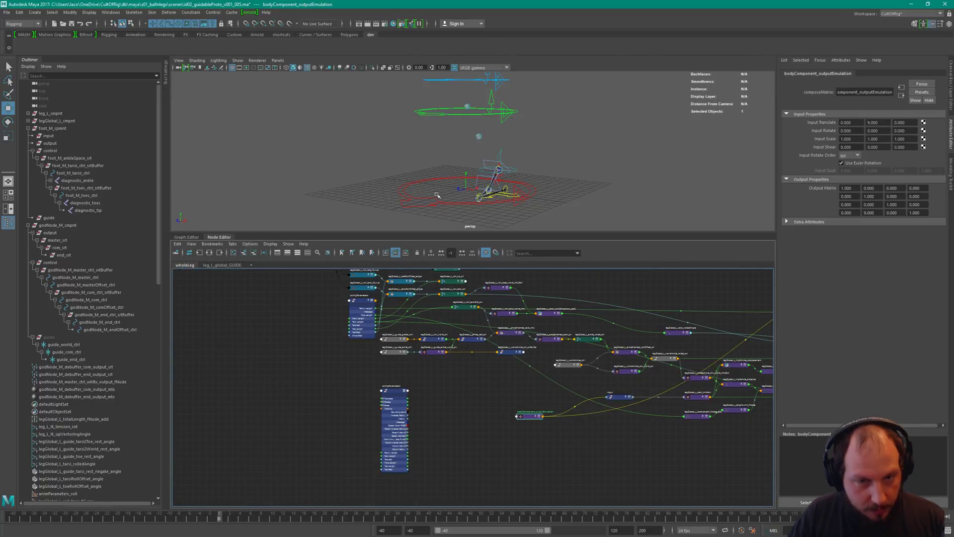
- Save the scene as a new version named sd02_guidableProto_v001_006.ma
key(q)
key(ctrl+shift+s)
click(384, 417)
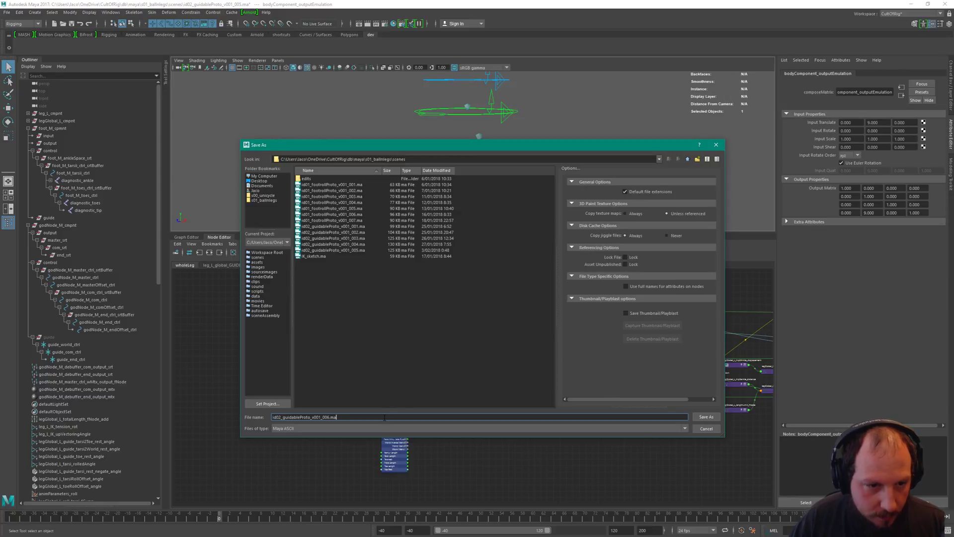
key(Return)
key(w)
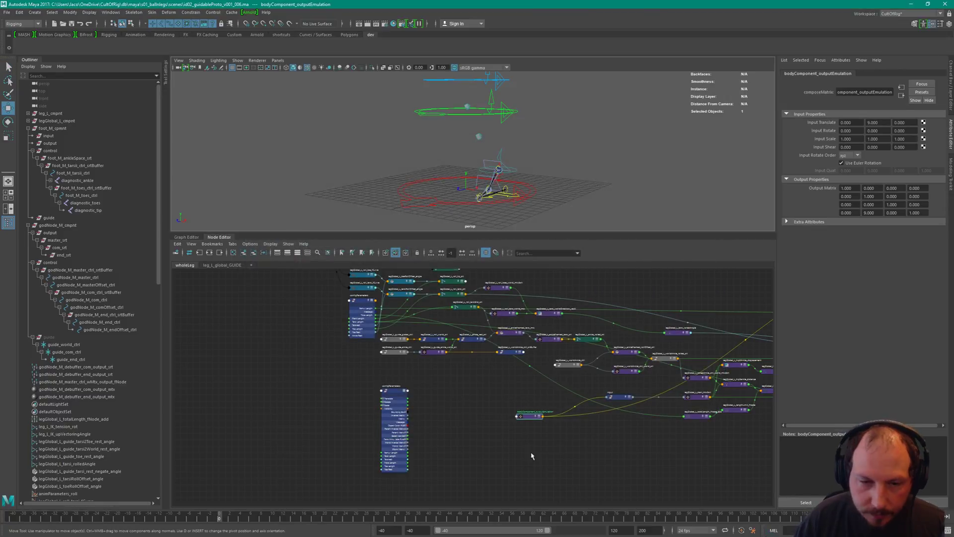
- Trace the bodyComponent_outputEmulation connection through legGlobal's input and legGlobal_L_start_mtx2srt to legGlobal_L_limitedWorldAnkle_translate
scroll(584, 385, up, 5)
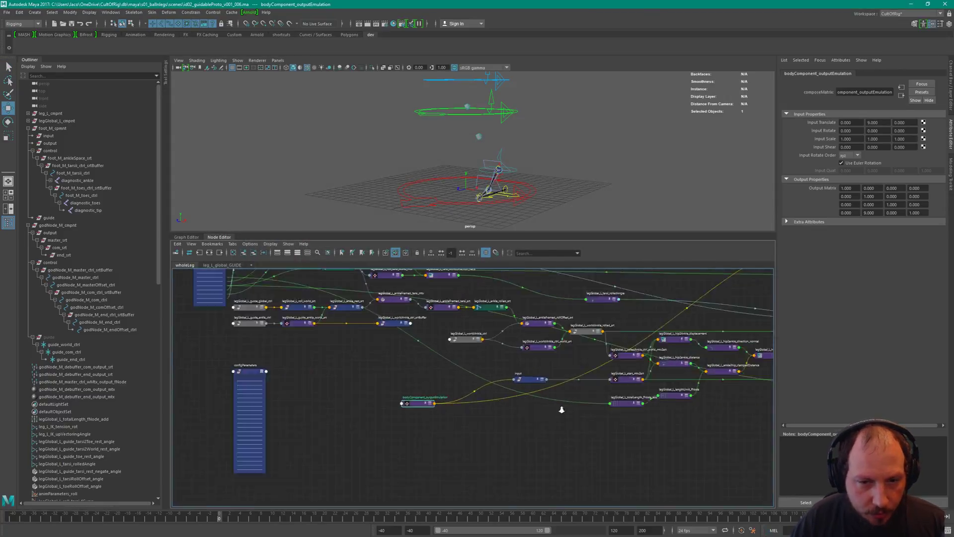
click(577, 363)
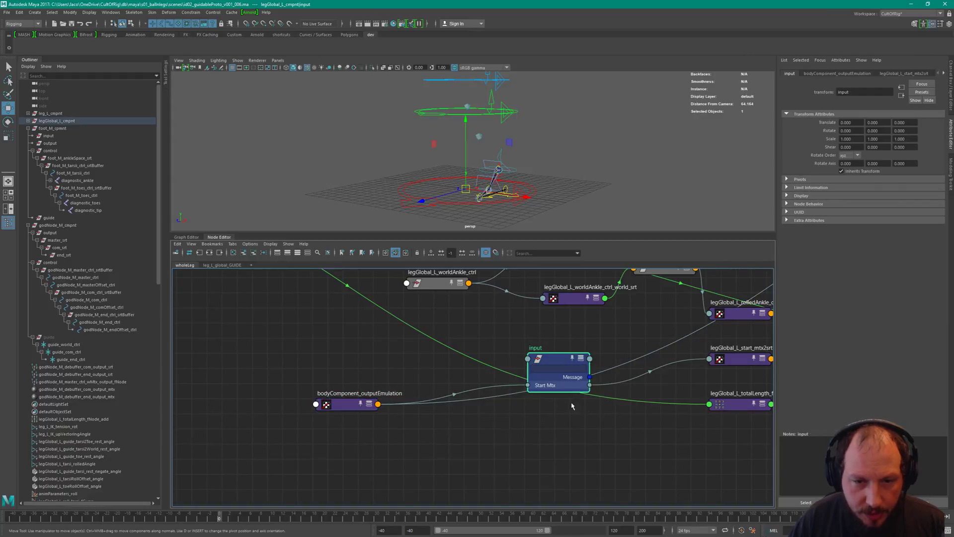
key(1)
alt+middle_drag(657, 382, 440, 412)
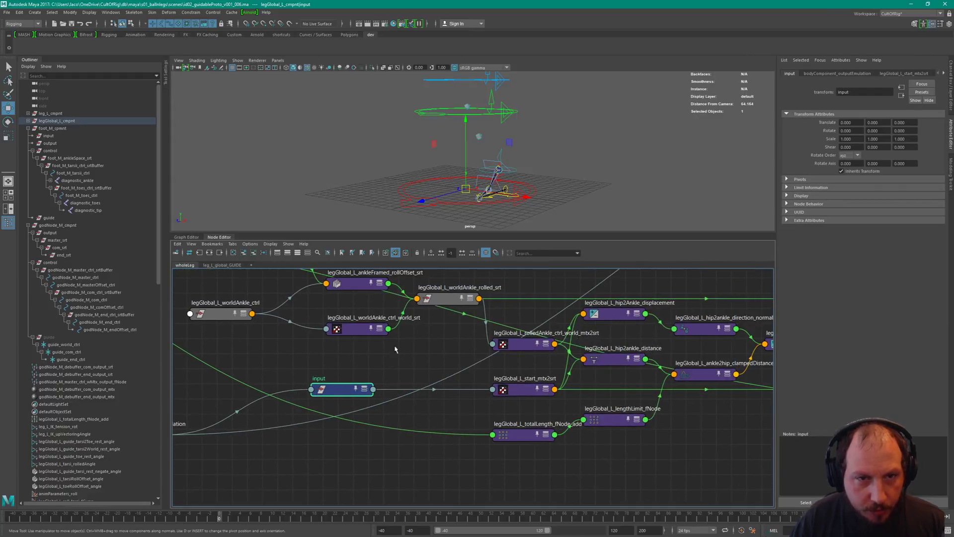
click(530, 394)
alt+middle_drag(530, 394, 249, 396)
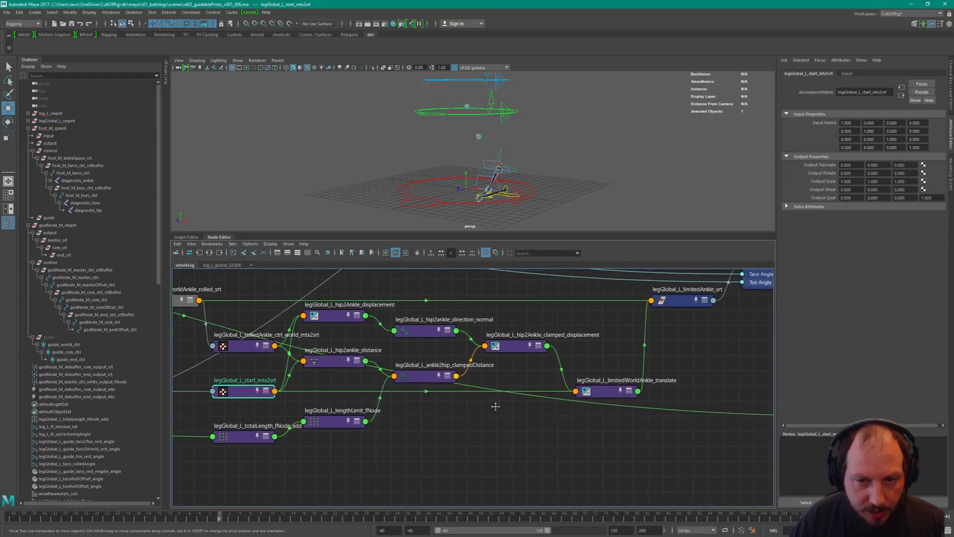
alt+middle_drag(496, 406, 254, 423)
click(368, 403)
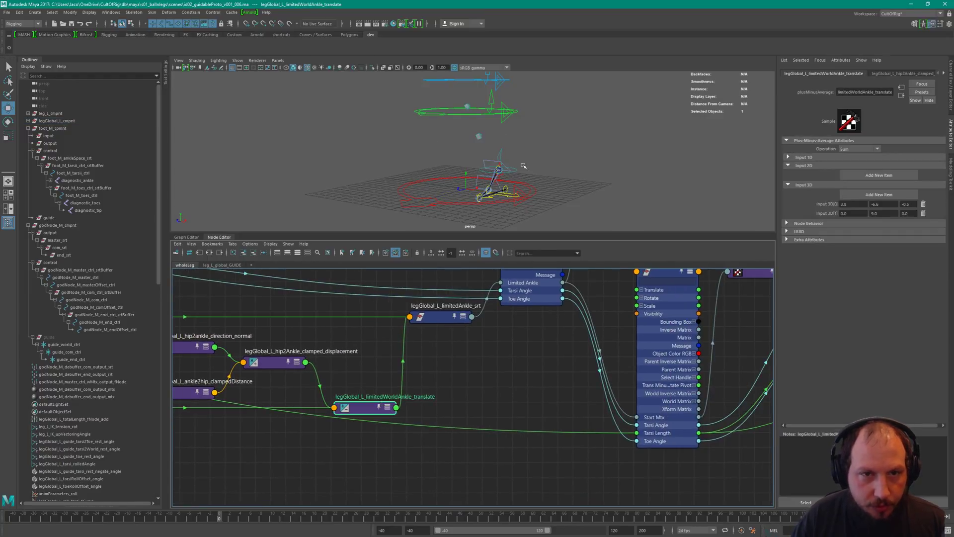
- Try moving legGlobal_L_worldAnkle_ctrl up and outward to test the ankle's length limit, and undo the move
click(515, 174)
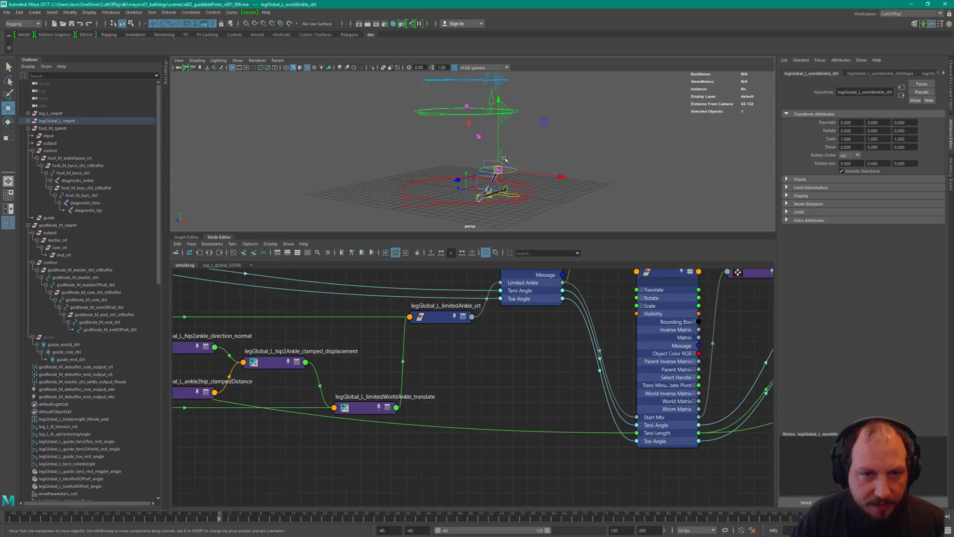
alt+drag(504, 159, 477, 163)
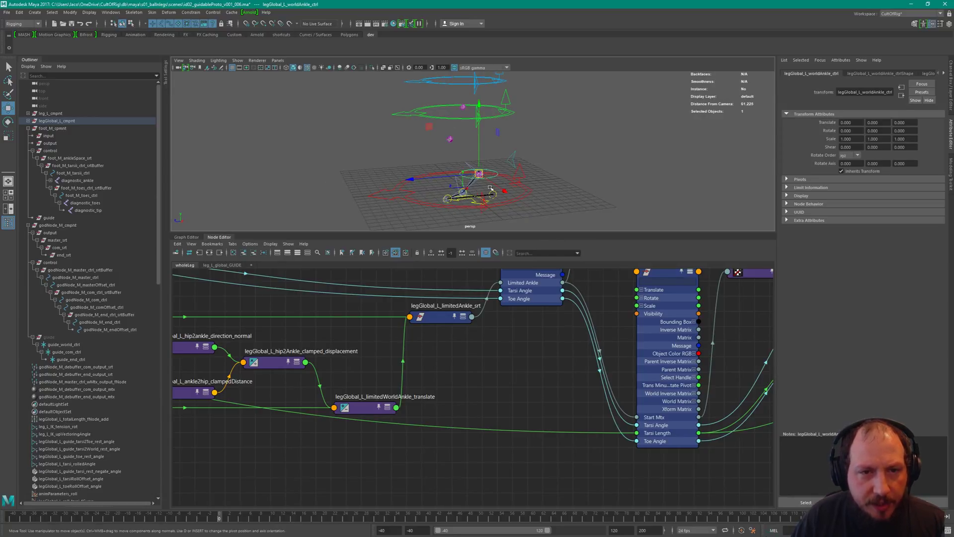
alt+drag(504, 174, 543, 138)
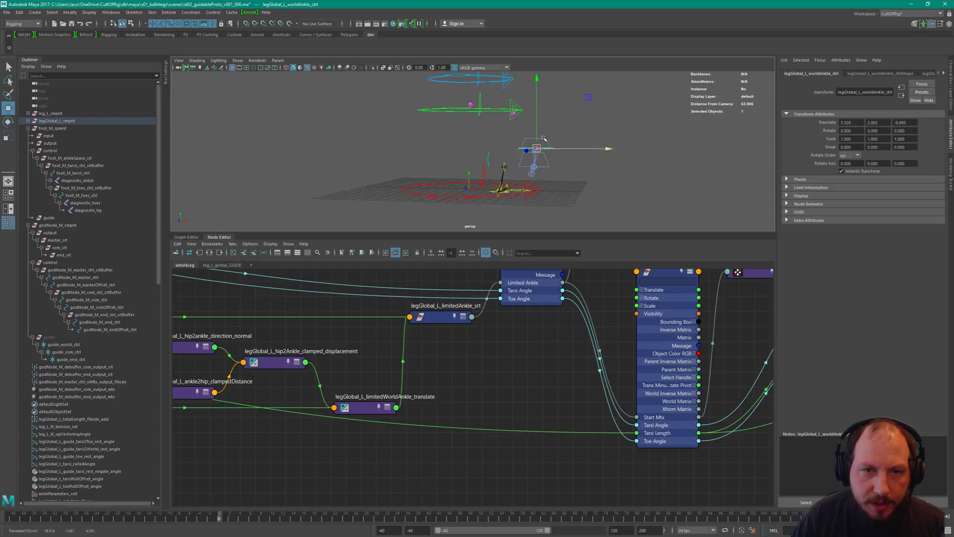
key(ctrl+z)
- Examine how bodyComponent_outputEmulation feeds the leg component's input node and the nodes that use its Start World matrix
alt+middle_drag(175, 437, 810, 364)
click(454, 373)
alt+middle_drag(720, 318, 537, 440)
alt+middle_drag(766, 309, 482, 384)
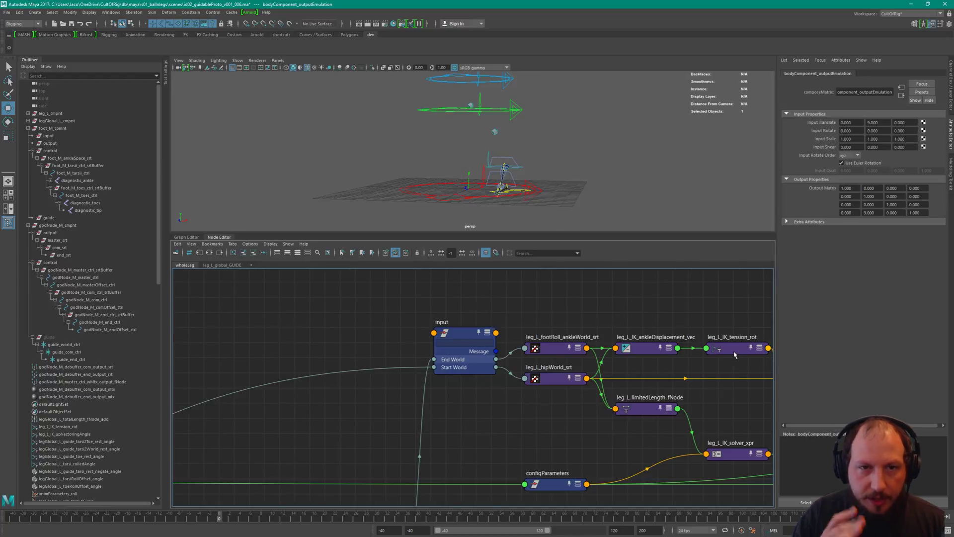
key(f)
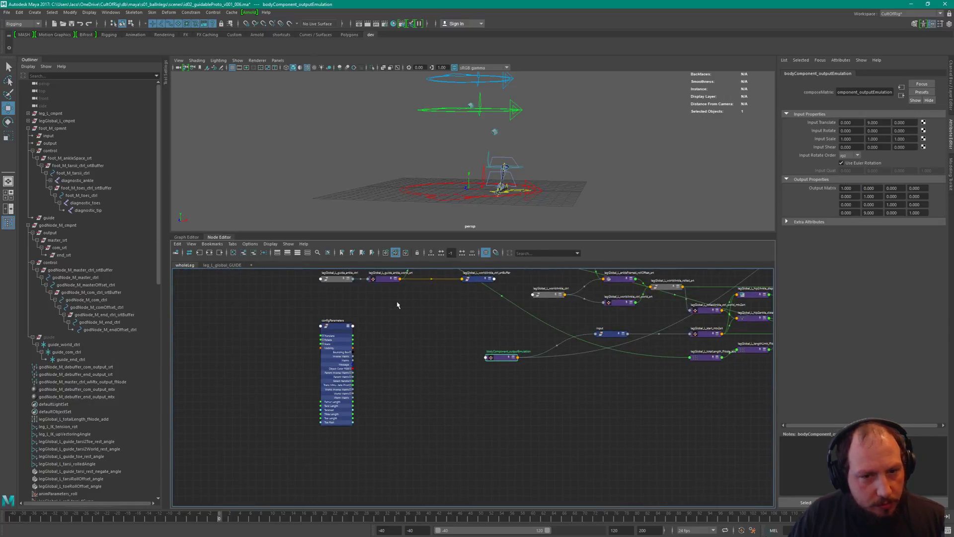
middle_drag(489, 344, 409, 396)
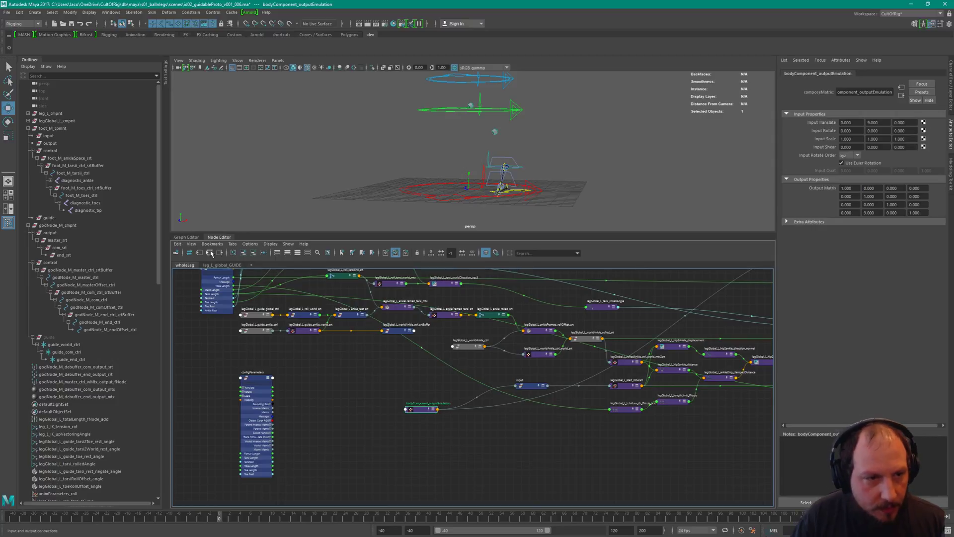
- Graph bodyComponent_outputEmulation with its connections in a new node editor tab, using a traversal depth of 2
click(251, 266)
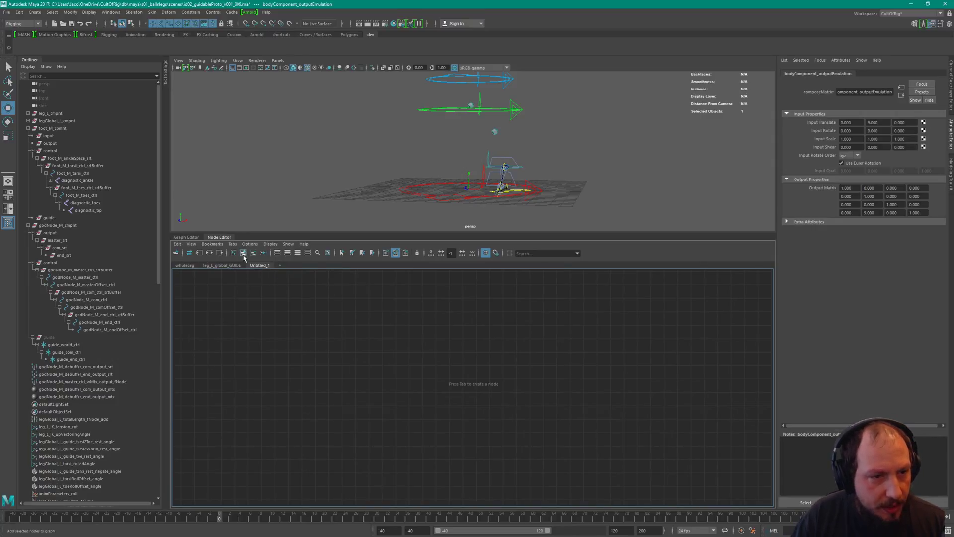
click(451, 252)
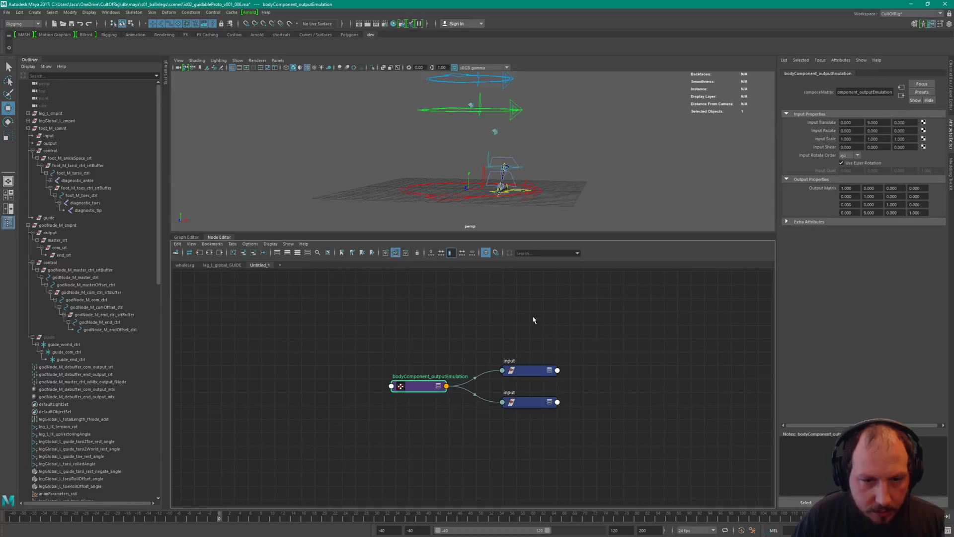
drag(534, 320, 549, 467)
click(417, 386)
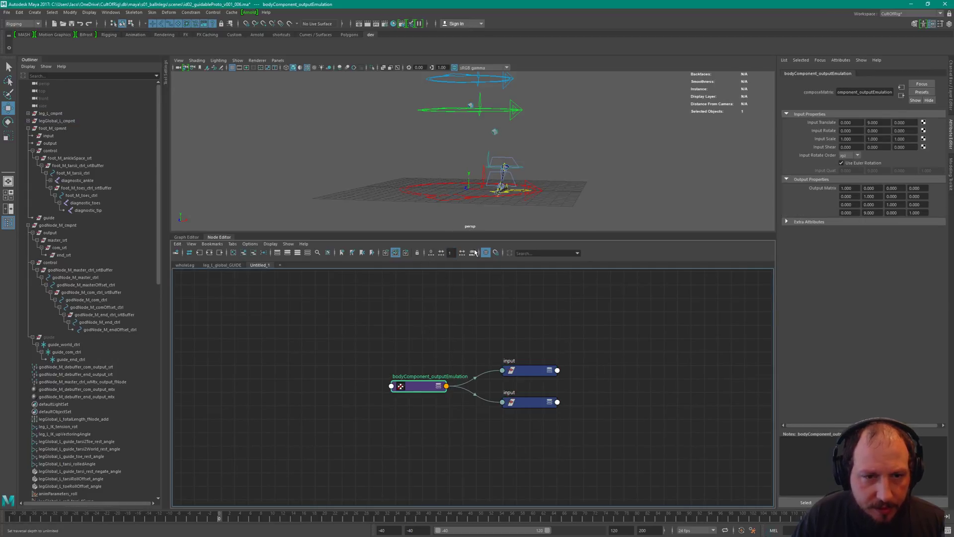
click(471, 253)
scroll(488, 312, down, 3)
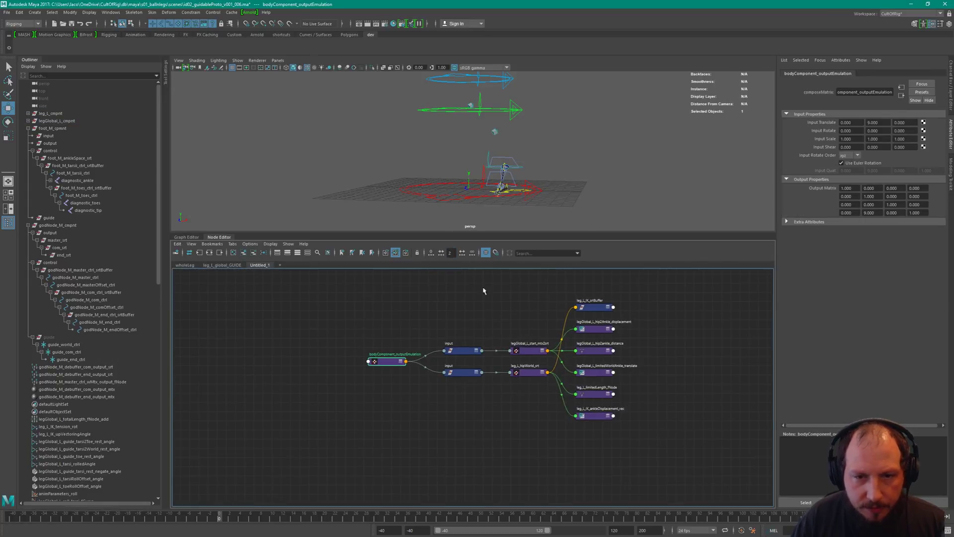
- Inspect the nodes downstream of the two input nodes, and examine godNode_M_end_ctrl in the viewport
drag(499, 294, 597, 422)
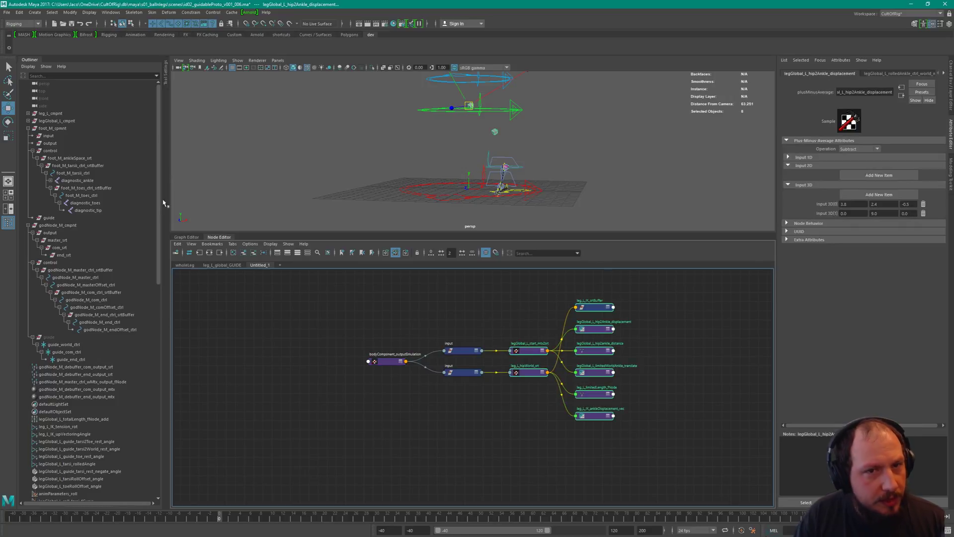
alt+drag(589, 120, 551, 121)
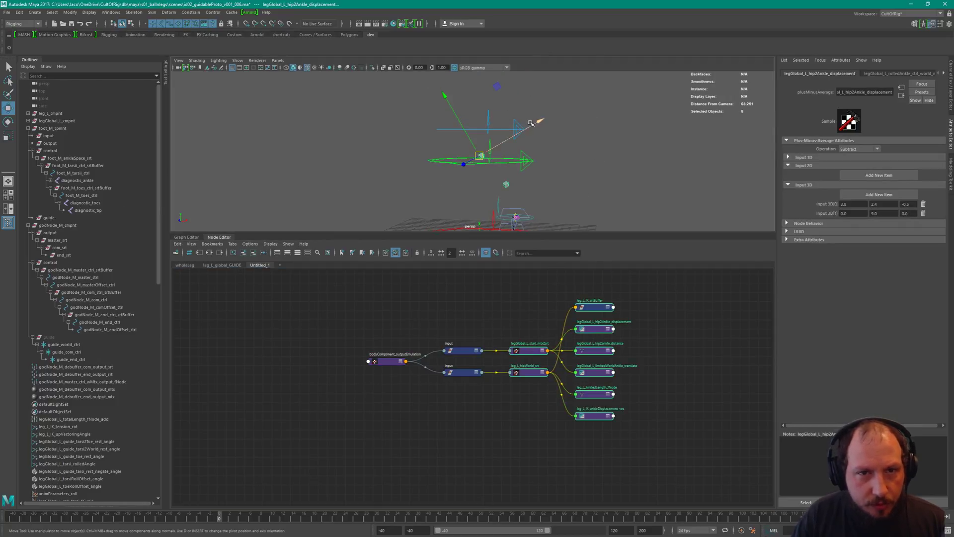
click(522, 124)
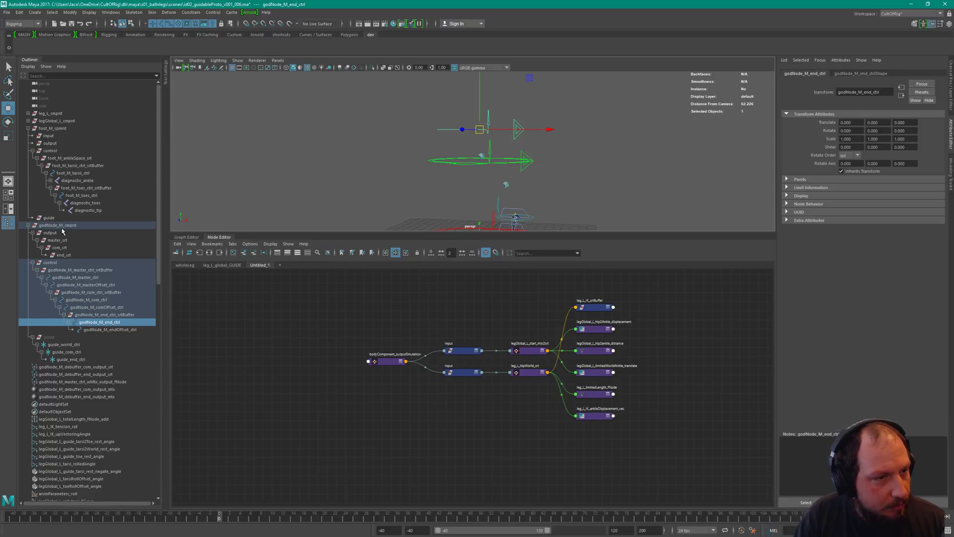
- Add the output group of godNode_M_cmpnt to the new graph, left of bodyComponent_outputEmulation, with its attributes shown
click(88, 233)
drag(49, 233, 286, 367)
double_click(293, 362)
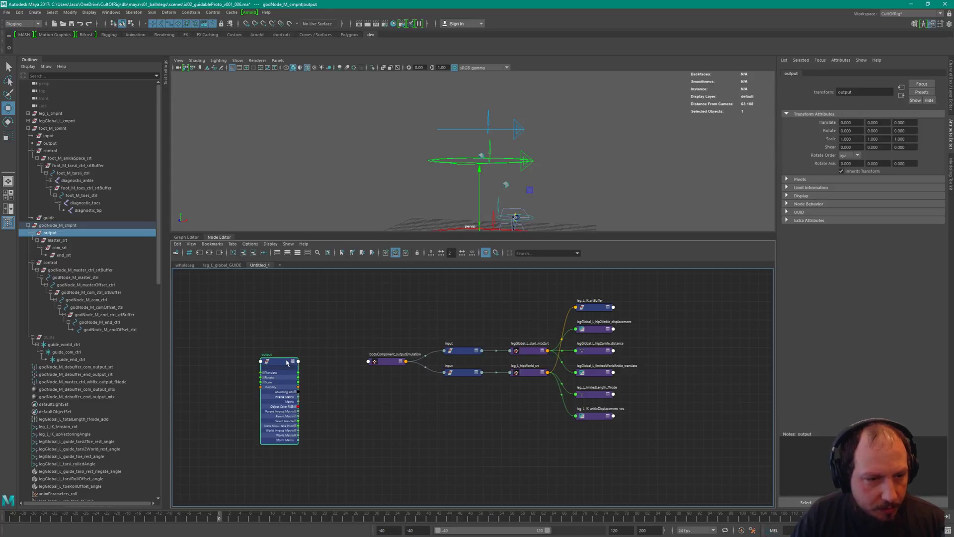
alt+middle_drag(322, 322, 403, 295)
- Inspect master_srt, com_srt and end_srt under godNode's output group, and reselect the output group
drag(60, 241, 76, 256)
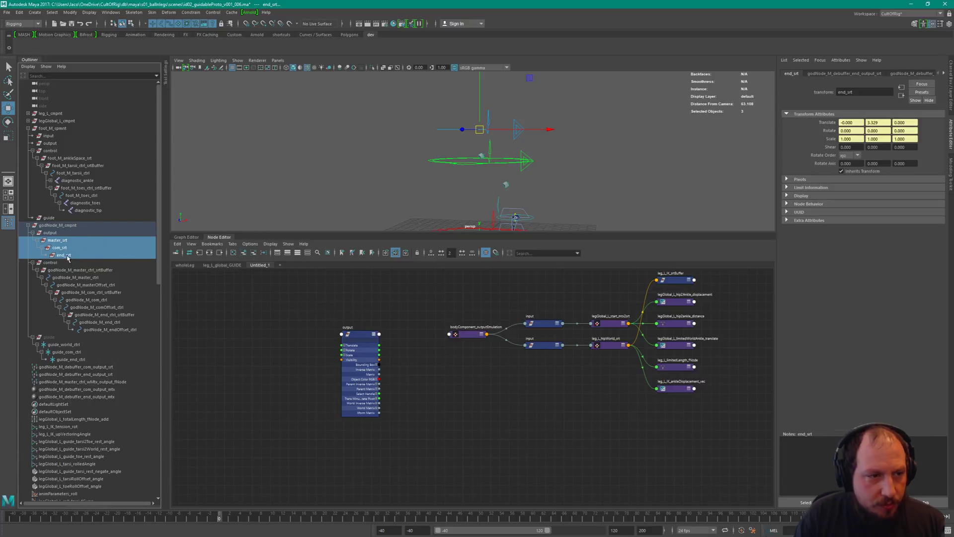
alt+drag(518, 113, 486, 135)
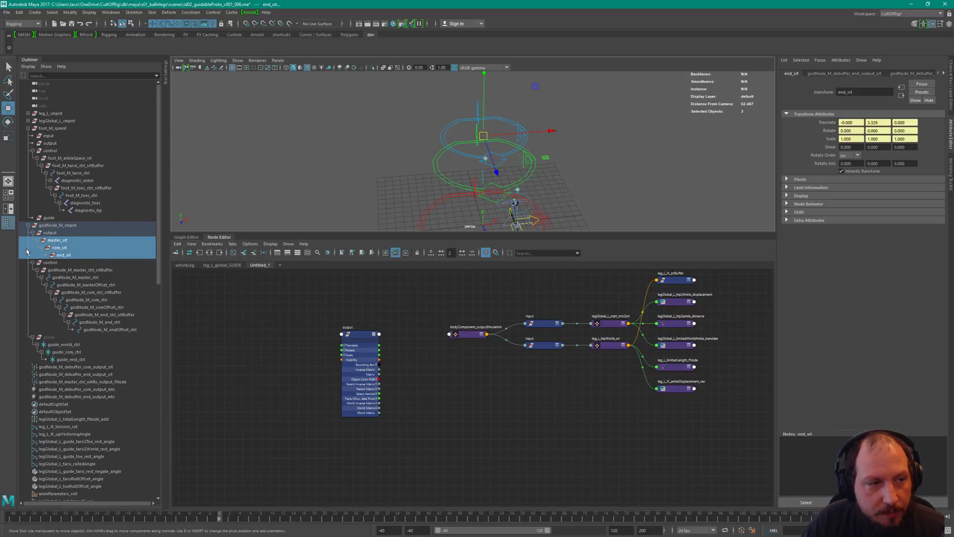
key(Up)
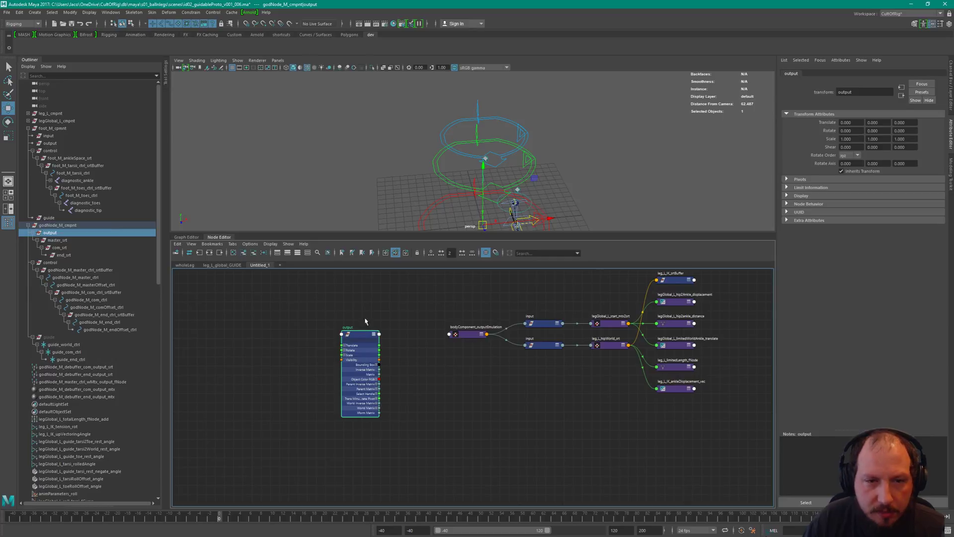
alt+drag(528, 170, 485, 144)
alt+middle_drag(549, 197, 567, 162)
alt+drag(566, 161, 539, 160)
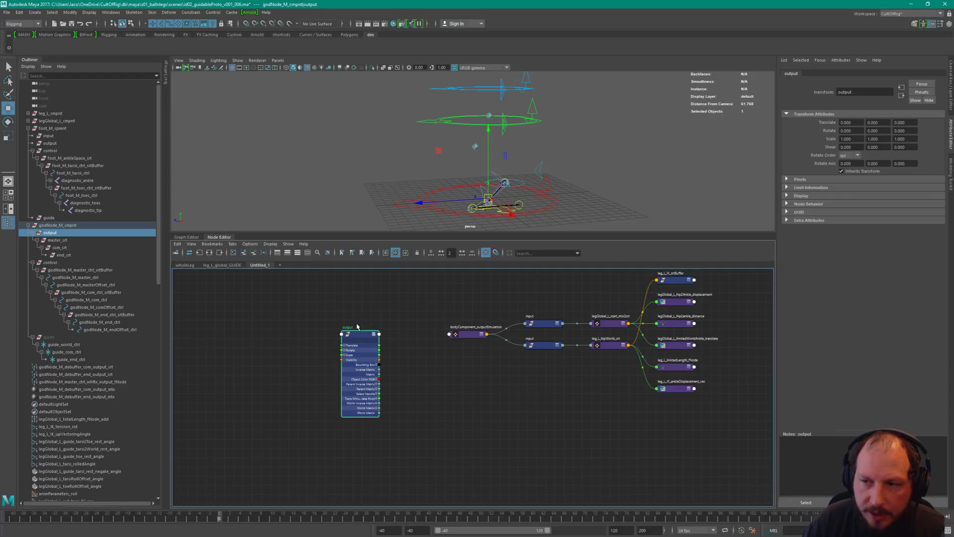
drag(367, 335, 371, 326)
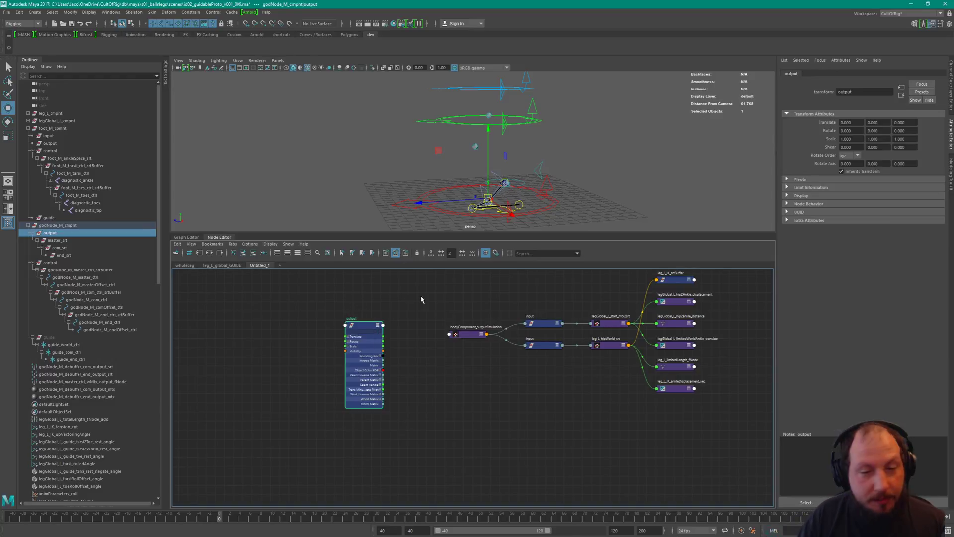
click(314, 302)
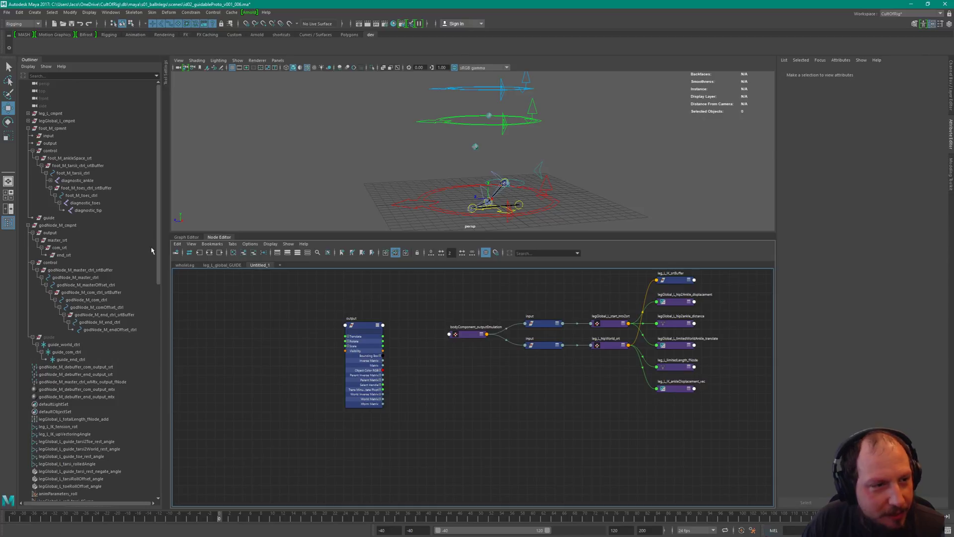
- Add end_srt from godNode's output group to the graph, placing it between the output node and bodyComponent_outputEmulation
click(92, 240)
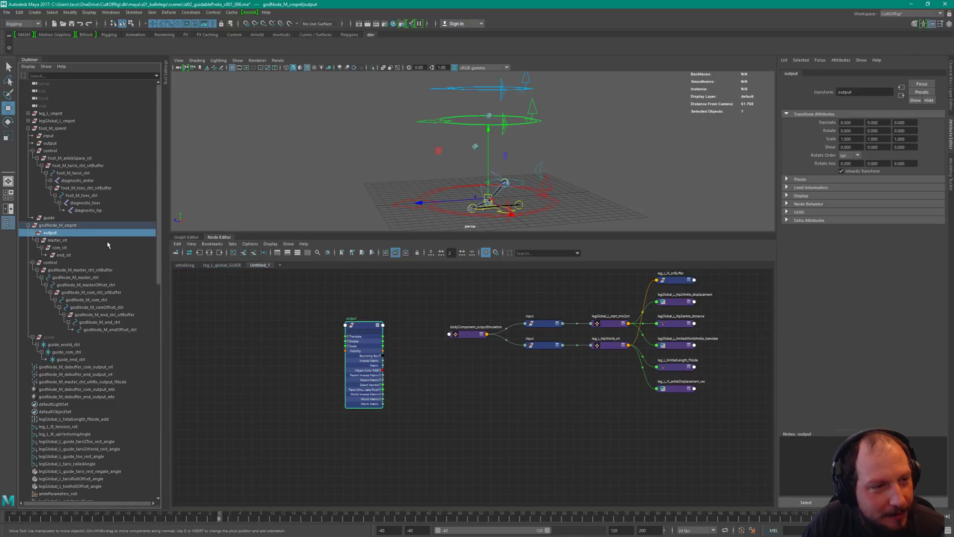
click(86, 254)
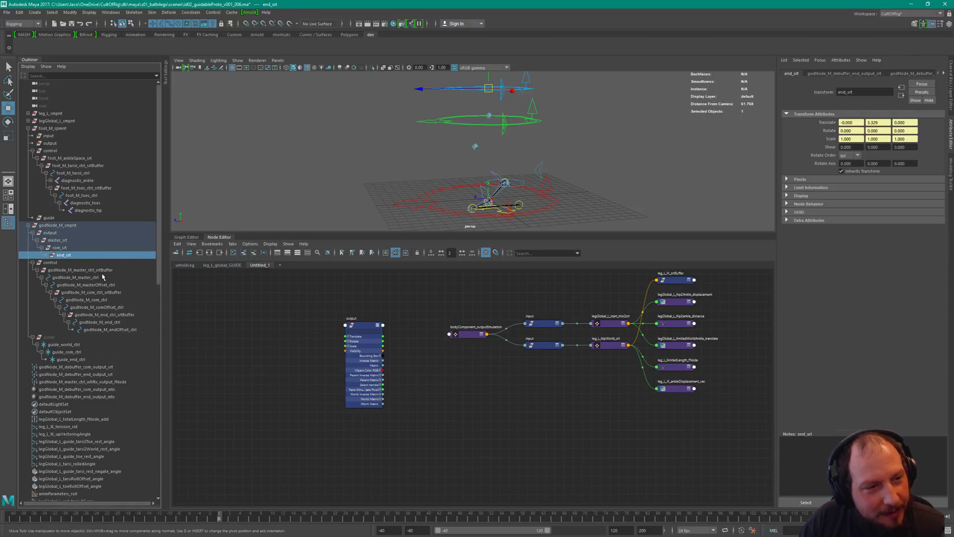
alt+drag(508, 143, 581, 129)
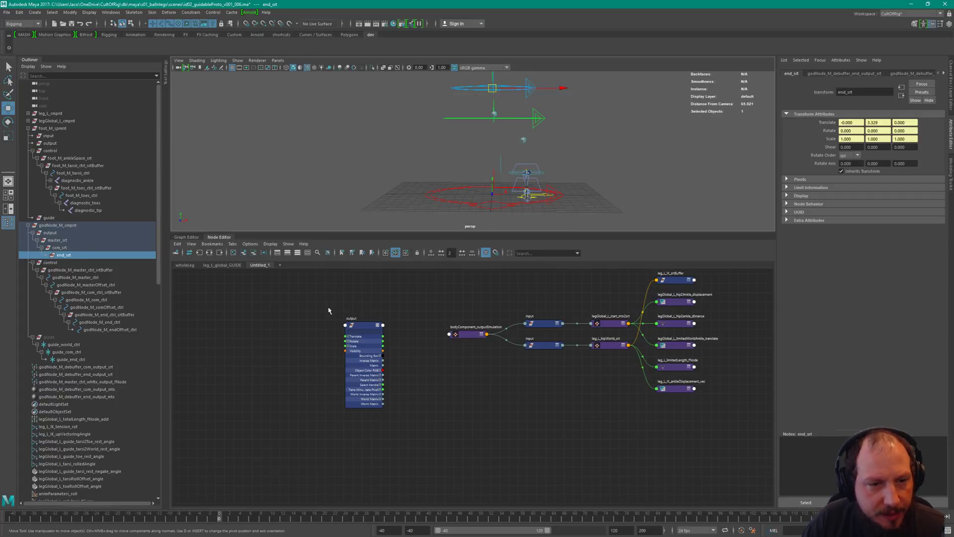
middle_drag(78, 261, 348, 440)
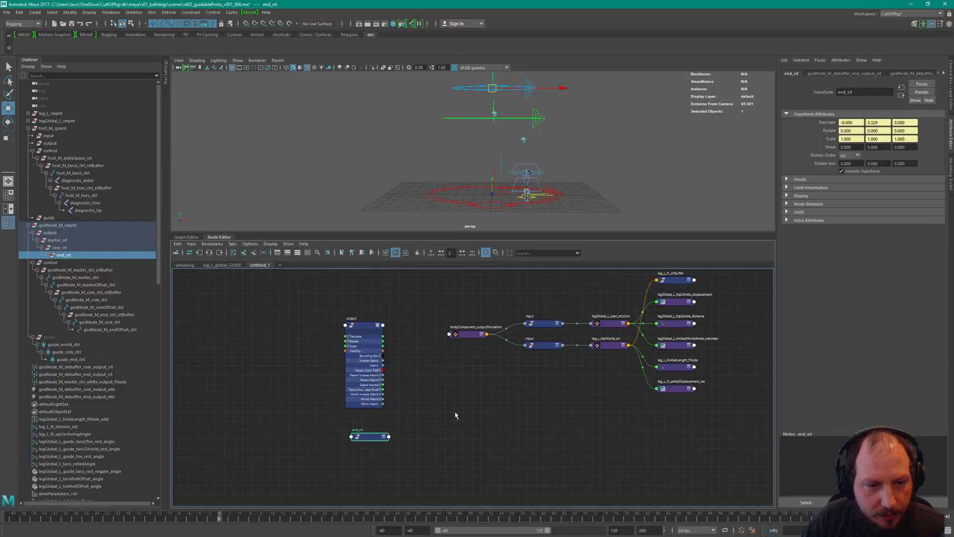
drag(368, 324, 266, 293)
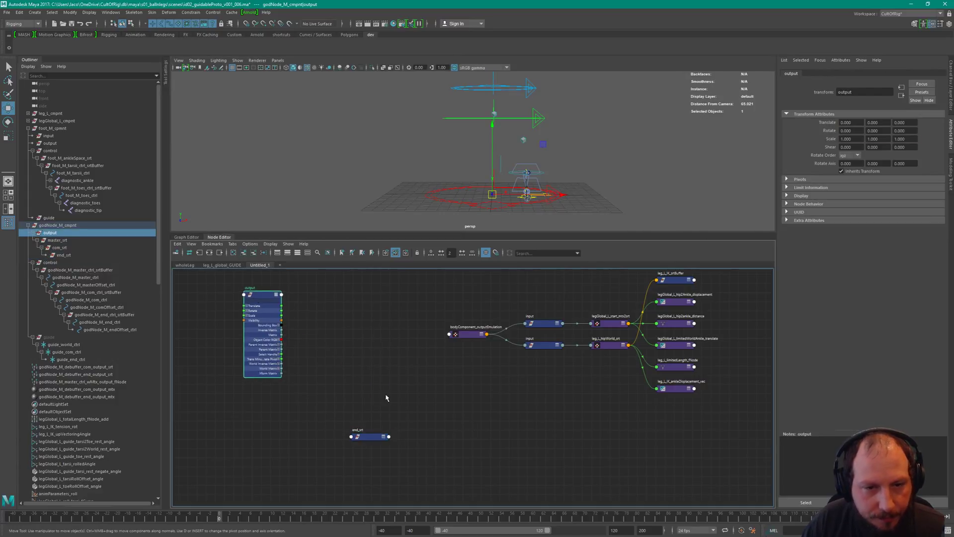
drag(368, 450, 369, 337)
scroll(449, 400, up, 3)
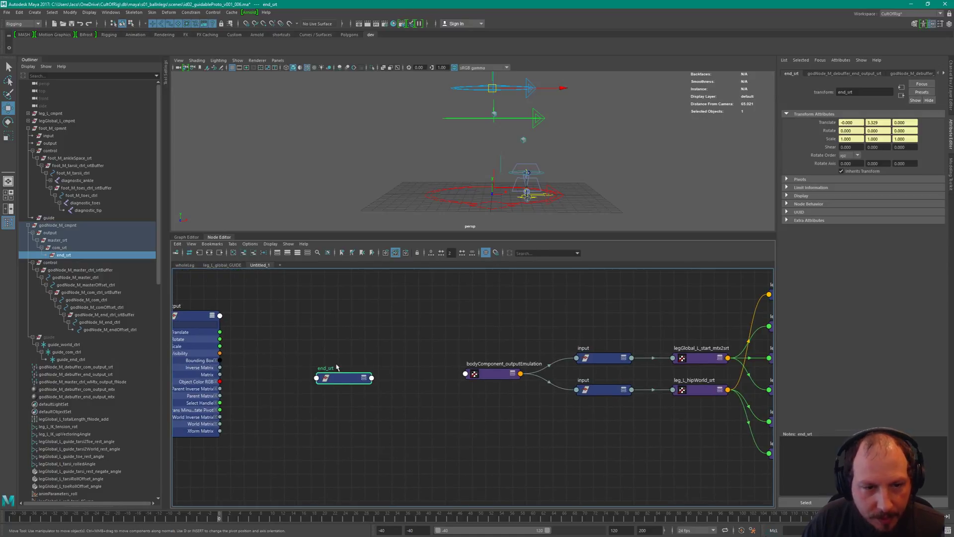
drag(340, 379, 343, 375)
- Create a multMatrix node and place it below bodyComponent_outputEmulation, to the right of end_srt
drag(603, 420, 541, 413)
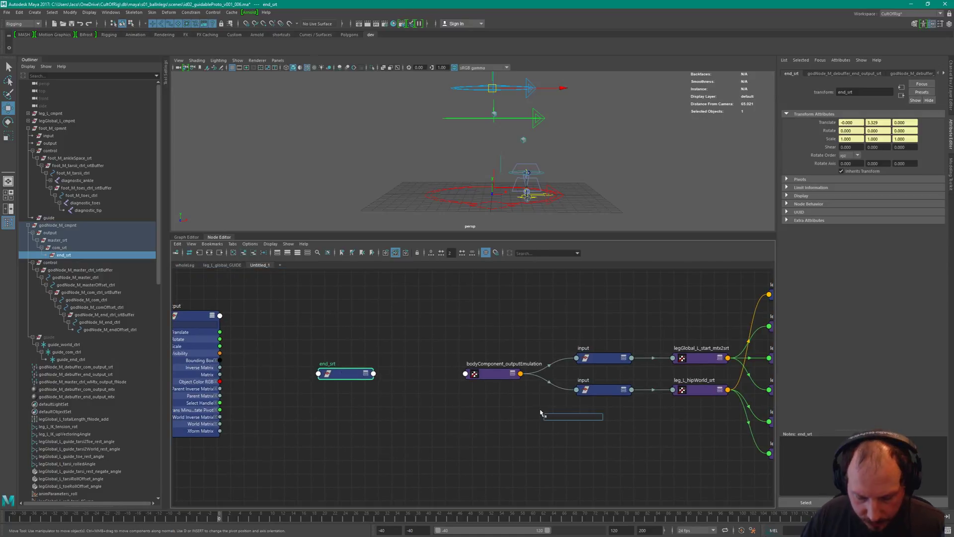
text(multMatrix)
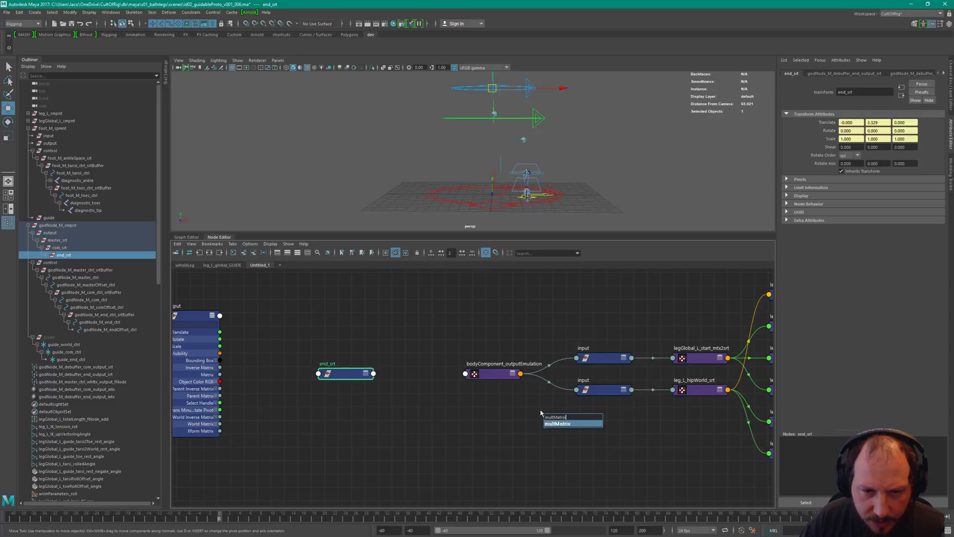
key(Return)
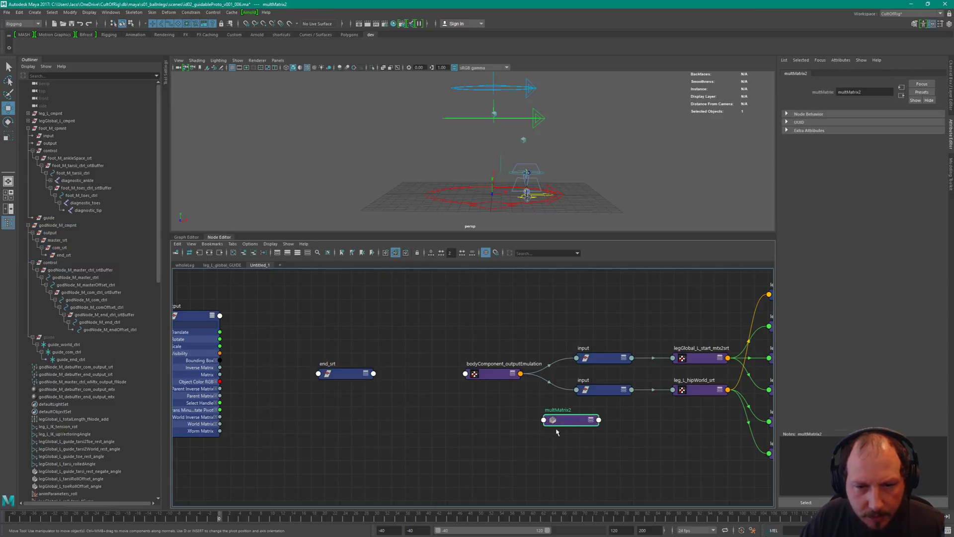
click(589, 420)
drag(588, 421, 441, 429)
key(3)
click(370, 373)
click(424, 429)
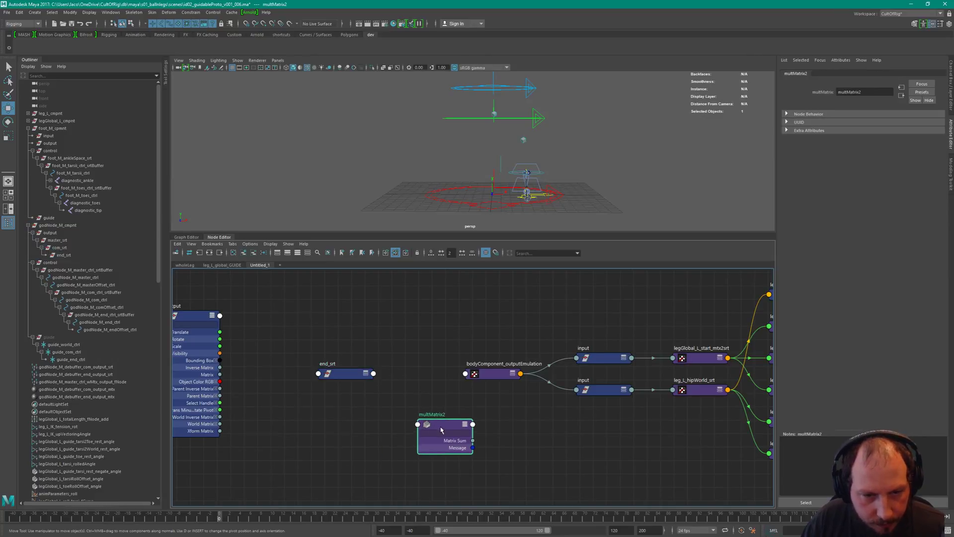
- Show all attributes of the multMatrix node, place it between end_srt and bodyComponent_outputEmulation, and expand its Matrix In
key(2)
key(3)
key(4)
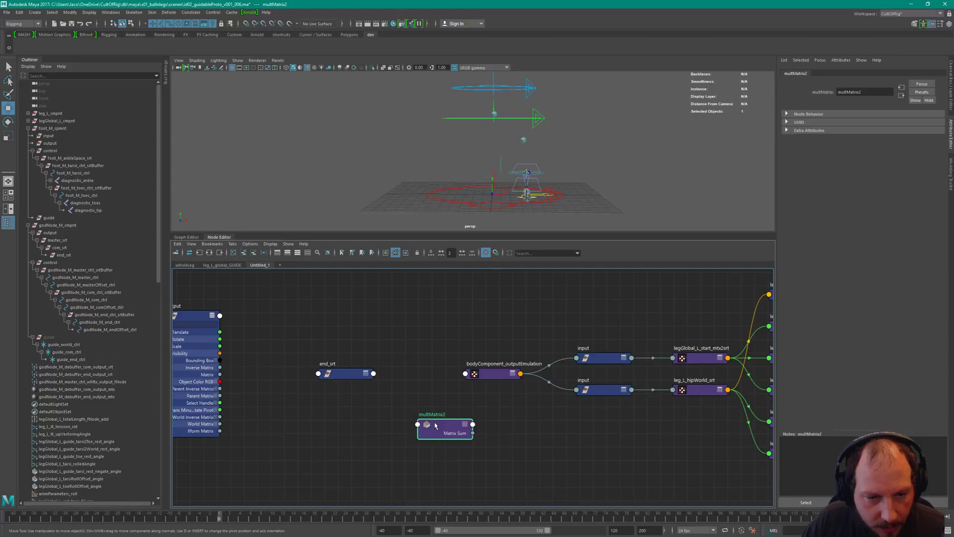
right_click(446, 425)
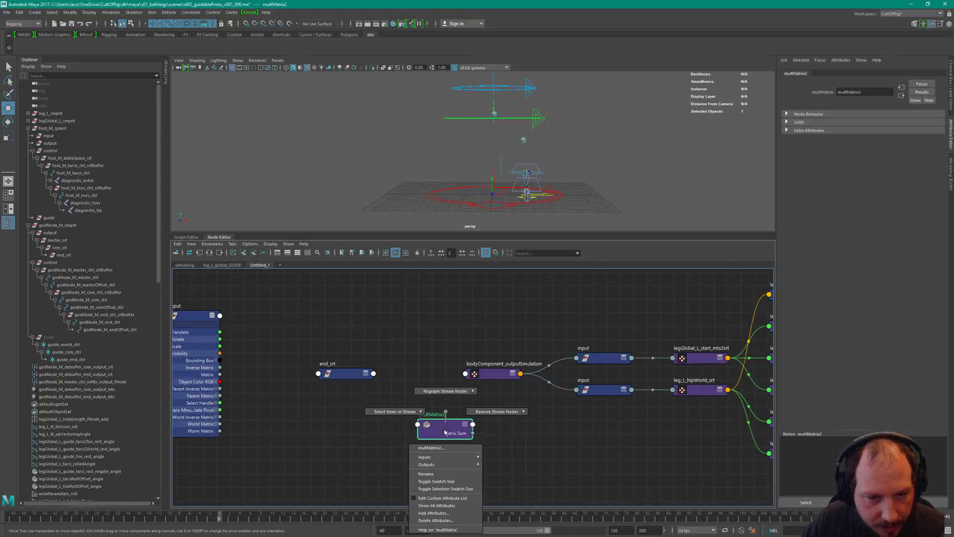
click(444, 506)
drag(450, 422, 433, 359)
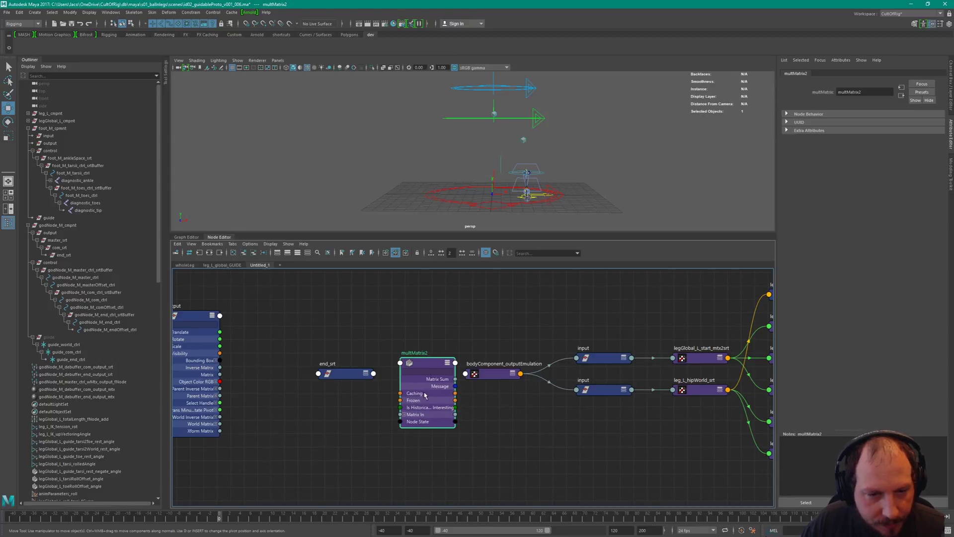
click(405, 414)
- Show end_srt's attributes and connect its World Matrix[0] to Matrix In[0] of the multMatrix node
drag(342, 376, 324, 373)
key(3)
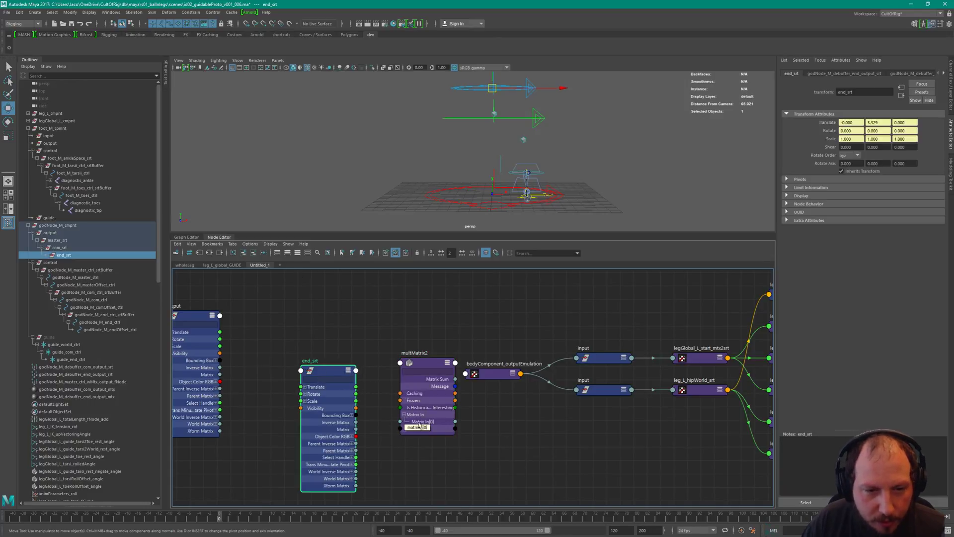
drag(428, 364, 410, 374)
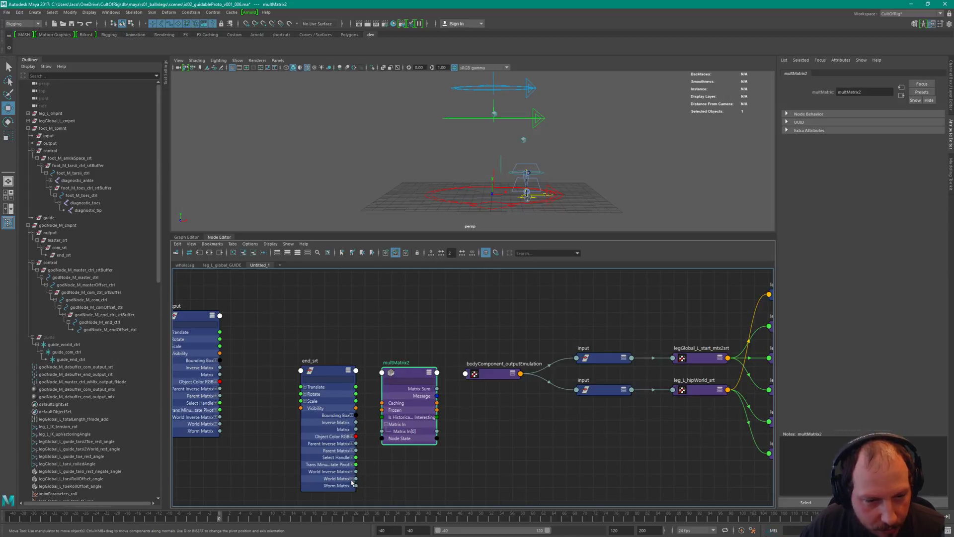
drag(356, 479, 382, 431)
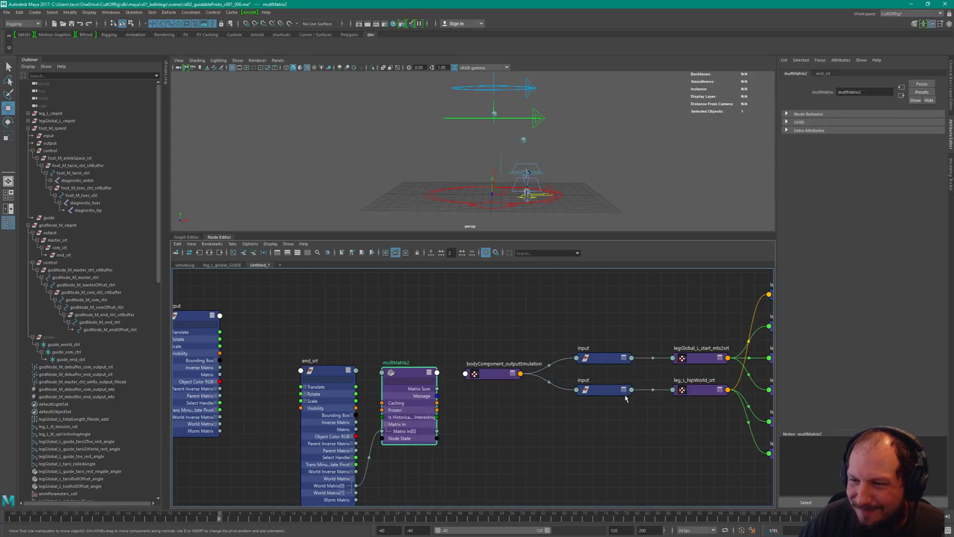
- Move end_srt further left of the multMatrix node and break the world matrix connection between them
alt+middle_drag(585, 389, 566, 359)
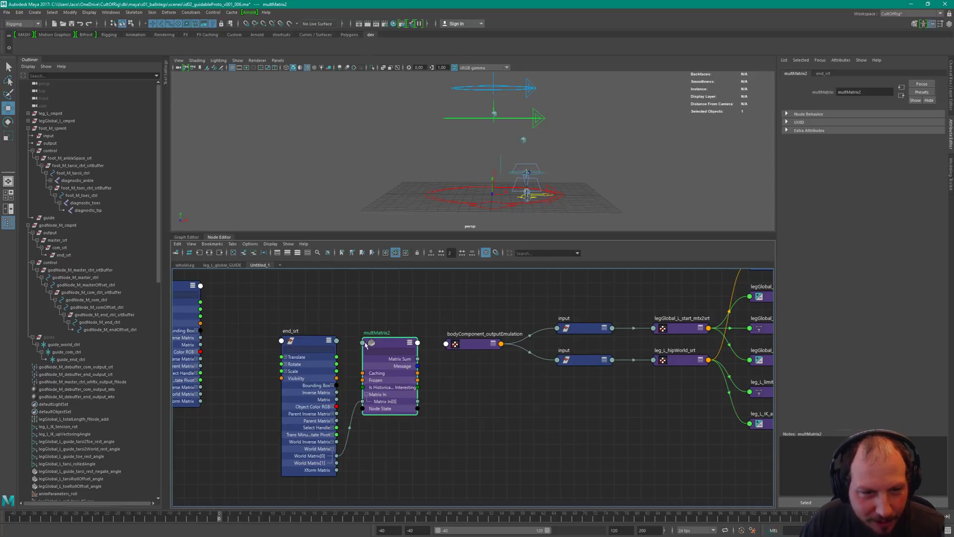
drag(324, 348, 283, 343)
alt+middle_drag(535, 124, 507, 153)
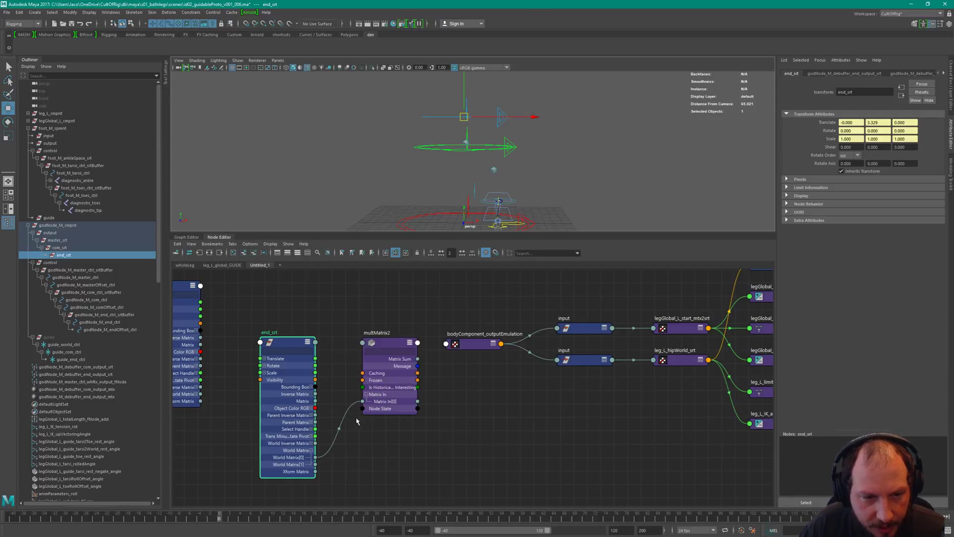
drag(351, 406, 362, 434)
drag(387, 318, 380, 352)
- Show all of the multMatrix node's attributes again and reconnect end_srt's World Matrix[0] to Matrix In[0]
key(1)
key(2)
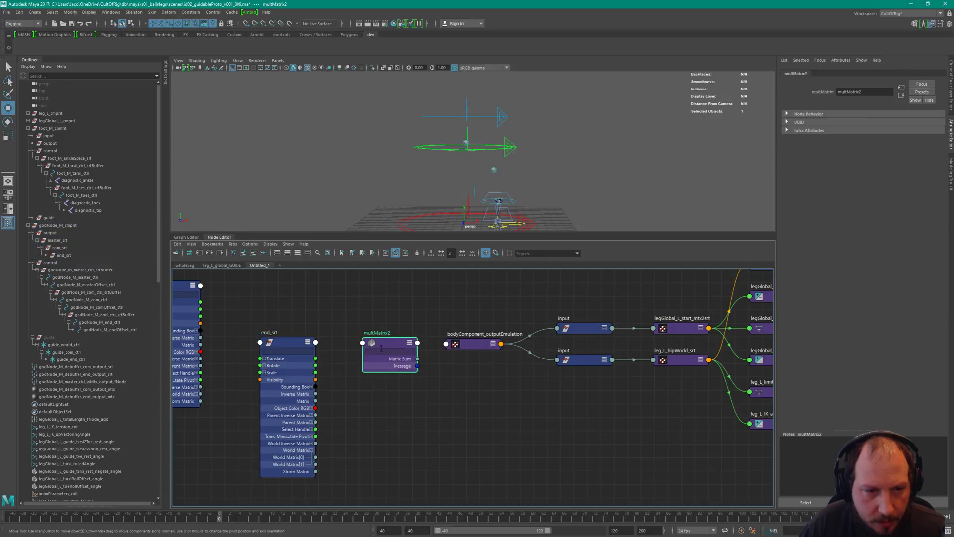
right_click(391, 344)
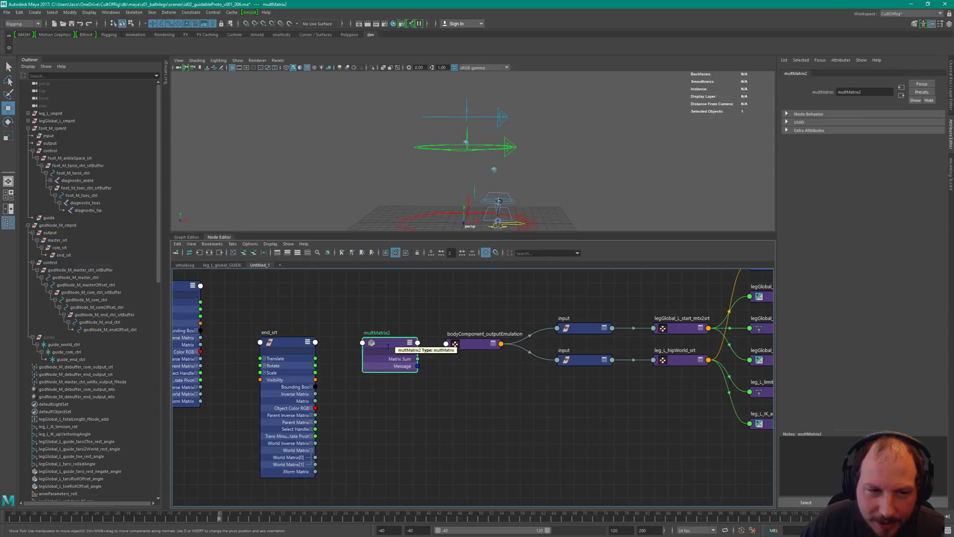
click(381, 440)
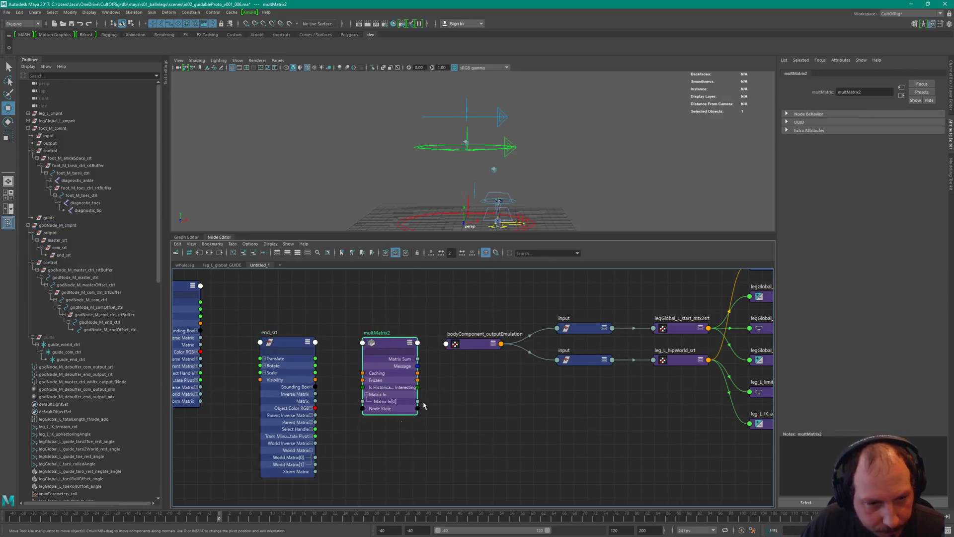
drag(315, 457, 363, 401)
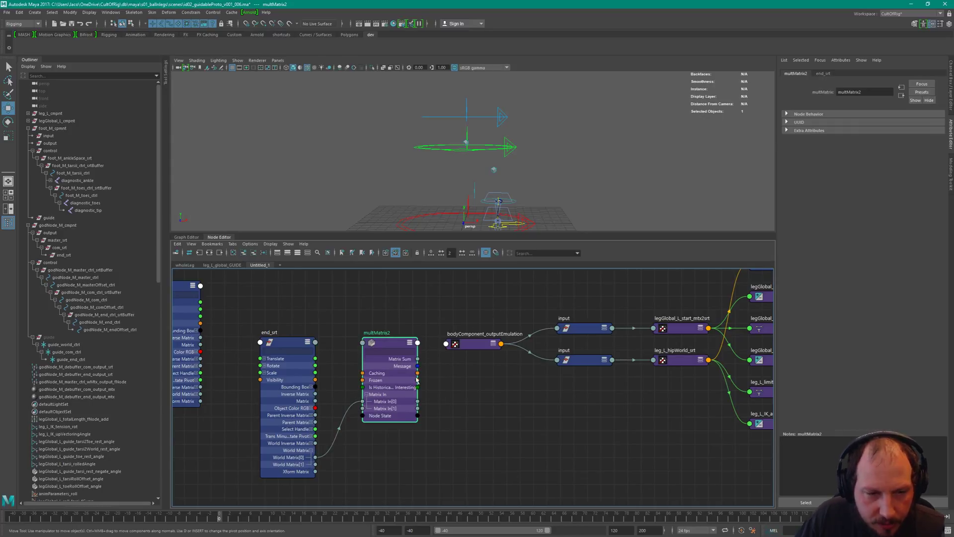
- Rewire end_srt's World Matrix[0] to a different Matrix In element and examine the multMatrix node's behavior attributes
click(357, 402)
drag(357, 403, 363, 409)
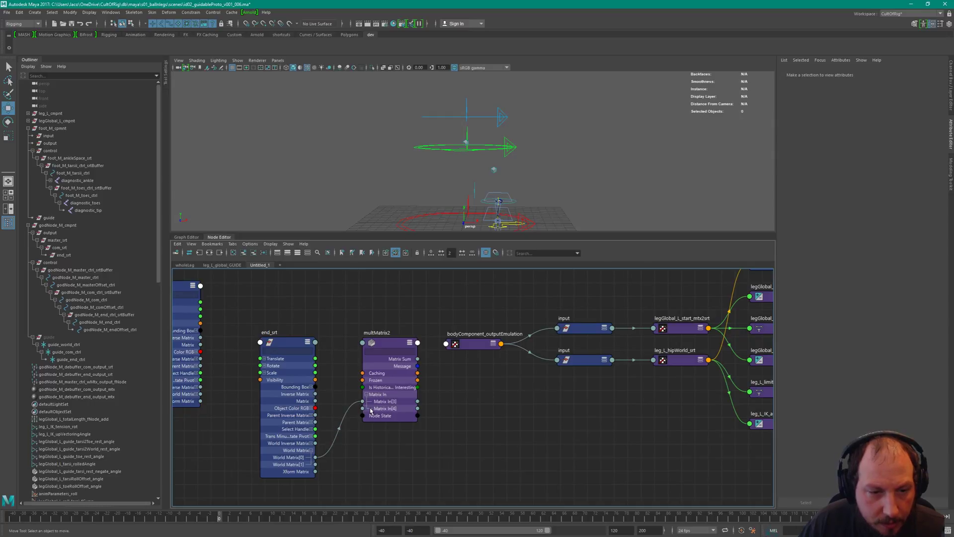
click(394, 402)
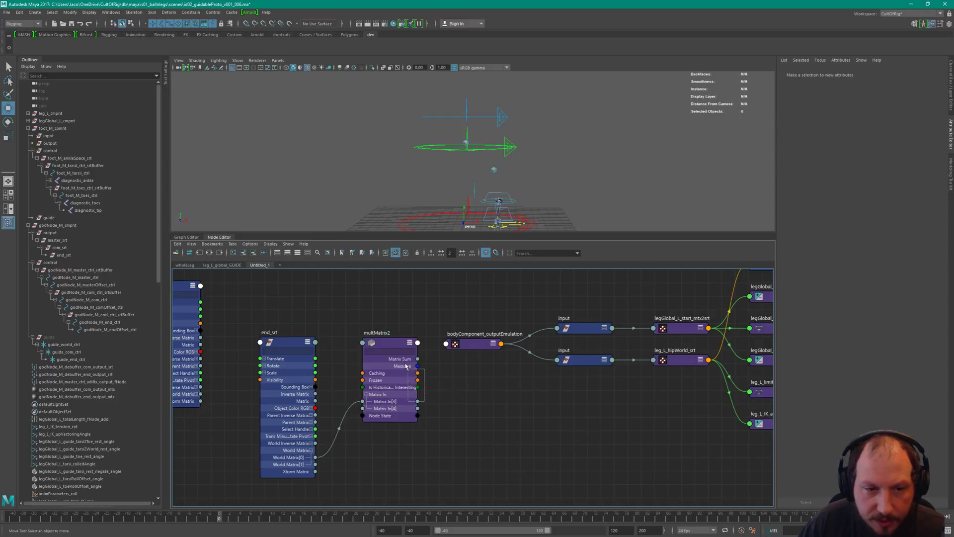
click(841, 114)
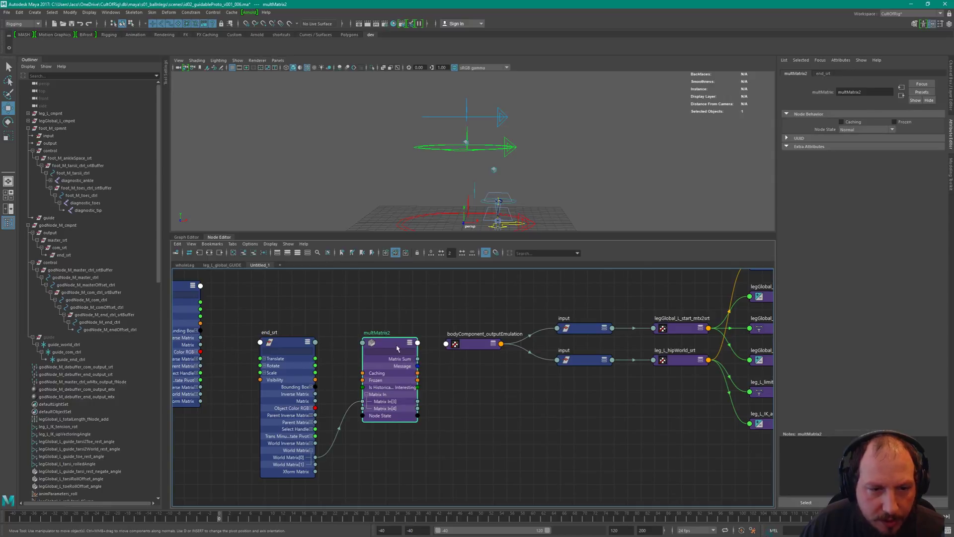
- Delete the multMatrix node and create a fresh multMatrix node in its place
key(Delete)
key(Tab)
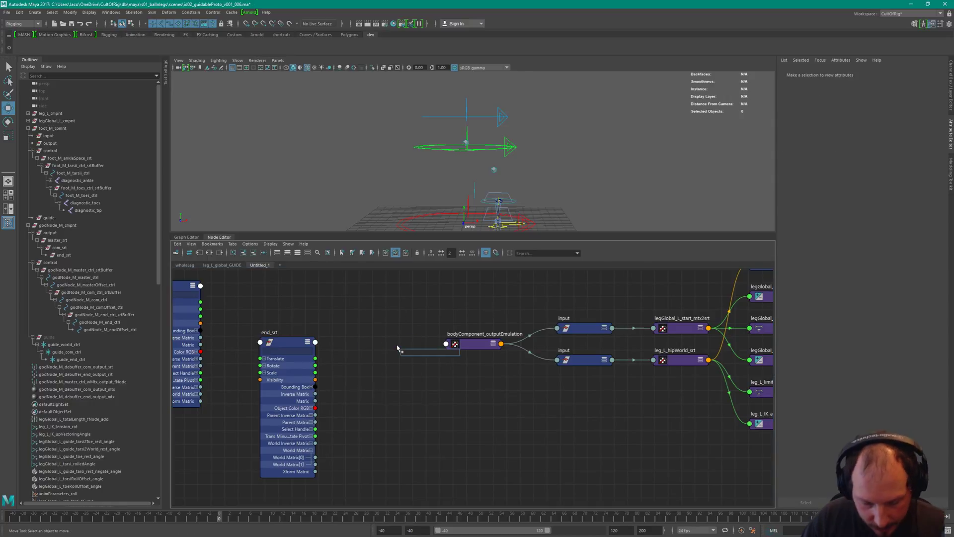
text(multm)
key(Return)
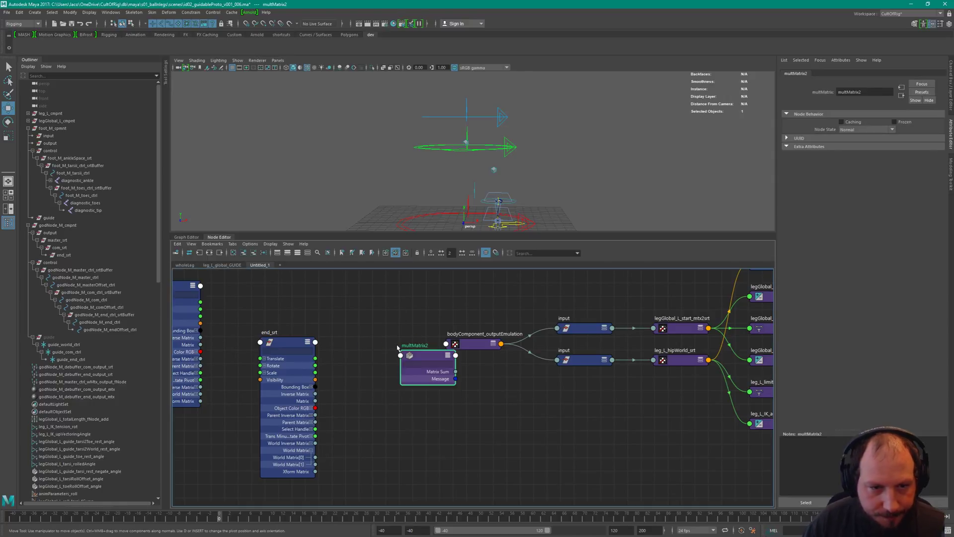
- Create a composeMatrix node above end_srt, and move the multMatrix node to just below and left of bodyComponent_outputEmulation
key(Tab)
text(c)
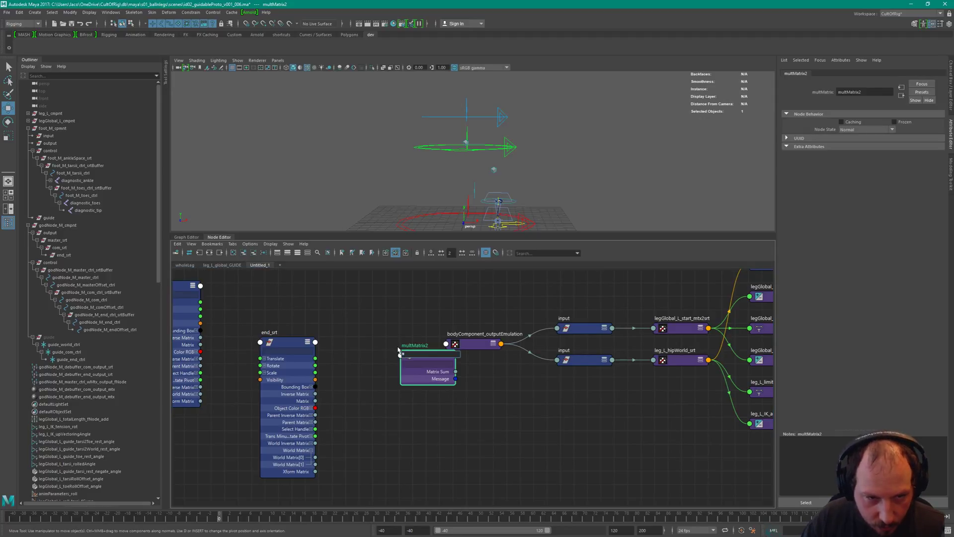
text(omposeMatrix)
key(Return)
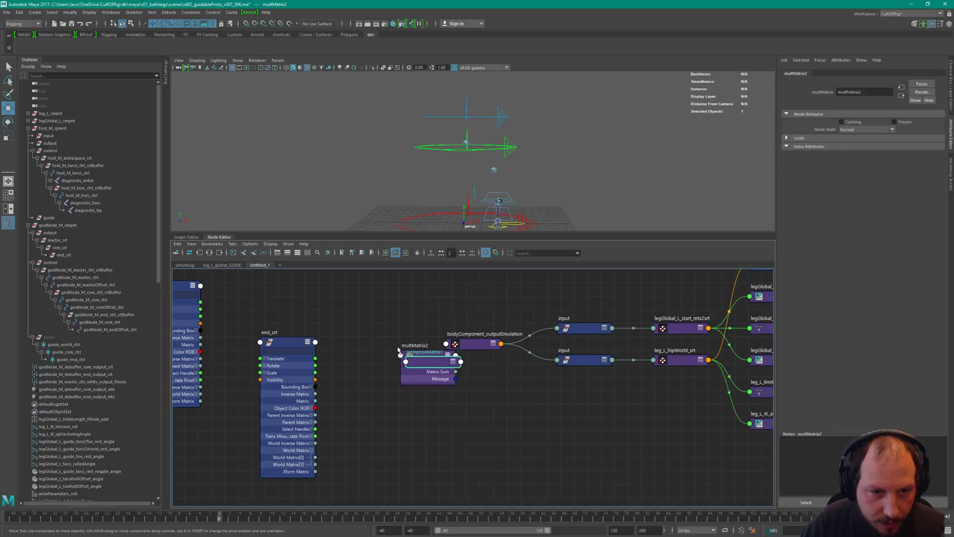
drag(458, 363, 349, 321)
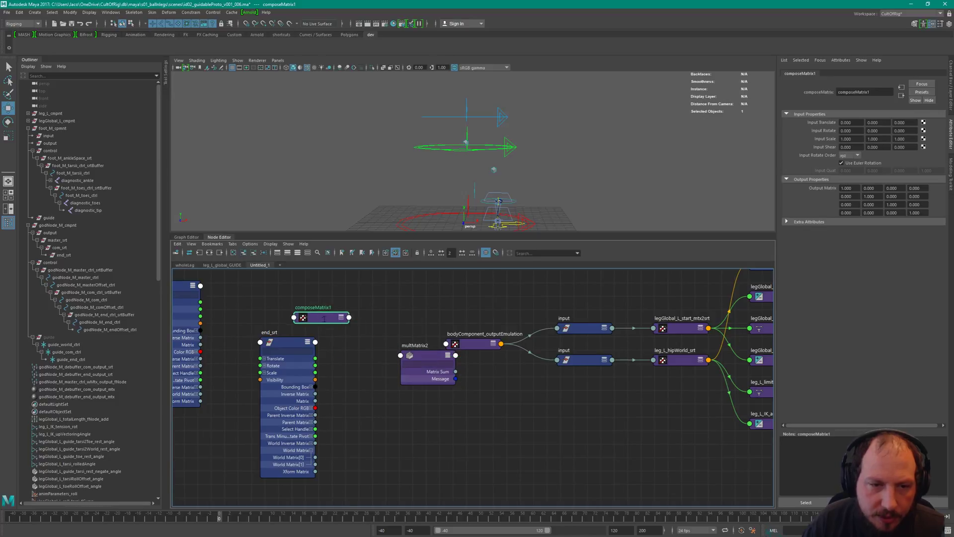
click(440, 362)
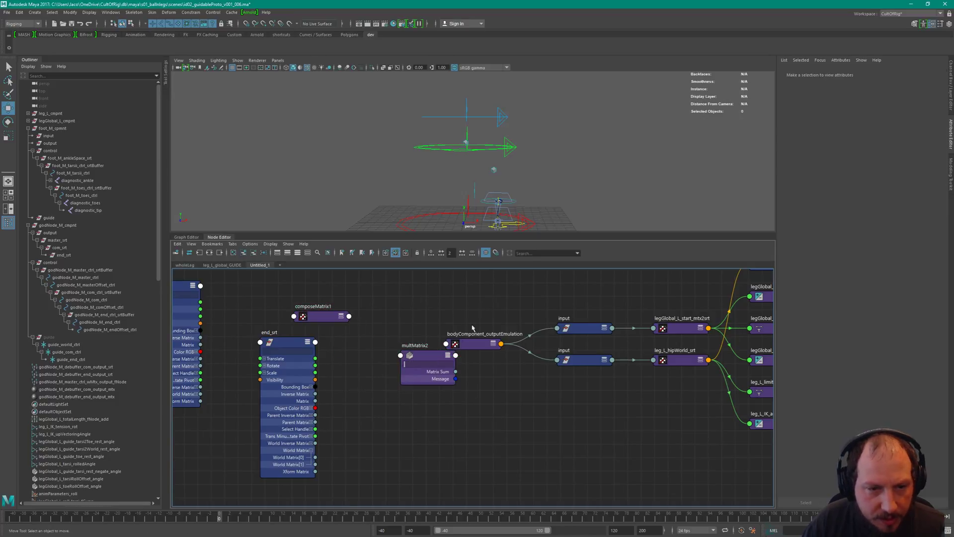
click(322, 319)
drag(419, 331, 425, 375)
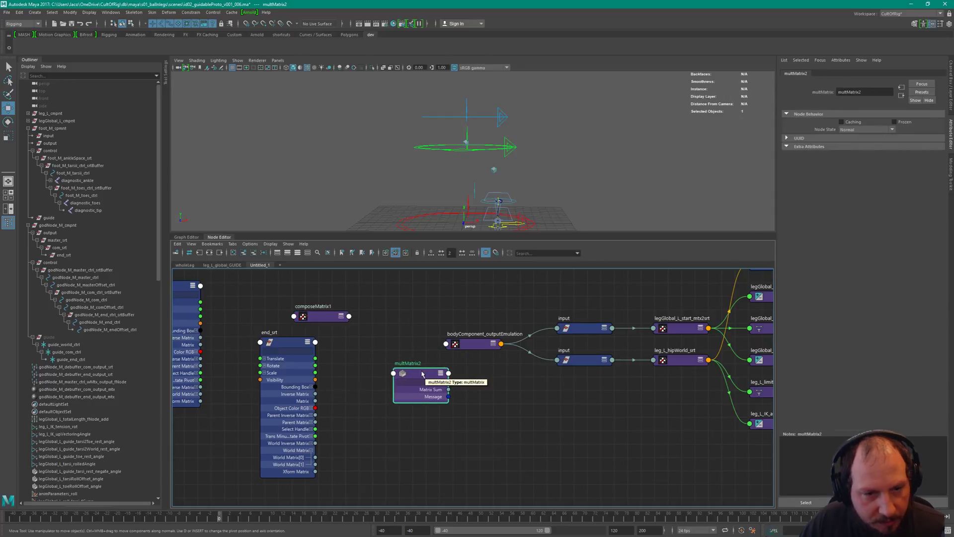
- Show all of the multMatrix node's attributes and connect composeMatrix's Output Matrix to Matrix In[0]
right_drag(425, 375, 419, 469)
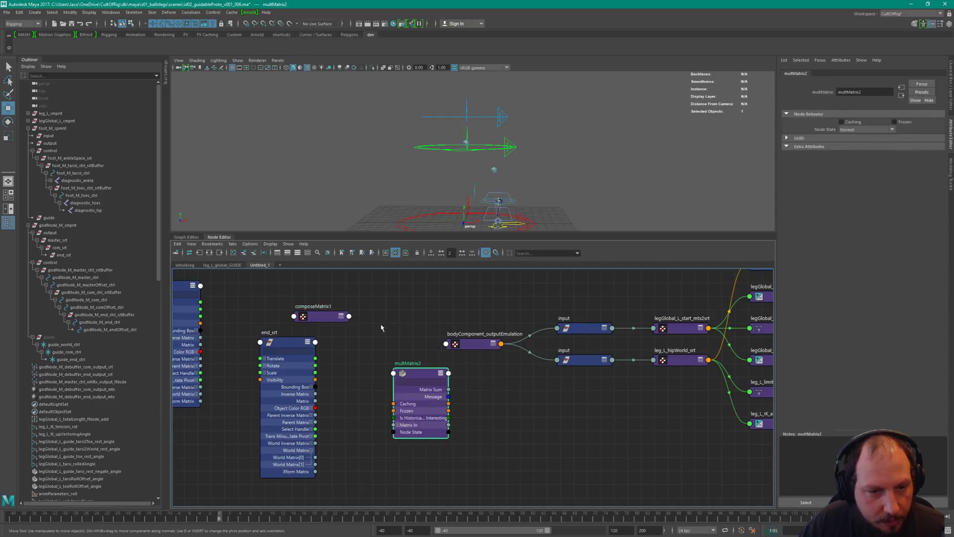
click(399, 425)
click(333, 324)
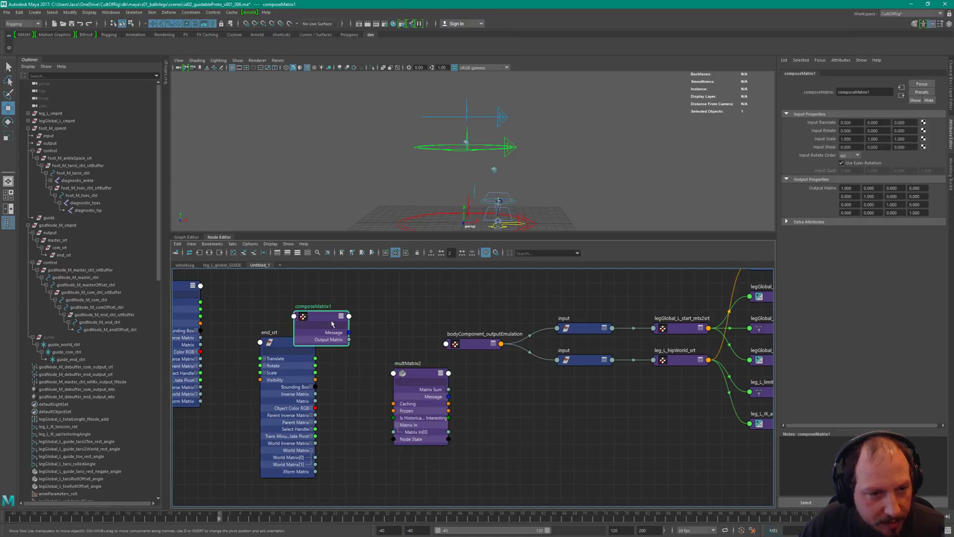
drag(349, 339, 393, 432)
- Shift end_srt below composeMatrix and connect its World Matrix[0] to the multMatrix node's Matrix In[1]
drag(272, 353, 302, 383)
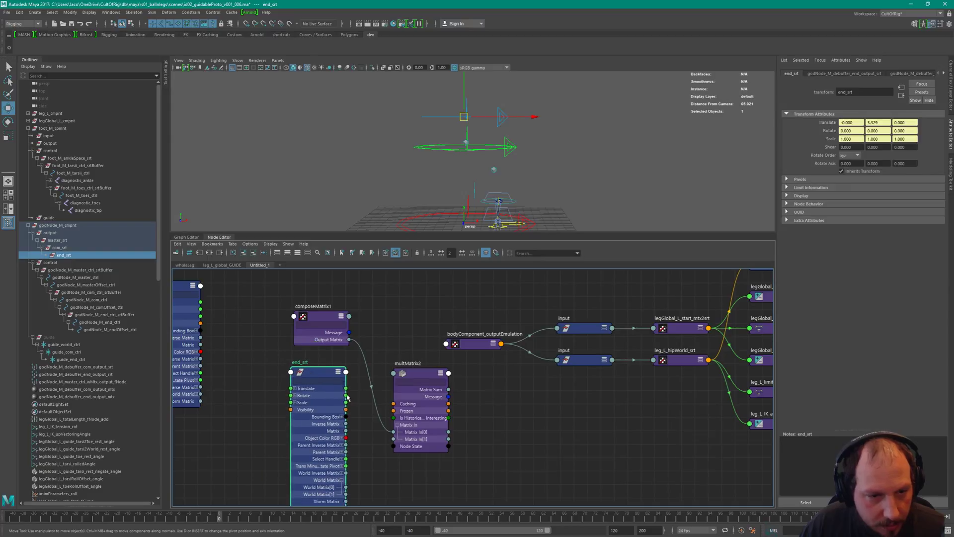
alt+middle_drag(350, 419, 340, 386)
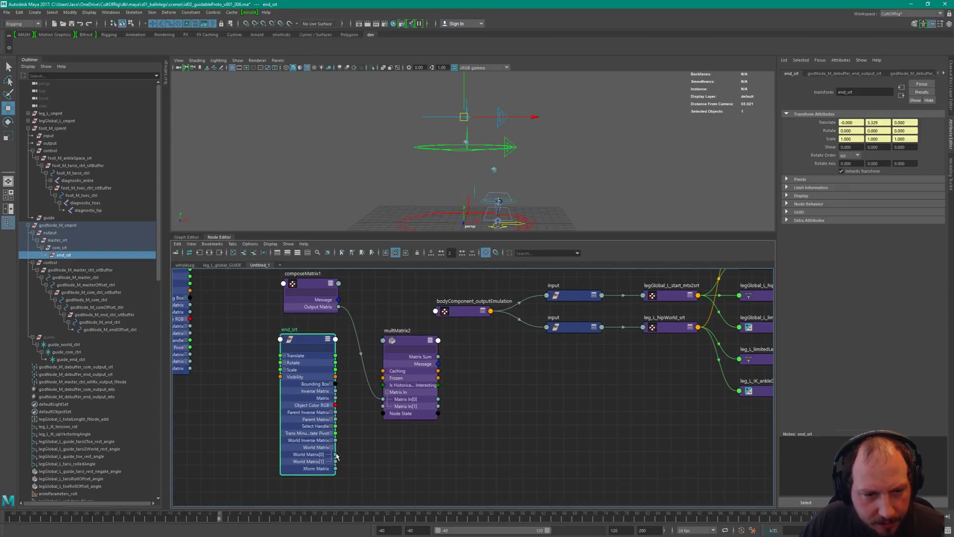
drag(337, 455, 404, 409)
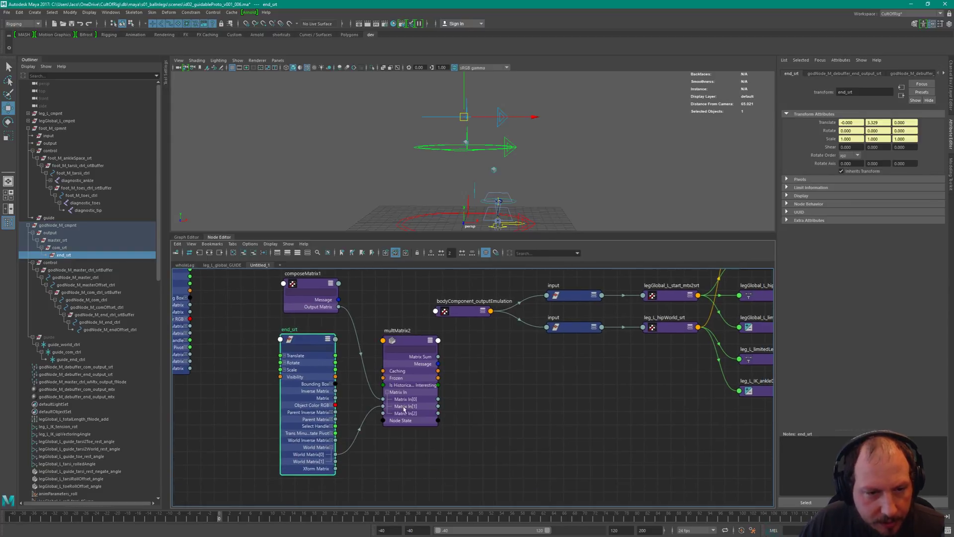
drag(300, 341, 326, 344)
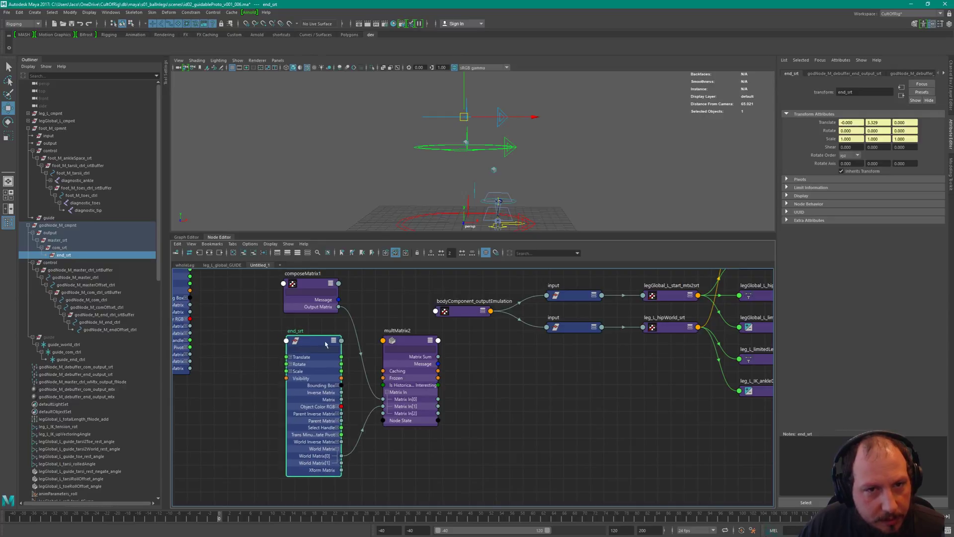
- Show the connected attributes of both leg input nodes, spacing the two nodes apart vertically
click(580, 297)
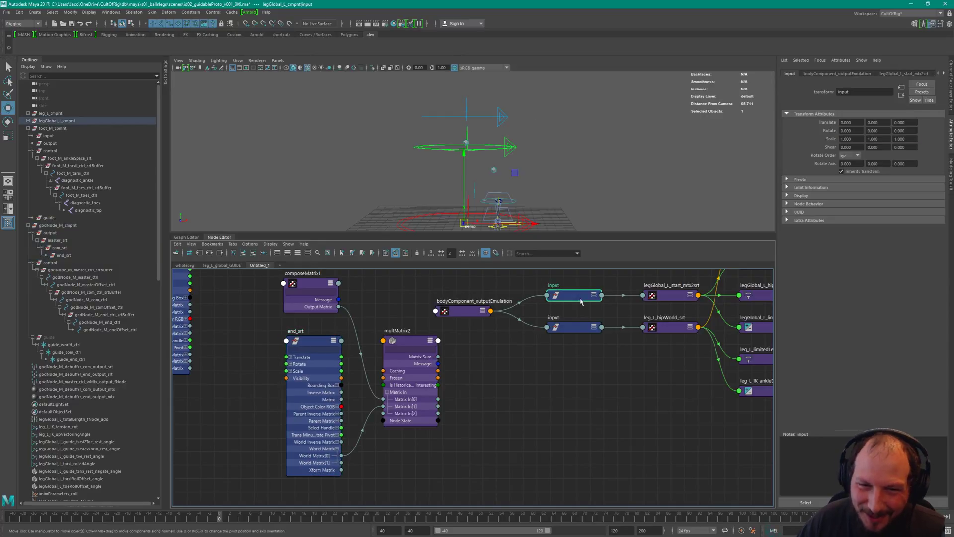
key(2)
drag(580, 301, 579, 279)
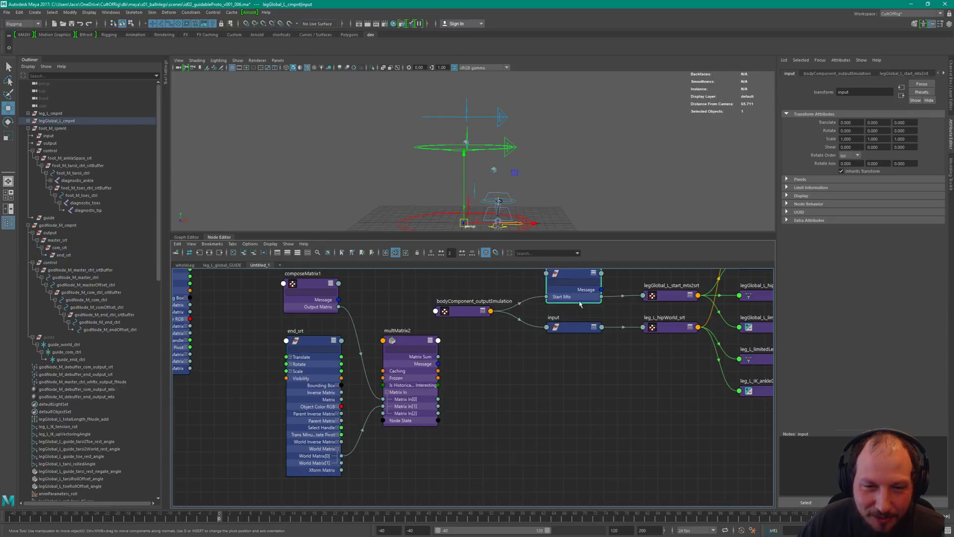
click(557, 328)
key(2)
alt+middle_drag(532, 367, 503, 385)
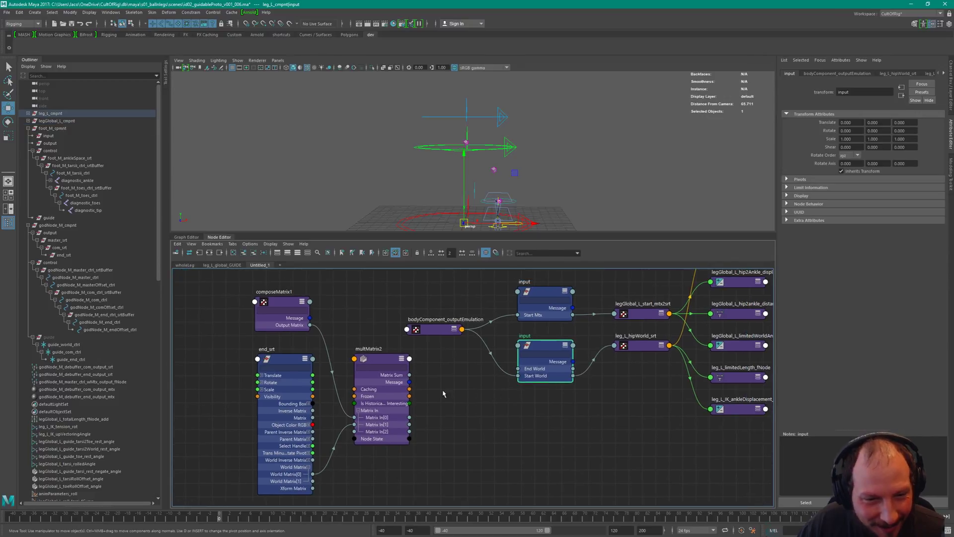
- Connect the multMatrix node's Matrix Sum to Start Mtx on the upper input and Start World on the lower input
drag(409, 375, 520, 315)
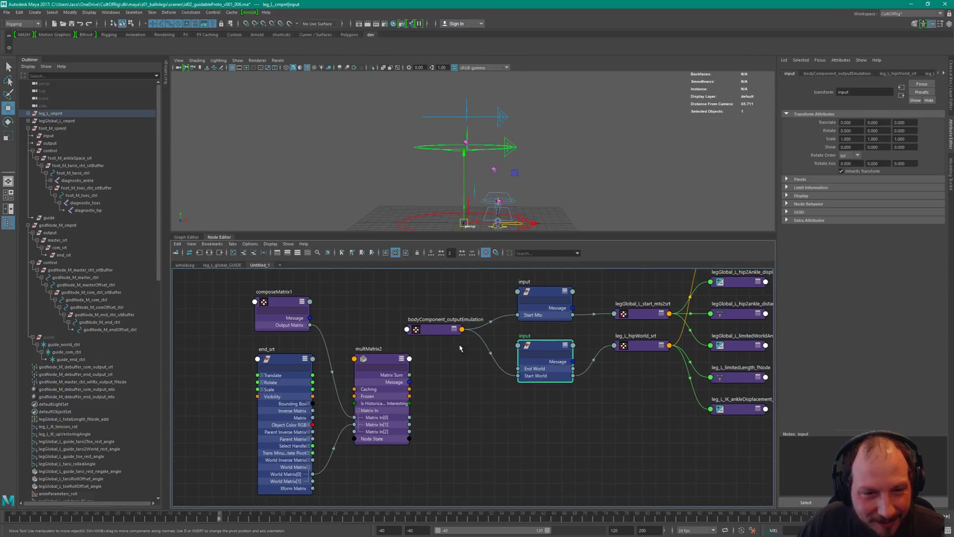
drag(410, 375, 517, 319)
drag(410, 376, 540, 376)
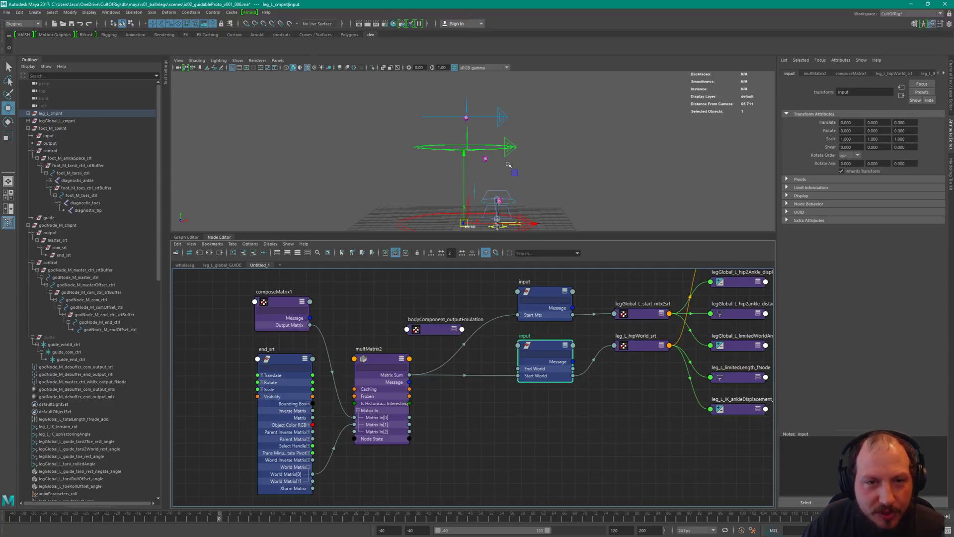
- Move godNode_M_master_ctrl freely to test how the leg inputs follow, and undo the move
alt+drag(476, 114, 577, 132)
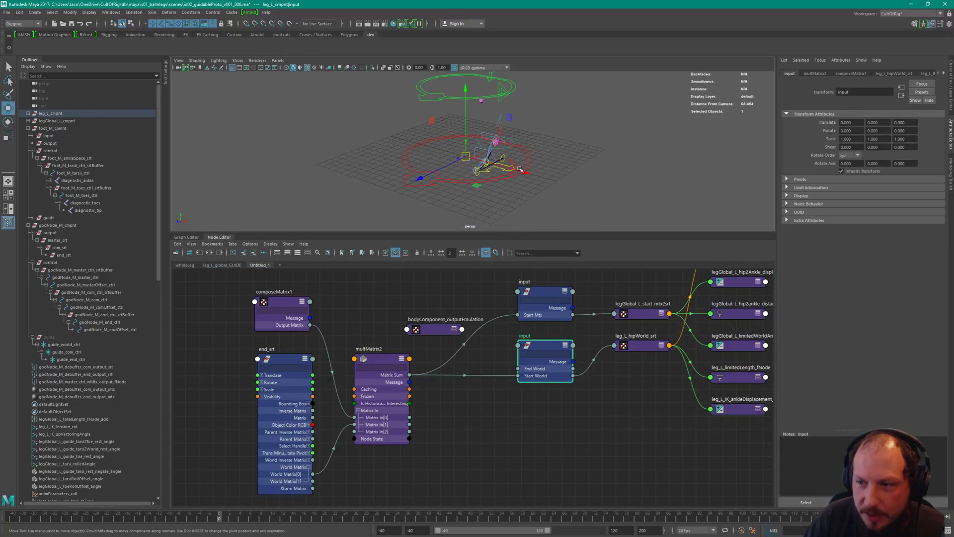
click(546, 158)
click(415, 181)
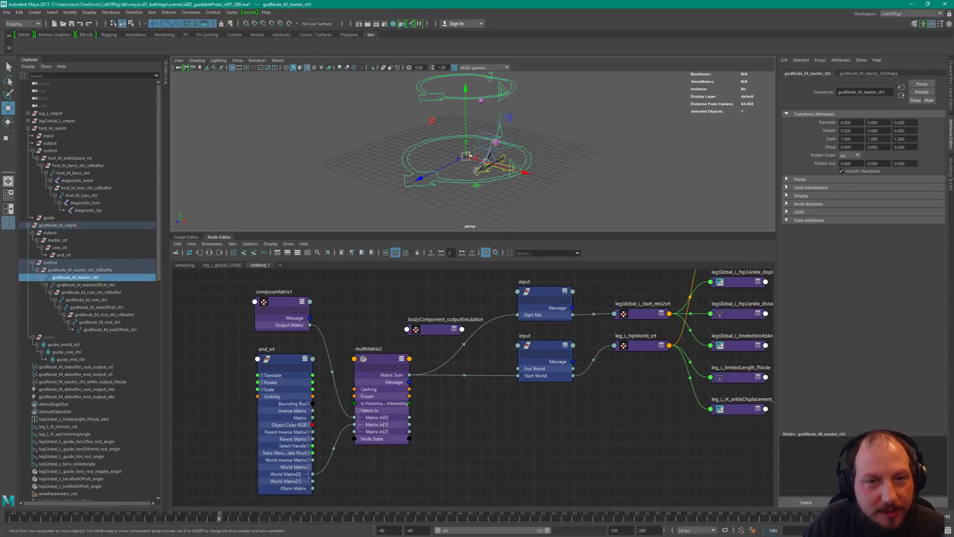
drag(466, 157, 432, 185)
alt+drag(555, 154, 512, 144)
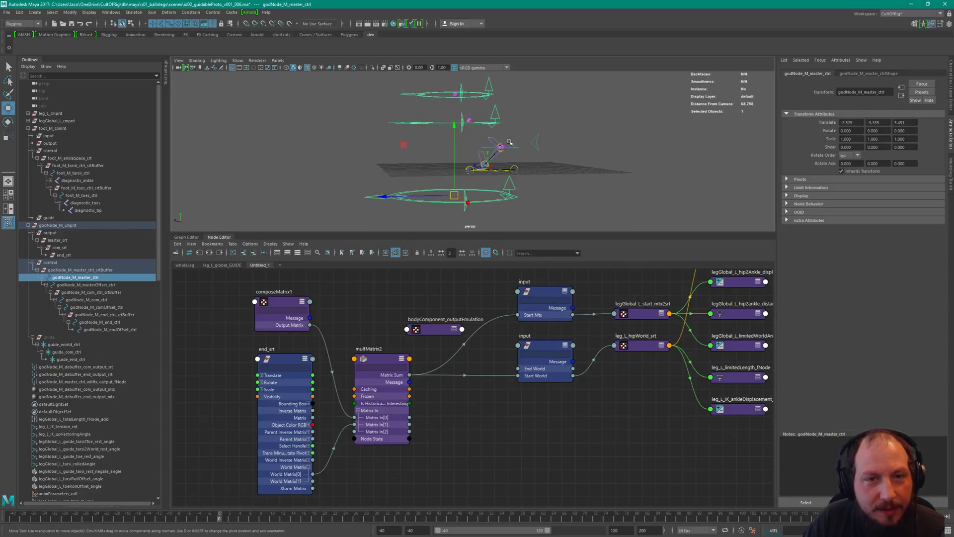
key(ctrl+z)
alt+drag(573, 125, 538, 161)
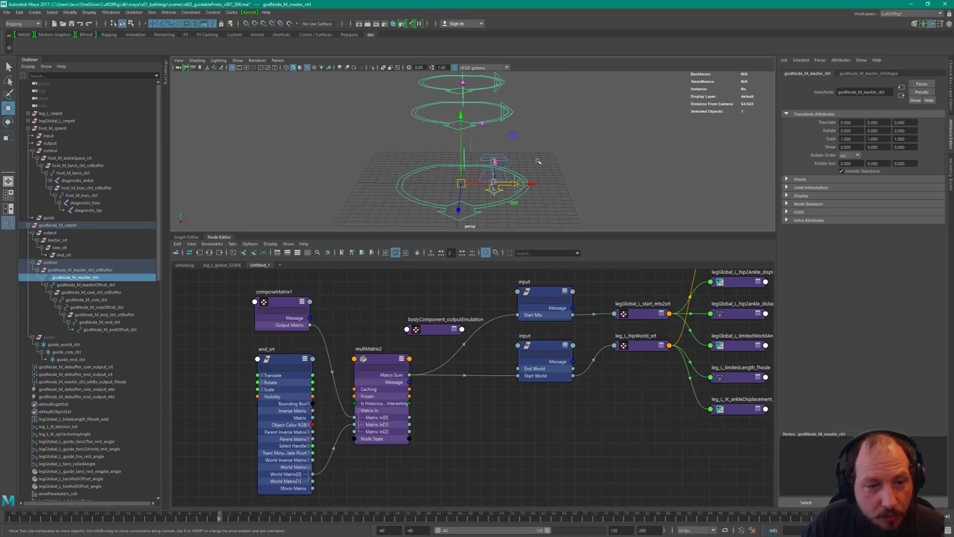
- Roughly offset composeMatrix's Input Translate to X 2.490 and Y -3.100
click(283, 296)
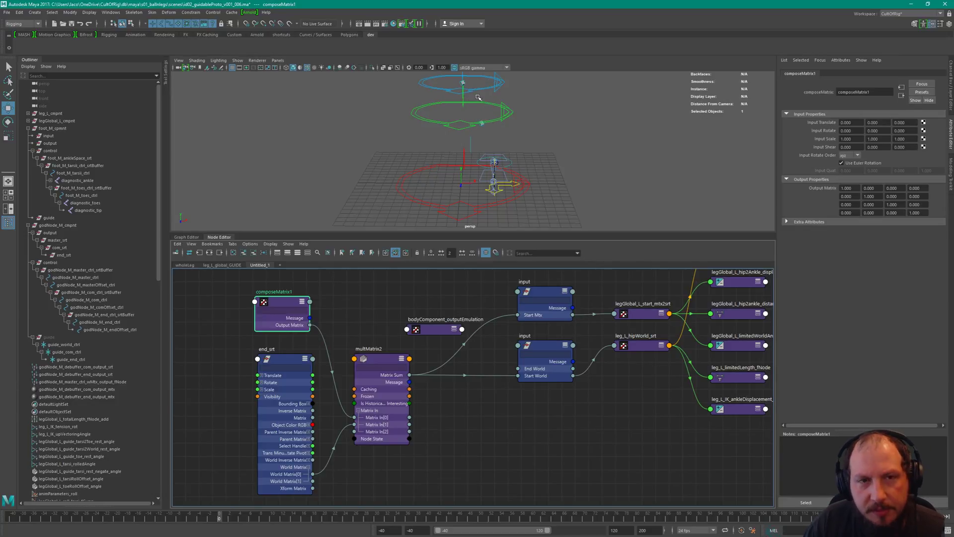
click(493, 83)
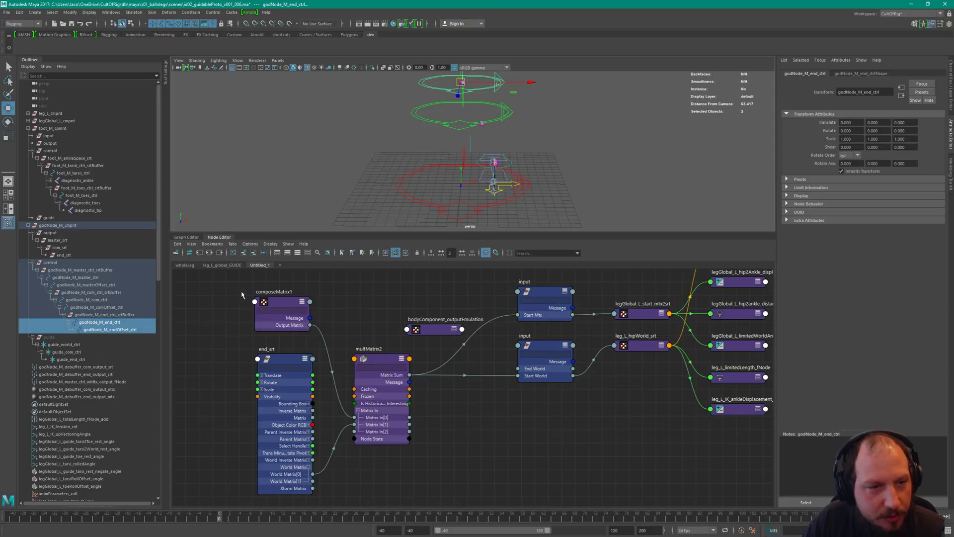
drag(238, 305, 274, 312)
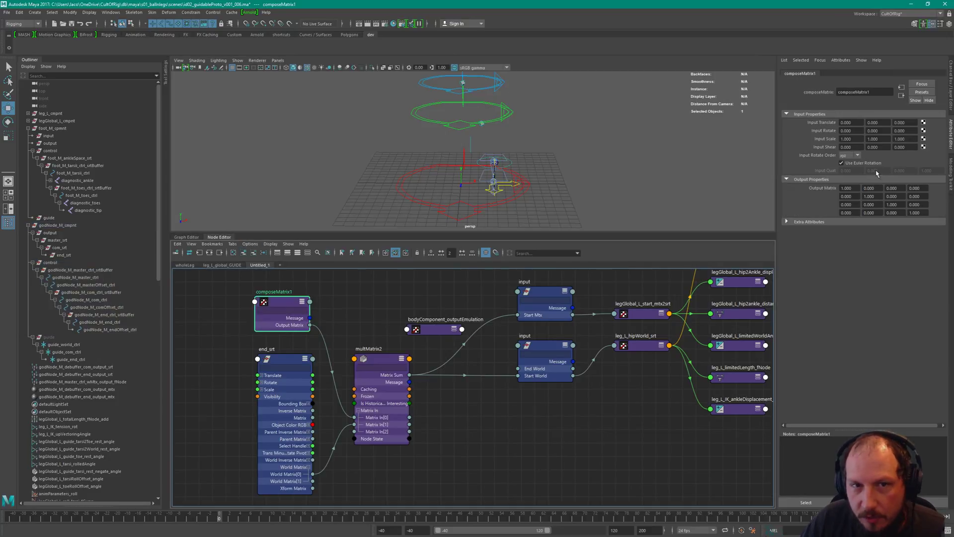
alt+middle_drag(421, 277, 591, 294)
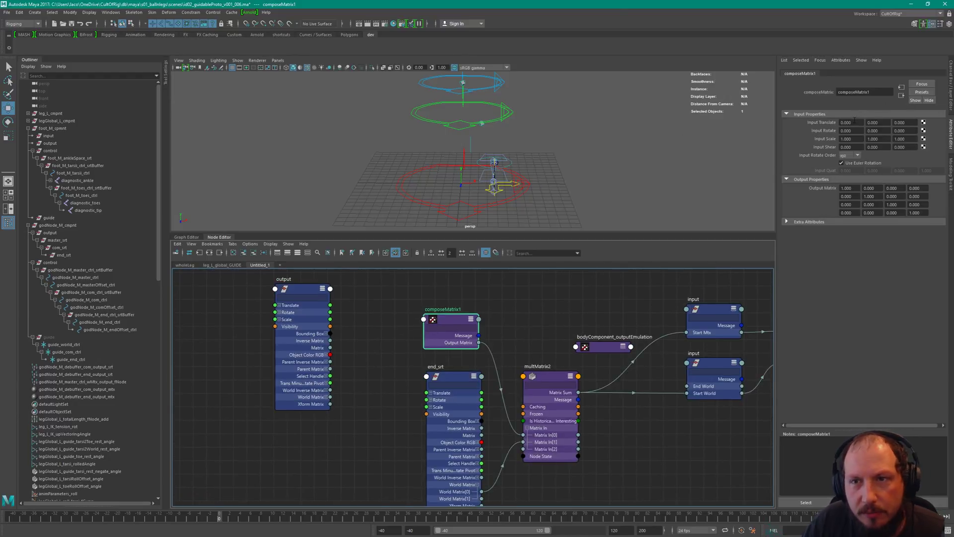
ctrl+drag(855, 122, 811, 125)
ctrl+drag(744, 134, 776, 133)
- Refine composeMatrix's Input Translate to Y -3.2 and X 2.5, judging the offset in an enlarged viewport
alt+drag(567, 147, 595, 139)
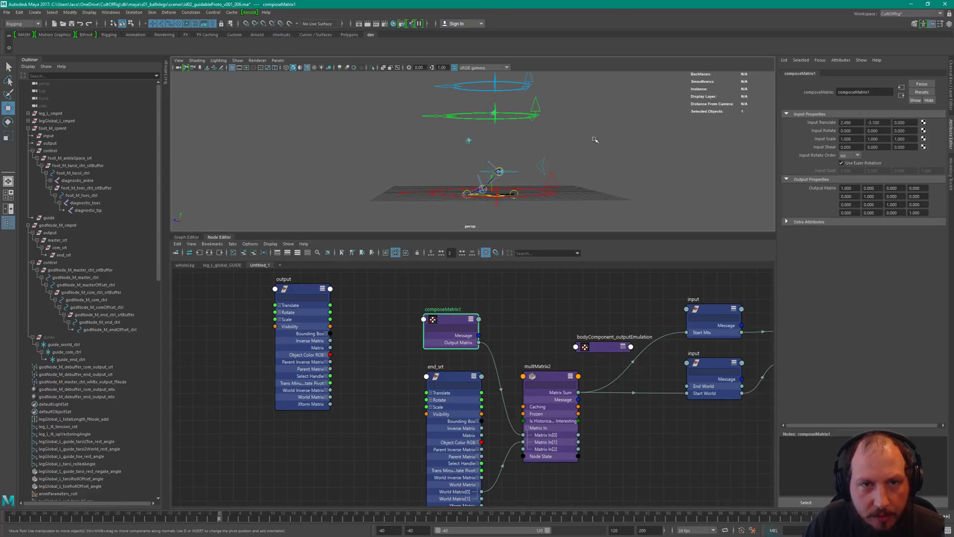
double_click(222, 240)
alt+drag(527, 187, 539, 232)
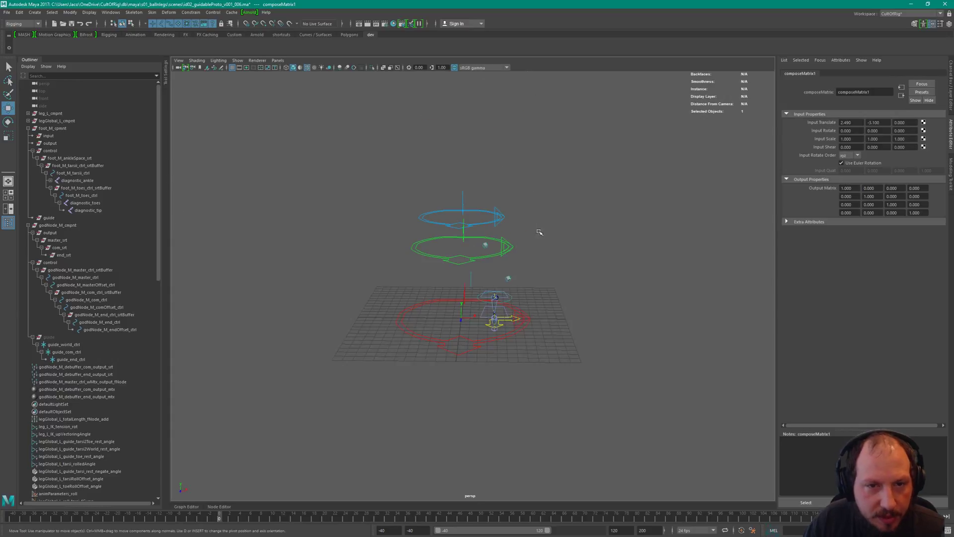
alt+right_drag(539, 232, 735, 279)
alt+middle_drag(735, 279, 668, 282)
alt+drag(521, 223, 430, 205)
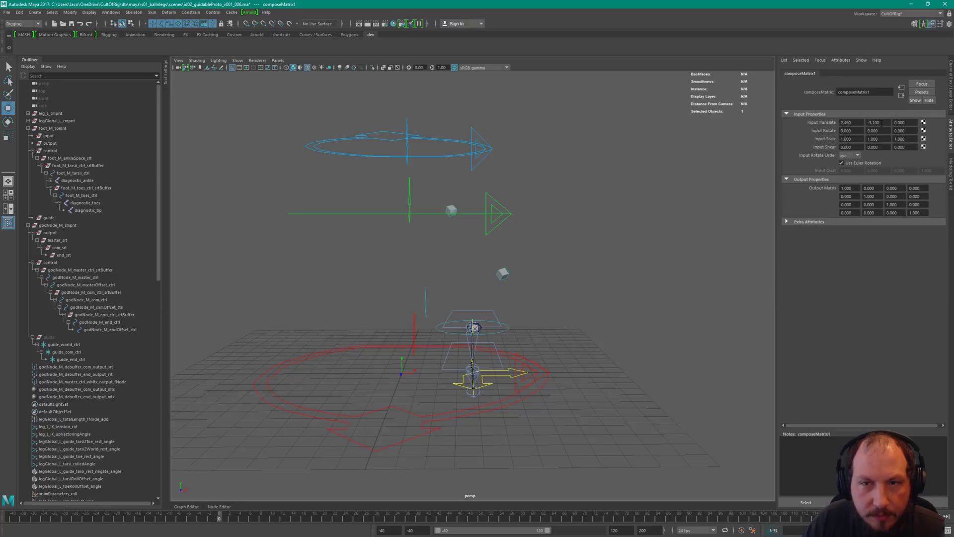
ctrl+drag(882, 122, 883, 122)
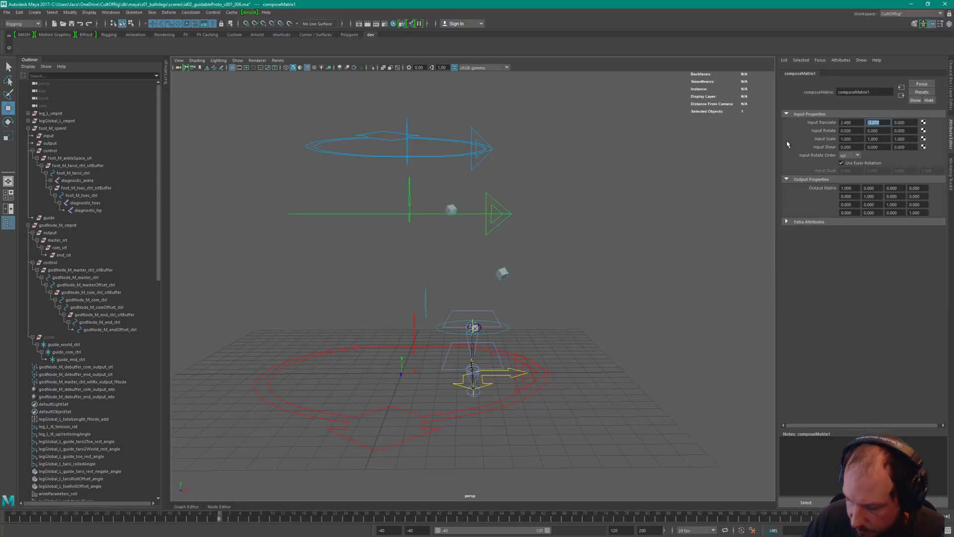
text(-3.2)
key(Return)
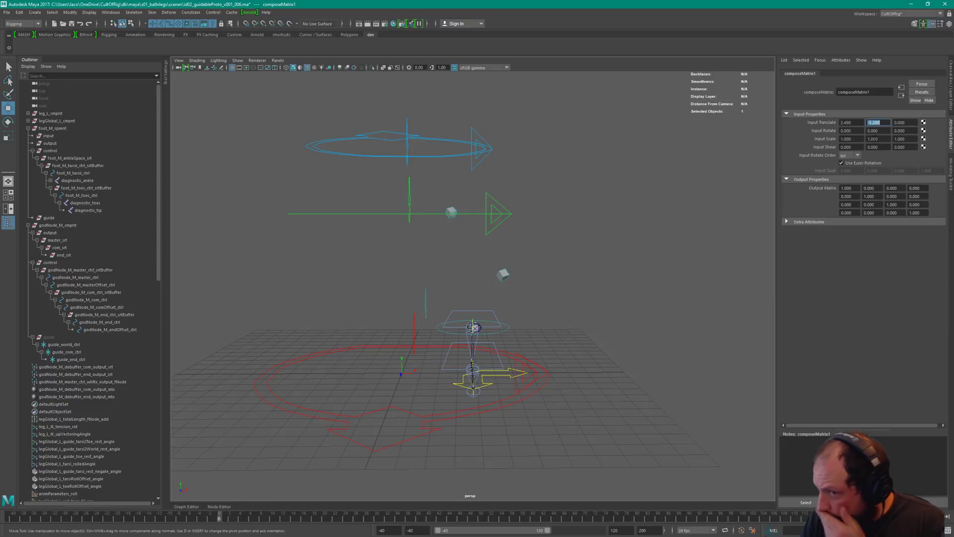
drag(857, 123, 751, 134)
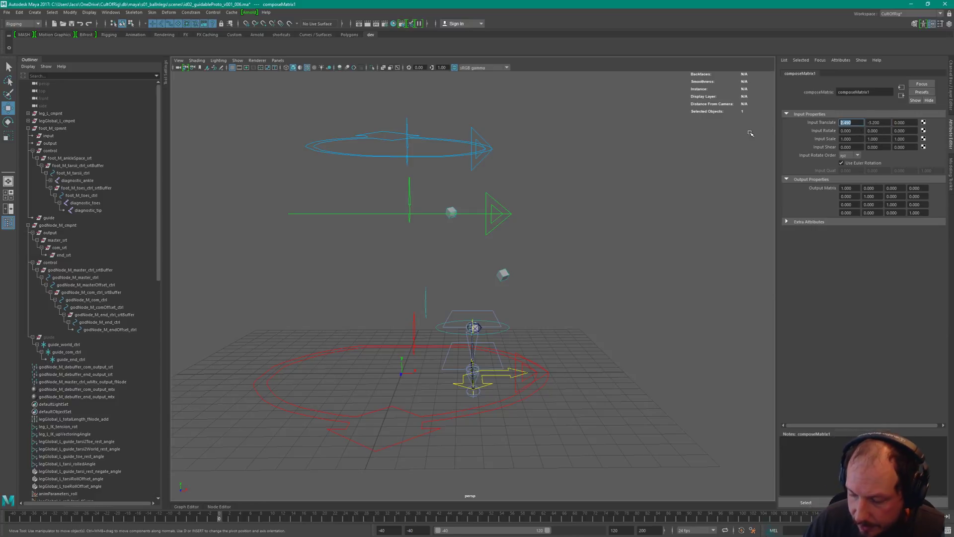
text(2.5)
key(Return)
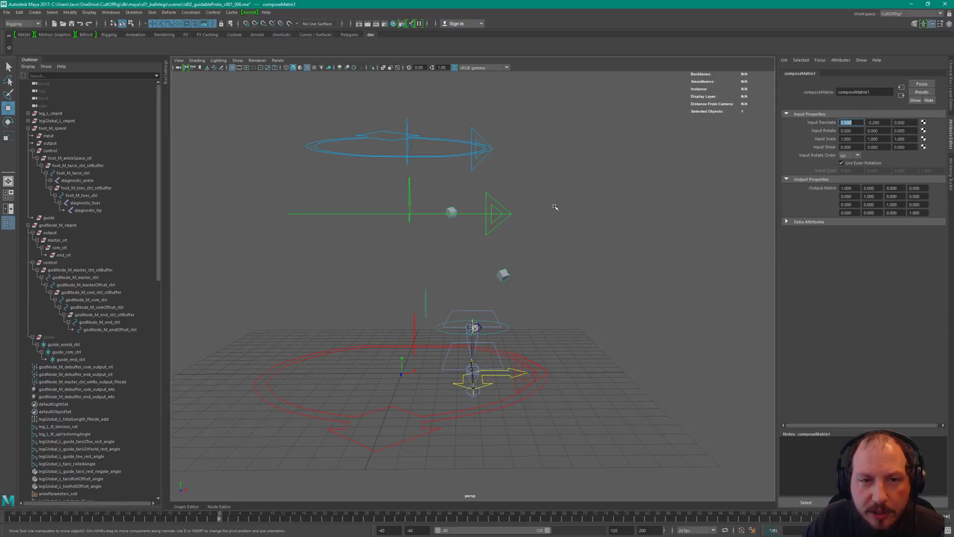
- Clear the selection, check the offset leg from several angles, and bring back the Node Editor below the viewport
click(532, 351)
alt+drag(493, 284, 515, 243)
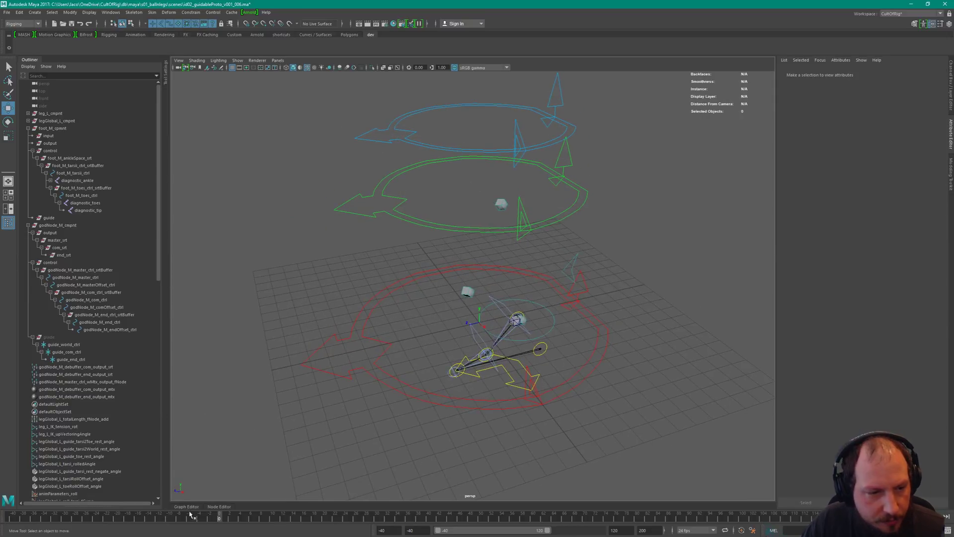
click(219, 507)
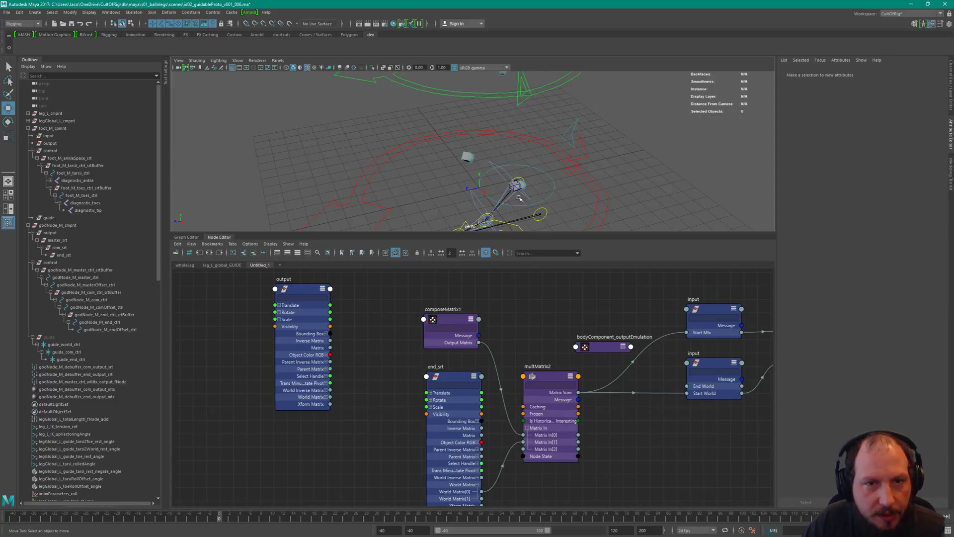
alt+drag(540, 153, 565, 157)
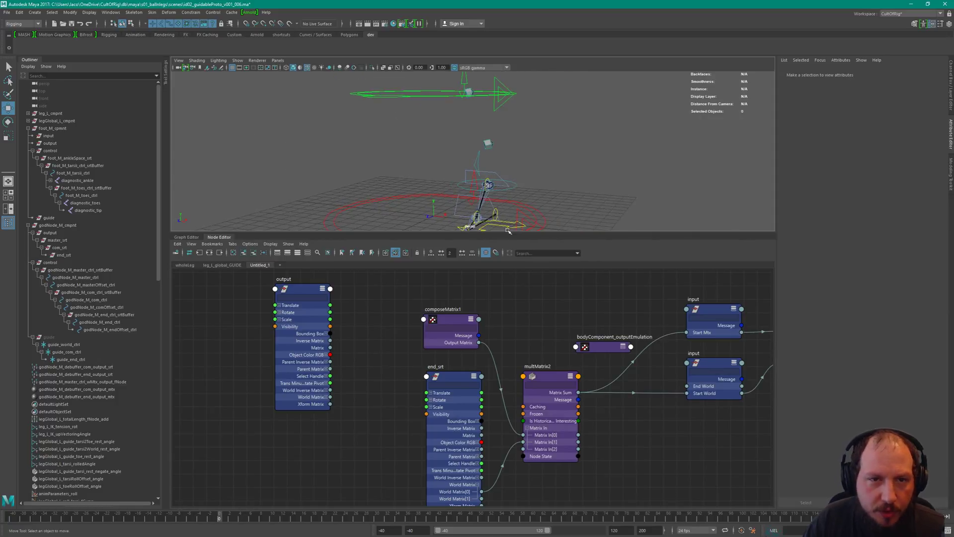
alt+right_drag(589, 137, 499, 95)
alt+middle_drag(520, 144, 523, 163)
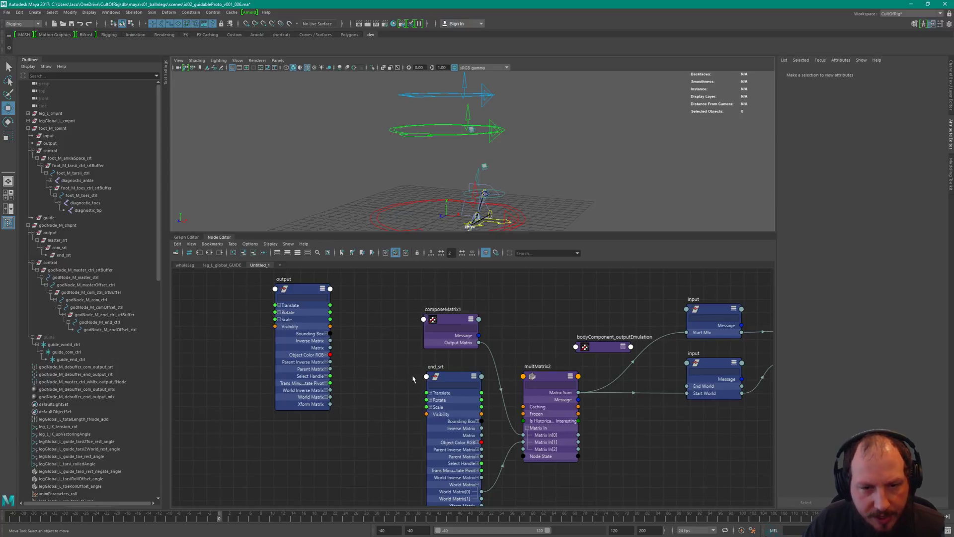
- Move the end_srt node away from composeMatrix to just below the output node
drag(393, 311, 479, 471)
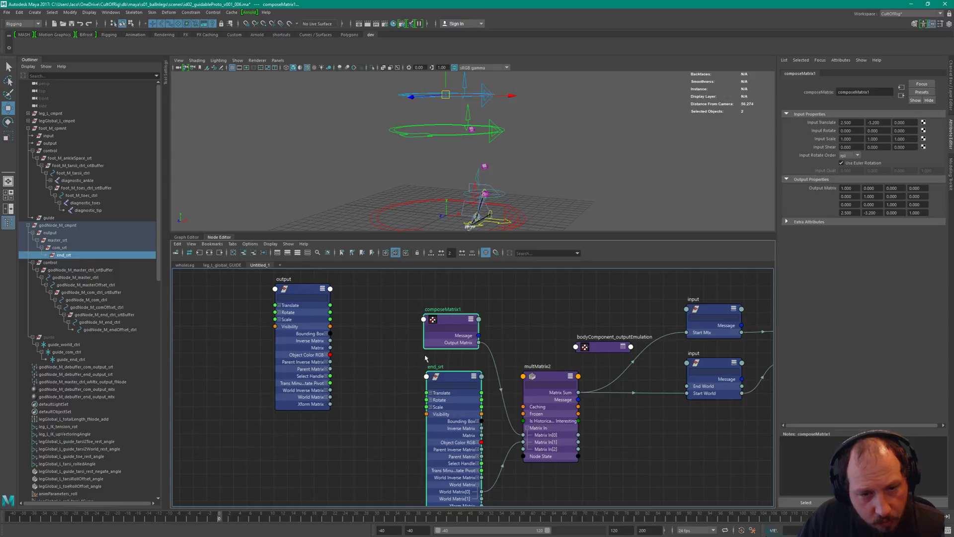
drag(395, 368, 467, 397)
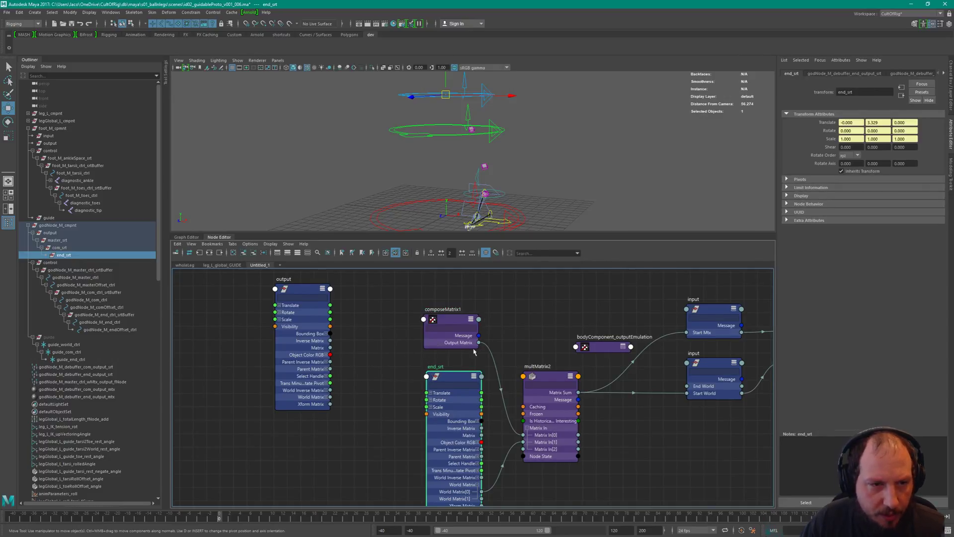
scroll(474, 352, down, 3)
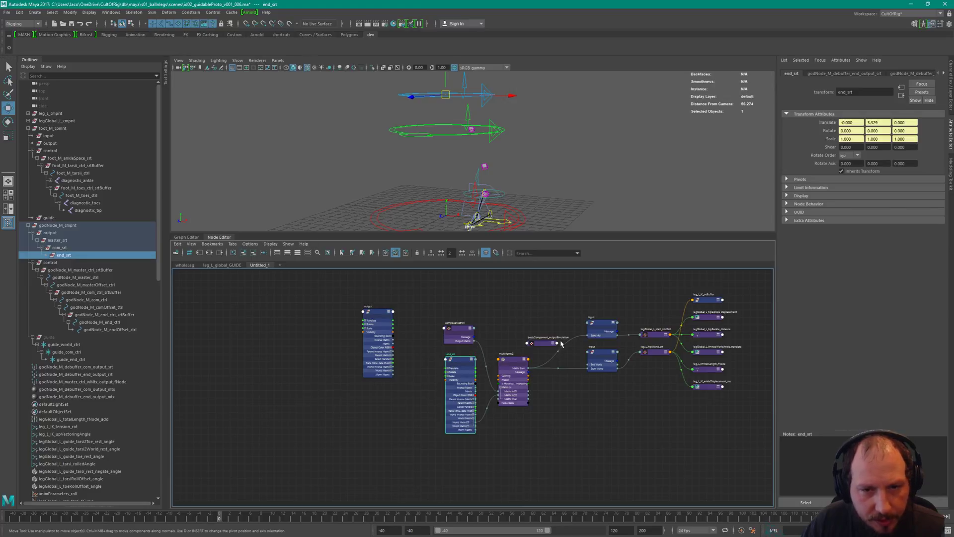
scroll(499, 320, up, 2)
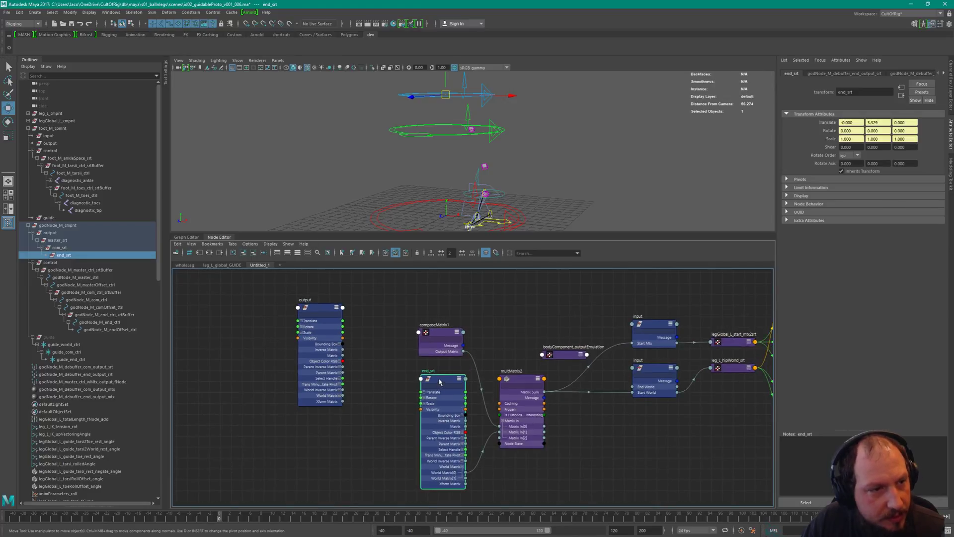
drag(446, 380, 327, 432)
alt+middle_drag(396, 414, 433, 387)
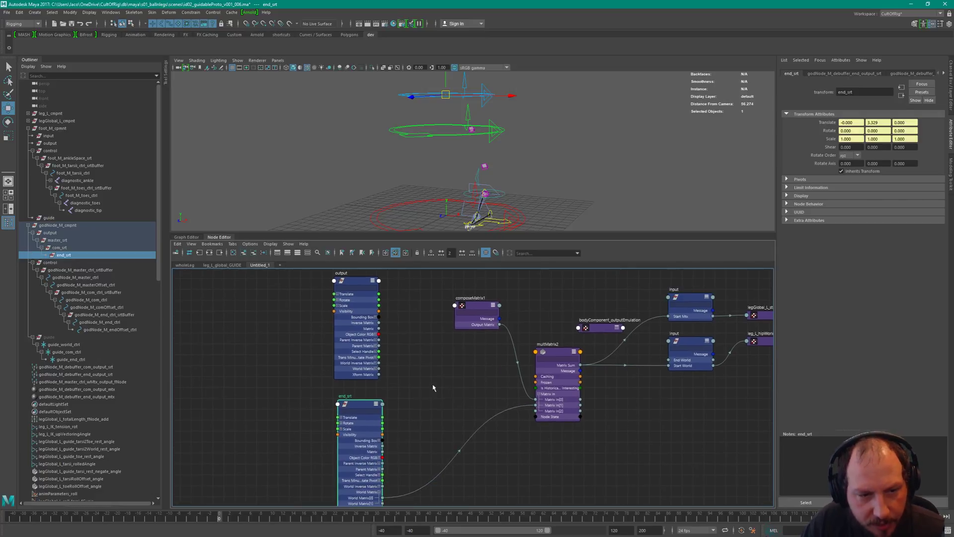
- Collapse the end_srt node's attribute list and delete the bodyComponent_outputEmulation node
click(375, 404)
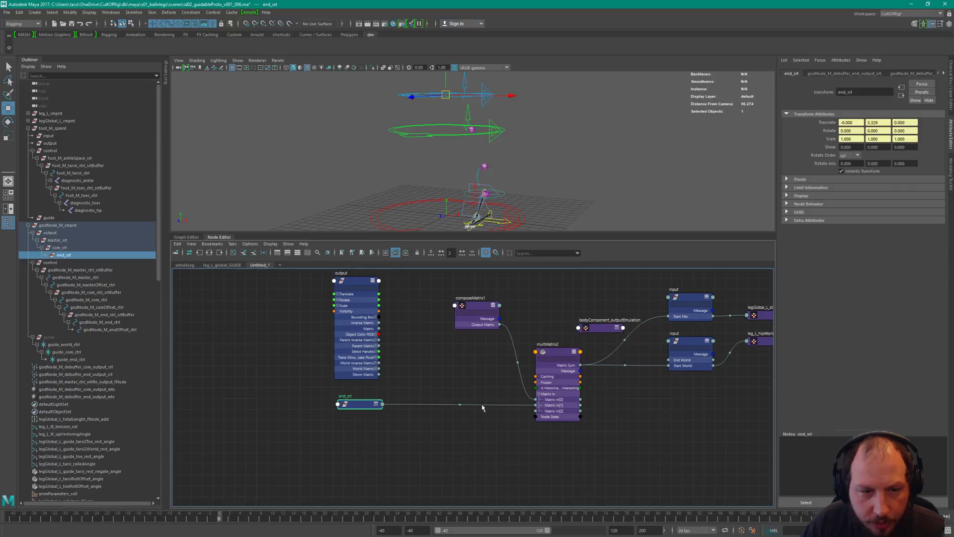
shift+drag(690, 277, 698, 348)
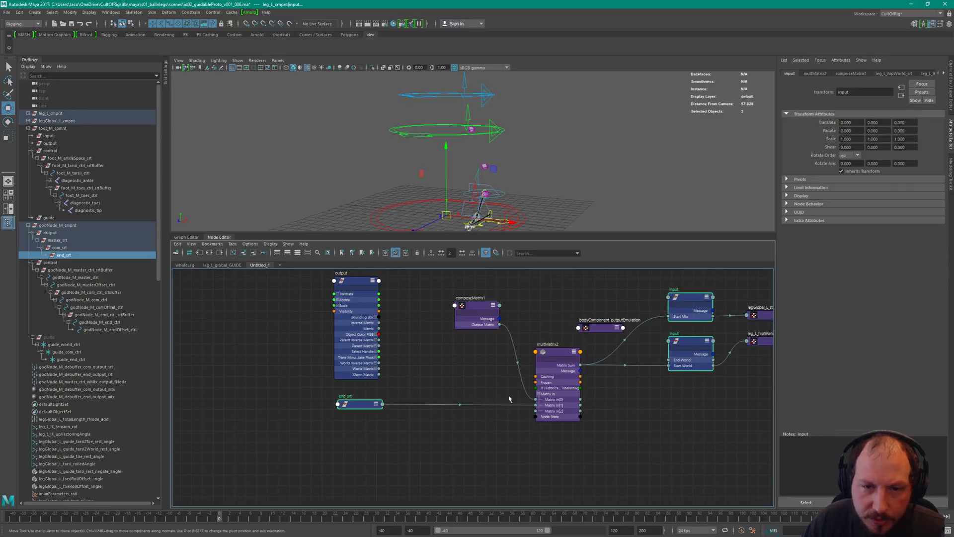
click(596, 326)
key(Delete)
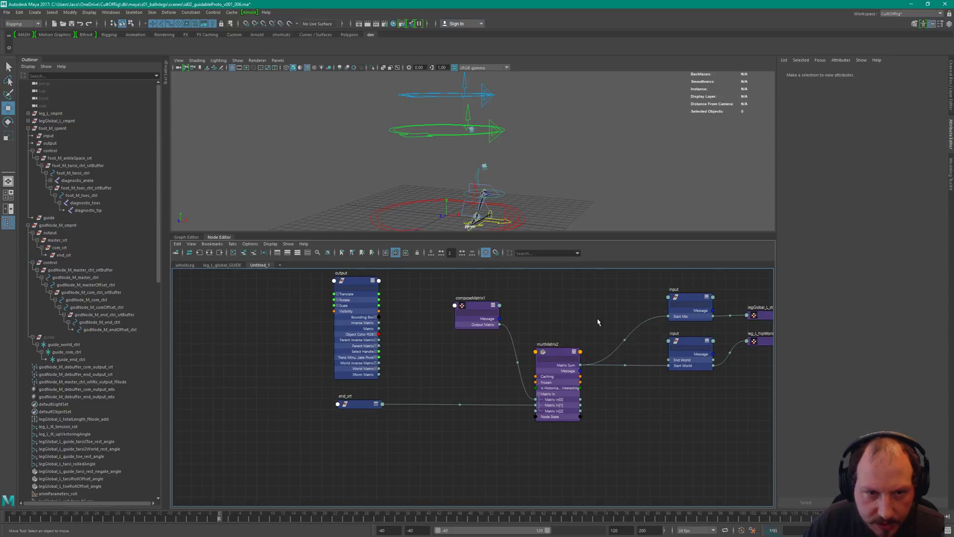
- Rename the composeMatrix1 node as godNode_M_leg_hipOffset_srt
click(454, 319)
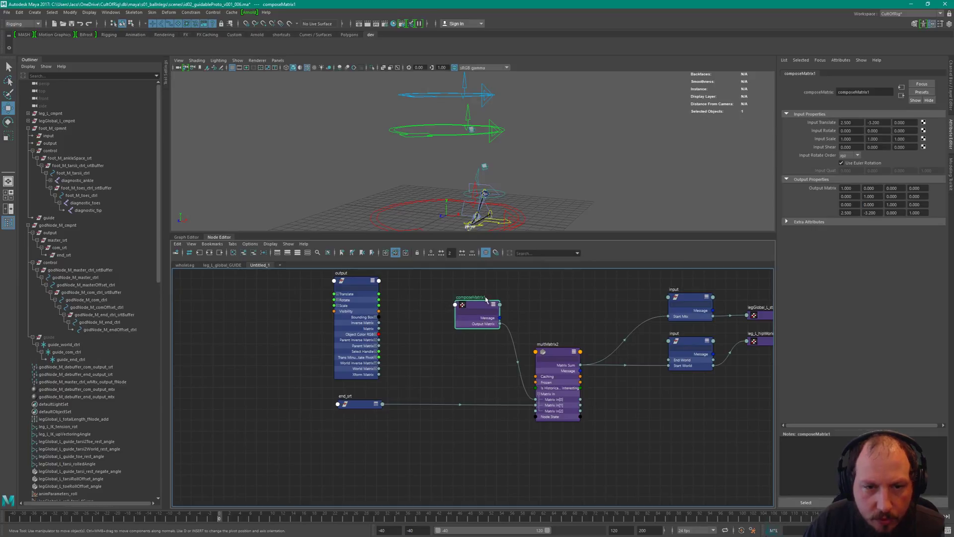
click(489, 299)
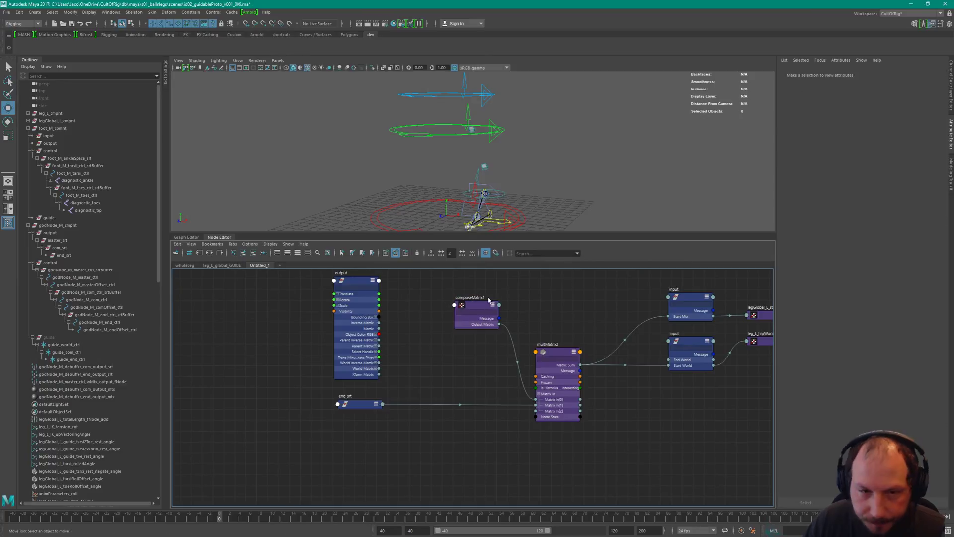
double_click(480, 298)
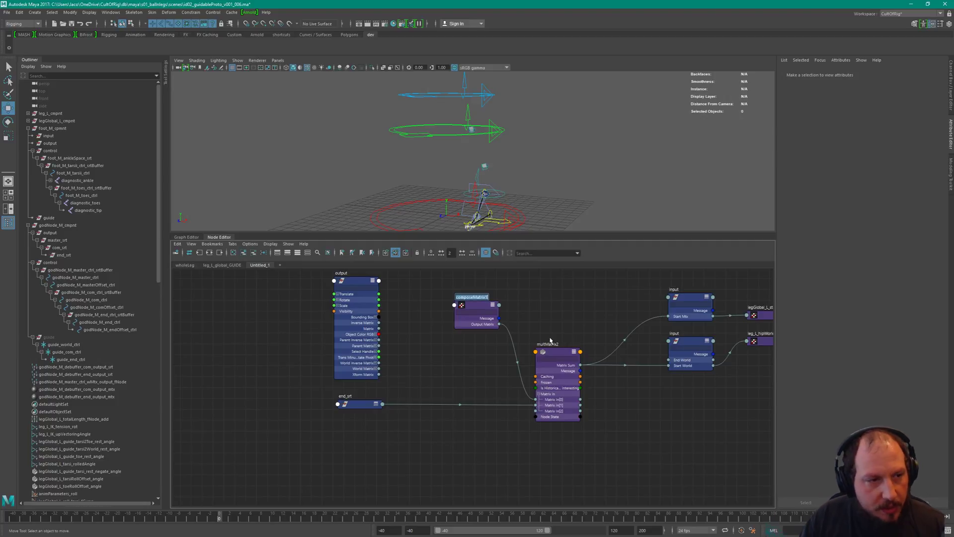
text(dNode_M_)
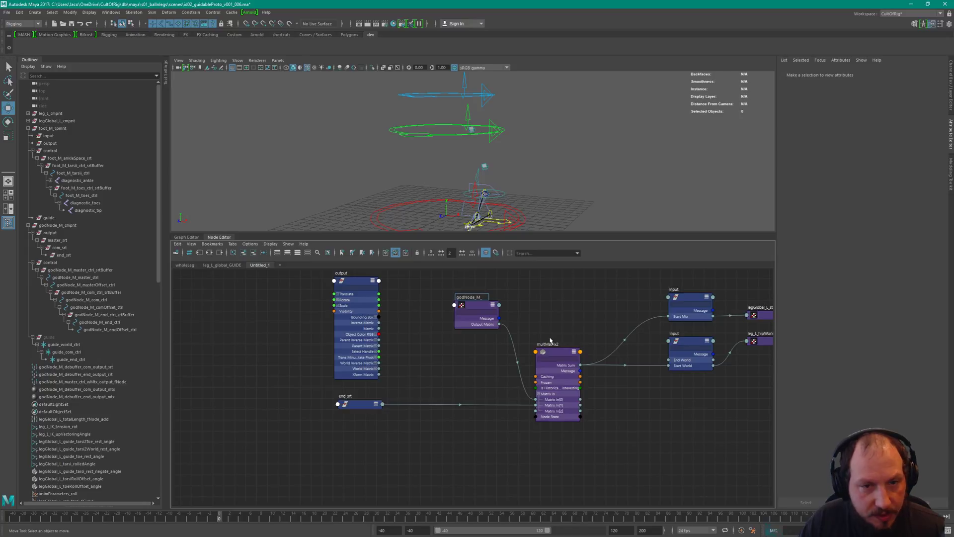
text(odNode_M_le)
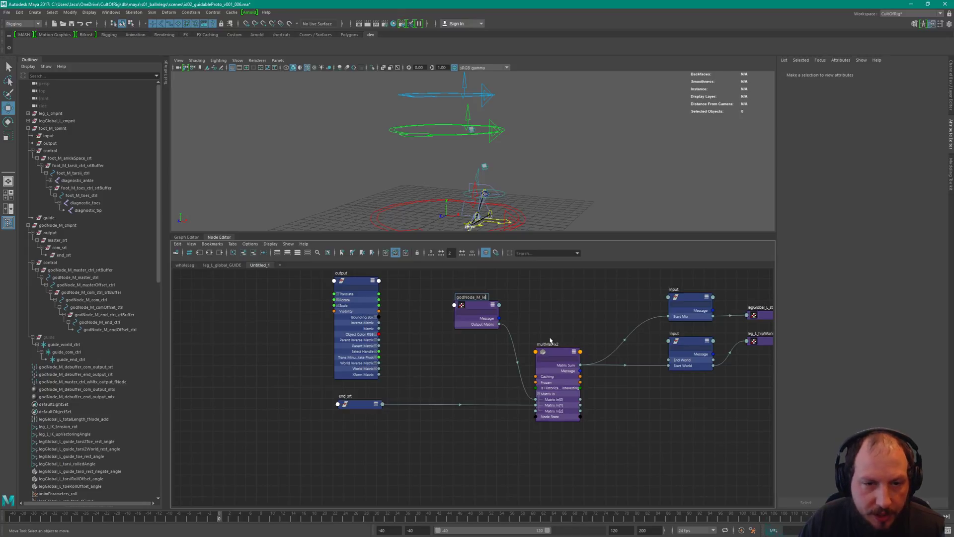
text(g)
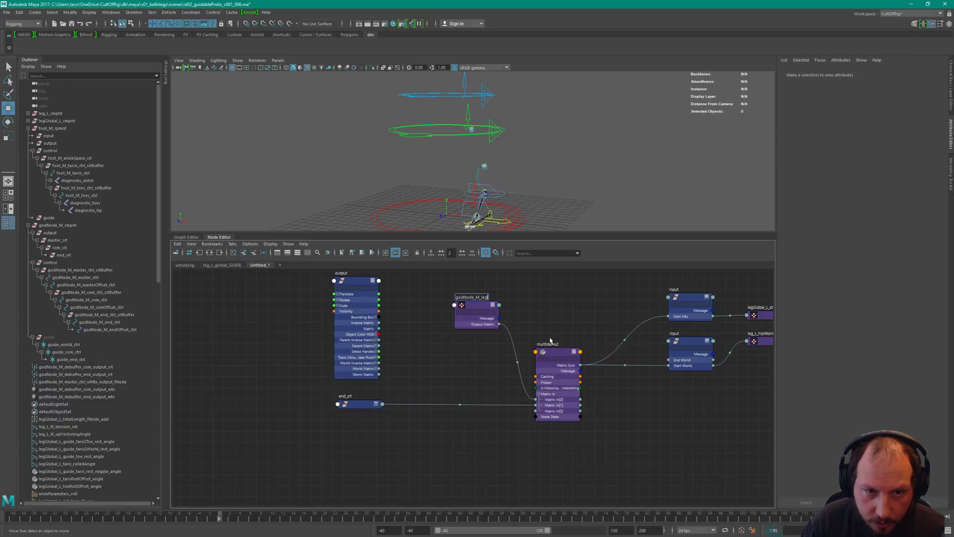
text(_)
text(hi)
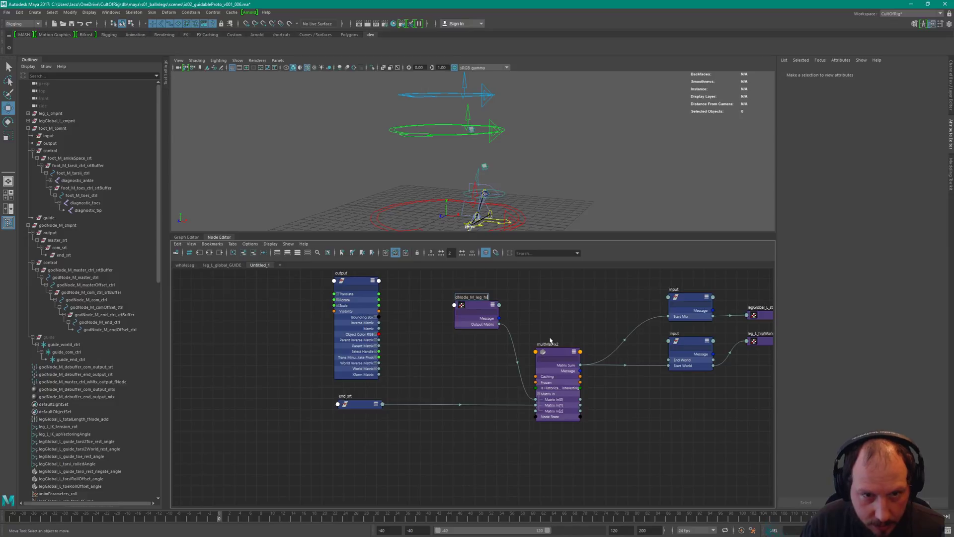
text(pOffset_)
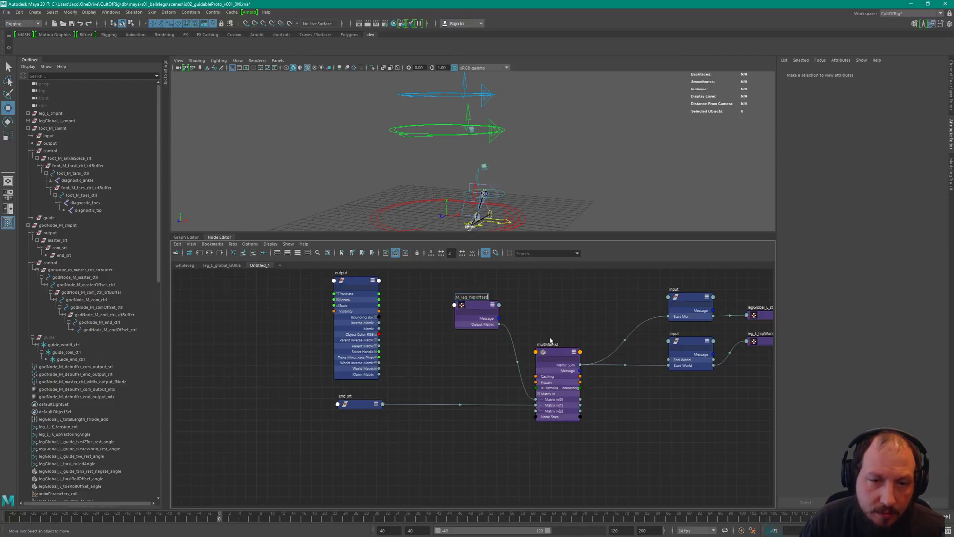
text(srt)
key(Return)
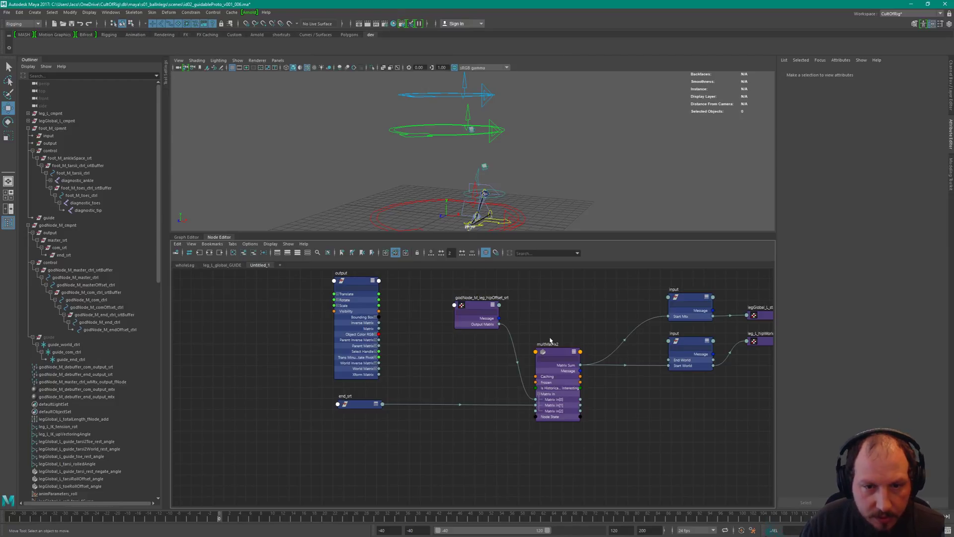
- Rename the multMatrix2 node as godNode_M_leg_hipOffset_mtx, reusing the offset node's name with the suffix mtx, and nudge it slightly up
double_click(548, 344)
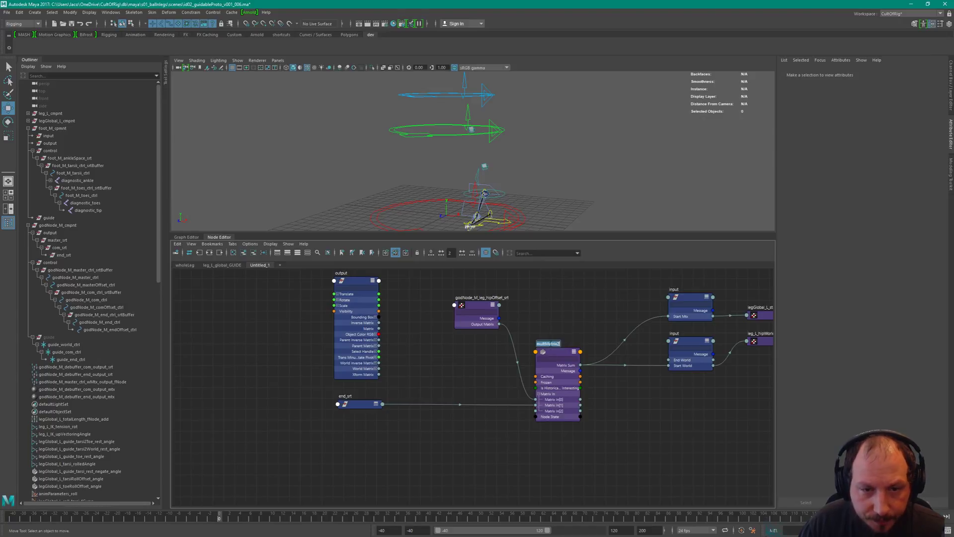
key(Escape)
double_click(487, 297)
key(ctrl+c)
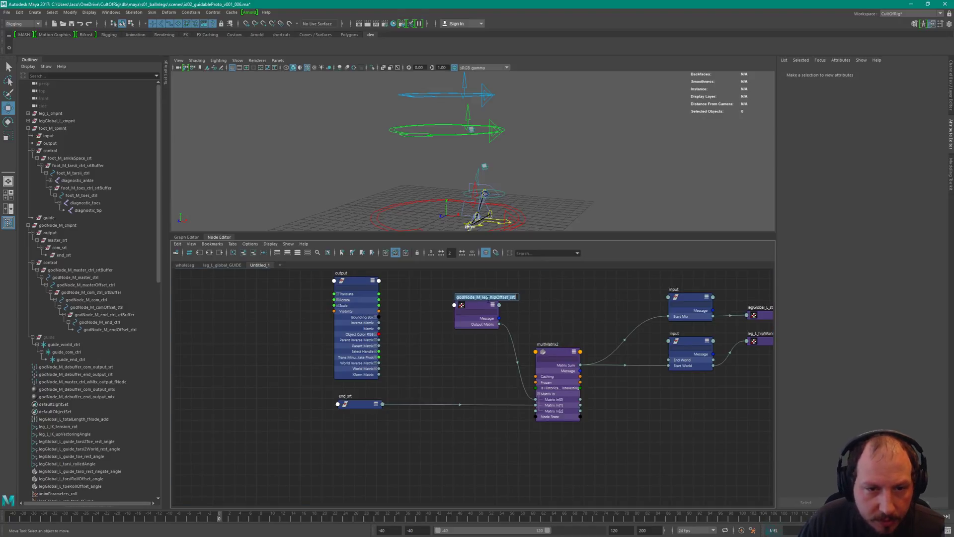
double_click(548, 343)
key(ctrl+v)
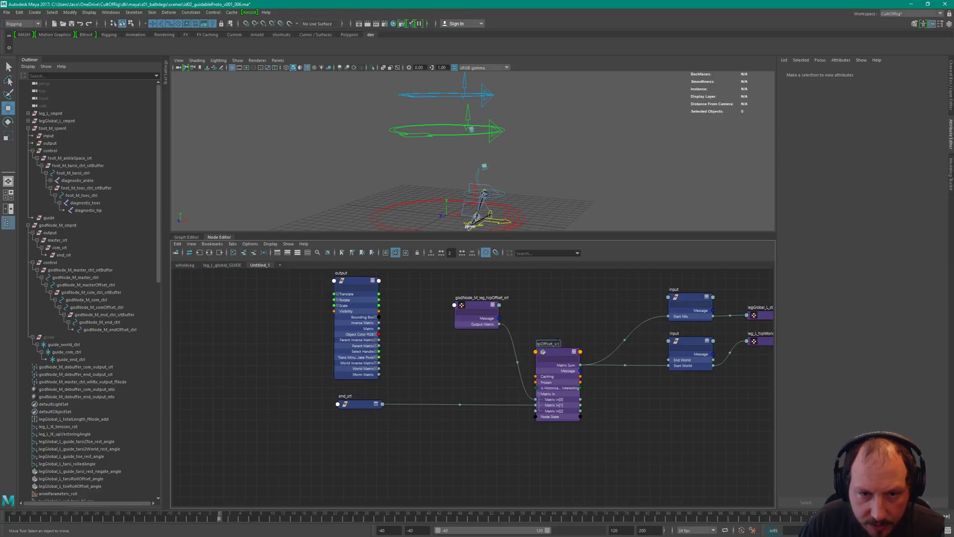
key(BackSpace)
key(BackSpace)
key(BackSpace)
text(mtx)
key(Return)
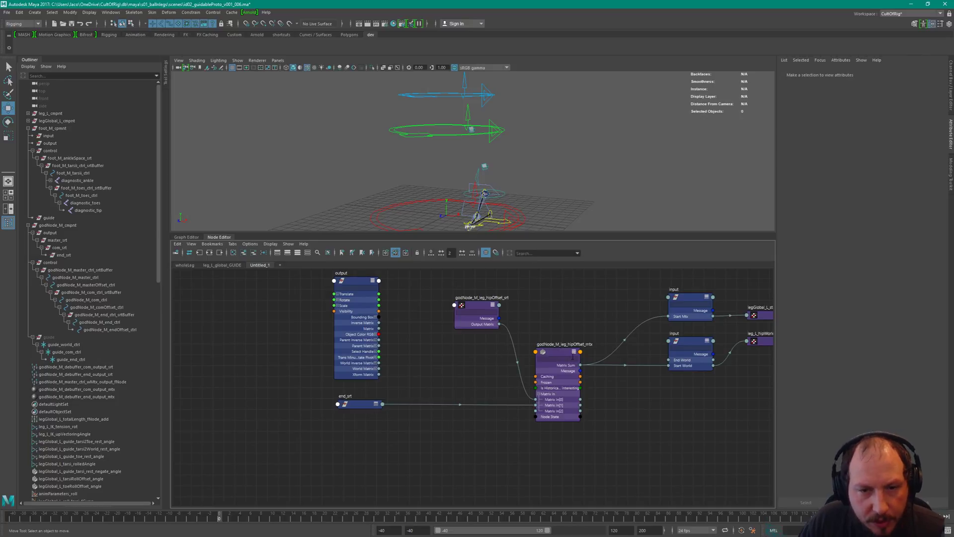
click(561, 354)
drag(561, 354, 560, 353)
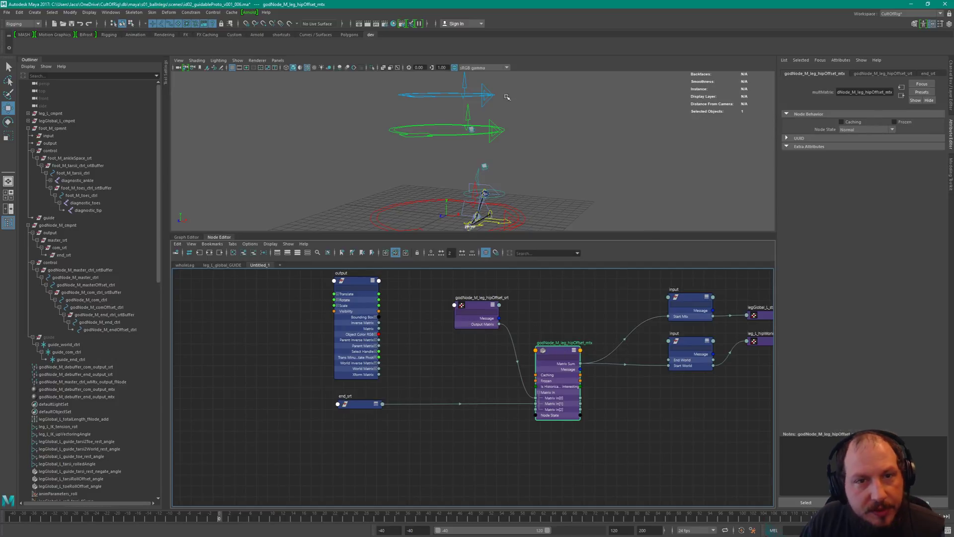
- Examine the leg rig under the godNode controls from several angles, including its IK up-vector control, and clear the selection
alt+drag(500, 163, 540, 169)
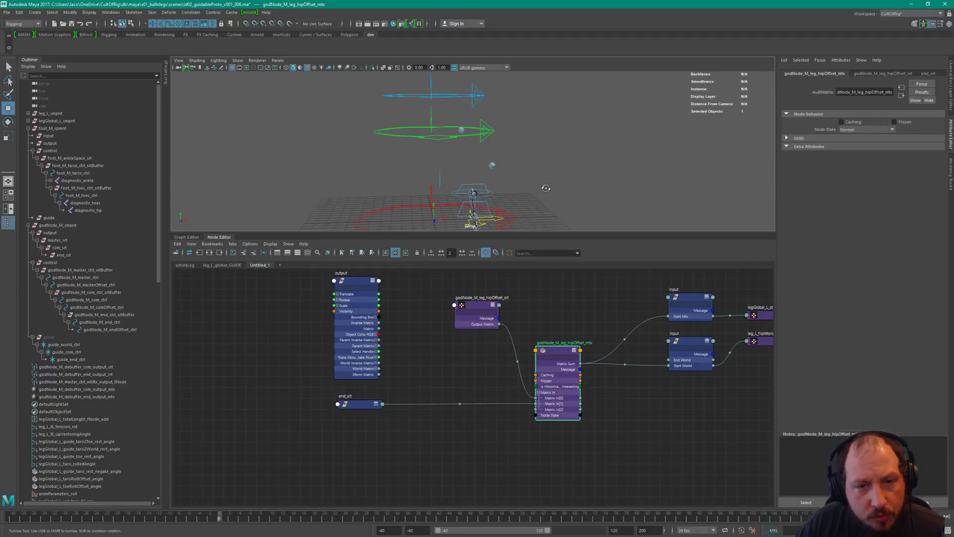
alt+drag(522, 201, 536, 188)
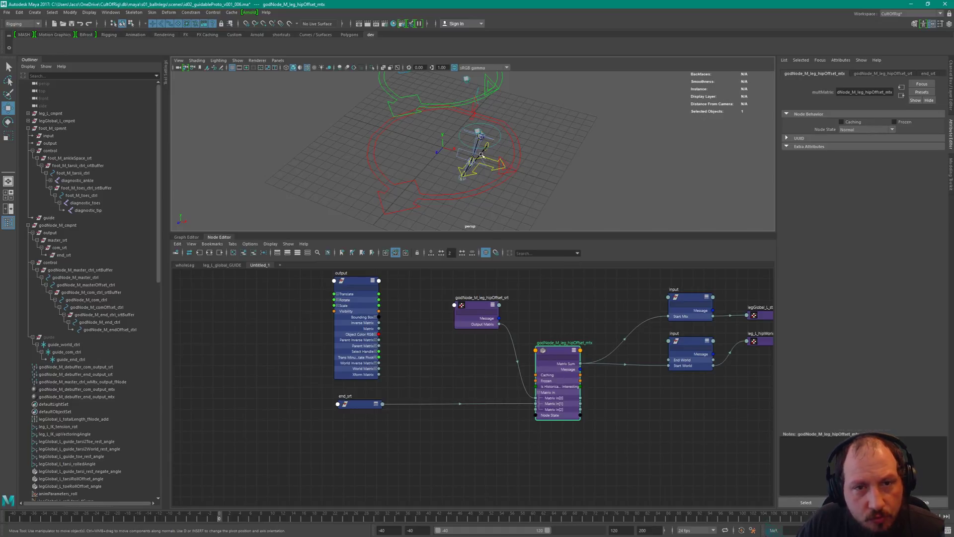
alt+drag(539, 163, 510, 88)
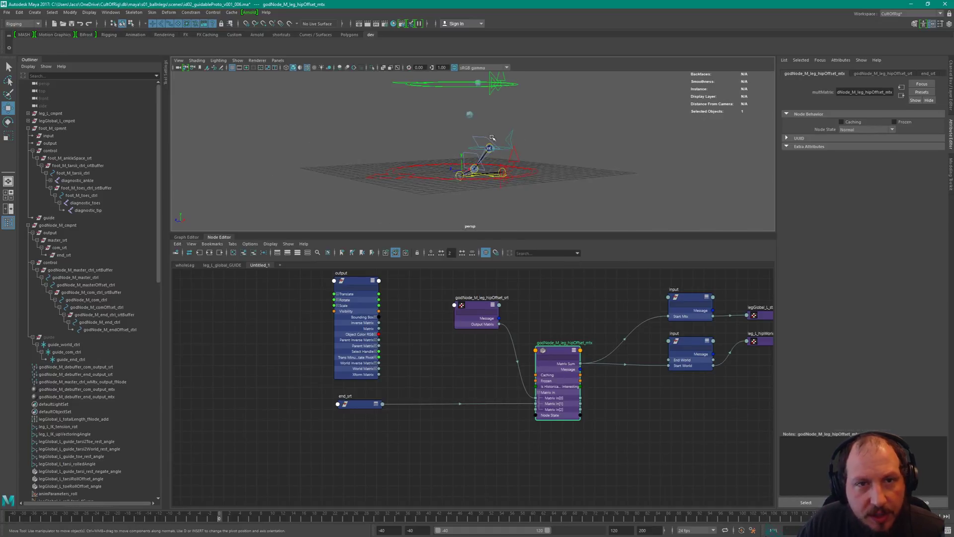
alt+drag(492, 138, 511, 181)
scroll(528, 164, down, 1)
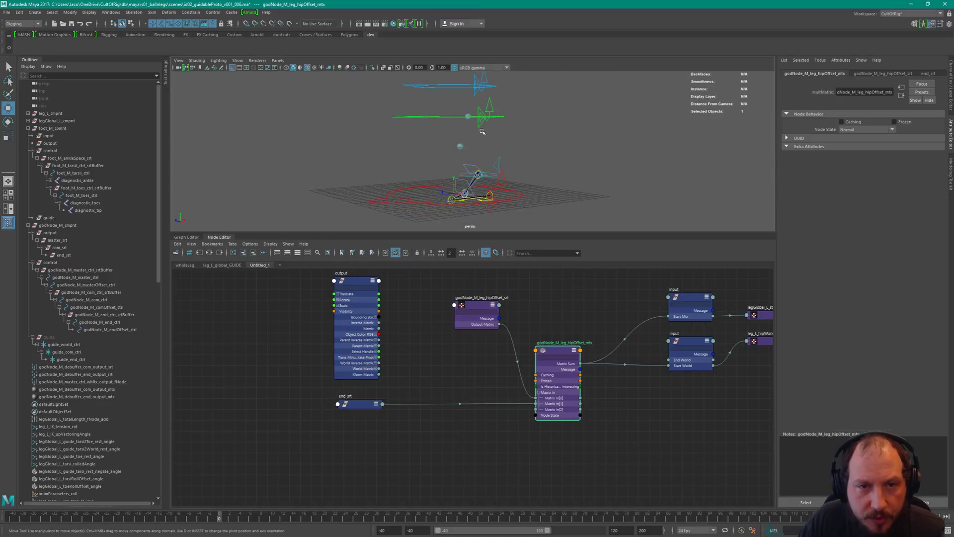
alt+drag(521, 178, 475, 152)
click(502, 147)
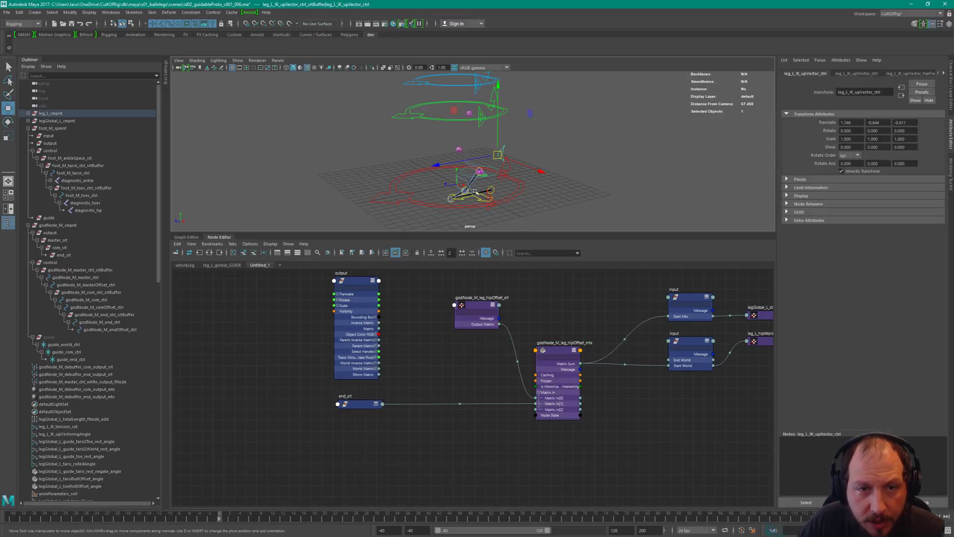
alt+middle_drag(553, 203, 555, 184)
scroll(558, 184, up, 1)
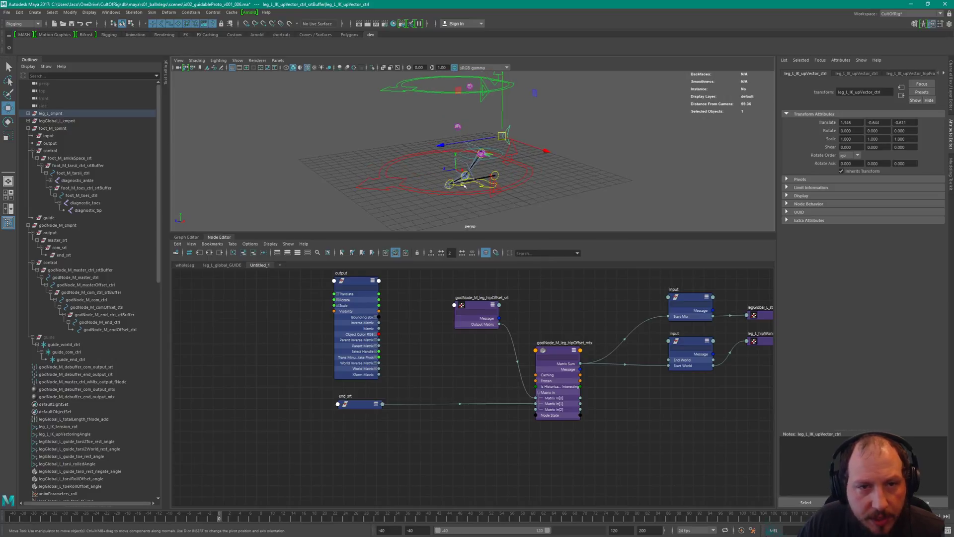
click(497, 186)
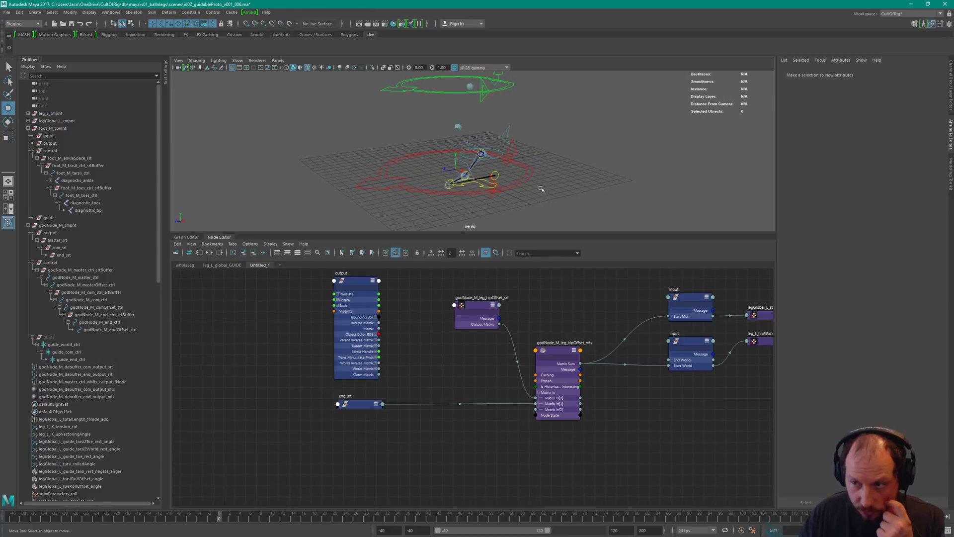
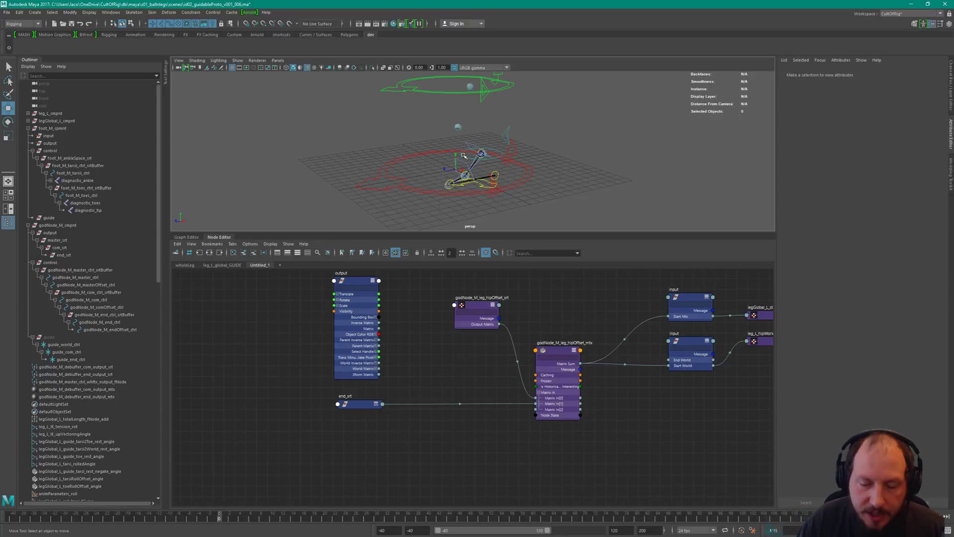
- Inspect the legGlobal guide control and the world ankle control up close and in relation to the godNode controls
click(486, 183)
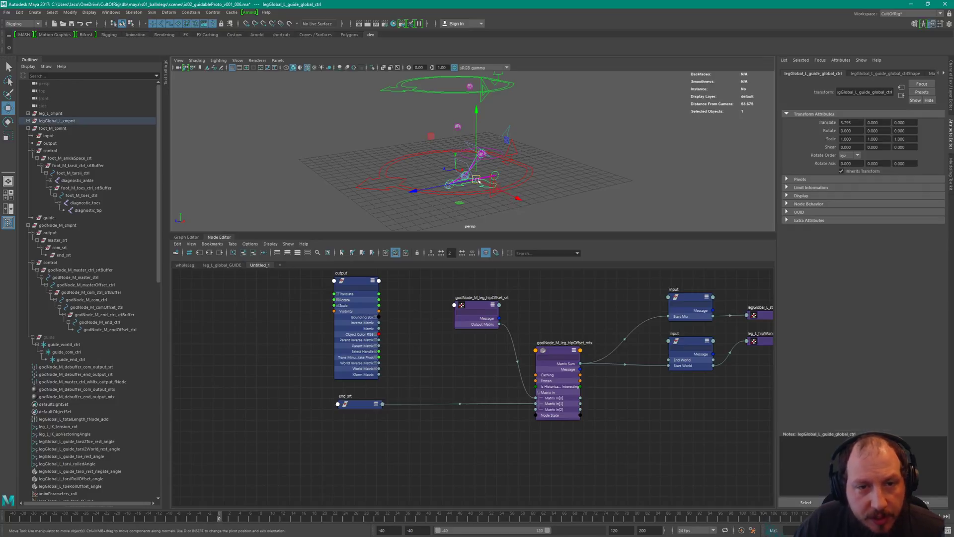
alt+drag(479, 181, 533, 179)
alt+right_drag(532, 179, 631, 189)
alt+drag(507, 158, 496, 158)
alt+right_drag(518, 155, 546, 168)
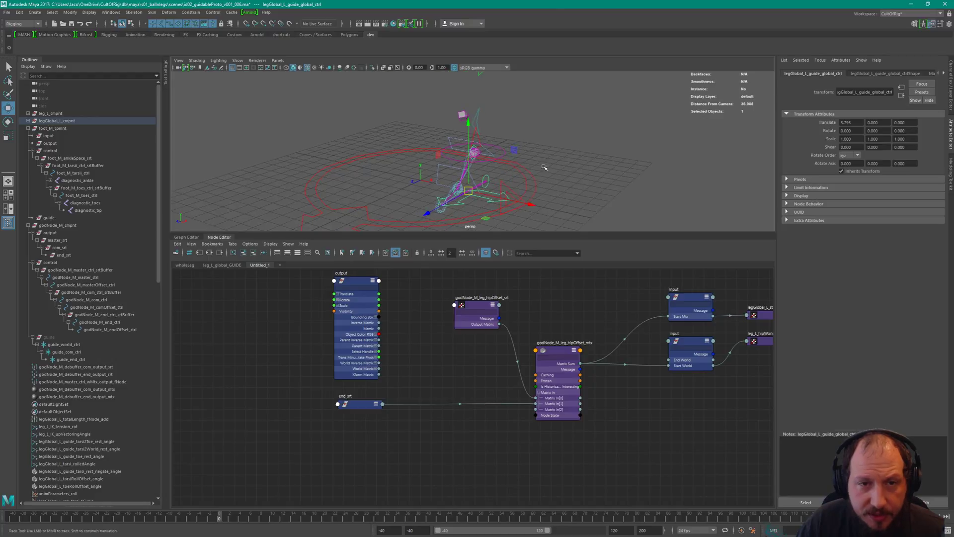
click(498, 149)
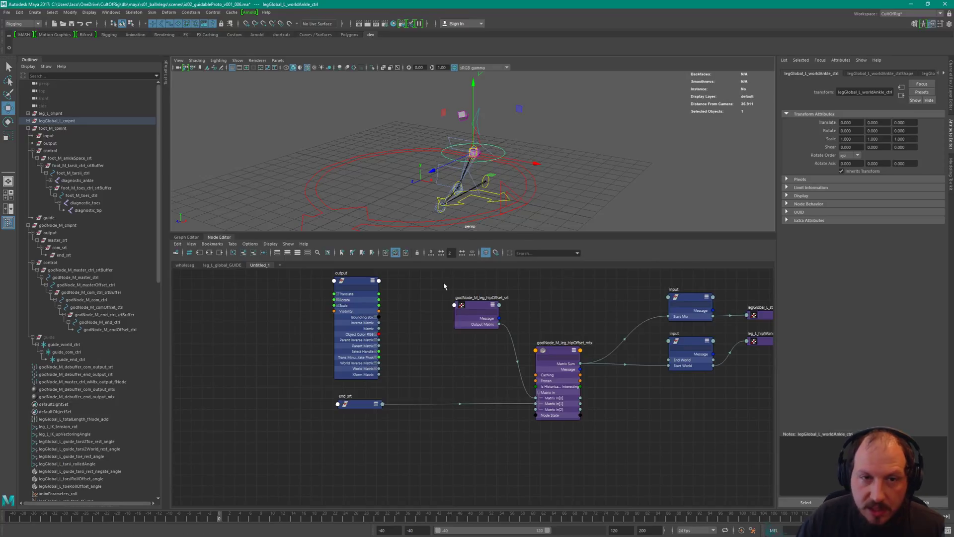
alt+drag(497, 164, 530, 81)
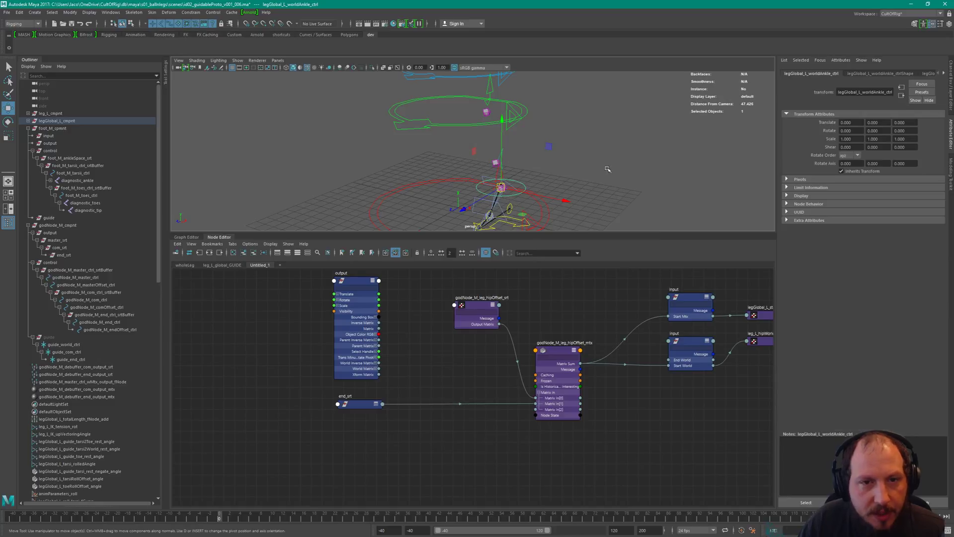
alt+middle_drag(515, 229, 533, 206)
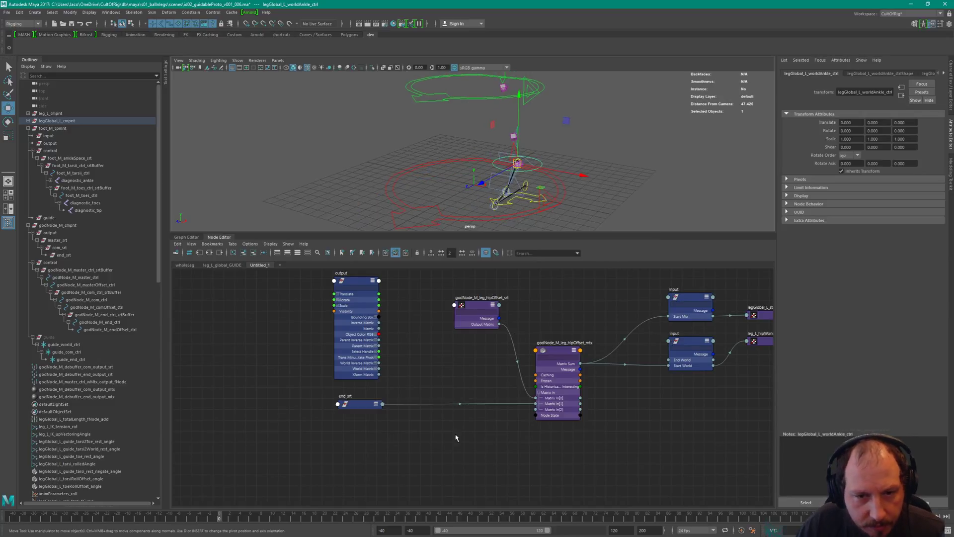
- Check the two hipOffset nodes' connections and move leg_L_cmpnt's input node slightly up, closer to the other input node
drag(491, 293, 557, 383)
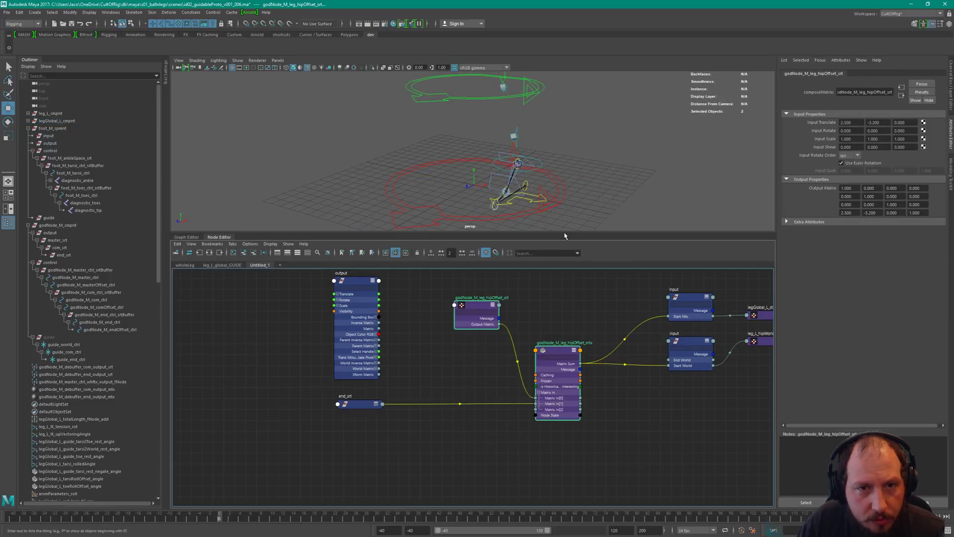
key(a)
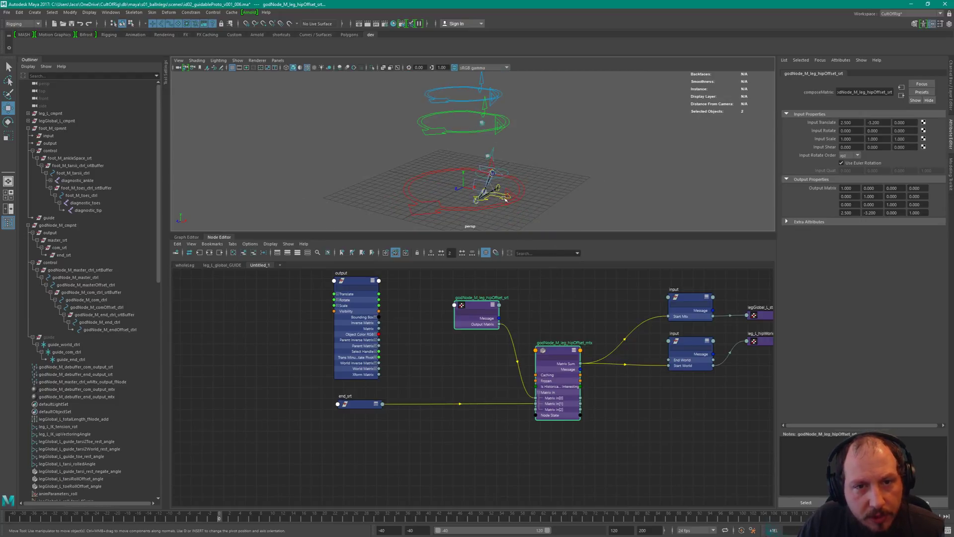
alt+middle_drag(685, 350, 507, 356)
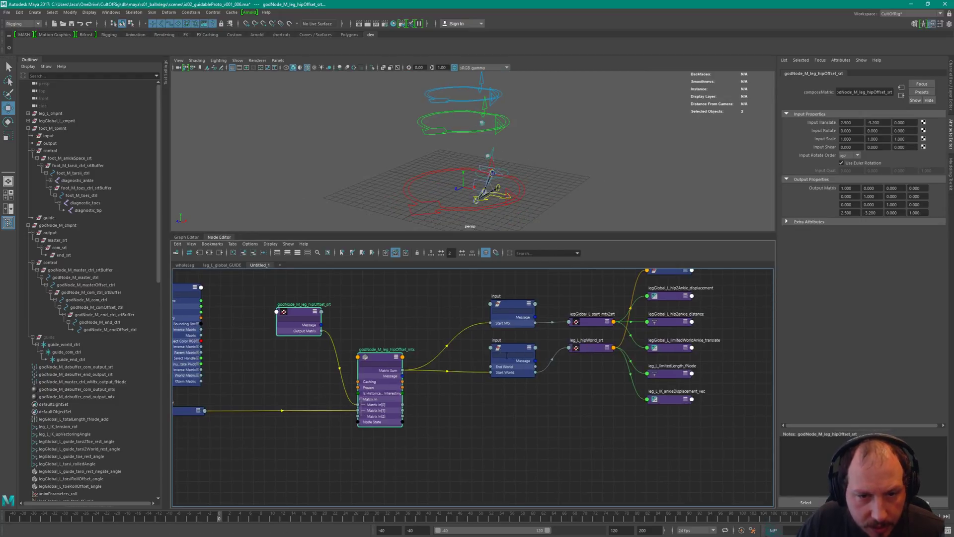
click(524, 350)
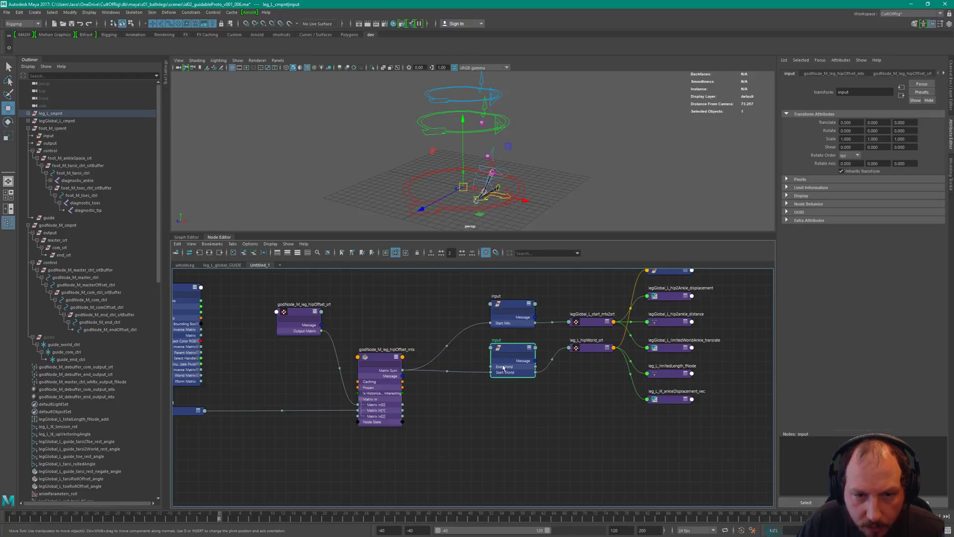
drag(518, 348, 517, 343)
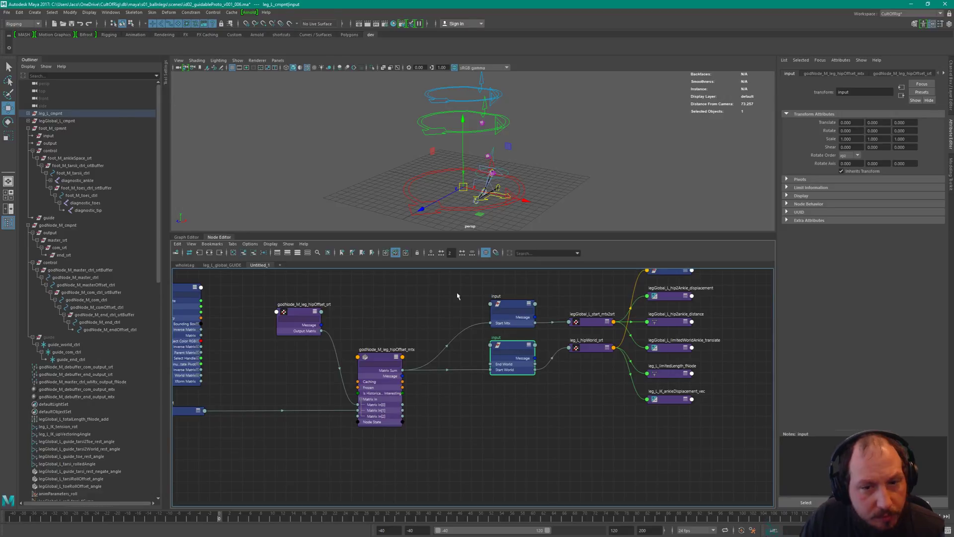
- Expand leg_L_cmpnt's hierarchy in the Outliner and shift its input node slightly right in the node graph
click(29, 113)
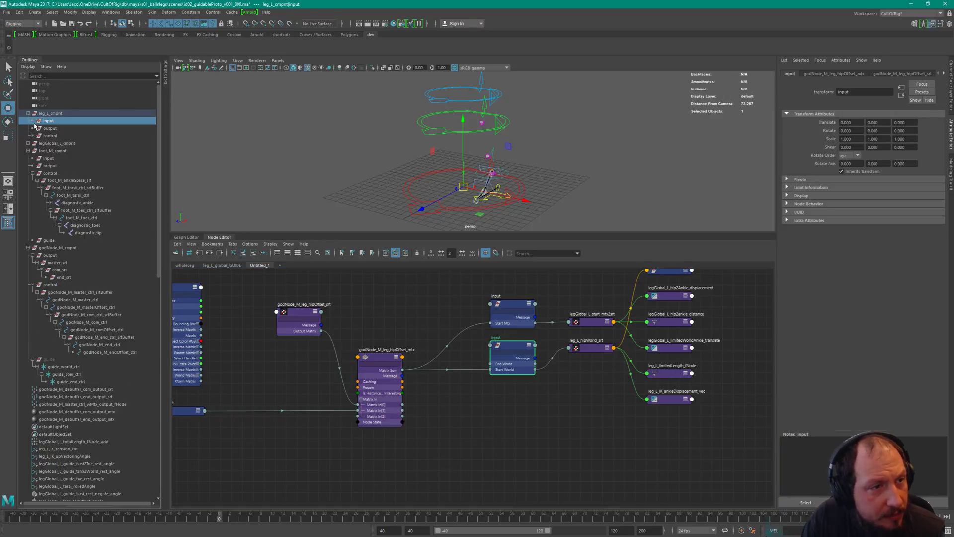
alt+middle_drag(547, 383, 488, 402)
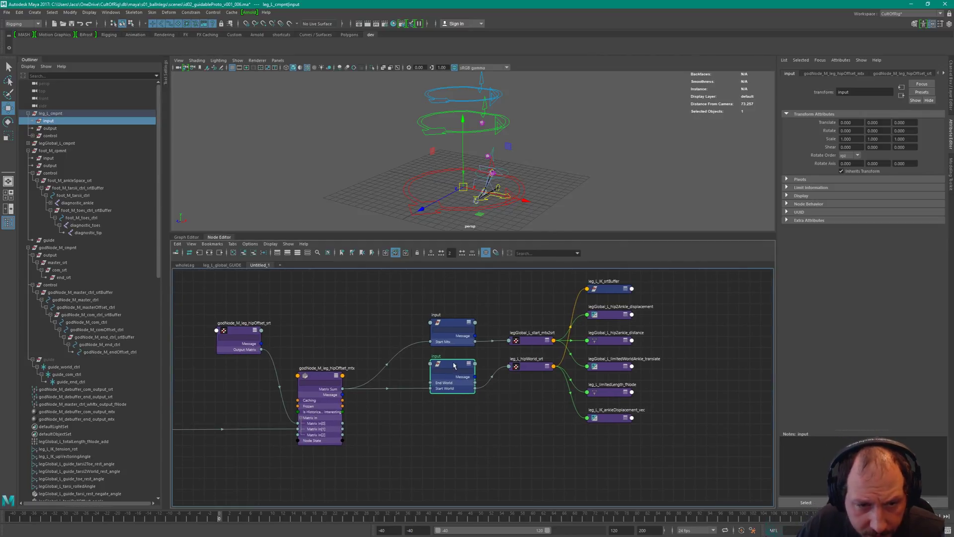
drag(453, 365, 455, 365)
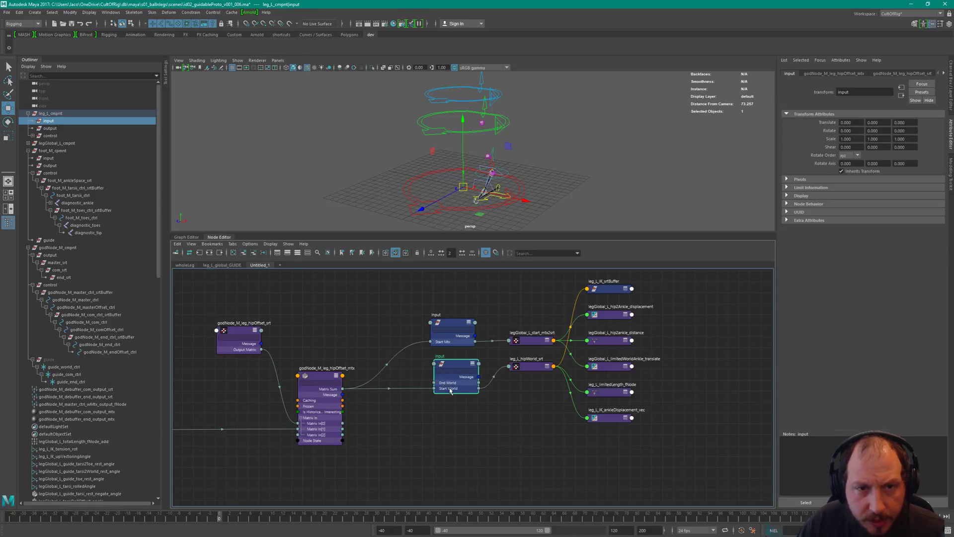
- Examine legGlobal_L_worldAnkle_ctrl and its srtBuffer parent within legGlobal_L_cmpnt's control hierarchy, and clear the selection
click(622, 152)
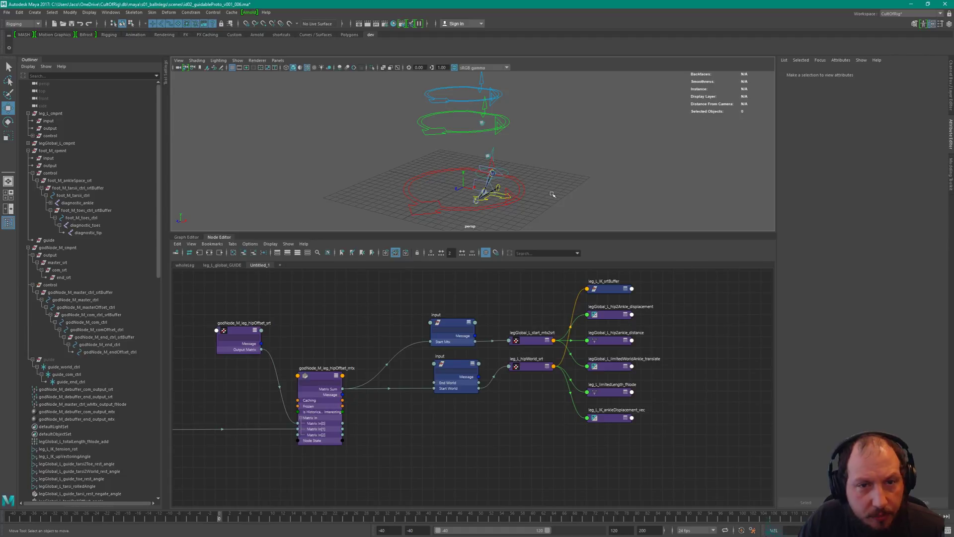
click(510, 172)
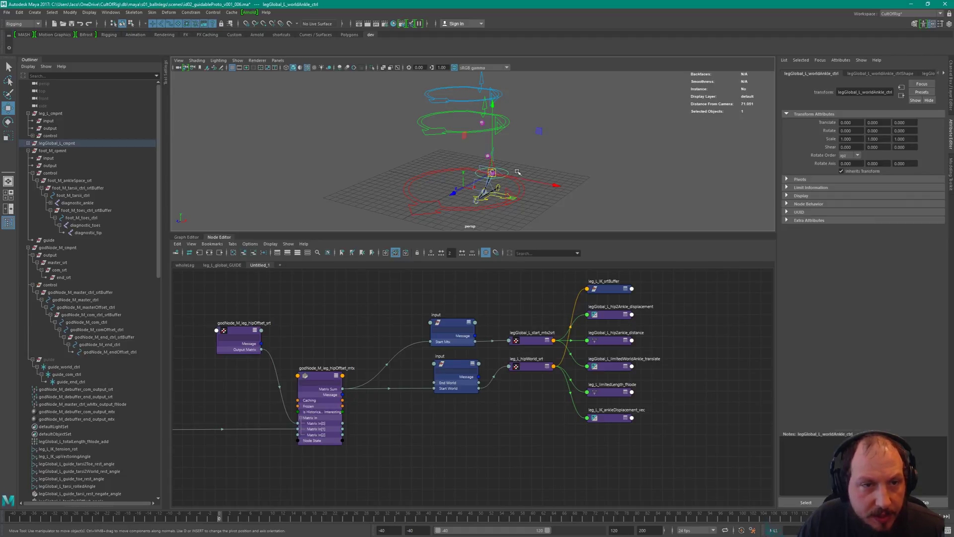
key(r)
click(29, 143)
click(33, 165)
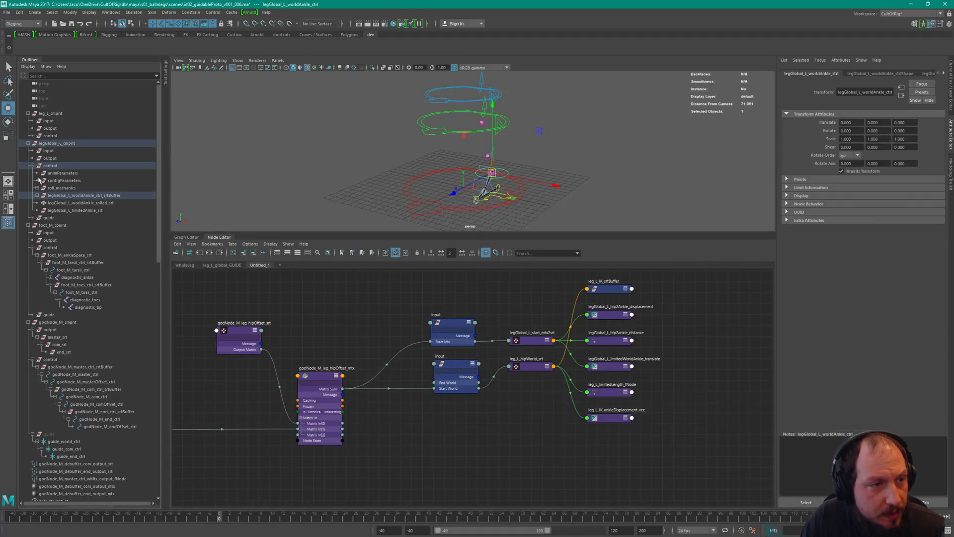
click(37, 195)
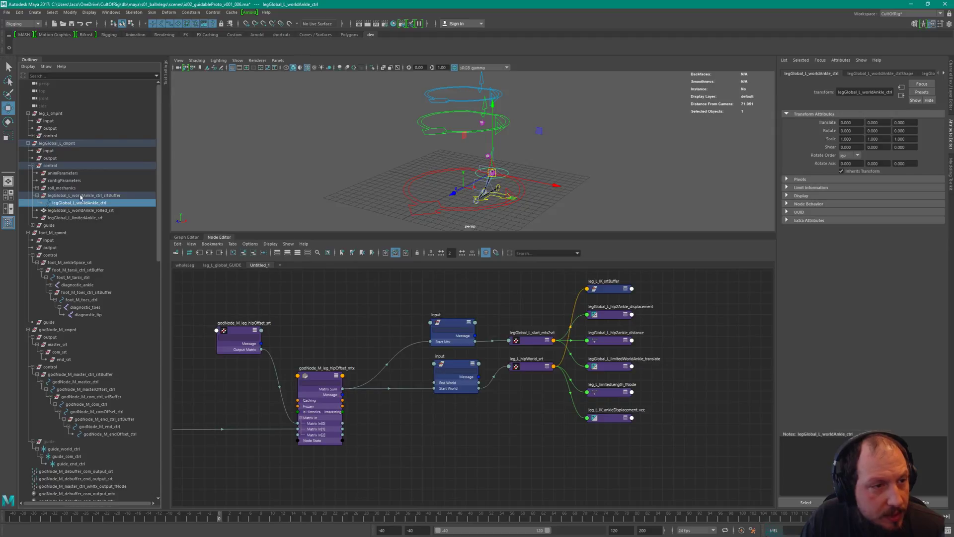
click(83, 196)
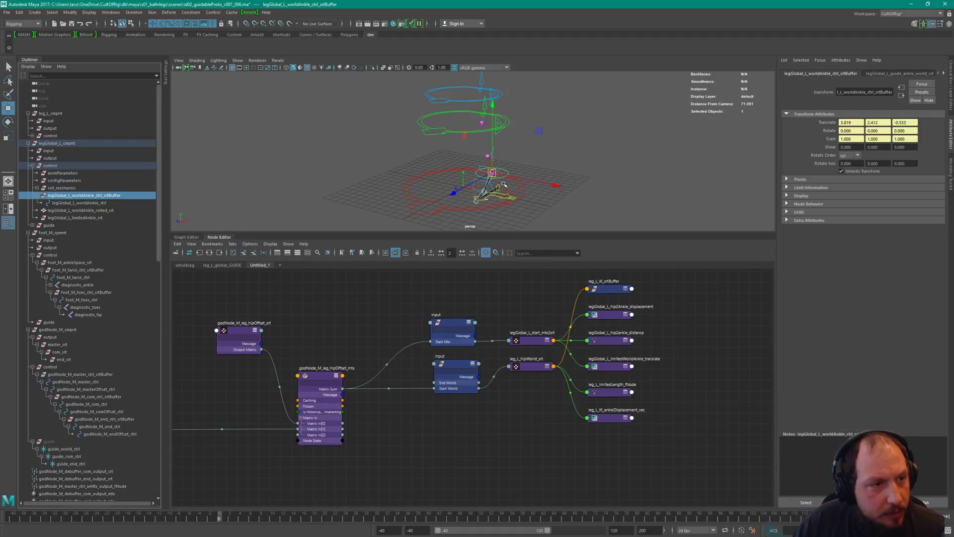
click(615, 142)
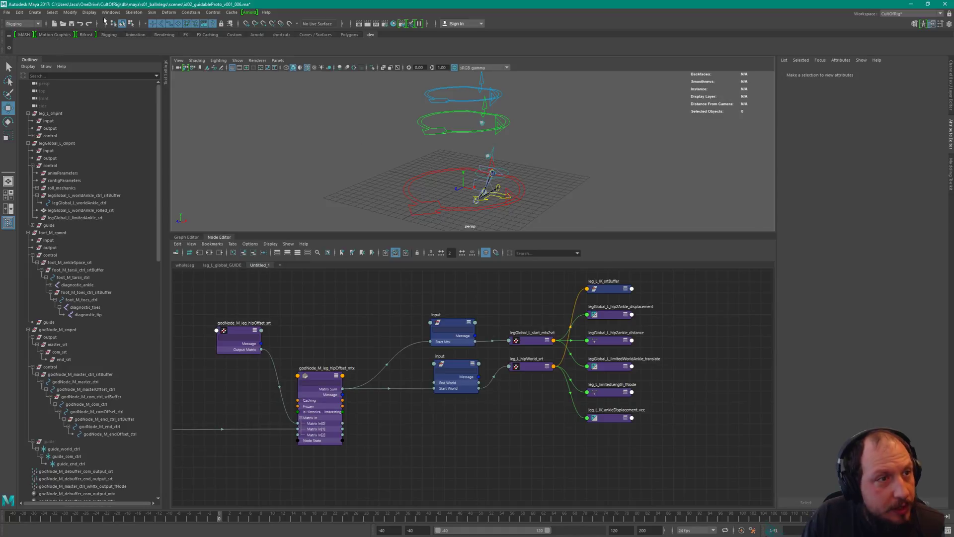
- Create a locator at the world origin
click(35, 12)
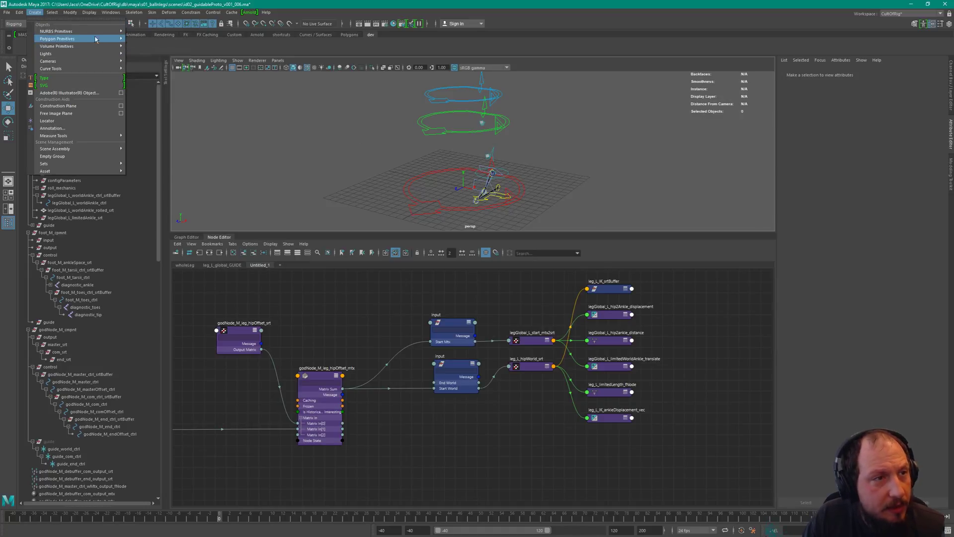
mouse_move(78, 46)
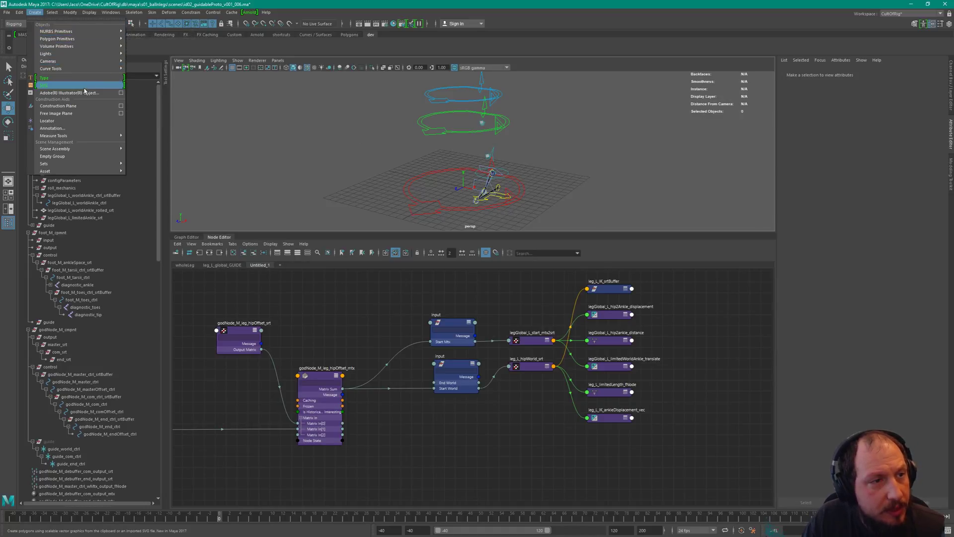
click(70, 120)
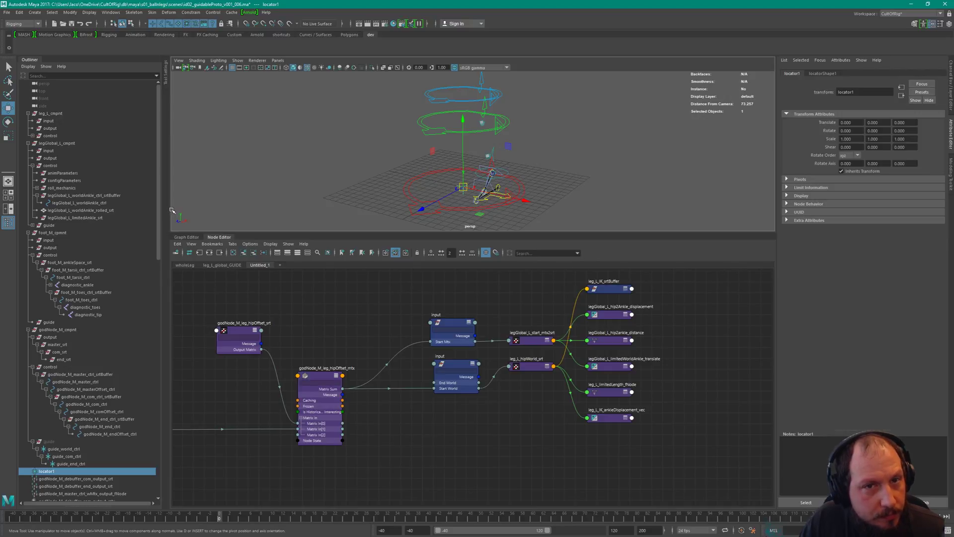
- Inspect godNode_M_com_ctrl, try moving godNode_M_master_ctrl a short distance, and undo the move
mouse_move(489, 104)
alt+mouse_down()
mouse_move(491, 92)
mouse_move(492, 119)
alt+mouse_up()
click(492, 119)
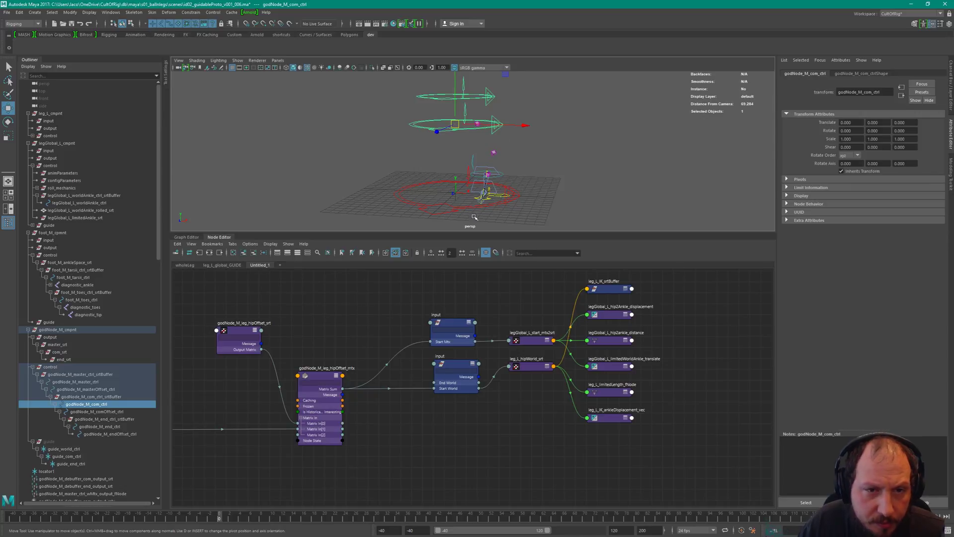
click(493, 207)
mouse_move(455, 195)
mouse_down()
mouse_move(460, 215)
mouse_move(441, 198)
mouse_up()
key(ctrl+z)
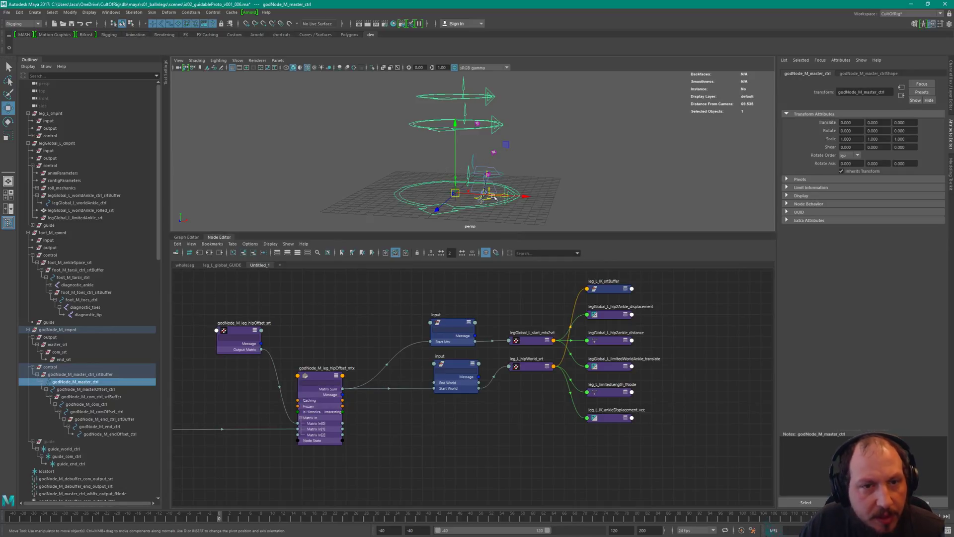
- Try rotating godNode_M_master_ctrl about Y and moving it away from the origin to test the leg, and undo both changes
alt+drag(493, 199, 479, 200)
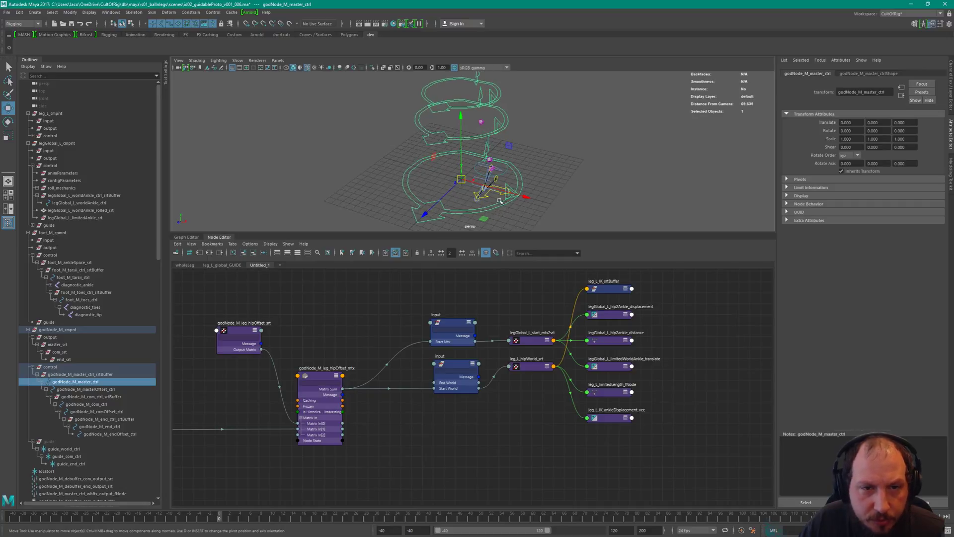
alt+middle_drag(537, 172, 607, 155)
alt+right_drag(607, 155, 553, 178)
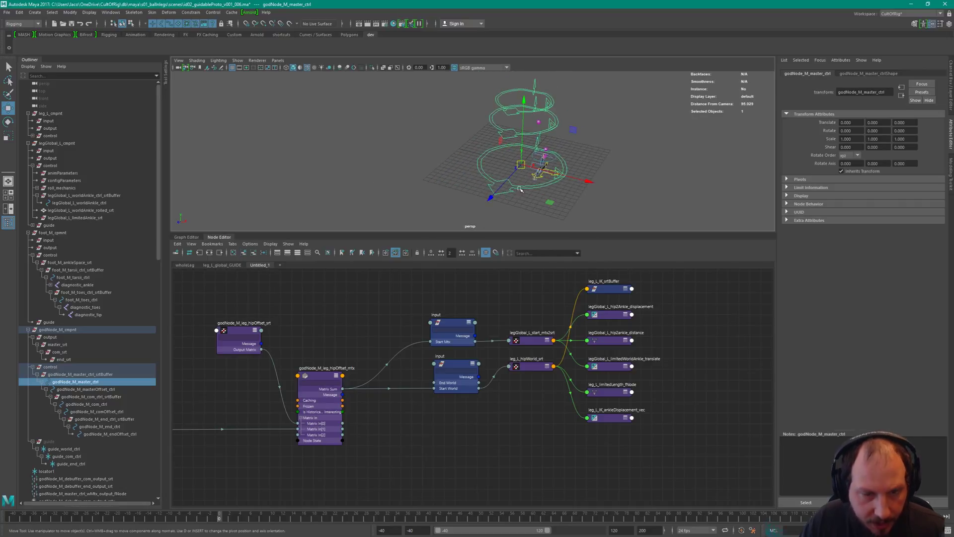
key(e)
drag(543, 208, 505, 200)
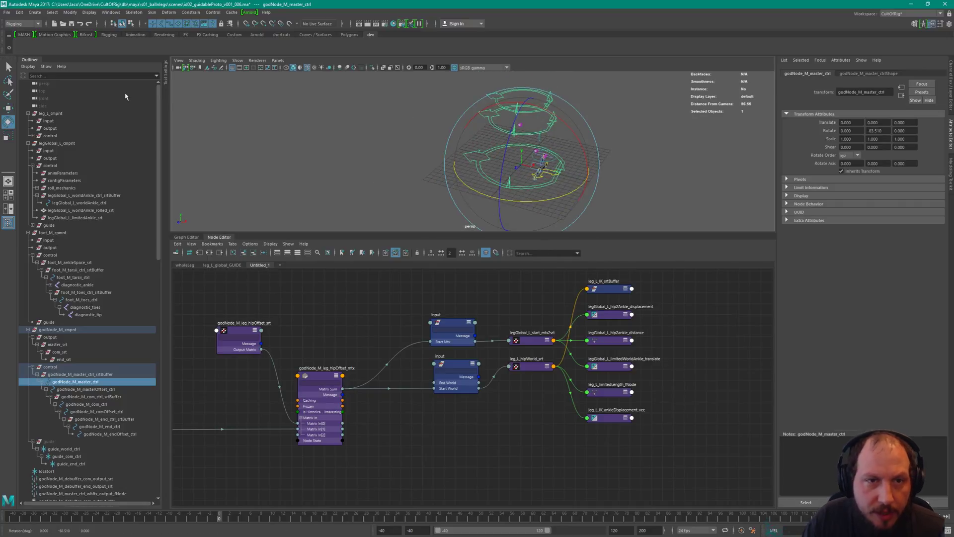
key(w)
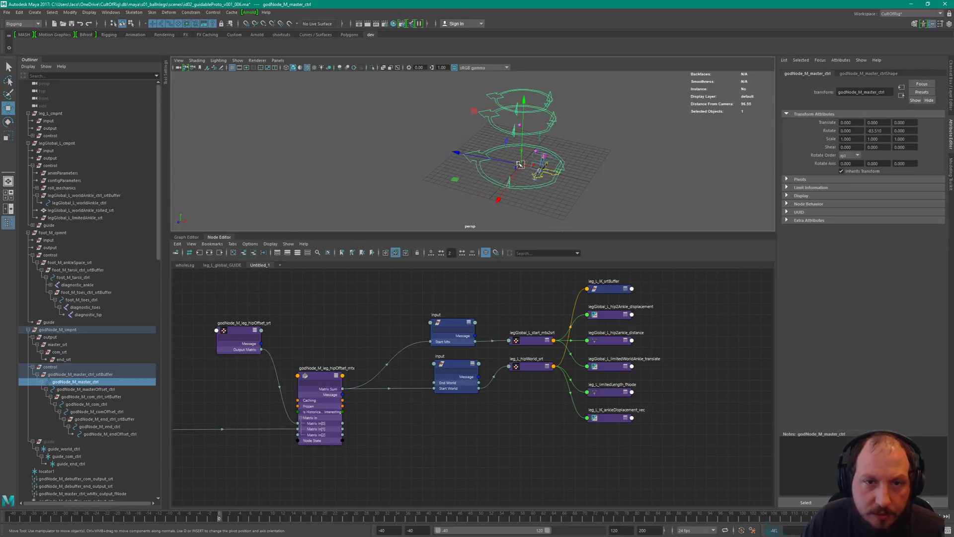
drag(519, 166, 417, 156)
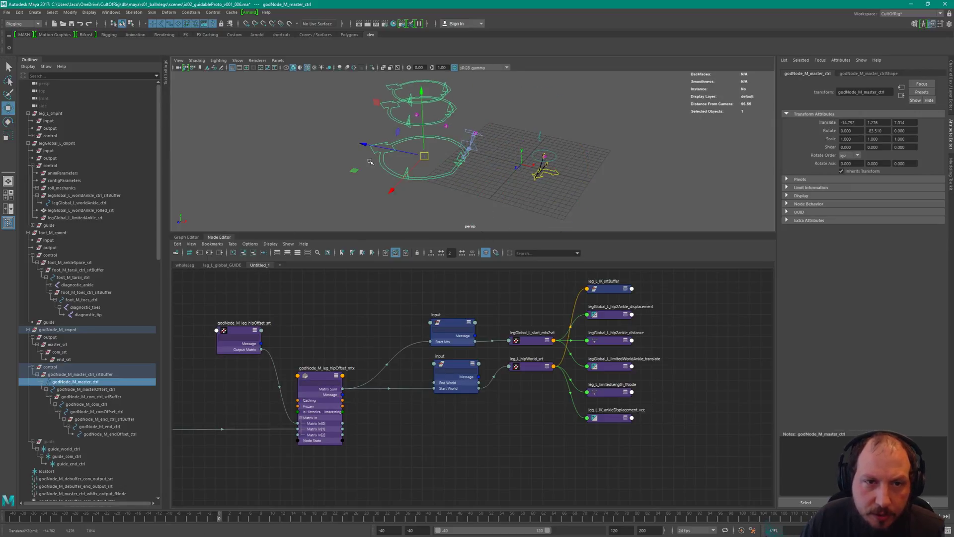
key(ctrl+z)
key(ctrl+z)
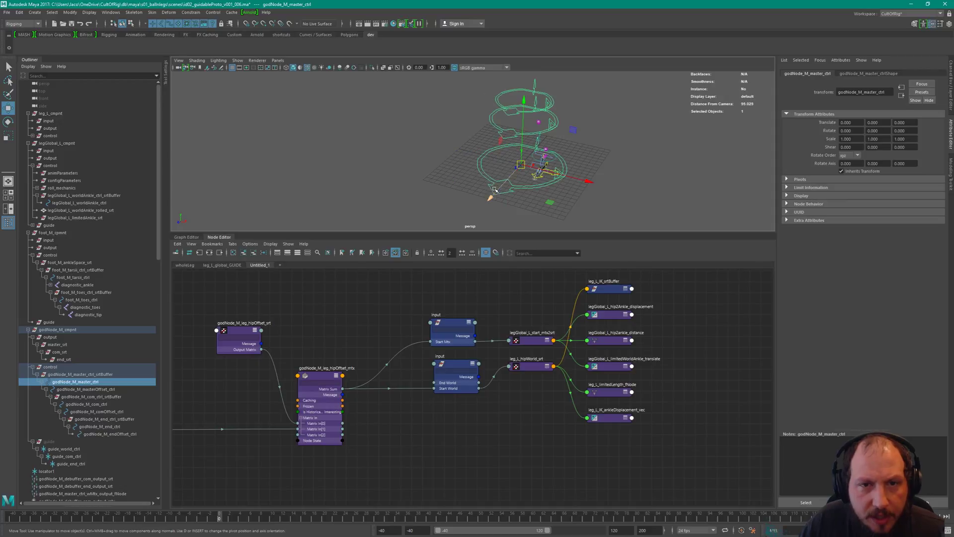
- Examine leg_L_IK_upVector_ctrl from several angles and compare it with godNode_M_master_ctrl
alt+drag(582, 123, 546, 110)
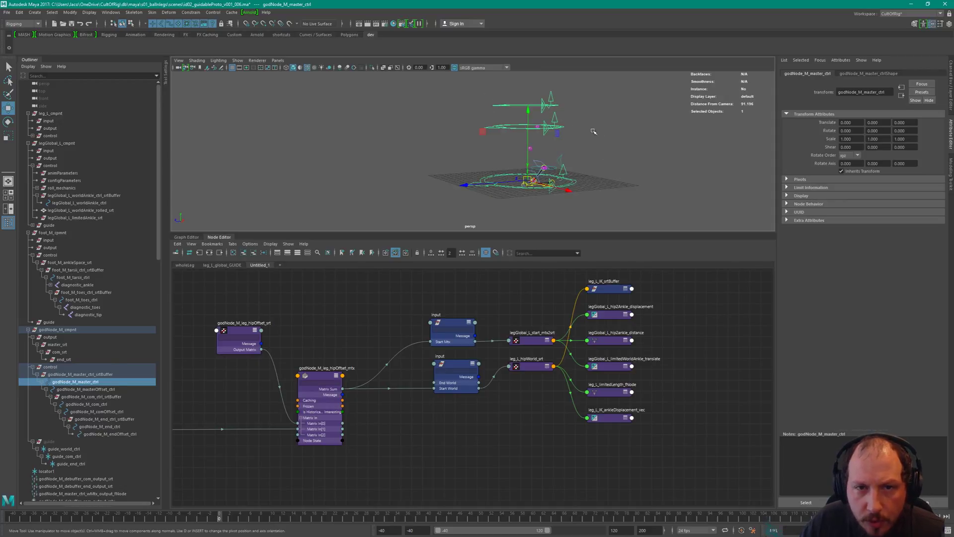
click(572, 145)
click(554, 155)
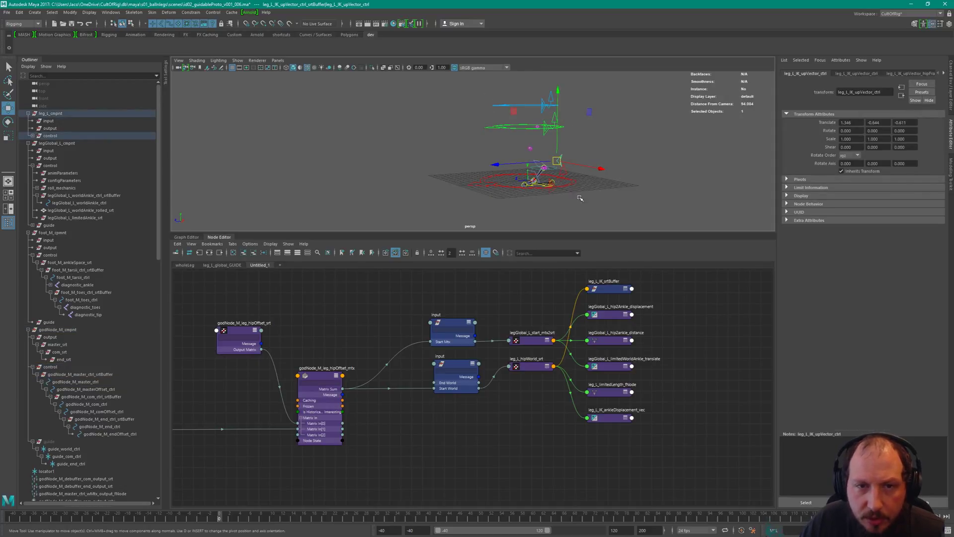
alt+drag(600, 143, 630, 165)
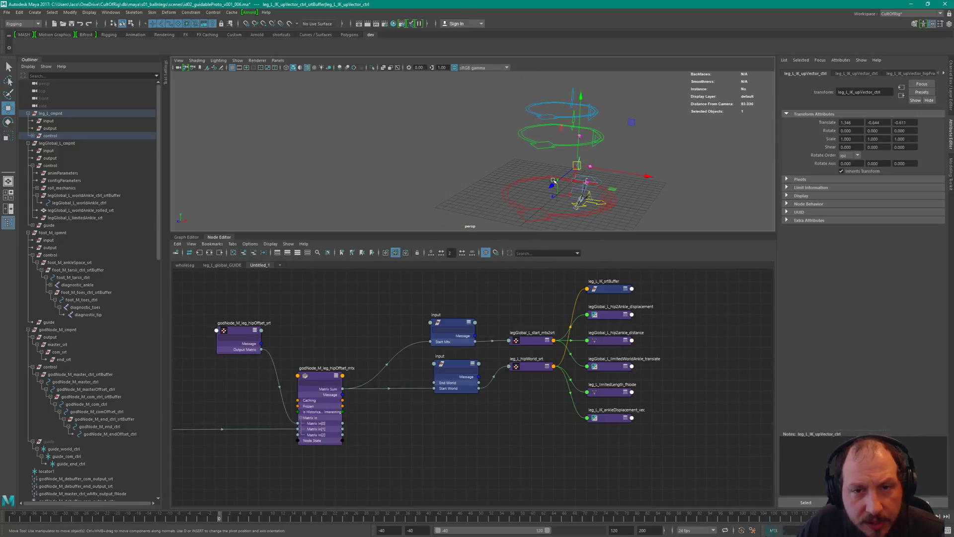
click(542, 221)
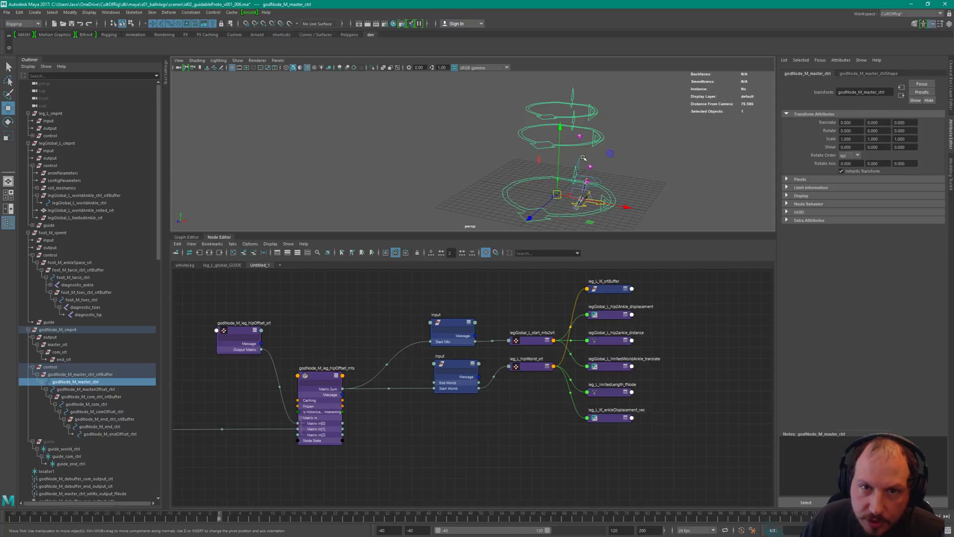
- Try tilting godNode_M_com_ctrl about -25 degrees in X, and undo the rotation and the earlier locator creation
click(556, 150)
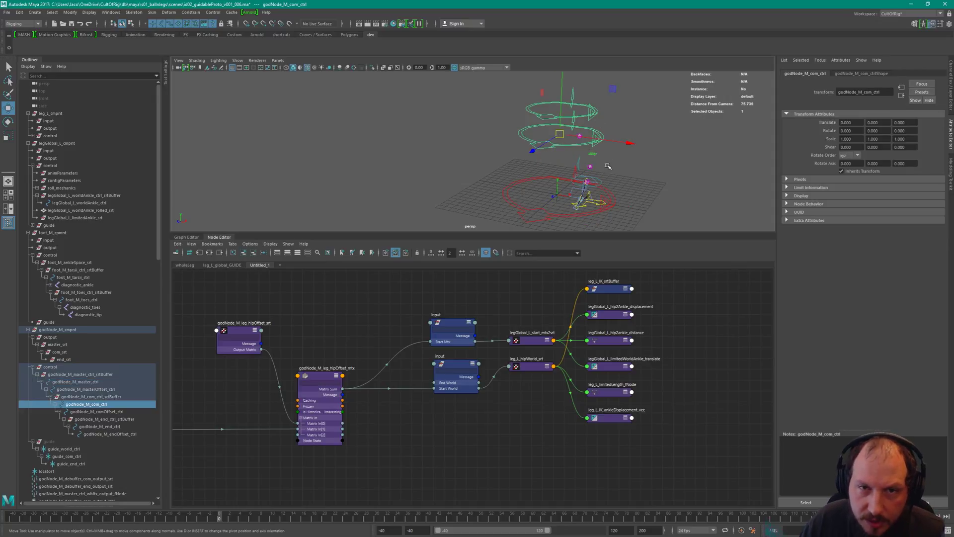
key(e)
drag(547, 149, 490, 180)
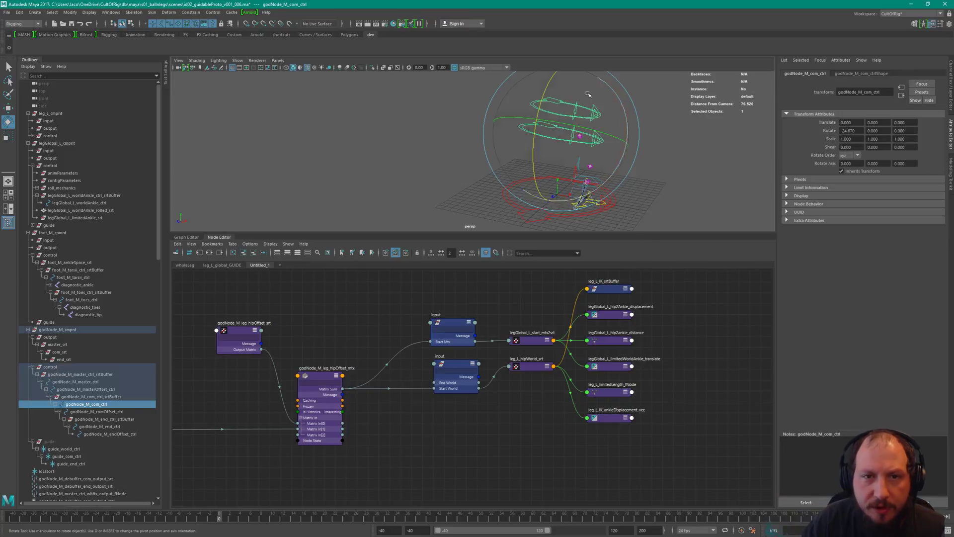
key(ctrl+z)
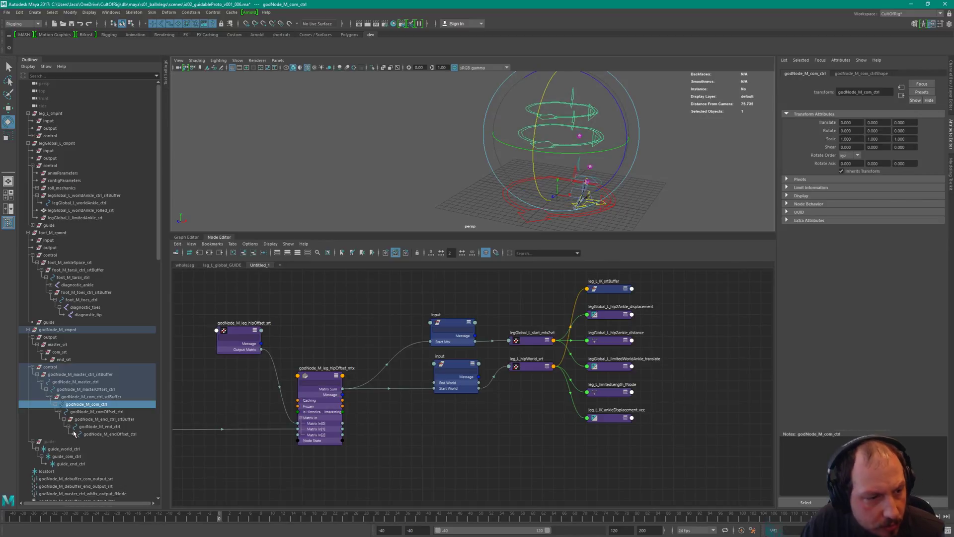
key(ctrl+z)
key(ctrl+z)
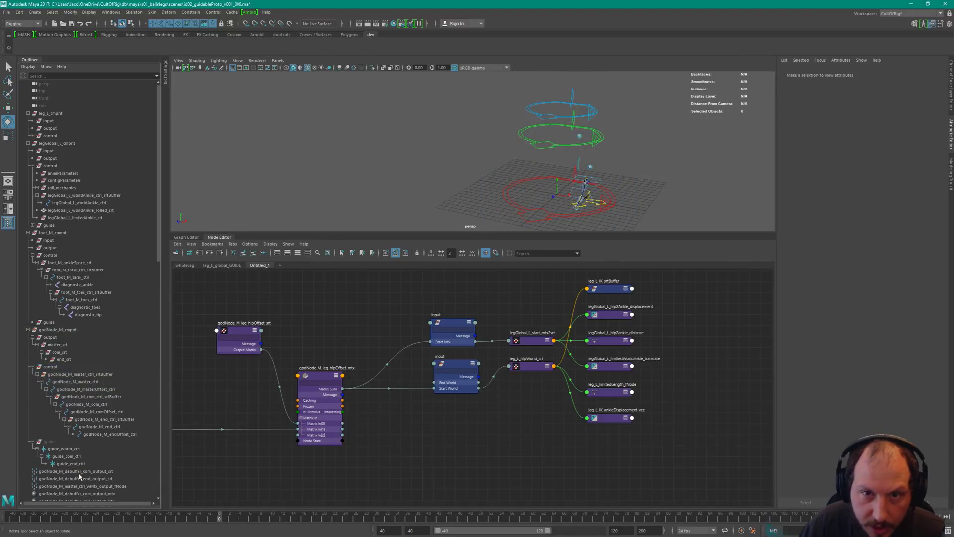
- Add godNode_M_masterOffset_ctrl to the node graph below the godNode_M_leg_hipOffset_mtx node
click(528, 219)
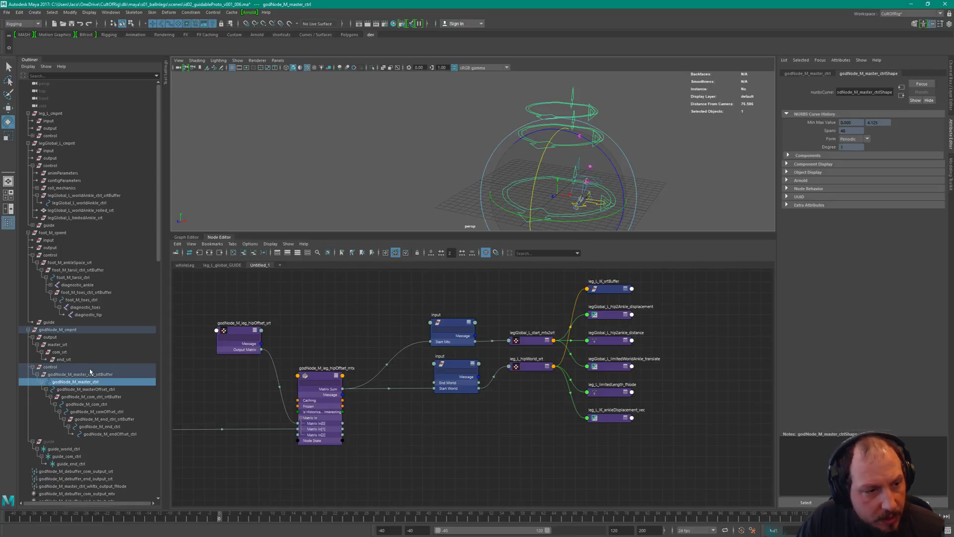
click(91, 389)
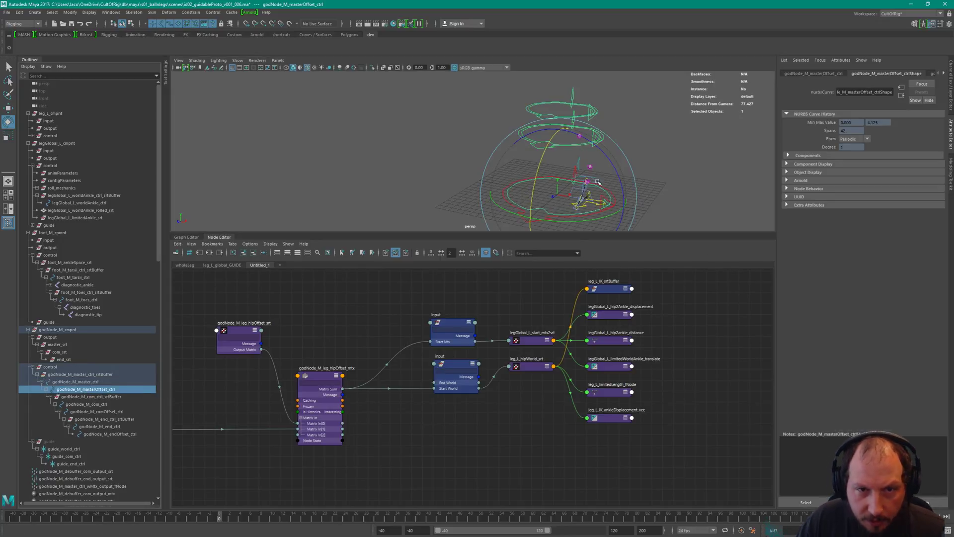
alt+right_drag(553, 180, 437, 196)
alt+middle_drag(437, 196, 522, 167)
key(a)
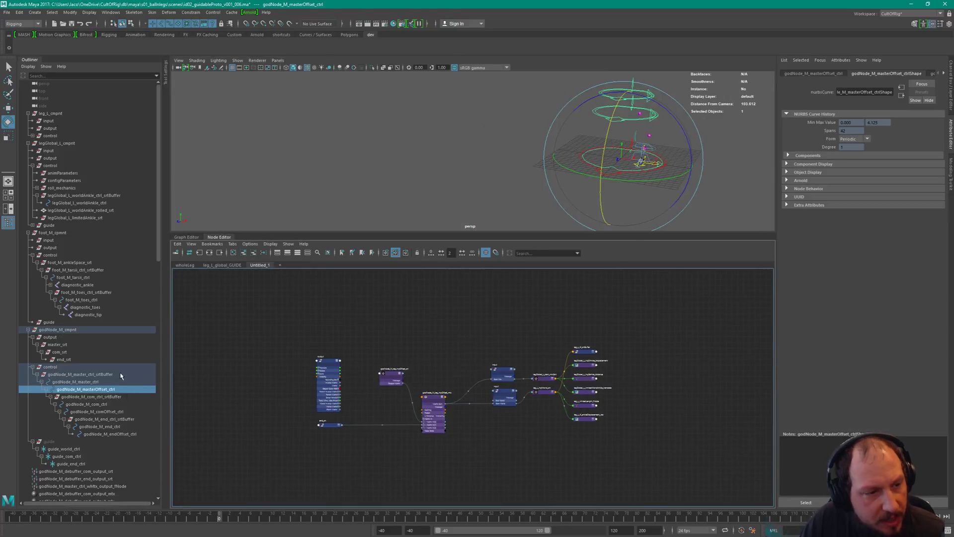
middle_drag(89, 393, 509, 461)
scroll(481, 444, up, 5)
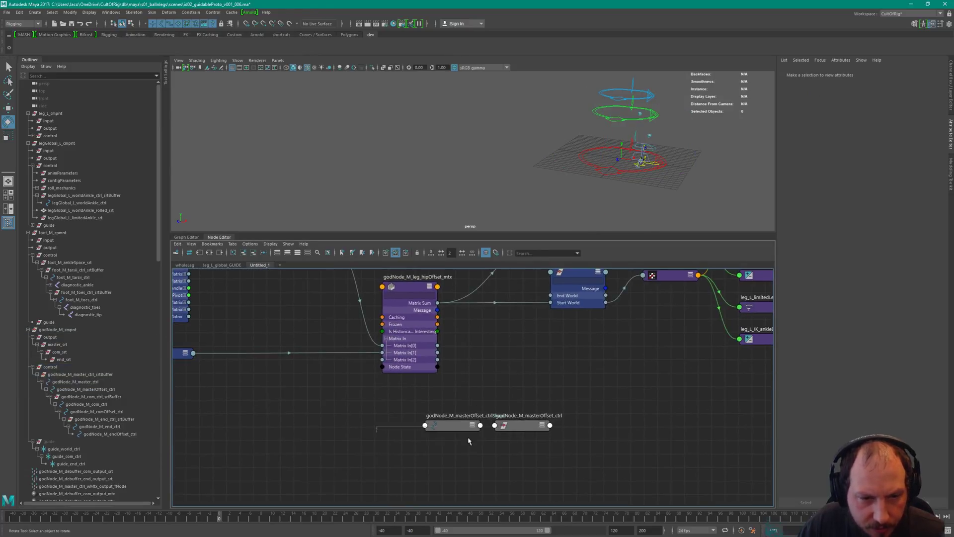
- Remove the masterOffset shape node from the graph, set the Node Editor to No Shapes, and place godNode_M_masterOffset_ctrl beneath godNode_M_leg_hipOffset_mtx
click(458, 428)
key(Delete)
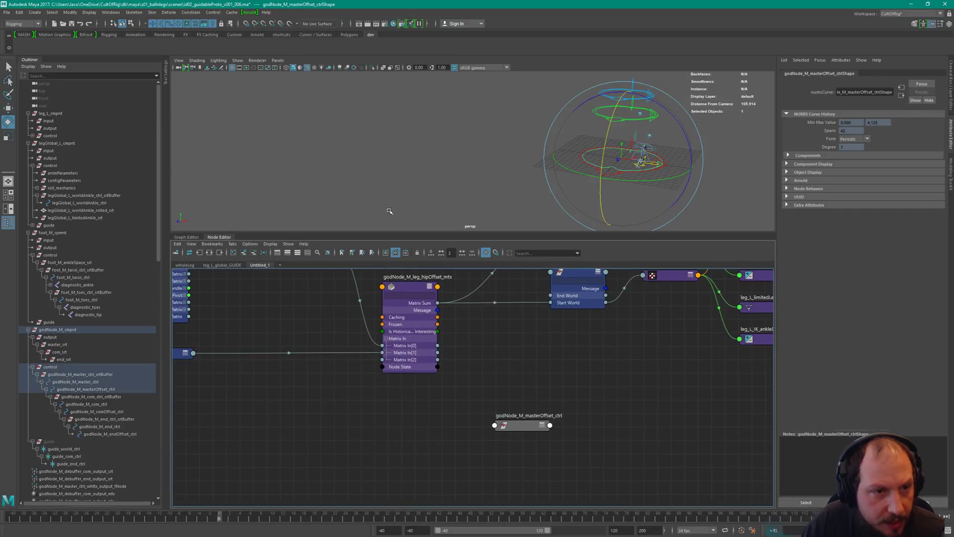
click(549, 413)
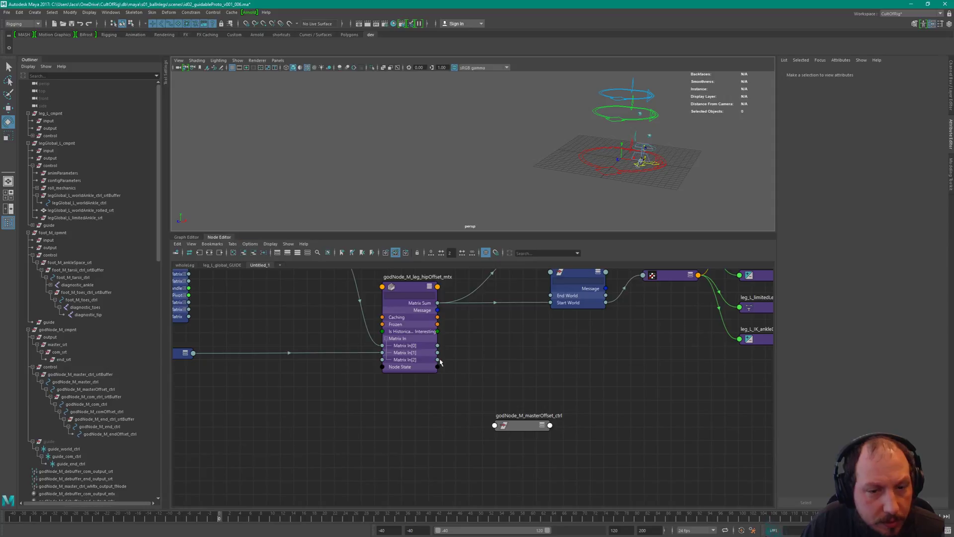
click(270, 243)
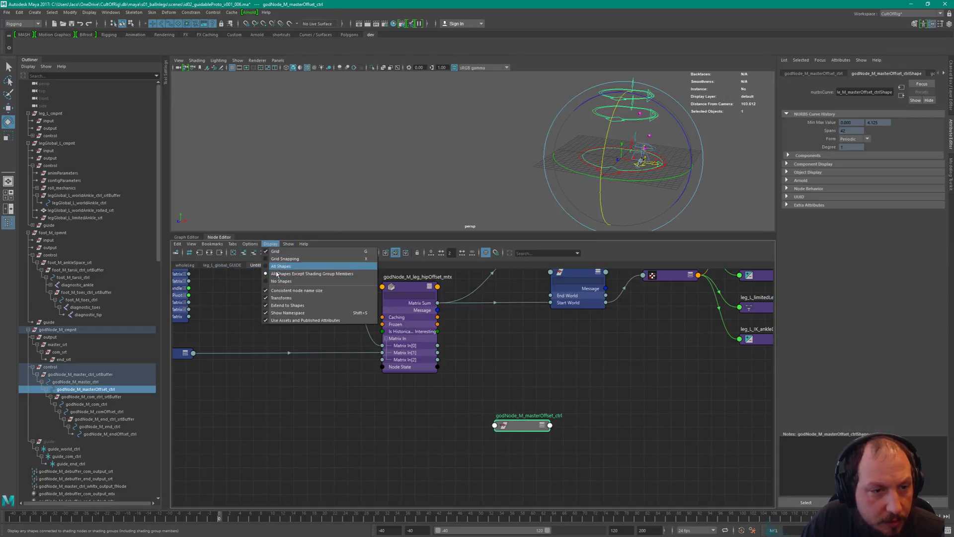
click(270, 284)
drag(507, 417, 409, 412)
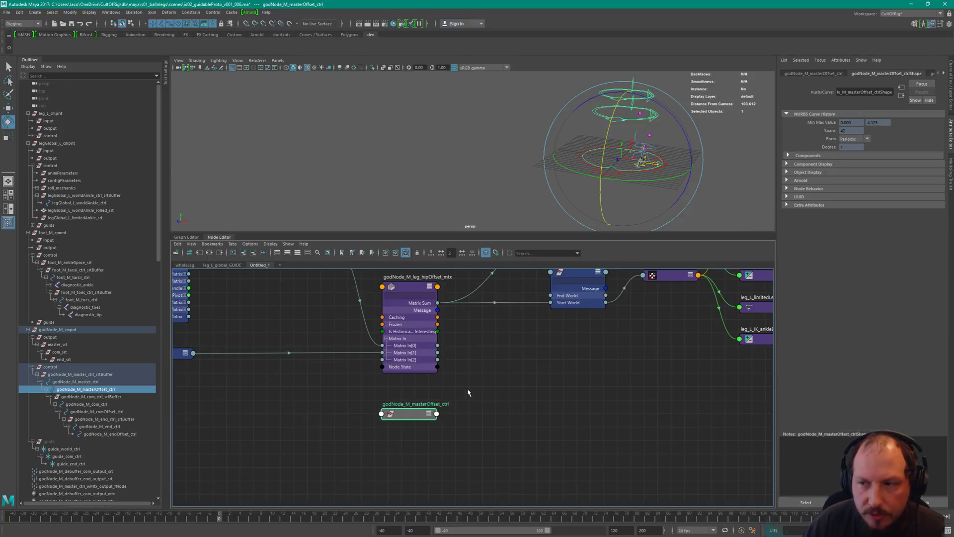
scroll(465, 390, down, 2)
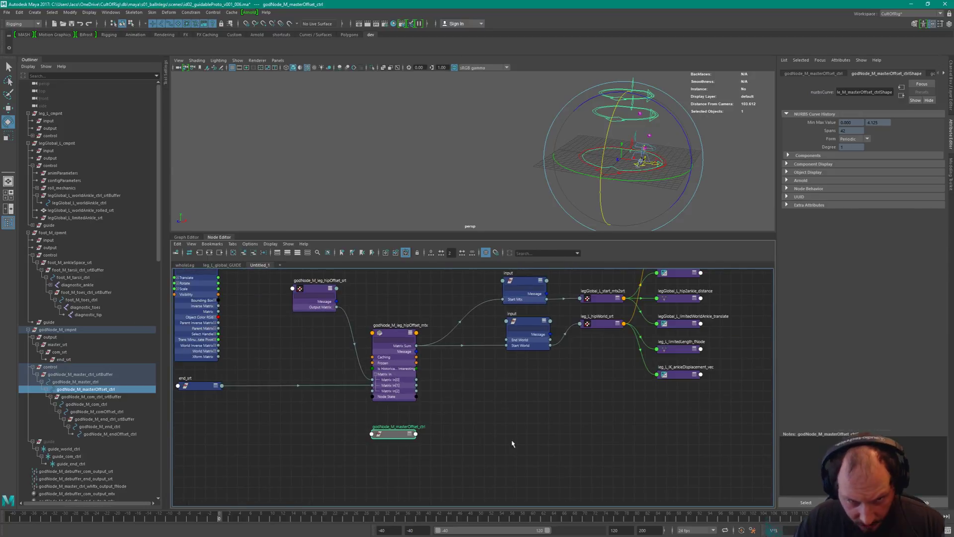
- Connect the World Matrix of godNode_M_masterOffset_ctrl to End World on the leg_L_cmpnt input node, and collapse the control's node
click(249, 245)
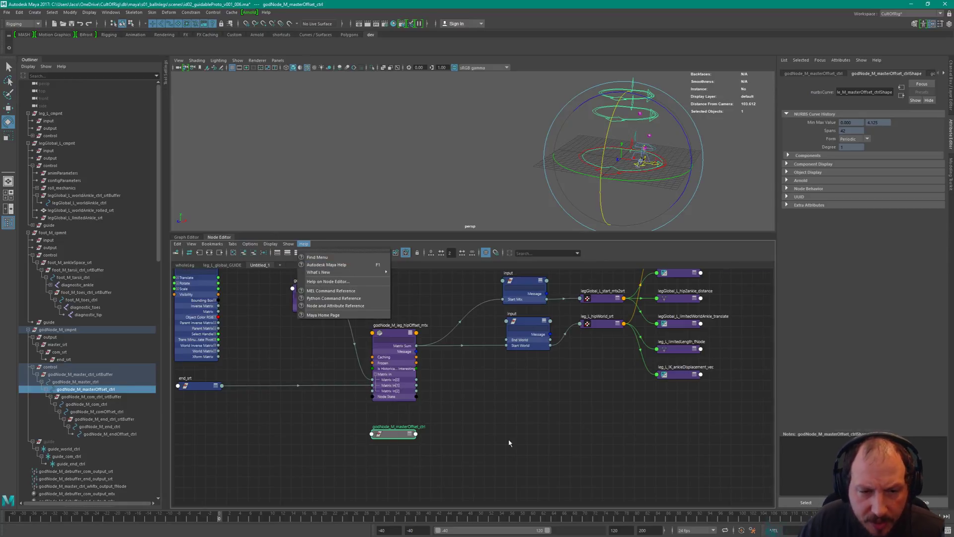
click(422, 413)
click(410, 433)
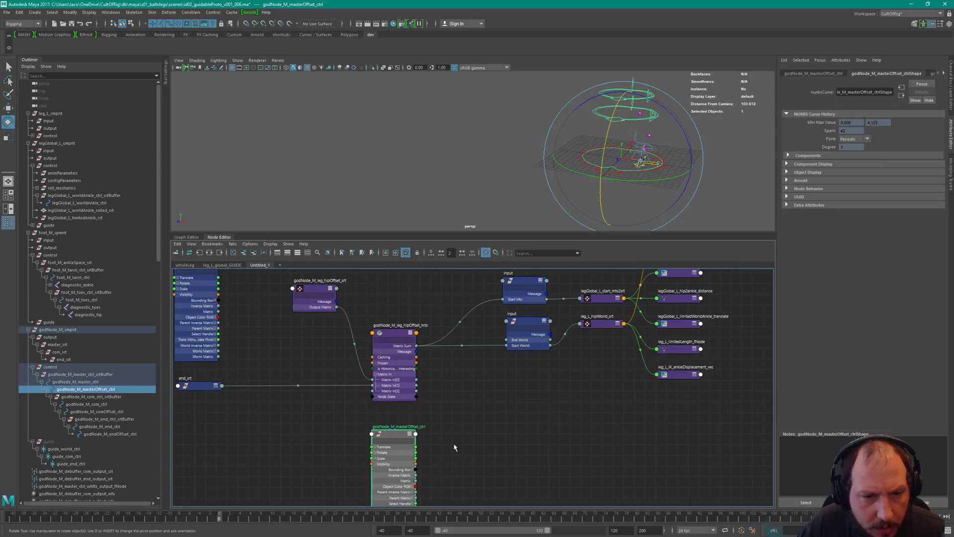
middle_drag(422, 402, 416, 353)
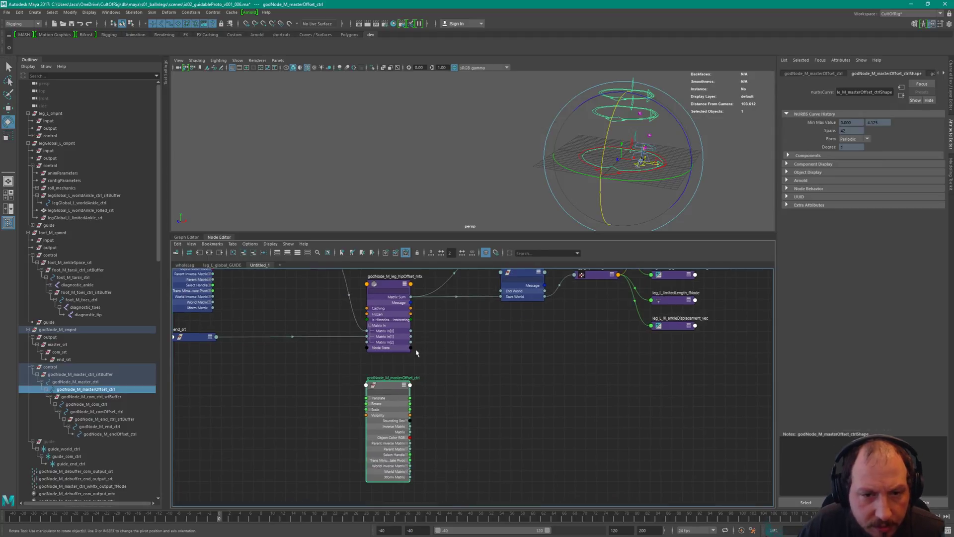
click(410, 472)
drag(411, 476, 502, 296)
key(1)
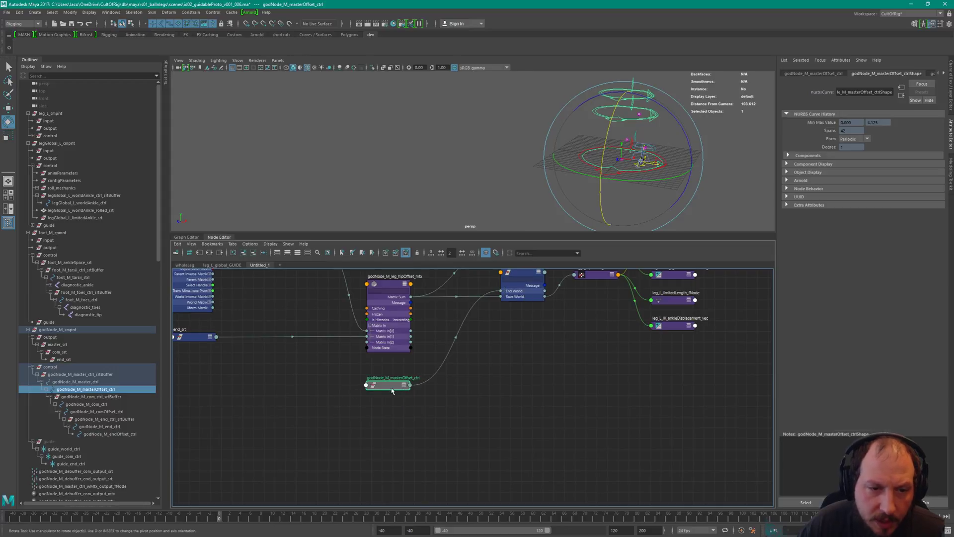
- Move the end_srt node closer to godNode_M_leg_hipOffset_mtx to tidy the graph
alt+middle_drag(648, 152, 597, 178)
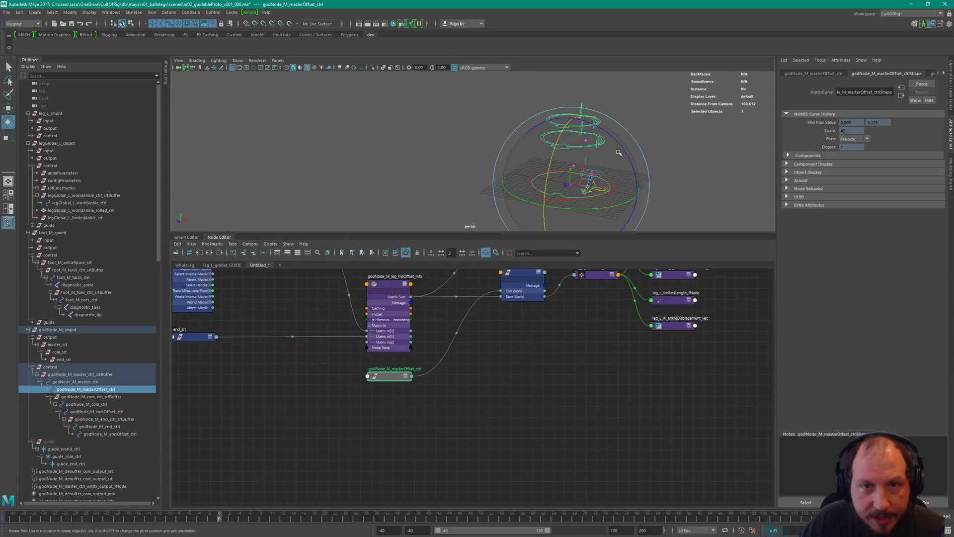
alt+middle_drag(345, 374, 482, 379)
drag(322, 346, 423, 344)
alt+middle_drag(561, 344, 471, 382)
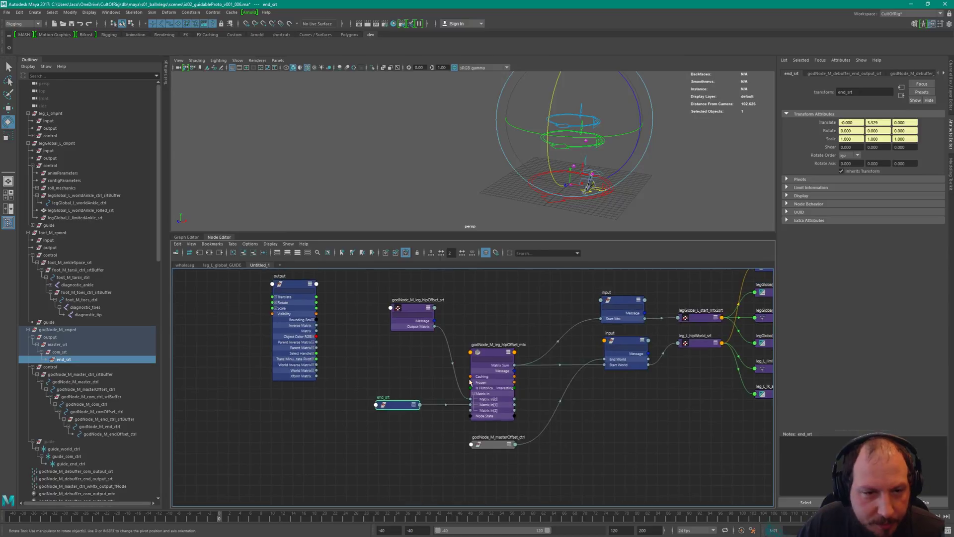
drag(392, 410, 412, 409)
alt+middle_drag(605, 406, 513, 398)
- Select godNode_M_masterOffset_ctrl, examine the leg from several angles, and undo the End World connection
click(397, 387)
alt+drag(653, 147, 681, 140)
alt+right_drag(681, 139, 718, 164)
alt+middle_drag(701, 204, 642, 134)
alt+drag(641, 135, 668, 140)
alt+middle_drag(667, 140, 582, 177)
mouse_move(582, 177)
alt+mouse_down()
mouse_move(607, 185)
mouse_move(608, 171)
mouse_move(530, 174)
mouse_move(588, 186)
alt+mouse_up()
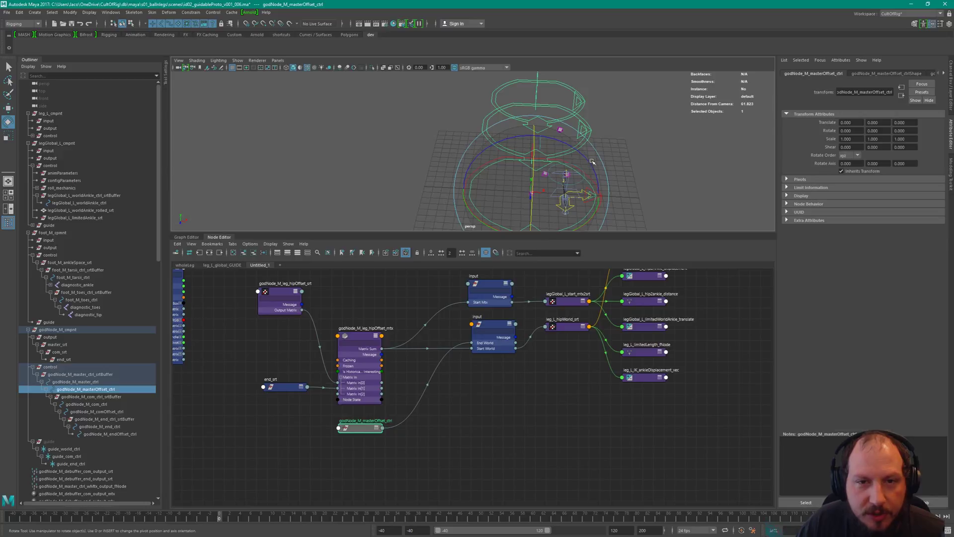
mouse_move(593, 162)
alt+mouse_down()
mouse_move(599, 143)
mouse_move(593, 149)
alt+mouse_up()
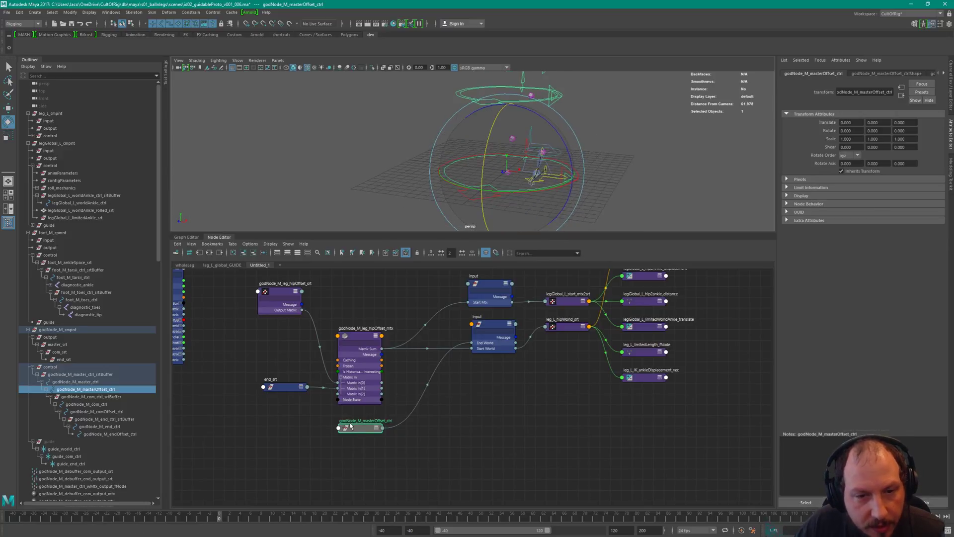
key(e)
alt+drag(527, 183, 506, 176)
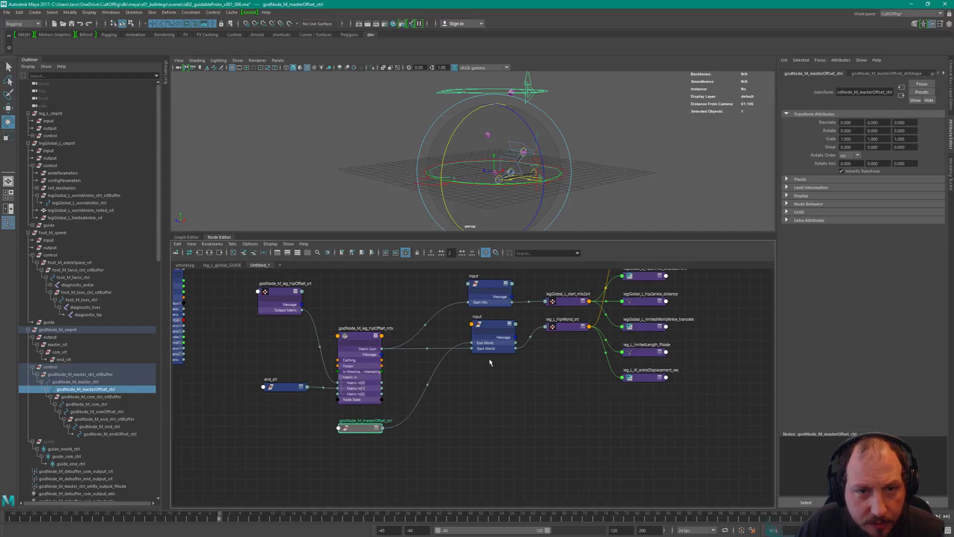
key(ctrl+z)
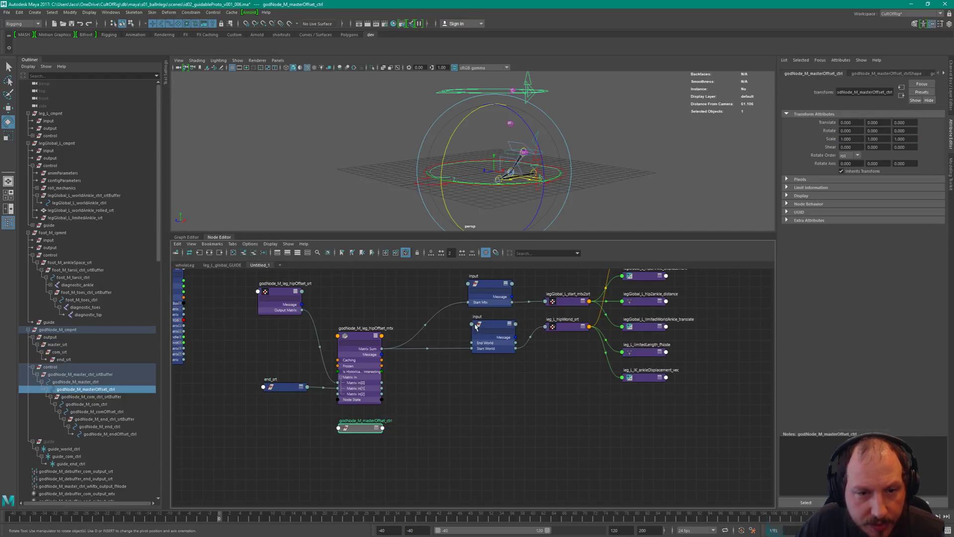
- Find the leg_L_cmpnt input node in the wholeLeg graph and inspect the values of leg_L_footRoll_ankleWorld_srt
click(477, 327)
click(185, 264)
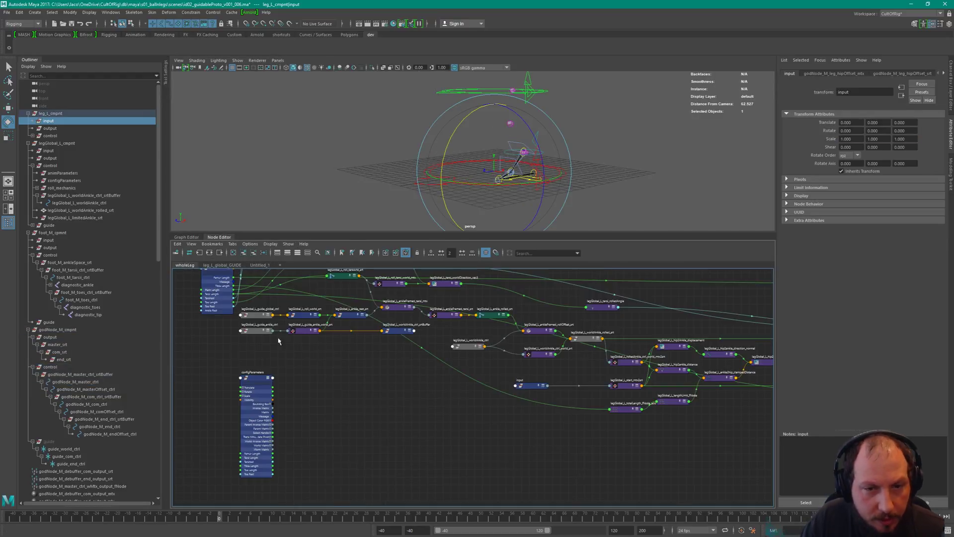
key(f)
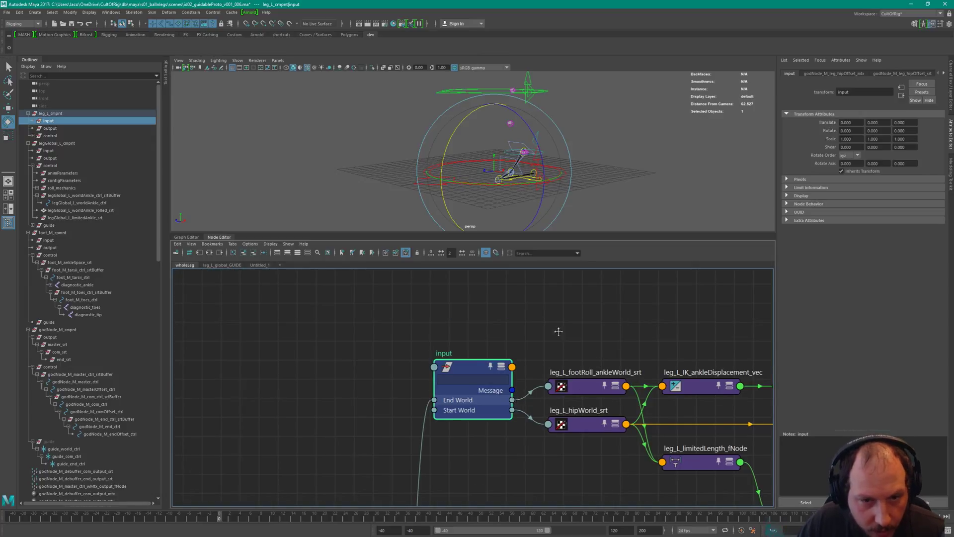
middle_drag(559, 331, 473, 300)
scroll(512, 330, down, 5)
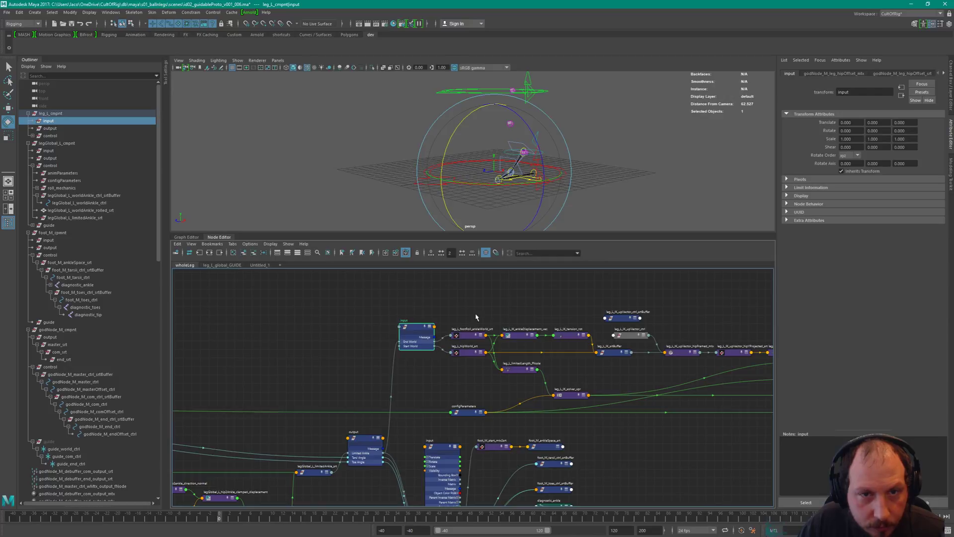
scroll(465, 321, up, 4)
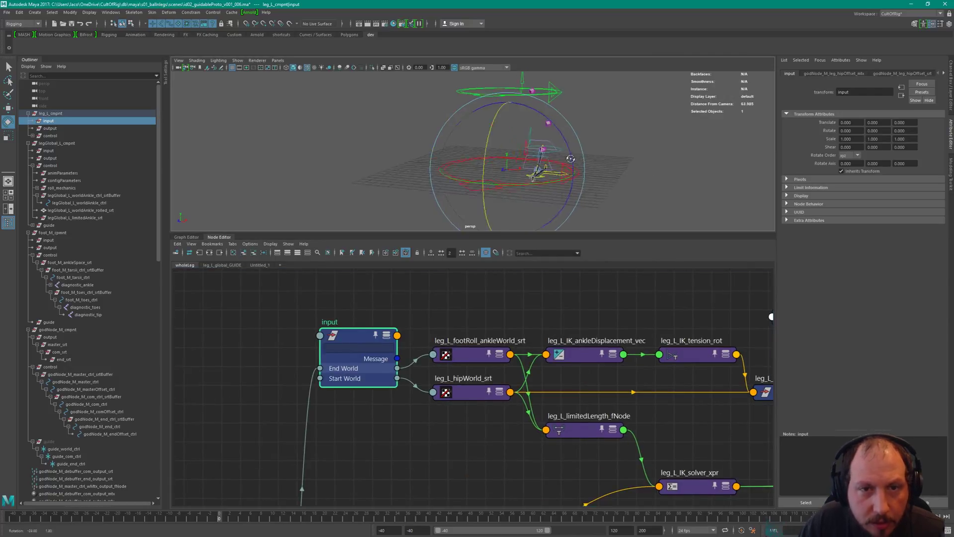
click(464, 340)
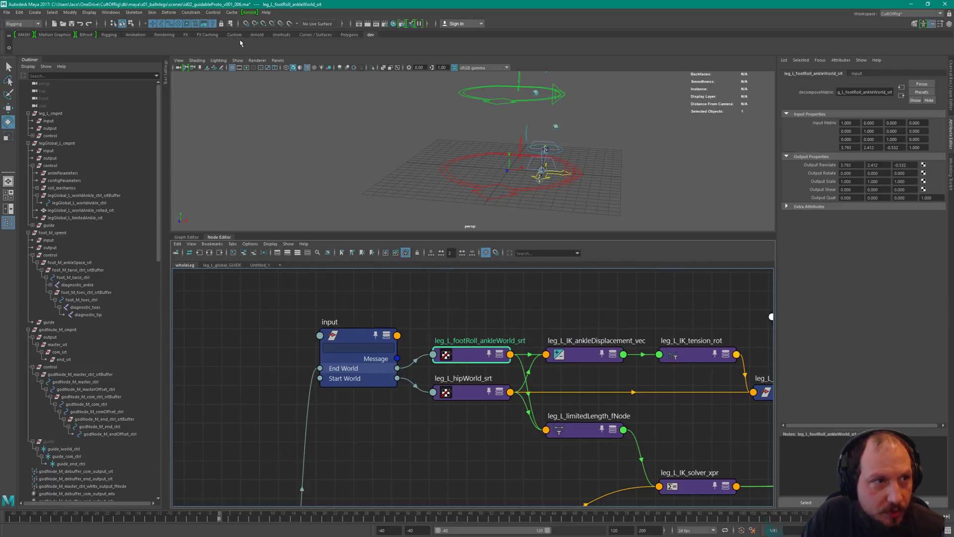
- Create a locator in the scene
click(35, 12)
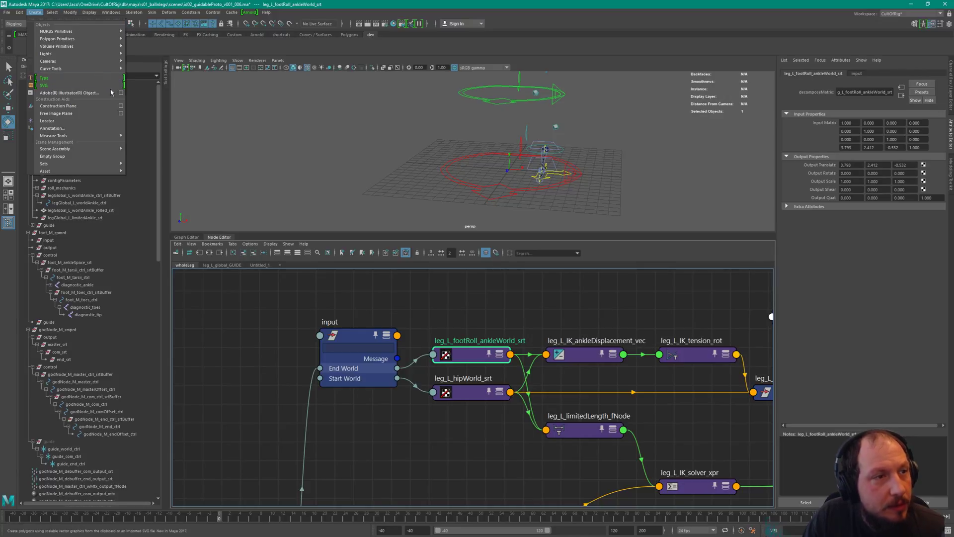
mouse_move(82, 72)
mouse_move(69, 14)
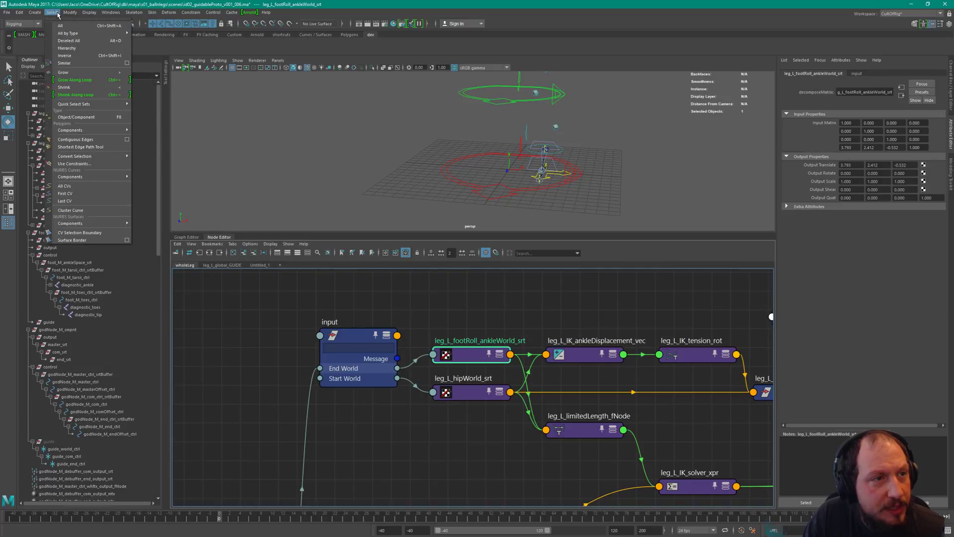
mouse_move(35, 11)
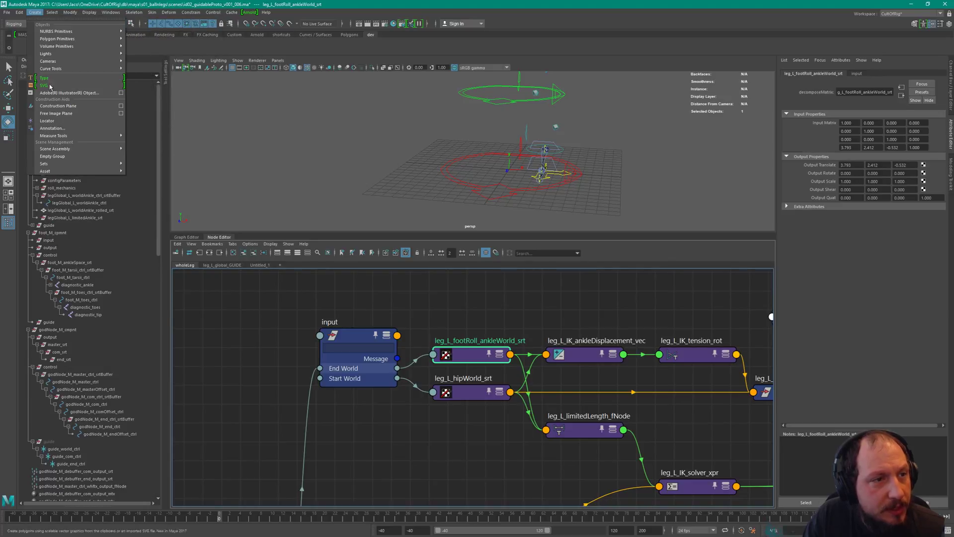
click(60, 122)
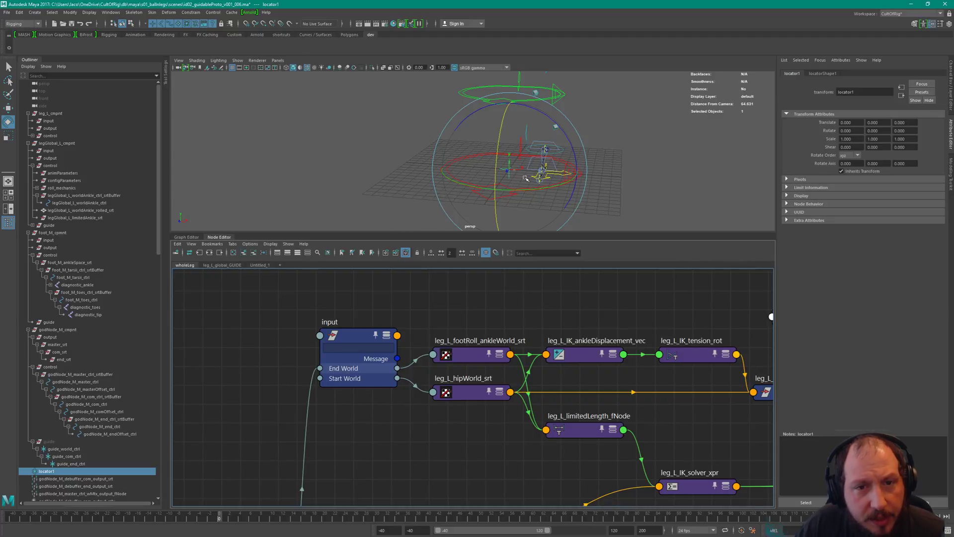
- Snap the locator to the leg's ankle point at 3.793, 2.412, -0.532
key(w)
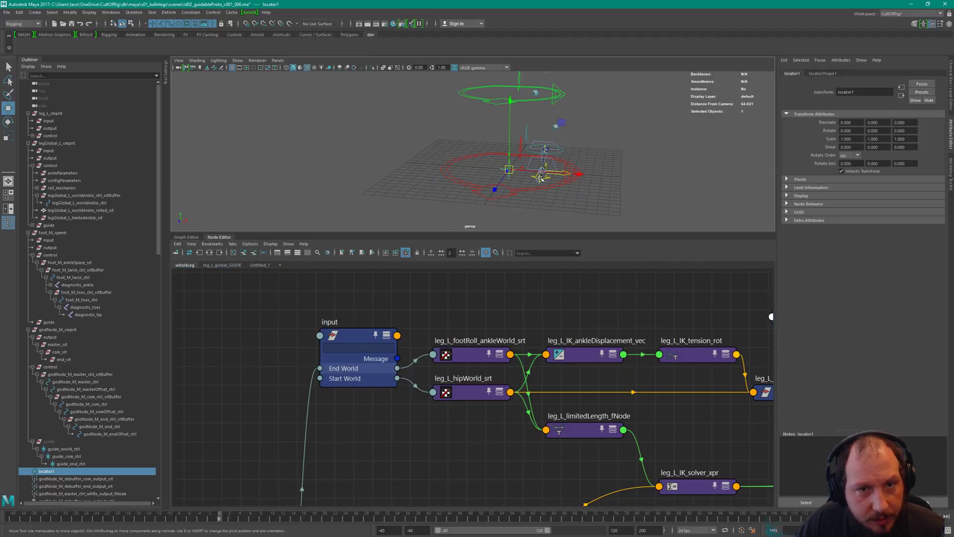
alt+drag(548, 155, 584, 144)
alt+right_drag(584, 144, 659, 211)
alt+middle_drag(606, 157, 586, 156)
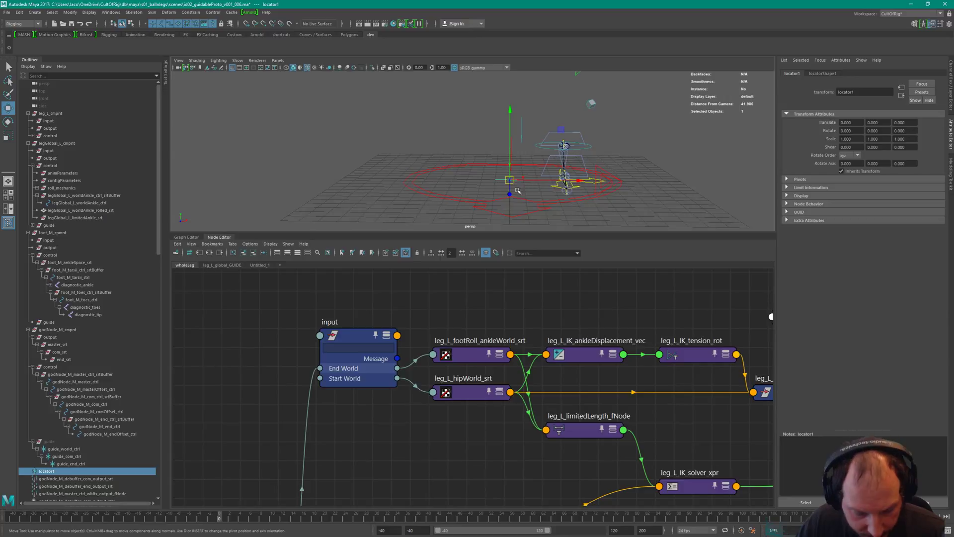
key(v)
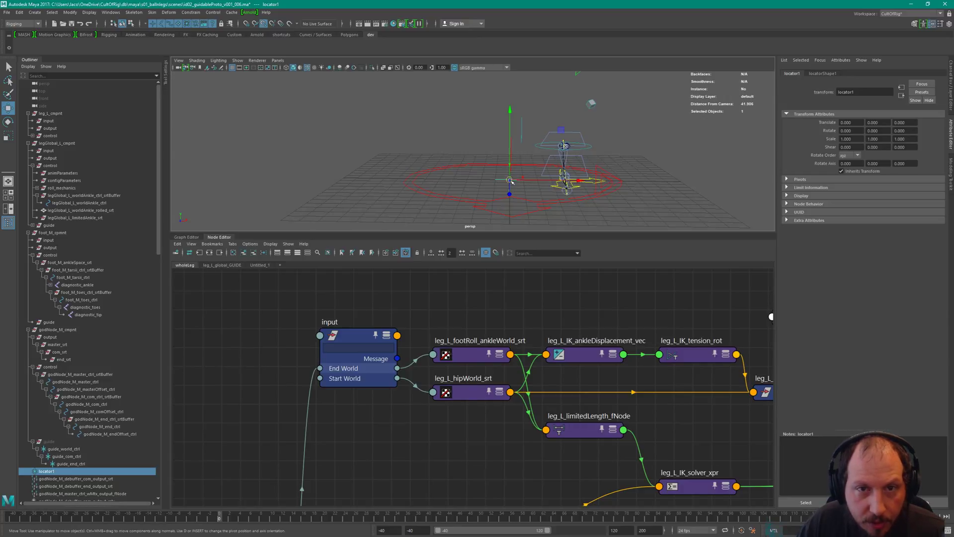
mouse_move(511, 182)
mouse_down()
mouse_move(565, 152)
mouse_move(575, 185)
mouse_move(520, 175)
mouse_up()
key(f)
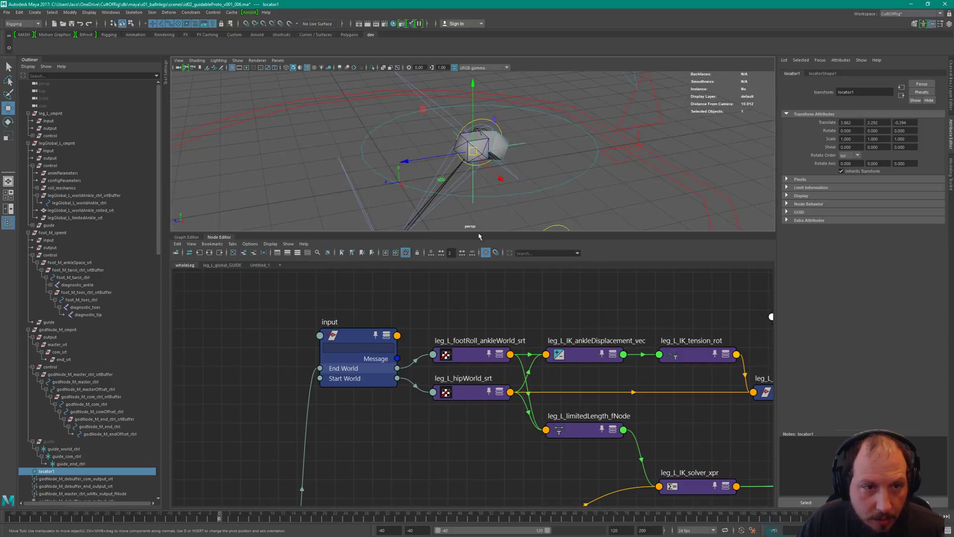
double_click(224, 239)
alt+right_drag(487, 250, 582, 297)
alt+drag(567, 285, 504, 217)
key(v)
drag(479, 285, 492, 276)
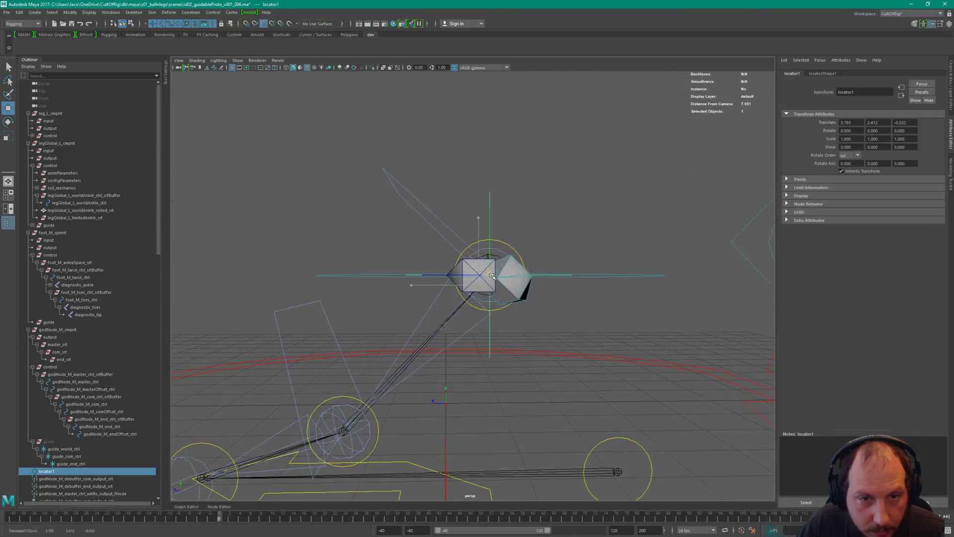
alt+drag(572, 260, 527, 206)
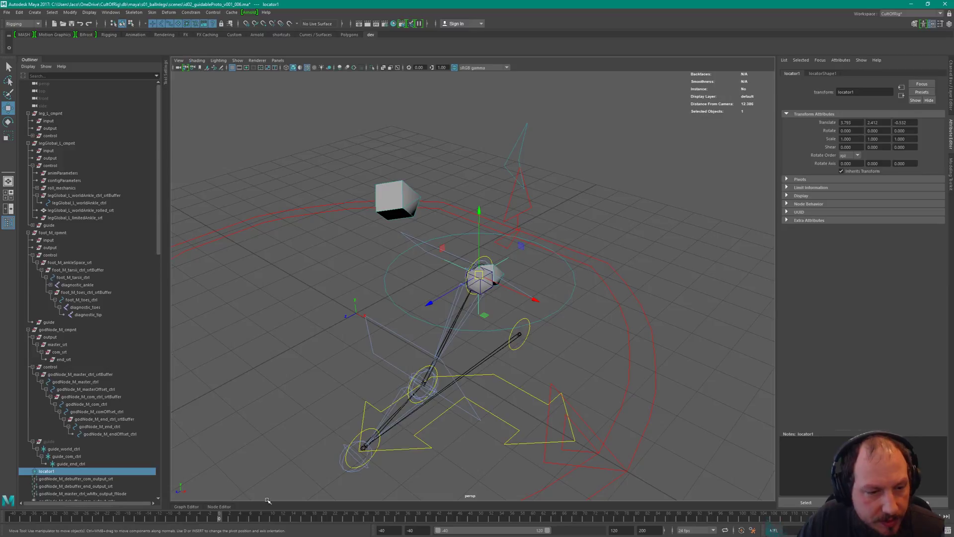
- Restore the Node Editor and select legGlobal_L_worldAnkle_ctrl to compare its position with the locator
click(218, 506)
alt+right_drag(517, 169, 434, 117)
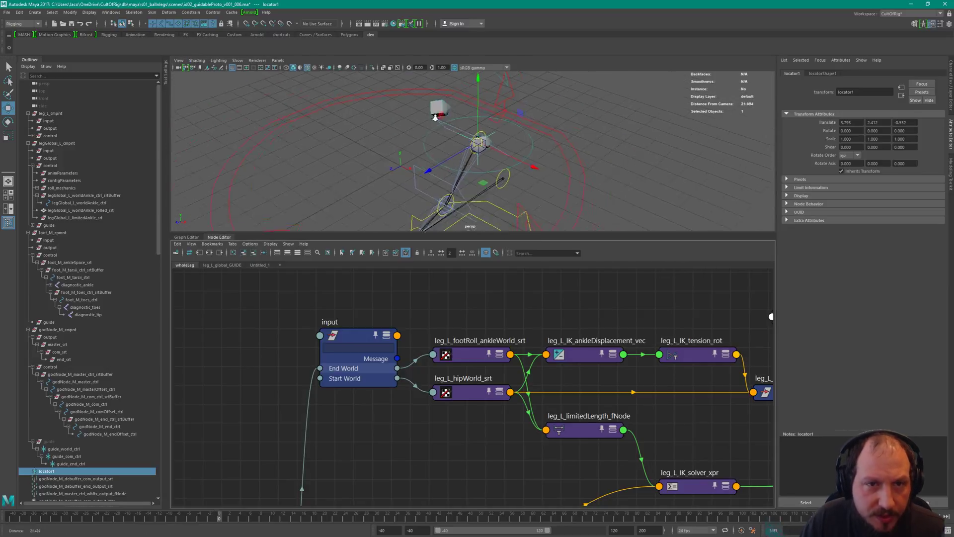
alt+drag(434, 117, 537, 142)
drag(571, 110, 586, 127)
click(518, 146)
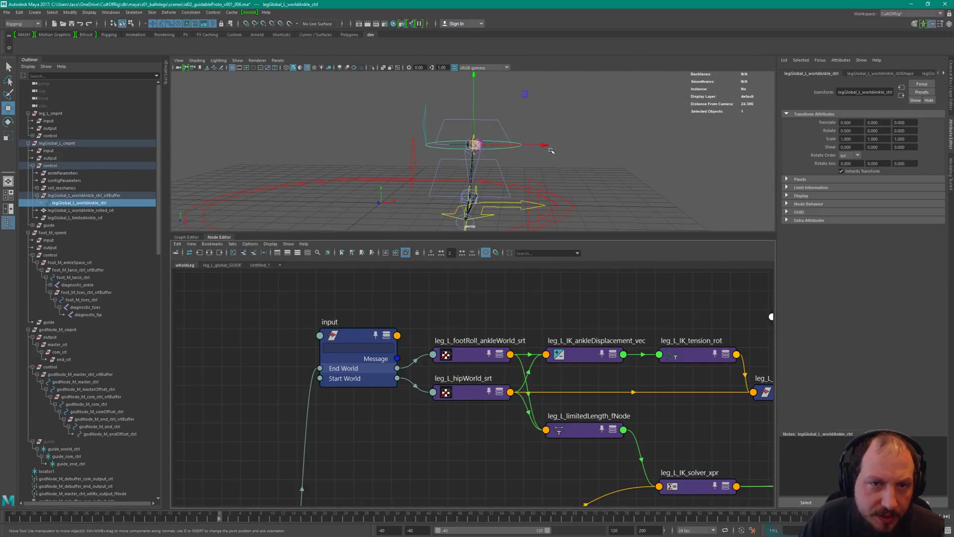
alt+drag(409, 182, 594, 166)
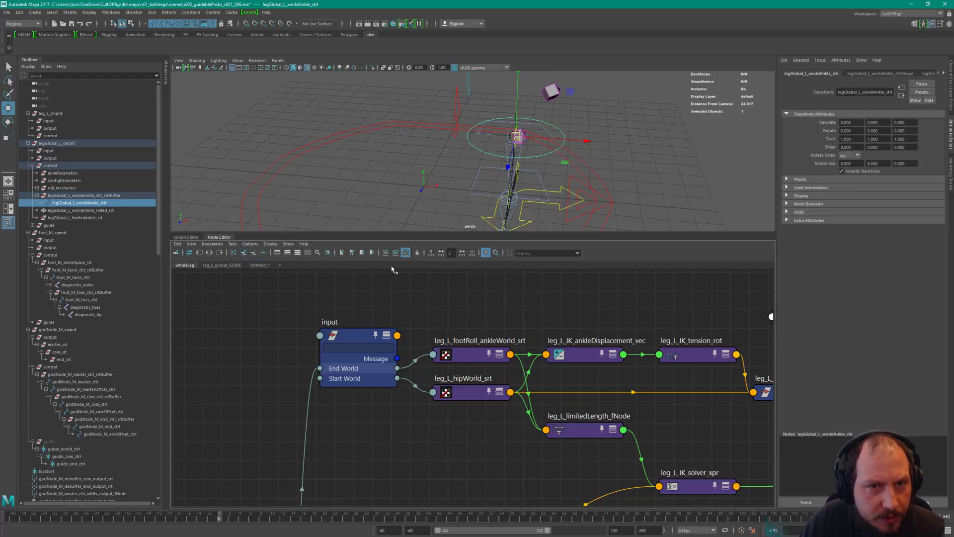
- Look over the legGlobal part of the wholeLeg graph and reopen the Untitled_1 graph with the hipOffset nodes
alt+right_drag(441, 428, 303, 370)
alt+middle_drag(328, 500, 403, 395)
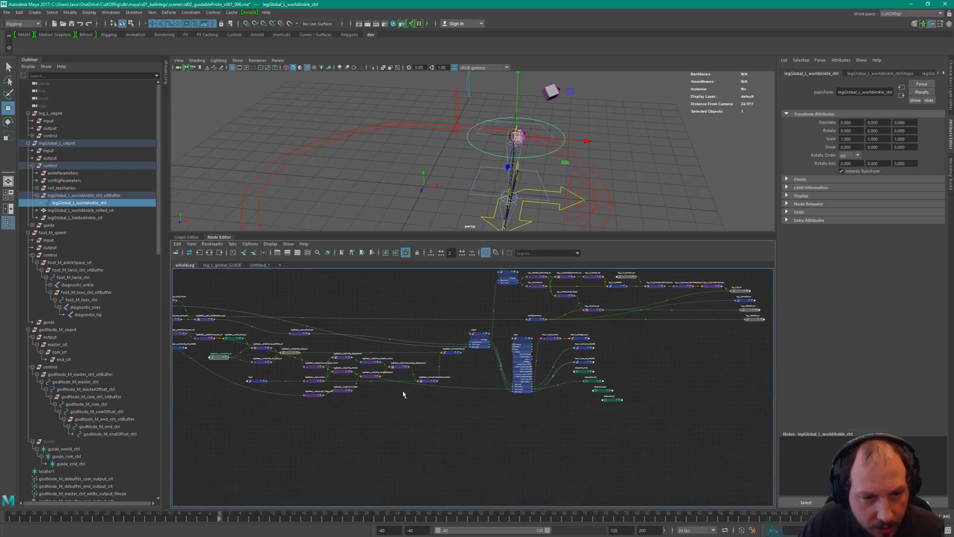
alt+middle_drag(222, 431, 431, 422)
click(260, 265)
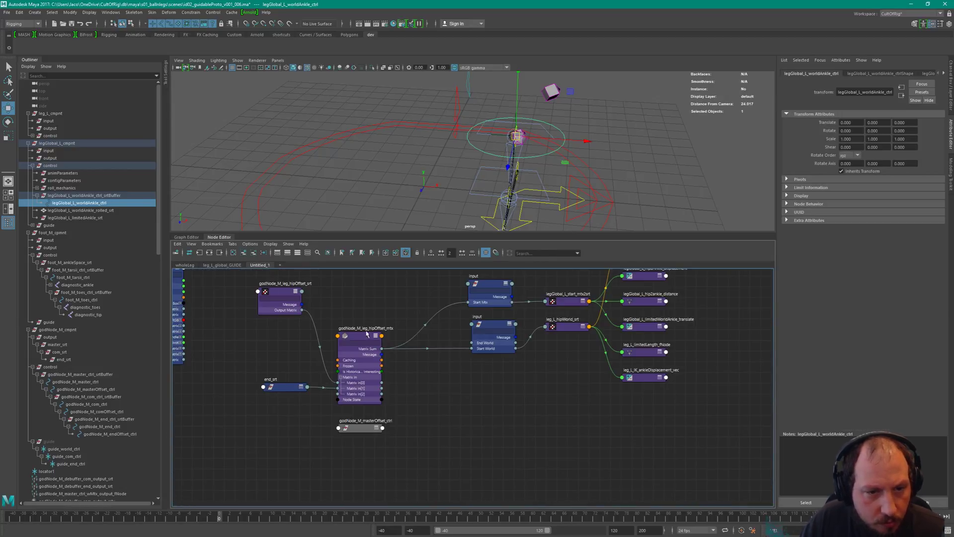
- Add locator1 to the Untitled_1 graph and place it with godNode_M_masterOffset_ctrl in the free area below the hipOffset nodes
scroll(527, 396, up, 4)
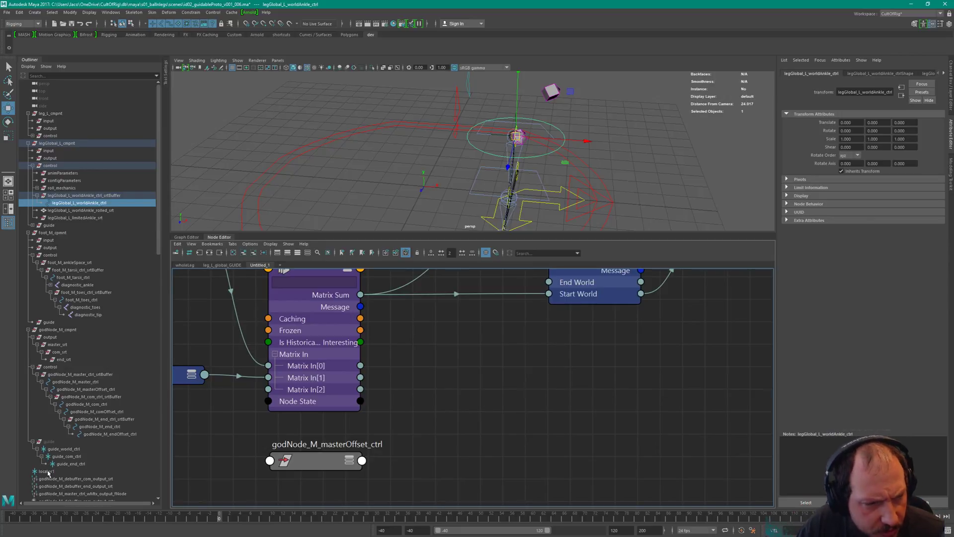
middle_drag(43, 472, 679, 397)
scroll(556, 408, down, 3)
click(679, 397)
drag(678, 397, 393, 469)
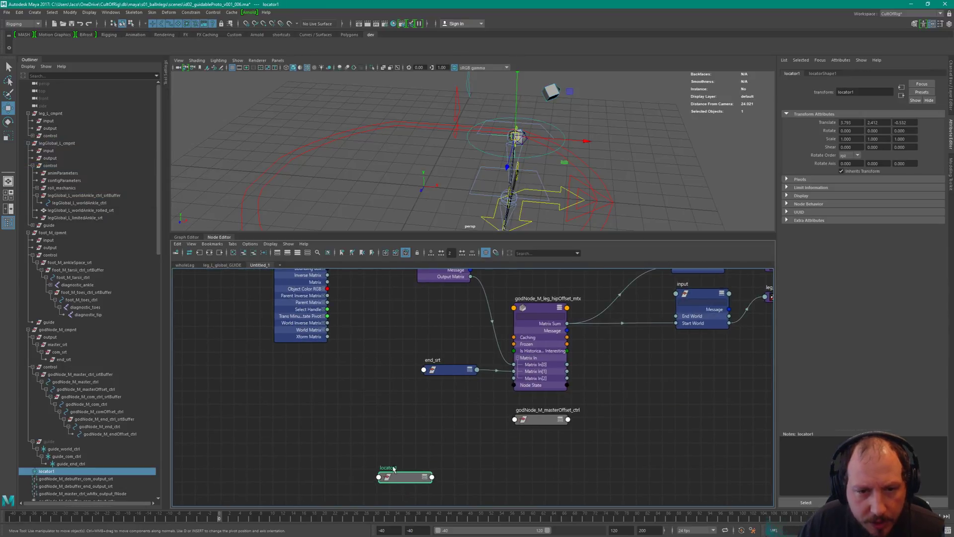
drag(540, 422, 539, 461)
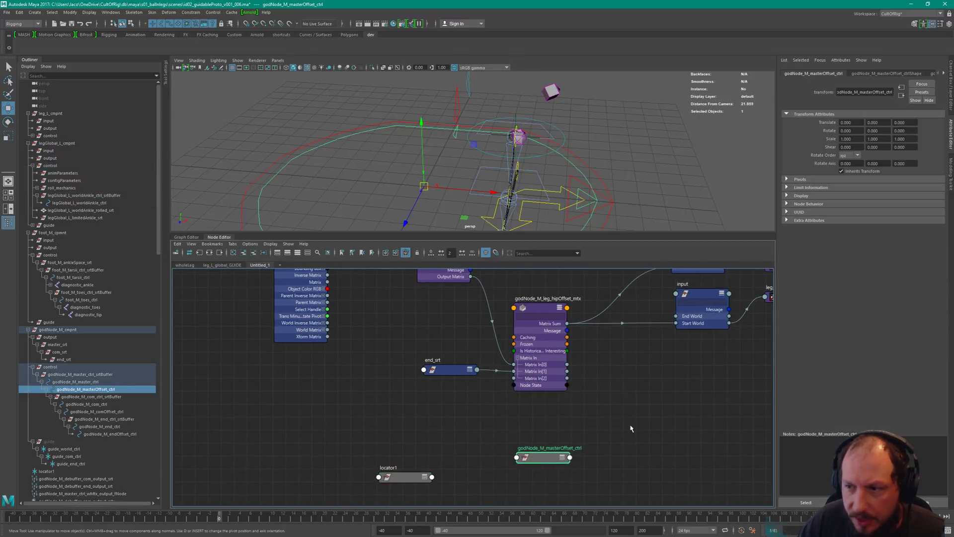
- Turn on Add to Graph on Create and duplicate the godNode_M_leg_hipOffset_srt and godNode_M_leg_hipOffset_mtx nodes
scroll(607, 415, down, 3)
drag(485, 298, 577, 372)
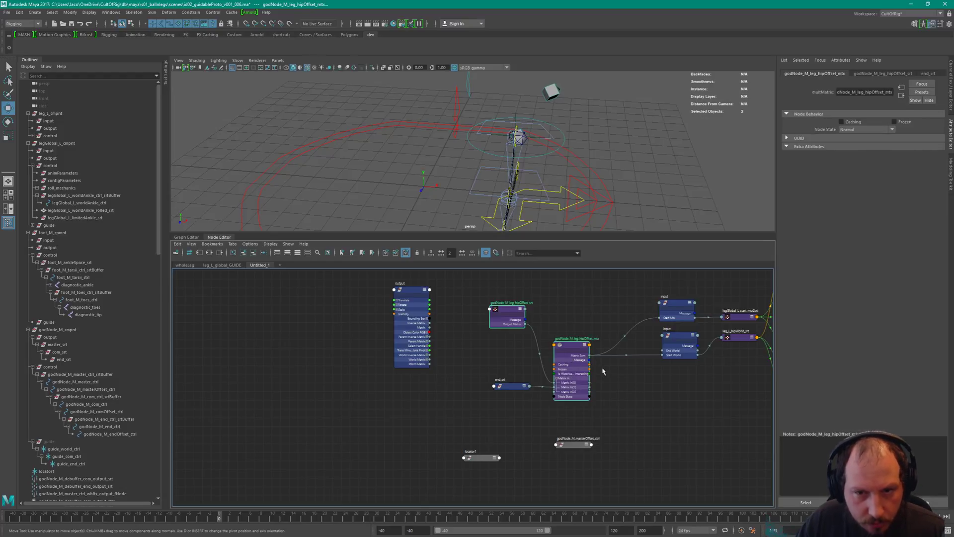
click(251, 244)
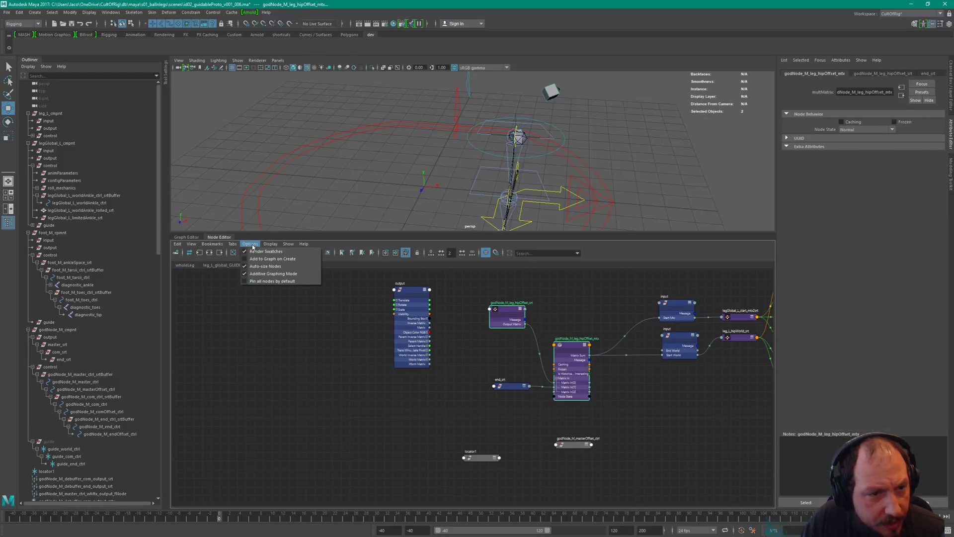
click(255, 259)
alt+middle_drag(663, 400, 513, 404)
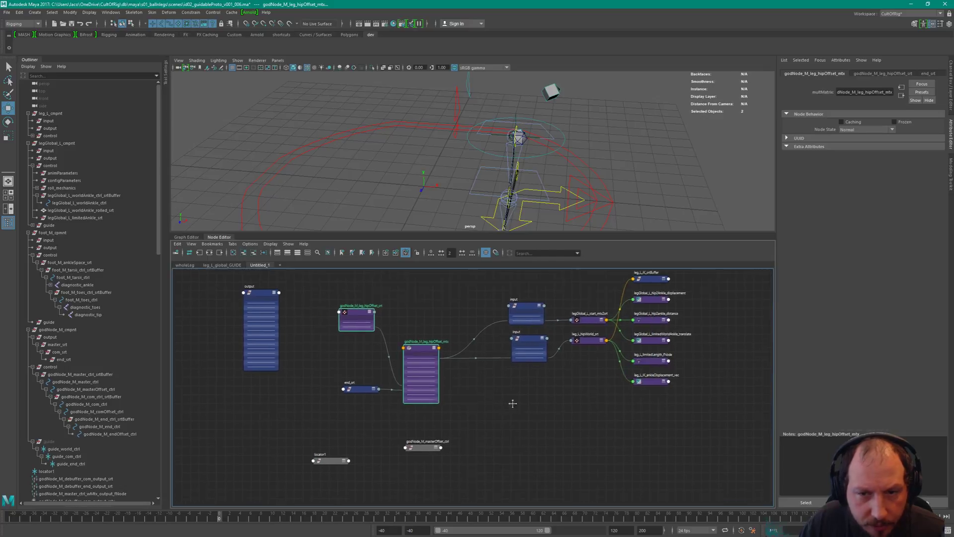
scroll(512, 403, down, 3)
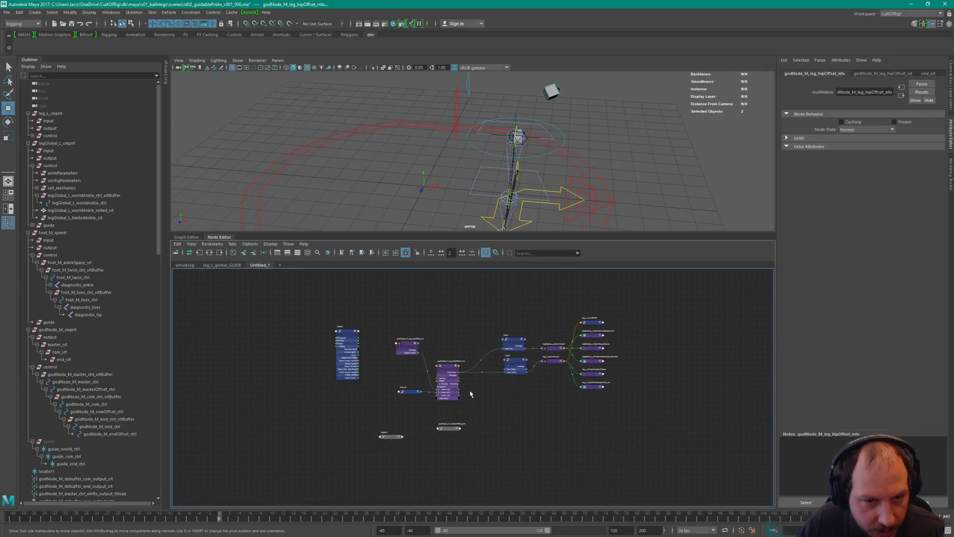
key(ctrl+d)
scroll(558, 441, up, 3)
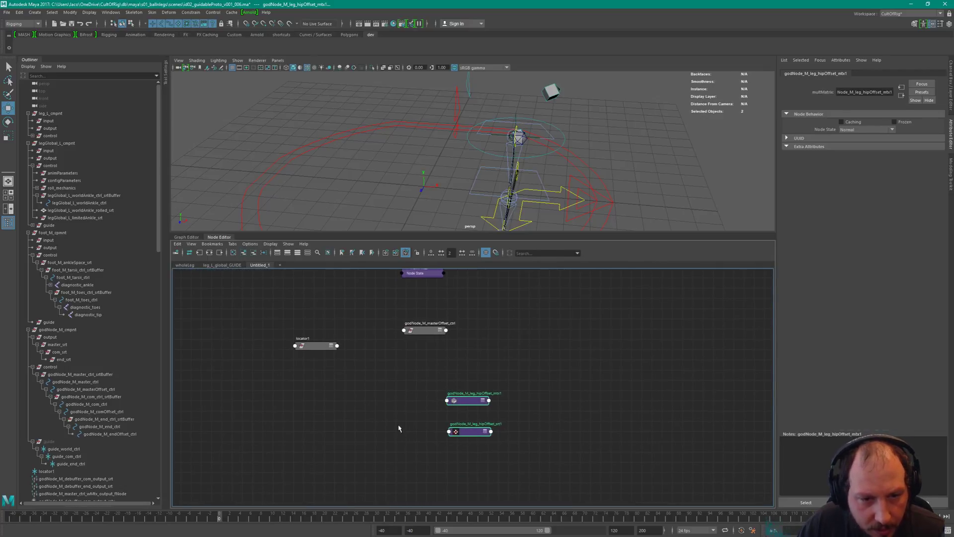
- Arrange the duplicated hipOffset nodes side by side, with the srt node before the mtx node, and expand them
click(462, 431)
drag(463, 431, 534, 398)
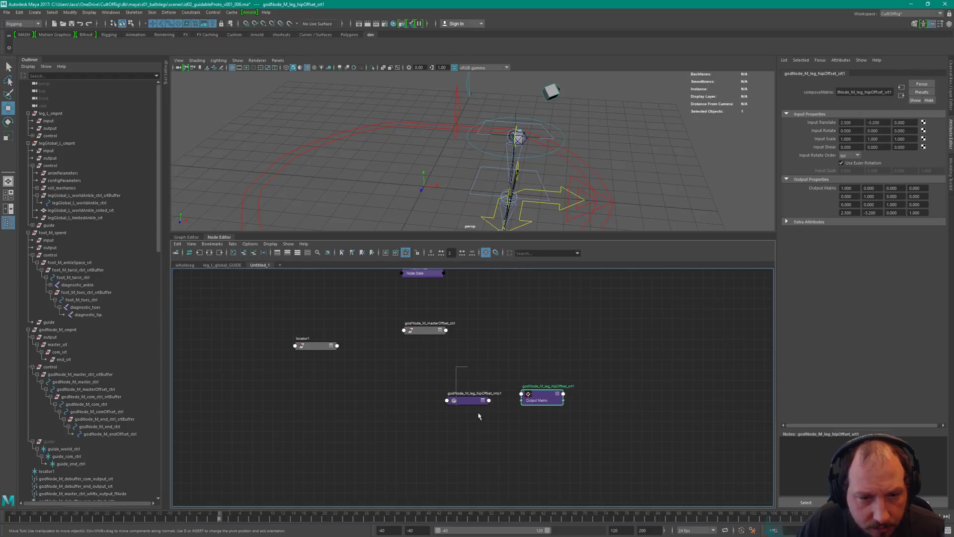
click(486, 402)
click(498, 372)
scroll(493, 366, up, 3)
drag(591, 422, 345, 445)
alt+middle_drag(454, 388, 605, 338)
drag(494, 398, 475, 393)
key(3)
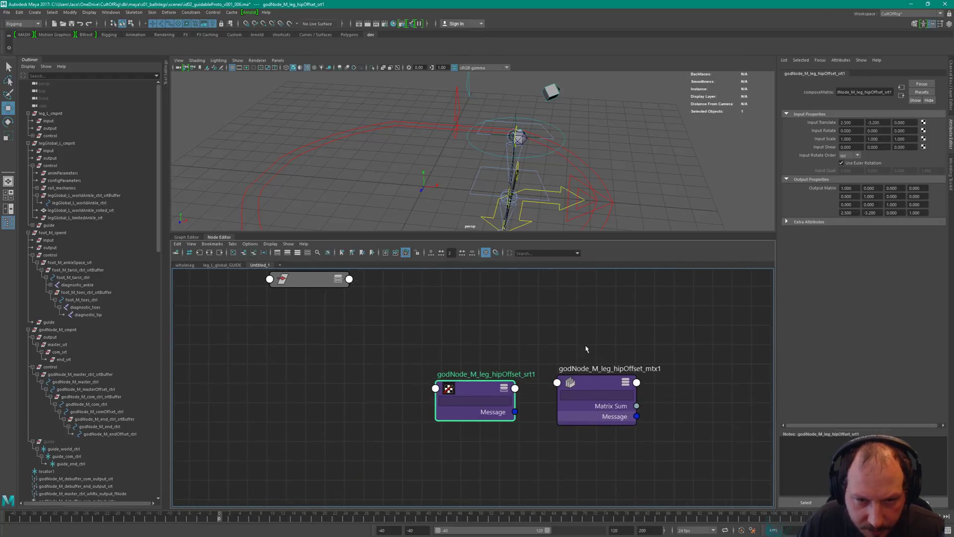
- Show all attributes on the duplicated hipOffset mtx and srt nodes
click(619, 415)
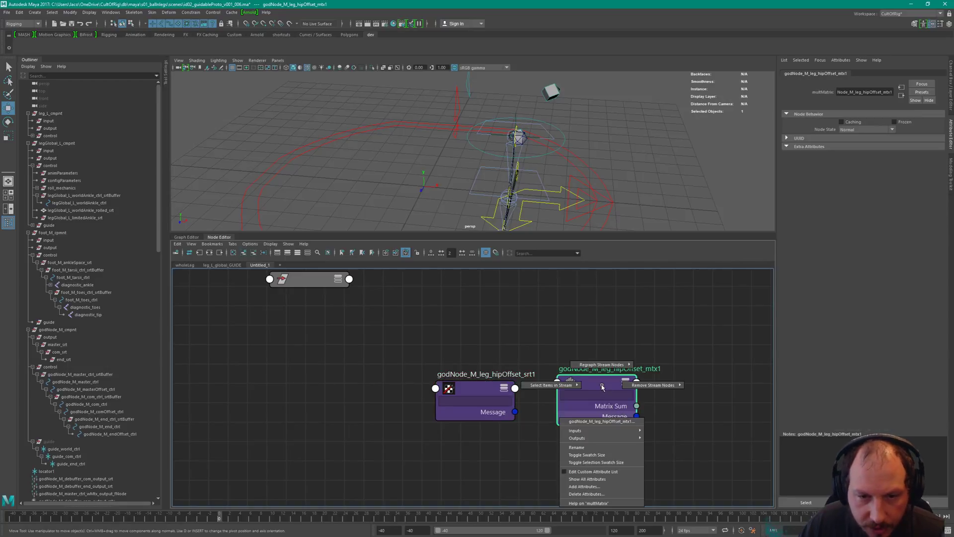
right_drag(603, 387, 599, 481)
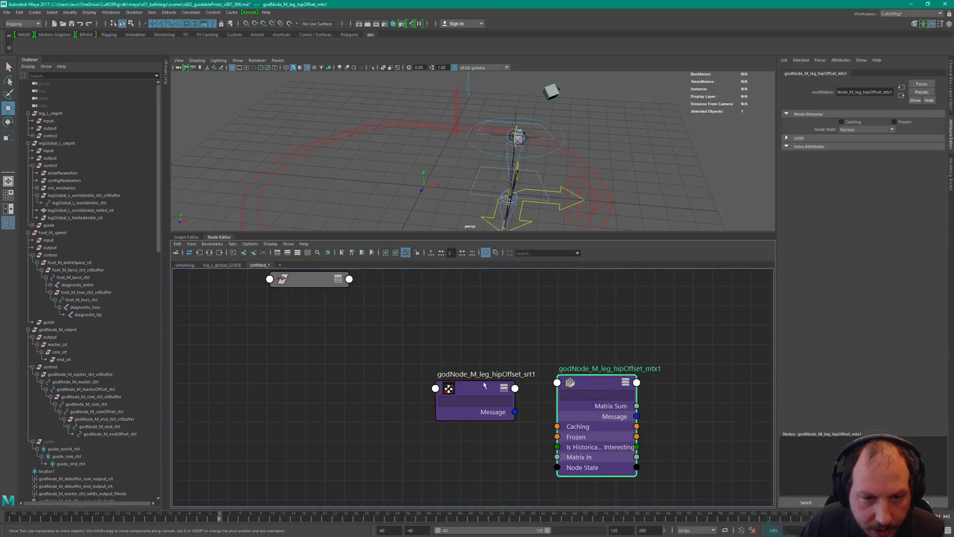
right_drag(485, 386, 479, 482)
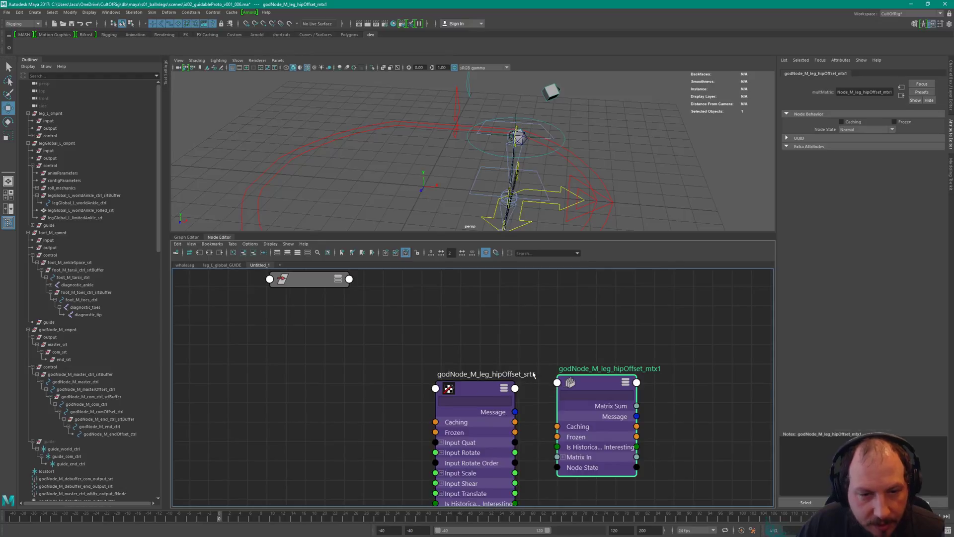
middle_drag(561, 369, 538, 317)
click(464, 339)
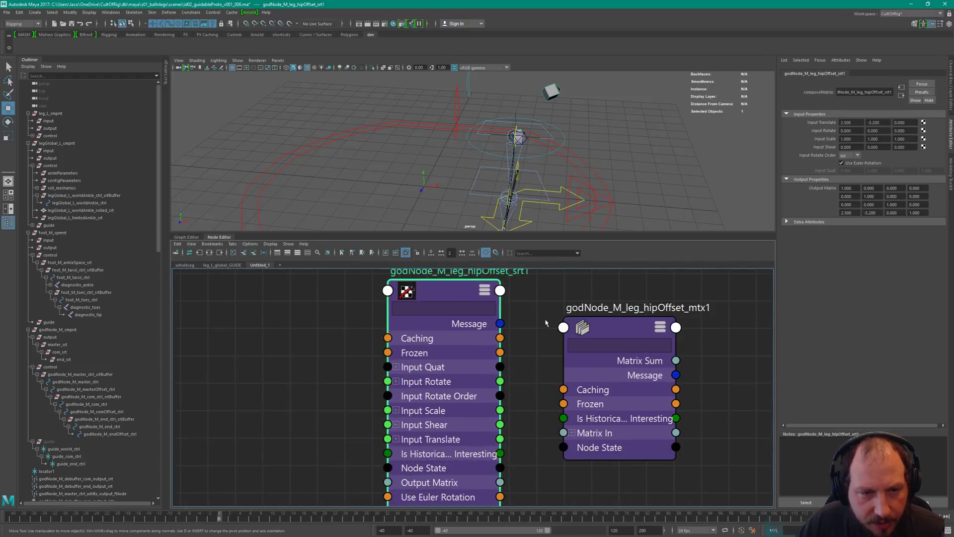
- Move the godNode_M_masterOffset_ctrl node below locator1, in front of the duplicated hipOffset nodes
scroll(552, 323, down, 5)
scroll(544, 378, up, 4)
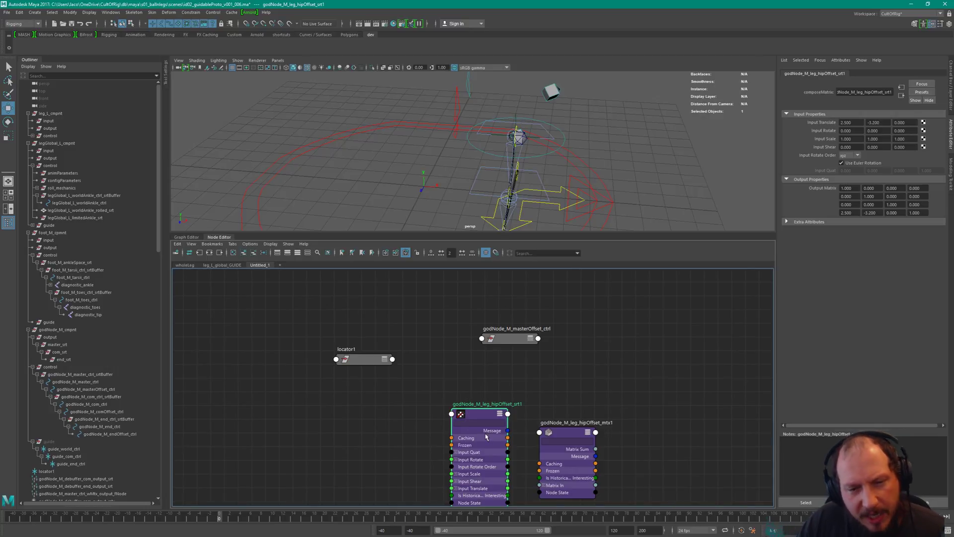
drag(510, 338, 373, 437)
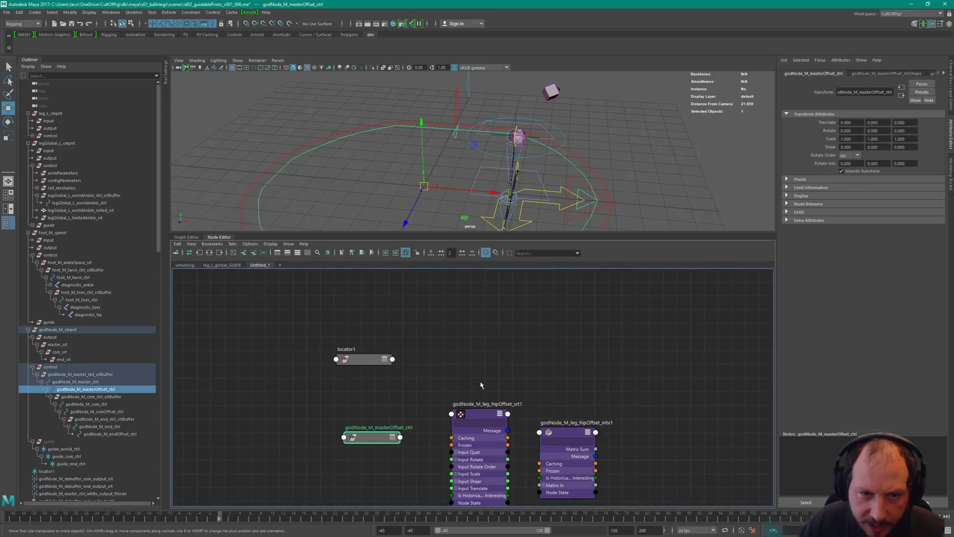
alt+middle_drag(527, 321, 508, 469)
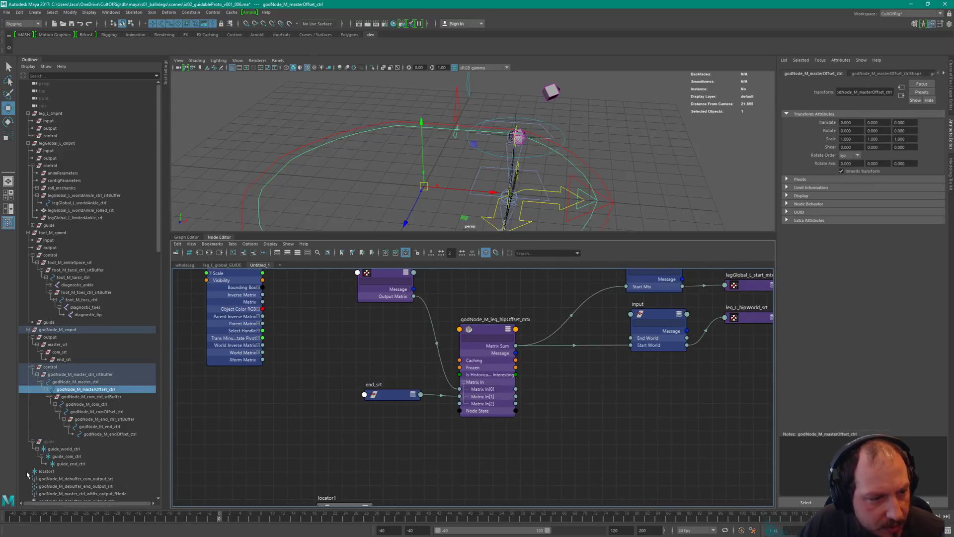
- Place the locator1 node just before the godNode_M_masterOffset_ctrl node in the node graph
alt+middle_drag(496, 391, 544, 449)
scroll(546, 446, down, 3)
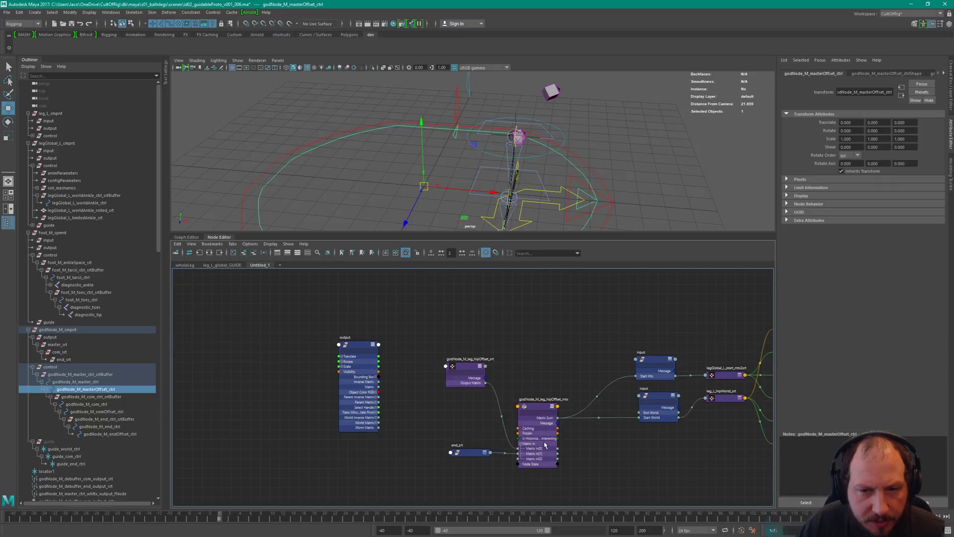
alt+middle_drag(610, 397, 558, 339)
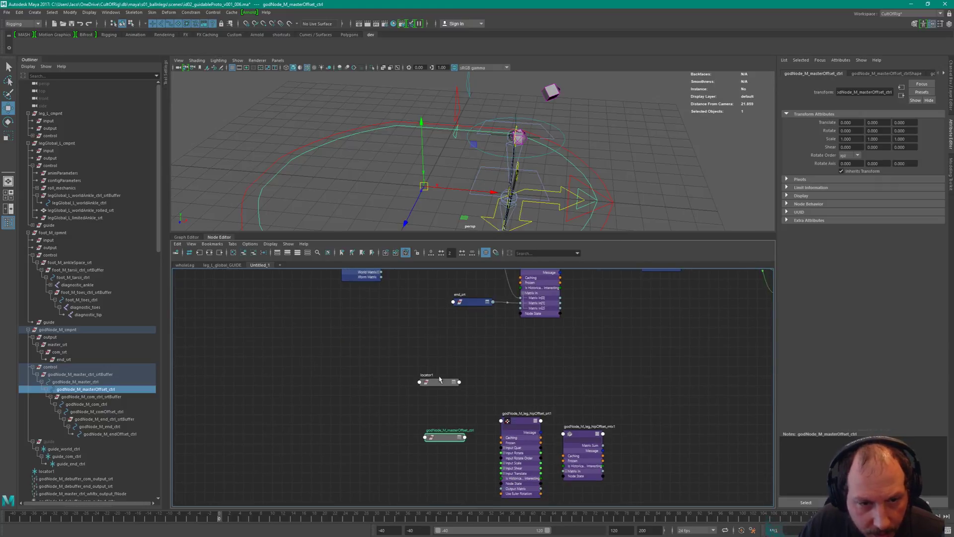
drag(440, 380, 361, 436)
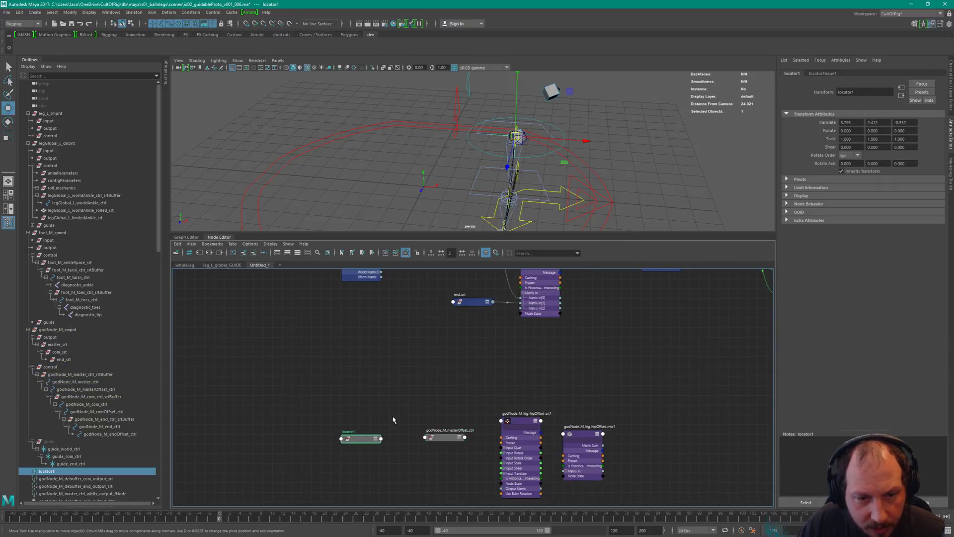
scroll(478, 403, up, 2)
alt+middle_drag(537, 356, 421, 309)
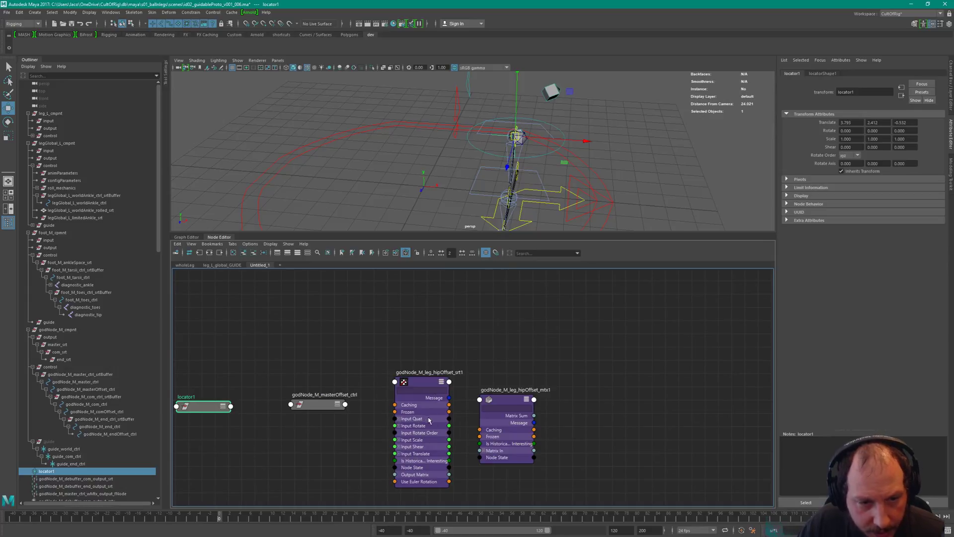
- Collapse the godNode_M_leg_hipOffset_srt1 node and connect its Output Matrix to Matrix In[0] of godNode_M_leg_hipOffset_mtx1
click(319, 405)
click(429, 382)
key(1)
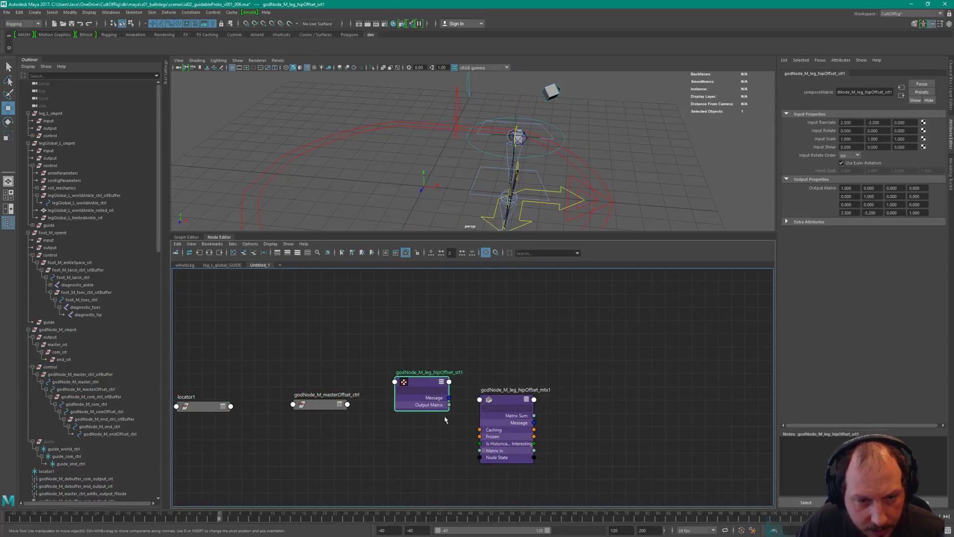
drag(449, 405, 486, 451)
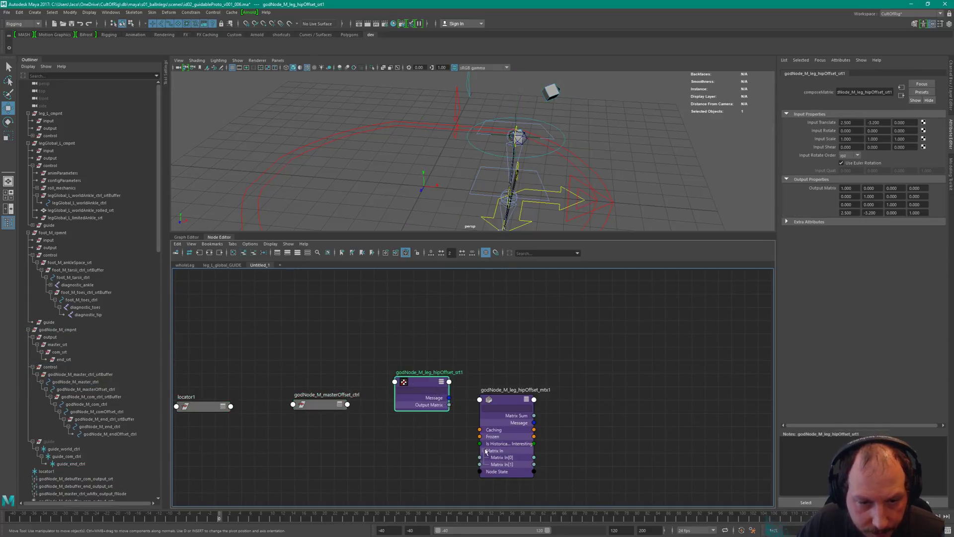
drag(448, 405, 480, 457)
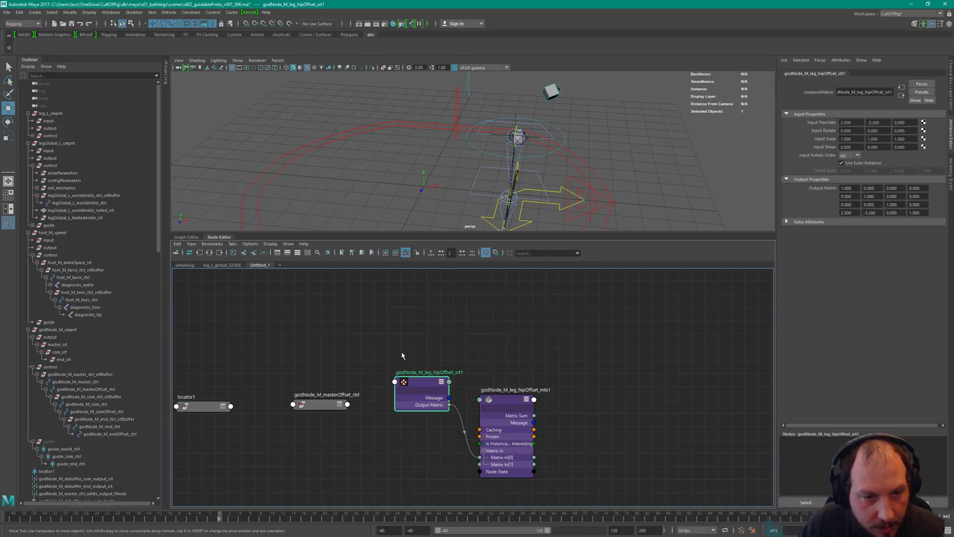
- Move the connected godNode_M_leg_hipOffset_srt1 and godNode_M_leg_hipOffset_mtx1 nodes together to above the godNode_M_masterOffset_ctrl node
scroll(556, 387, down, 4)
shift+click(527, 398)
drag(517, 379, 500, 349)
scroll(438, 339, up, 4)
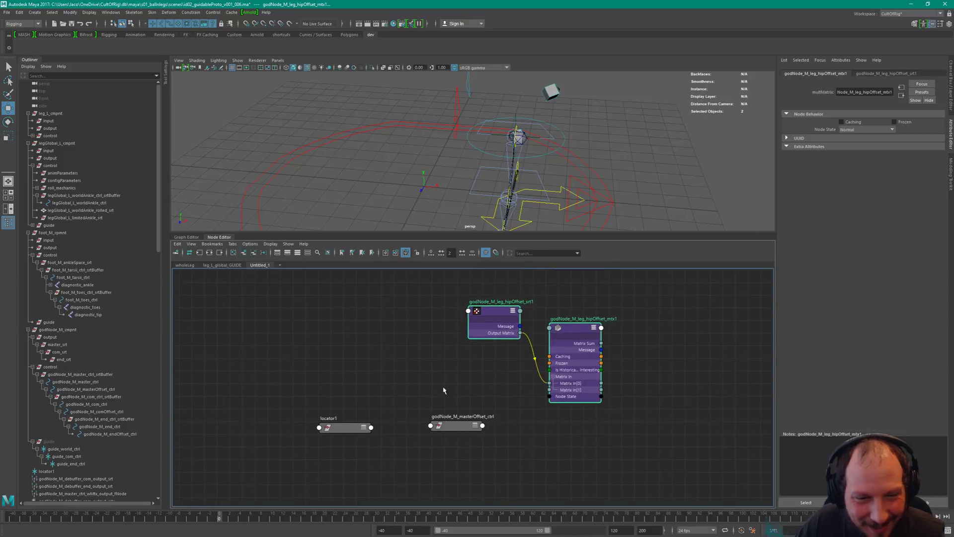
- Connect World Matrix[0] of godNode_M_masterOffset_ctrl to Matrix In[1] of godNode_M_leg_hipOffset_mtx1 and place the control node beneath godNode_M_leg_hipOffset_srt1
click(457, 420)
click(476, 427)
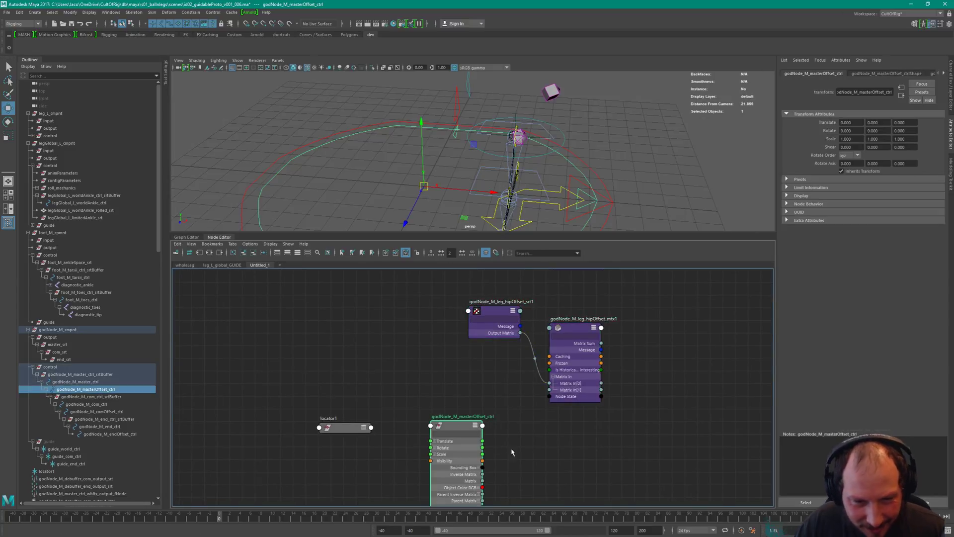
middle_drag(481, 502, 441, 445)
drag(443, 478, 510, 334)
drag(420, 362, 454, 305)
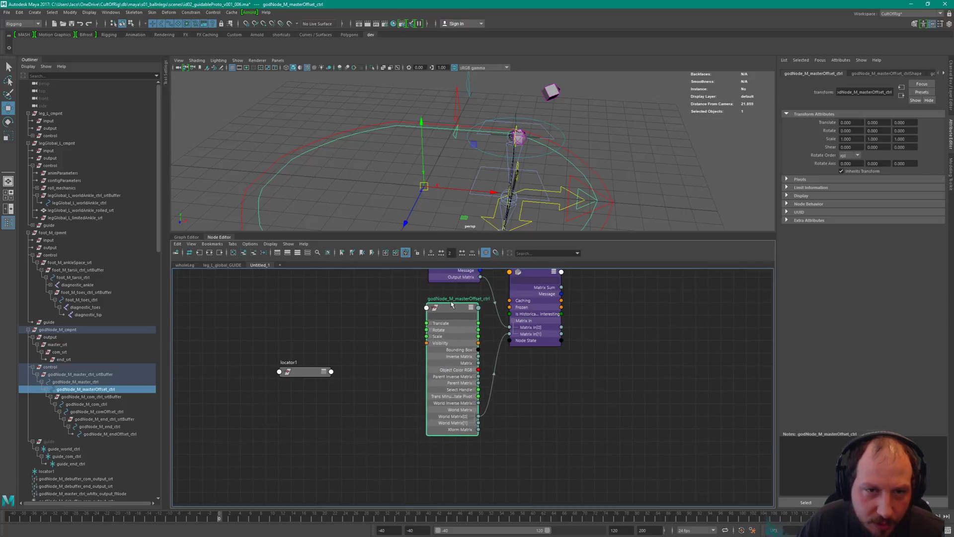
middle_drag(453, 304, 432, 382)
- Reduce the godNode_M_leg_hipOffset_mtx node to show only its connected attributes
alt+drag(585, 159, 511, 151)
scroll(511, 151, down, 5)
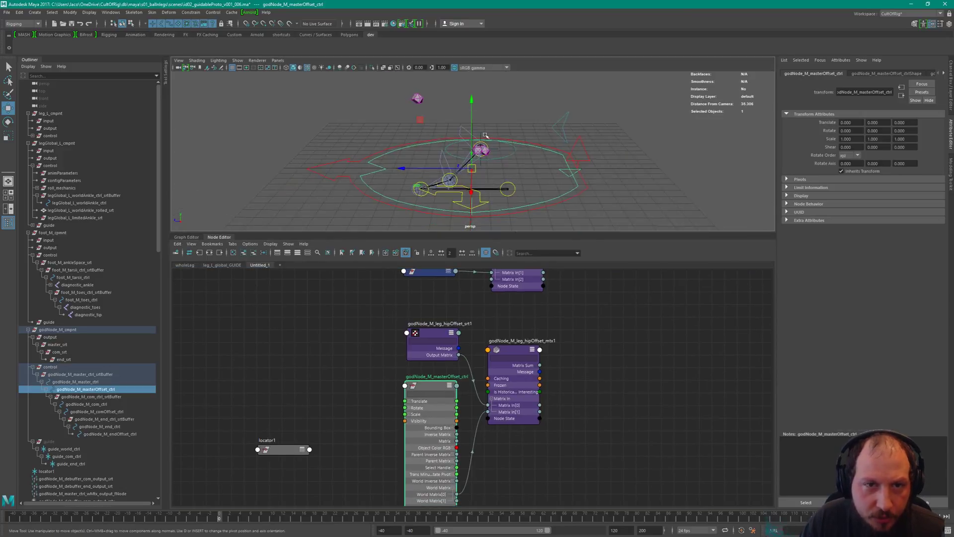
middle_drag(588, 347, 540, 372)
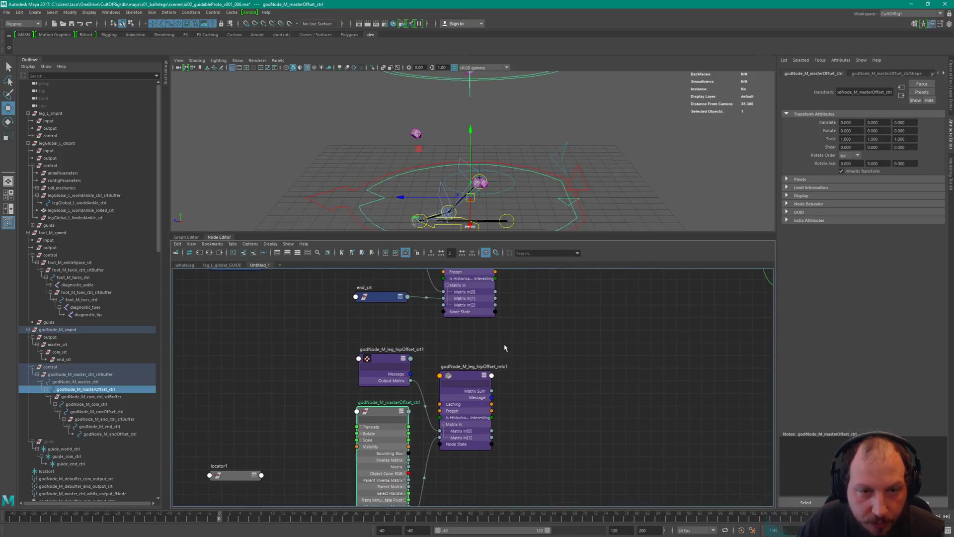
middle_drag(480, 301, 501, 378)
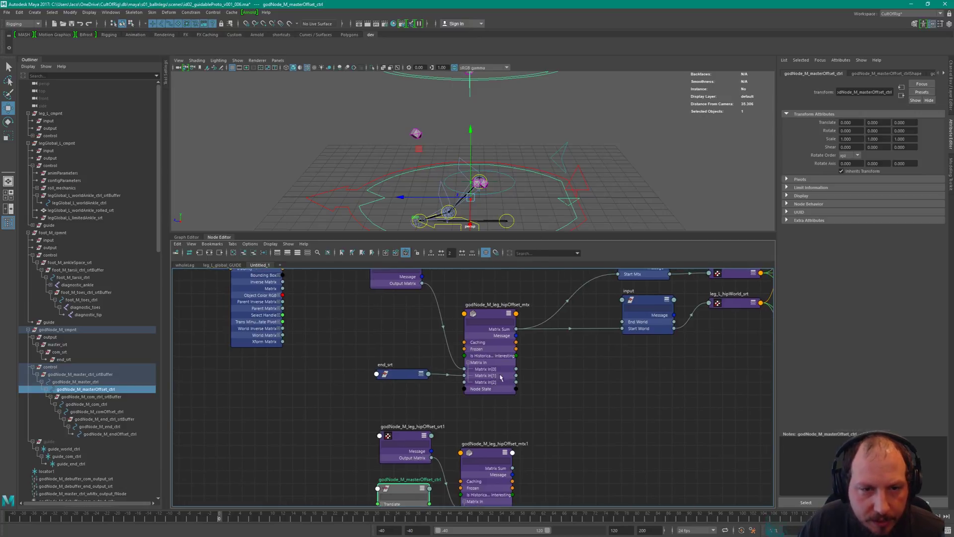
click(487, 323)
key(2)
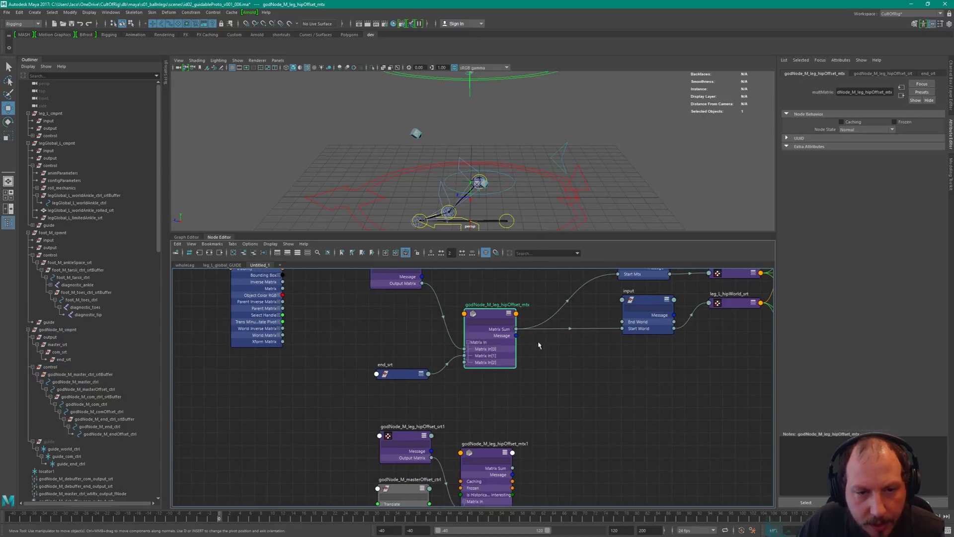
- Connect the Matrix Sum of godNode_M_leg_hipOffset_mtx1 to End World on the leg's input node
middle_drag(468, 350, 398, 300)
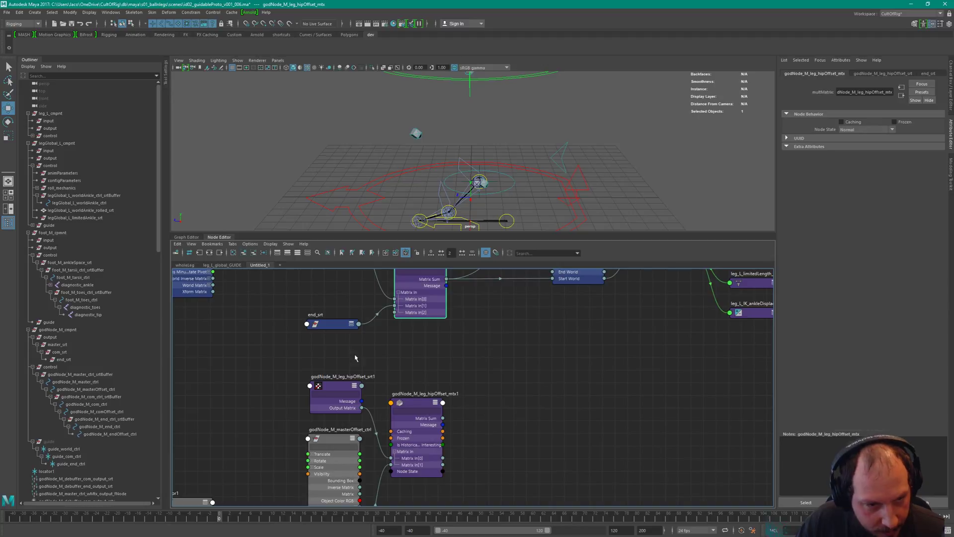
alt+right_drag(548, 376, 485, 380)
alt+middle_drag(485, 379, 478, 403)
alt+right_drag(493, 402, 532, 375)
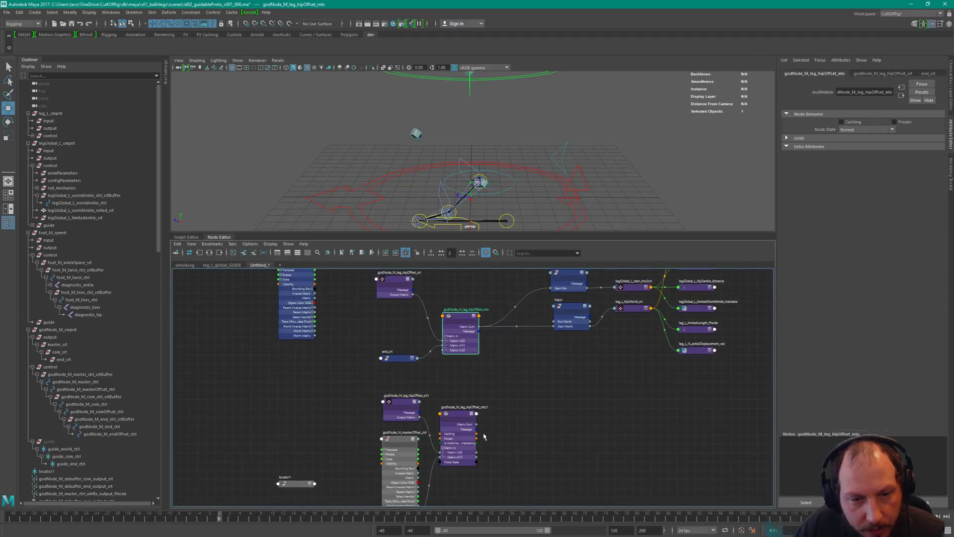
drag(477, 423, 555, 321)
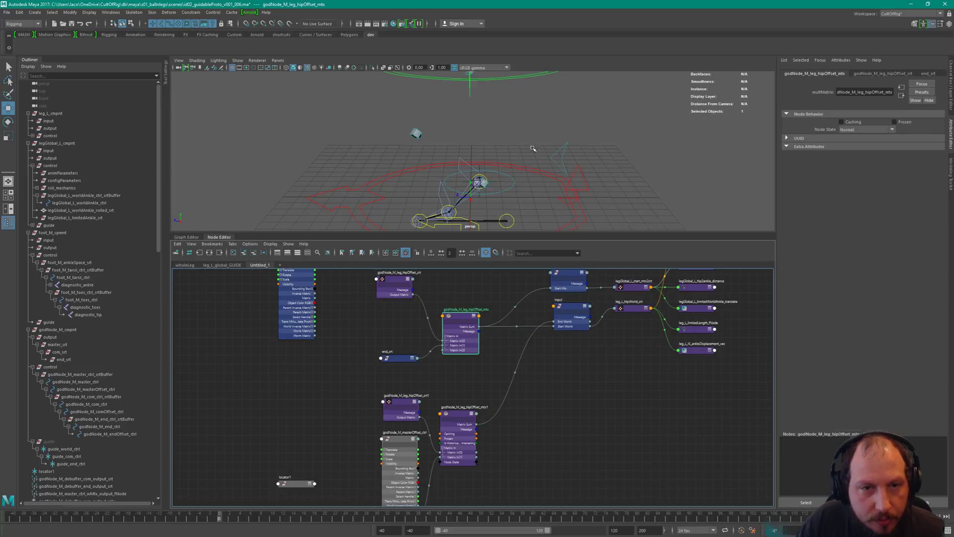
key(f)
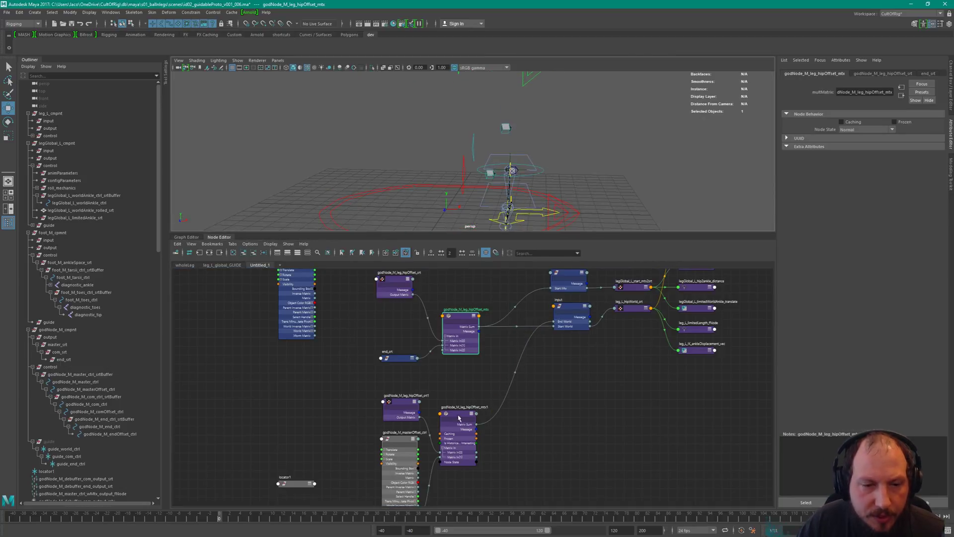
- Move the locator1 node up beside the godNode_M_leg_hipOffset_srt1 node
drag(354, 399, 401, 400)
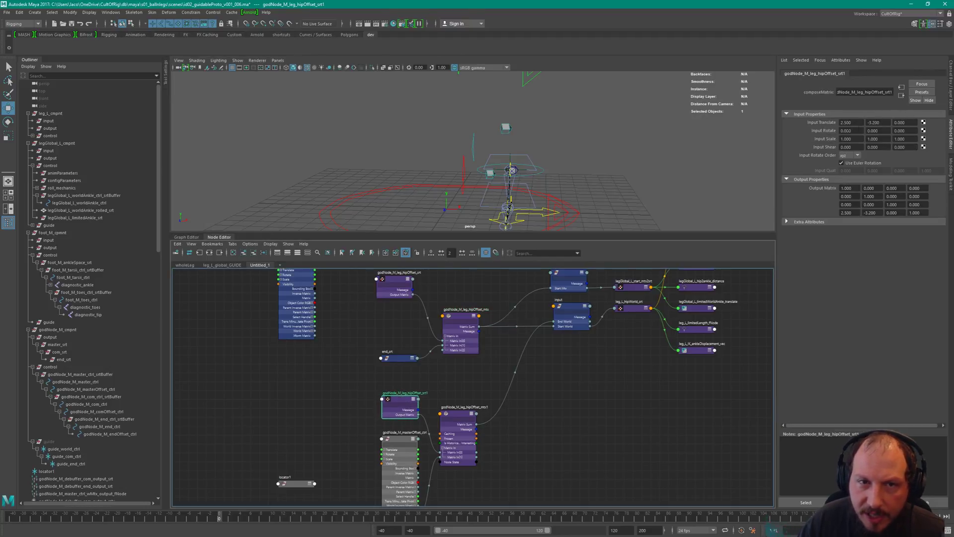
key(f)
alt+middle_drag(539, 206, 567, 164)
drag(287, 456, 299, 499)
drag(295, 483, 305, 415)
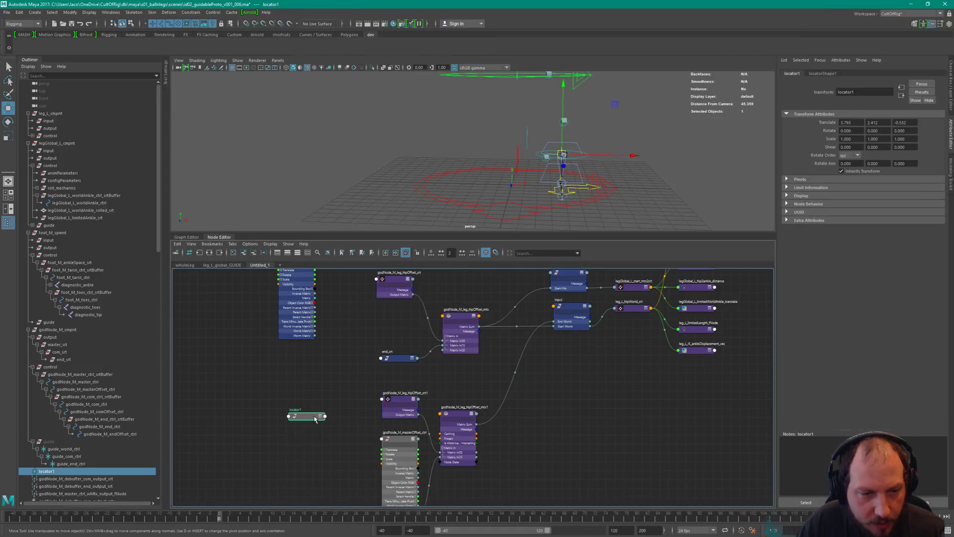
- Set the X and Y Input Translate values of godNode_M_leg_hipOffset_srt1 to 0
click(398, 405)
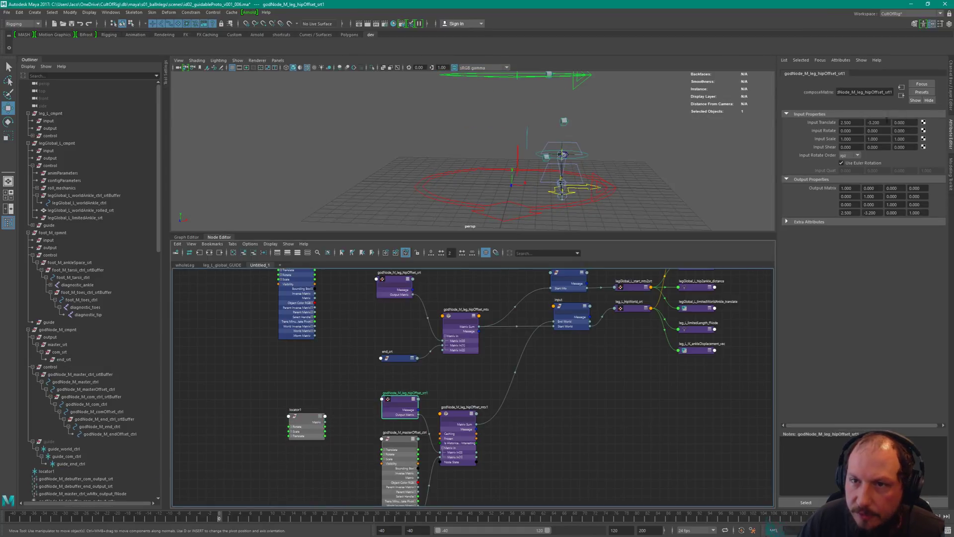
click(851, 122)
text(0)
key(Tab)
text(0)
key(Return)
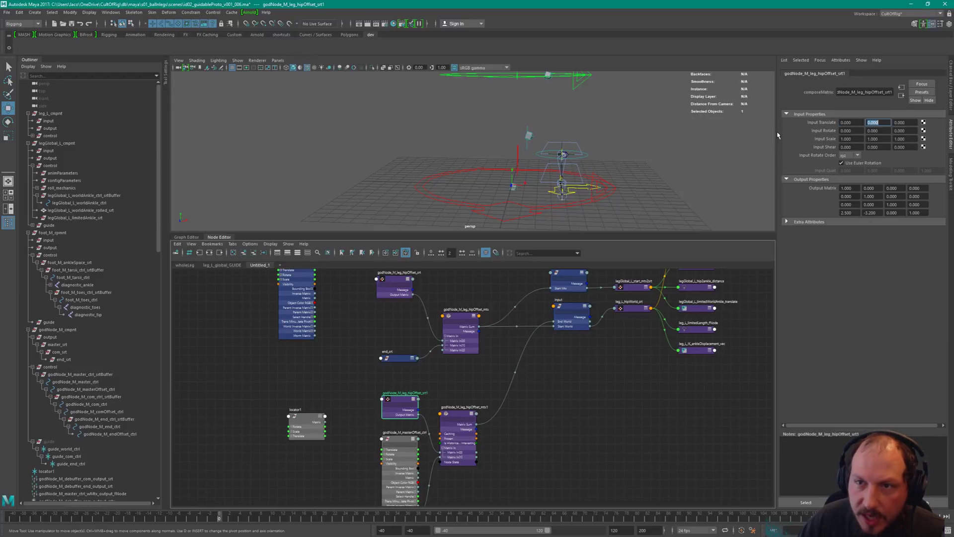
- Examine the leg_L_tibiaEnd_srt cube at the origin and the legGlobal_L_worldAnkle_ctrl control in the 3D view
click(617, 132)
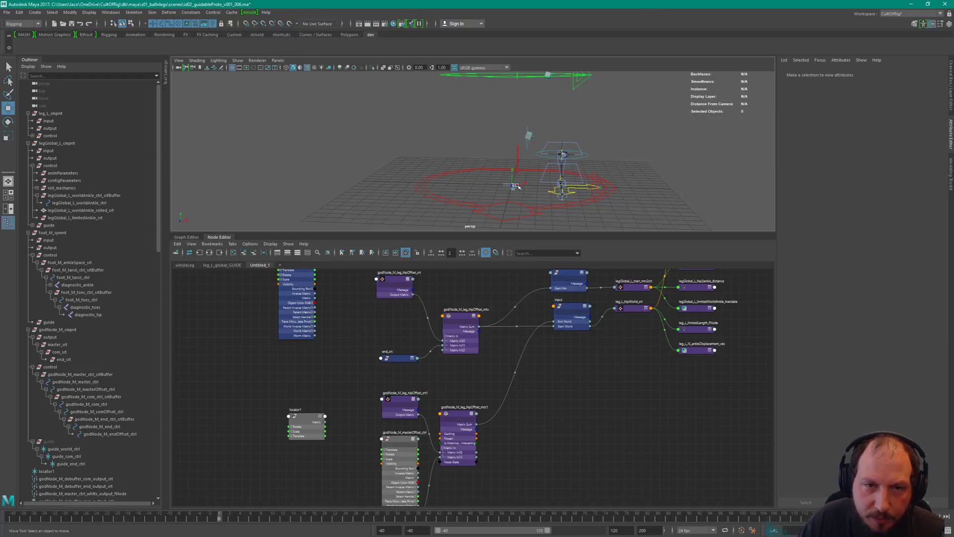
click(513, 186)
alt+drag(517, 159, 579, 144)
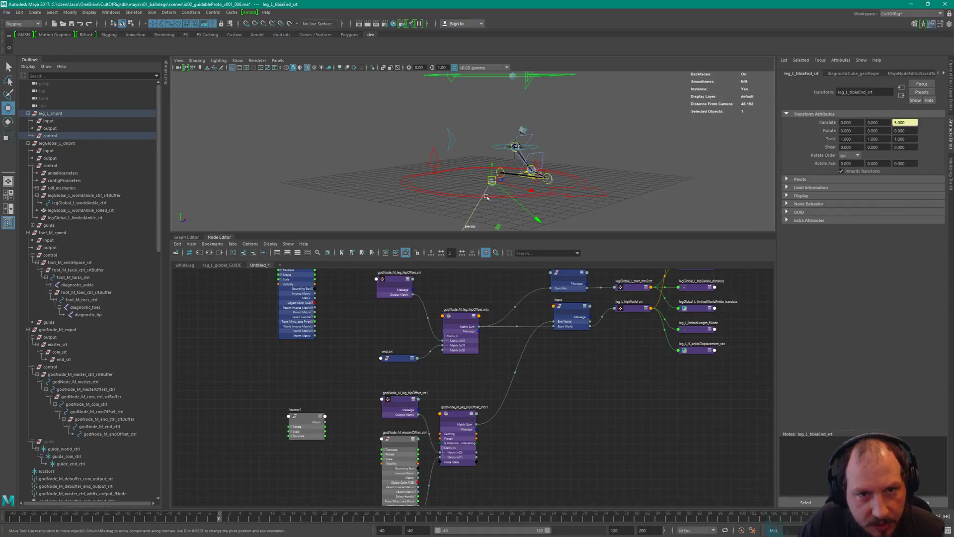
click(537, 148)
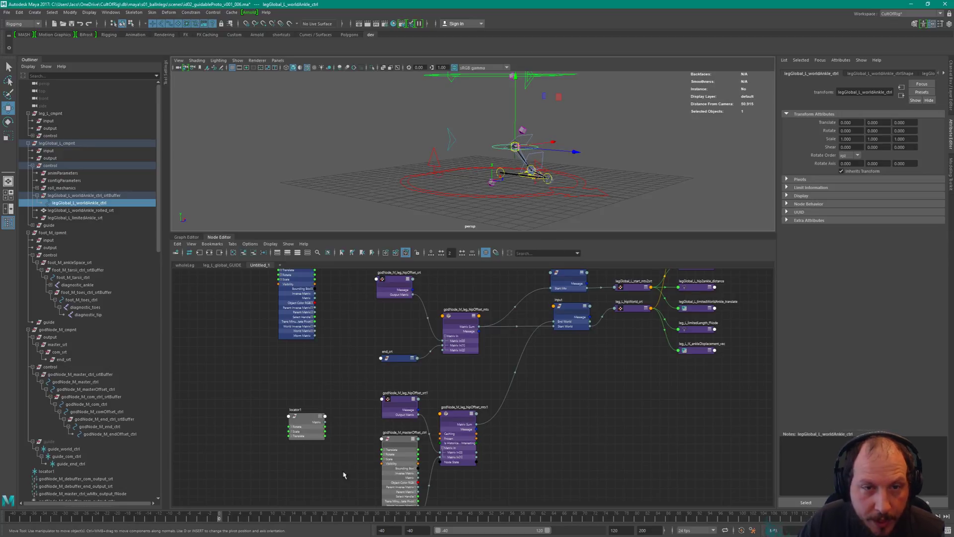
- Expand the locator1 node to show all its attributes and place it higher in the graph
click(483, 397)
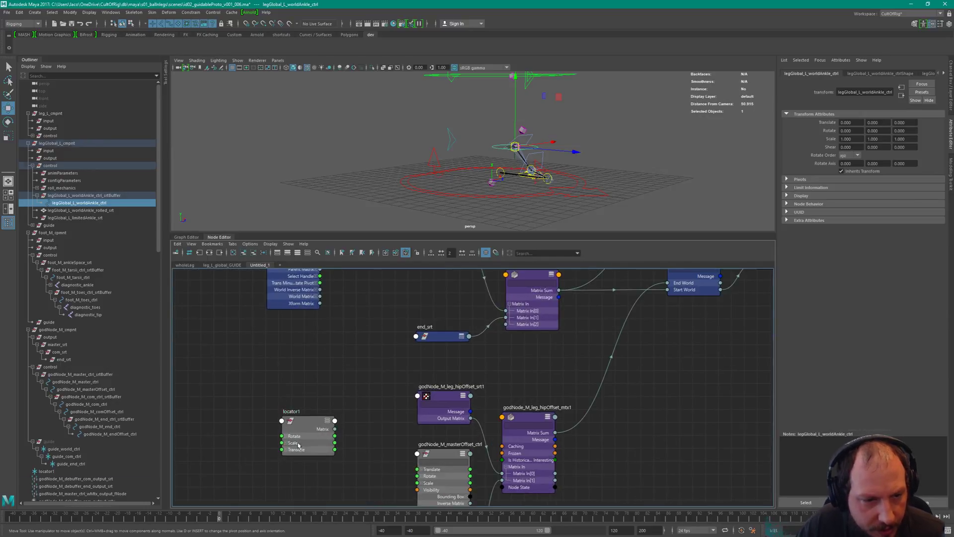
click(307, 422)
key(3)
drag(307, 423, 335, 359)
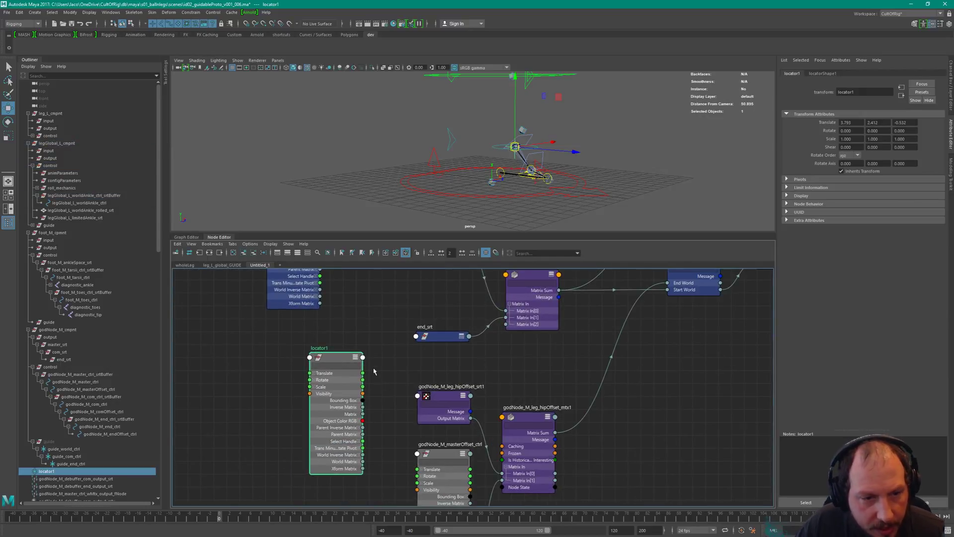
- Expand godNode_M_leg_hipOffset_srt1 beside locator1 and connect the locator's Translate and Rotate to its Input Translate and Input Rotate
click(447, 395)
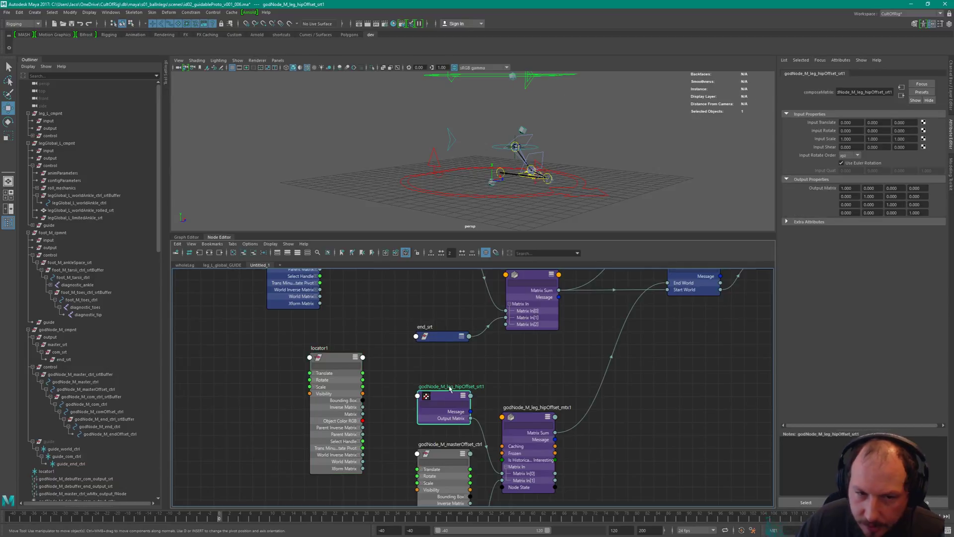
right_click(445, 396)
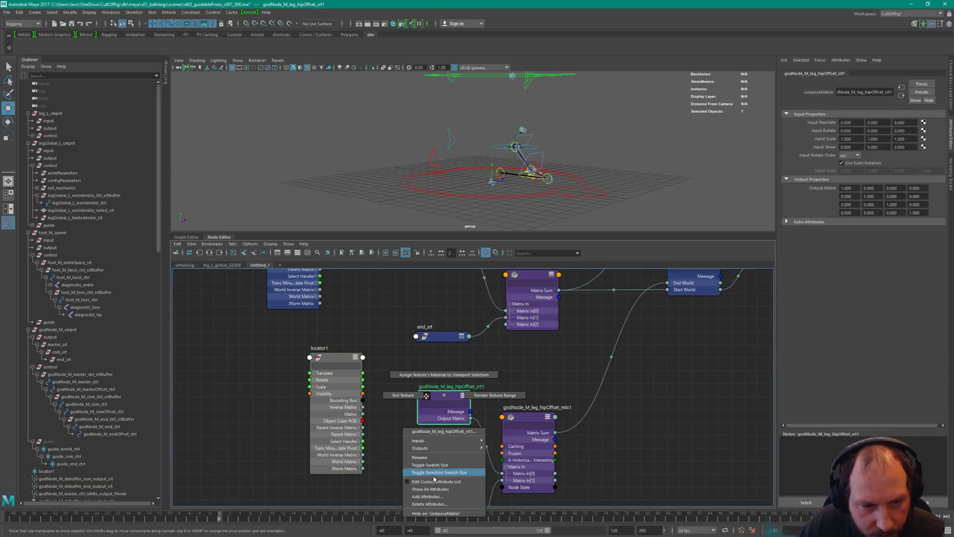
click(445, 497)
drag(438, 402, 377, 428)
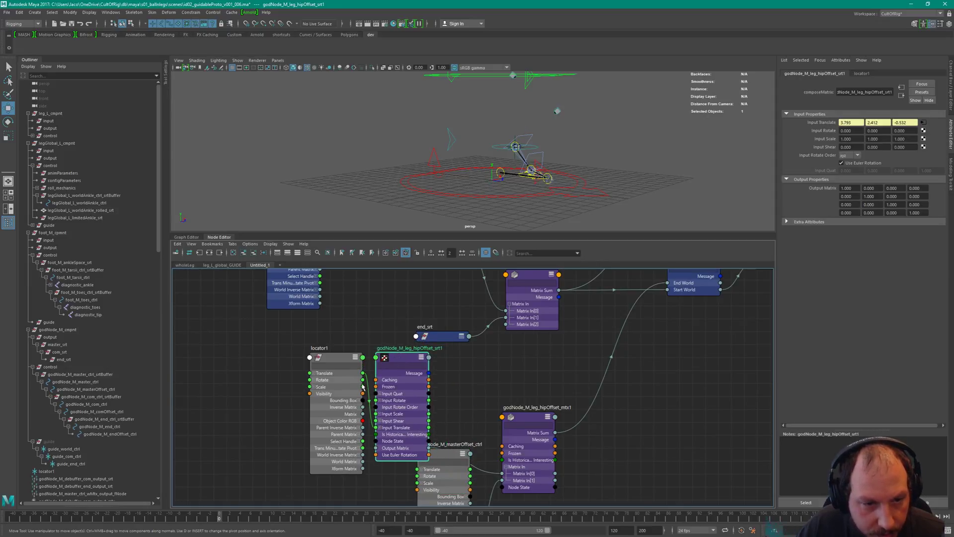
drag(363, 380, 380, 400)
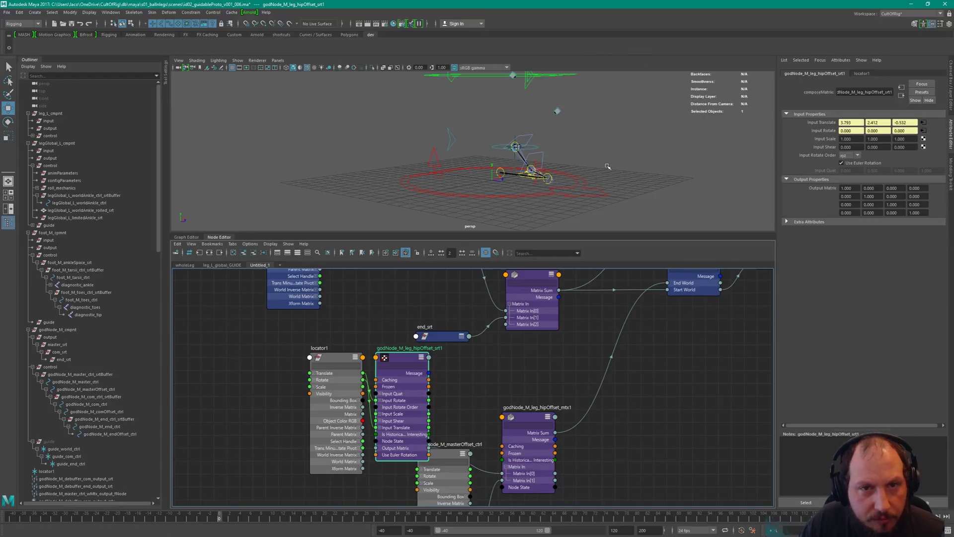
- Test the locator connection by moving locator1 away from the leg in the 3D view, and undo the move
alt+drag(584, 150, 438, 164)
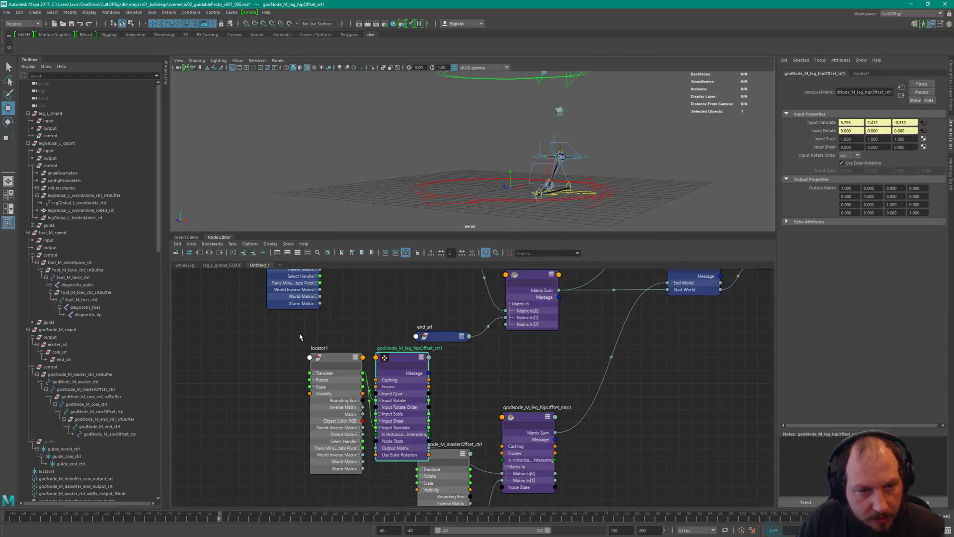
drag(309, 357, 305, 363)
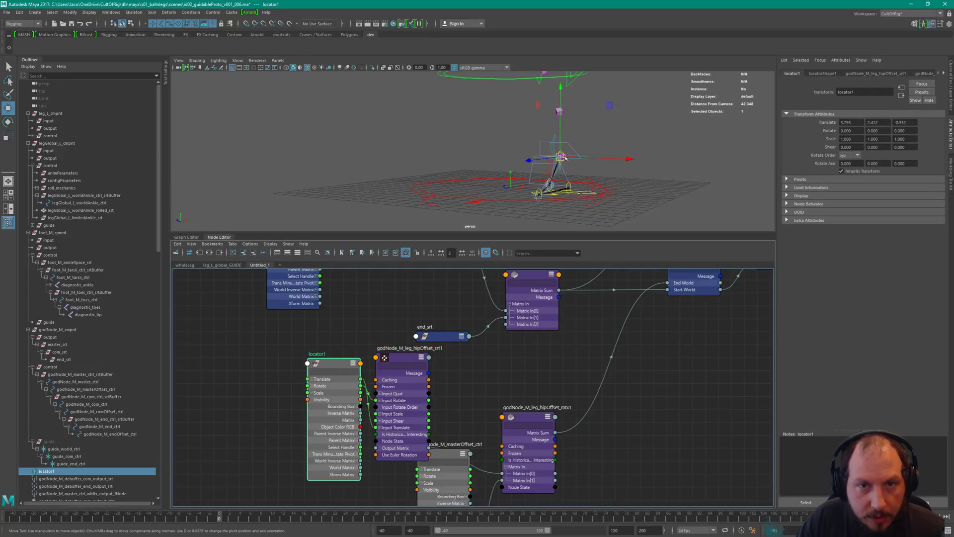
drag(561, 159, 616, 142)
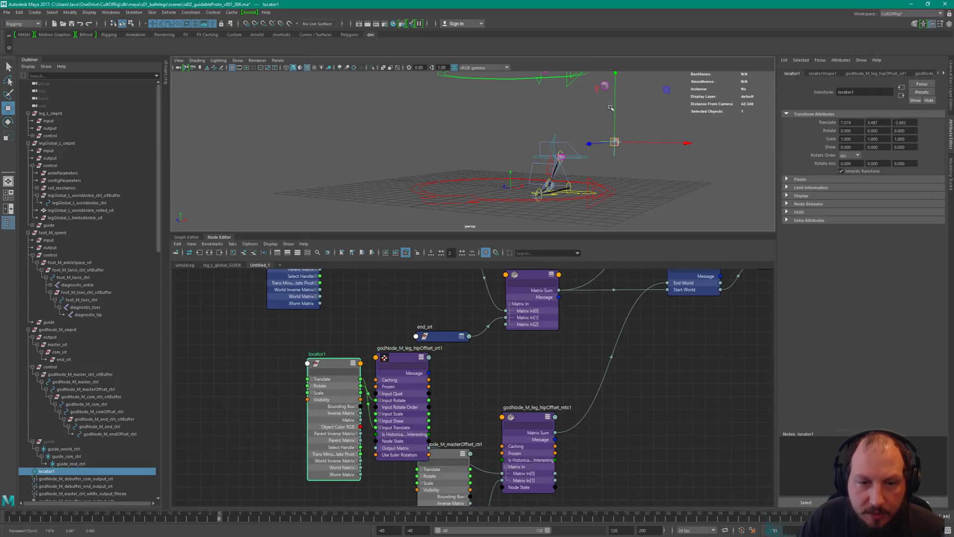
key(ctrl+z)
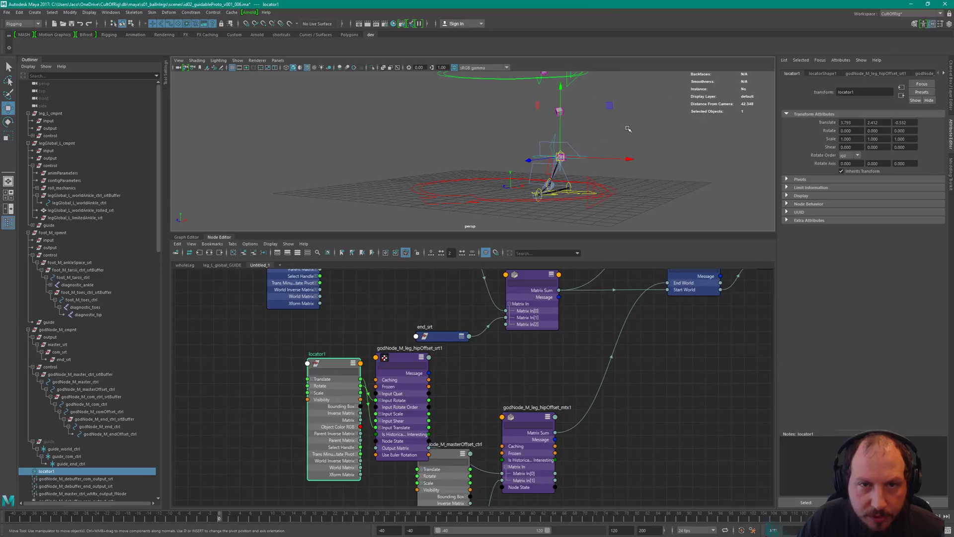
- Move the locator1 and godNode_M_leg_hipOffset_srt1 nodes together so they sit clear of the godNode_M_masterOffset_ctrl node in the graph
shift+click(397, 357)
drag(398, 357, 348, 367)
alt+middle_drag(567, 362, 527, 421)
alt+right_drag(527, 421, 477, 376)
alt+middle_drag(569, 383, 503, 367)
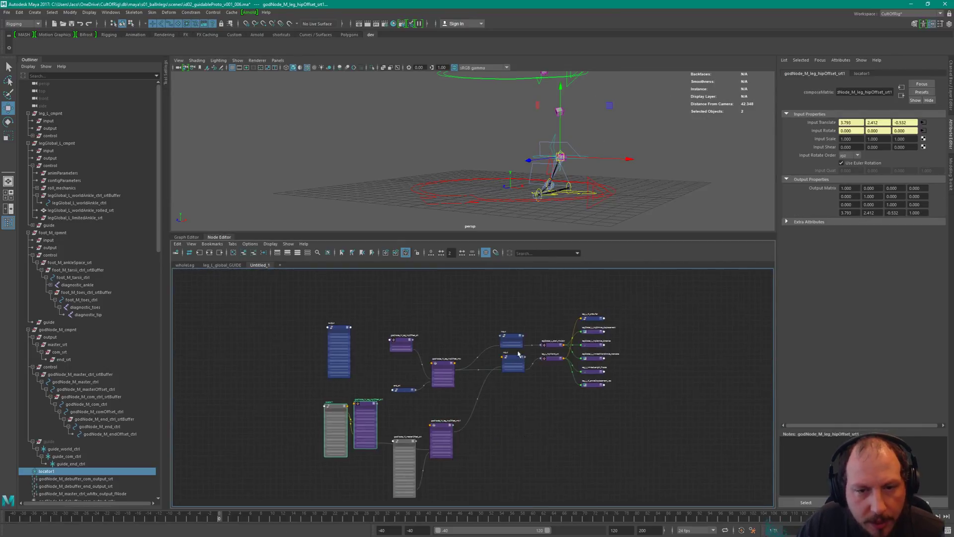
alt+right_drag(502, 368, 601, 358)
alt+middle_drag(601, 358, 515, 419)
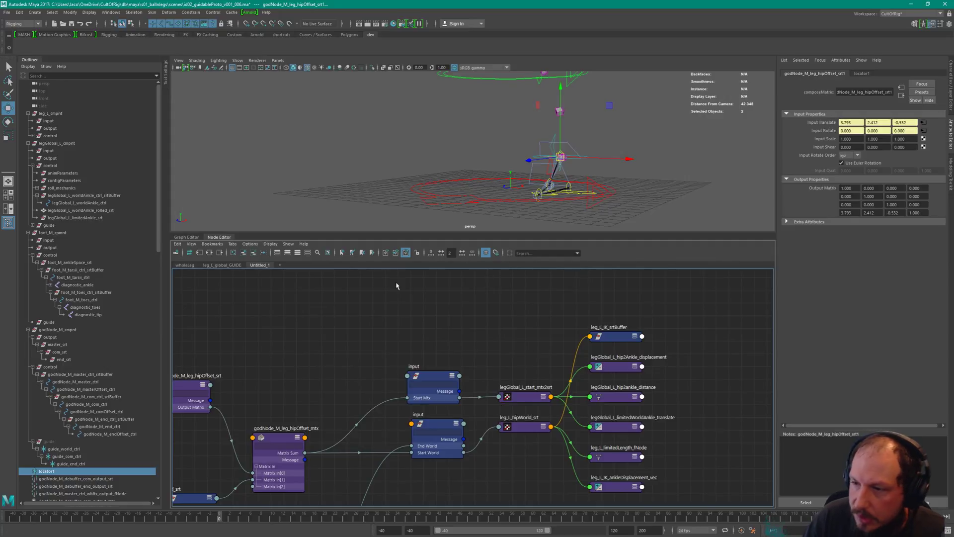
- Look over the wholeLeg graph, and examine the godNode_M_leg_hipOffset_mtx1 and leg_L_cmpnt input nodes in the Untitled_1 graph
click(185, 265)
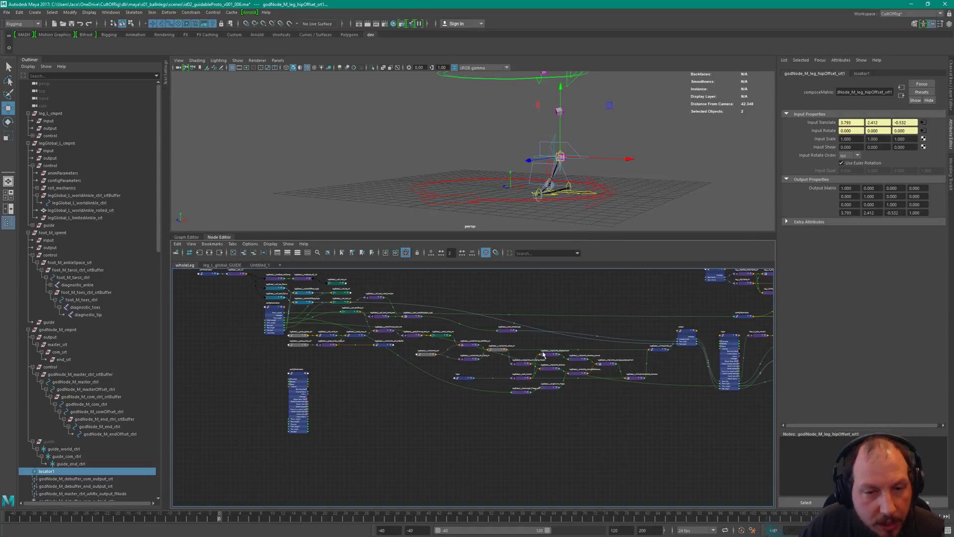
scroll(518, 325, down, 5)
scroll(521, 313, up, 5)
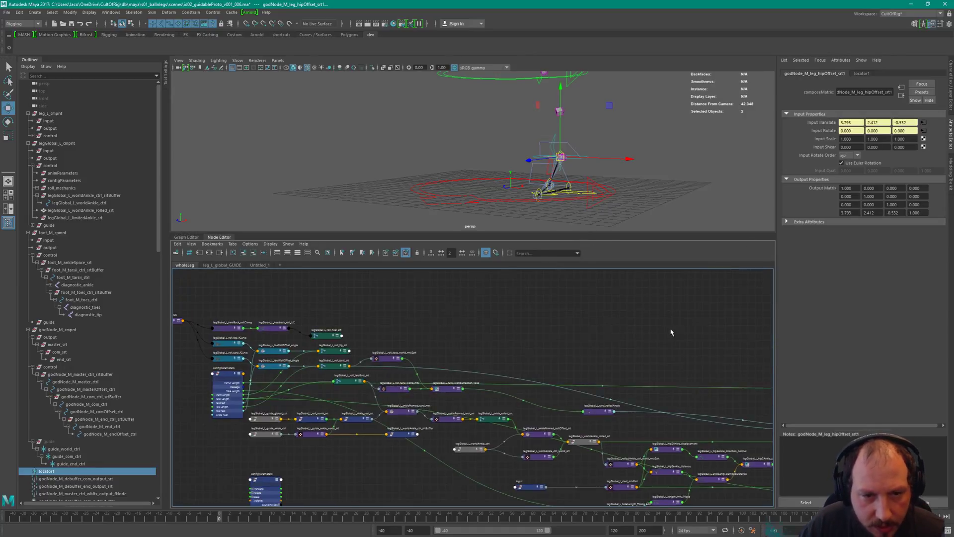
click(259, 265)
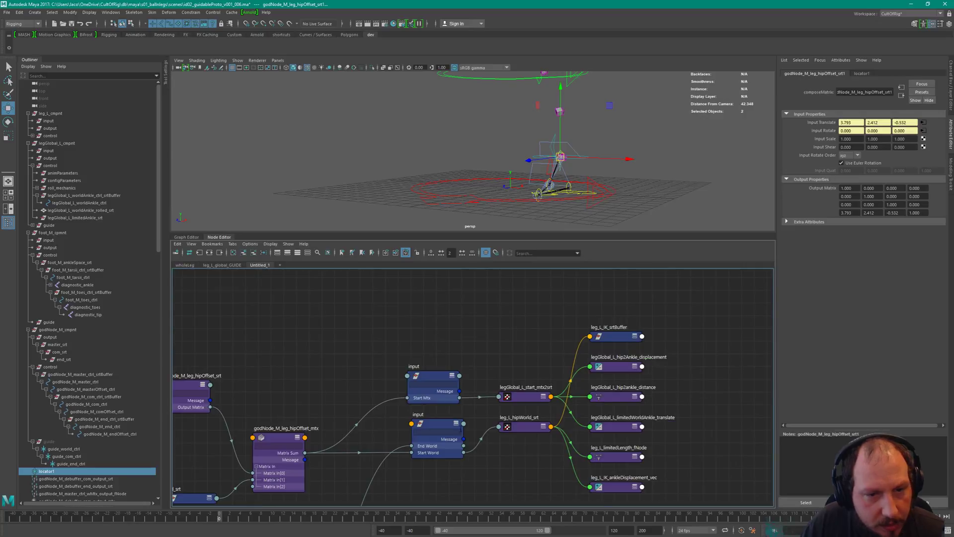
scroll(547, 343, up, 5)
click(569, 357)
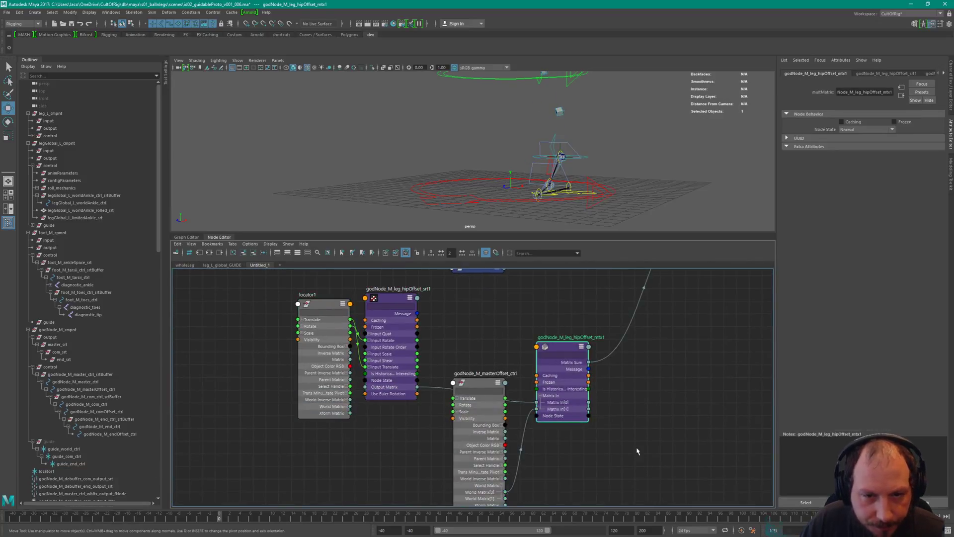
alt+middle_drag(604, 405, 489, 497)
alt+middle_drag(655, 292, 564, 364)
click(525, 381)
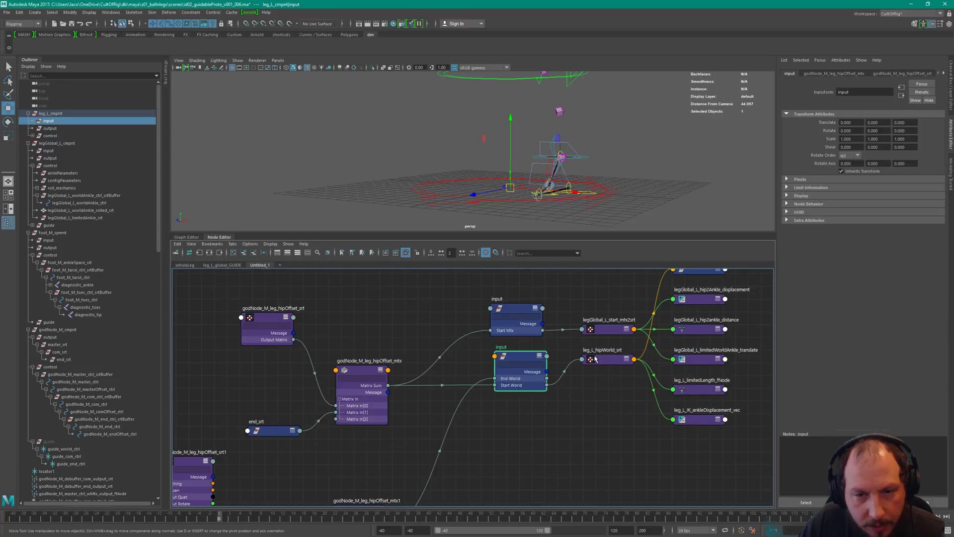
- Trace the wholeLeg graph through to the leg_L_cmpnt input node and examine what its End World and Start World attributes feed
click(188, 265)
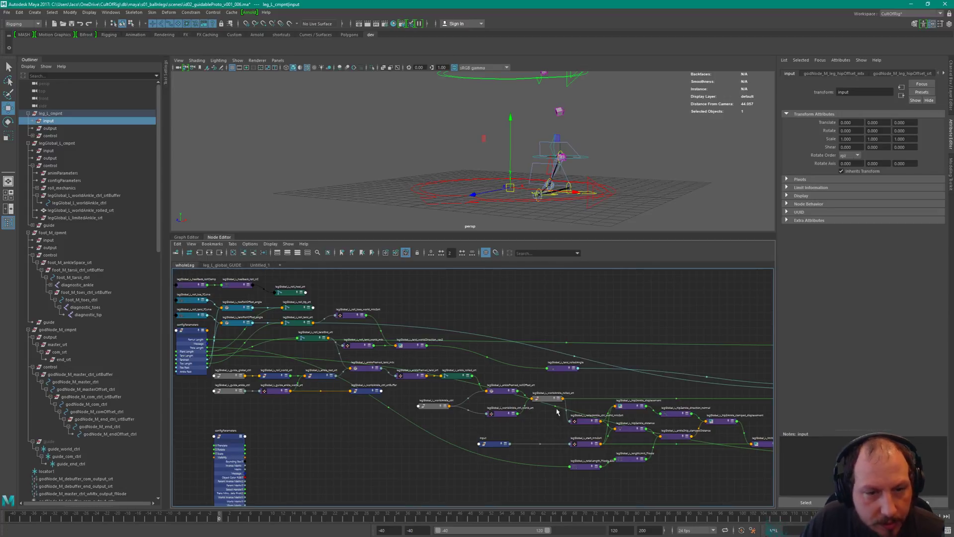
scroll(581, 351, up, 3)
alt+right_drag(581, 351, 661, 354)
alt+middle_drag(309, 355, 638, 359)
alt+right_drag(638, 359, 499, 354)
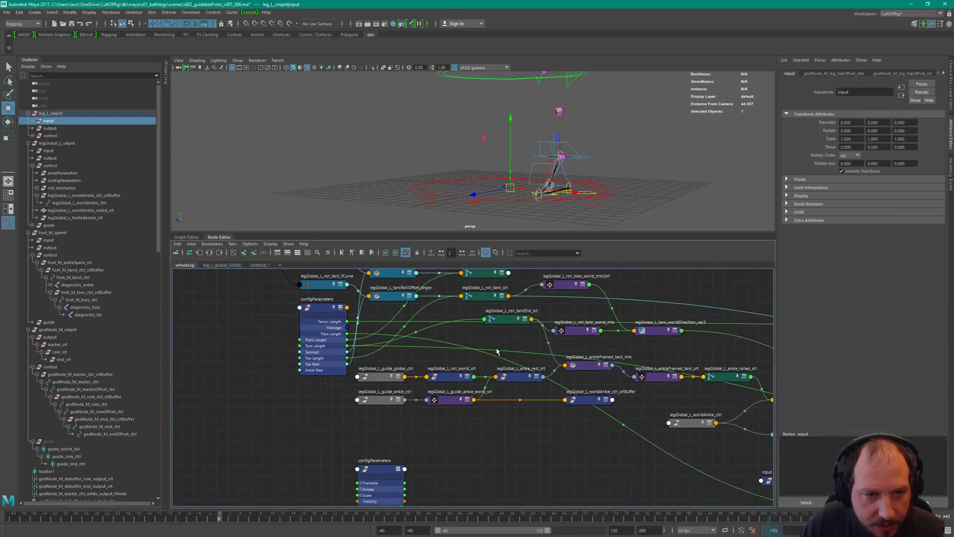
mouse_move(597, 314)
alt+middle_down()
mouse_move(521, 401)
mouse_move(343, 391)
alt+middle_up()
alt+middle_drag(683, 421, 380, 301)
mouse_move(746, 368)
alt+middle_down()
mouse_move(618, 343)
mouse_move(331, 361)
alt+middle_up()
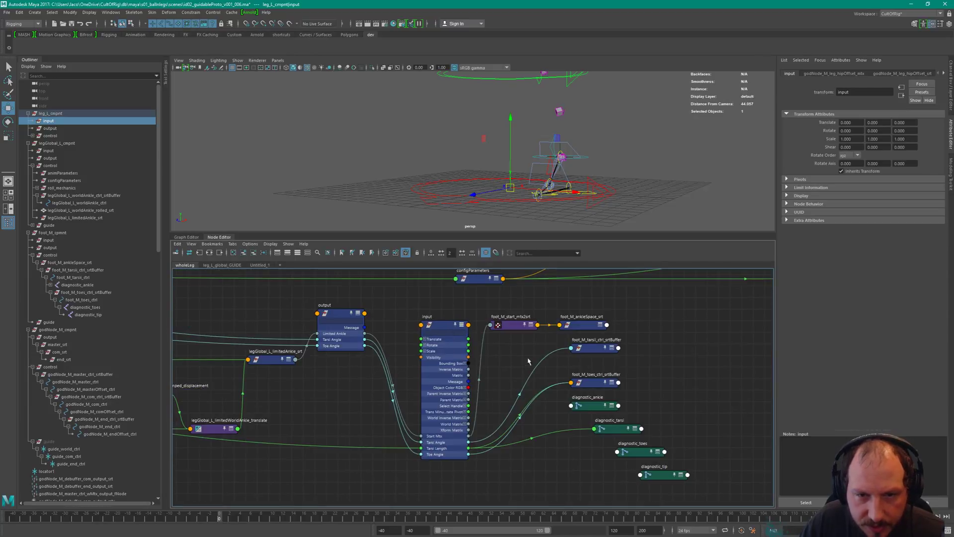
alt+middle_drag(540, 272, 358, 379)
alt+middle_drag(346, 294, 494, 345)
alt+right_drag(430, 307, 502, 323)
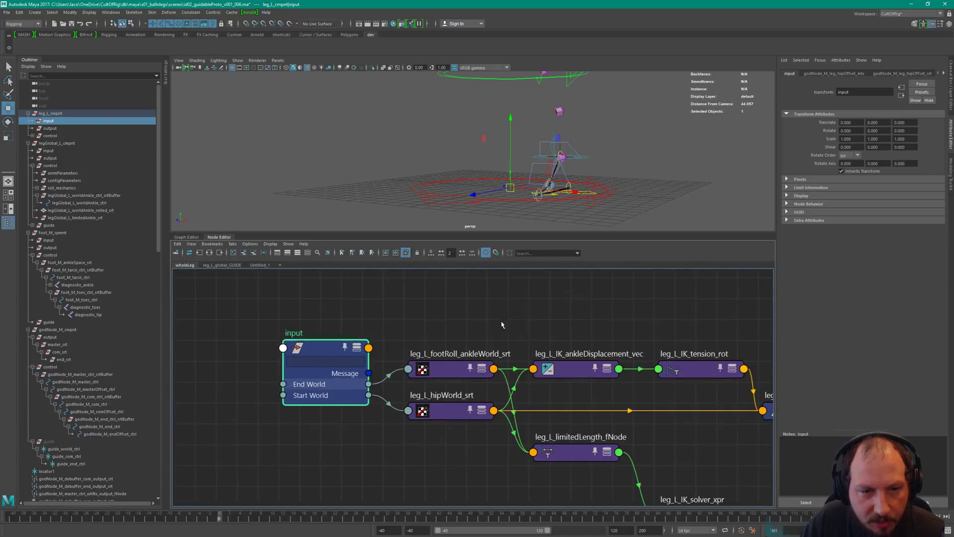
alt+middle_drag(666, 287, 500, 294)
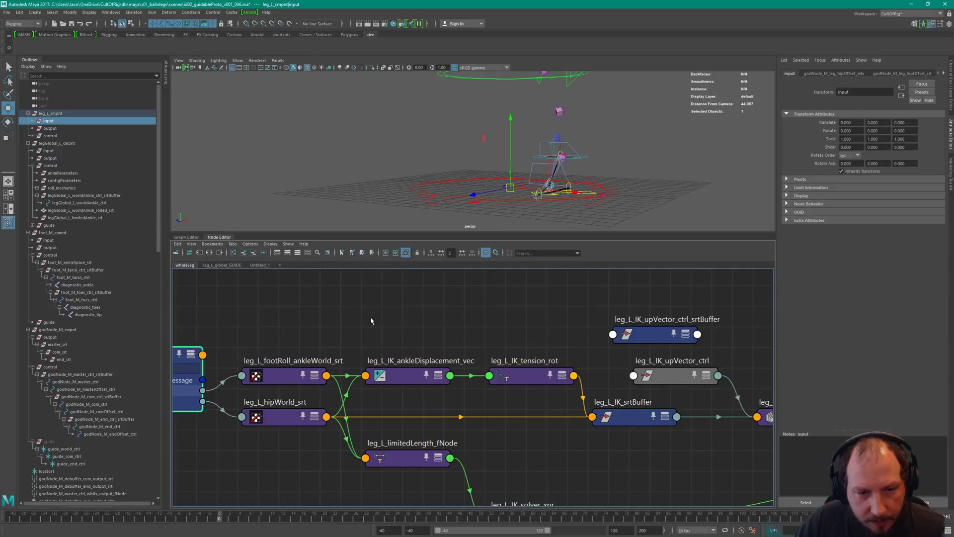
alt+middle_drag(406, 333, 614, 316)
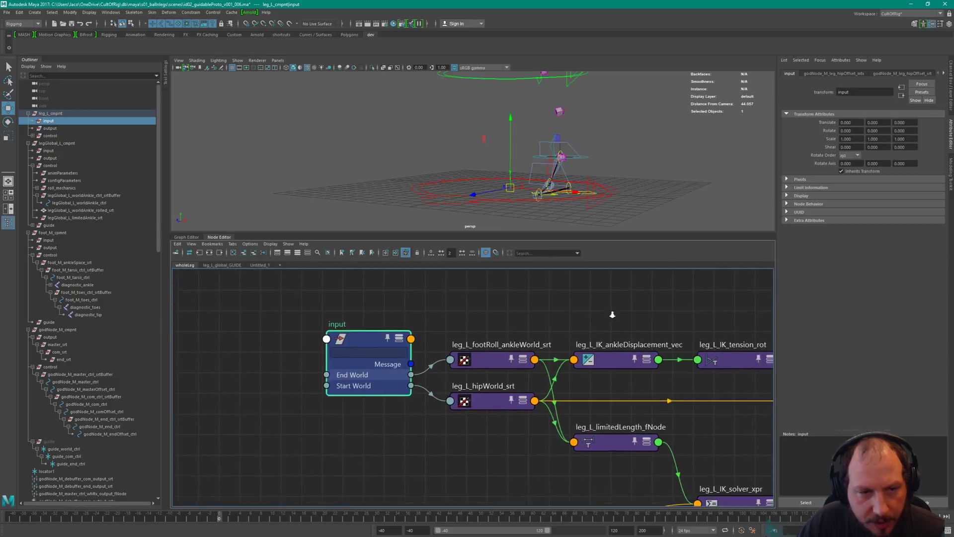
alt+right_drag(614, 317, 572, 306)
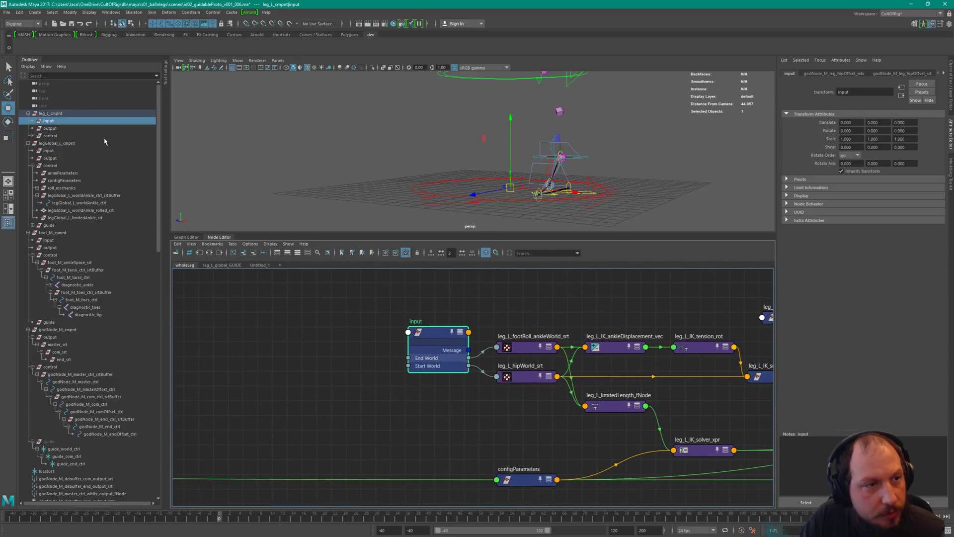
- Select legGlobal_L_guide_global_ctrl in the 3D view and look for it in the leg_L_global_GUIDE graph
alt+drag(636, 154, 619, 181)
alt+middle_drag(619, 181, 618, 137)
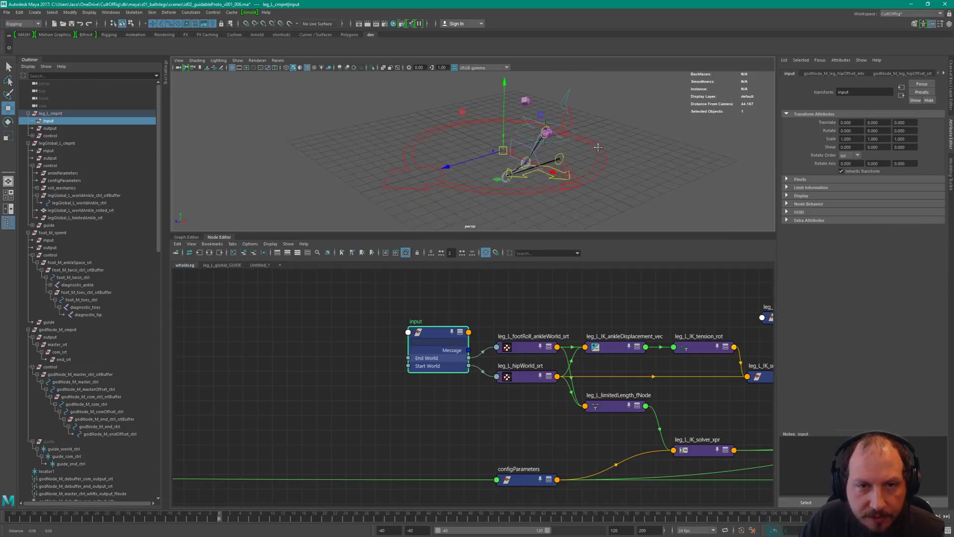
alt+right_drag(618, 137, 641, 144)
click(574, 190)
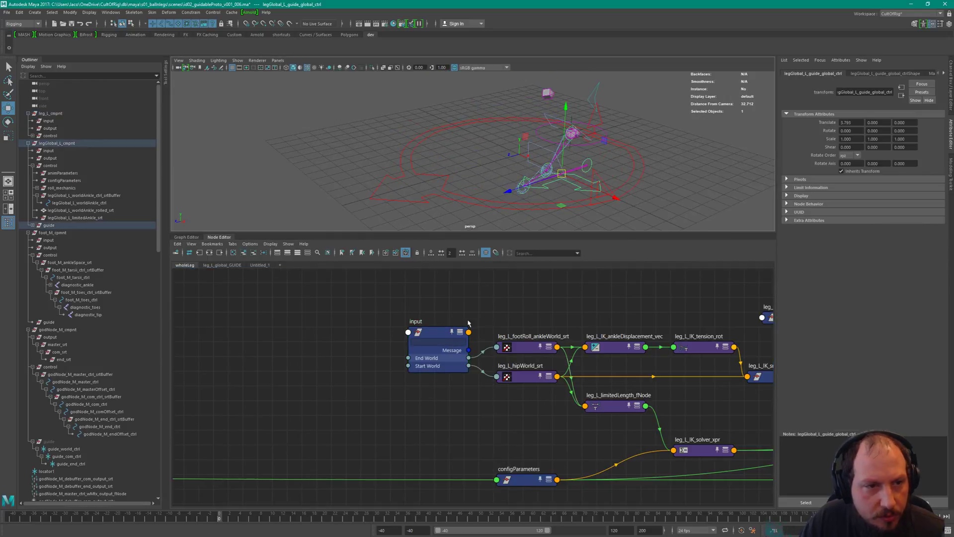
click(232, 267)
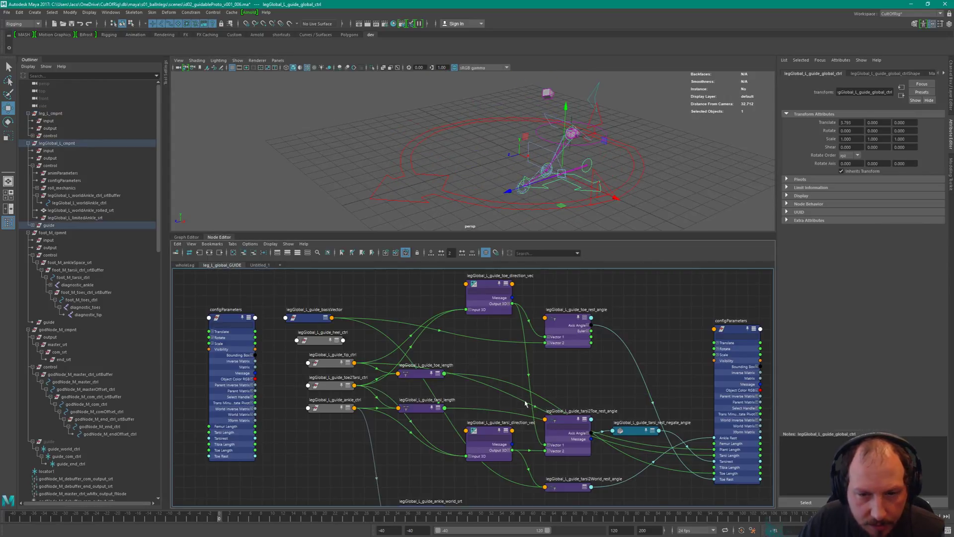
key(a)
- Locate the legGlobal_L_guide_global_ctrl node in the wholeLeg graph and check the graph's display options
click(185, 265)
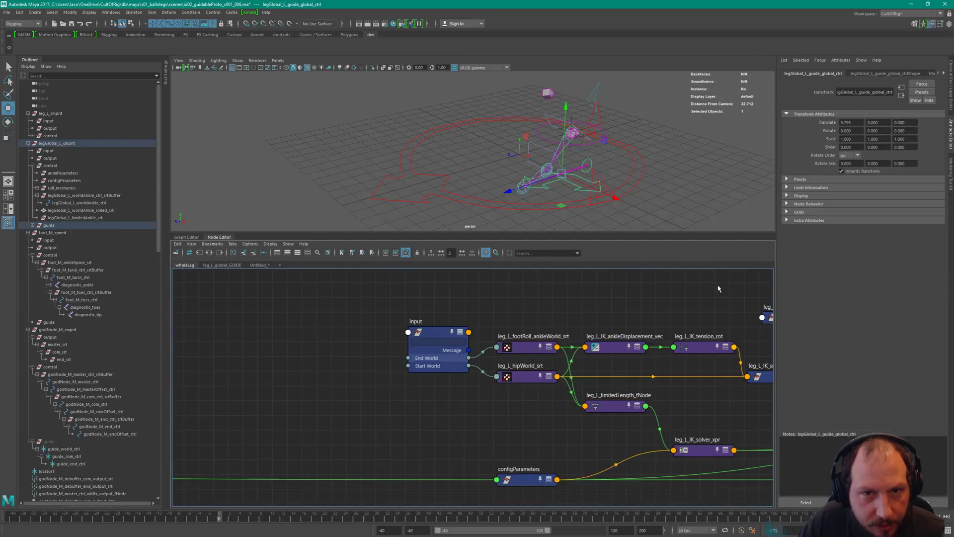
middle_drag(294, 343, 322, 354)
alt+right_drag(322, 354, 254, 365)
alt+middle_drag(601, 400, 696, 353)
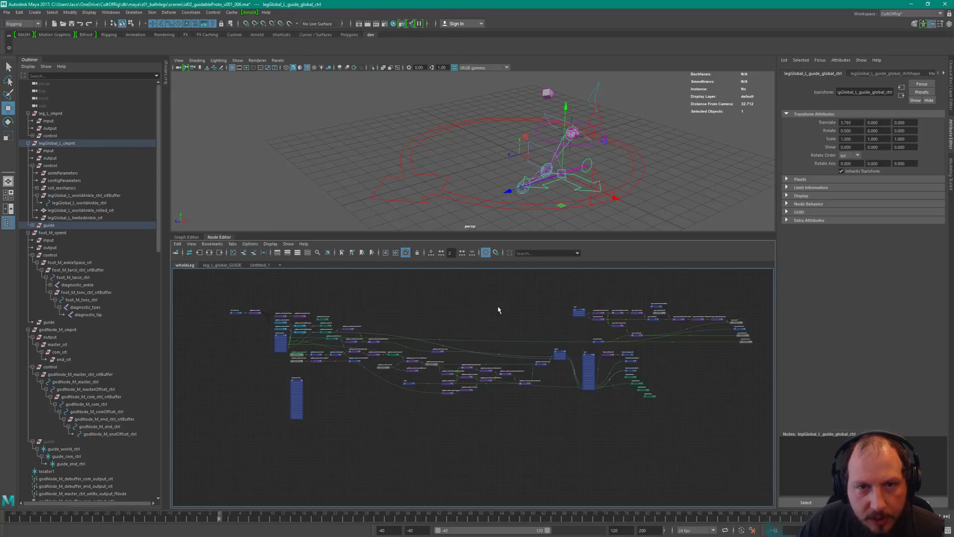
scroll(488, 311, up, 5)
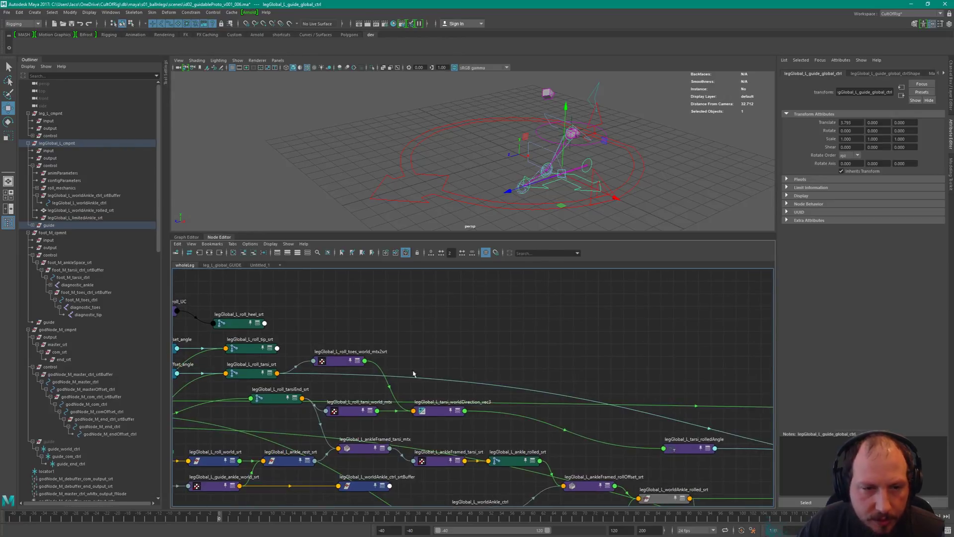
alt+middle_drag(413, 374, 518, 302)
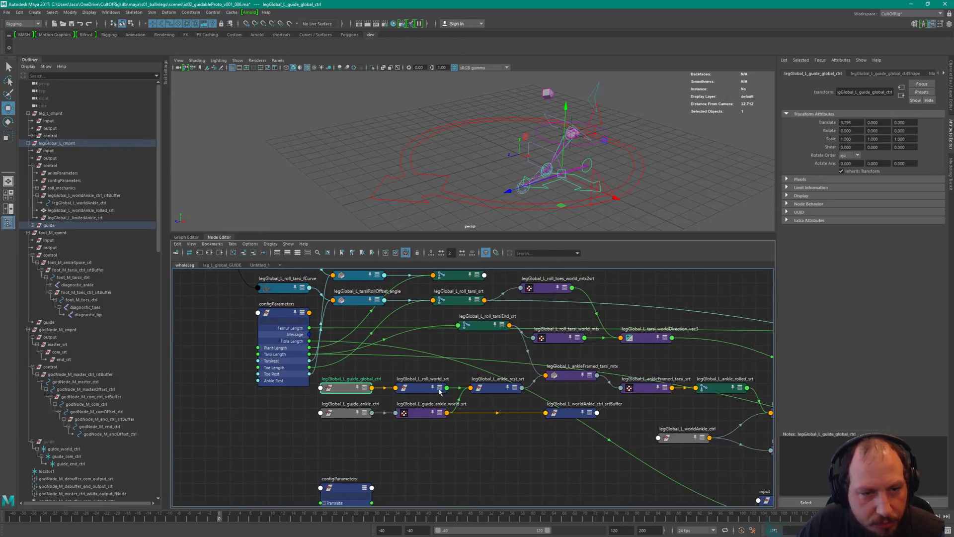
click(249, 244)
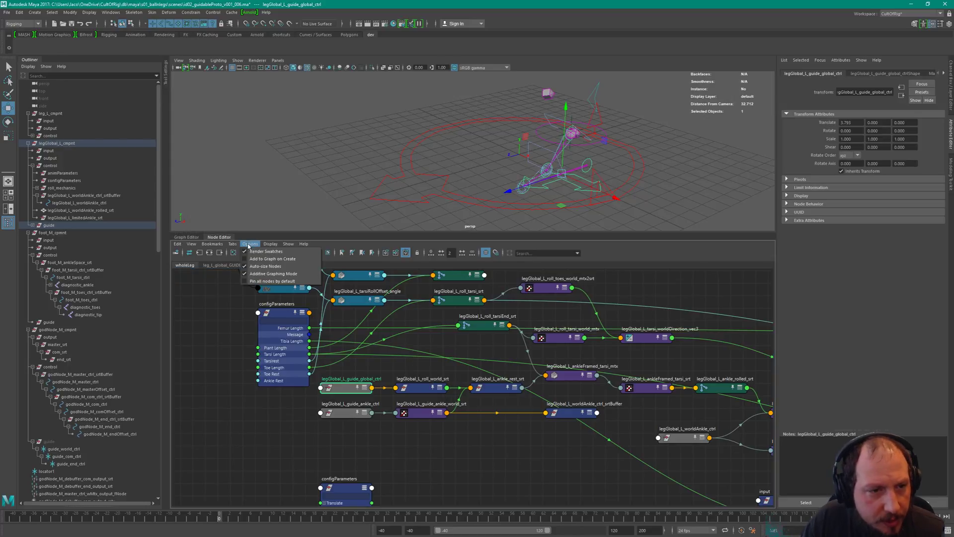
click(247, 244)
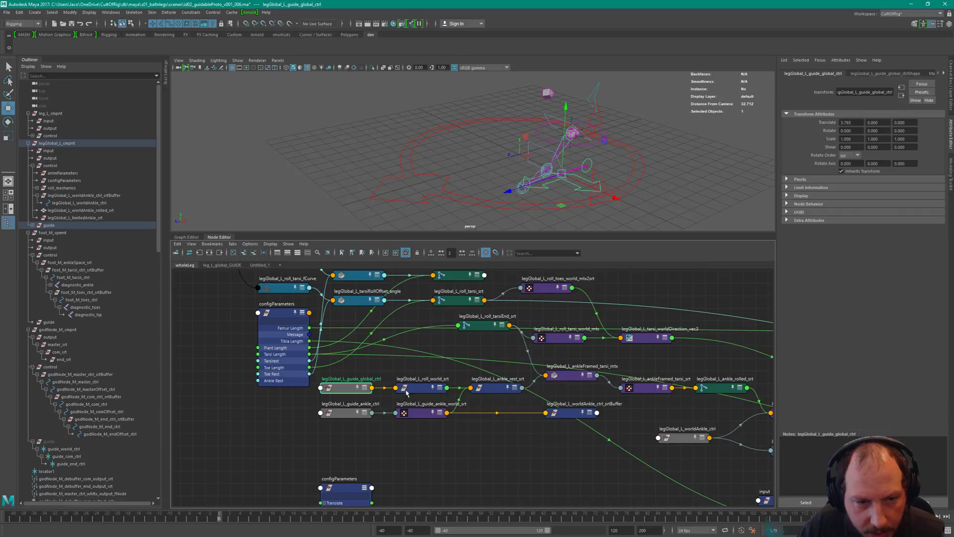
- Inspect legGlobal_L_roll_world_srt, legGlobal_L_ankle_rest_srt and legGlobal_L_guide_global_ctrl, and reveal the global guide control in the scene hierarchy
click(431, 389)
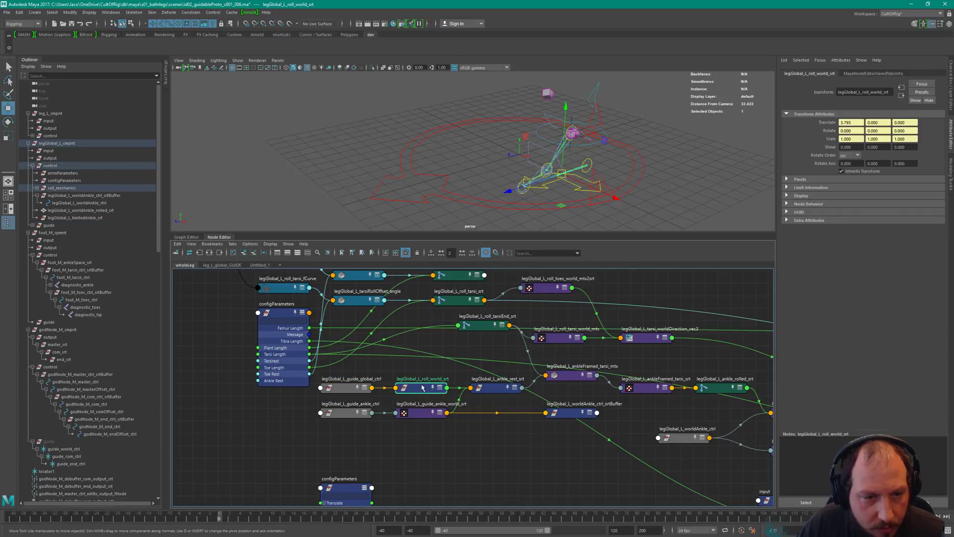
click(493, 392)
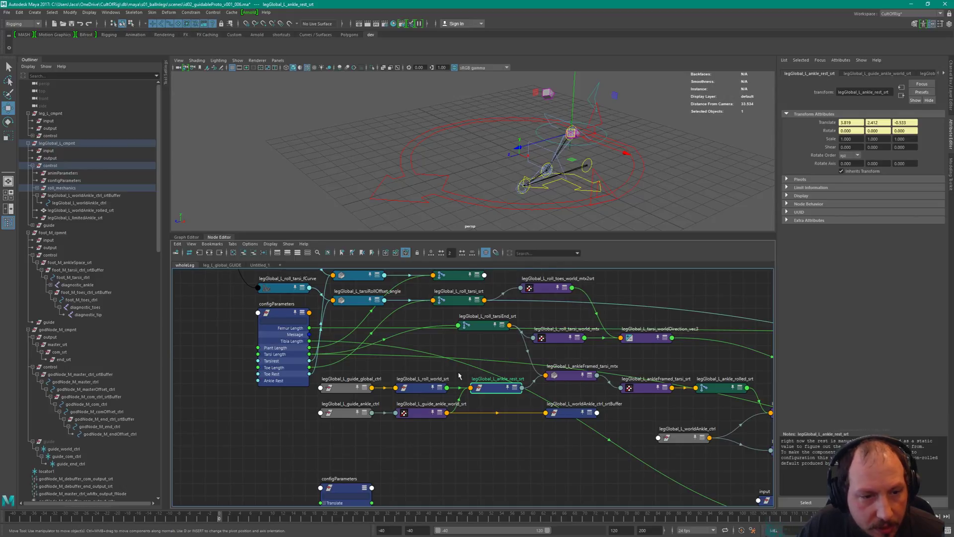
click(377, 382)
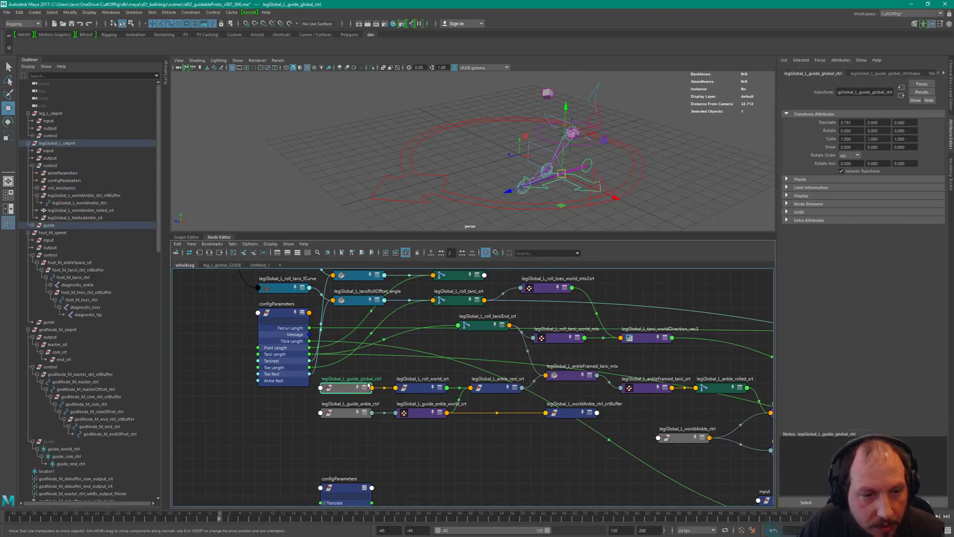
click(434, 389)
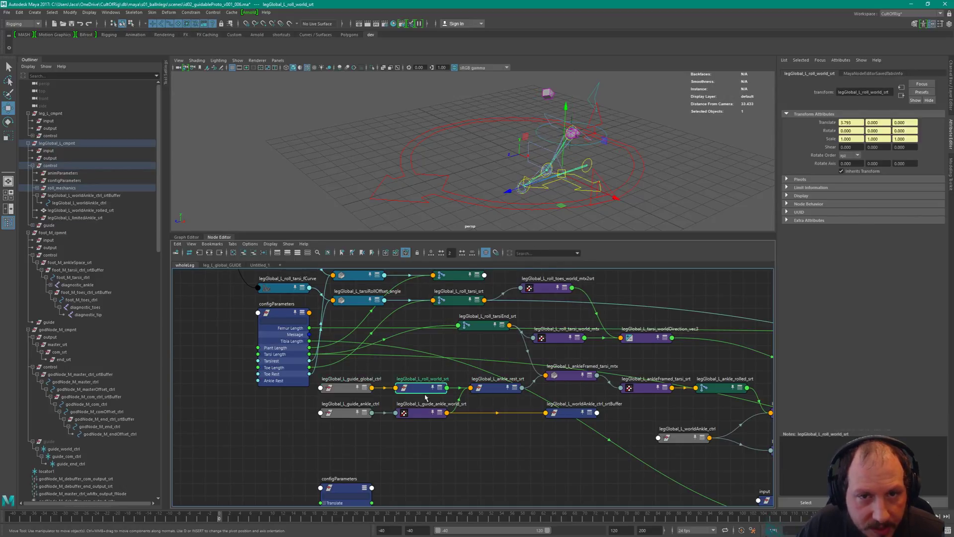
click(367, 386)
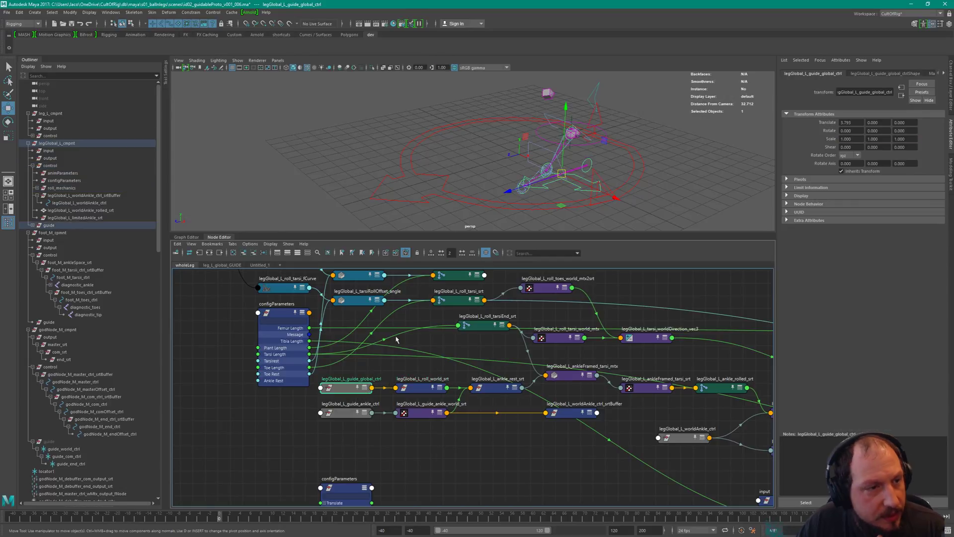
key(f)
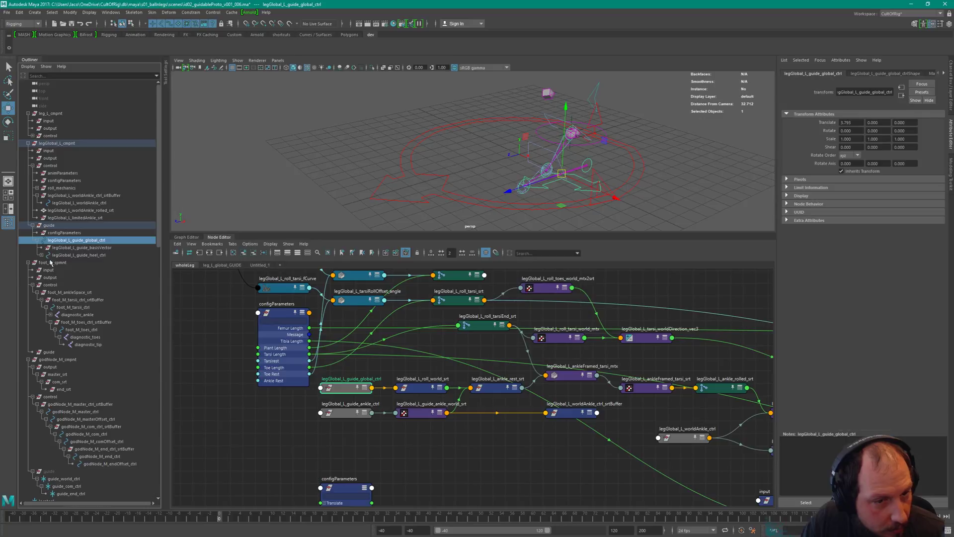
- Examine the connected attributes of legGlobal_L_ankle_rest_srt alongside legGlobal_L_roll_world_srt and legGlobal_L_guide_ankle_ctrl, and collapse the rest node again
click(426, 391)
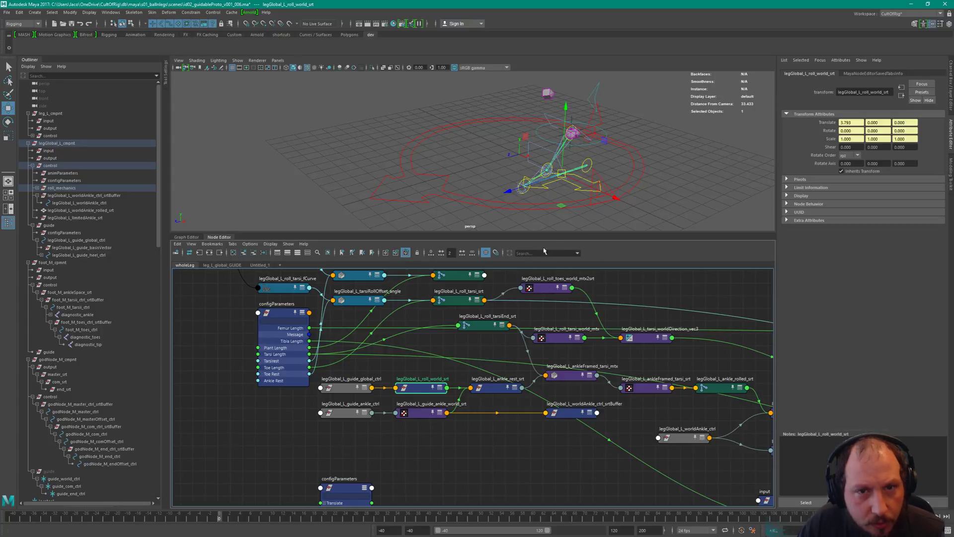
click(501, 387)
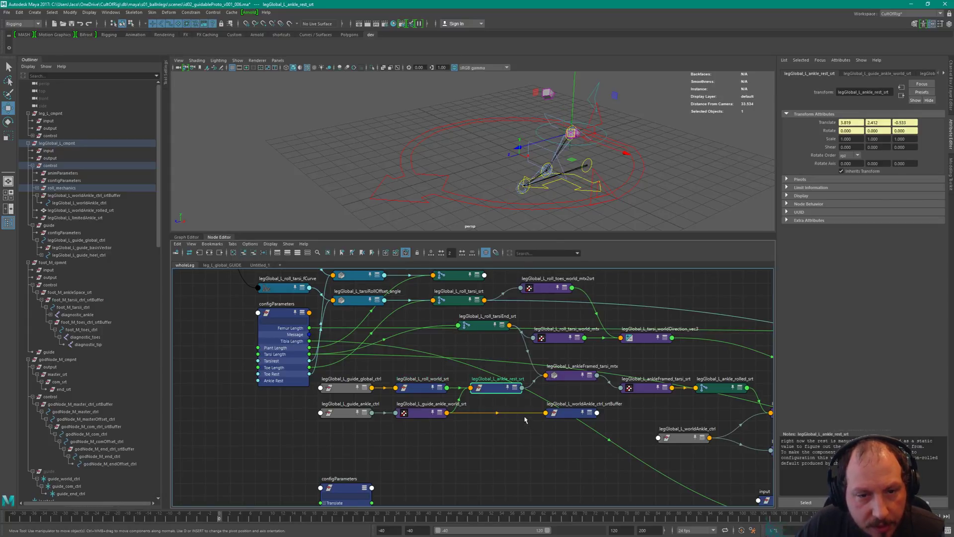
key(2)
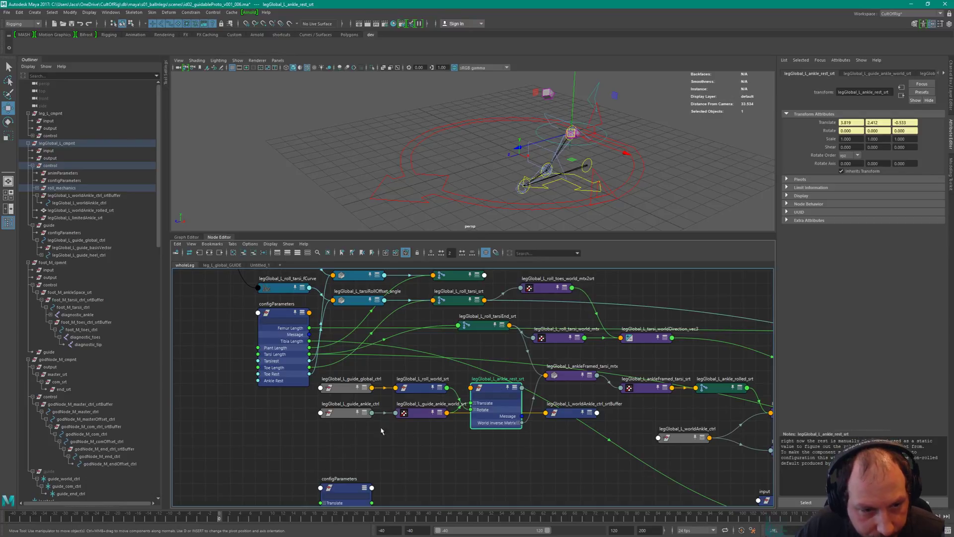
click(367, 406)
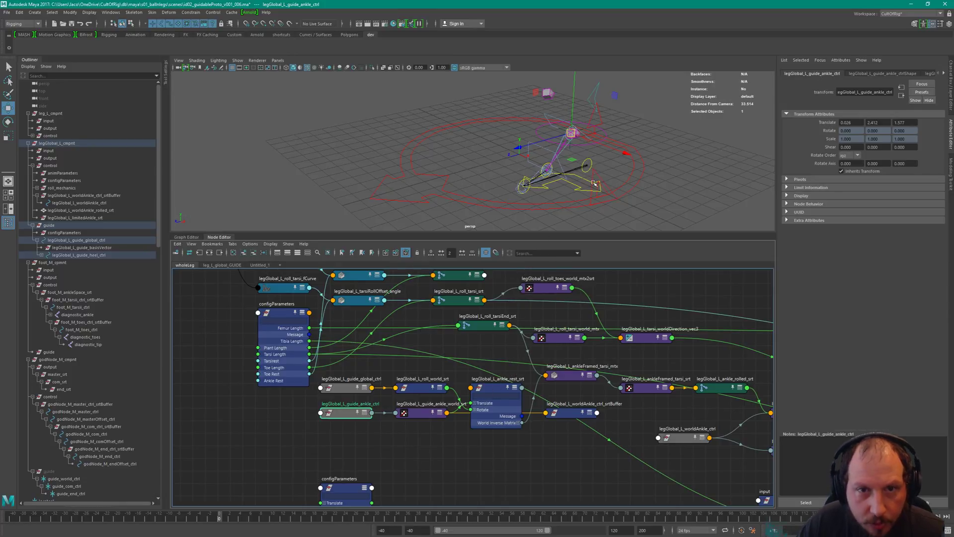
scroll(595, 184, up, 2)
click(504, 388)
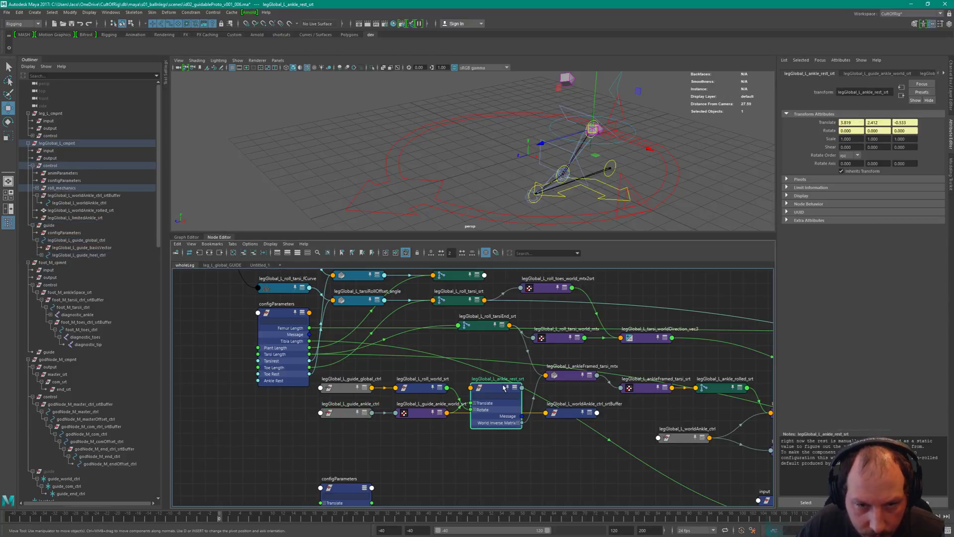
key(1)
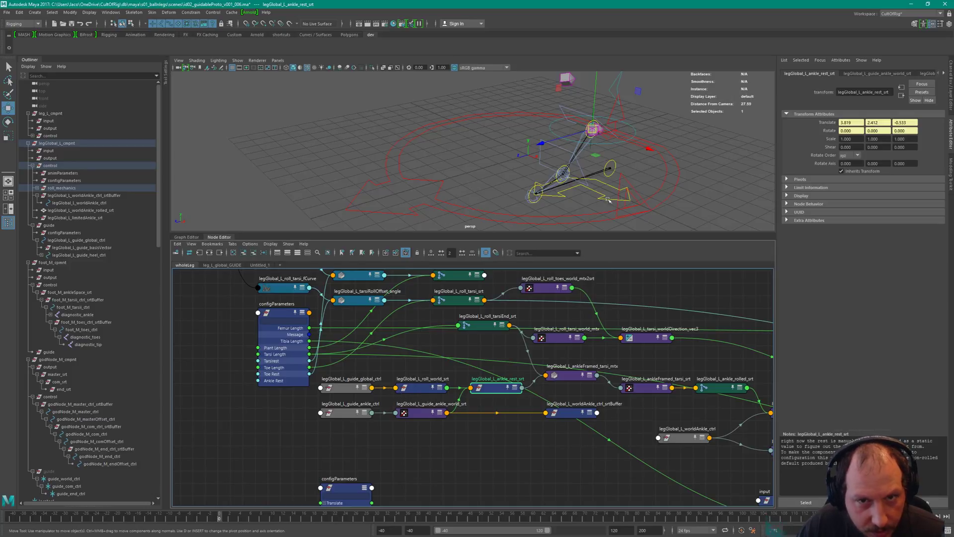
- Inspect legGlobal_L_guide_global_ctrl and its children in the scene hierarchy, and reveal the controls under legGlobal_L_guide_heel_ctrl
click(77, 240)
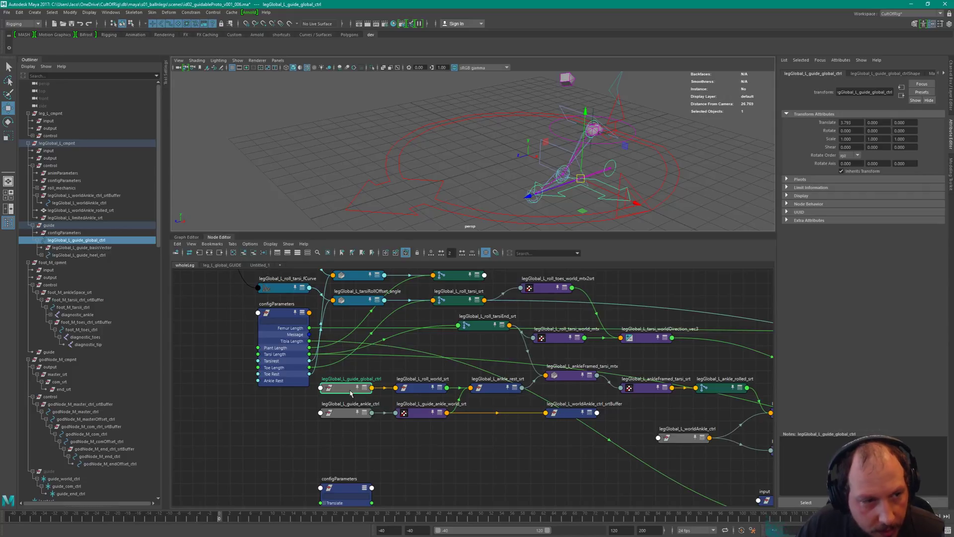
click(80, 248)
alt+right_drag(434, 400, 350, 344)
click(46, 256)
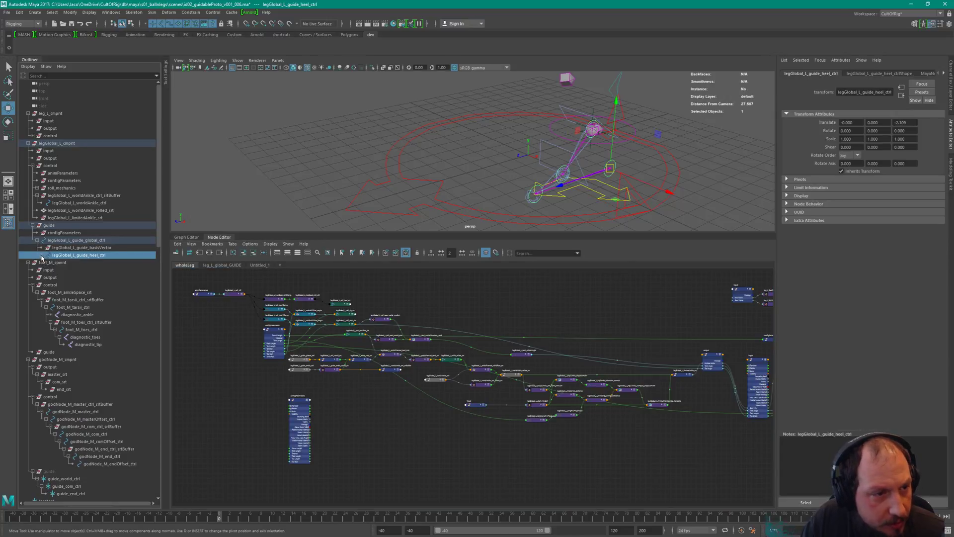
click(42, 255)
alt+middle_drag(442, 382, 494, 377)
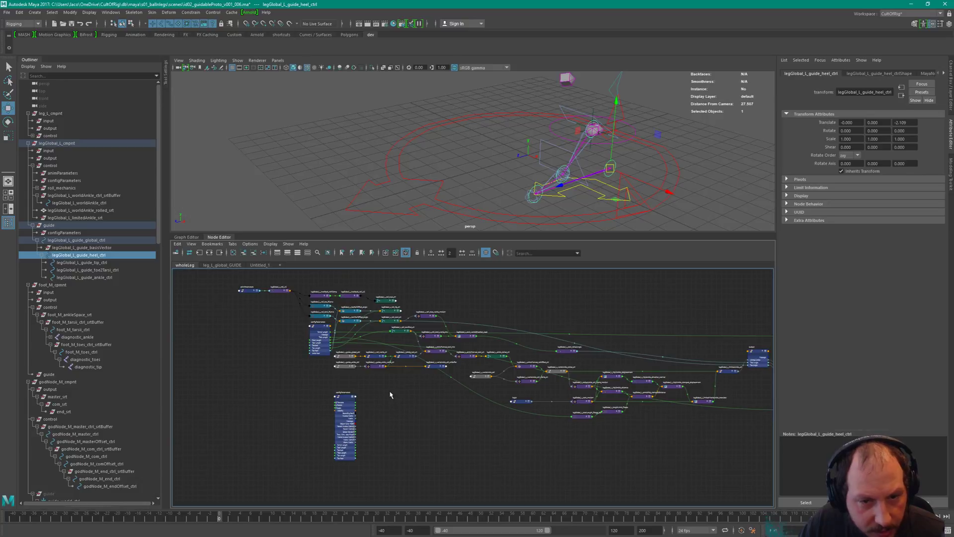
- Check each guide control under the heel control, ending on legGlobal_L_guide_ankle_ctrl, and find it in the wholeLeg graph
click(99, 270)
click(104, 277)
click(101, 269)
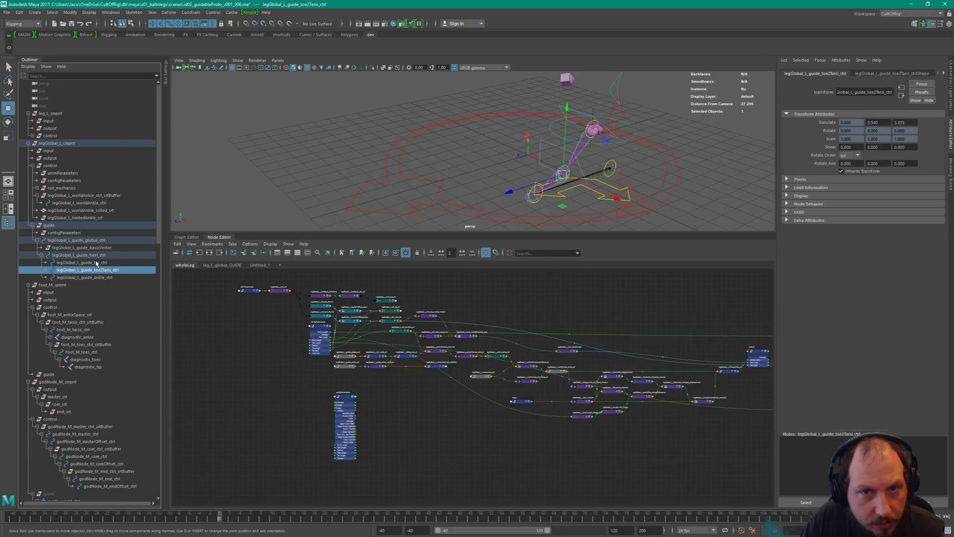
click(97, 263)
click(101, 277)
scroll(352, 370, up, 5)
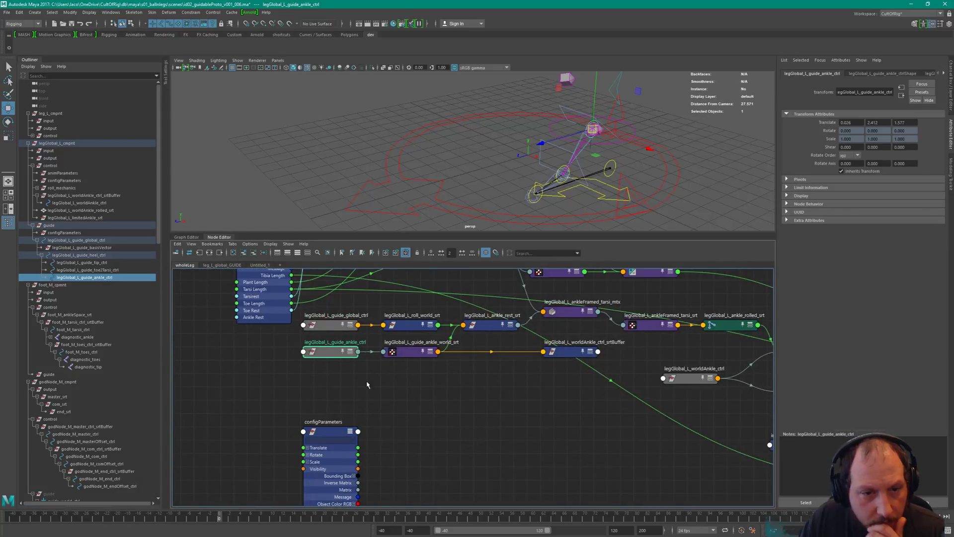
- Trace the ankle chain from legGlobal_L_ankle_rest_srt through the ankleFramed_tarsi matrix and srt nodes to legGlobal_L_ankle_rolled_srt
click(474, 326)
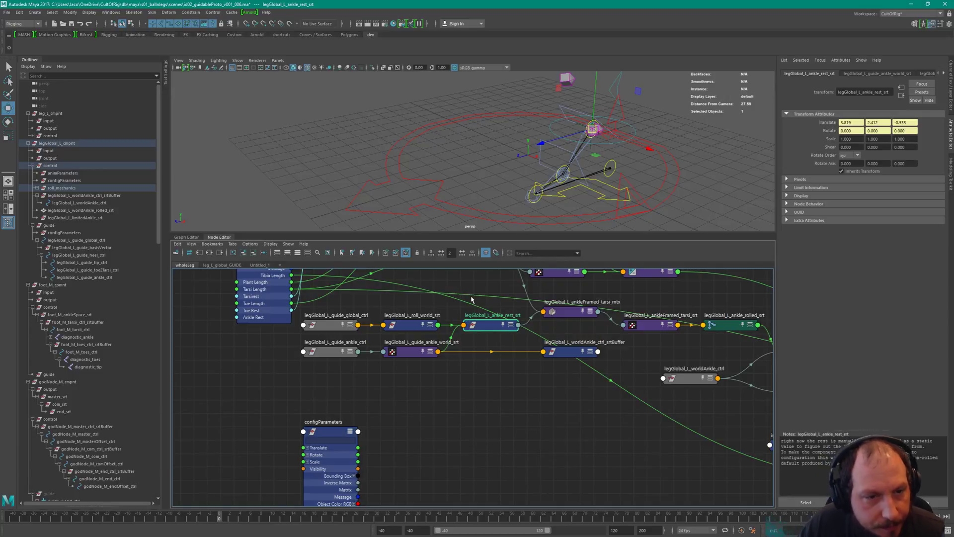
alt+middle_drag(576, 327, 488, 387)
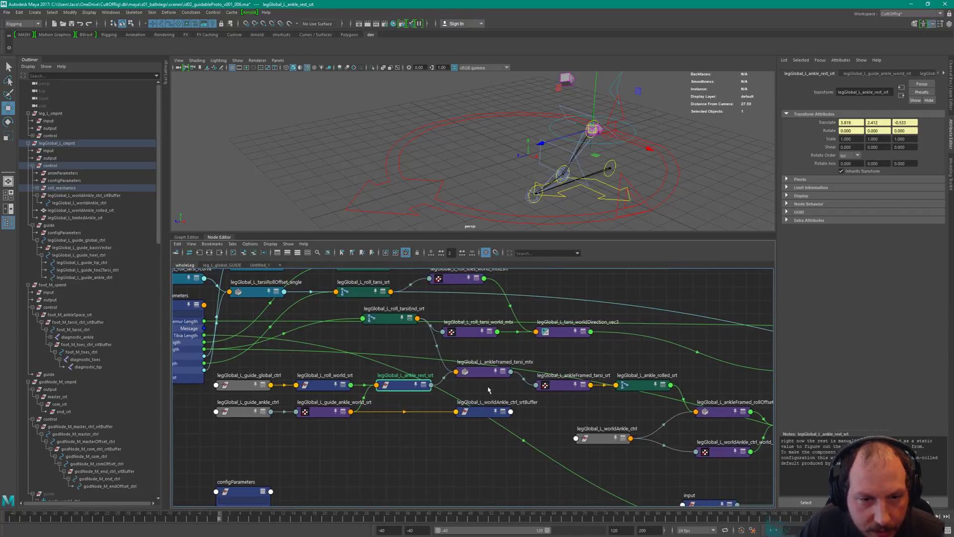
click(485, 371)
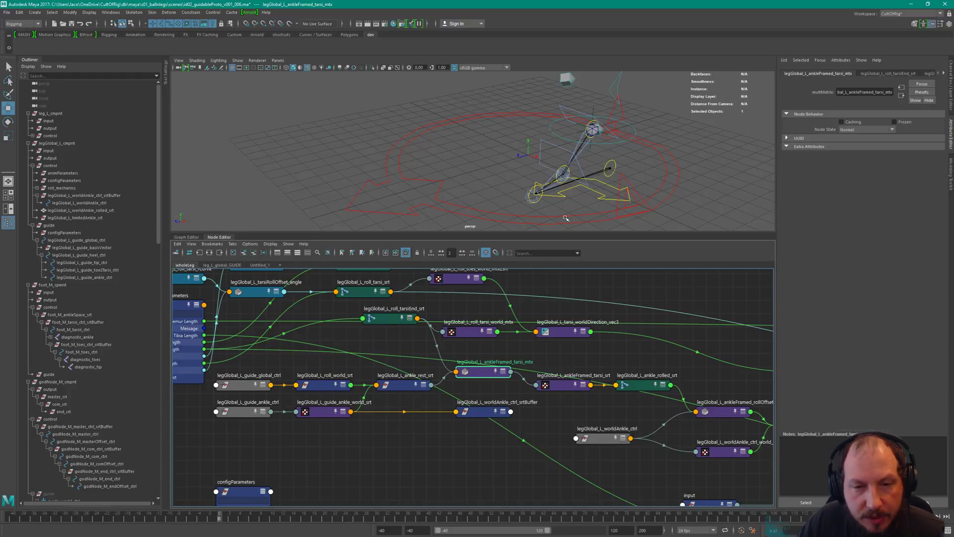
alt+middle_drag(616, 407, 569, 404)
click(617, 379)
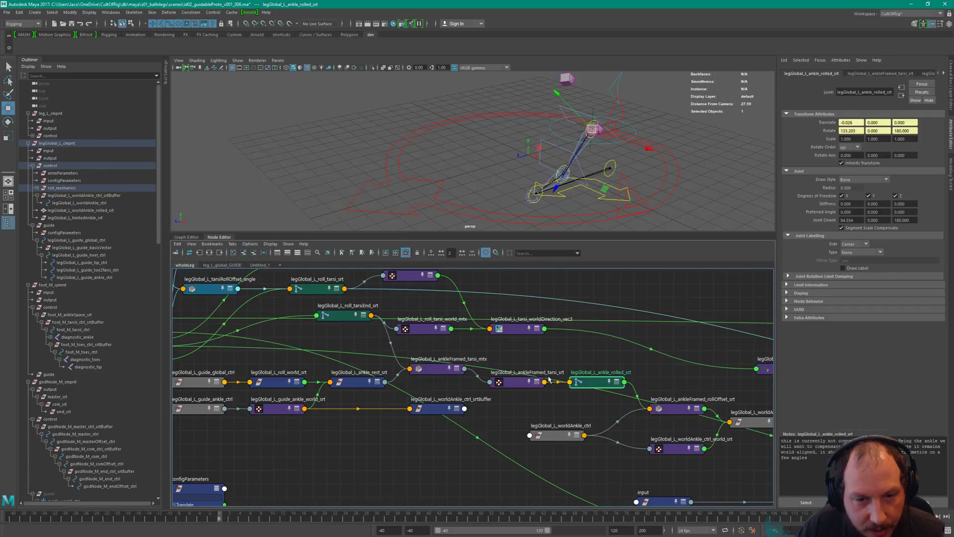
click(518, 386)
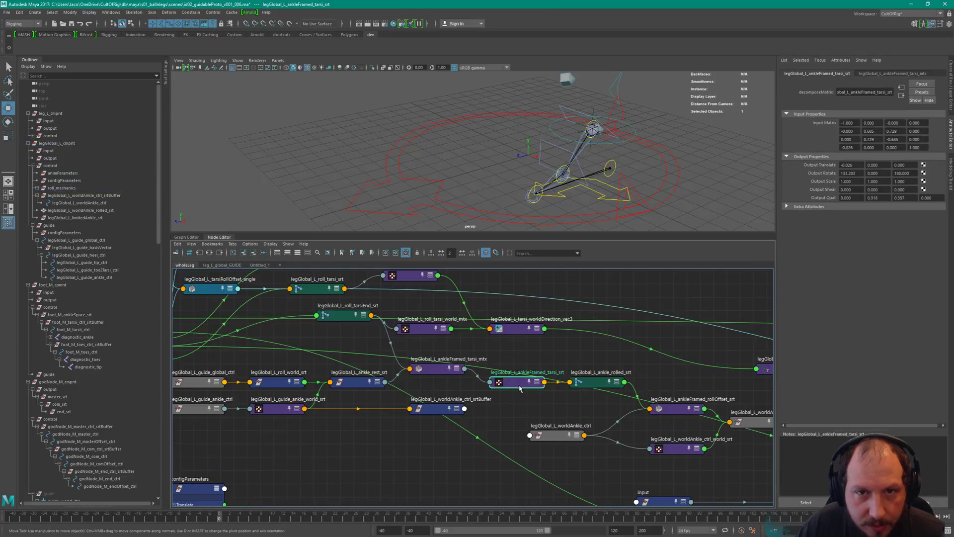
click(602, 383)
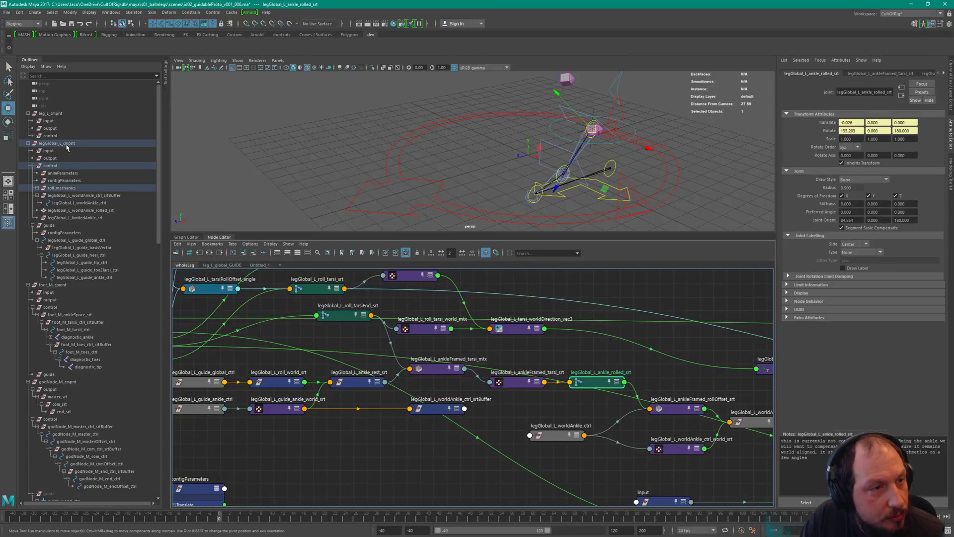
- Find the world ankle control's srtBuffer, set its node slightly lower in the wholeLeg graph, and compare it with legGlobal_L_guide_ankle_ctrl
click(594, 139)
key(Up)
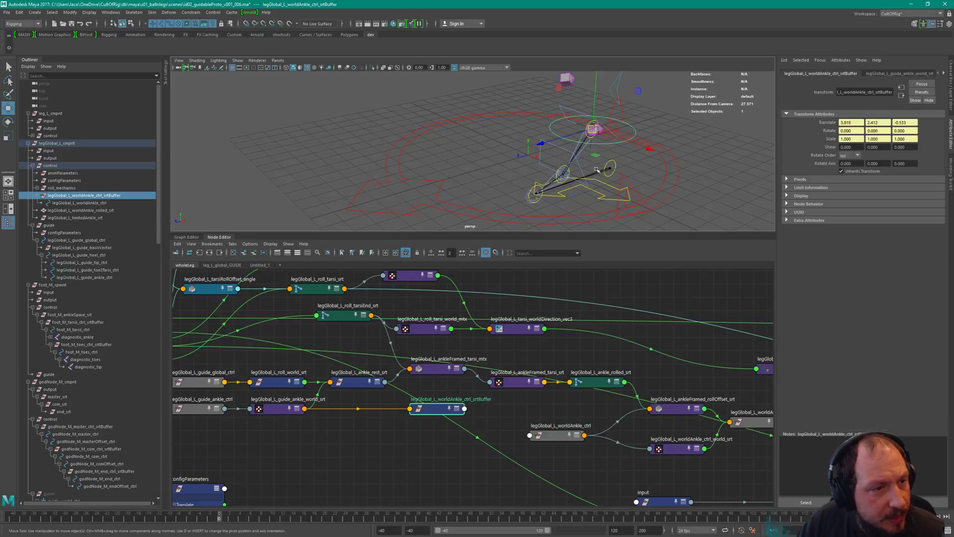
alt+middle_drag(434, 412, 562, 394)
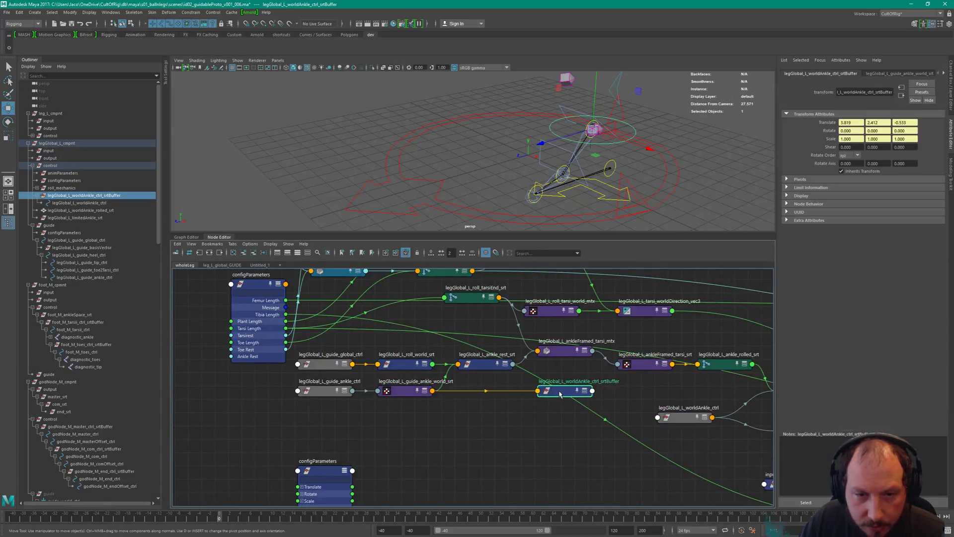
drag(561, 394, 562, 407)
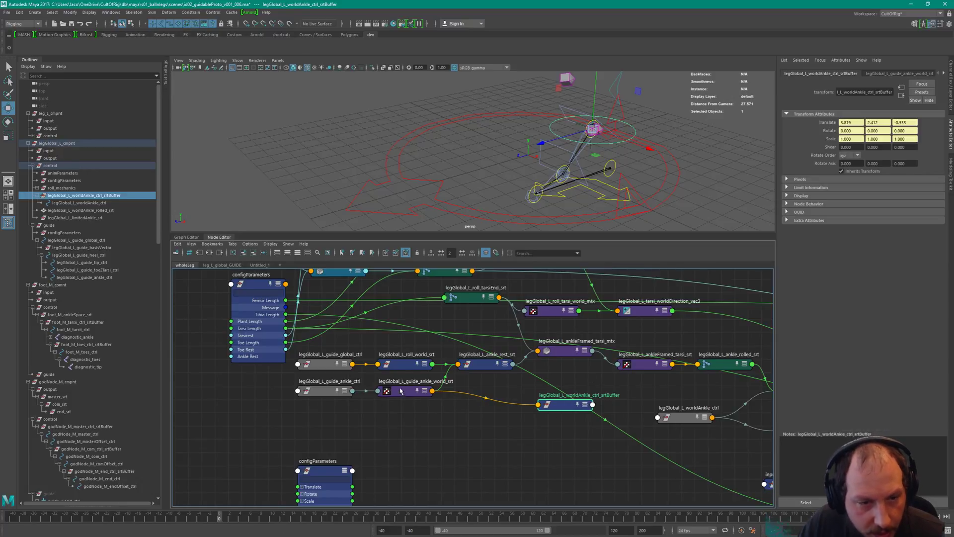
click(351, 393)
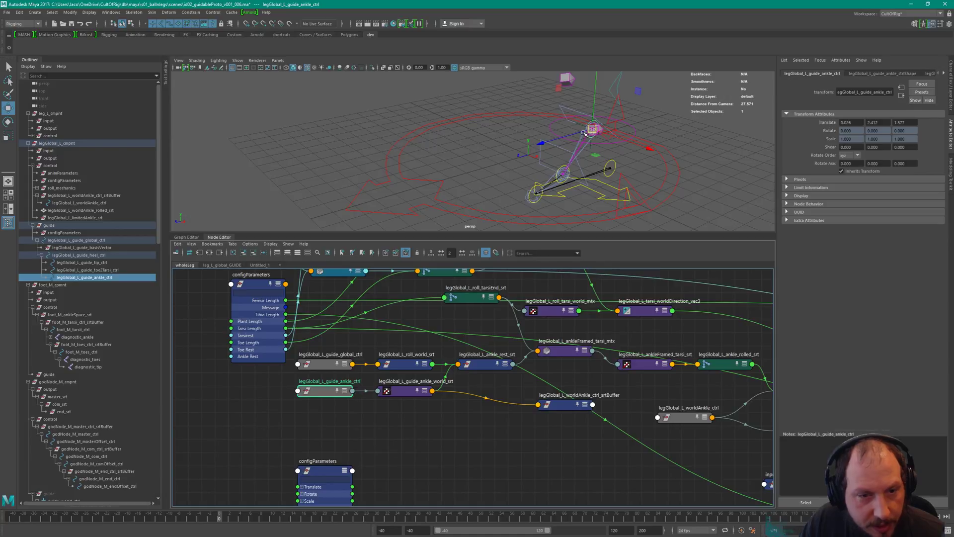
click(558, 406)
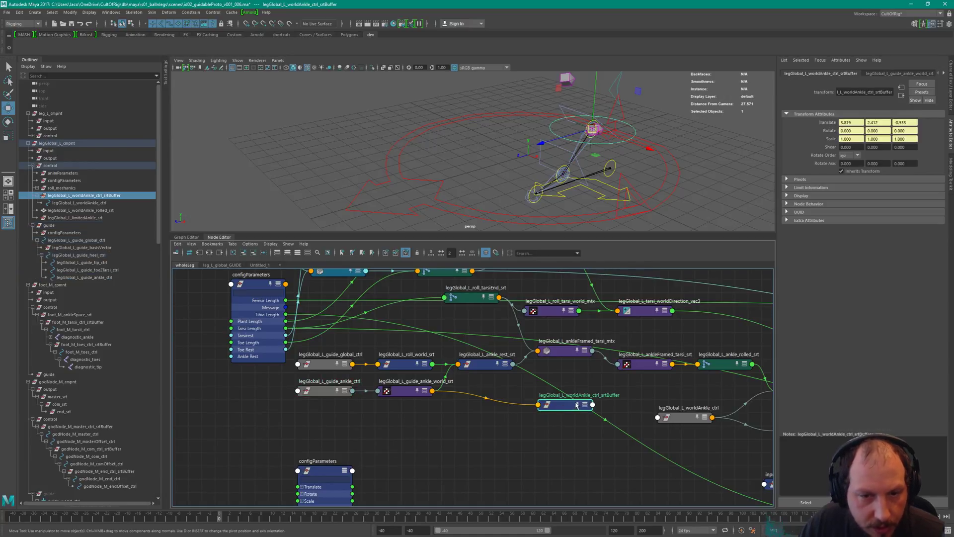
- Add legGlobal_L_worldAnkle_ctrl_srtBuffer to the Untitled_1 graph and place it after the leg's input nodes
click(259, 265)
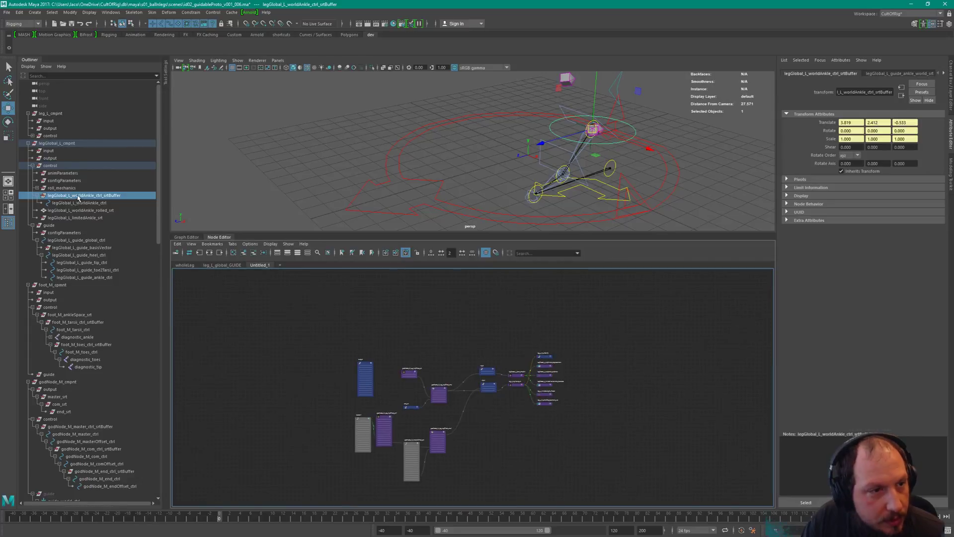
key(f)
alt+middle_drag(651, 428, 833, 412)
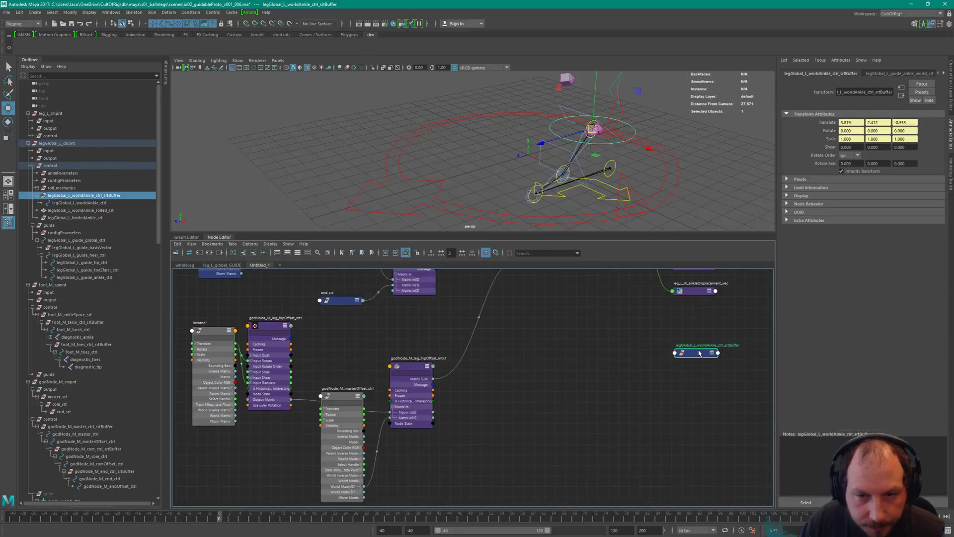
drag(699, 353, 558, 372)
alt+middle_drag(467, 341, 555, 393)
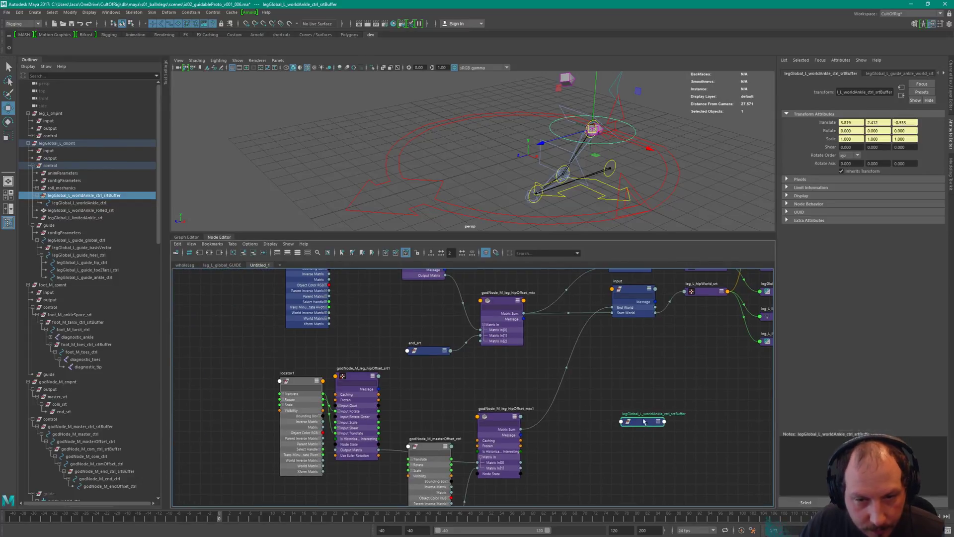
drag(646, 422, 640, 396)
alt+middle_drag(648, 356, 538, 413)
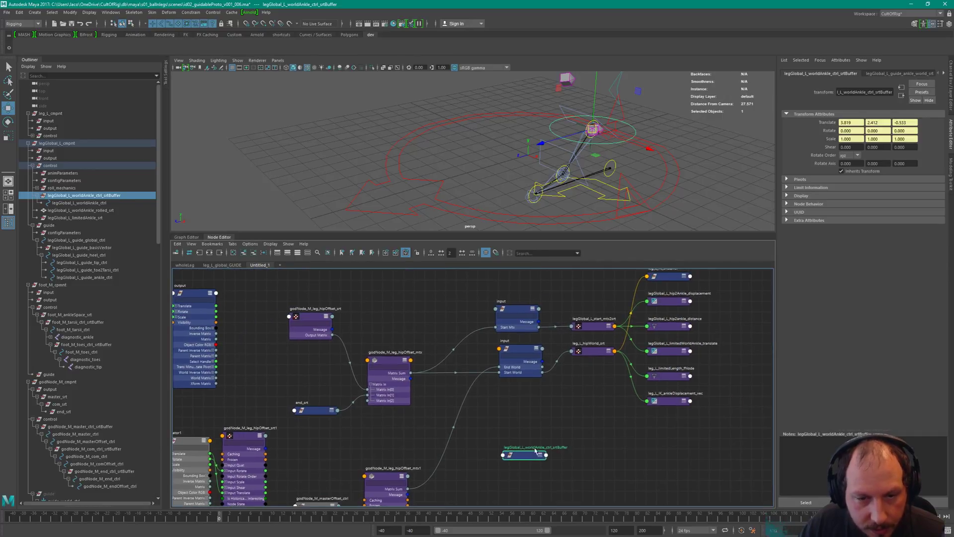
drag(535, 451, 603, 419)
alt+middle_drag(522, 422, 544, 363)
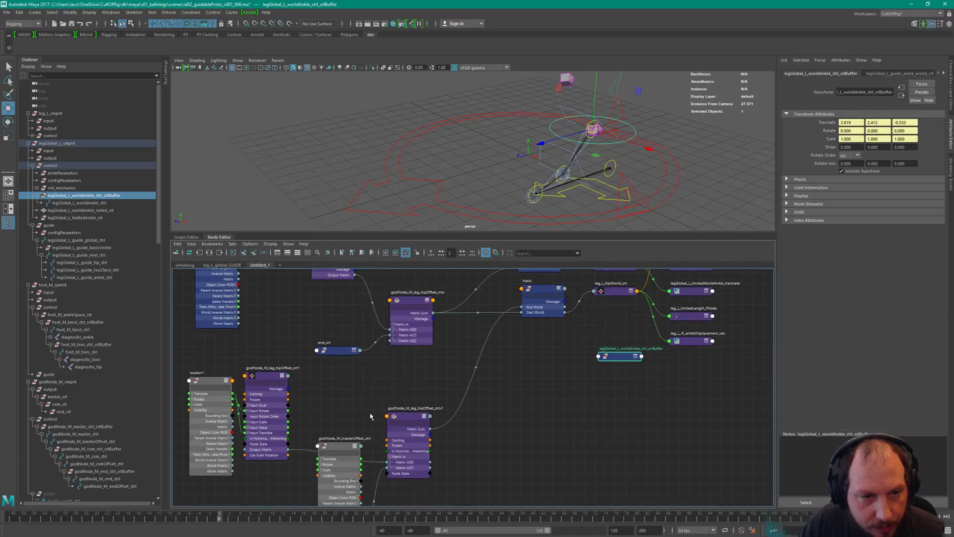
- Create a decomposeMatrix node in the Untitled_1 graph and move the world ankle srtBuffer clear of it
double_click(610, 355)
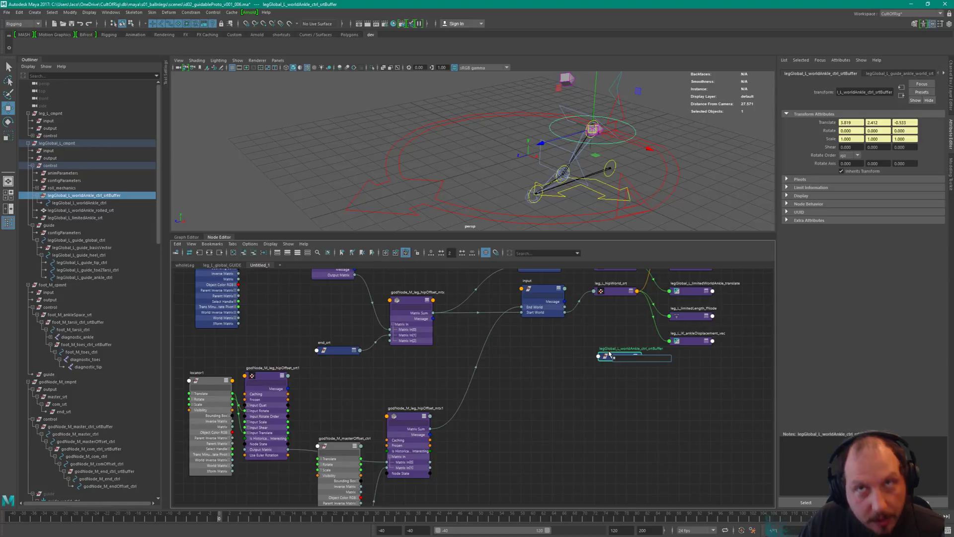
text(compos)
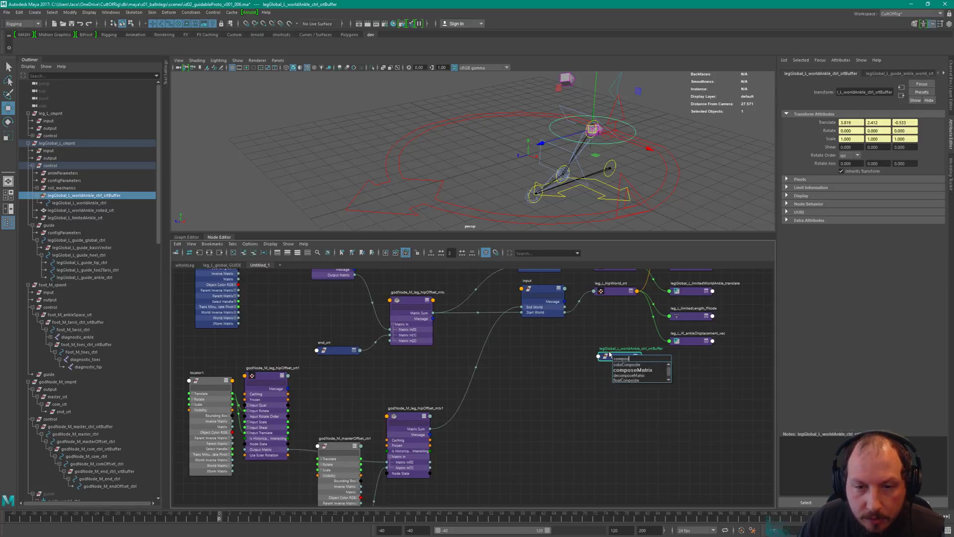
key(ctrl+a)
text(decopo)
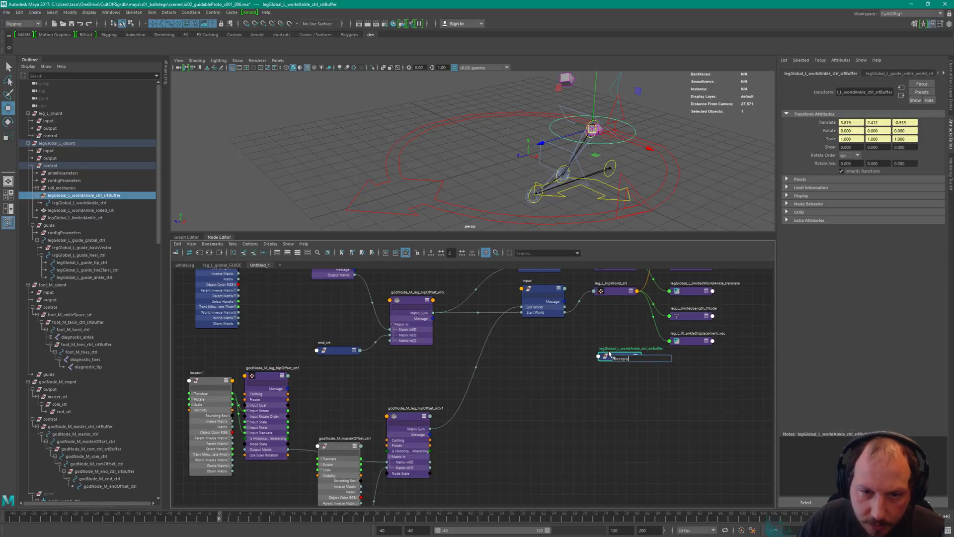
key(BackSpace)
key(BackSpace)
click(639, 365)
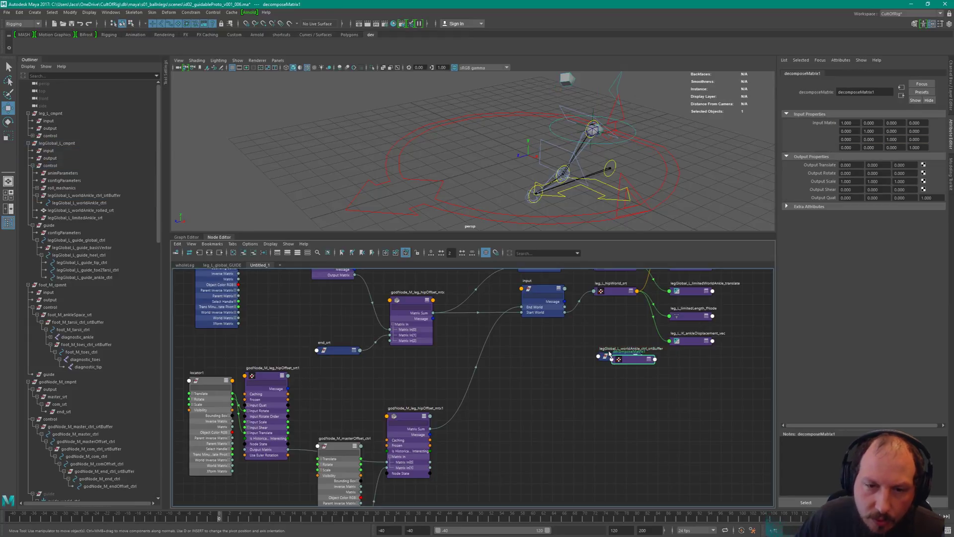
drag(649, 361, 707, 386)
click(628, 358)
scroll(710, 392, up, 4)
scroll(711, 392, down, 5)
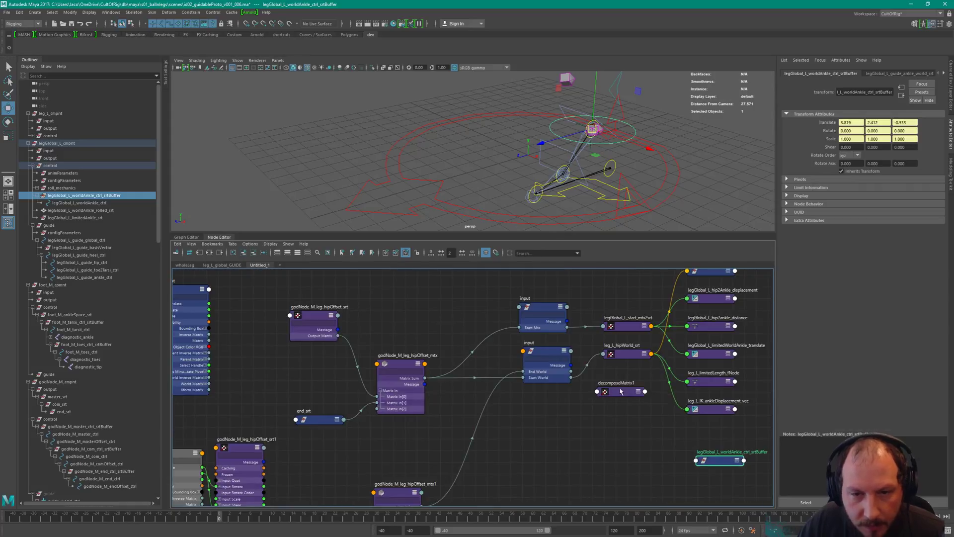
- Show all main attributes of decomposeMatrix1 and connect the leg input node's End World to its Input Matrix
click(628, 395)
click(639, 392)
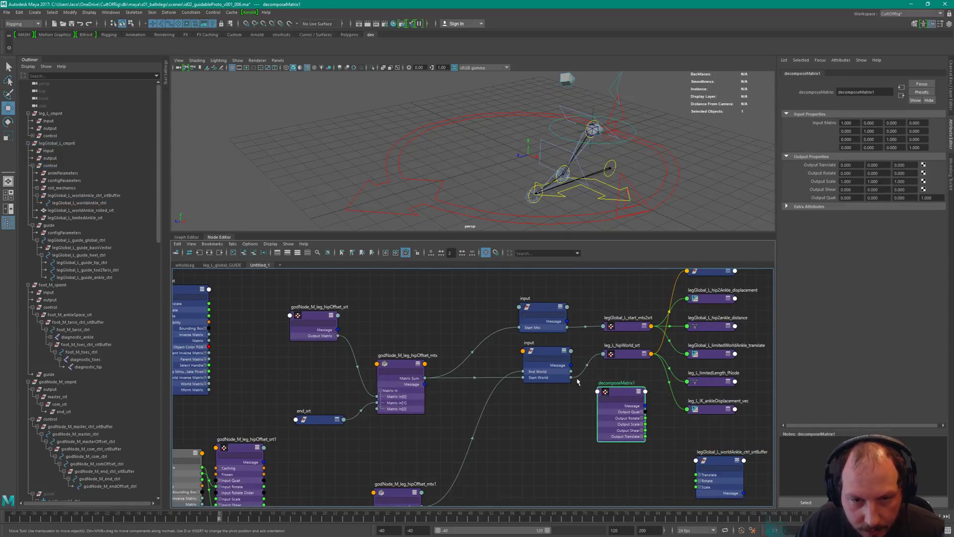
key(3)
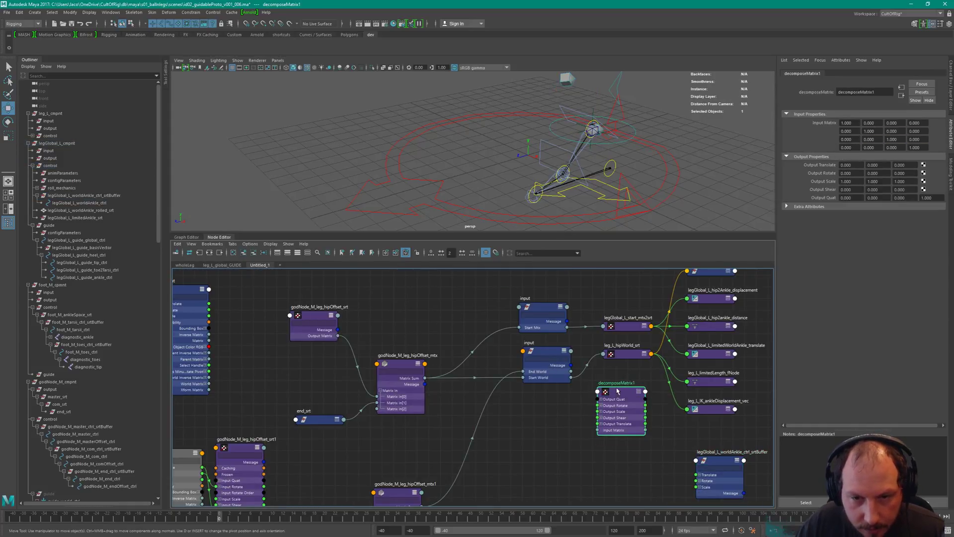
drag(572, 371, 598, 430)
alt+middle_drag(705, 443, 596, 402)
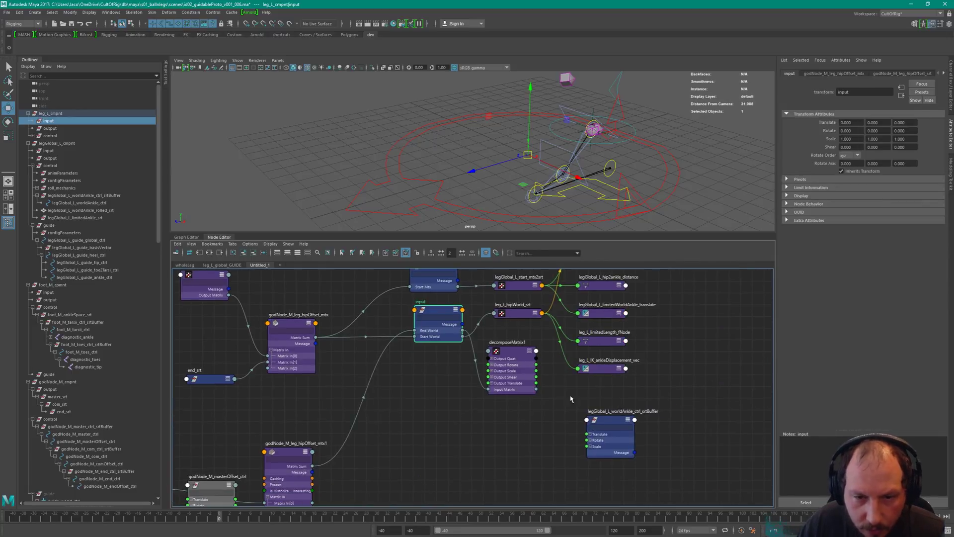
- Connect decomposeMatrix1's Output Rotate and Output Translate to Rotate and Translate of legGlobal_L_worldAnkle_ctrl_srtBuffer
click(596, 403)
scroll(548, 447, up, 3)
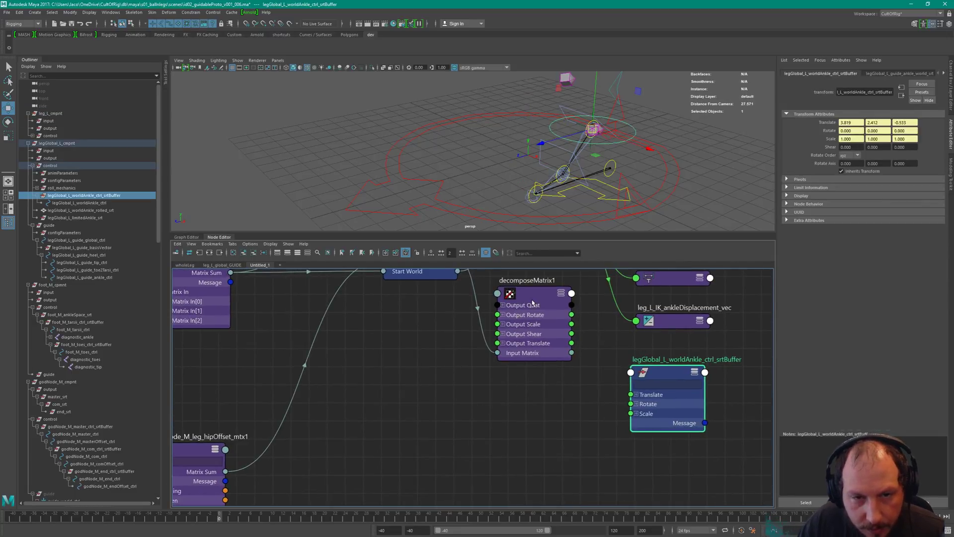
drag(547, 304, 616, 377)
scroll(646, 445, up, 2)
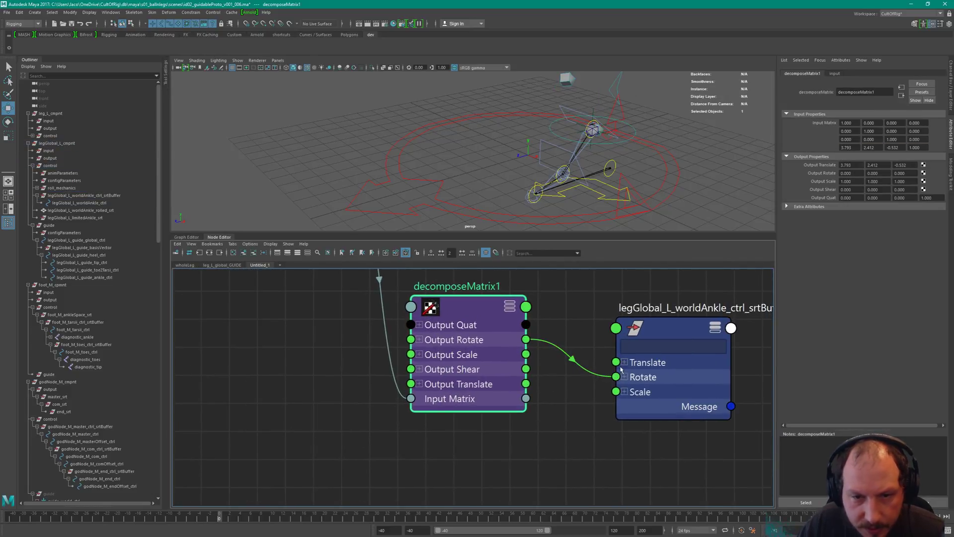
drag(527, 384, 629, 358)
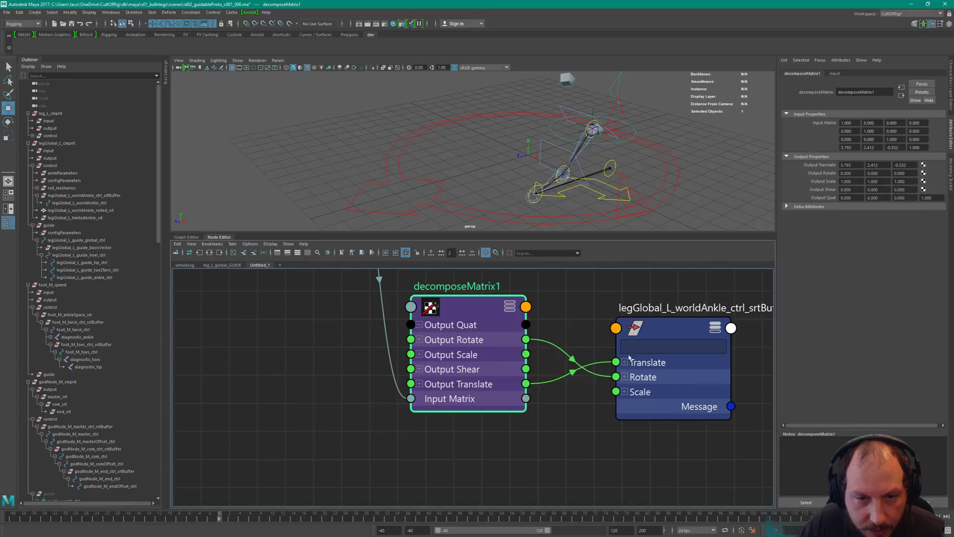
- Select legGlobal_L_worldAnkle_ctrl_srtBuffer and examine its placement on the leg from several angles in the 3D view
alt+right_drag(681, 161, 592, 156)
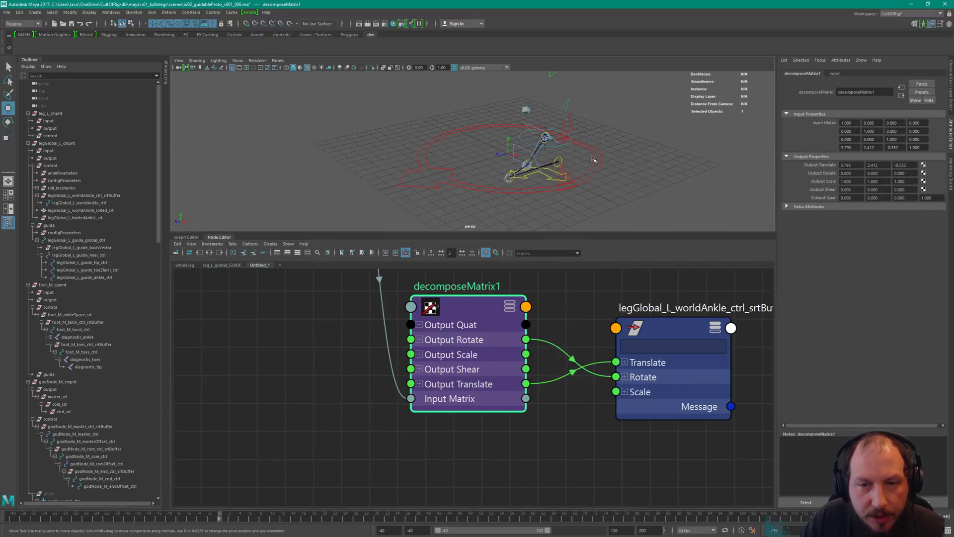
alt+drag(601, 141, 619, 117)
click(680, 369)
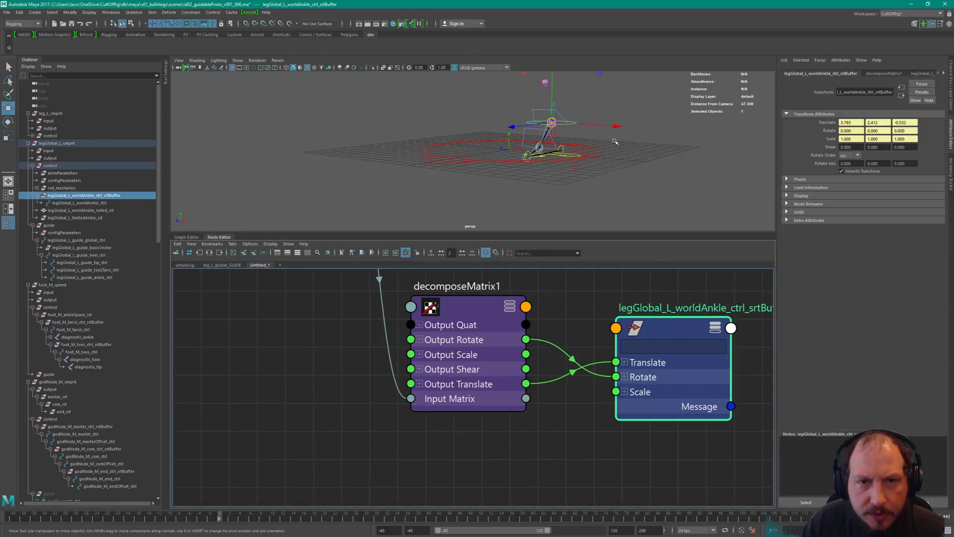
alt+drag(612, 168, 623, 188)
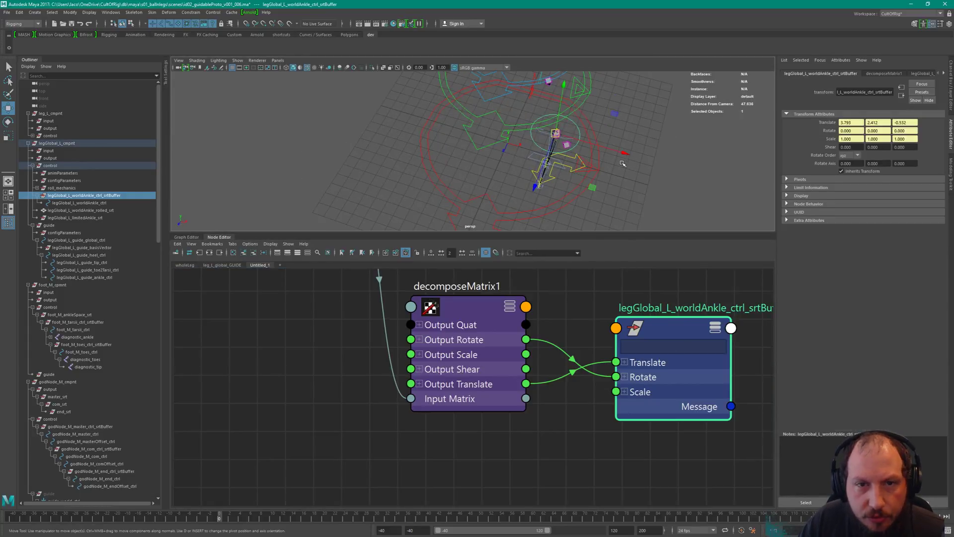
- Test the rig by moving godNode_M_master_ctrl to about -11.7 in X and shifting godNode_M_com_ctrl along X
mouse_move(621, 163)
alt+mouse_down()
mouse_move(630, 128)
mouse_move(624, 152)
alt+mouse_up()
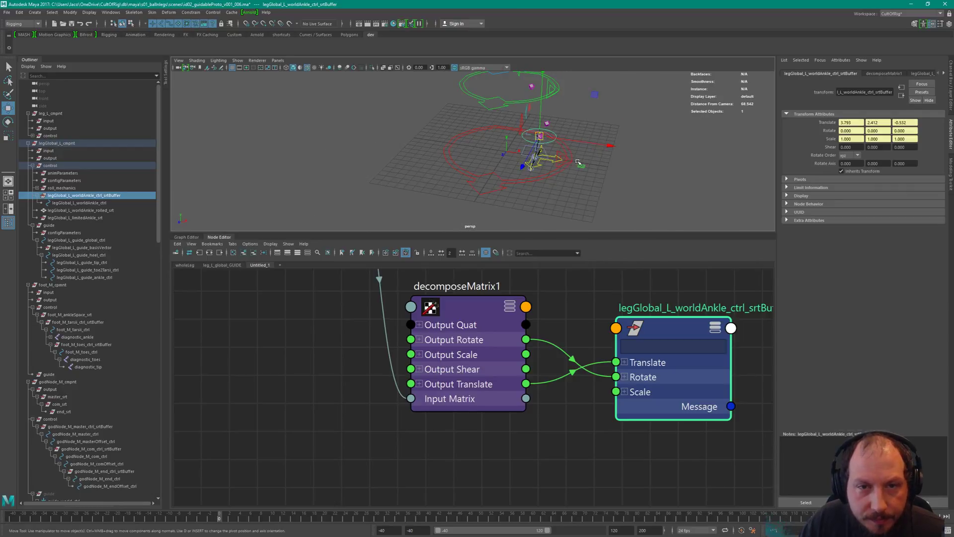
click(547, 174)
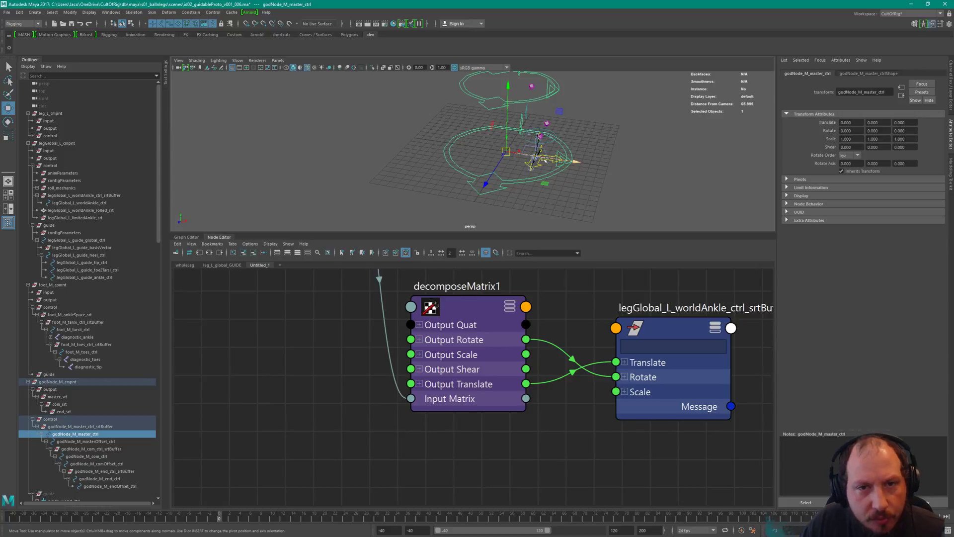
drag(523, 154, 510, 134)
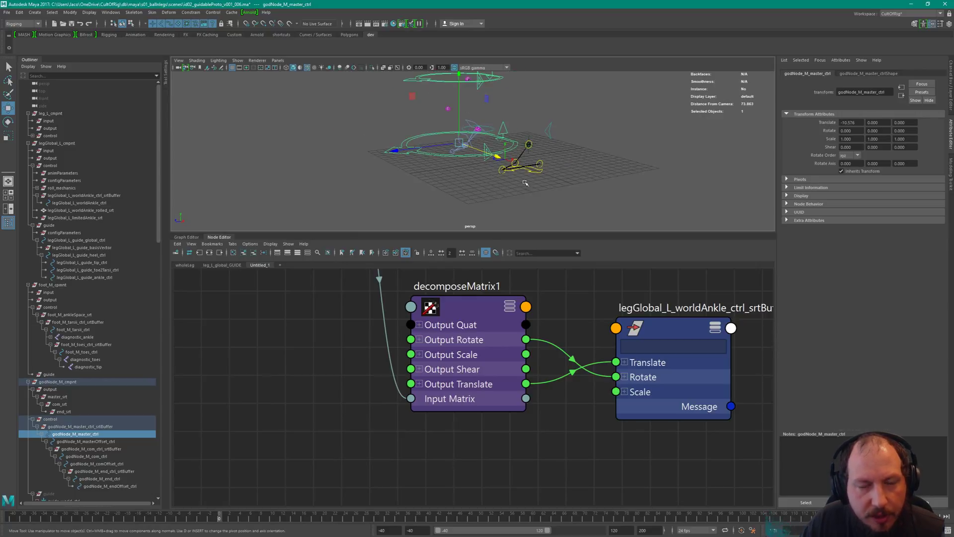
alt+drag(514, 133, 473, 188)
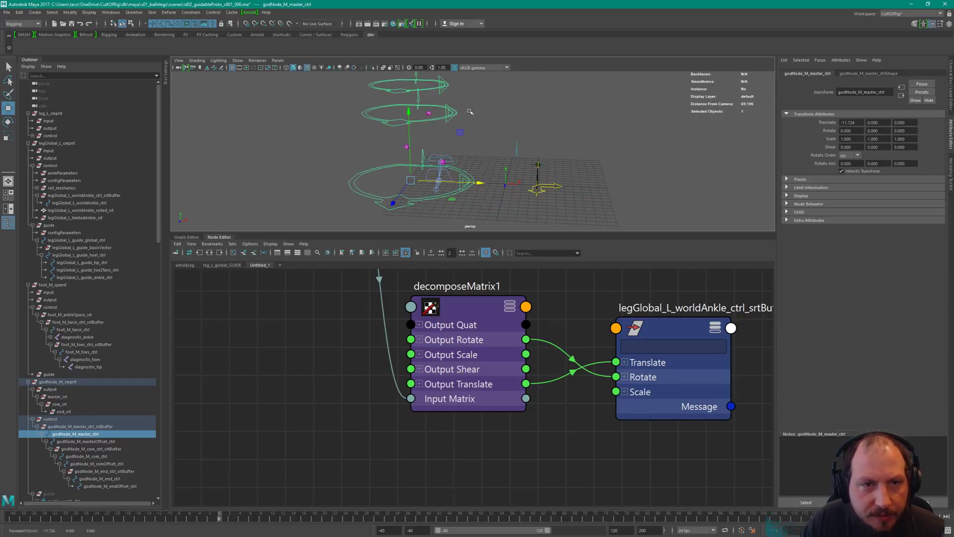
click(447, 110)
mouse_move(476, 113)
mouse_down()
mouse_move(500, 114)
mouse_move(435, 115)
mouse_move(472, 115)
mouse_up()
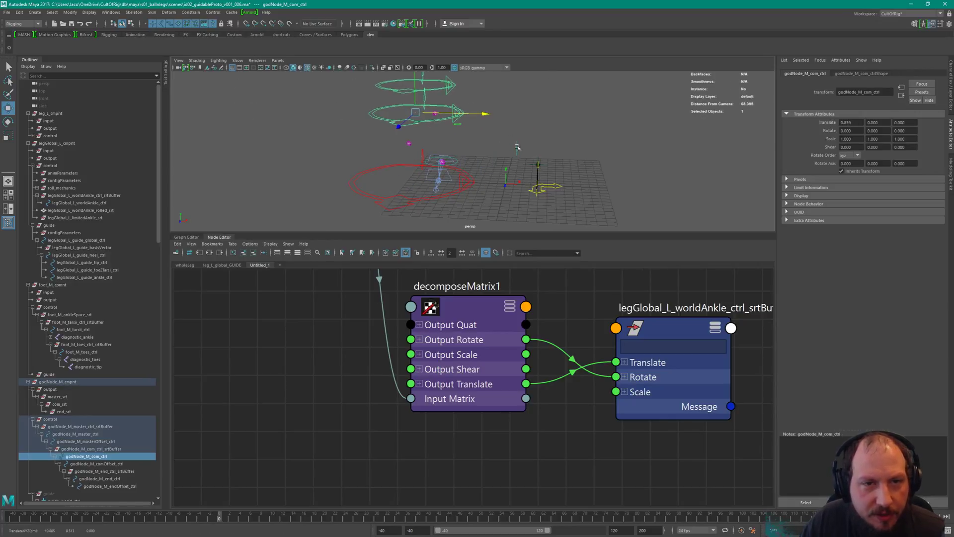
- Undo the test moves of the god node's com and master controls, and clear the selection
key(ctrl+z)
key(Up)
key(Up)
key(Up)
key(f)
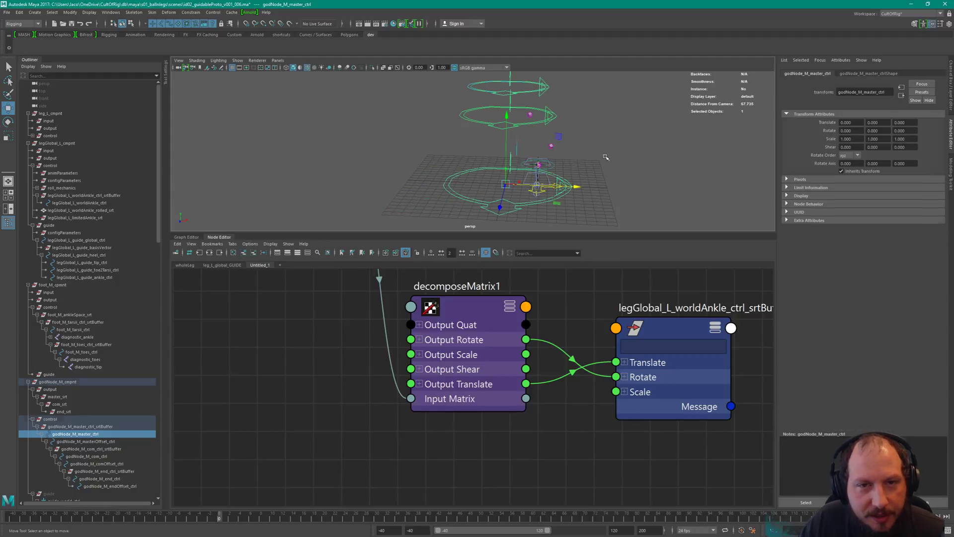
click(564, 176)
alt+drag(565, 176, 561, 159)
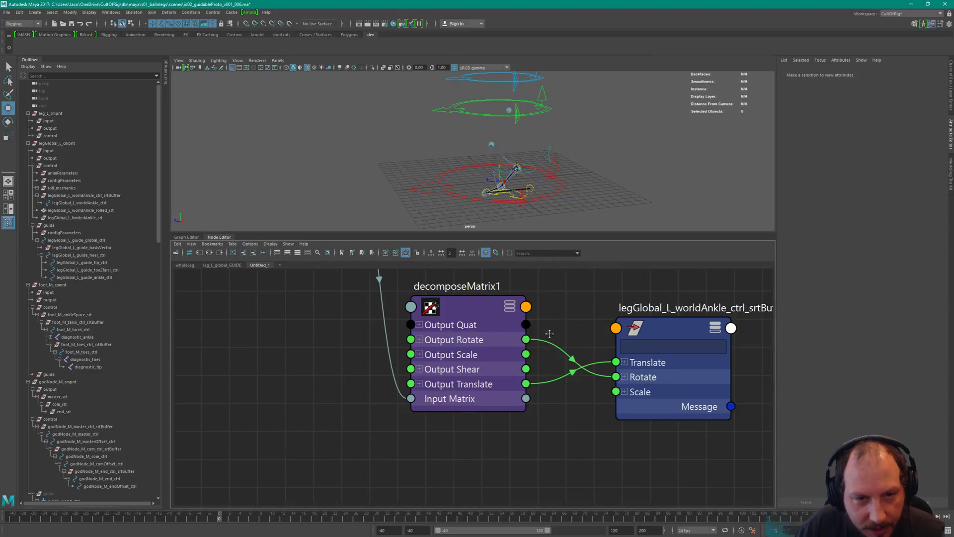
scroll(528, 344, down, 3)
alt+middle_drag(458, 420, 534, 446)
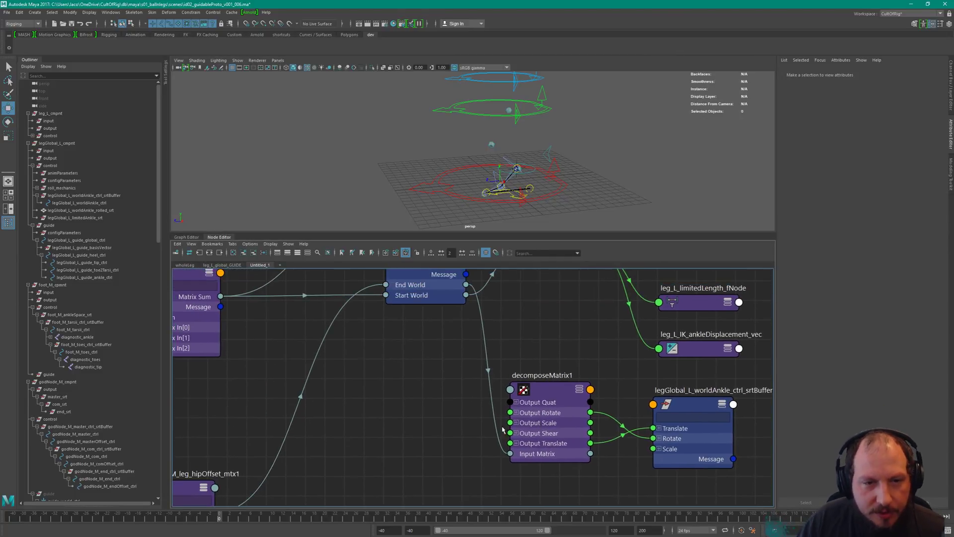
click(545, 413)
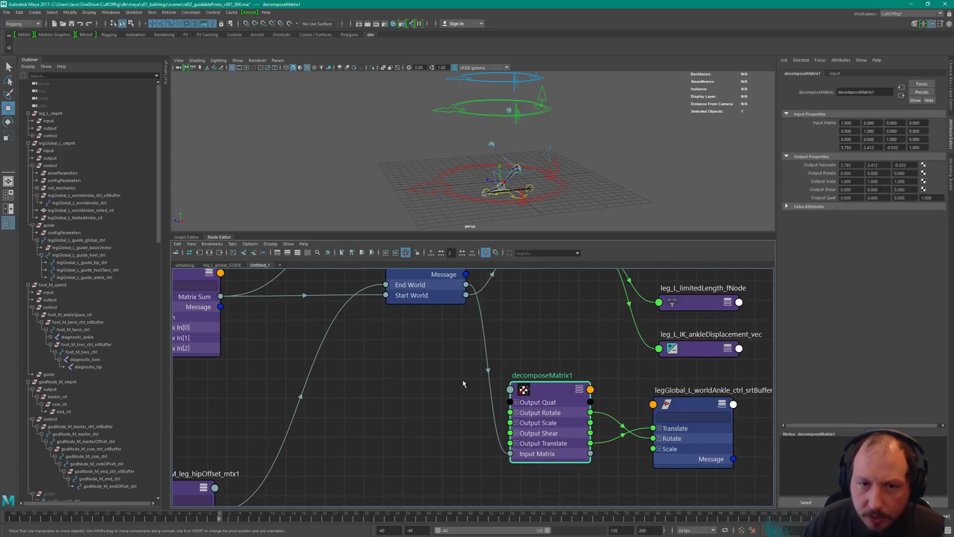
double_click(559, 381)
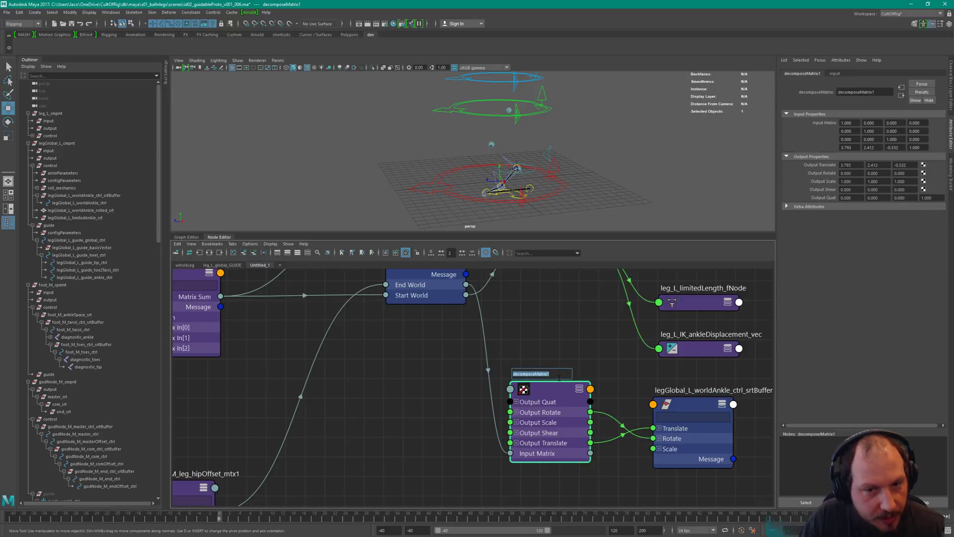
click(551, 360)
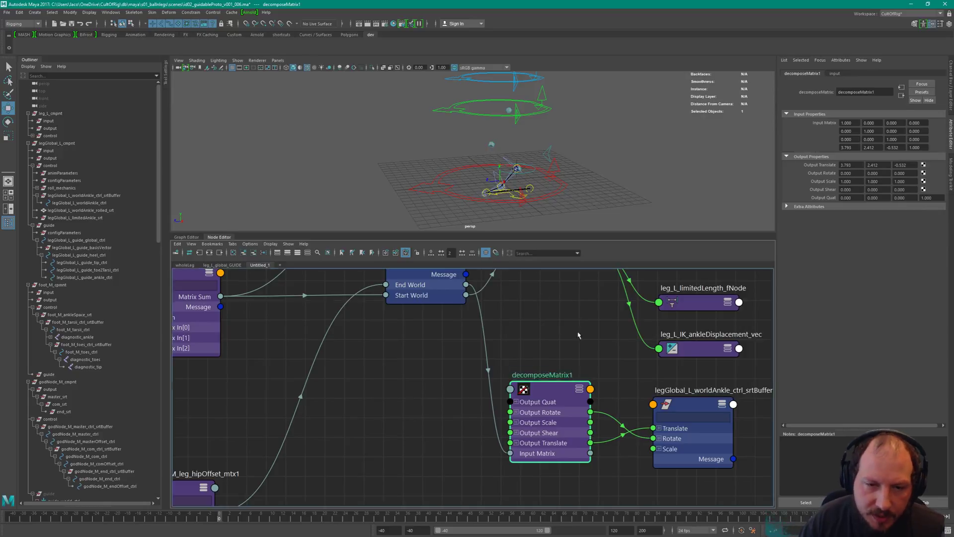
- Reposition the leg input node and legGlobal_L_worldAnkle_ctrl_srtBuffer slightly in the graph, widening the gap between them
scroll(548, 359, down, 2)
alt+right_drag(520, 338, 507, 307)
alt+middle_drag(507, 307, 463, 346)
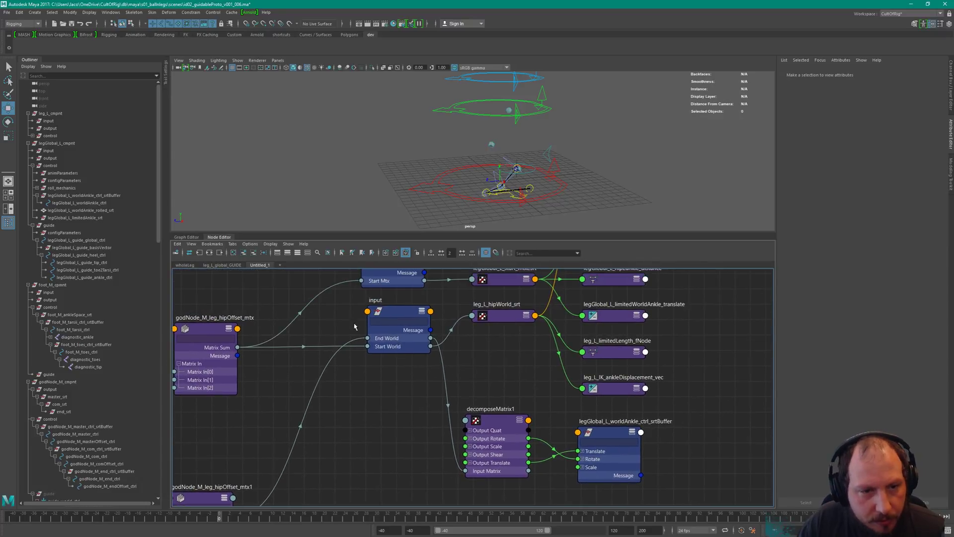
drag(341, 316, 432, 389)
shift+click(604, 432)
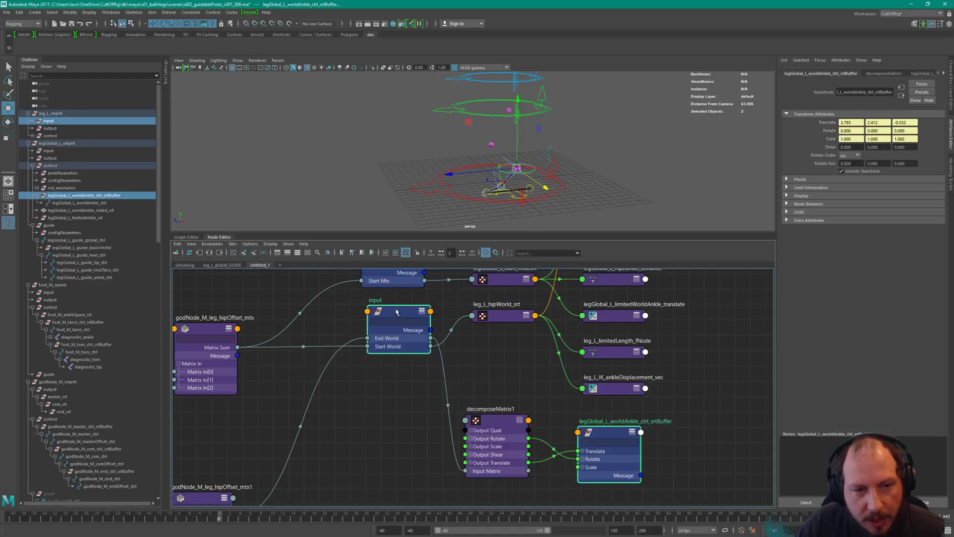
mouse_move(397, 311)
mouse_down()
mouse_move(383, 318)
mouse_move(393, 308)
mouse_up()
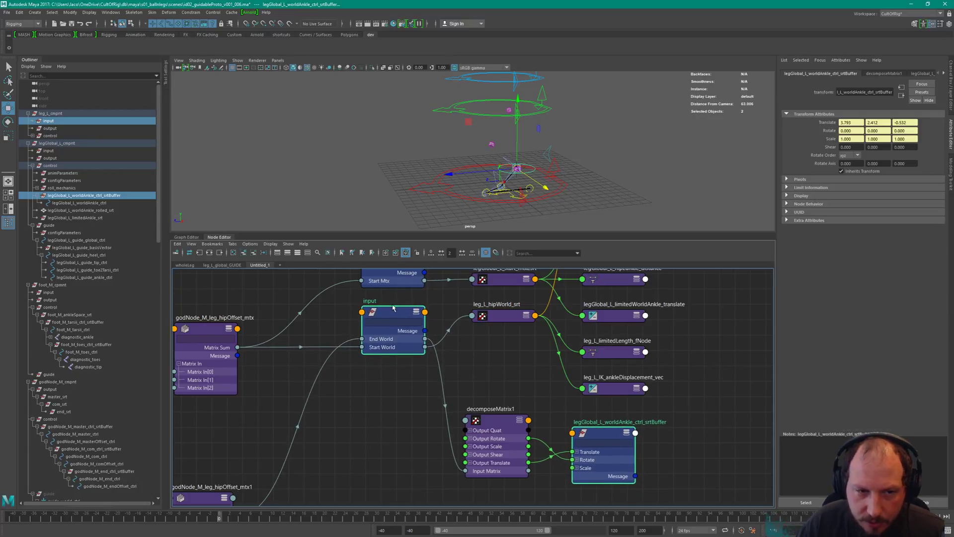
click(620, 434)
drag(620, 434, 630, 434)
- Move decomposeMatrix1 a little higher in the graph, between the leg input node and the world ankle srtBuffer
click(502, 475)
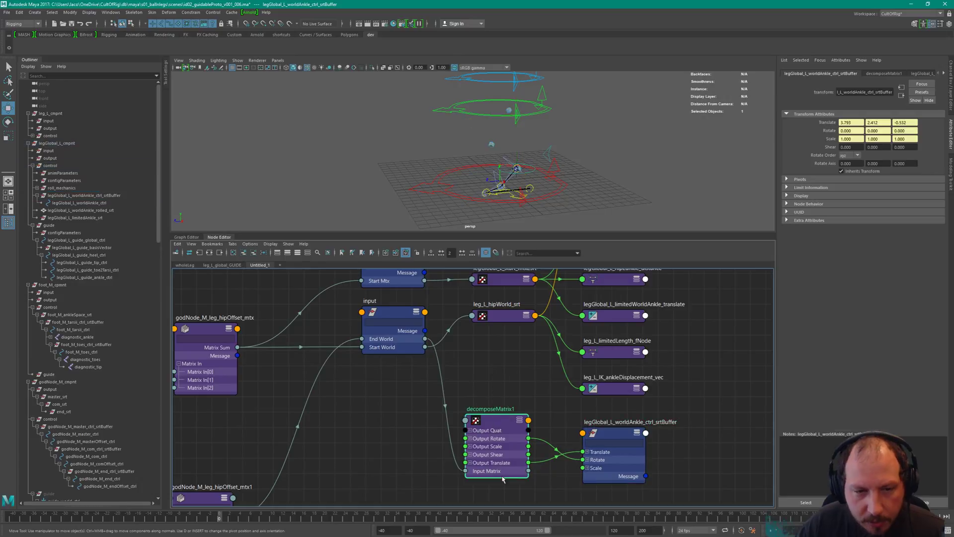
shift+click(388, 338)
shift+click(642, 451)
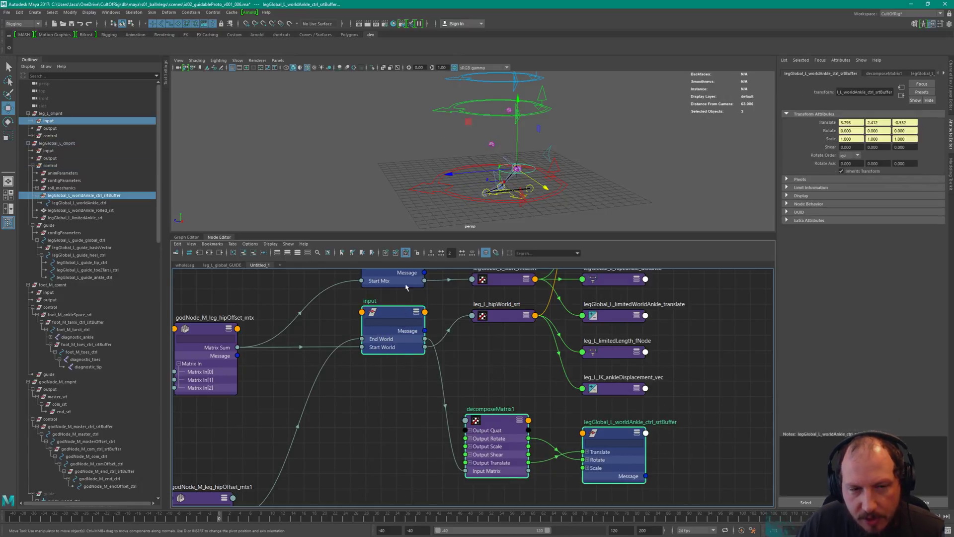
click(517, 440)
drag(518, 441, 529, 421)
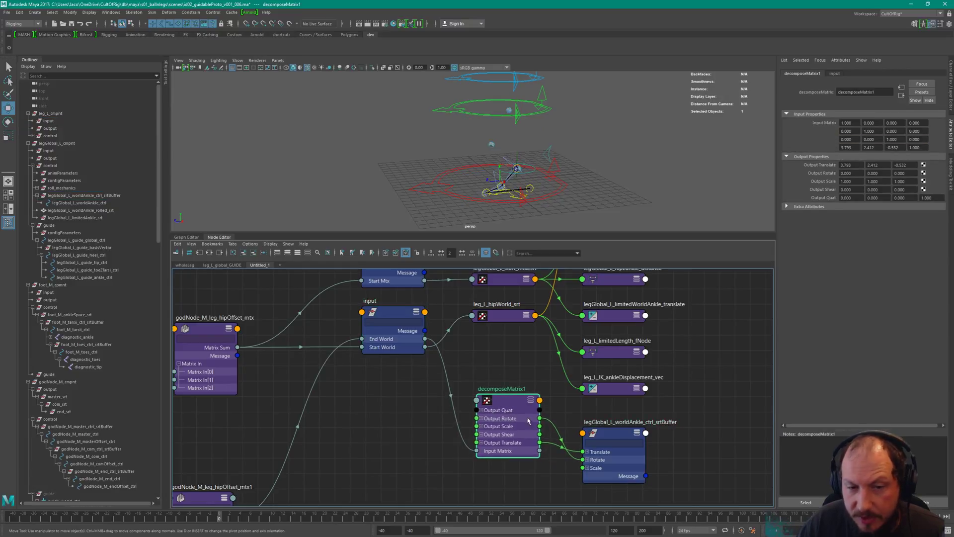
- Rename decomposeMatrix1 as legGlobal_L_endWorld_srt
double_click(493, 391)
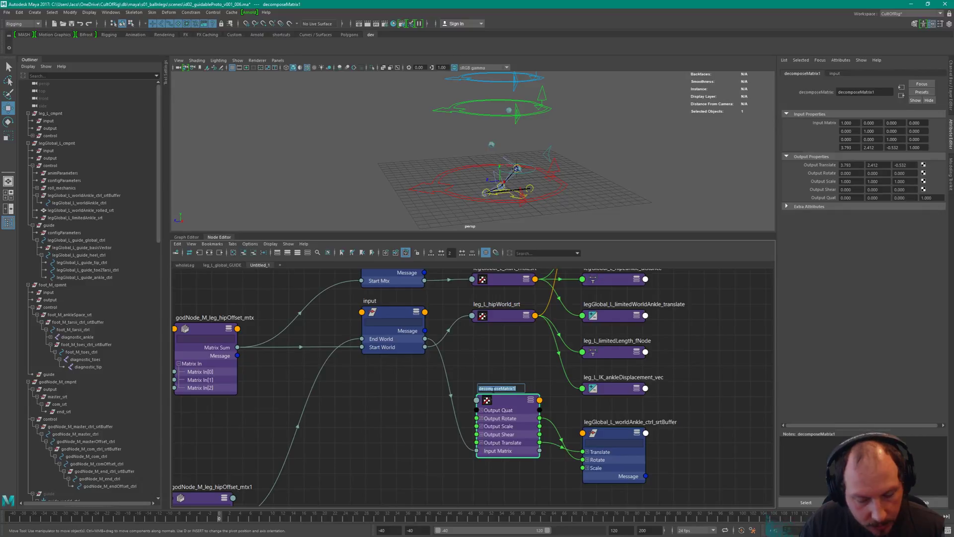
text(legGlobal_L_)
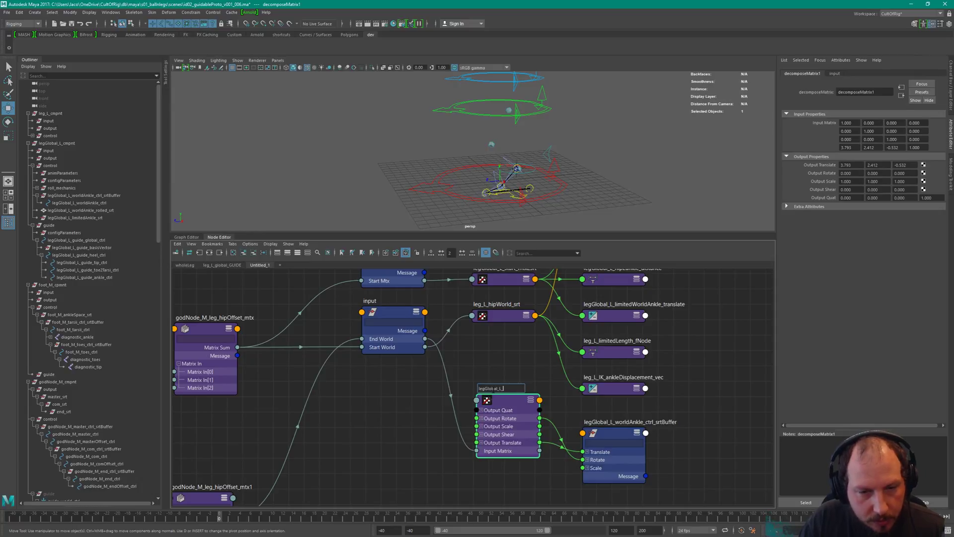
text(endWorld_)
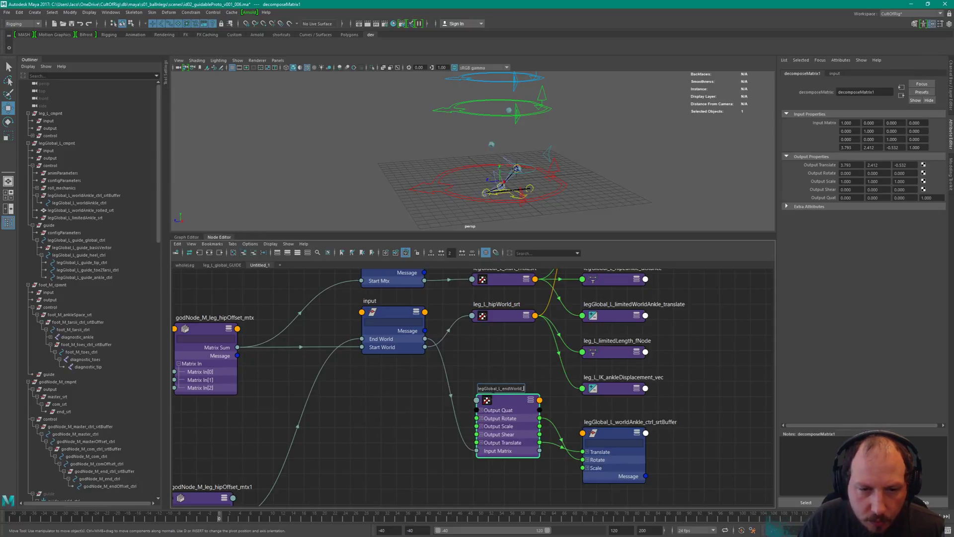
text(srt)
key(Return)
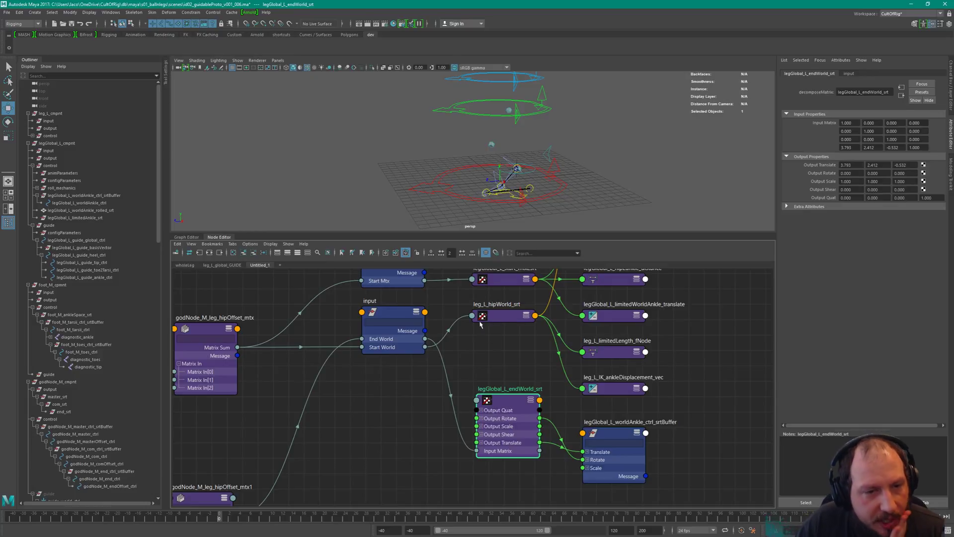
- Spread out locator1, godNode_M_leg_hipOffset_srt1 and godNode_M_masterOffset_ctrl in the graph, upstream of godNode_M_leg_hipOffset_mtx1
middle_drag(386, 437, 438, 420)
scroll(460, 378, down, 1)
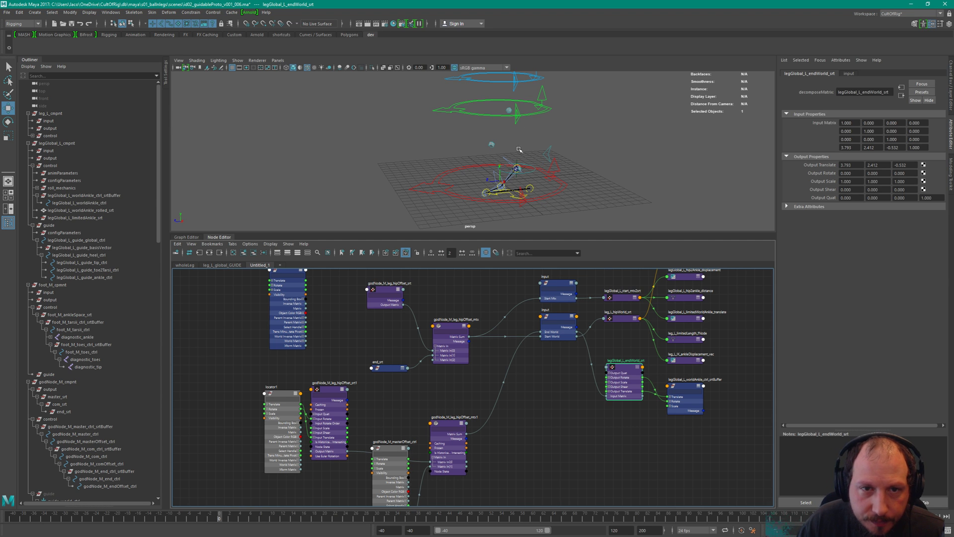
alt+drag(517, 148, 534, 164)
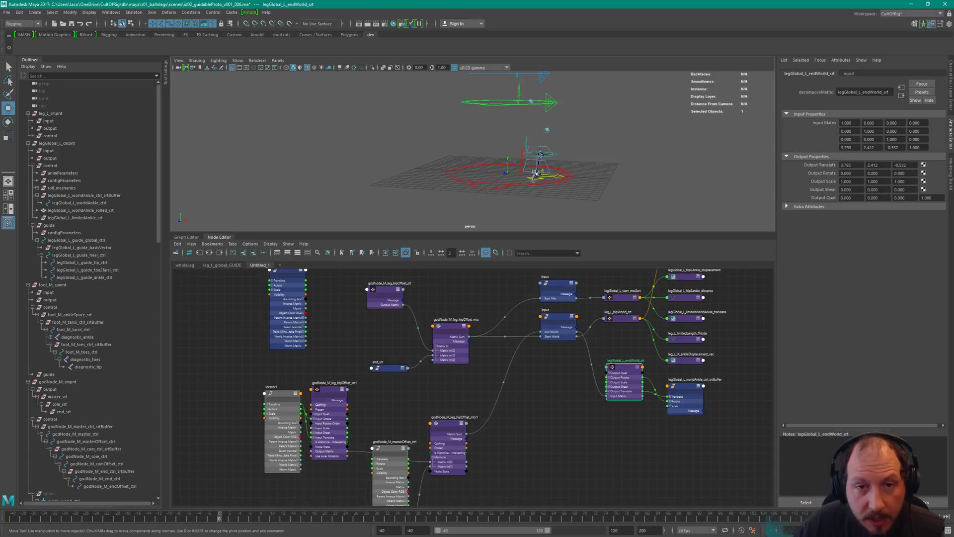
click(493, 189)
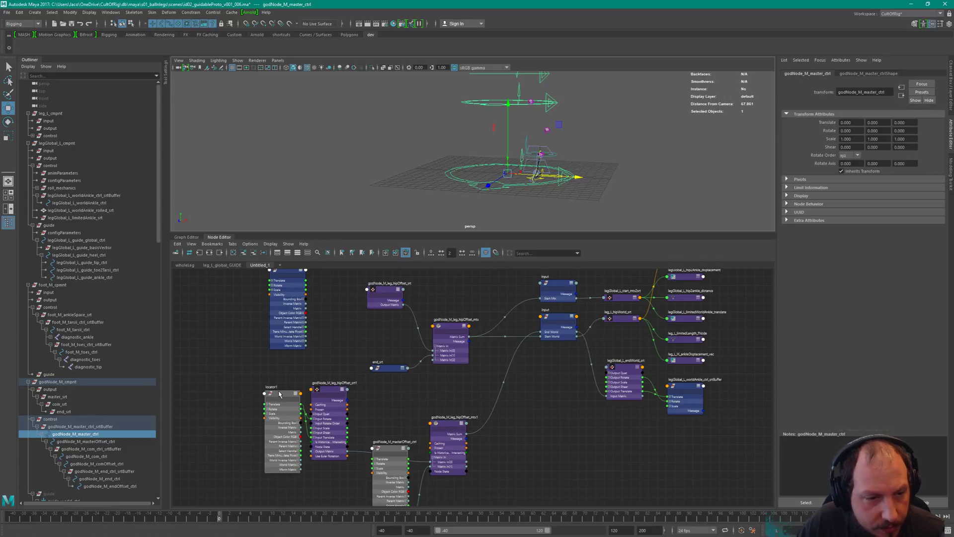
drag(280, 394, 259, 398)
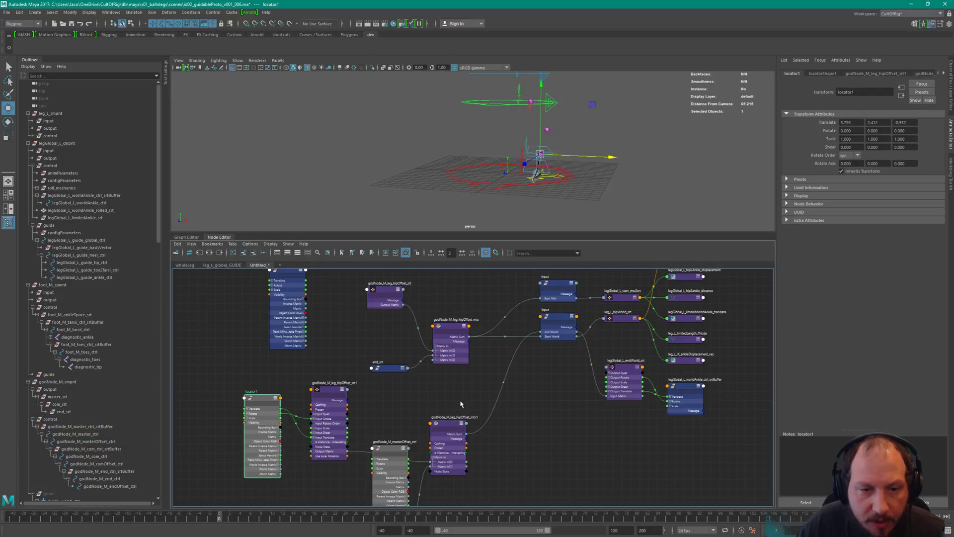
alt+middle_drag(461, 403, 440, 393)
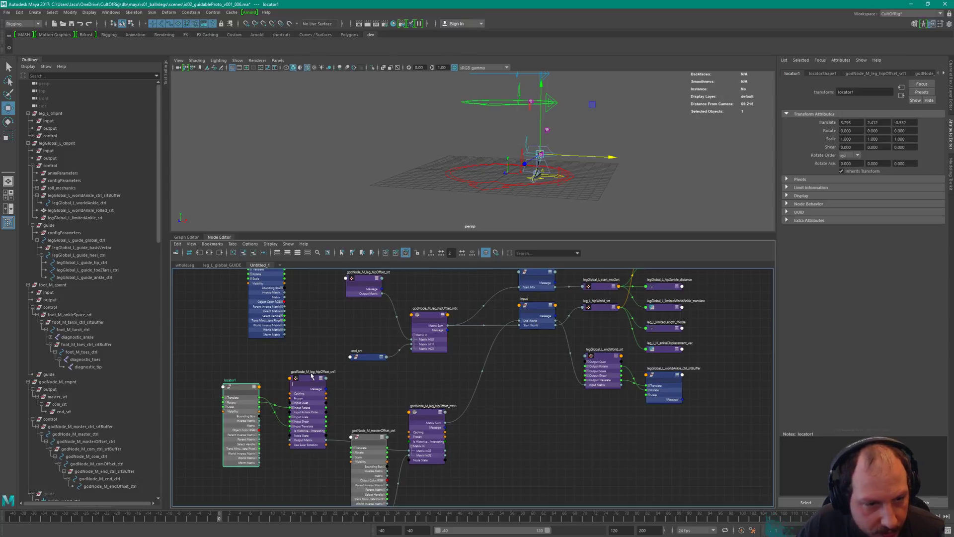
drag(312, 377, 316, 359)
drag(367, 442, 309, 468)
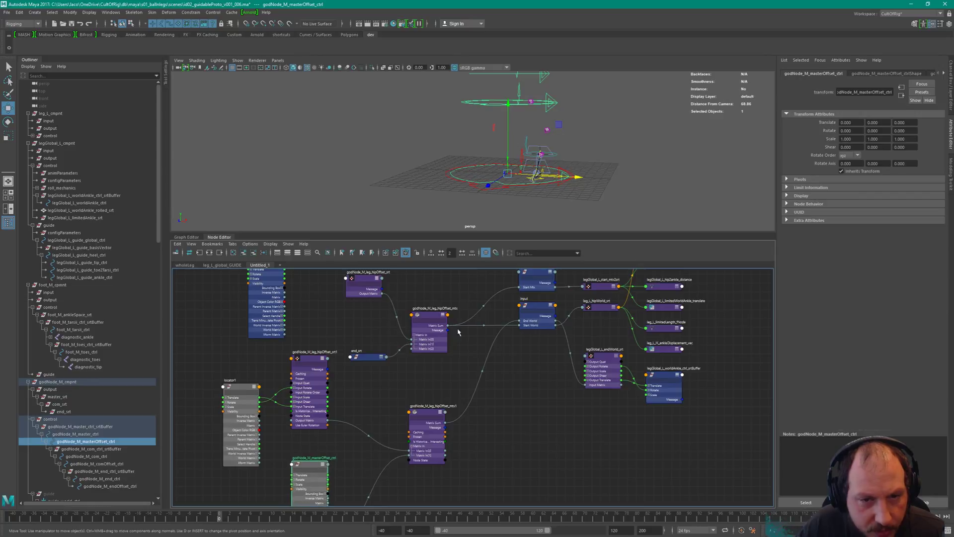
- Move godNode_M_leg_hipOffset_srt and end_srt slightly closer to godNode_M_leg_hipOffset_mtx in the graph
alt+middle_drag(423, 298, 462, 354)
alt+right_drag(423, 309, 468, 313)
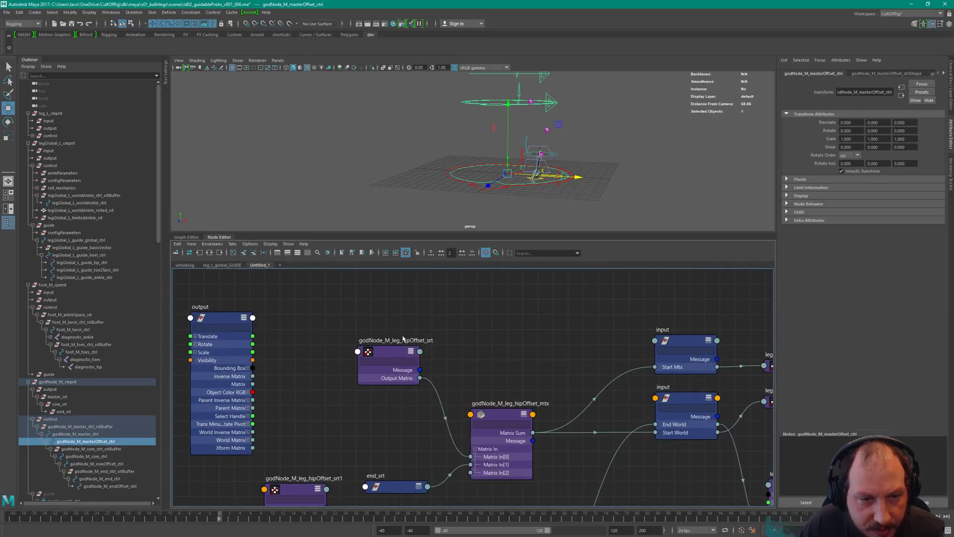
drag(403, 338, 415, 342)
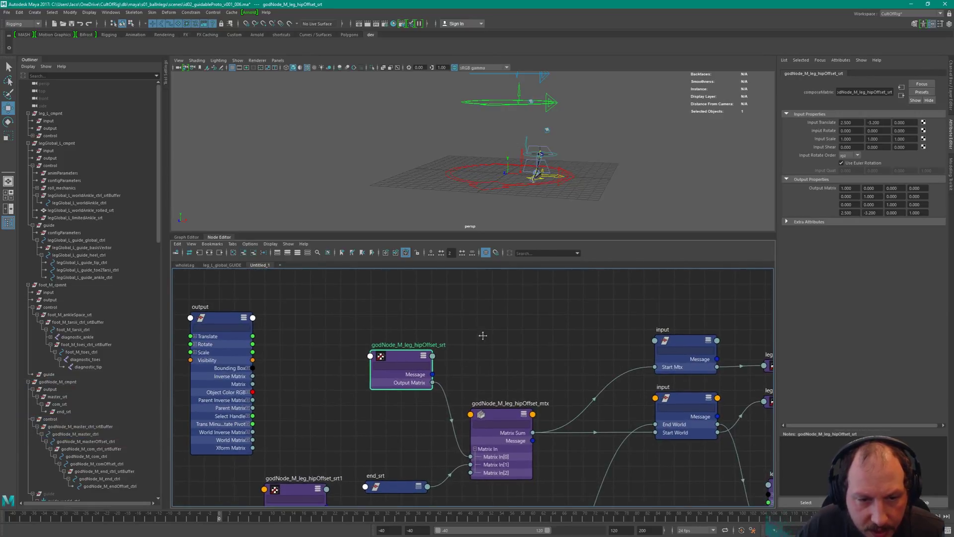
alt+middle_drag(482, 336, 470, 301)
click(386, 452)
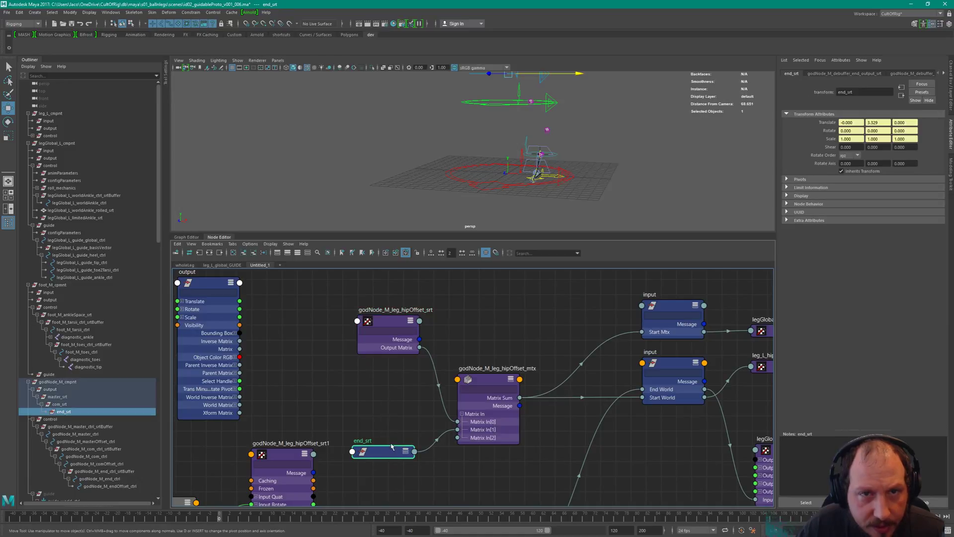
drag(390, 441, 398, 442)
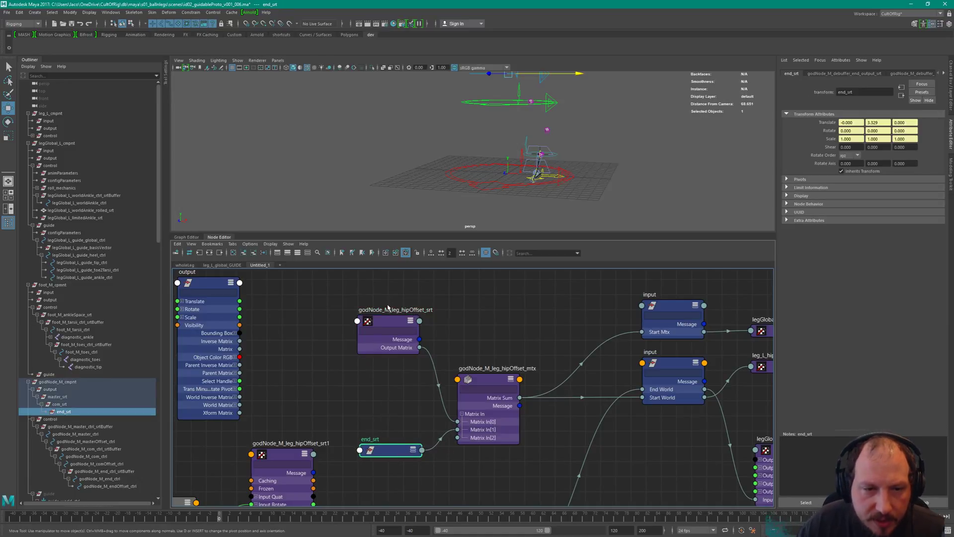
- Select godNode_M_leg_hipOffset_srt, end_srt and godNode_M_leg_hipOffset_mtx, and examine how both offset networks feed the leg input nodes
drag(351, 295, 527, 448)
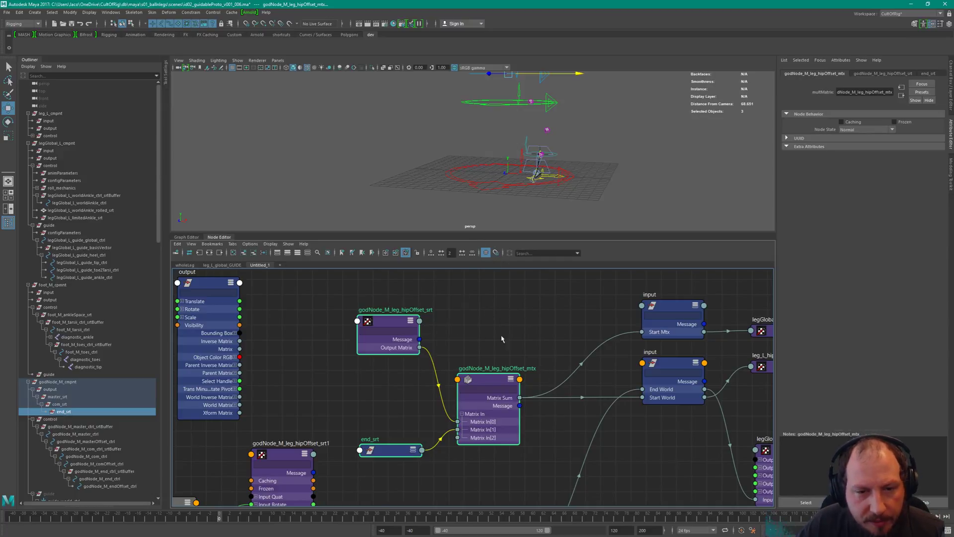
scroll(458, 327, down, 5)
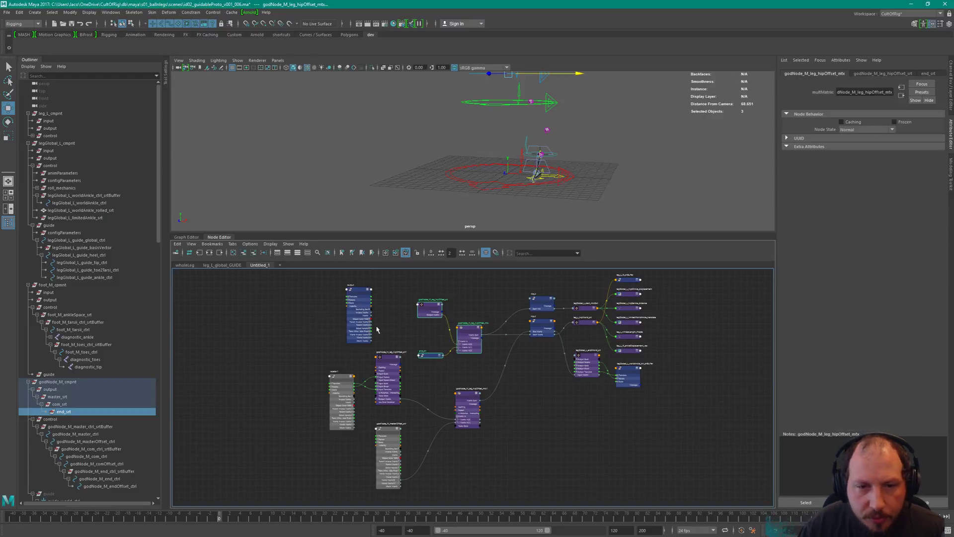
scroll(571, 389, up, 4)
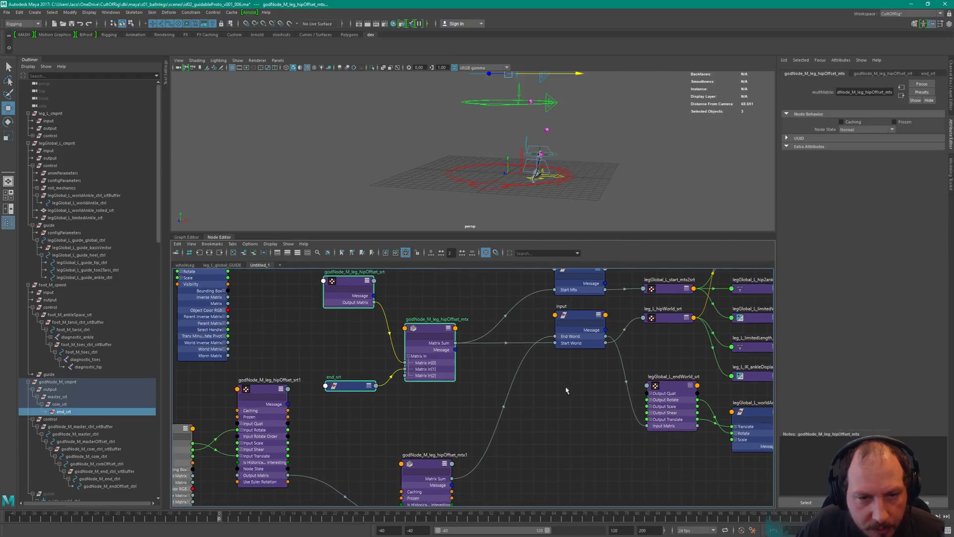
scroll(567, 390, down, 2)
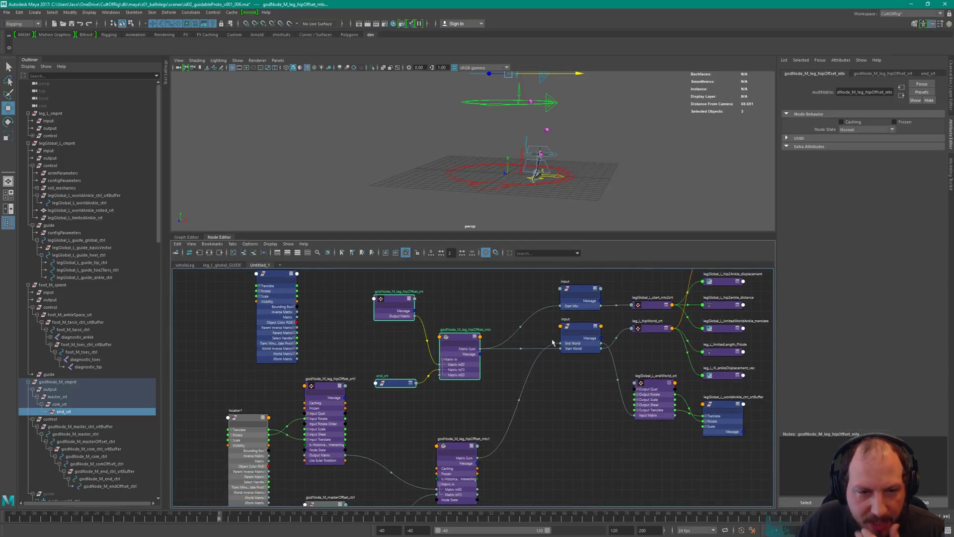
- Rename the god node's end_srt as output_end_srt
click(395, 383)
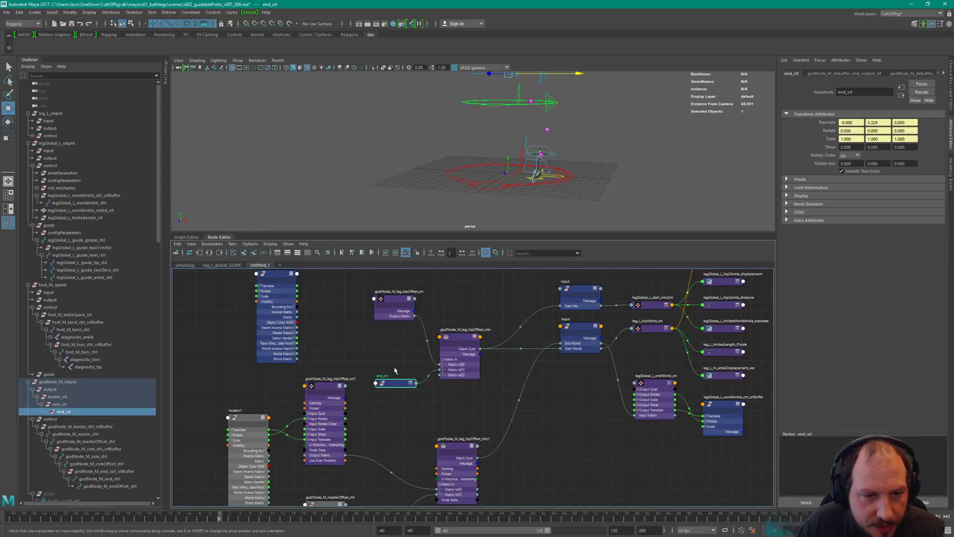
double_click(101, 415)
text(output_)
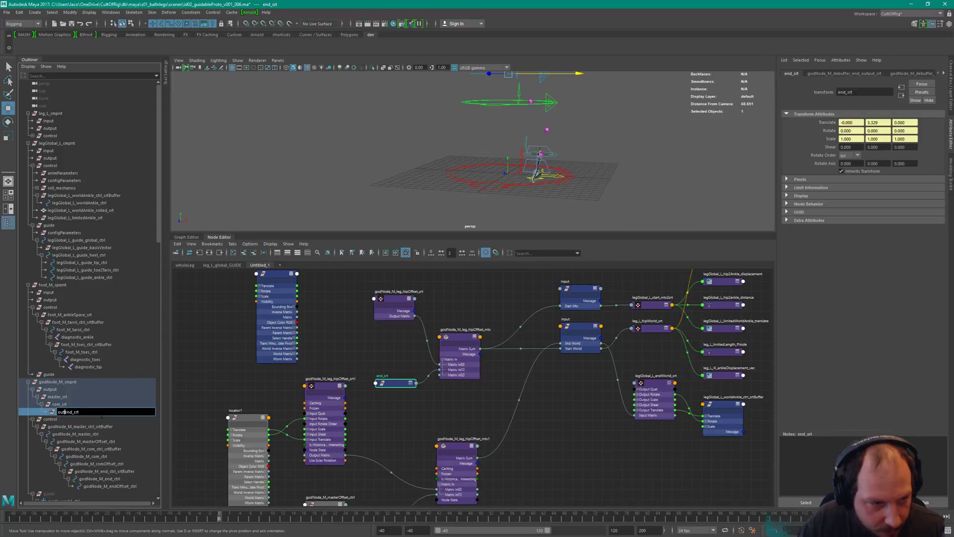
key(Return)
- Rename com_srt, the parent of output_end_srt, as output_com_srt
key(Up)
key(Return)
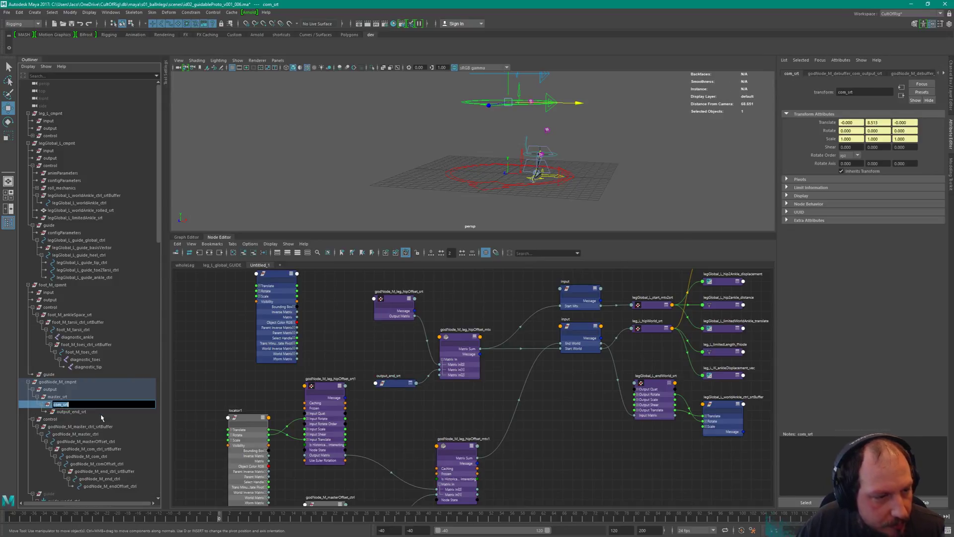
key(Home)
text(output_)
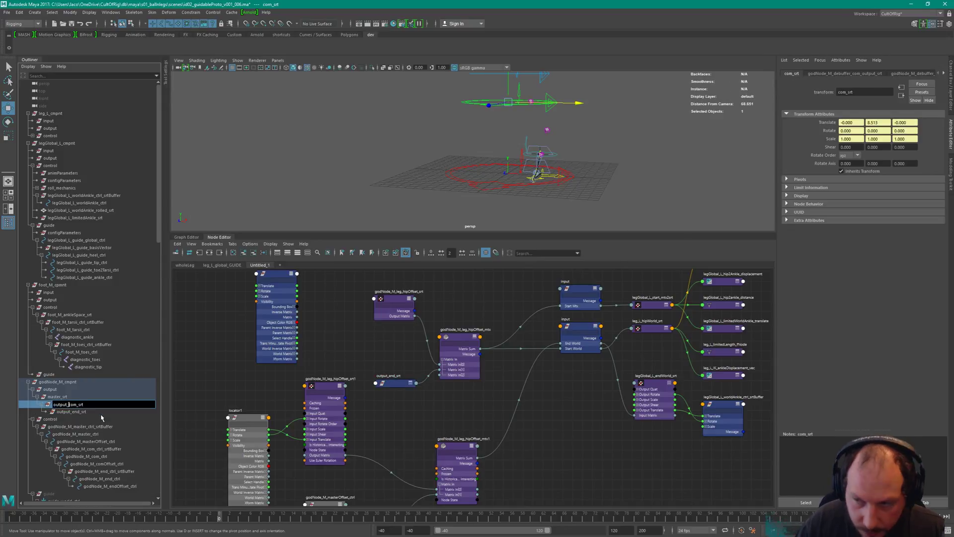
key(Return)
- Rename master_srt under the god node's output as output_master_srt
key(Up)
key(Return)
key(Home)
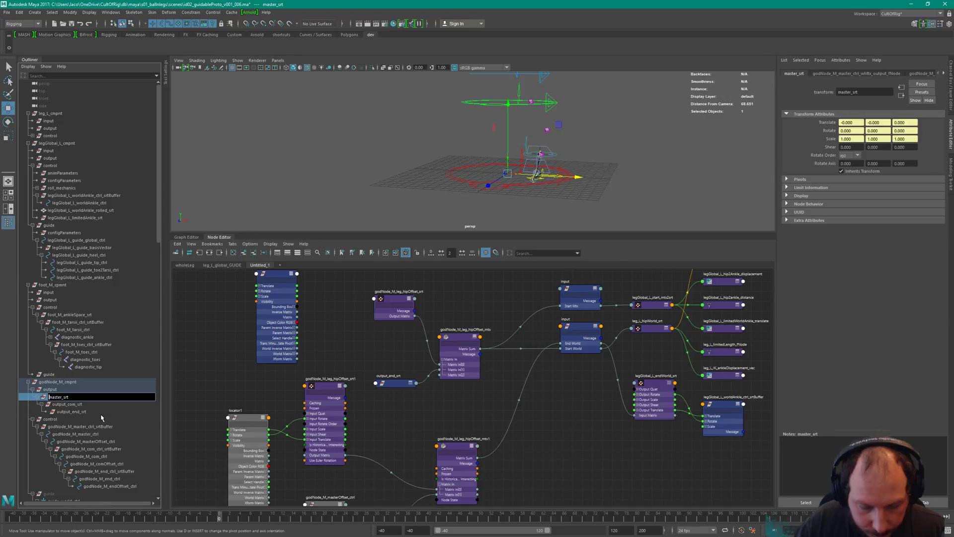
text(output_)
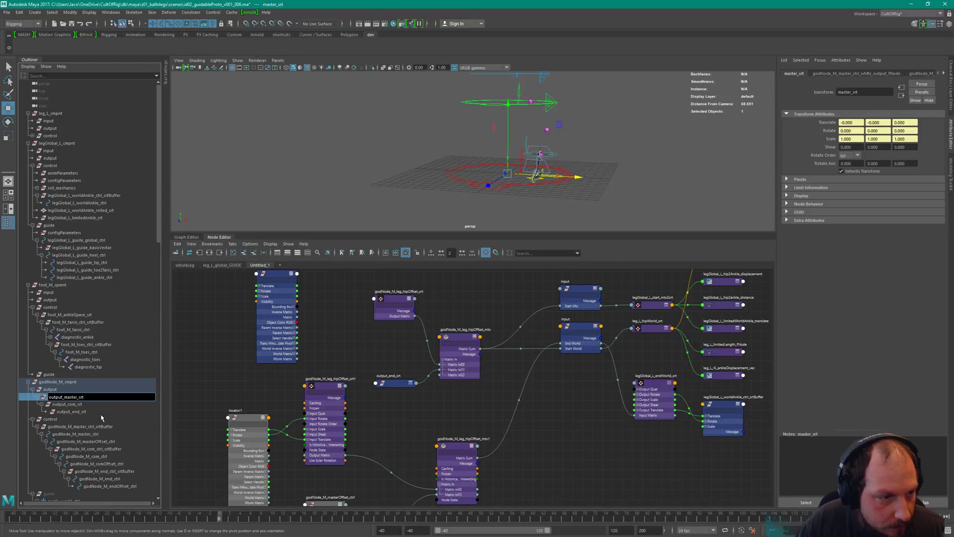
key(Return)
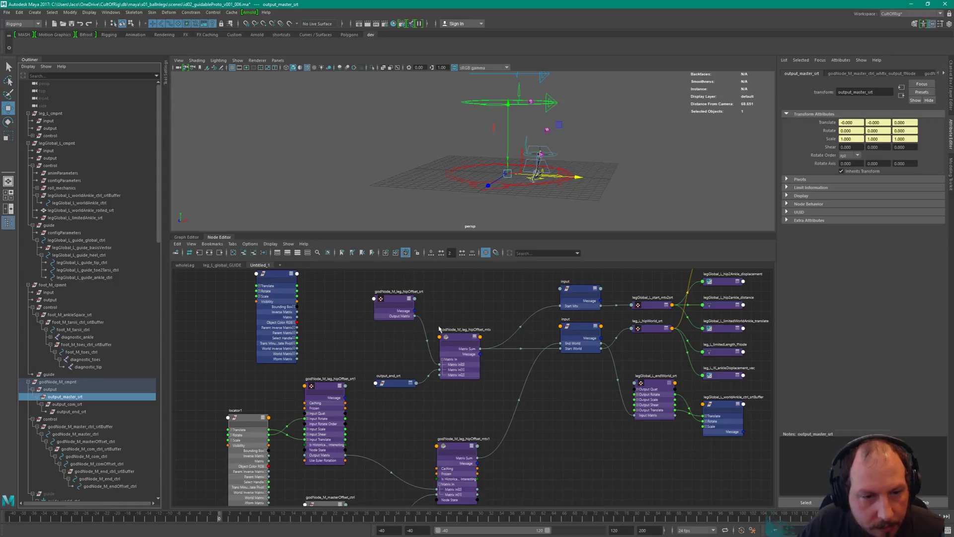
- Collapse the god node's output node in the graph and move output_end_srt further upstream beneath it
click(395, 383)
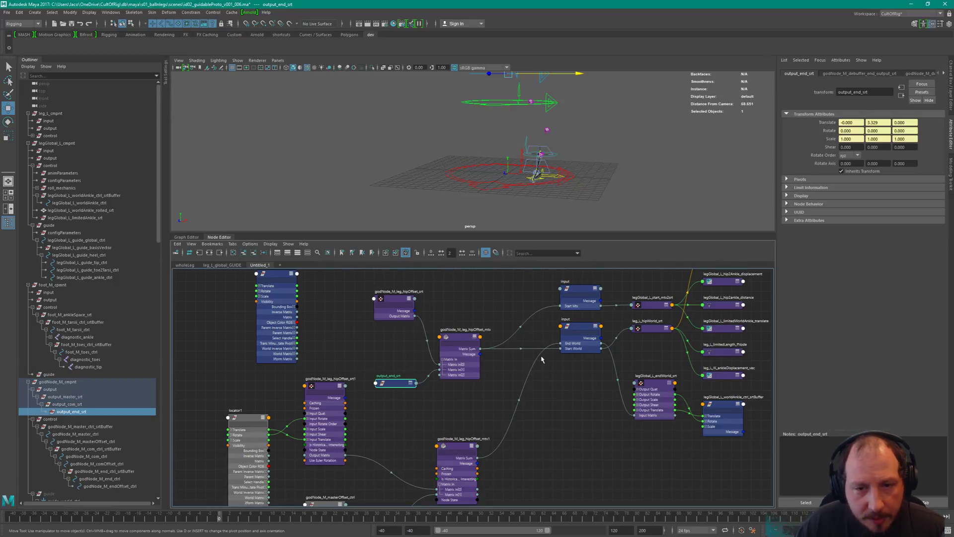
alt+middle_drag(561, 304, 528, 340)
drag(545, 327, 546, 324)
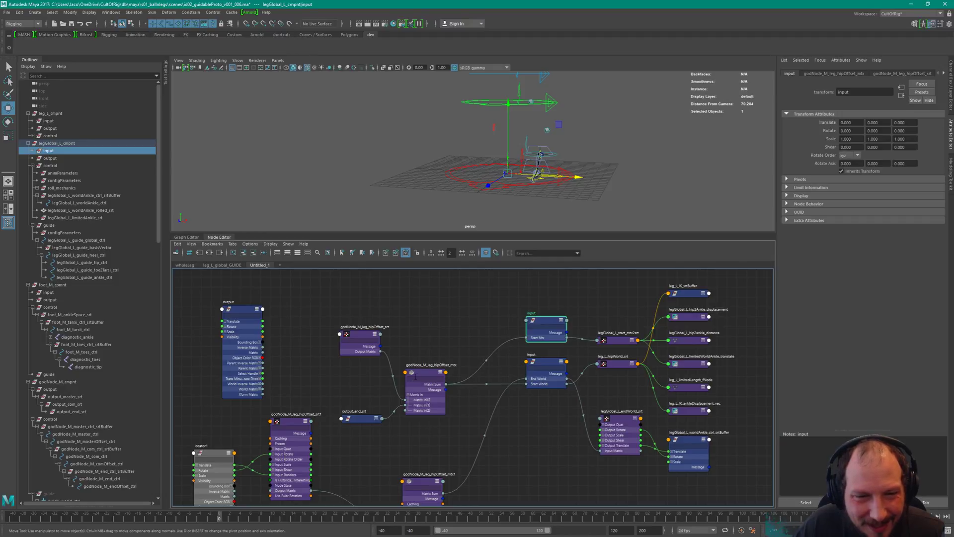
click(418, 376)
drag(338, 305, 431, 376)
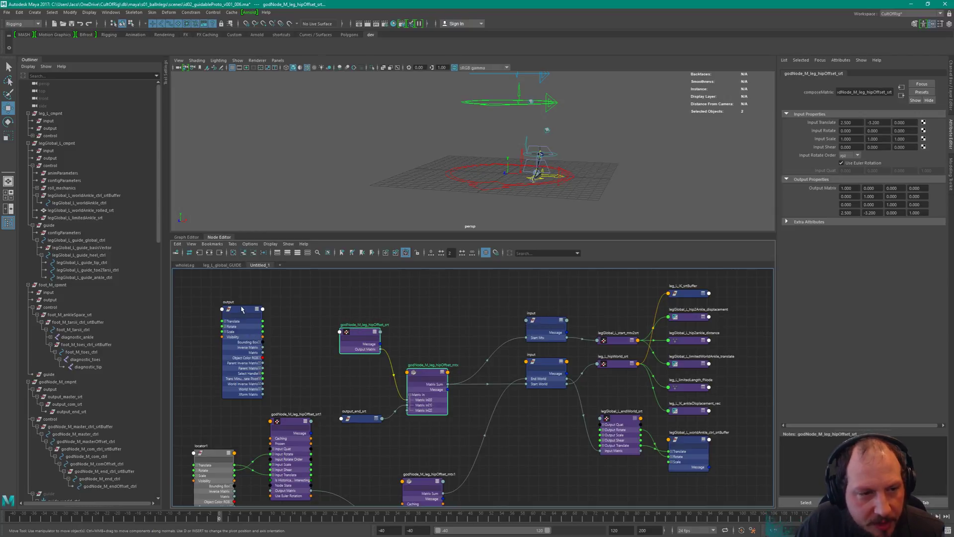
mouse_move(242, 309)
mouse_down()
mouse_move(252, 304)
mouse_move(255, 314)
mouse_up()
key(1)
drag(356, 418, 258, 388)
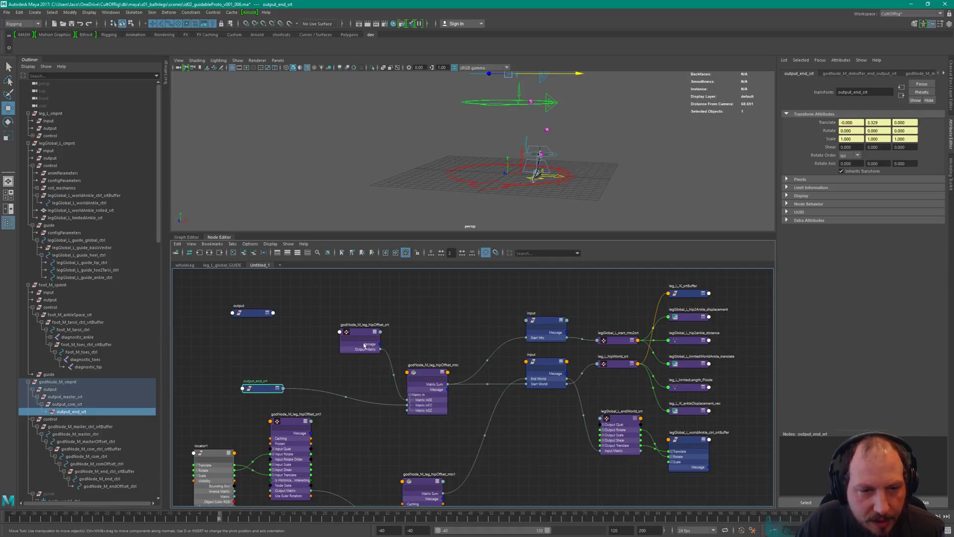
- Collapse godNode_M_leg_hipOffset_srt, place it close beside godNode_M_leg_hipOffset_mtx, and line up output_end_srt with them
drag(350, 305, 434, 352)
click(371, 310)
key(1)
drag(370, 312, 380, 369)
drag(259, 391, 261, 385)
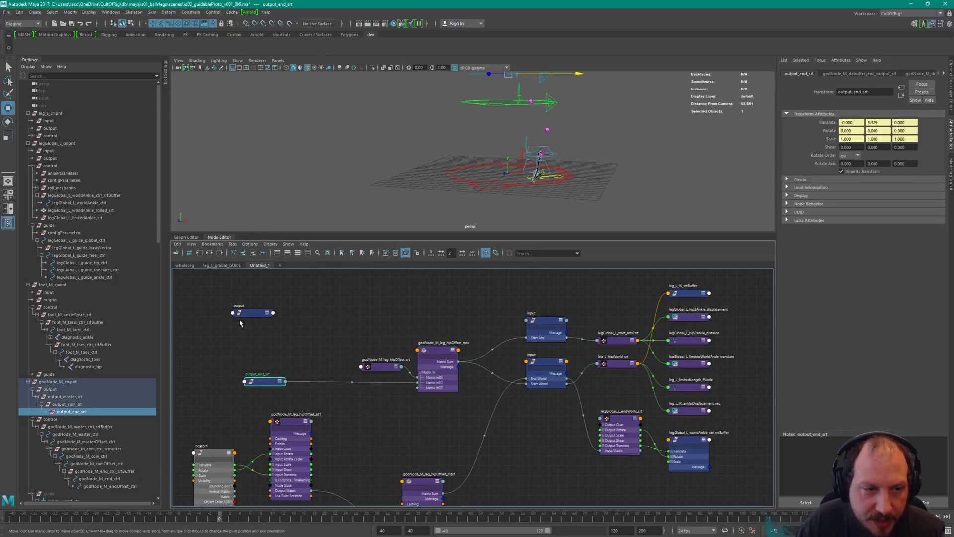
- Place the god node's output node just above output_end_srt in the graph
drag(241, 313, 253, 356)
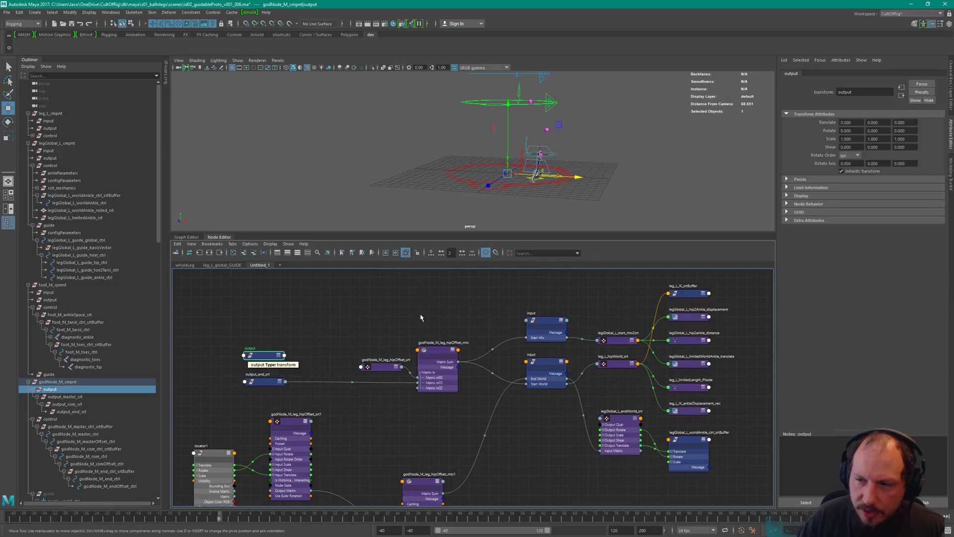
shift+click(267, 382)
drag(268, 385, 268, 385)
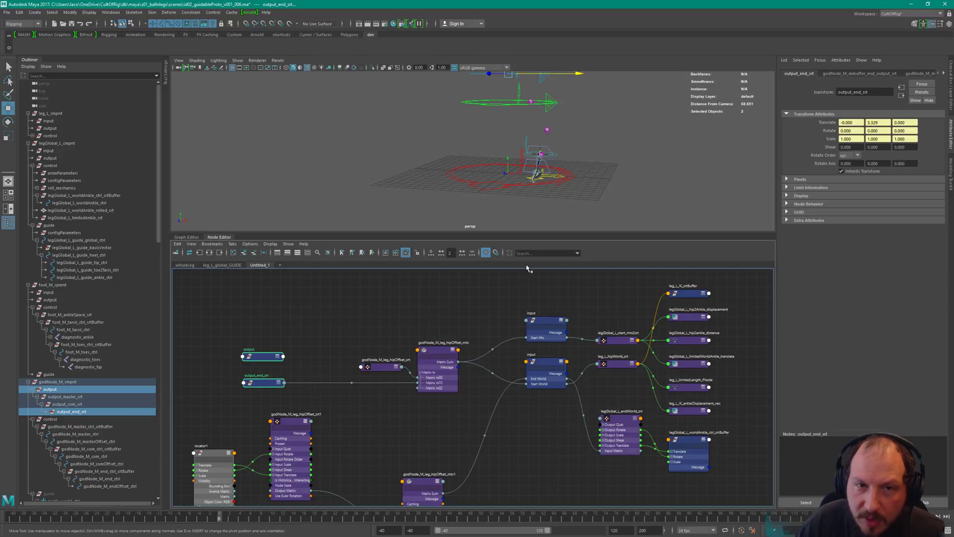
- Collapse godNode_M_leg_hipOffset_mtx1 and godNode_M_leg_hipOffset_srt1, and place the srt1 node close beside the mtx1 node
middle_drag(492, 395, 532, 299)
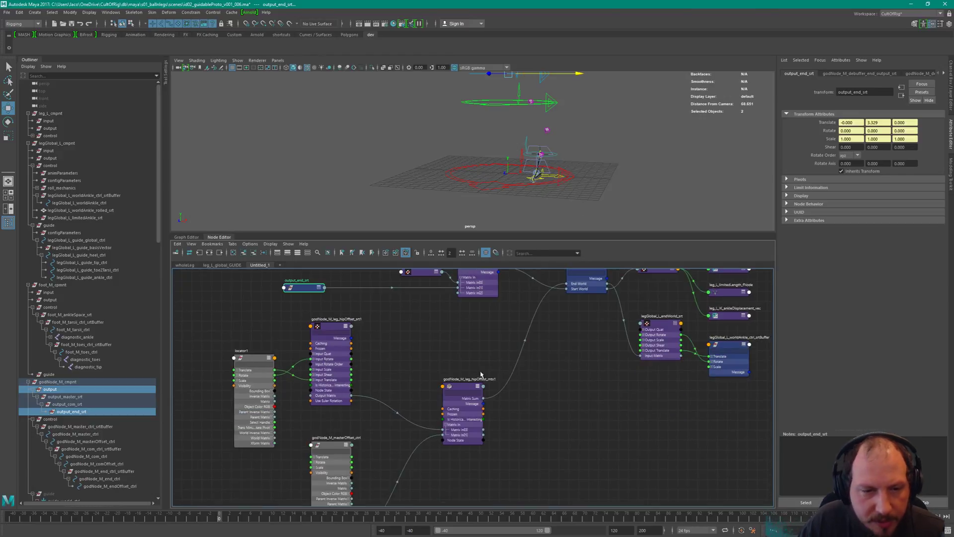
click(450, 387)
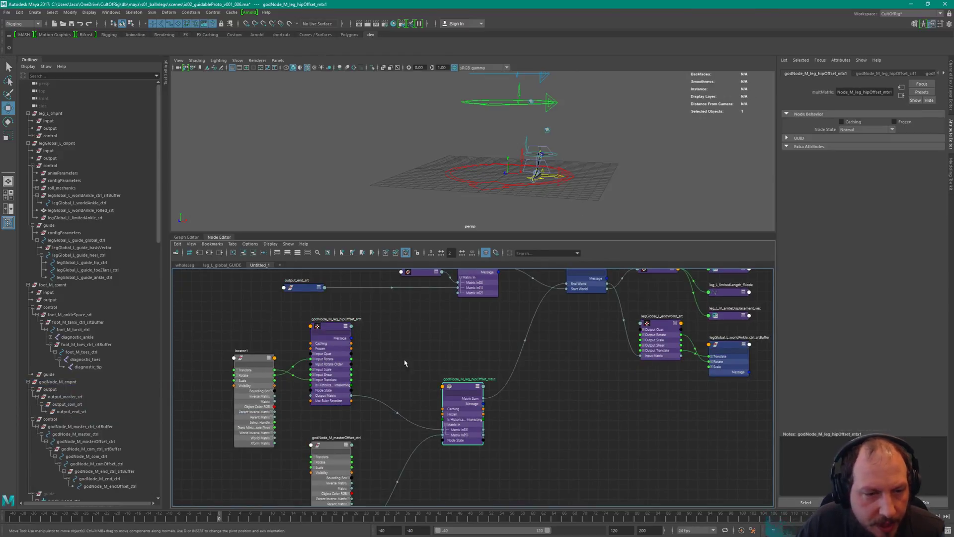
key(1)
click(331, 323)
key(1)
drag(331, 326, 394, 367)
scroll(431, 353, up, 2)
middle_drag(486, 383, 481, 420)
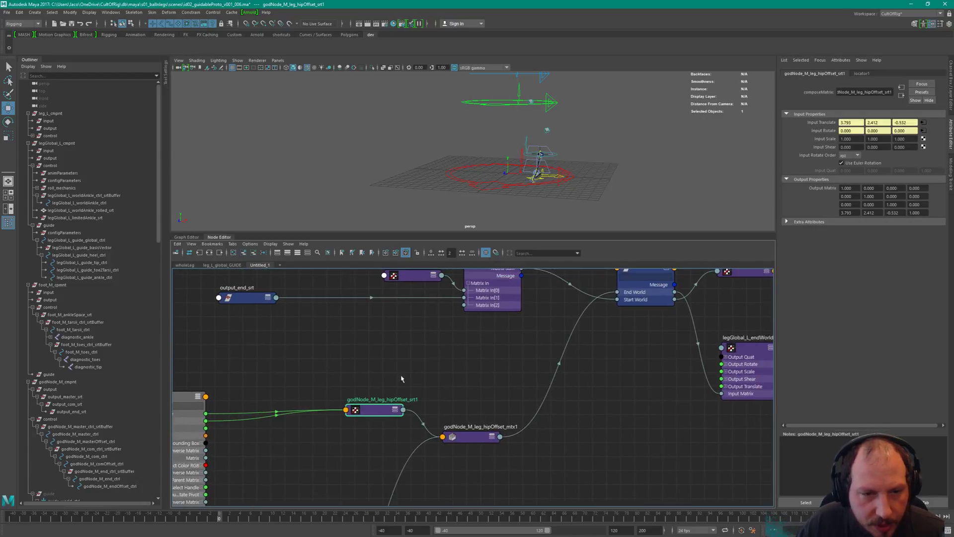
- Select the original hip offset pair and the duplicated srt1 and mtx1 pair in turn to compare their connections
middle_drag(402, 379, 383, 468)
click(465, 361)
middle_drag(508, 401, 515, 313)
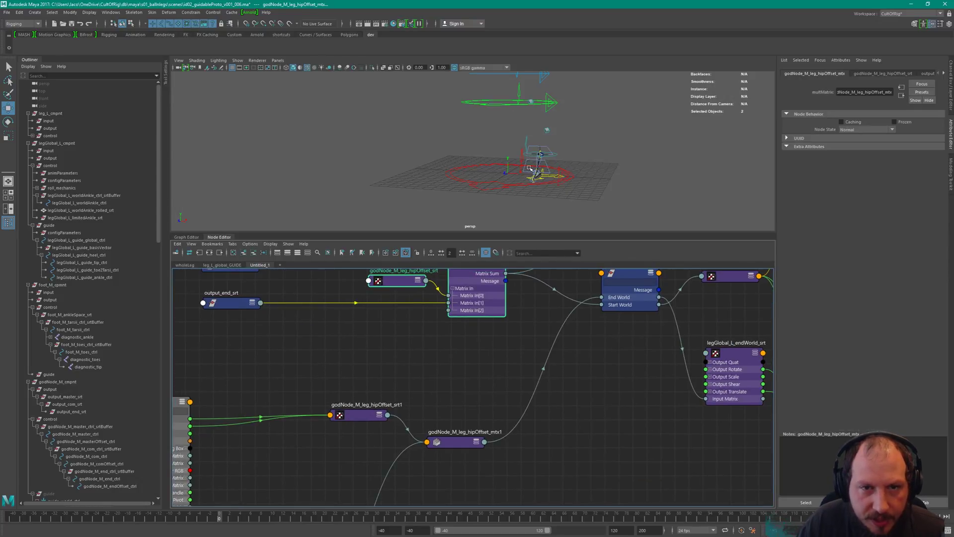
click(360, 415)
shift+click(455, 441)
middle_drag(296, 431, 430, 422)
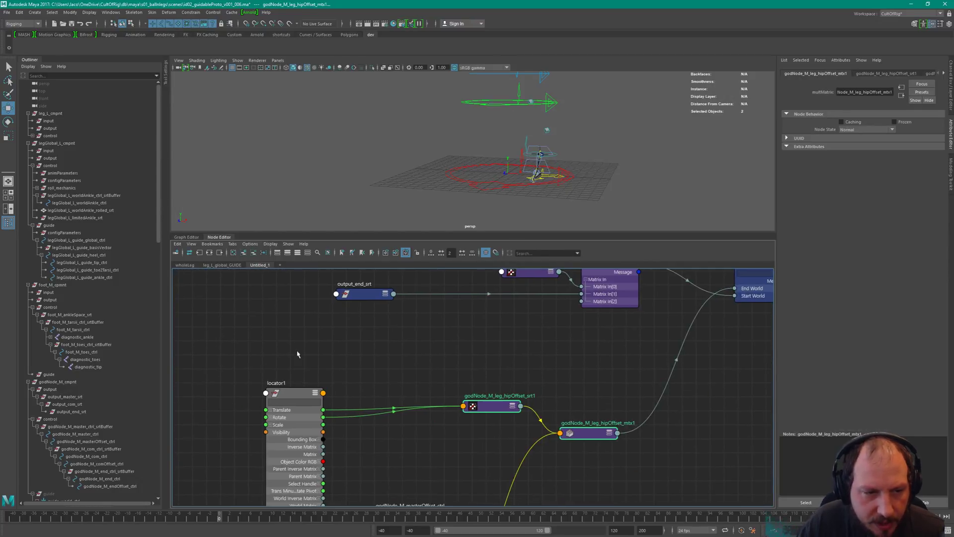
- Collapse all nodes in the graph and move locator1 closer to godNode_M_leg_hipOffset_srt1
click(297, 354)
key(1)
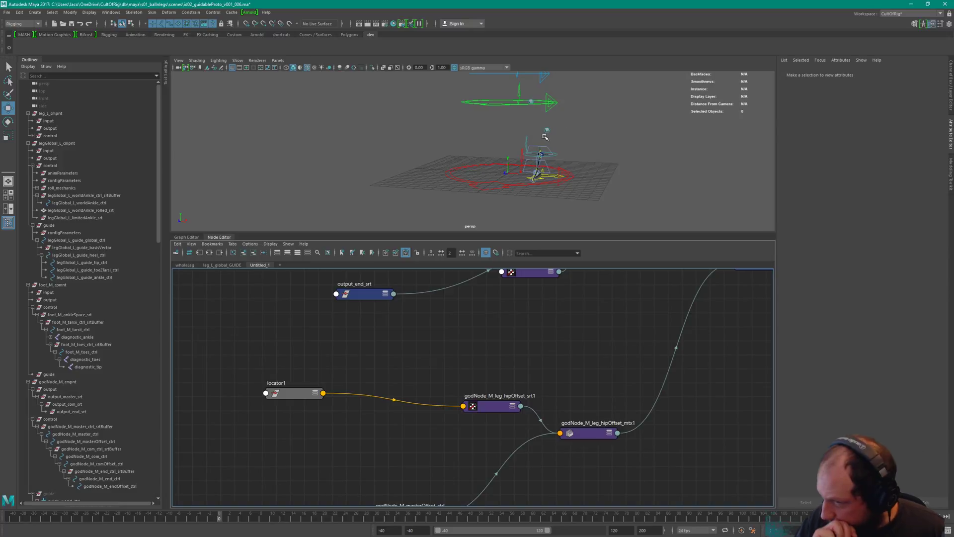
alt+drag(587, 149, 566, 133)
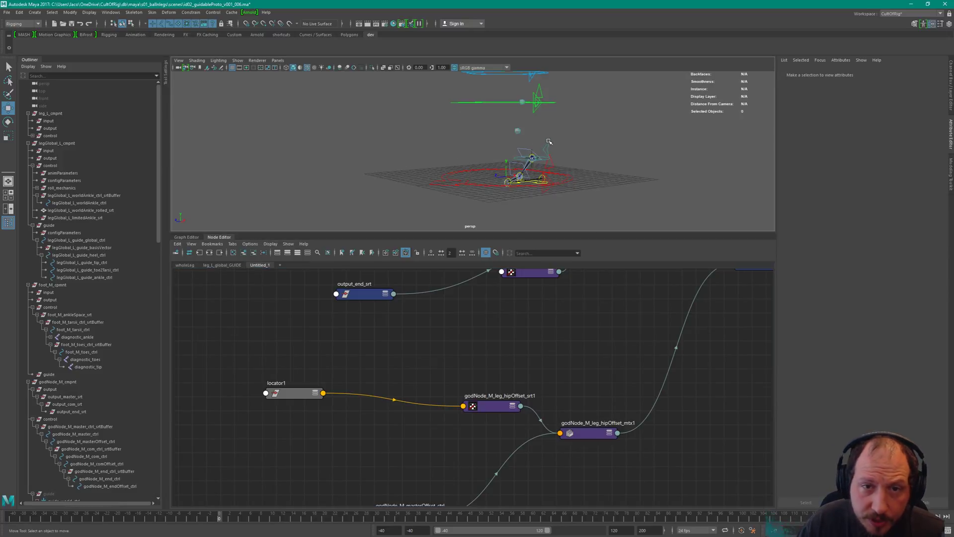
alt+drag(540, 167, 537, 197)
middle_drag(511, 375, 450, 315)
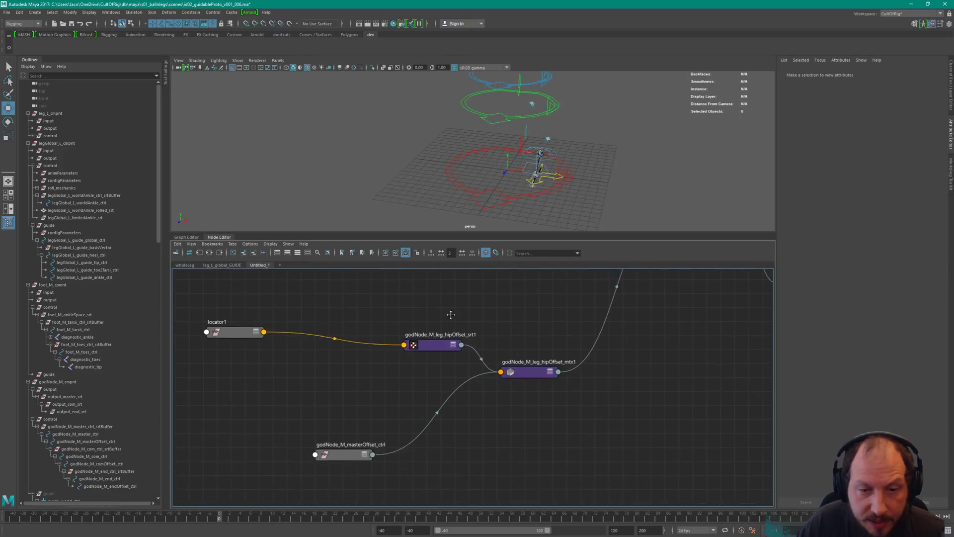
scroll(451, 314, down, 2)
scroll(313, 390, down, 1)
drag(304, 354, 372, 355)
scroll(504, 343, up, 2)
scroll(434, 419, down, 3)
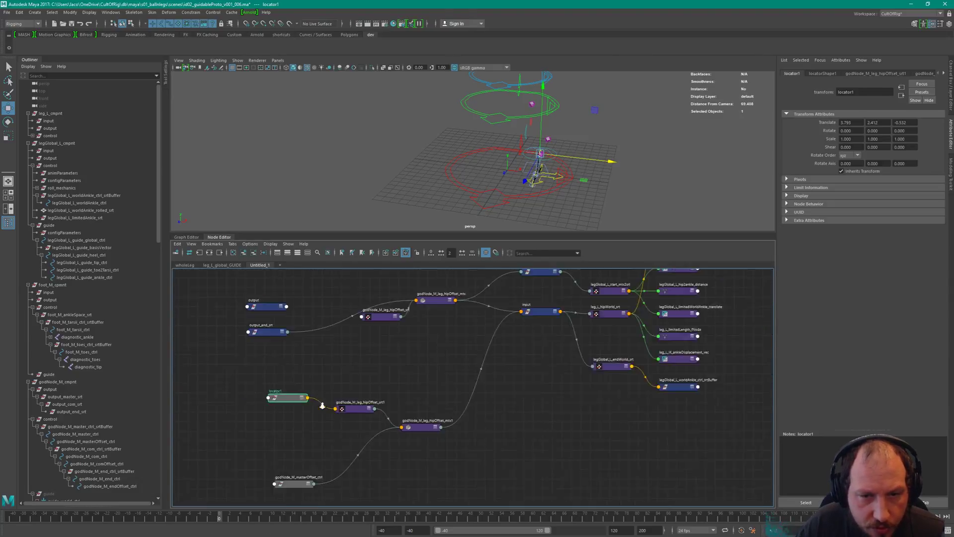
scroll(432, 377, up, 1)
- Show the connected attributes on legGlobal_L_endWorld_srt and legGlobal_L_worldAnkle_ctrl_srtBuffer
click(577, 375)
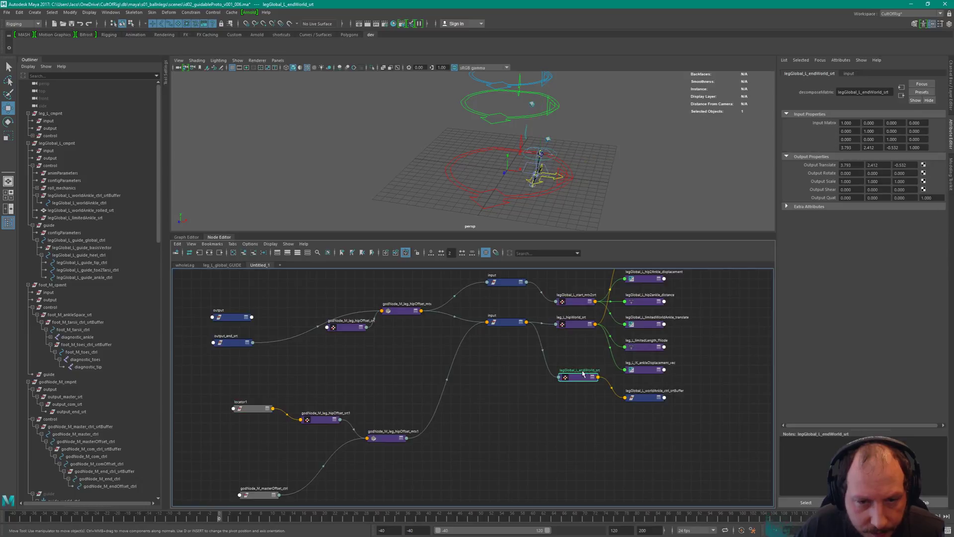
click(656, 401)
key(4)
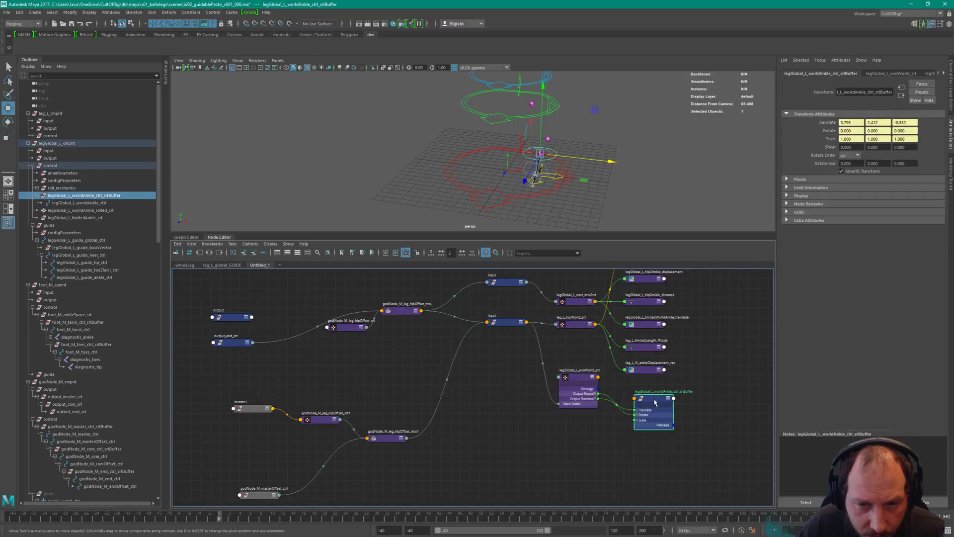
- Show the connected attributes on godNode_M_leg_hipOffset_mtx1 and godNode_M_leg_hipOffset_srt1, and cut the translate and rotate connections from locator1
click(397, 438)
key(4)
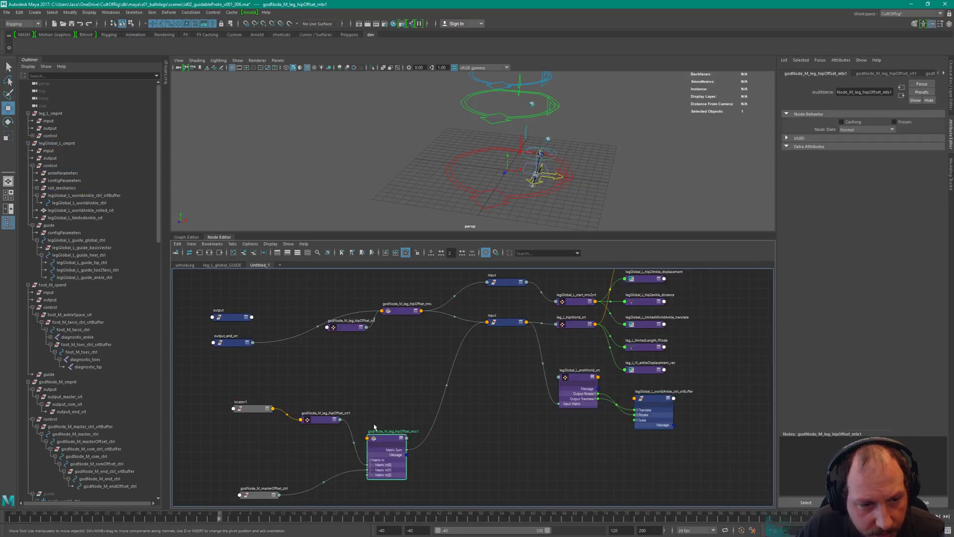
click(328, 420)
key(4)
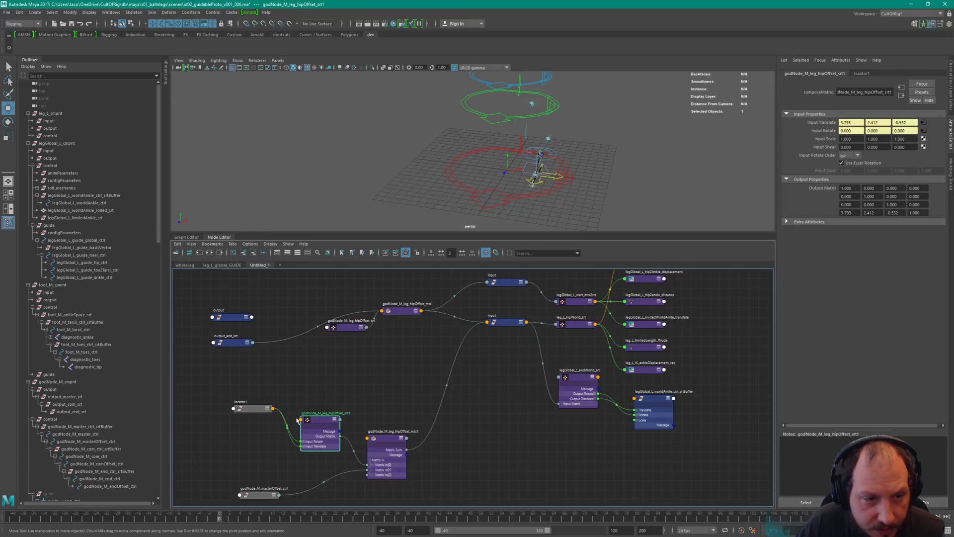
ctrl+alt+shift+drag(279, 439, 300, 411)
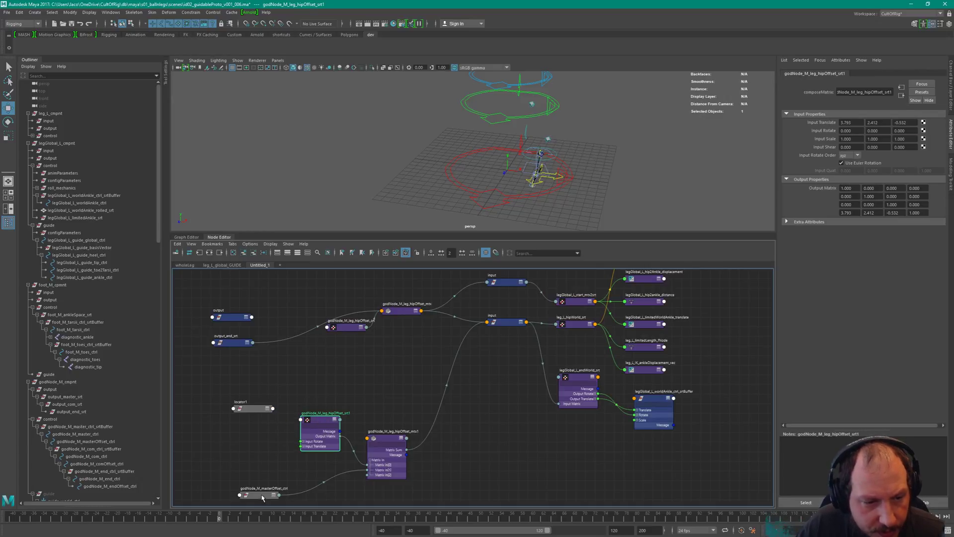
- Tuck godNode_M_masterOffset_ctrl under locator1, and move godNode_M_leg_hipOffset_srt1 and godNode_M_leg_hipOffset_mtx1 downstream, below legGlobal_L_endWorld_srt
drag(263, 498, 249, 473)
drag(328, 406, 626, 455)
alt+middle_drag(626, 456, 591, 441)
scroll(673, 375, up, 2)
- Move legGlobal_L_endWorld_srt and legGlobal_L_worldAnkle_ctrl_srtBuffer further downstream, past godNode_M_leg_hipOffset_mtx1
click(532, 357)
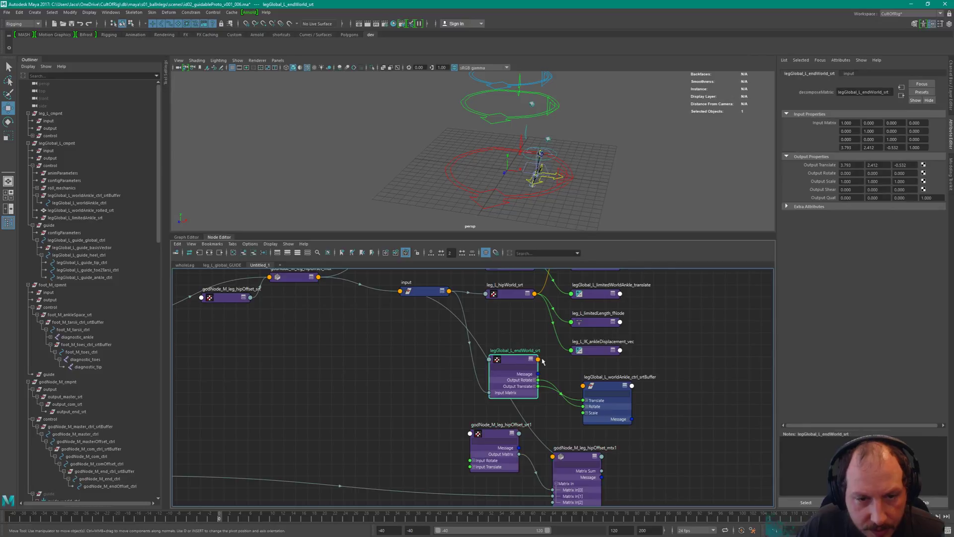
mouse_move(669, 400)
mouse_down()
mouse_move(531, 372)
mouse_move(677, 398)
mouse_move(657, 400)
mouse_up()
alt+right_drag(714, 316, 648, 328)
alt+middle_drag(632, 378, 599, 390)
alt+right_drag(611, 436, 637, 419)
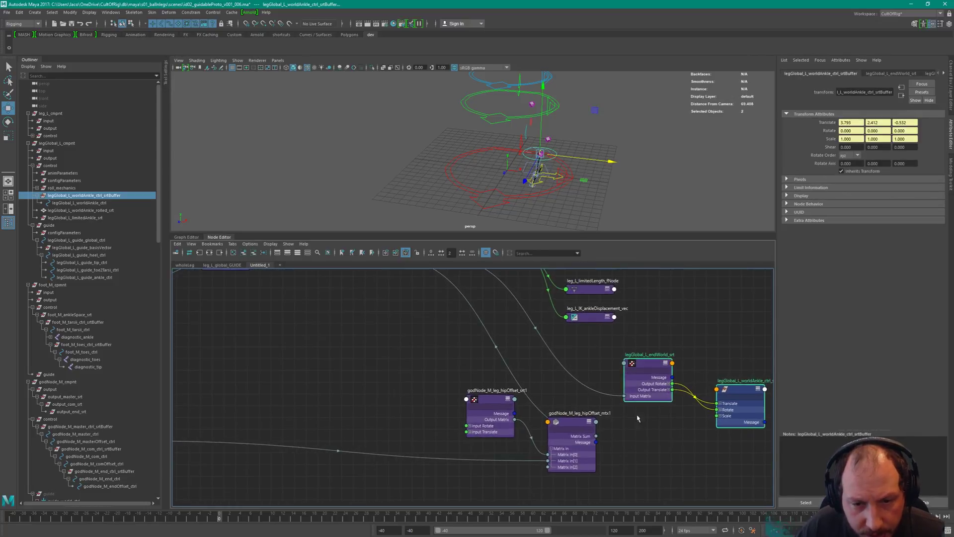
- Connect the Matrix Sum of godNode_M_leg_hipOffset_mtx1 to the Input Matrix of legGlobal_L_endWorld_srt
click(596, 422)
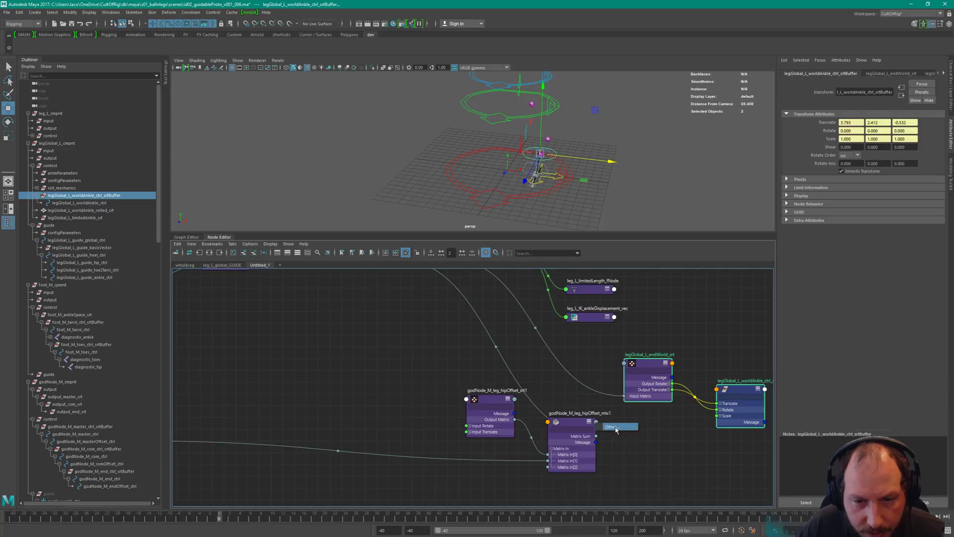
click(635, 443)
drag(596, 436, 626, 396)
key(a)
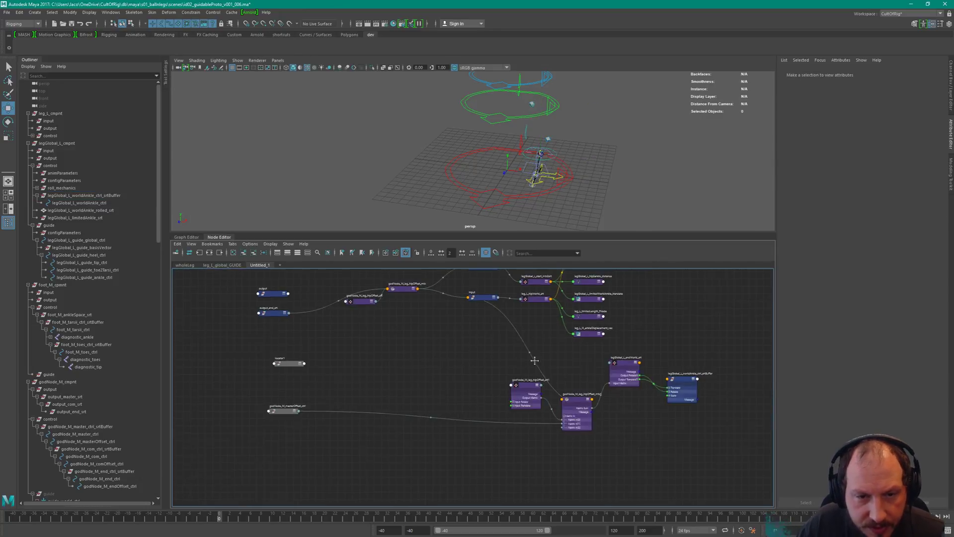
- Disconnect godNode_M_leg_hipOffset_mtx1 from the leg input's End World, and show the connected attributes on godNode_M_masterOffset_ctrl
click(535, 323)
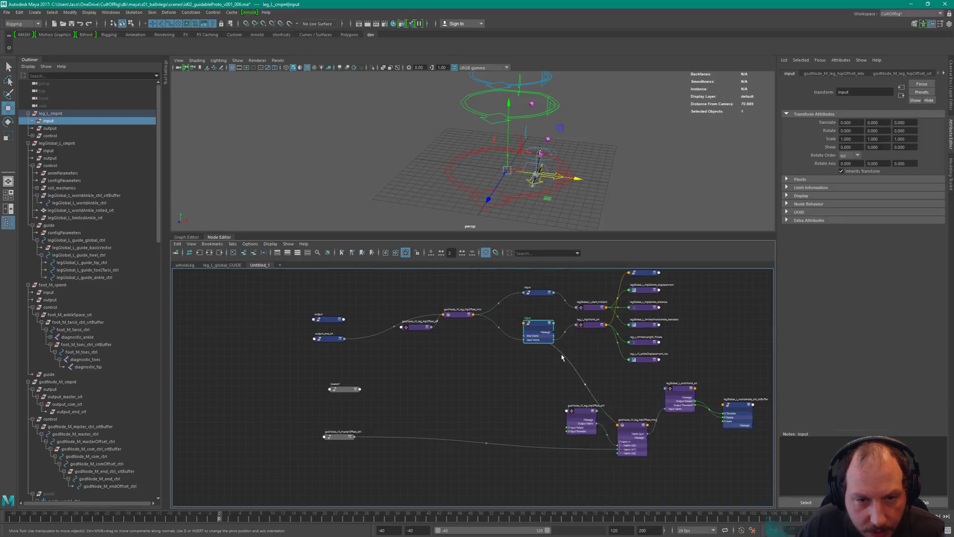
scroll(574, 356, up, 2)
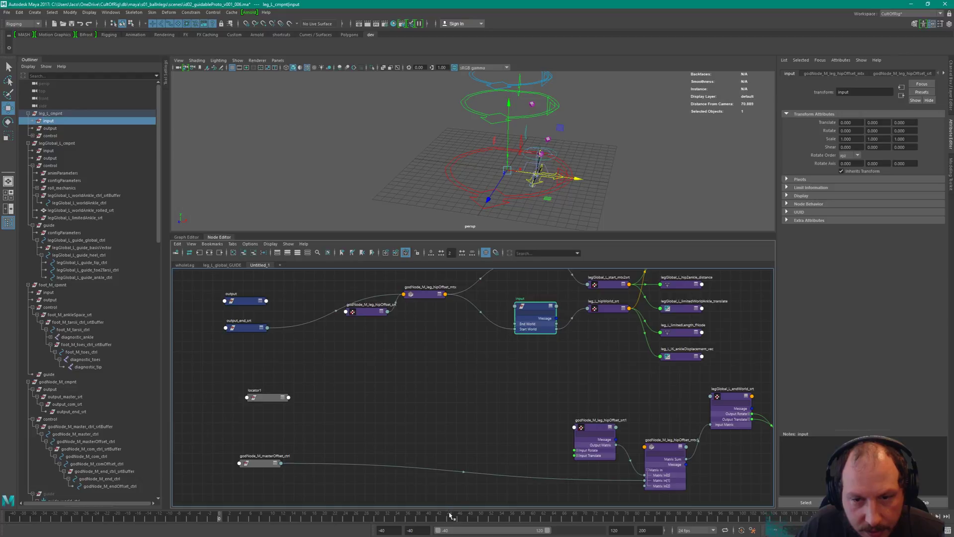
click(267, 467)
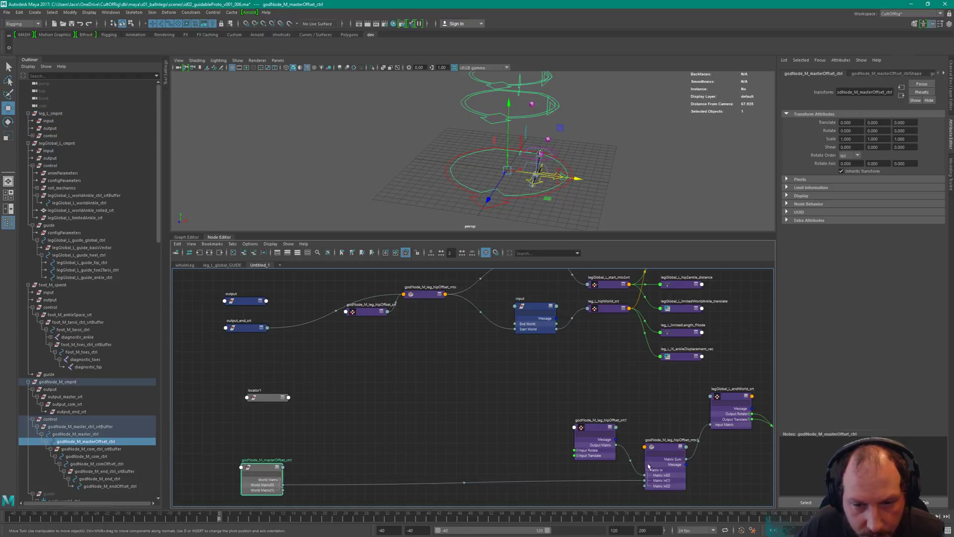
- Connect World Matrix[0] of godNode_M_masterOffset_ctrl to the leg input's End World, and End World to Matrix In[1] of godNode_M_leg_hipOffset_mtx1
drag(287, 490, 645, 480)
drag(649, 481, 659, 482)
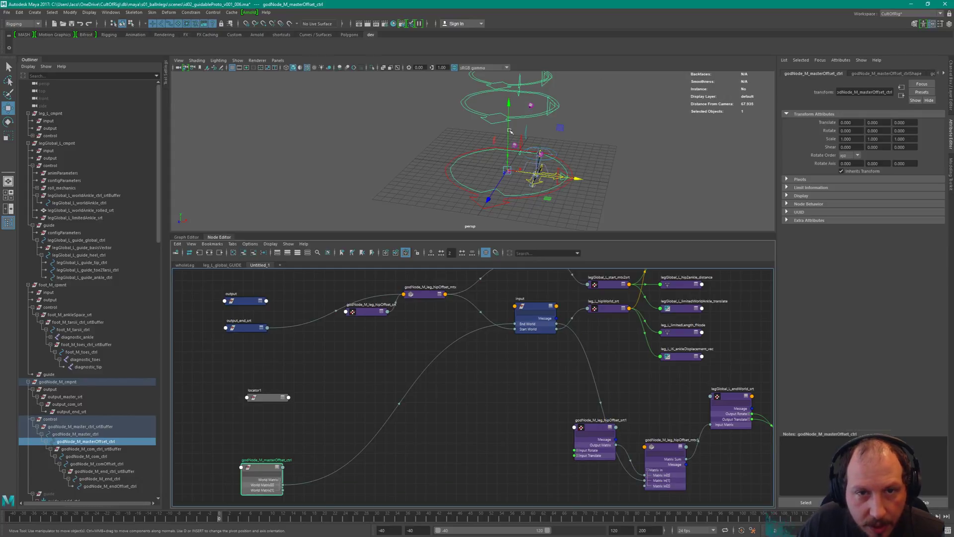
alt+drag(529, 133, 512, 139)
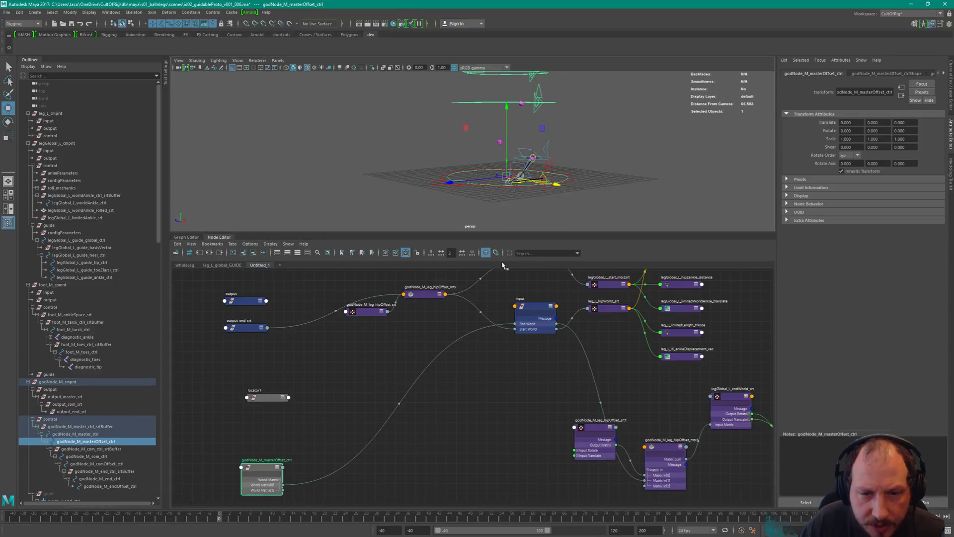
- Rename the compose matrix node godNode_M_leg_hipOffset_srt1 as legGlobal_L_ankleOffset
alt+middle_drag(579, 421, 462, 383)
drag(398, 380, 551, 439)
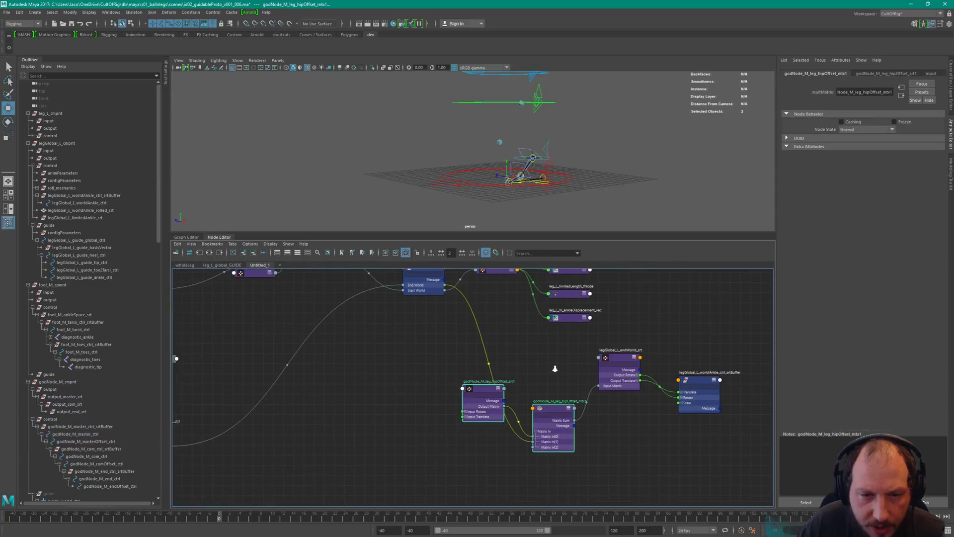
alt+right_drag(556, 368, 594, 369)
alt+middle_drag(594, 369, 609, 356)
double_click(472, 391)
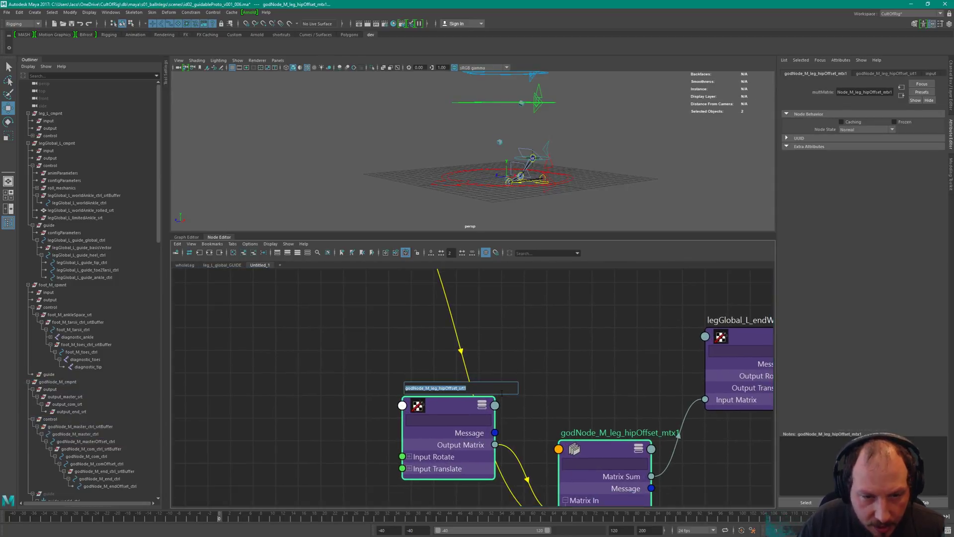
key(Home)
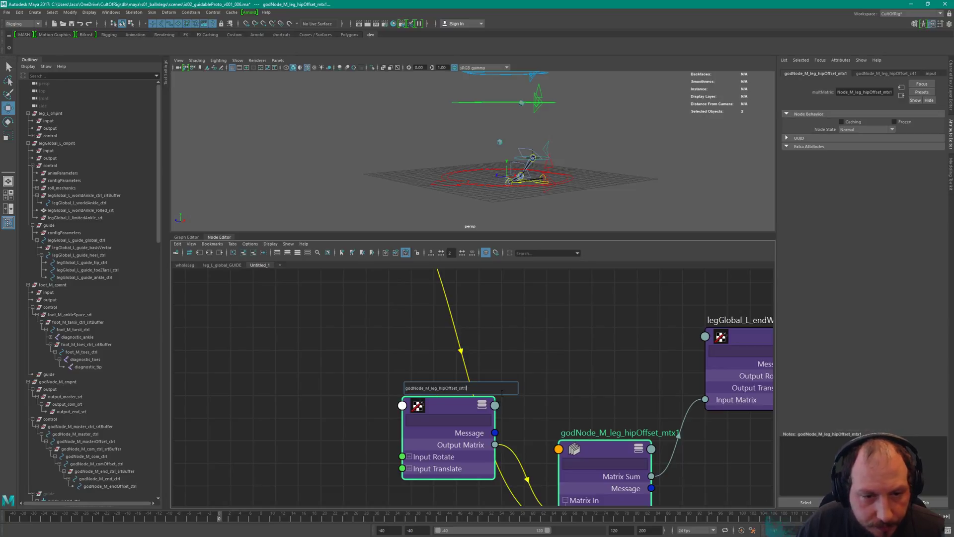
key(ctrl+a)
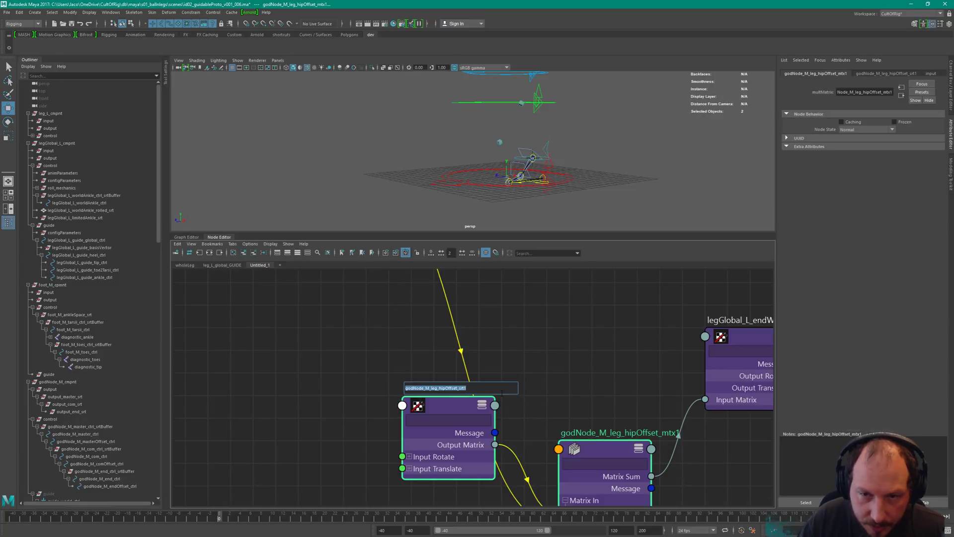
text(legGlo)
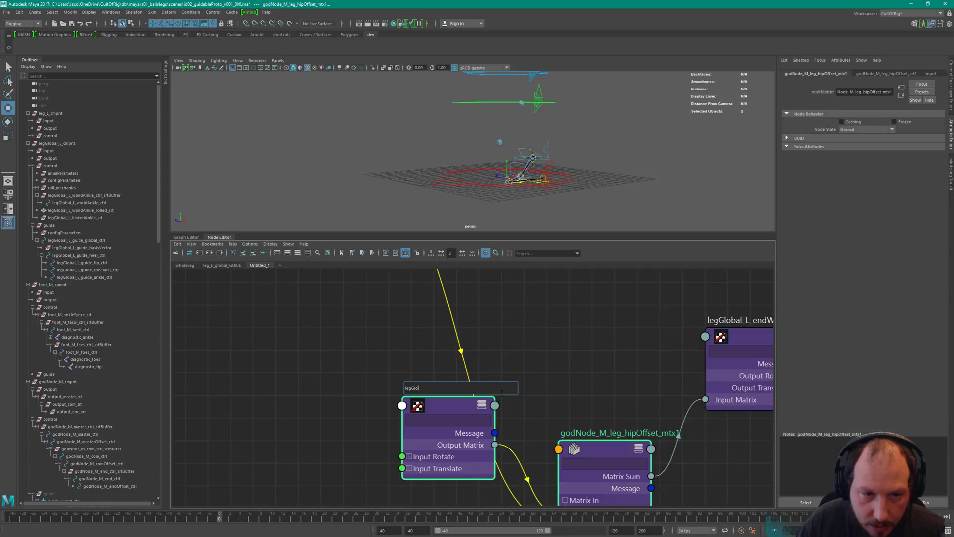
text(bal_L_)
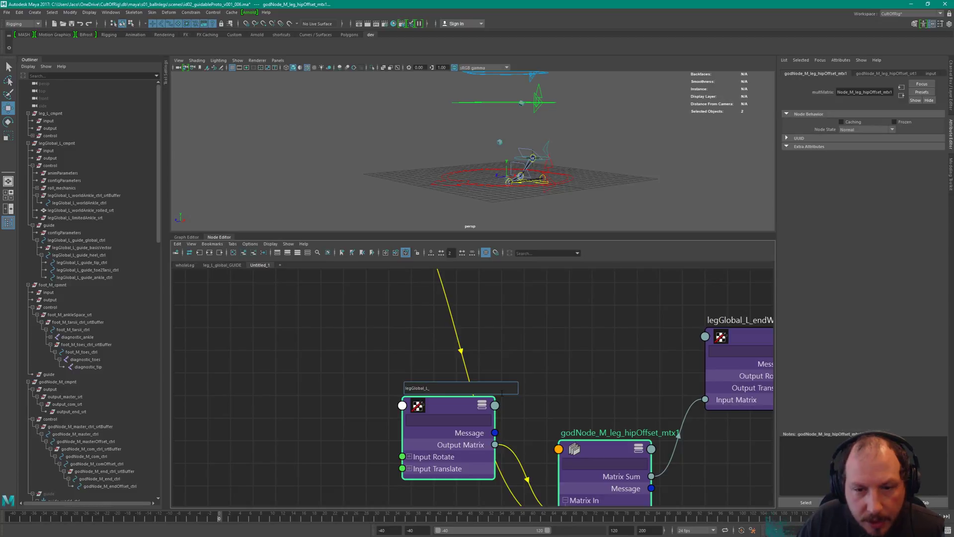
text(ankle)
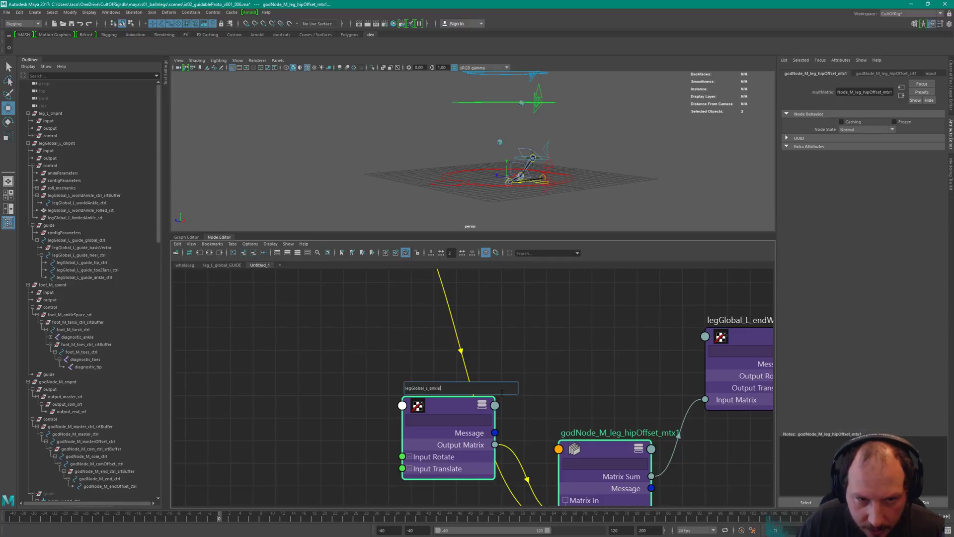
text(Offset)
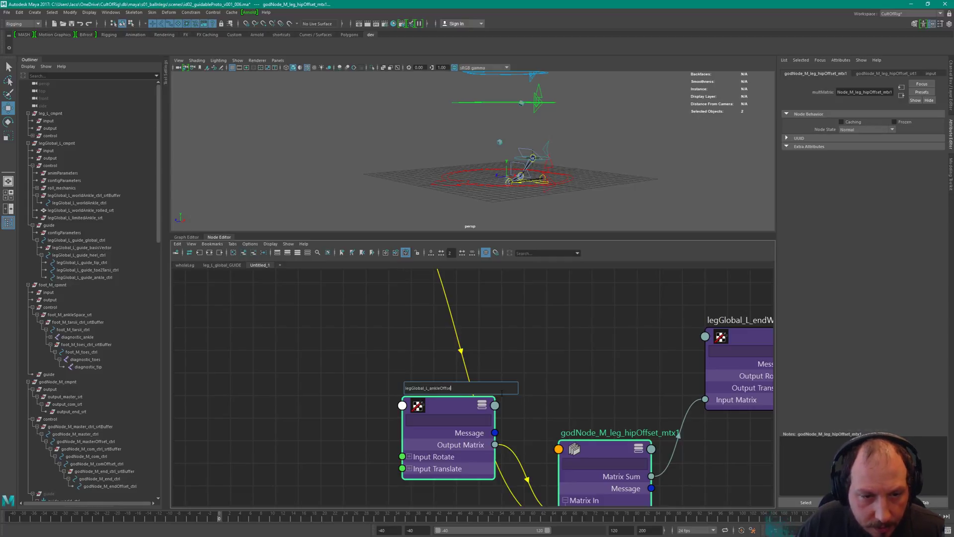
key(Return)
- Add the suffix _mtx to the node name, making it legGlobal_L_ankleOffset_mtx
middle_drag(509, 397, 540, 368)
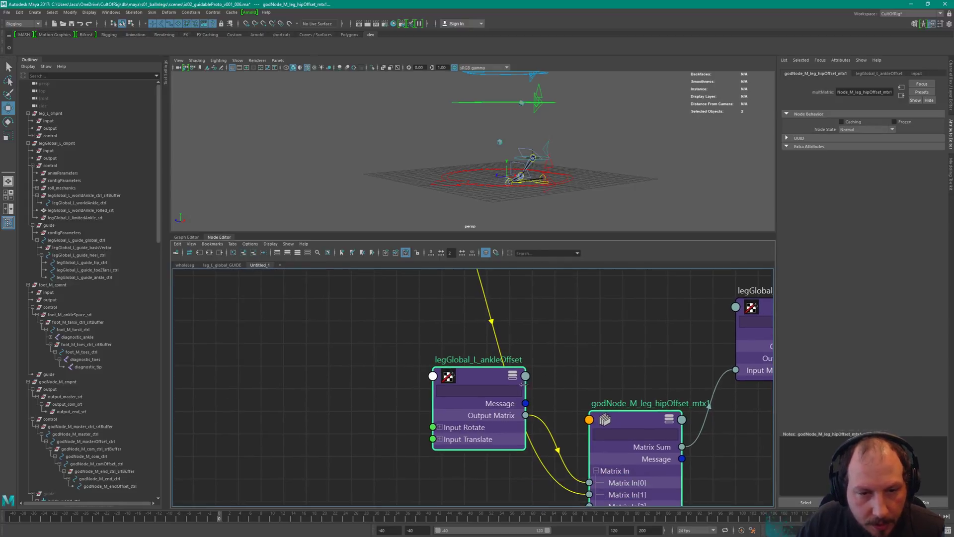
double_click(467, 358)
key(End)
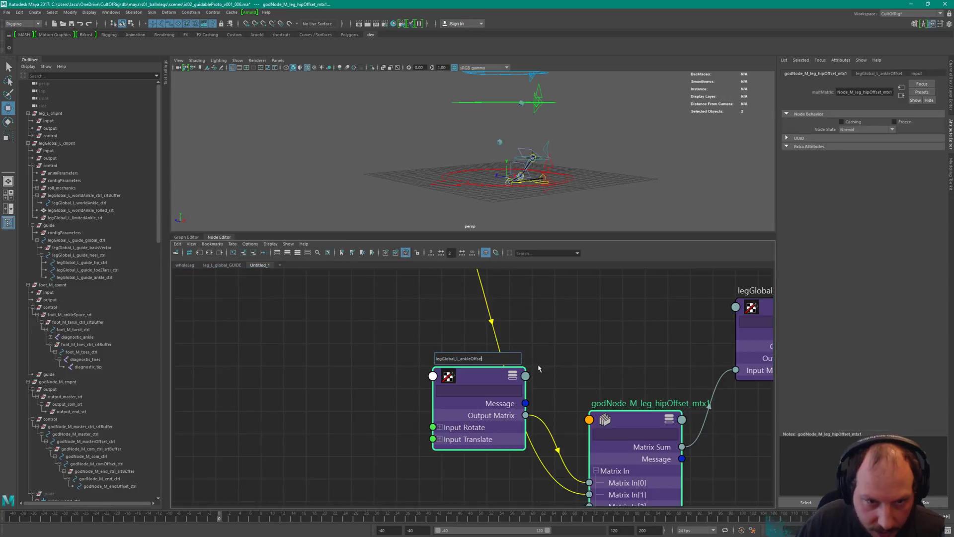
text(_mtx)
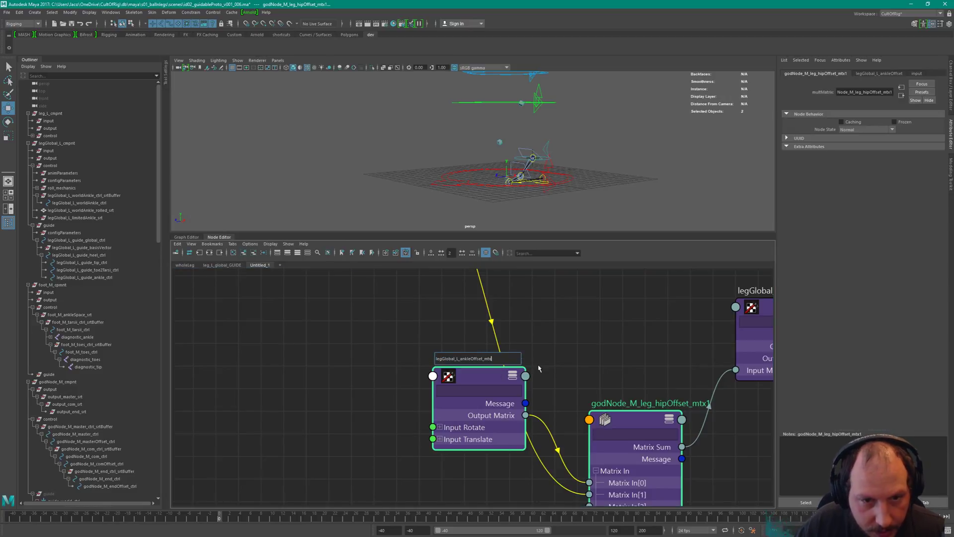
key(Return)
- Rename the matrix multiplication node godNode_M_leg_hipOffset_mtx1 as legGlobal_L_ankleReparent_mtxMult
alt+middle_drag(557, 354, 412, 283)
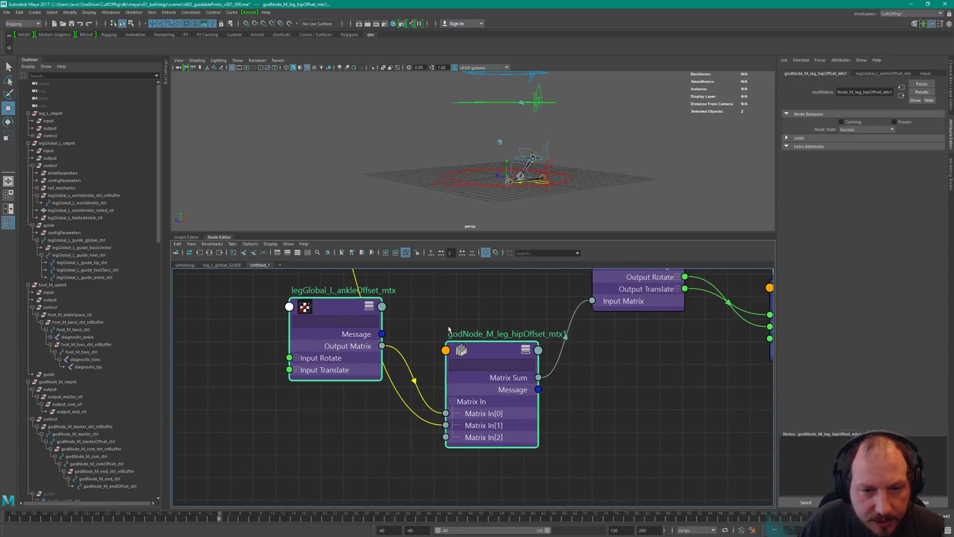
alt+middle_drag(509, 302, 548, 351)
double_click(578, 380)
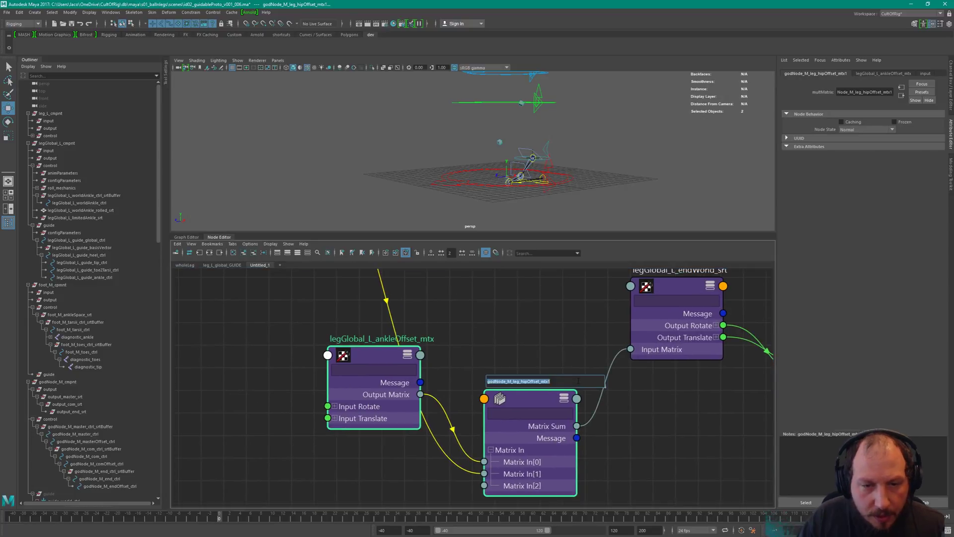
text(legGl)
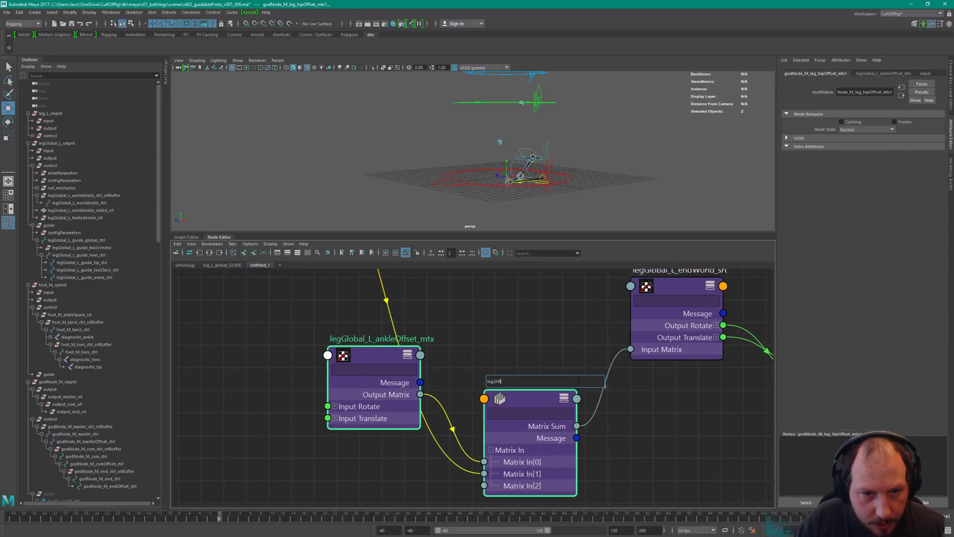
key(BackSpace)
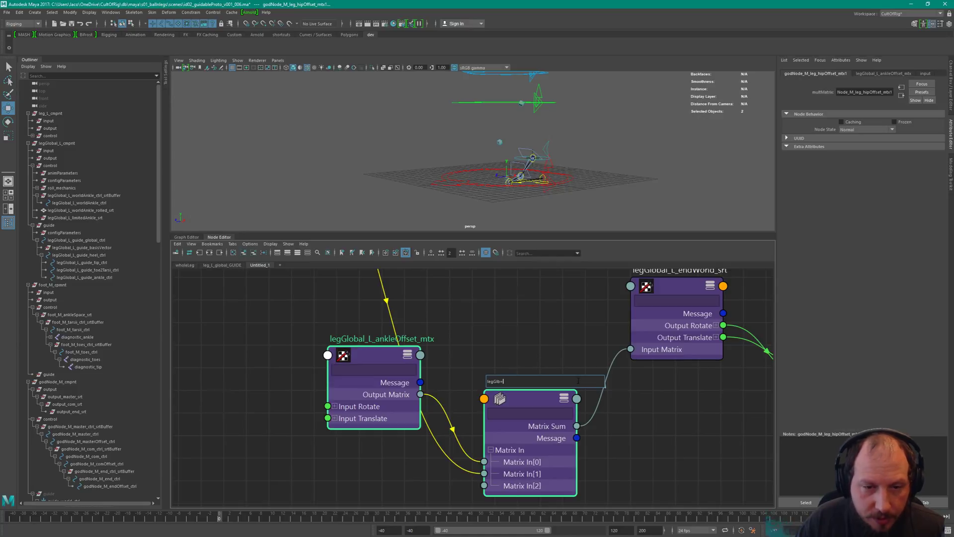
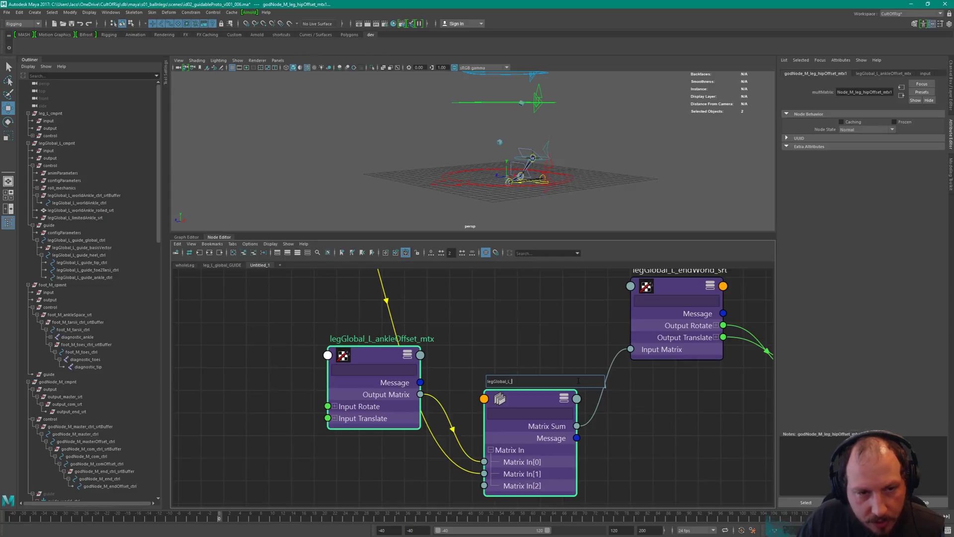
text(nkleReparent_mt)
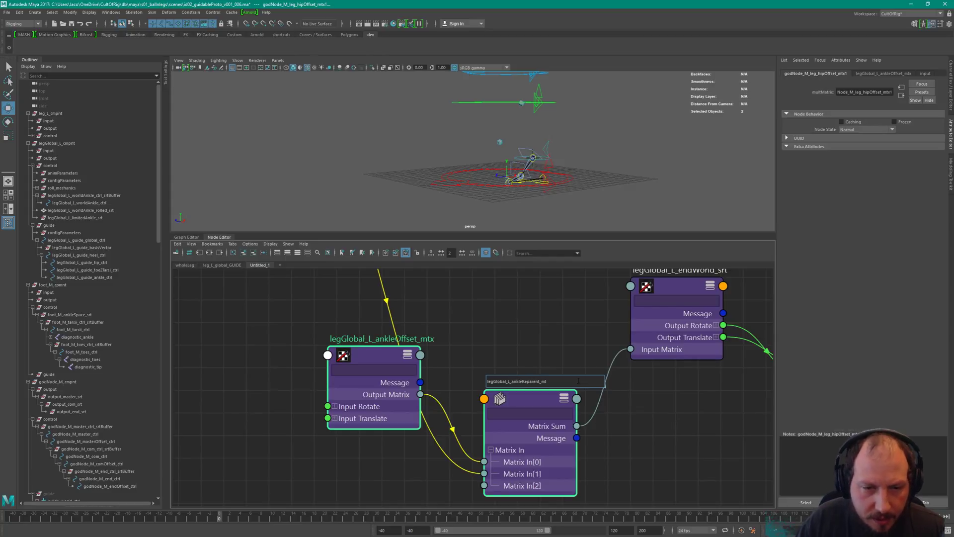
text(xMult)
key(Return)
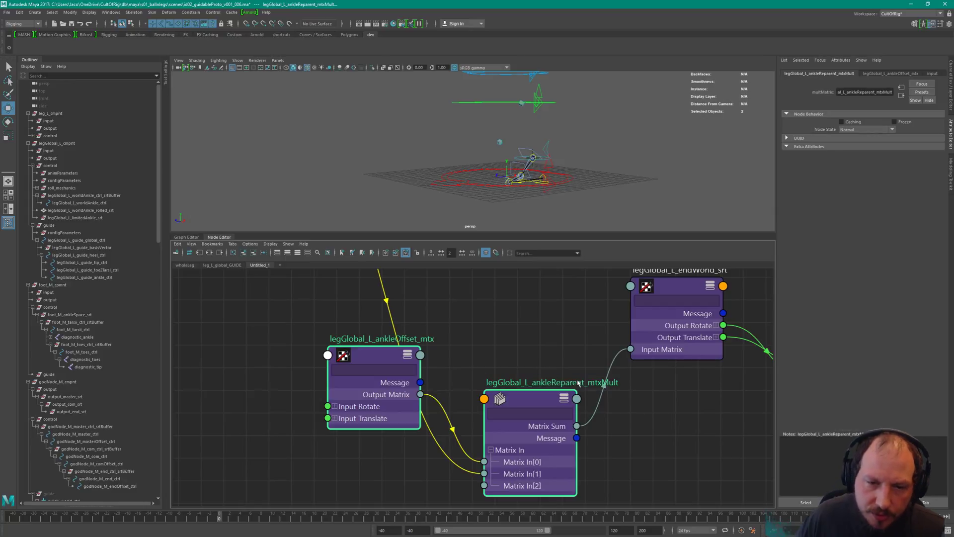
- Rename legGlobal_L_endWorld_srt as legGlobal_L_ankleReparent_srt, reusing the copied name of the matrix multiplication node with the suffix changed to srt
alt+middle_drag(671, 344, 536, 414)
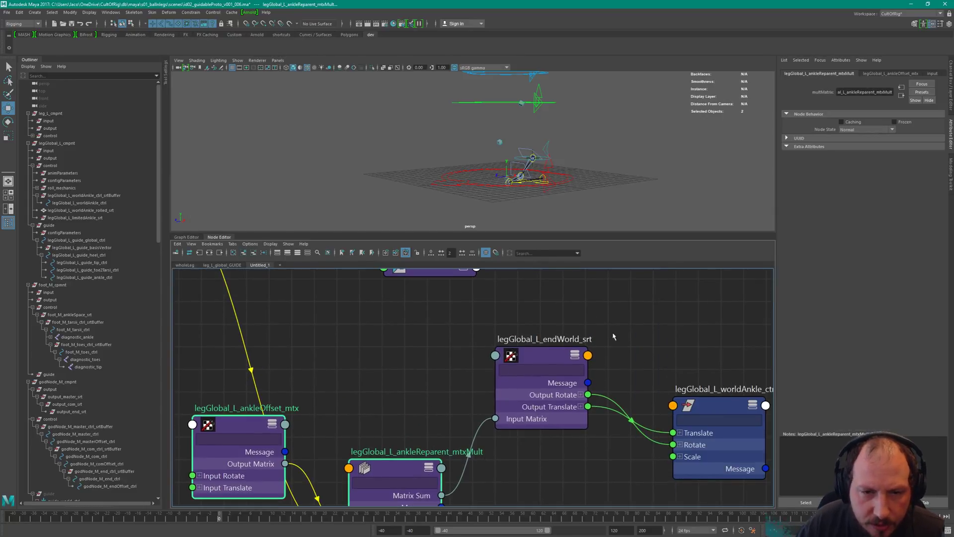
click(441, 452)
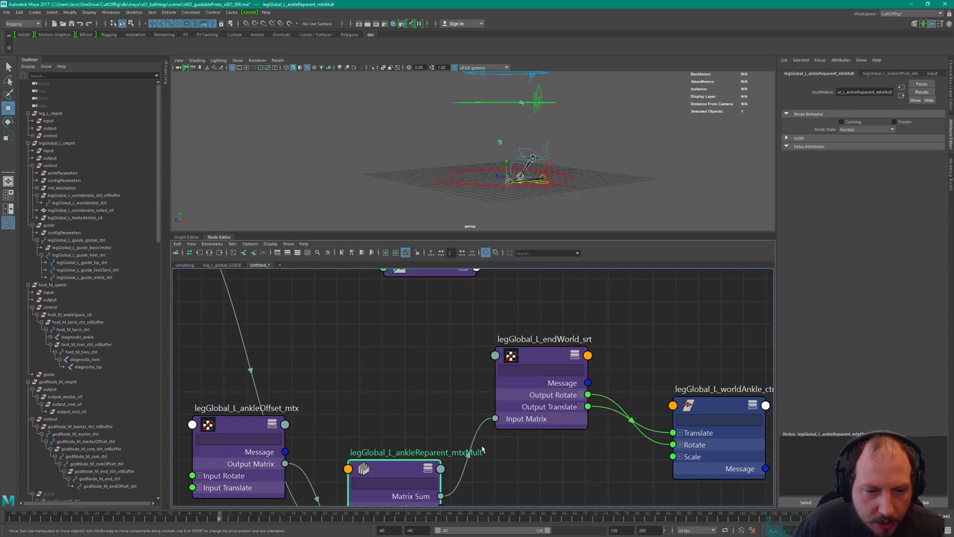
double_click(440, 455)
key(ctrl+c)
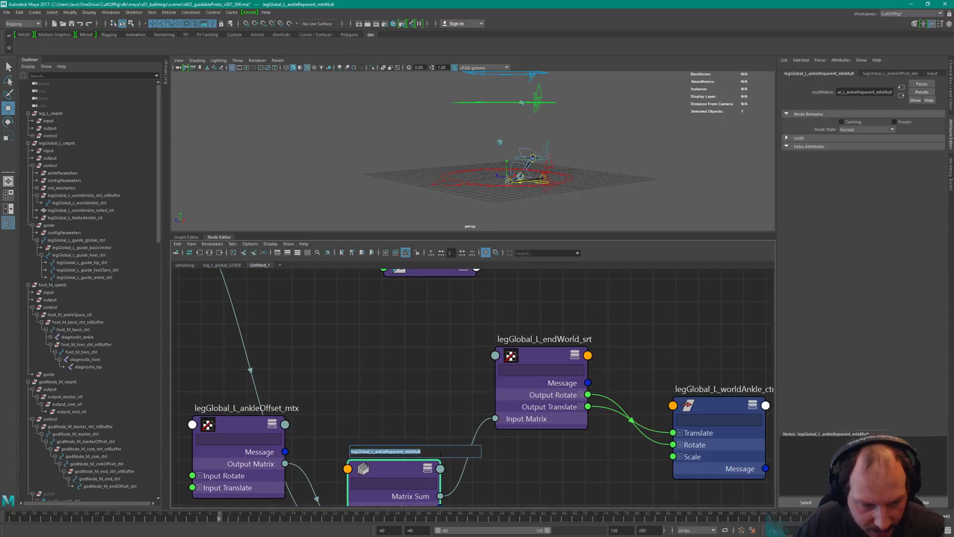
click(526, 341)
double_click(527, 339)
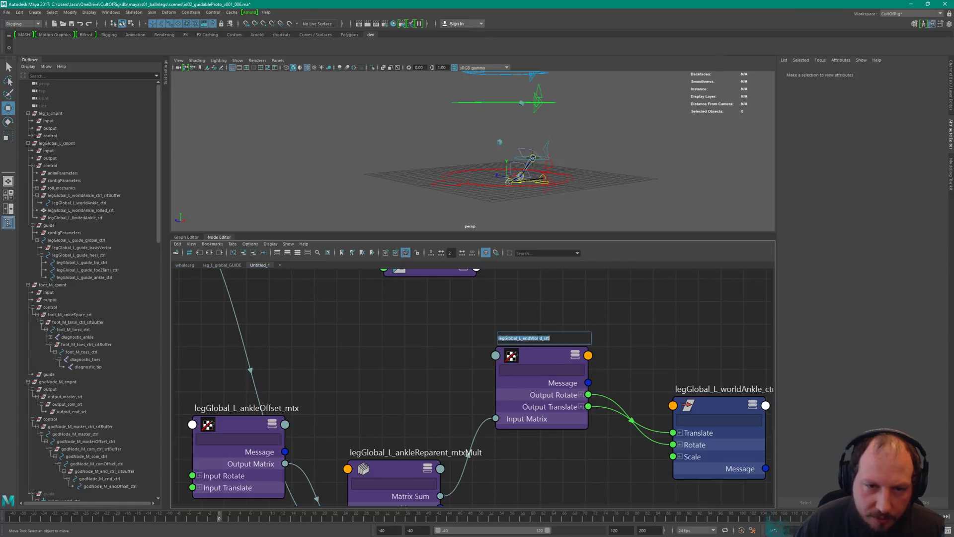
key(ctrl+v)
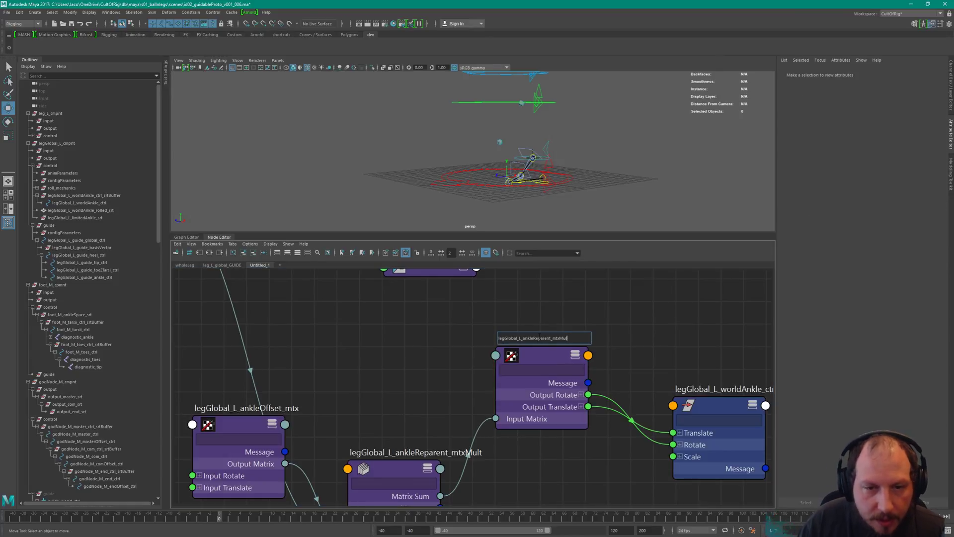
key(BackSpace)
key(BackSpace)
key(BackSpace)
key(BackSpace)
key(BackSpace)
key(BackSpace)
key(BackSpace)
text(srt)
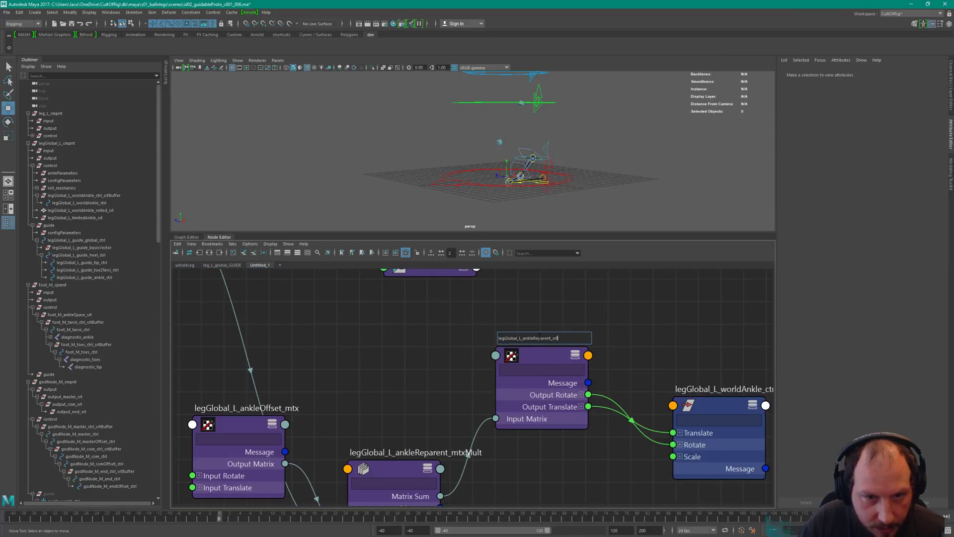
key(Return)
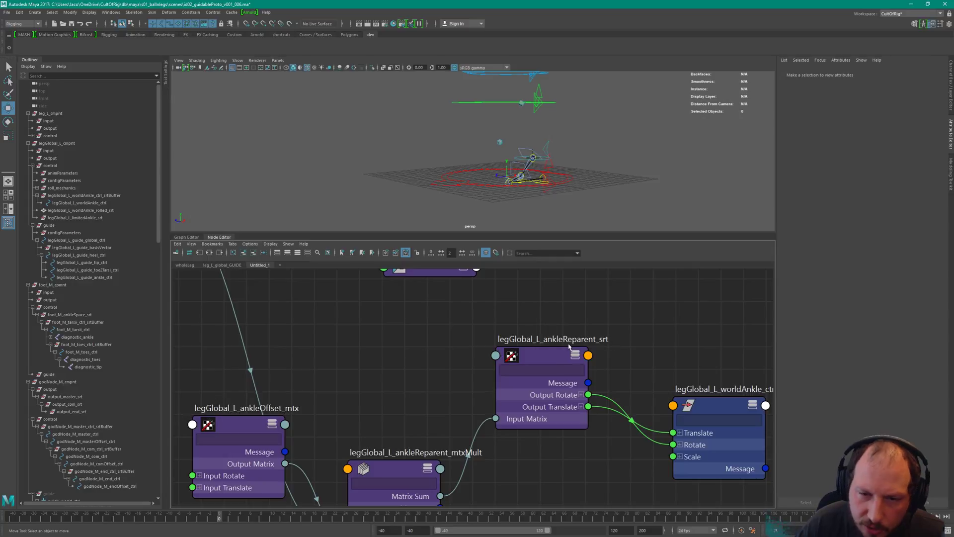
- Move locator1 below the network, place godNode_M_masterOffset_ctrl under godNode_M_leg_hipOffset_srt, and collapse the control node's attributes
scroll(502, 319, down, 5)
key(2)
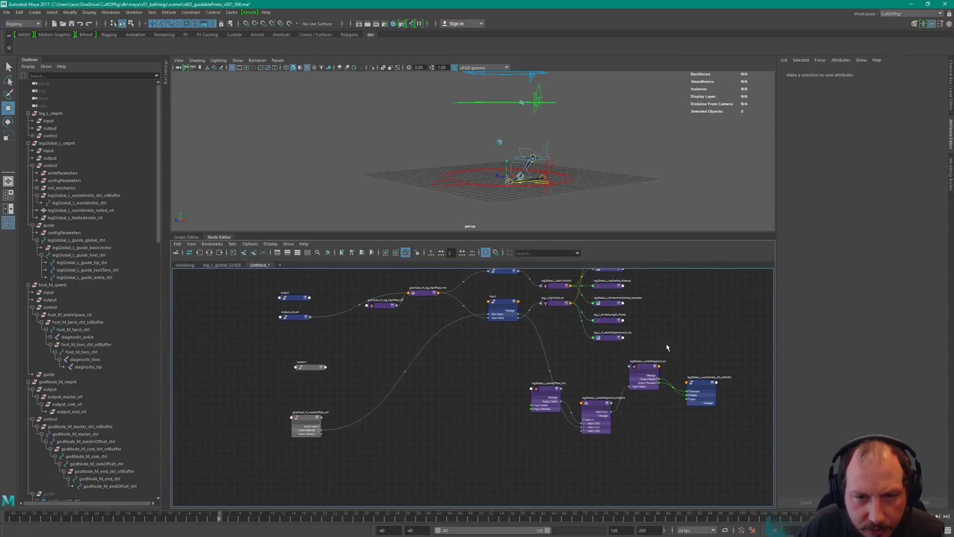
scroll(668, 347, up, 2)
click(213, 439)
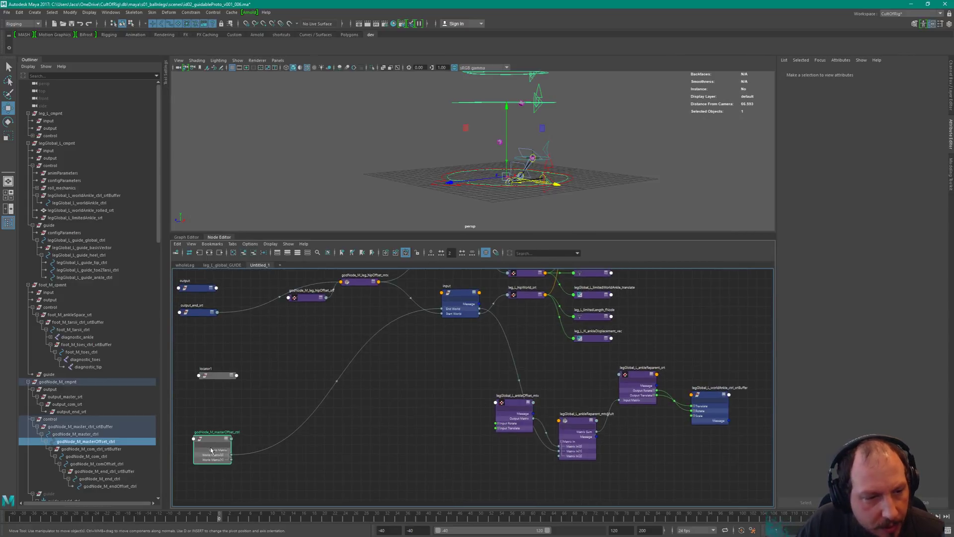
click(216, 377)
drag(215, 380, 360, 466)
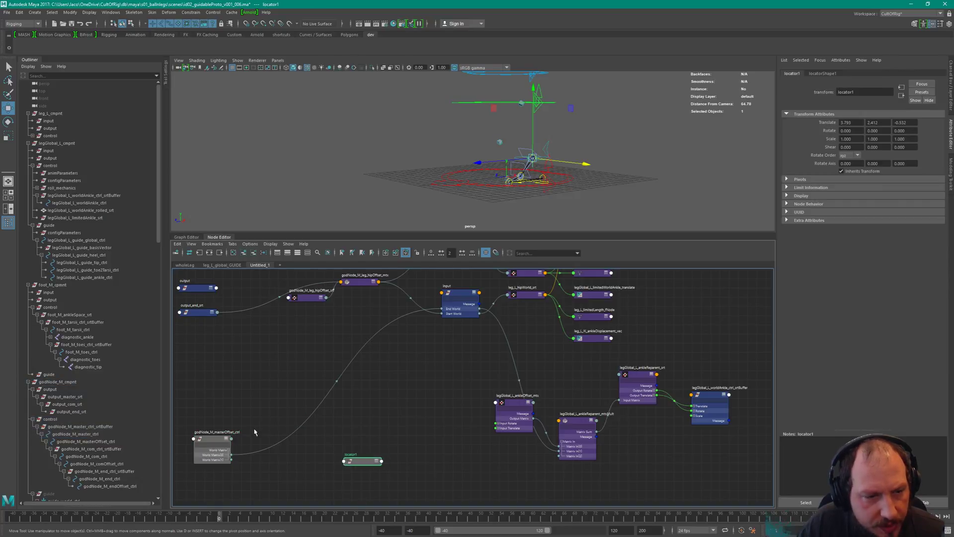
drag(208, 440, 304, 337)
alt+right_drag(243, 376, 422, 391)
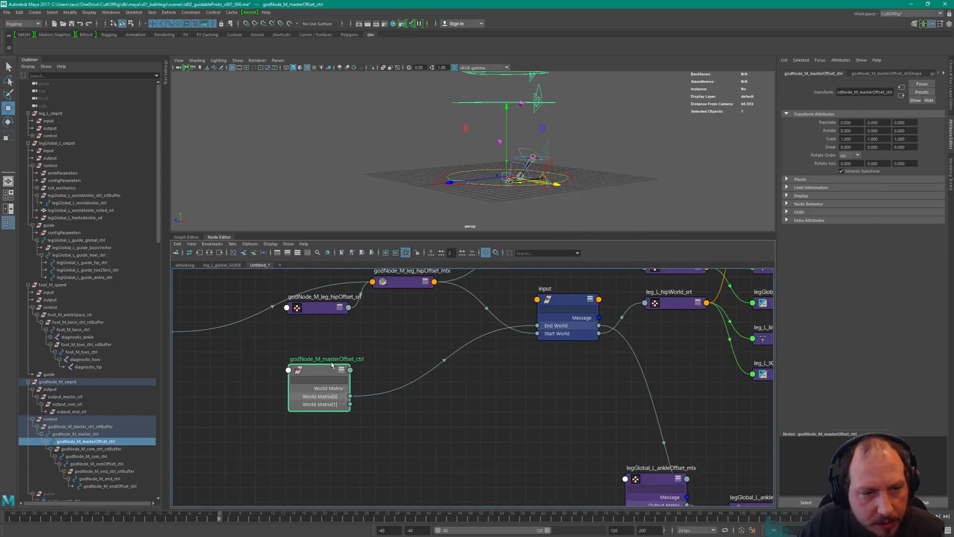
key(1)
scroll(526, 341, down, 6)
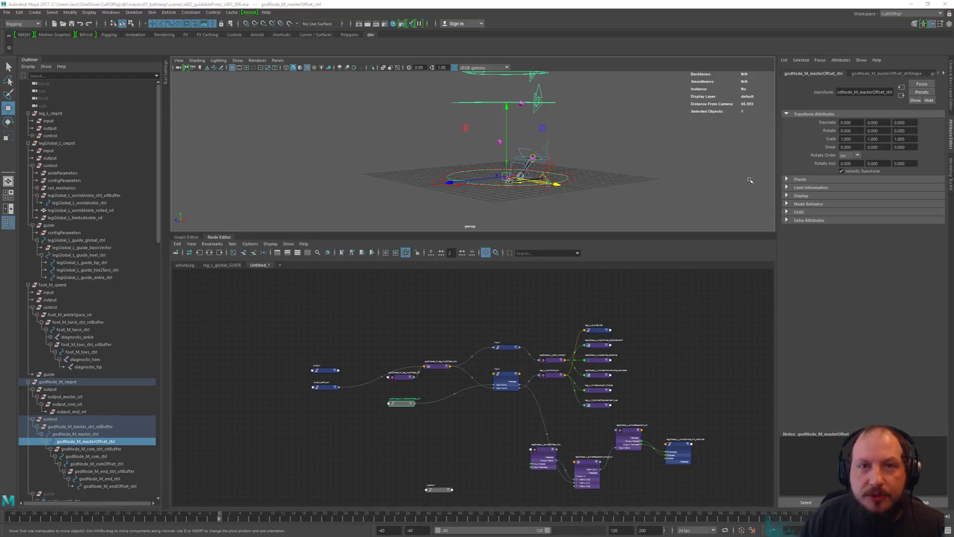
- Select legGlobal_L_ankleOffset_mtx and examine its input values and connections in the ankle network
key(a)
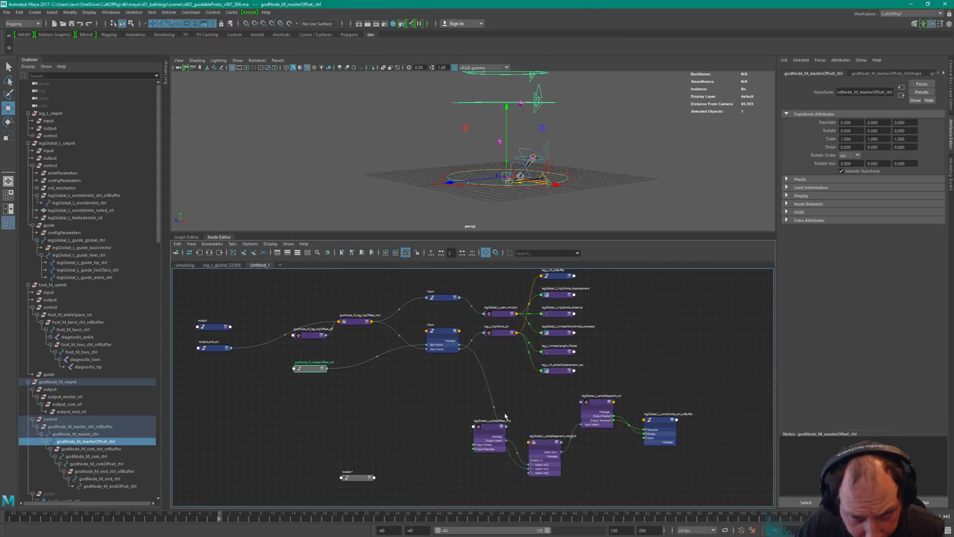
click(487, 432)
scroll(477, 438, up, 3)
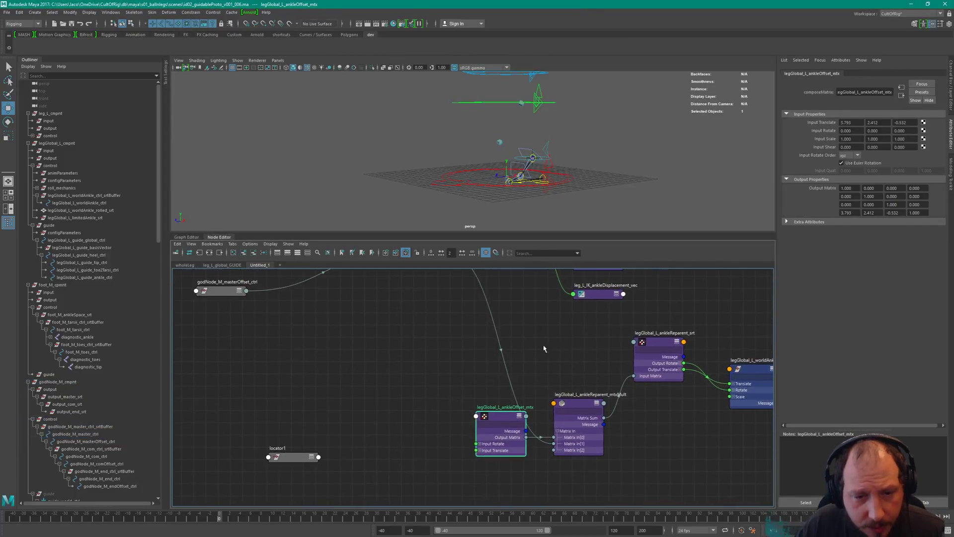
key(f)
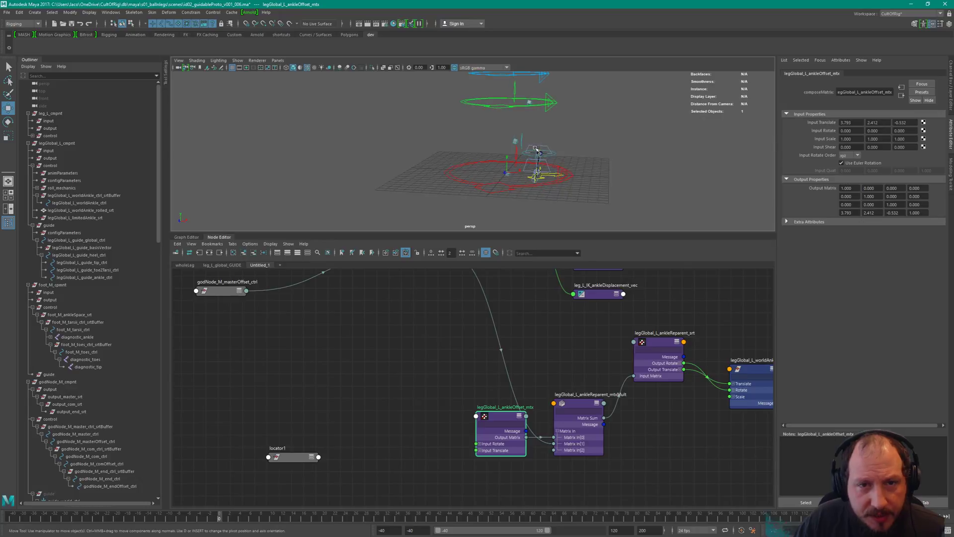
- Select leg_L_IK_upVector_ctrl_srtBuffer, the parent of the leg's up-vector control, and locate it in the wholeLeg graph
click(520, 140)
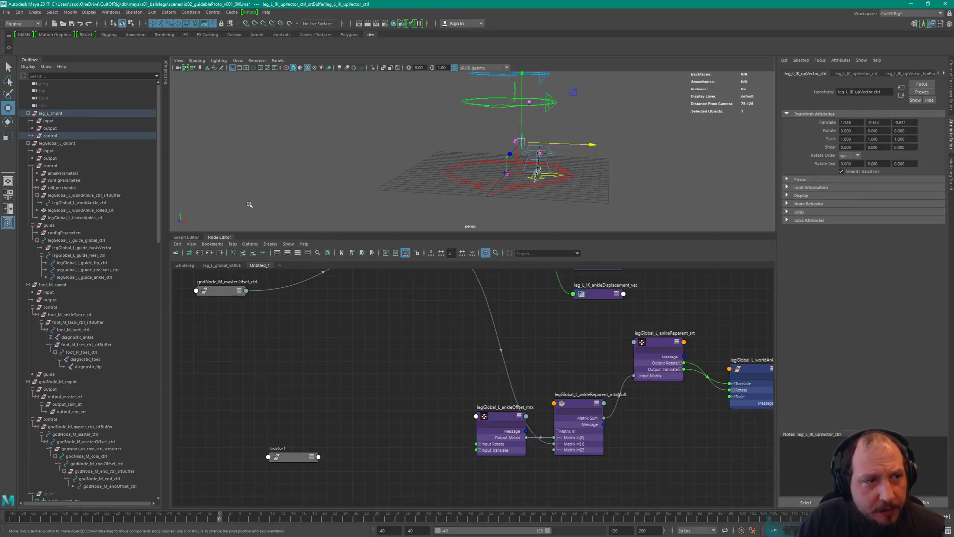
click(32, 136)
key(f)
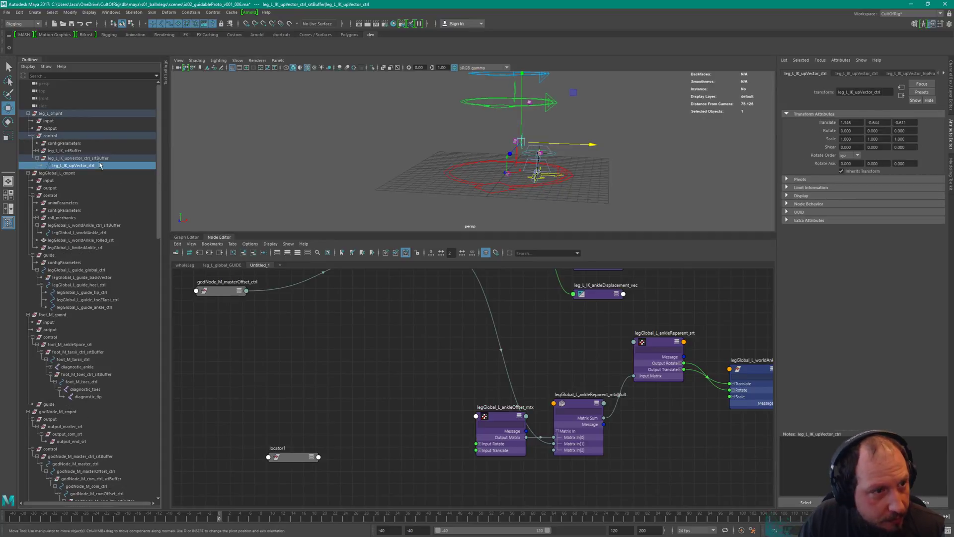
click(89, 159)
click(185, 265)
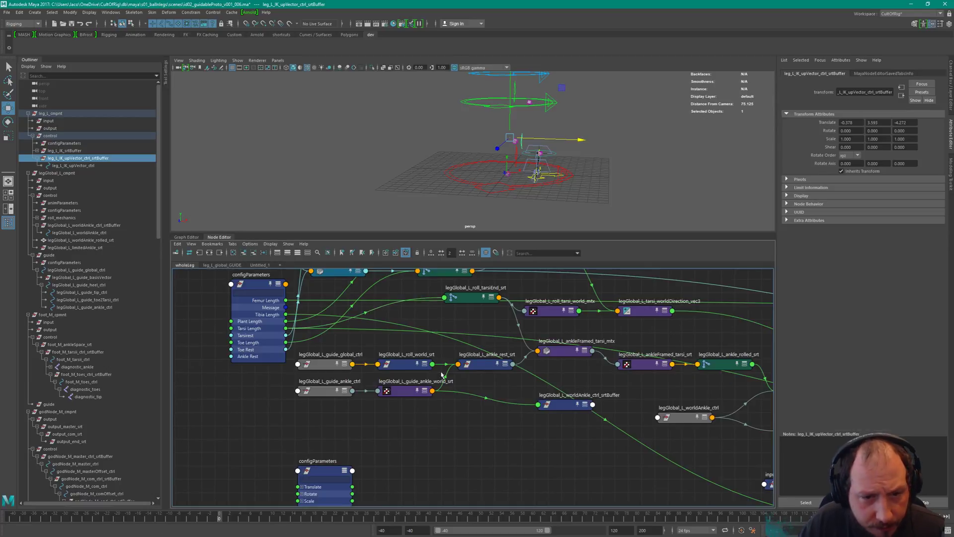
key(a)
key(f)
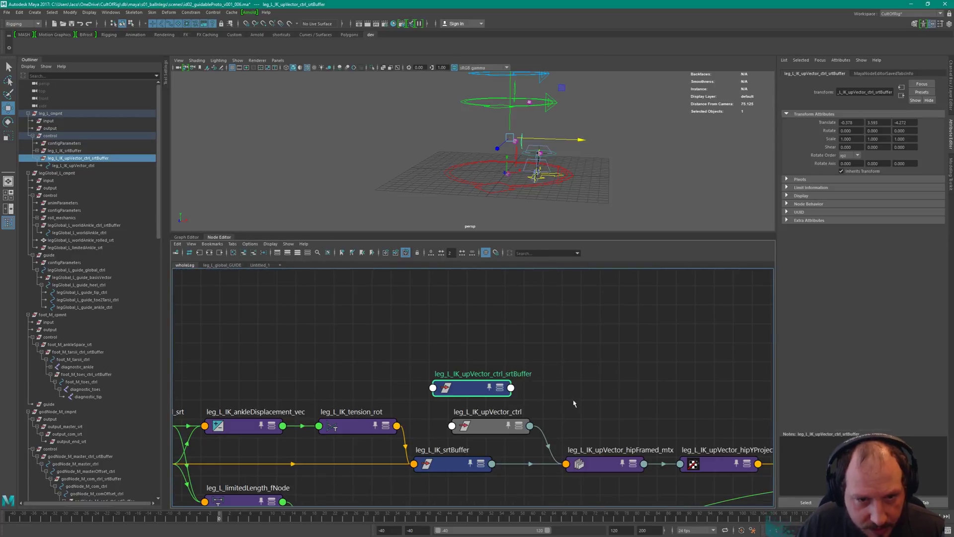
- Add leg_L_IK_upVector_ctrl_srtBuffer to the Untitled_1 graph and place it above legGlobal_L_worldAnkle_ctrl_srtBuffer
click(263, 265)
key(a)
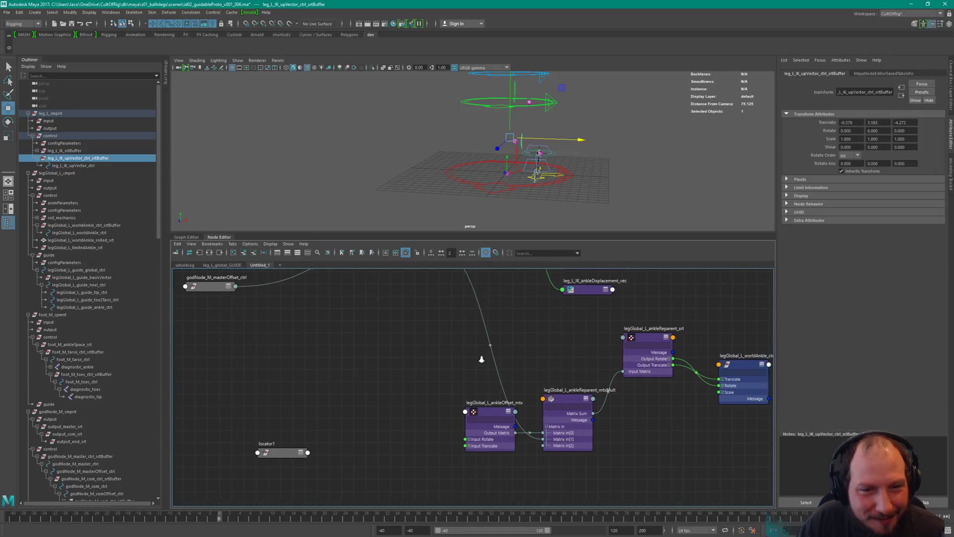
middle_drag(93, 160, 391, 378)
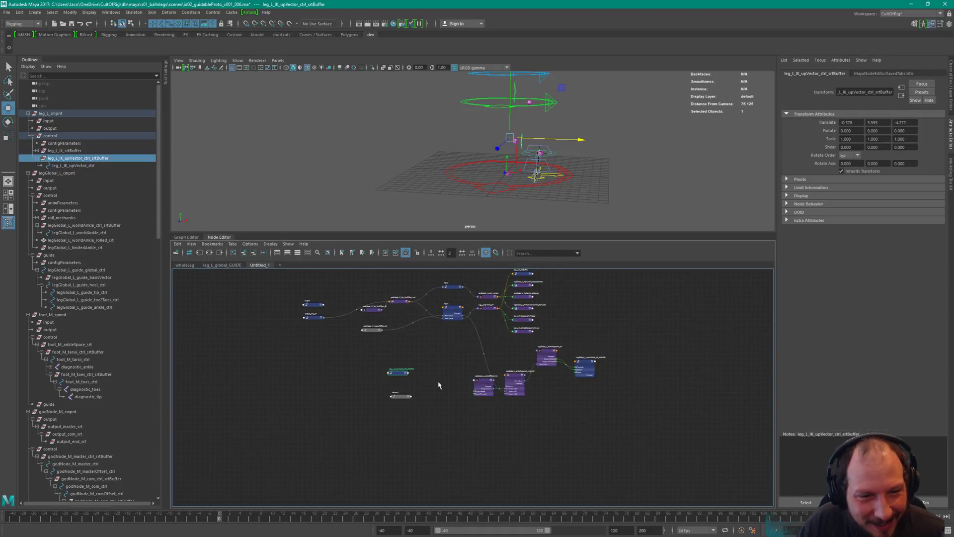
scroll(410, 366, up, 5)
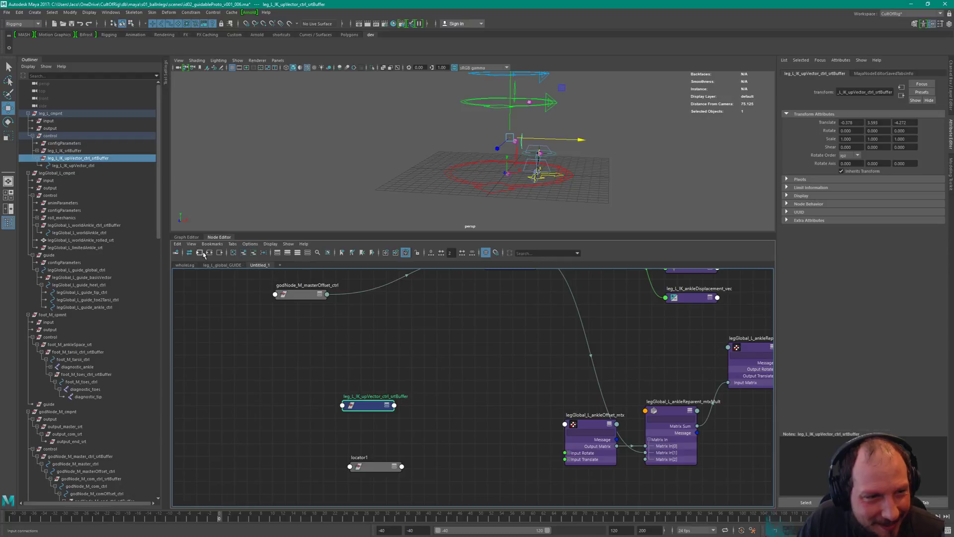
scroll(293, 387, down, 4)
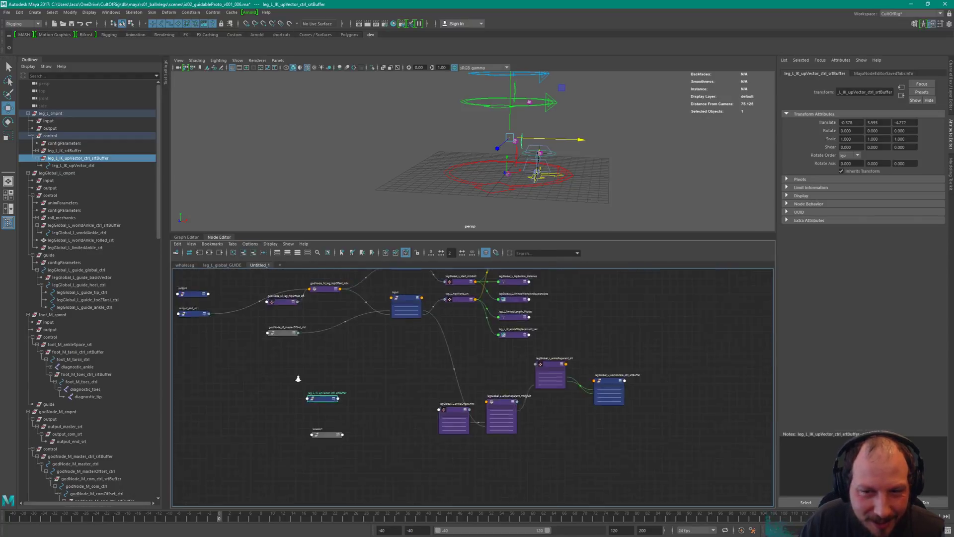
drag(334, 402, 577, 361)
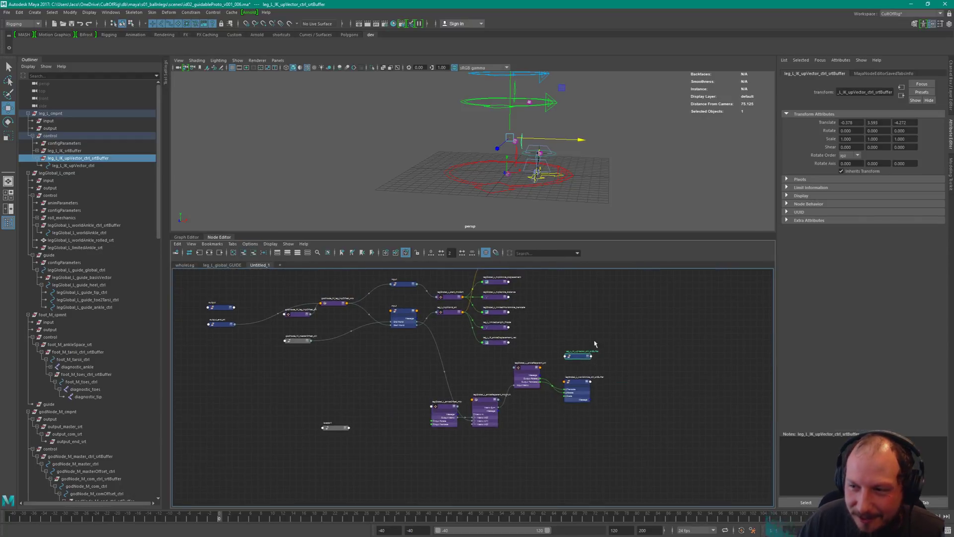
- Move locator1 up in the graph, between godNode_M_masterOffset_ctrl and the ankle offset node
scroll(438, 398, up, 5)
click(231, 458)
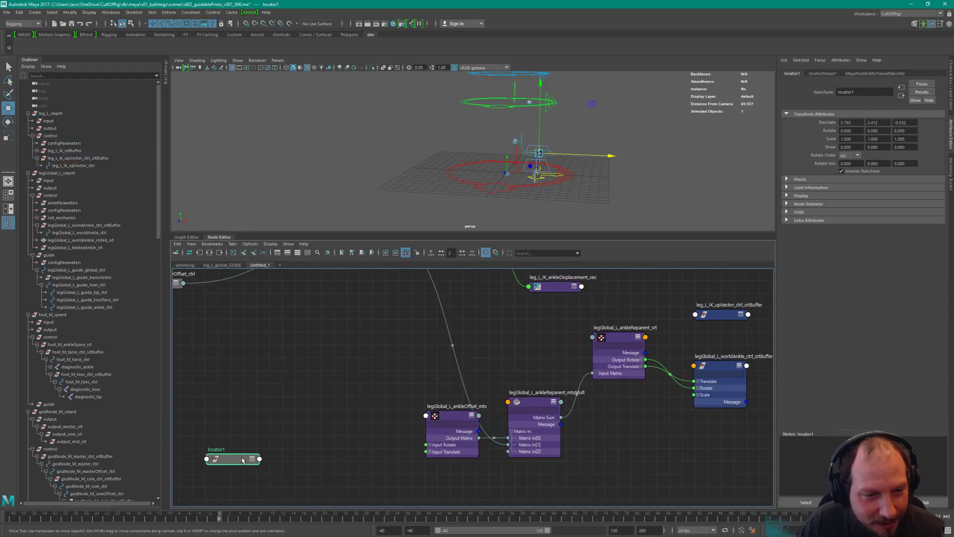
drag(231, 458, 358, 358)
alt+middle_drag(635, 297, 625, 331)
scroll(629, 338, down, 2)
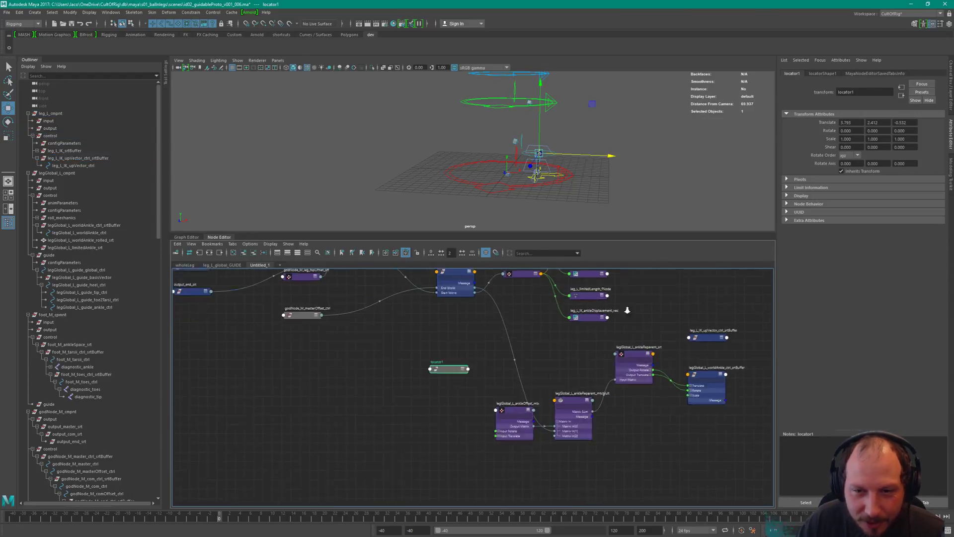
- Collapse legGlobal_L_ankleReparent_srt, legGlobal_L_ankleReparent_mtxMult and legGlobal_L_ankleOffset_mtx, and line them up before the world ankle buffer
click(638, 351)
key(1)
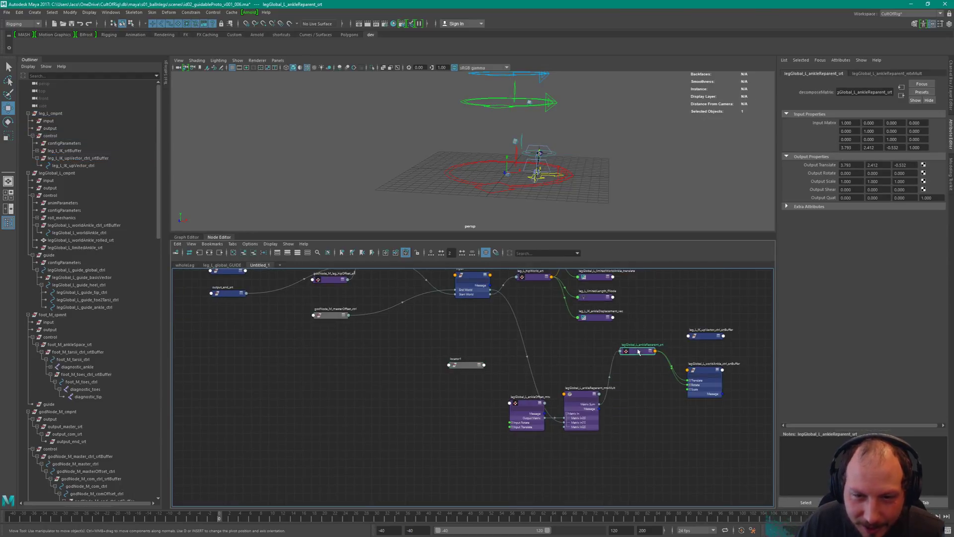
drag(638, 351, 652, 386)
click(581, 395)
key(1)
drag(582, 394, 599, 386)
click(526, 407)
key(1)
drag(526, 407, 546, 387)
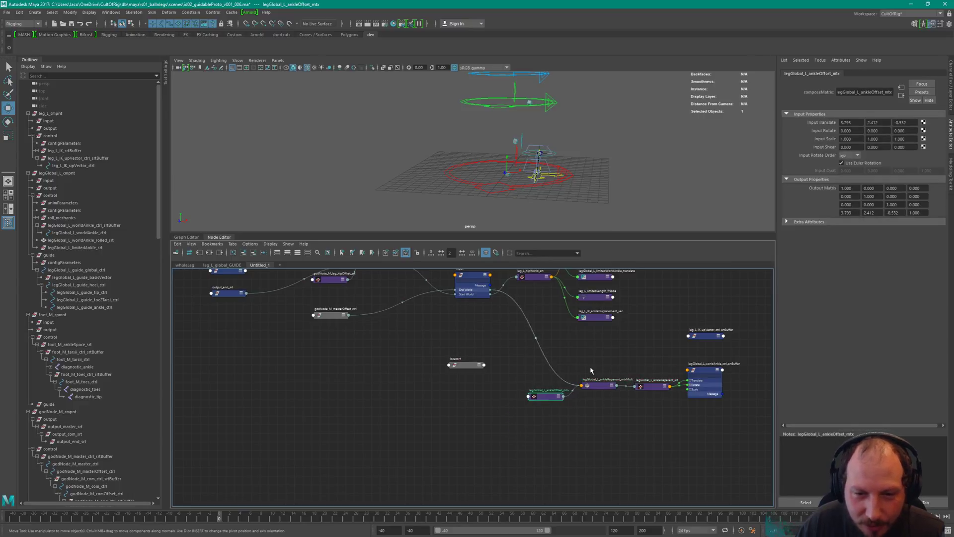
middle_drag(545, 388, 482, 409)
click(603, 409)
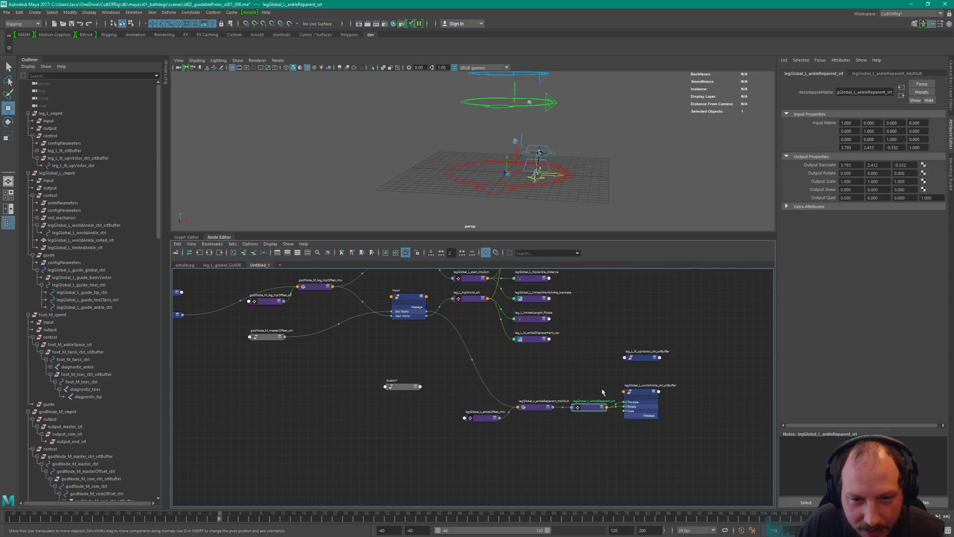
- Show all attributes of leg_L_IK_upVector_ctrl_srtBuffer and space it clear of legGlobal_L_worldAnkle_ctrl_srtBuffer, keeping it above
scroll(558, 348, up, 2)
click(693, 364)
key(3)
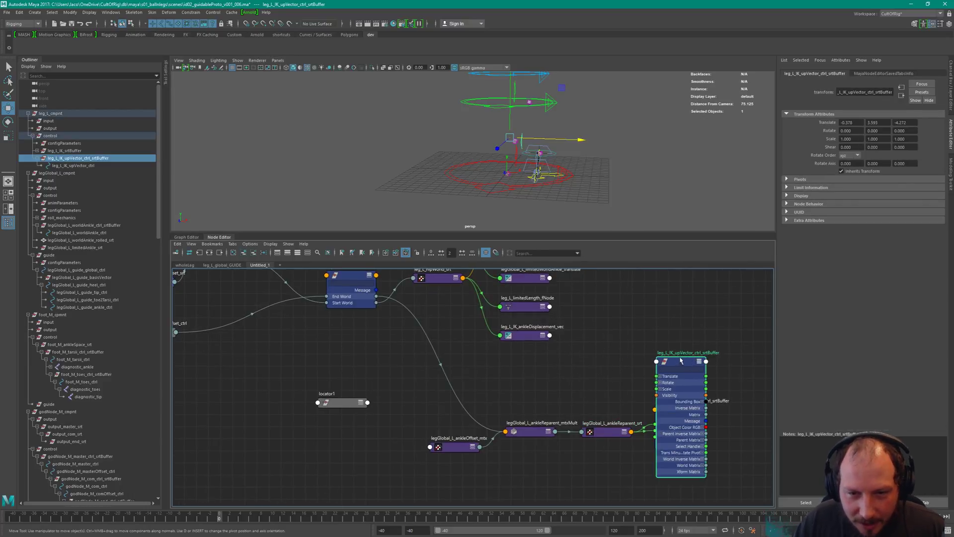
drag(694, 429, 693, 458)
drag(676, 282, 678, 305)
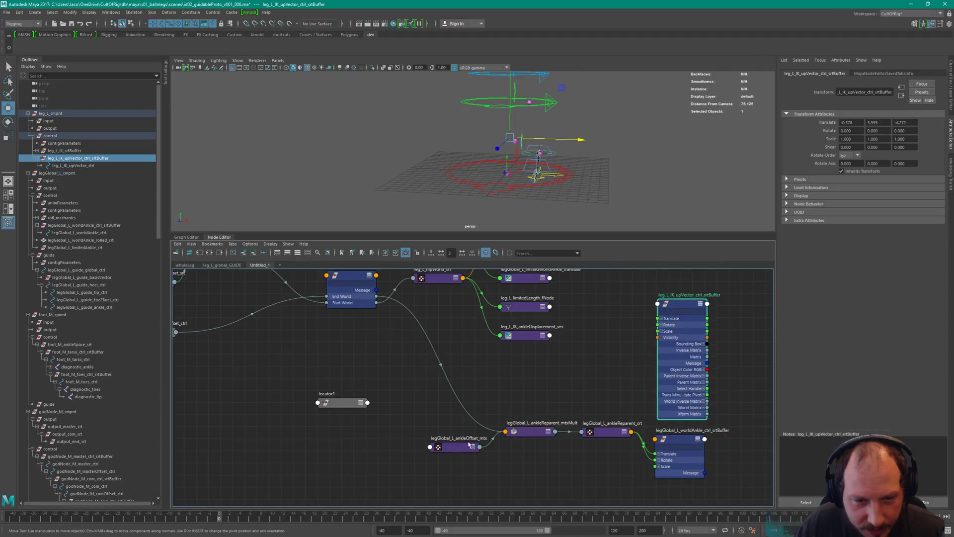
- Nudge locator1 toward the ankle network and select legGlobal_L_ankleOffset_mtx, legGlobal_L_ankleReparent_mtxMult and legGlobal_L_ankleReparent_srt together
drag(333, 408, 353, 417)
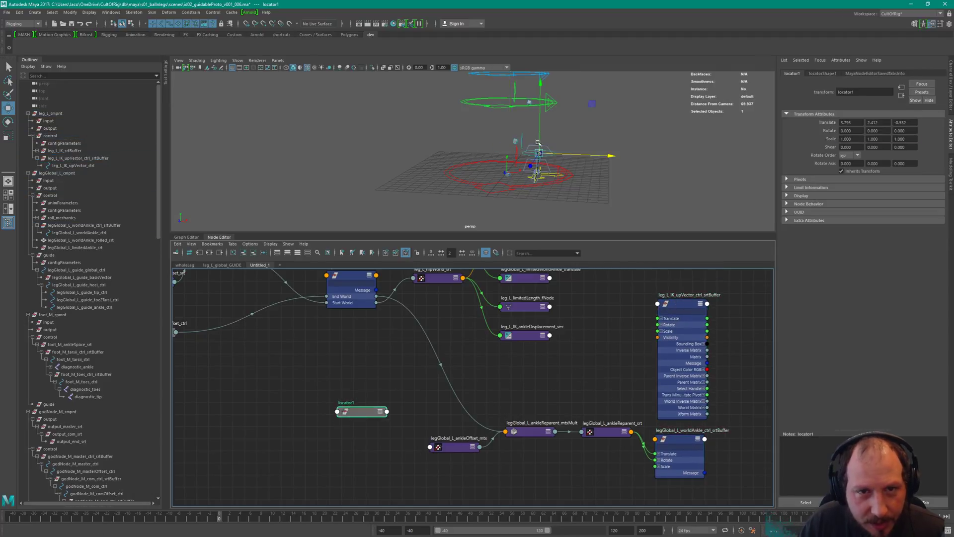
alt+drag(438, 149, 493, 167)
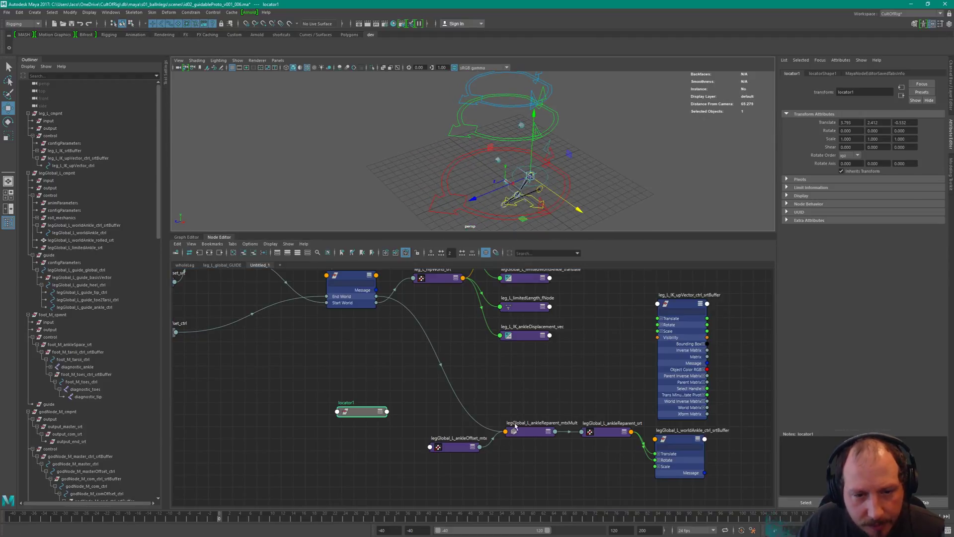
click(535, 430)
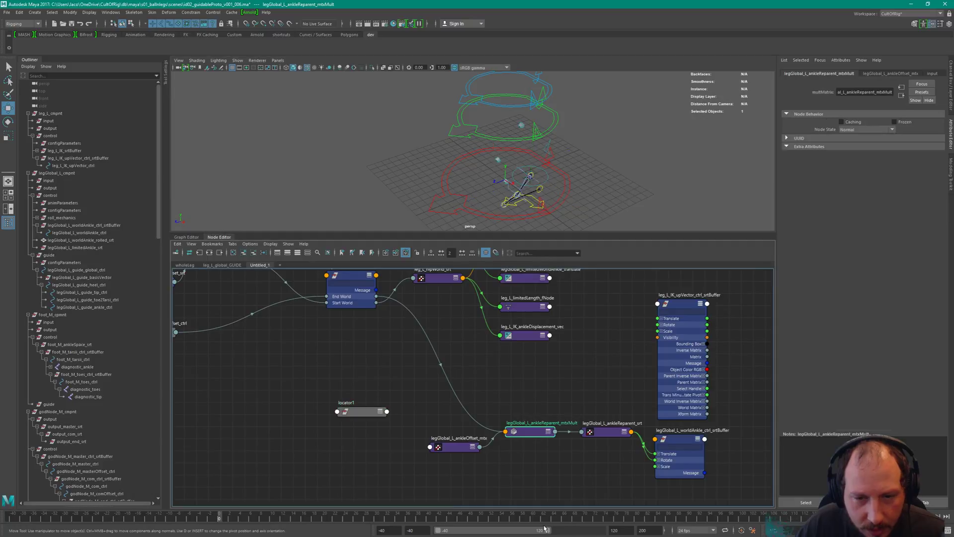
drag(458, 432, 638, 459)
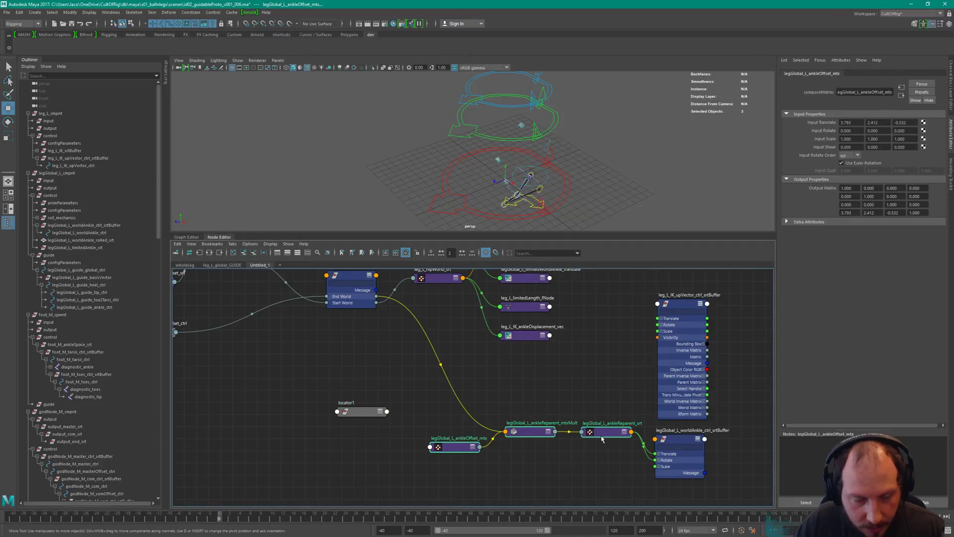
- Try a plain duplicate of the three selected ankle nodes, move the copies below godNode_M_masterOffset_ctrl, and undo it
key(ctrl+d)
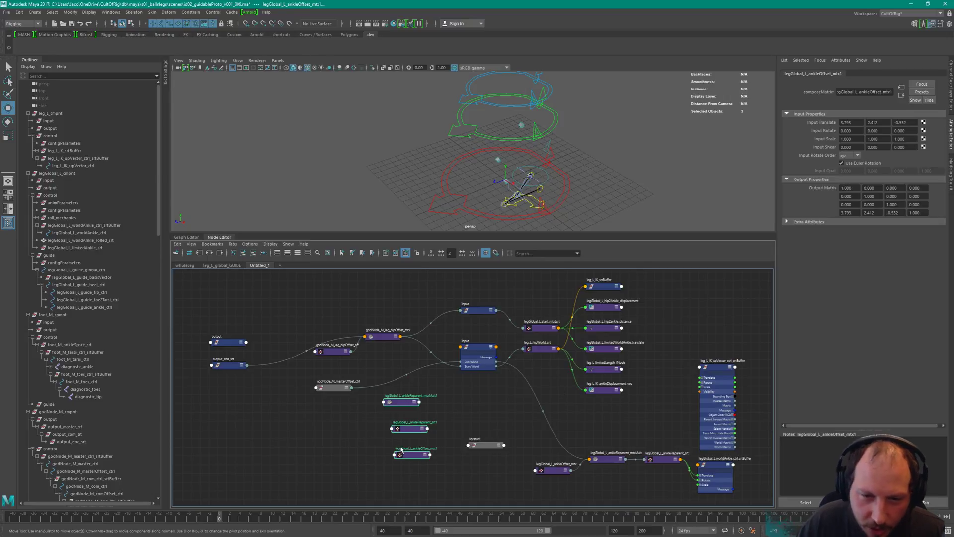
drag(396, 403, 362, 429)
click(425, 445)
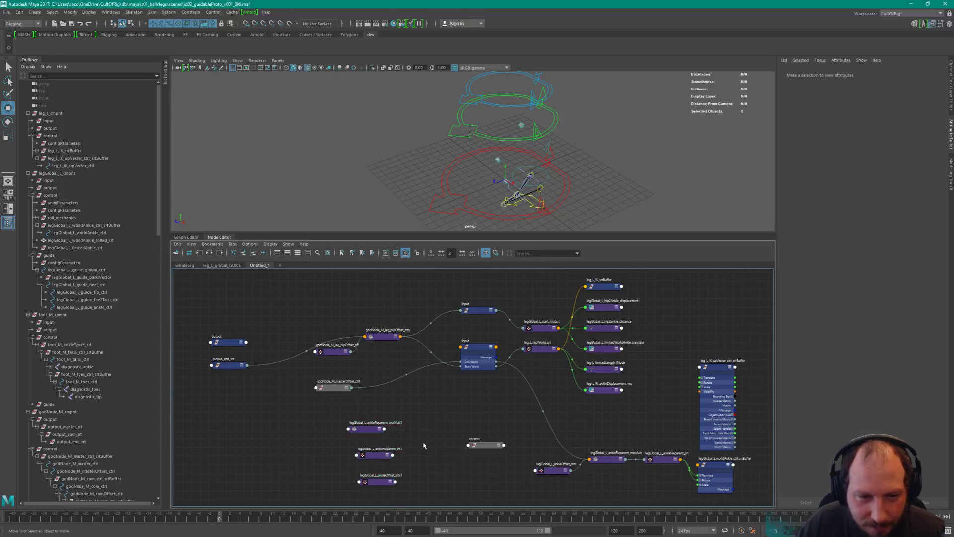
alt+middle_drag(424, 445, 470, 408)
scroll(522, 416, up, 5)
scroll(473, 381, down, 3)
key(ctrl+z)
key(ctrl+z)
key(ctrl+z)
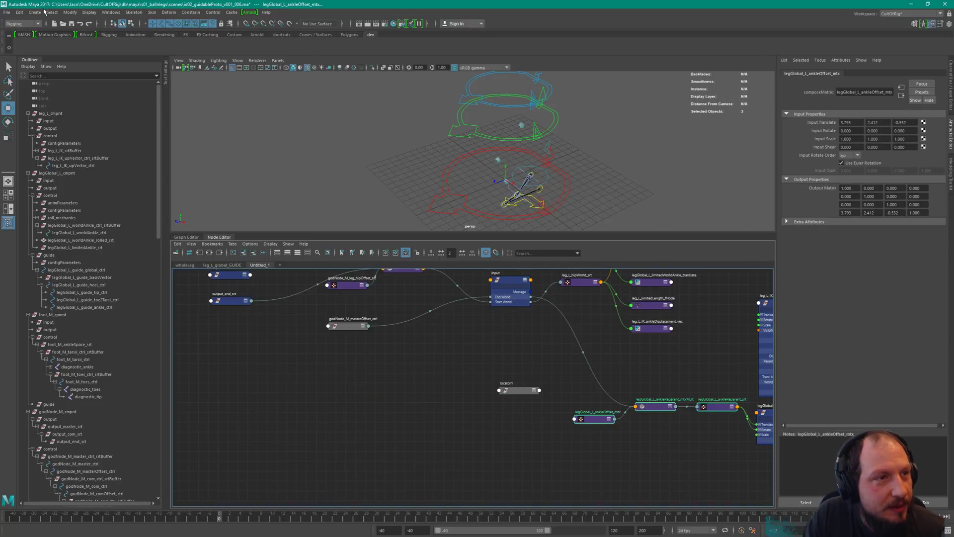
- Duplicate the three selected ankle nodes with Duplicate Special, with Duplicate input connections enabled
click(18, 13)
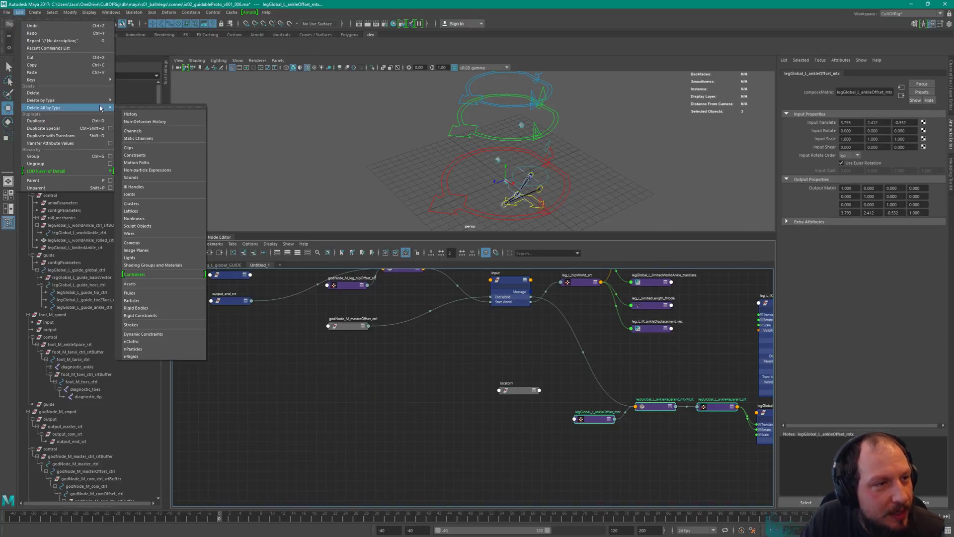
click(110, 129)
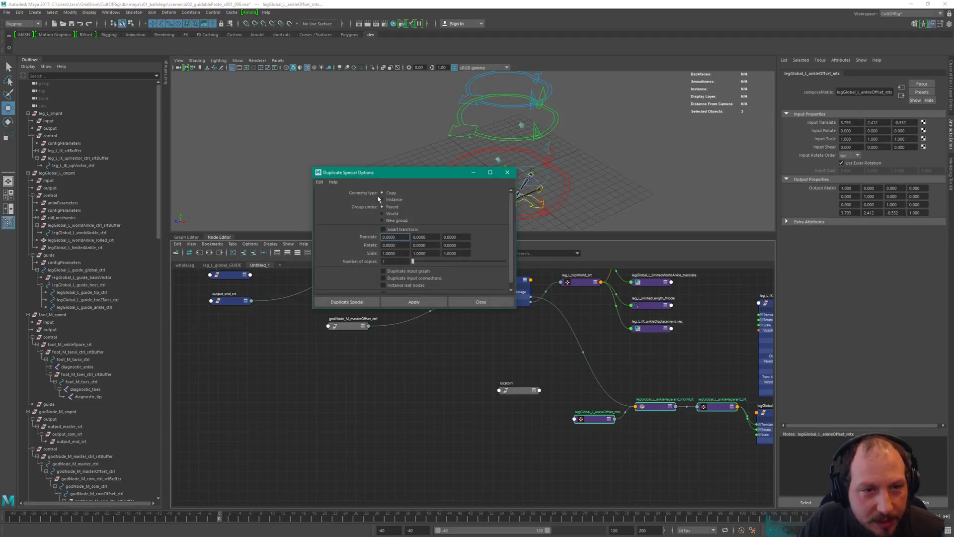
click(421, 272)
click(423, 278)
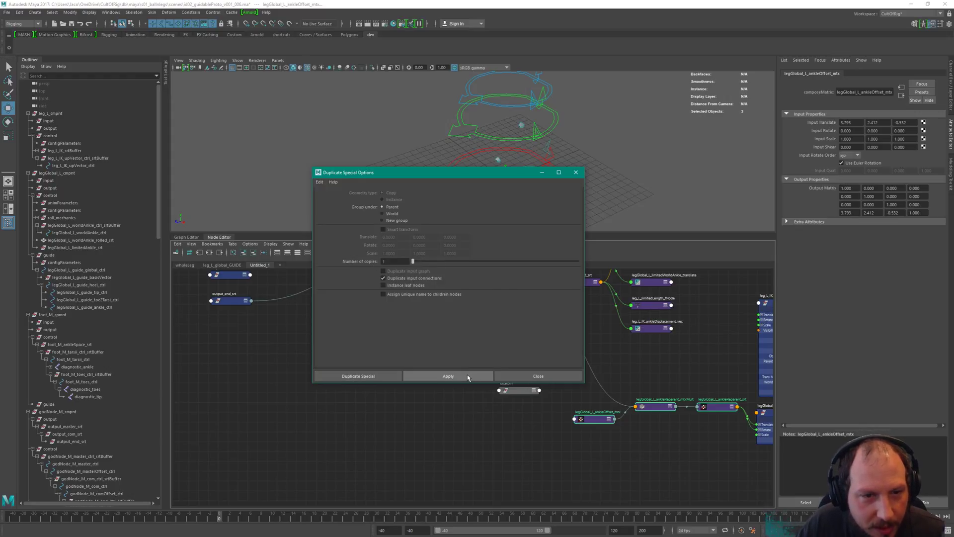
click(466, 374)
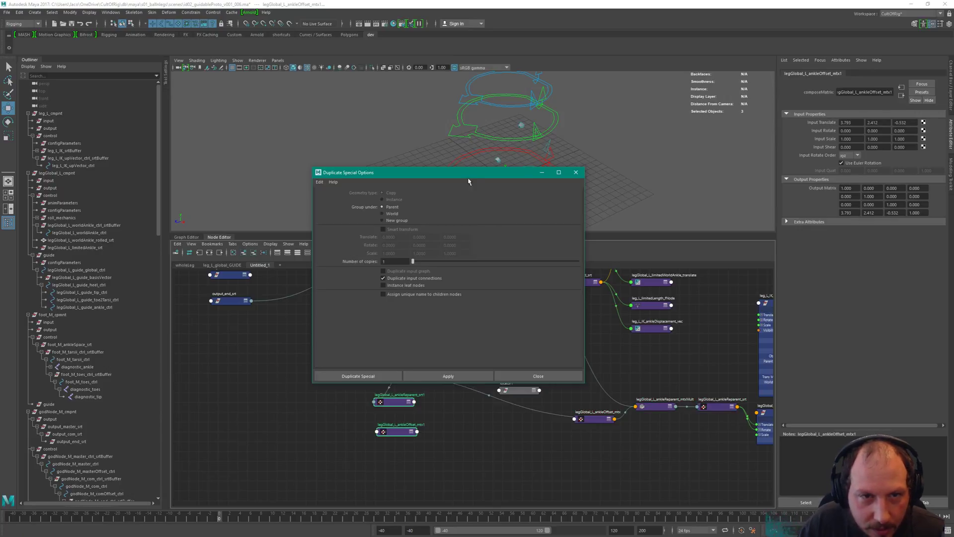
drag(465, 175, 692, 142)
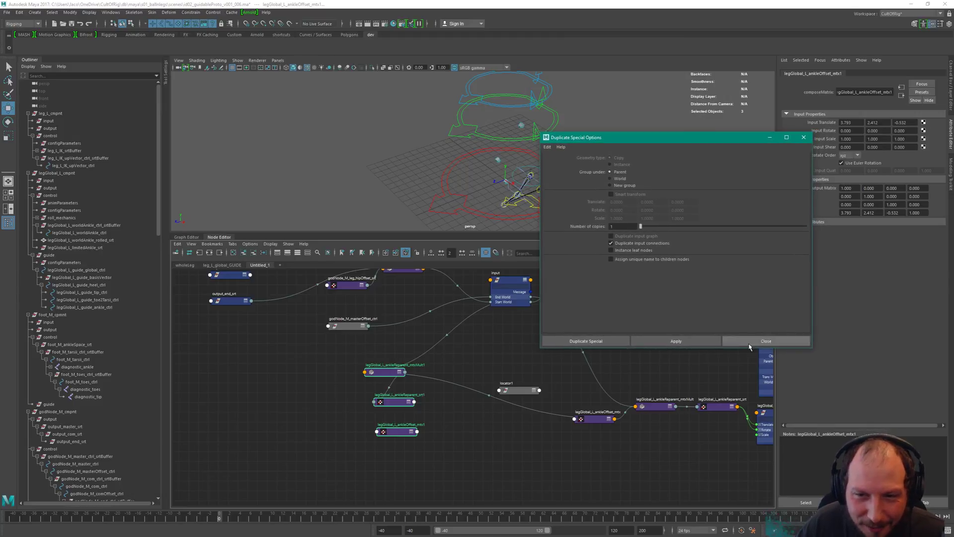
click(766, 341)
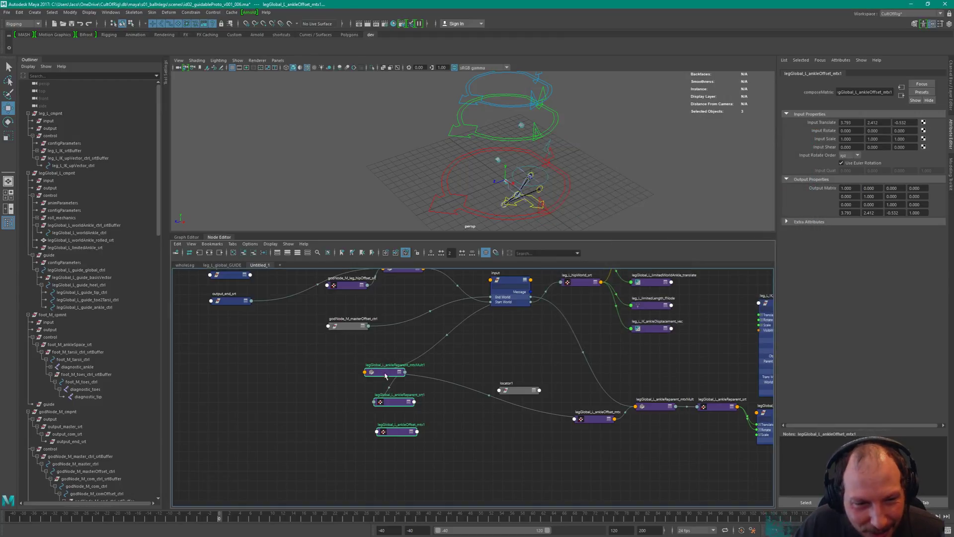
- Move the three duplicated nodes below the original ankle network and arrange them in offset, matrix multiplication, srt order
drag(378, 375, 667, 441)
alt+middle_drag(667, 442, 515, 389)
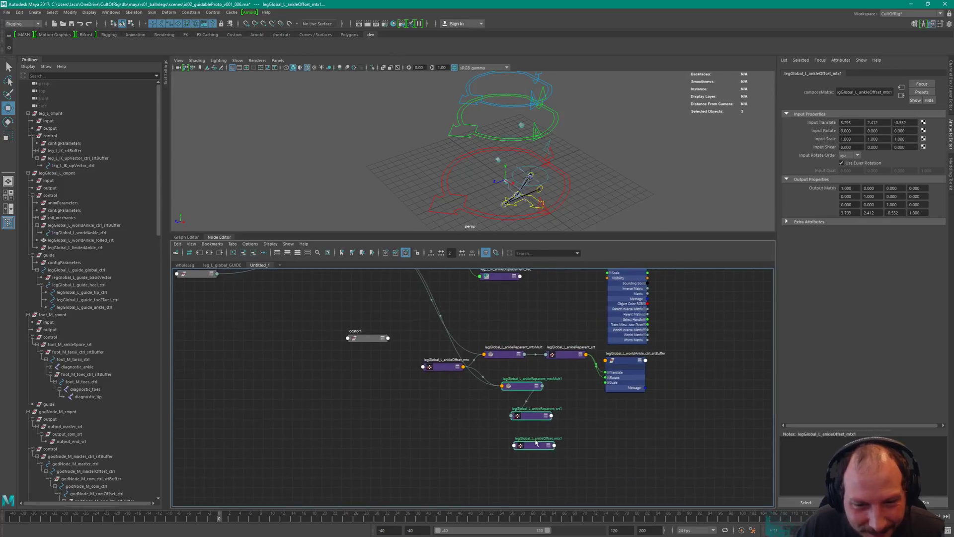
click(533, 416)
drag(519, 386, 503, 395)
drag(522, 446, 449, 424)
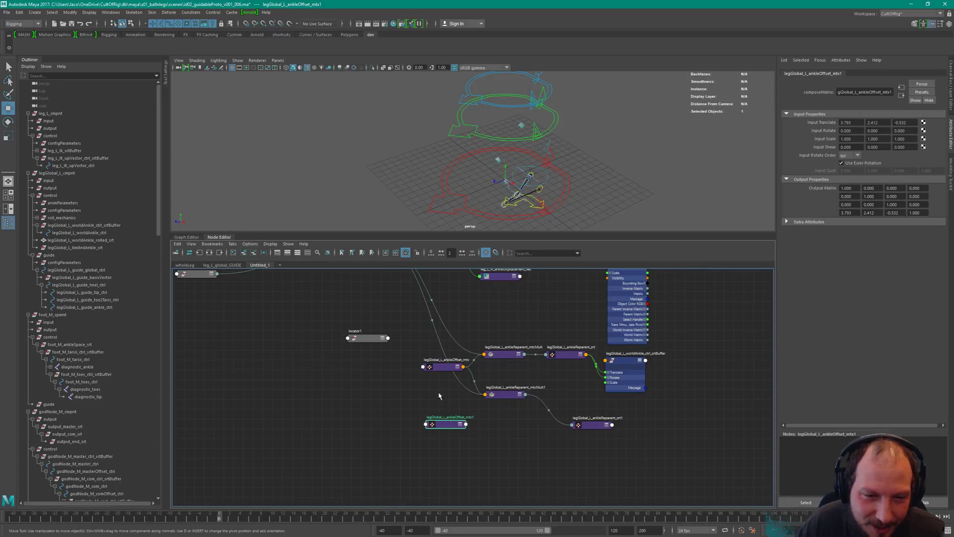
- Connect the Output Matrix of legGlobal_L_ankleOffset_mtx1 to Matrix In[0] of legGlobal_L_ankleReparent_mtxMult1, replacing the original offset node's link
scroll(447, 398, up, 2)
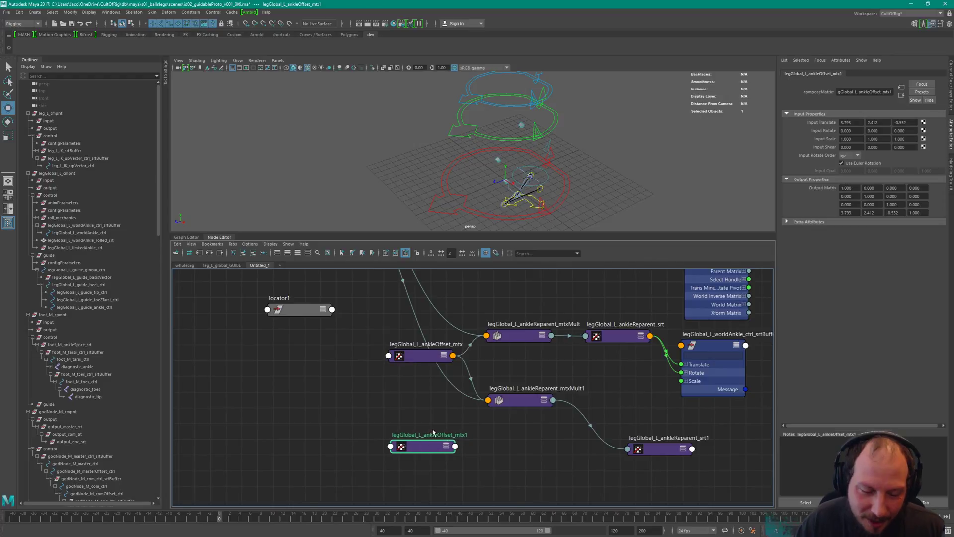
click(512, 401)
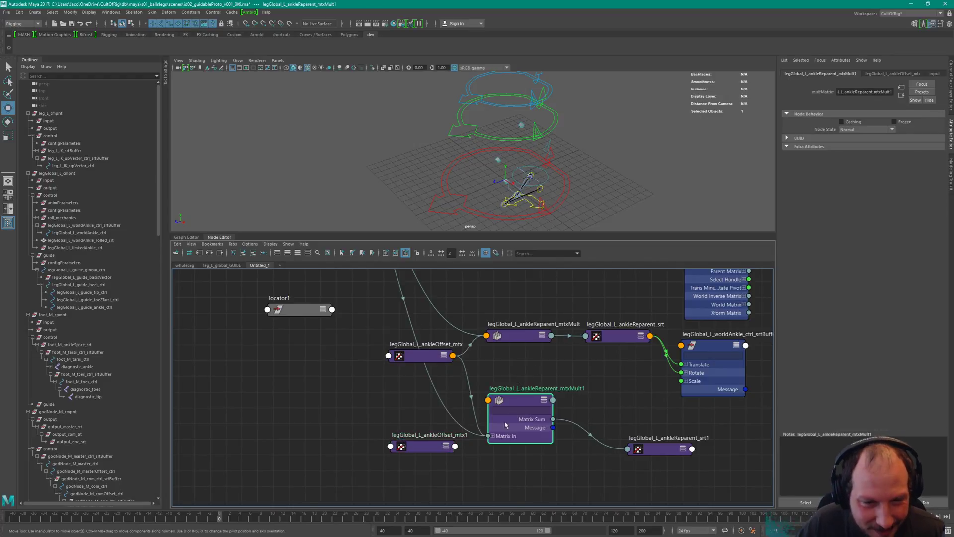
click(411, 446)
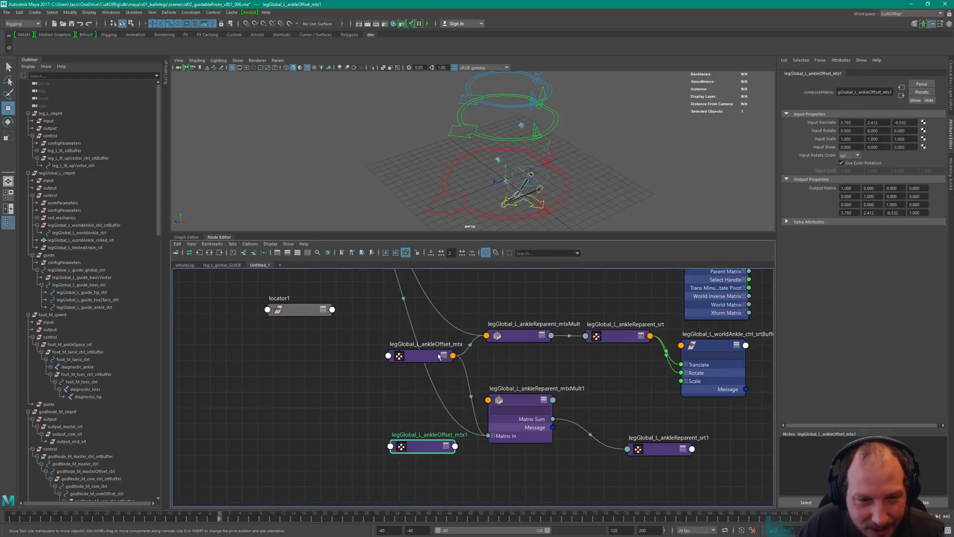
click(493, 436)
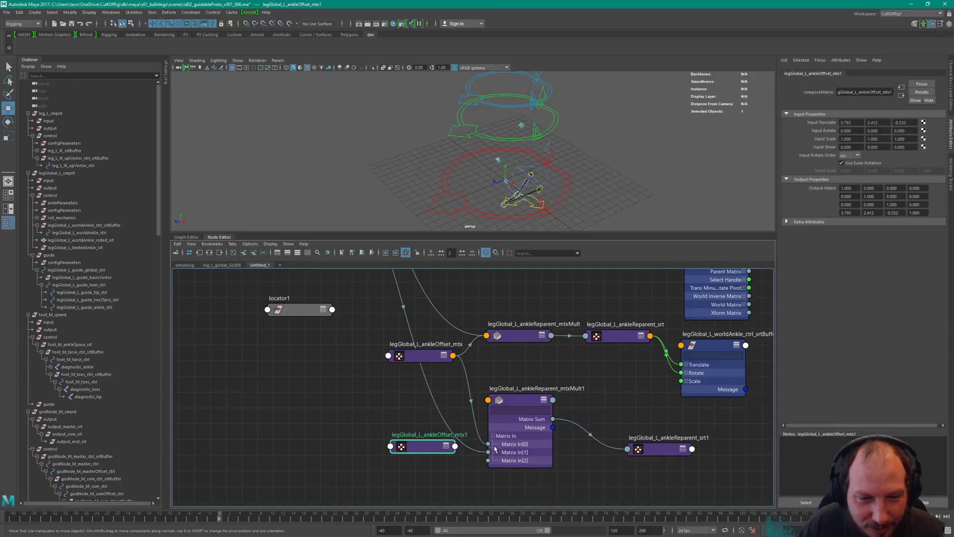
click(446, 446)
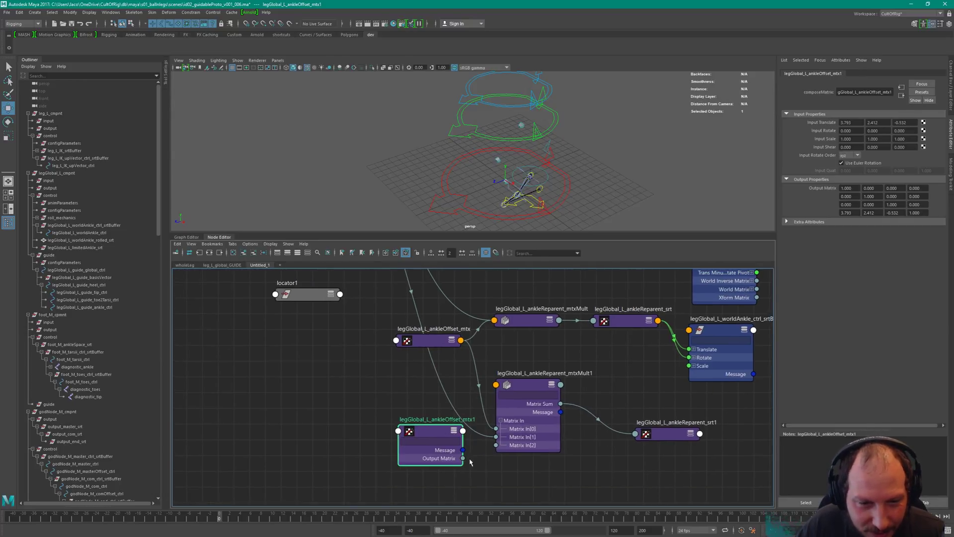
drag(463, 458, 496, 437)
alt+middle_drag(484, 356, 499, 359)
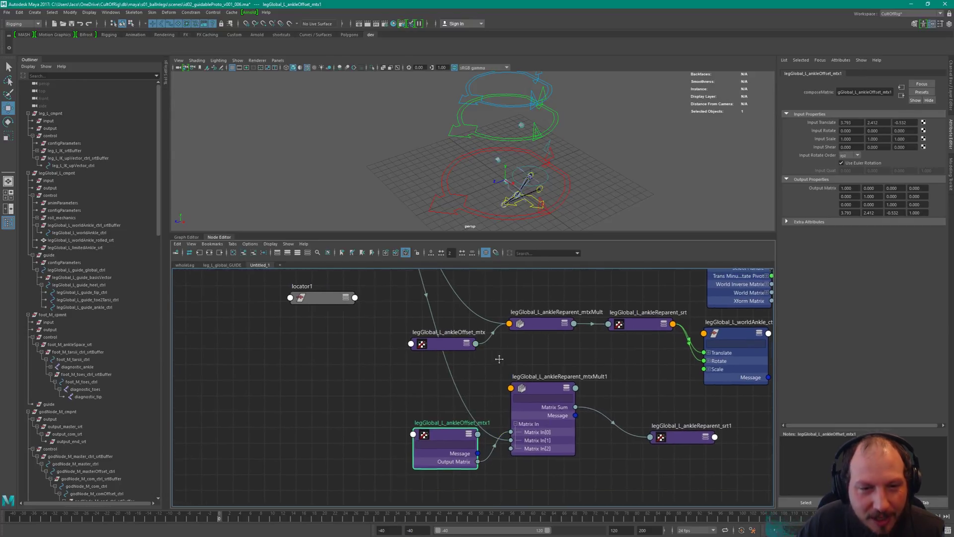
- Place locator1 beside legGlobal_L_ankleOffset_mtx1 with all its attributes expanded, and reduce the offset node to its connected attributes
scroll(499, 359, down, 3)
click(393, 321)
drag(393, 320, 420, 423)
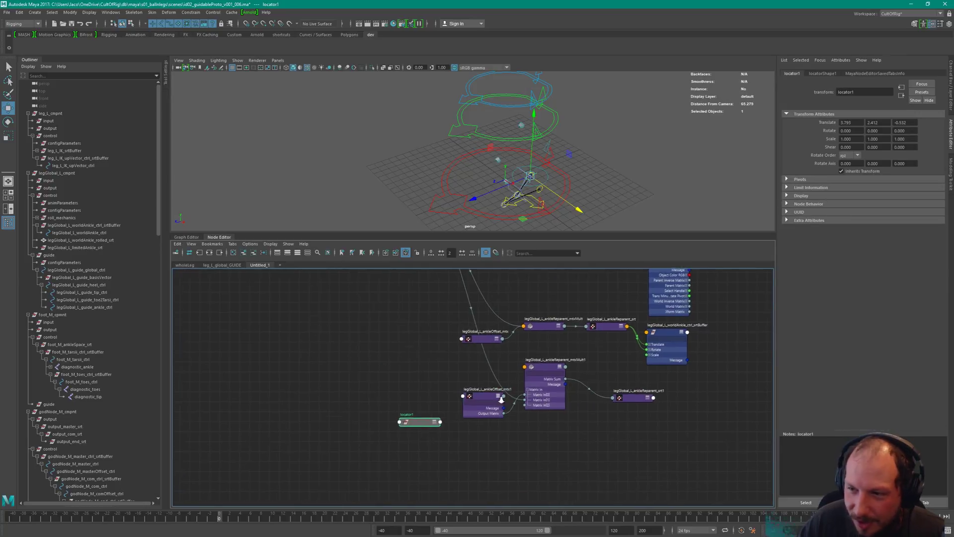
alt+right_drag(502, 399, 526, 399)
key(3)
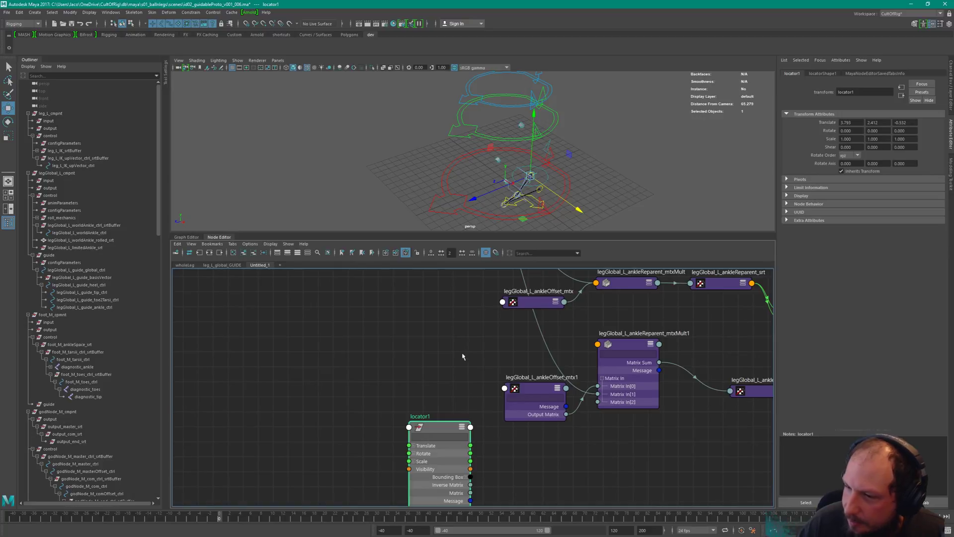
alt+middle_drag(430, 441, 411, 411)
click(520, 363)
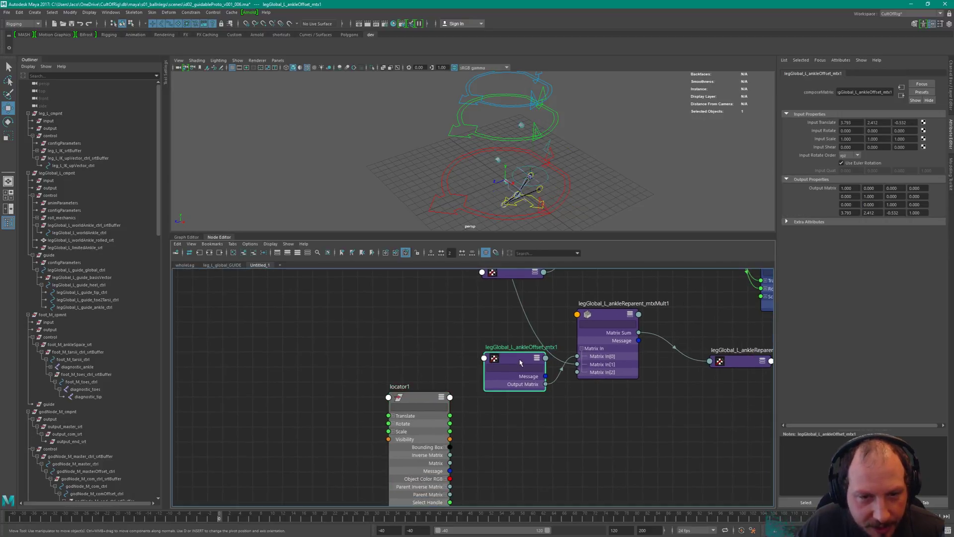
key(2)
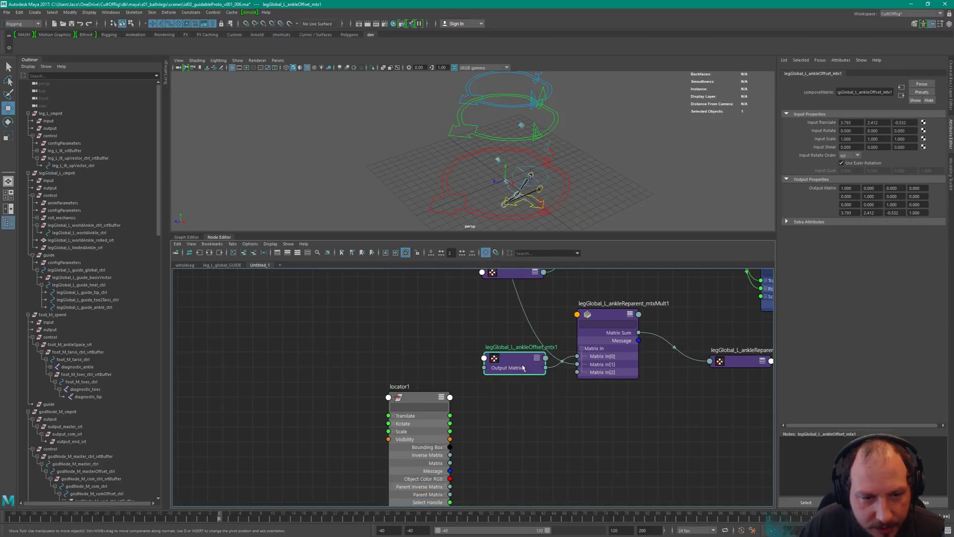
drag(443, 420, 444, 324)
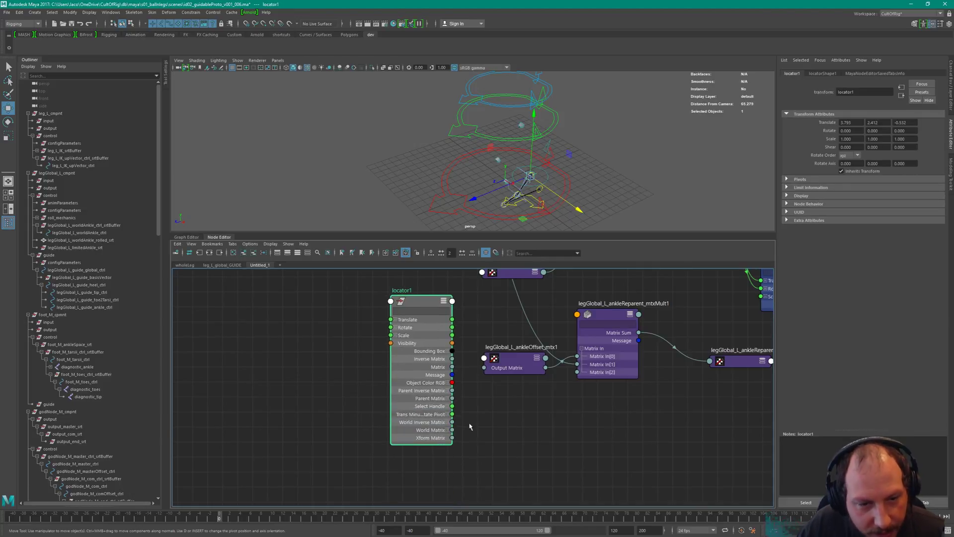
- Connect locator1's World Matrix[0] to the Output Matrix of legGlobal_L_ankleOffset_mtx1
click(511, 360)
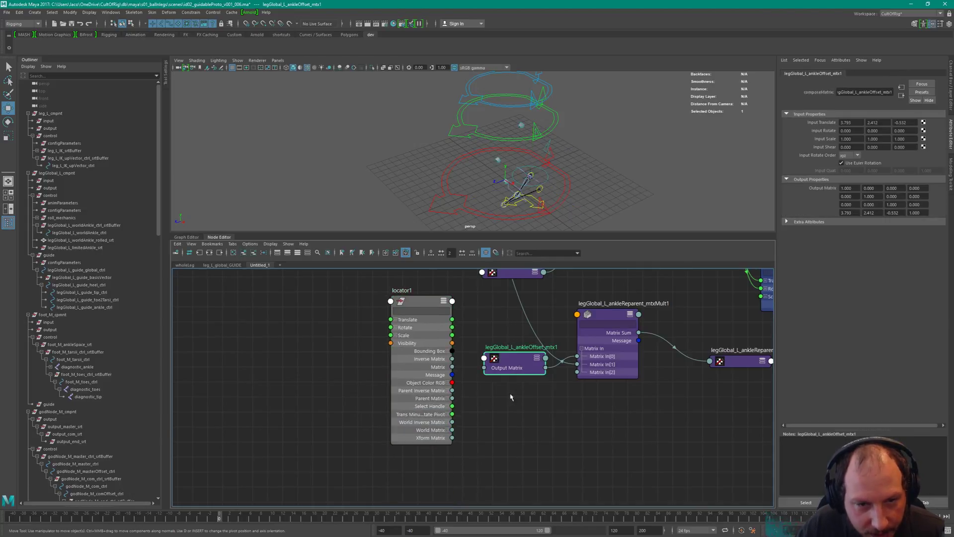
click(452, 430)
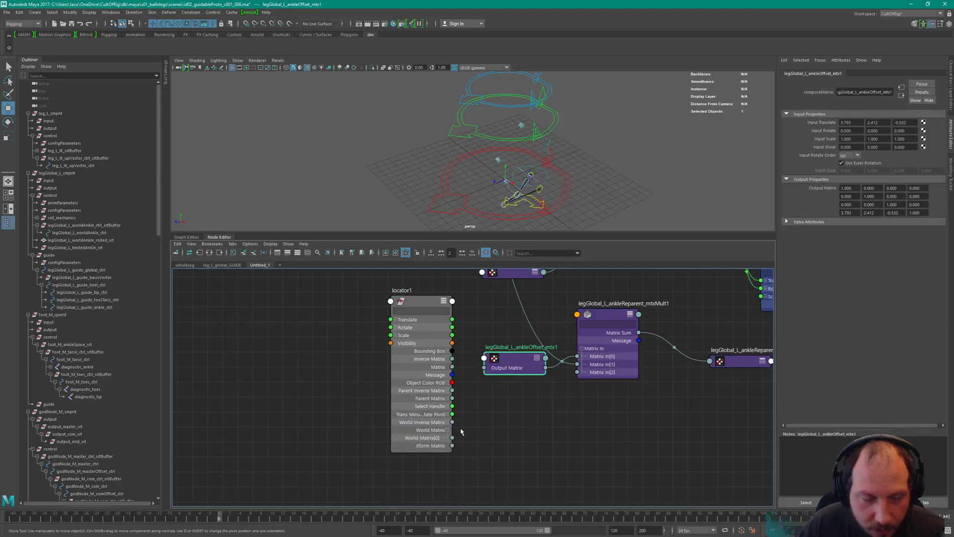
drag(452, 438, 503, 370)
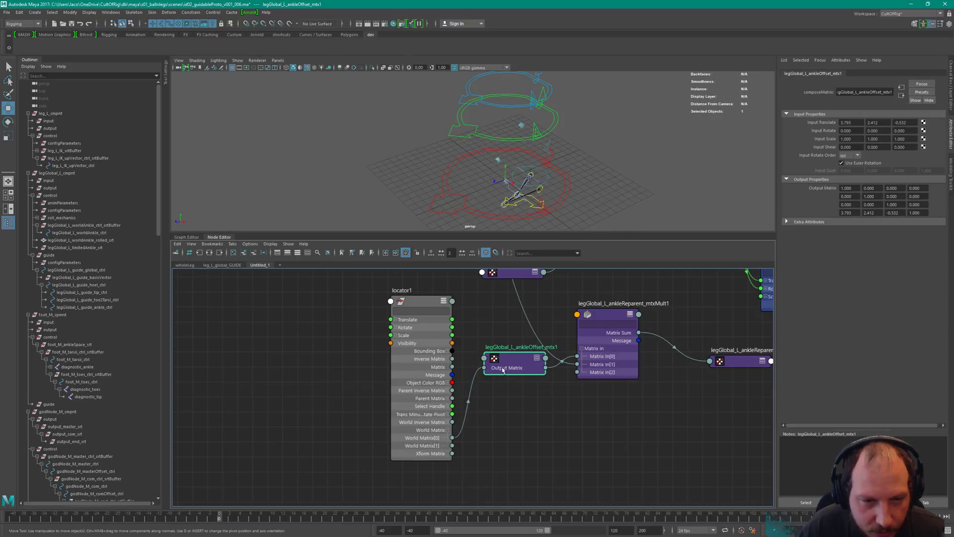
click(426, 396)
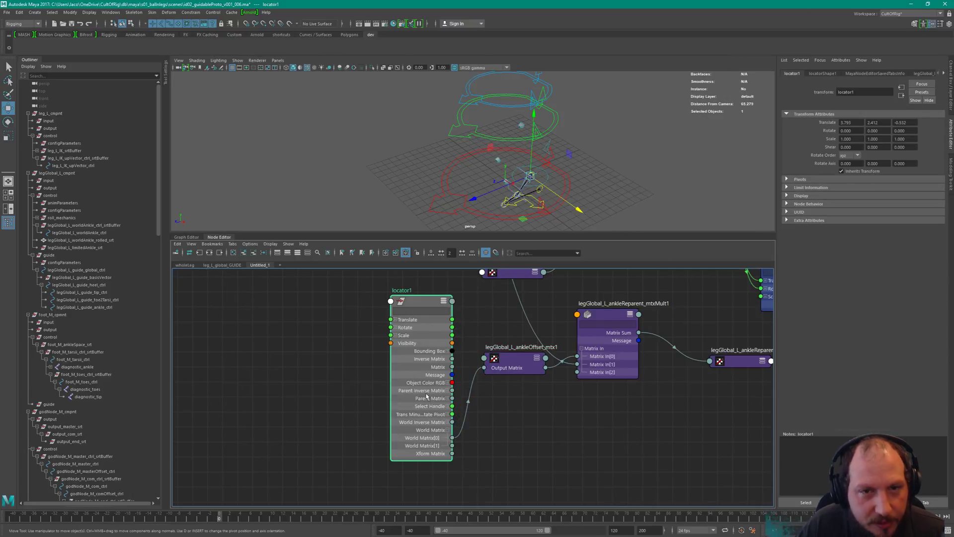
- Move legGlobal_L_ankleReparent_srt1 closer to its matrix multiplication node and place the collapsed leg_L_IK_upVector_ctrl_srtBuffer beside it
alt+middle_drag(644, 387, 498, 402)
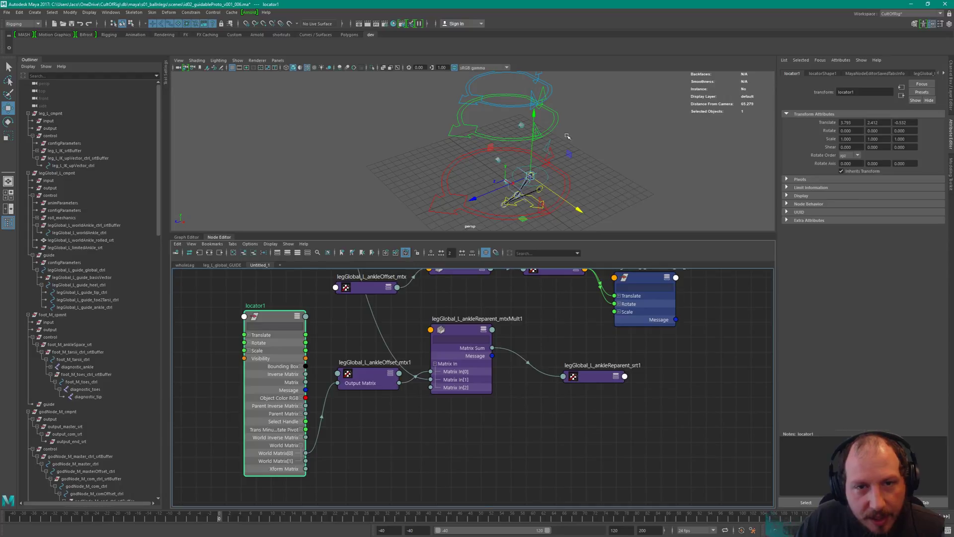
alt+drag(568, 136, 546, 115)
drag(613, 377, 585, 379)
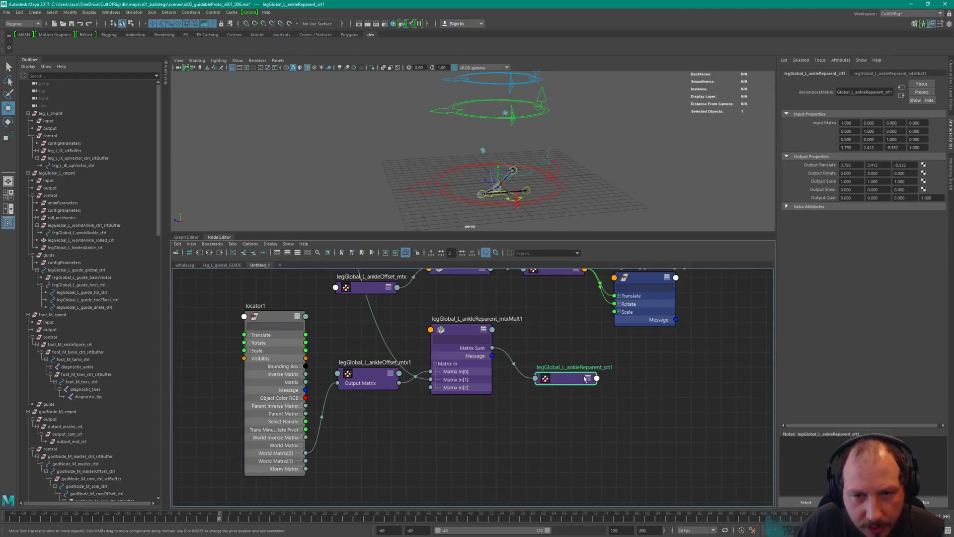
scroll(585, 379, down, 5)
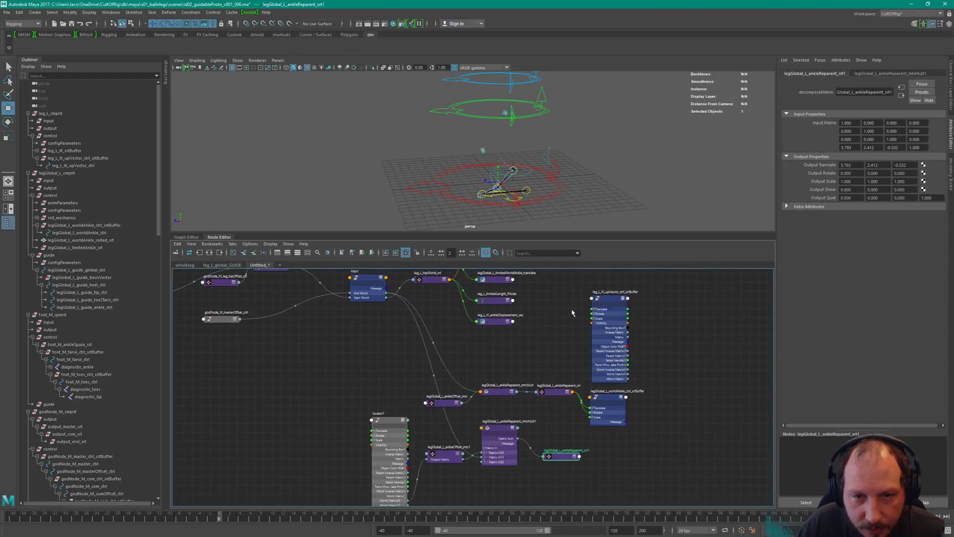
drag(621, 328, 621, 494)
key(1)
alt+middle_drag(649, 428, 650, 353)
scroll(648, 356, up, 4)
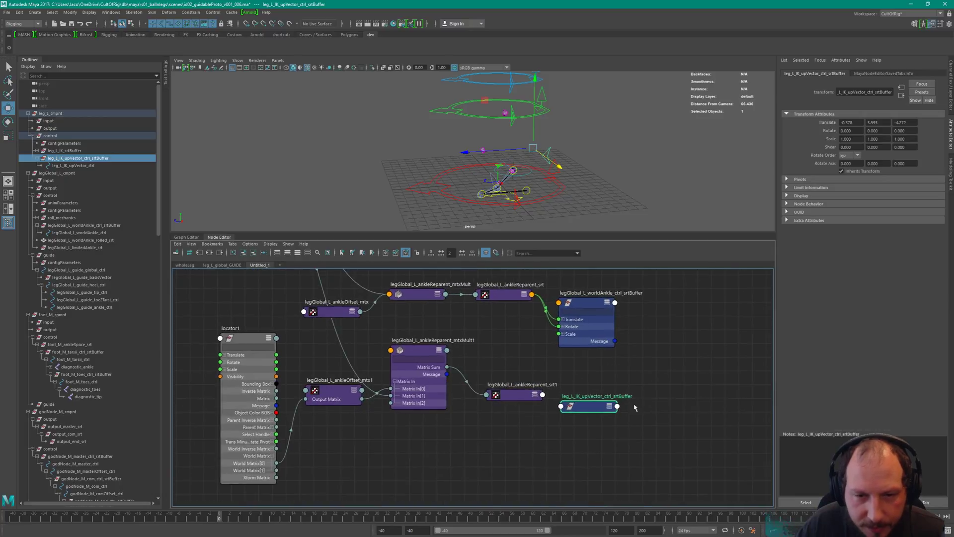
- Expand legGlobal_L_ankleReparent_srt1 and leg_L_IK_upVector_ctrl_srtBuffer, and connect Output Rotate to Rotate and Output Translate to Translate
key(3)
scroll(558, 381, up, 2)
click(524, 389)
key(3)
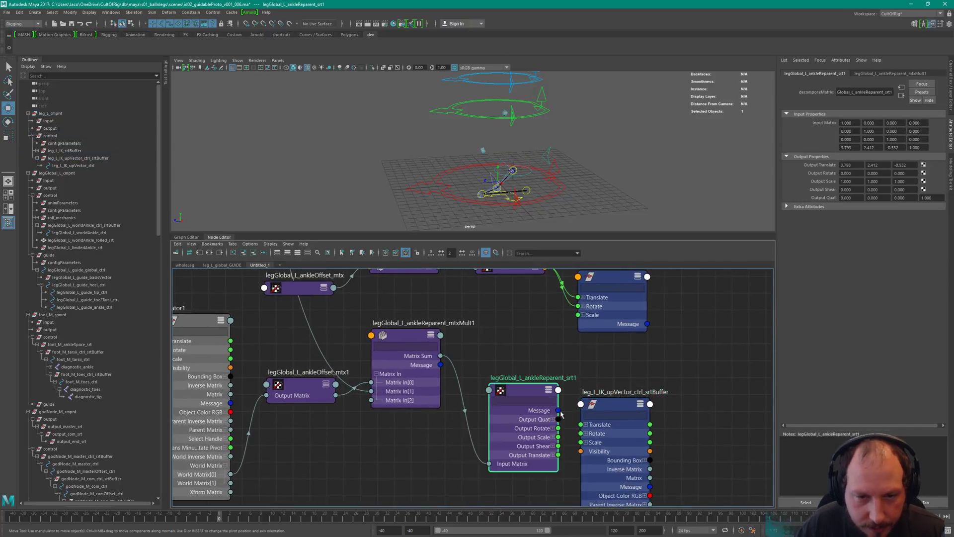
drag(615, 405, 621, 386)
scroll(626, 388, up, 4)
alt+middle_drag(646, 394, 630, 335)
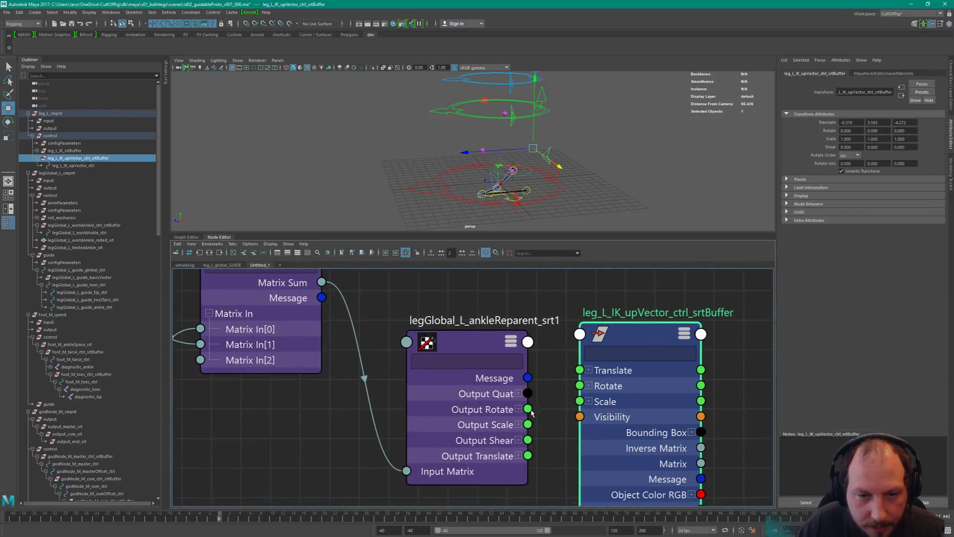
drag(528, 409, 580, 386)
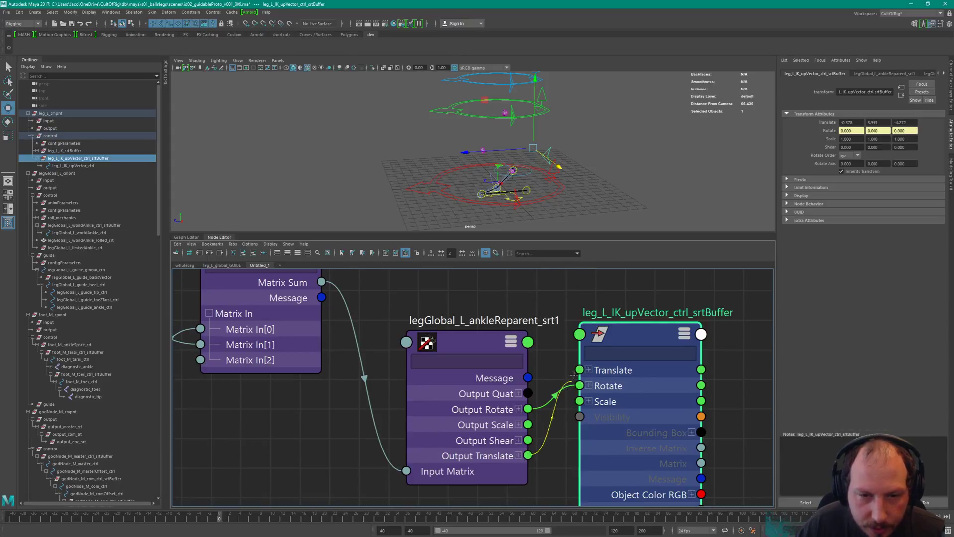
drag(528, 456, 580, 370)
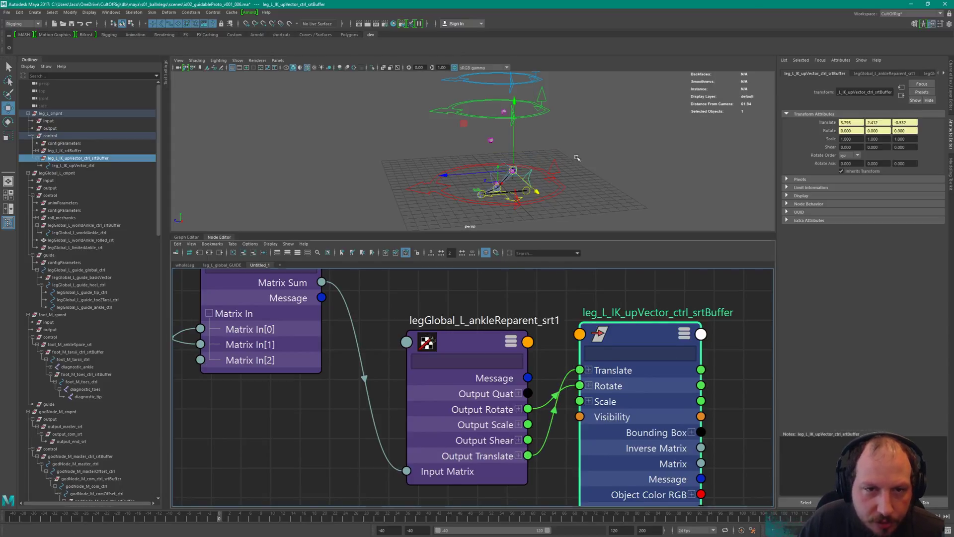
- Move locator1 away from the ankle to about 2.759, 5.362, -7.020 and select leg_L_IK_upVector_ctrl_srtBuffer to check whether it follows
mouse_move(577, 158)
alt+mouse_down()
mouse_move(642, 171)
mouse_move(596, 154)
mouse_move(572, 170)
alt+mouse_up()
alt+middle_drag(350, 417, 468, 418)
scroll(444, 376, down, 5)
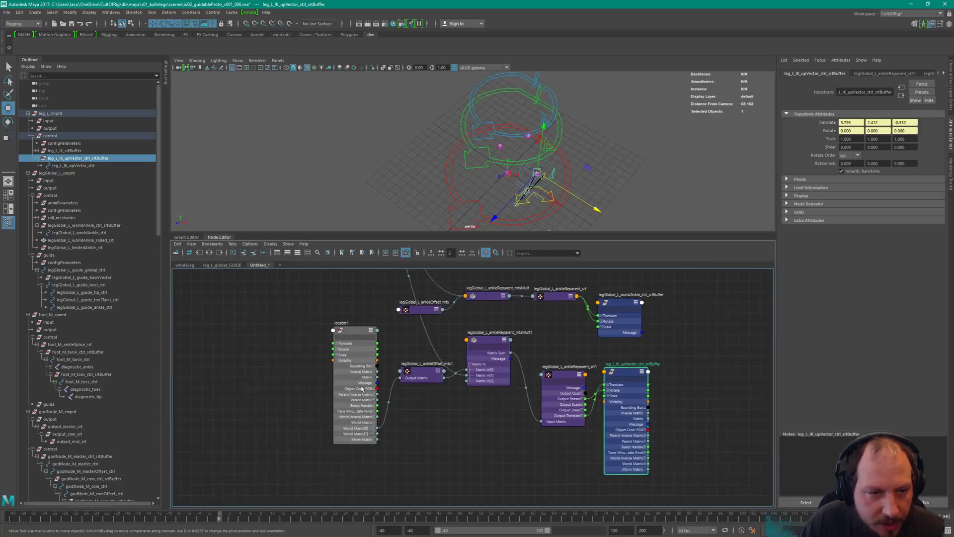
click(444, 376)
key(f)
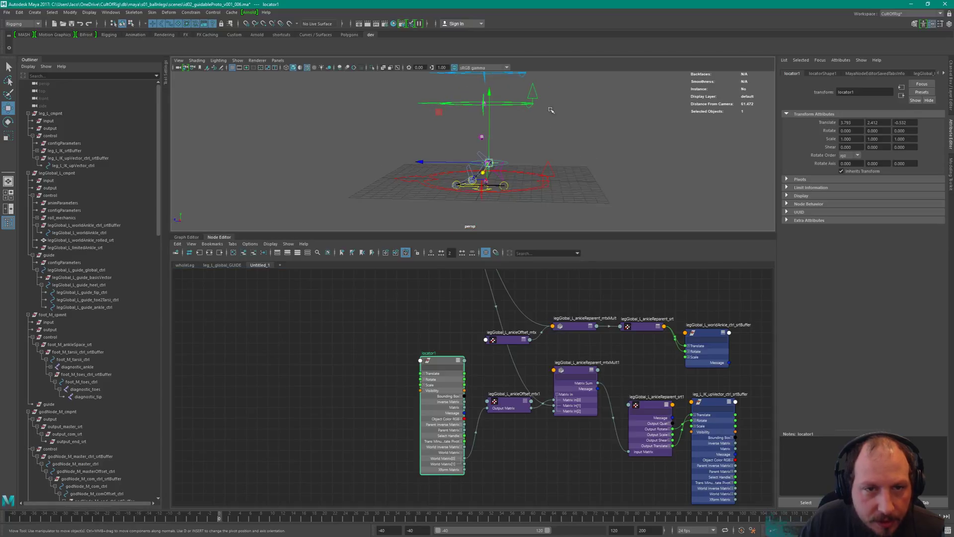
drag(490, 163, 608, 213)
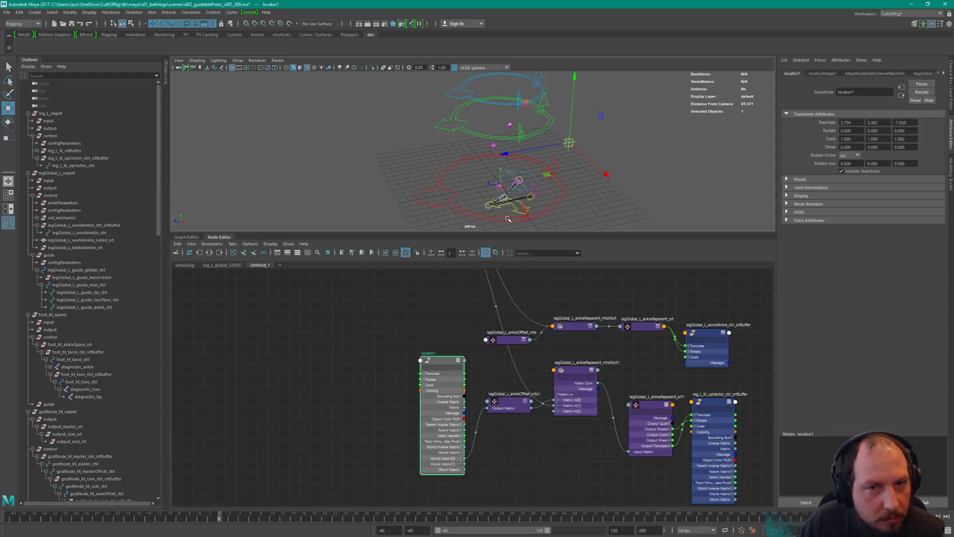
alt+middle_drag(716, 412, 624, 397)
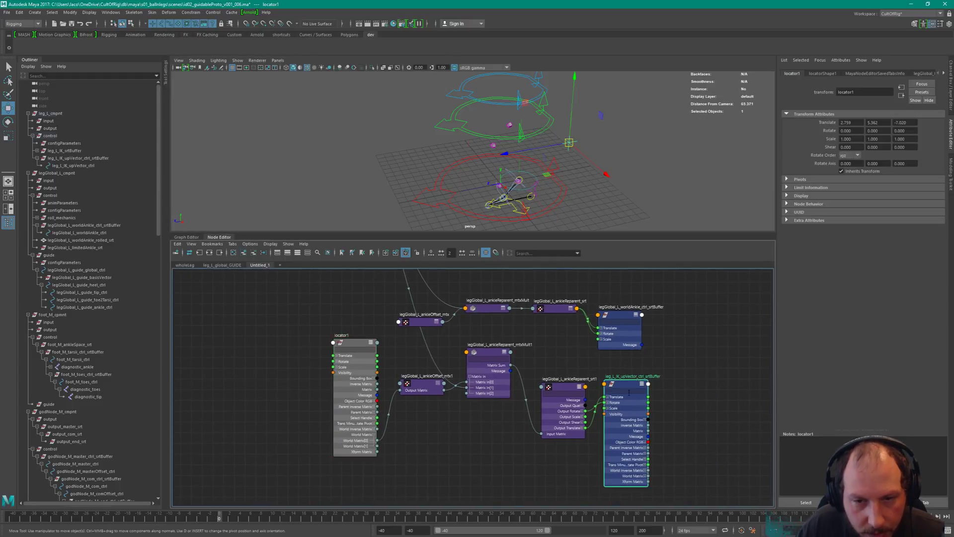
click(628, 392)
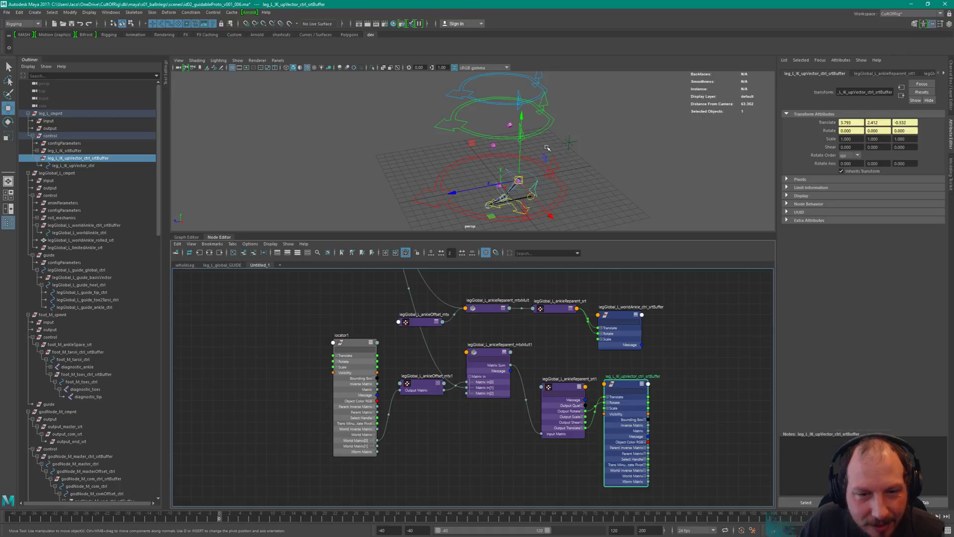
- Shift legGlobal_L_ankleOffset_mtx1 slightly down and remove its connection from locator1's World Matrix[0]
drag(424, 387, 426, 406)
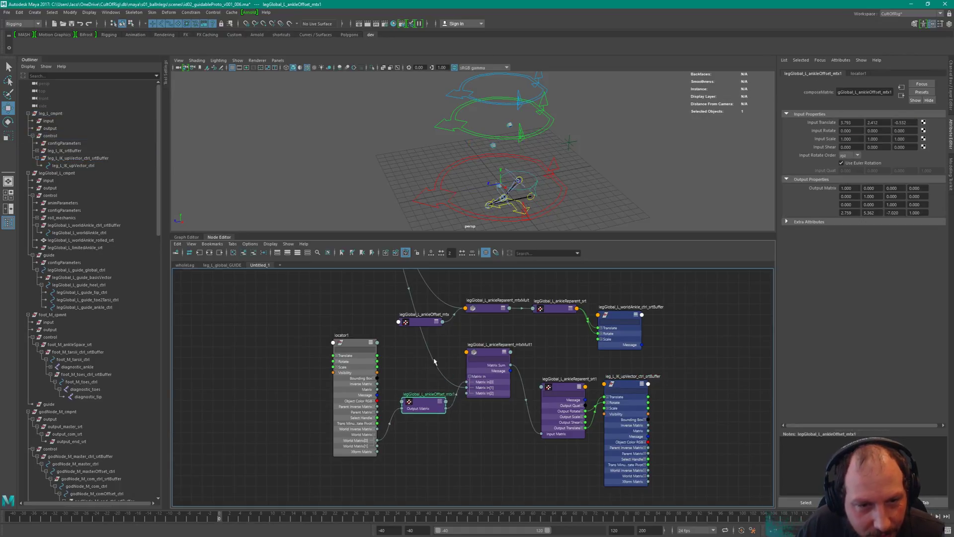
alt+middle_drag(434, 361, 486, 465)
alt+middle_drag(486, 413, 474, 366)
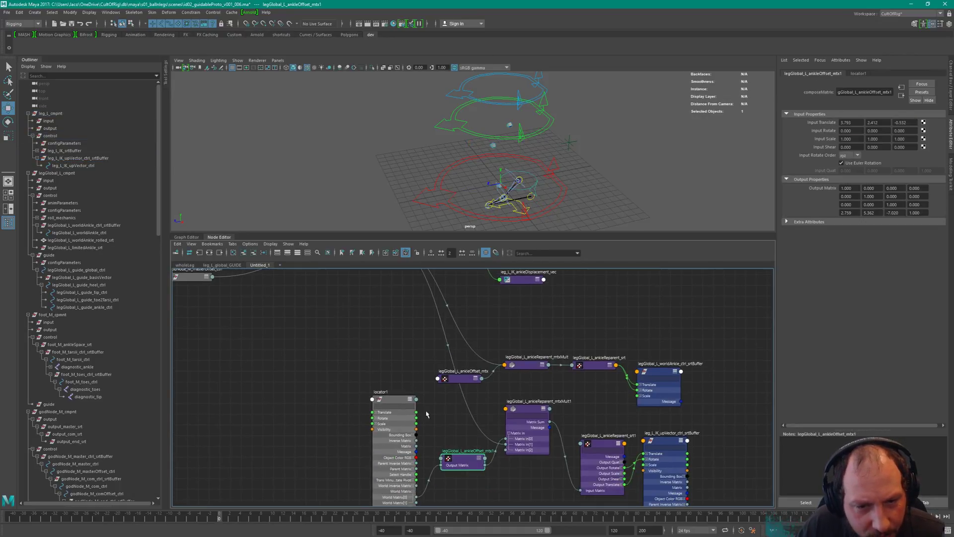
alt+right_drag(465, 390, 484, 404)
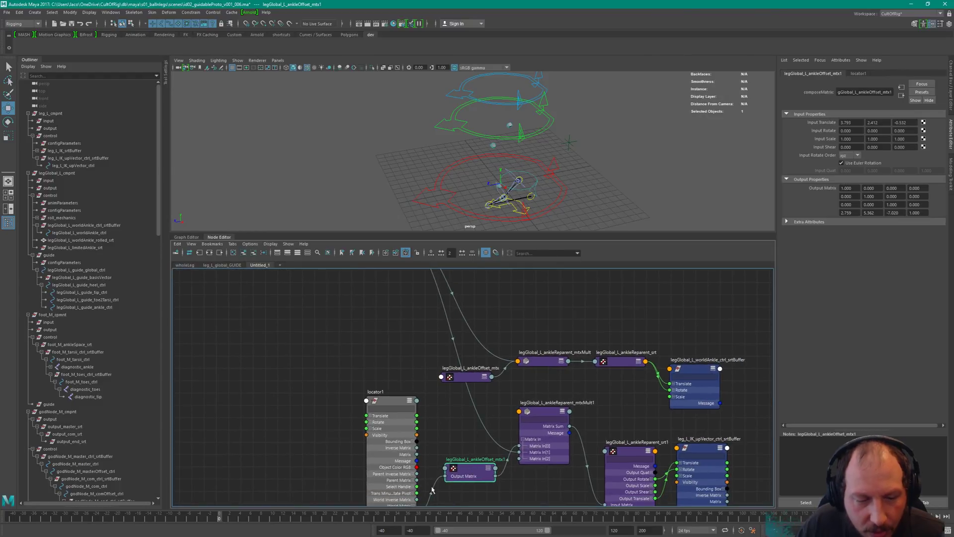
alt+middle_drag(463, 463, 474, 384)
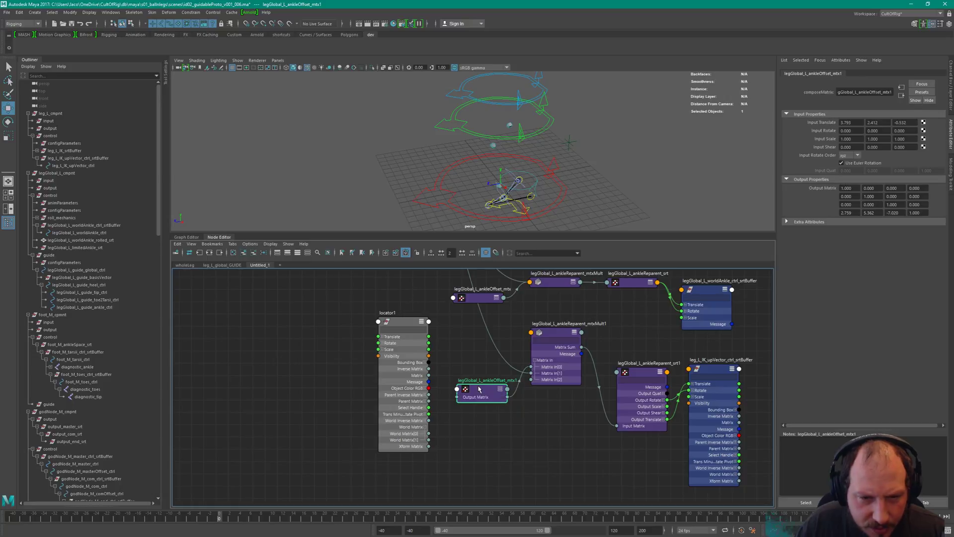
- Show all attributes of legGlobal_L_ankleOffset_mtx1 and connect locator1's Translate to its Input Translate
right_click(483, 389)
click(472, 482)
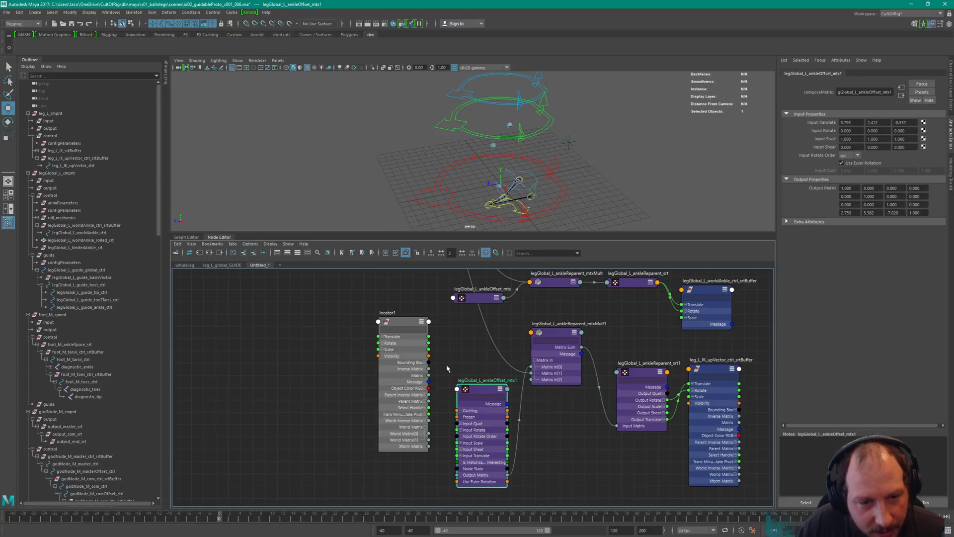
scroll(447, 369, up, 2)
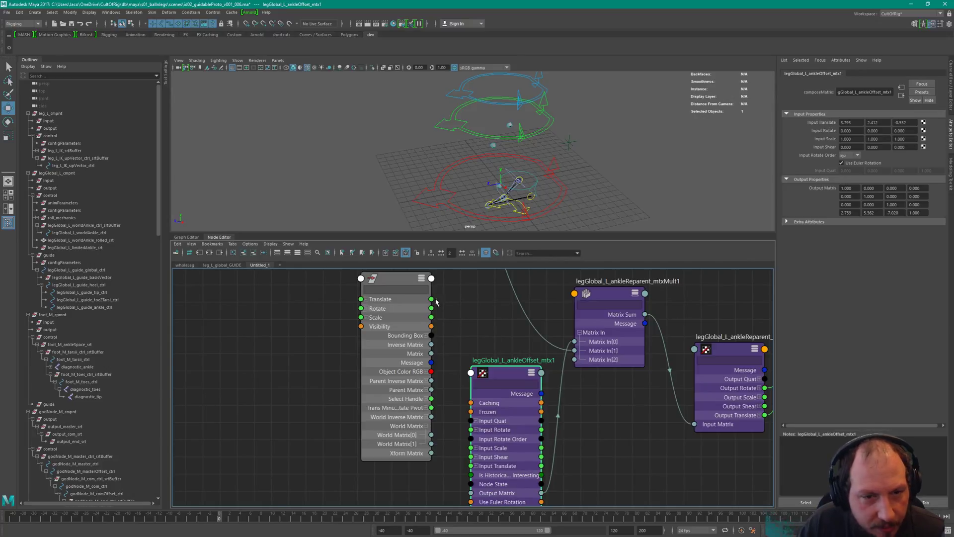
drag(433, 299, 480, 466)
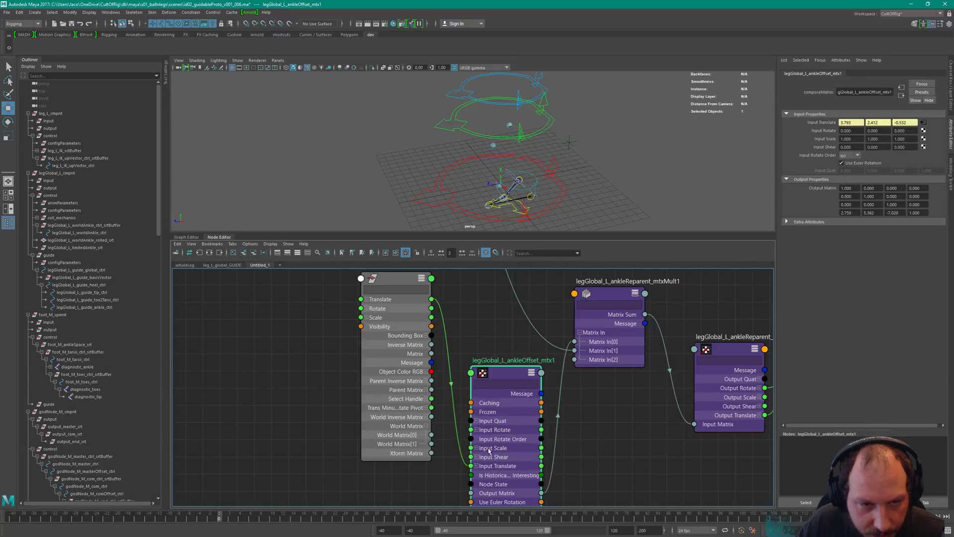
- Connect locator1's Rotate to the Input Rotate of legGlobal_L_ankleOffset_mtx1
drag(432, 311, 472, 429)
alt+middle_drag(583, 167, 603, 149)
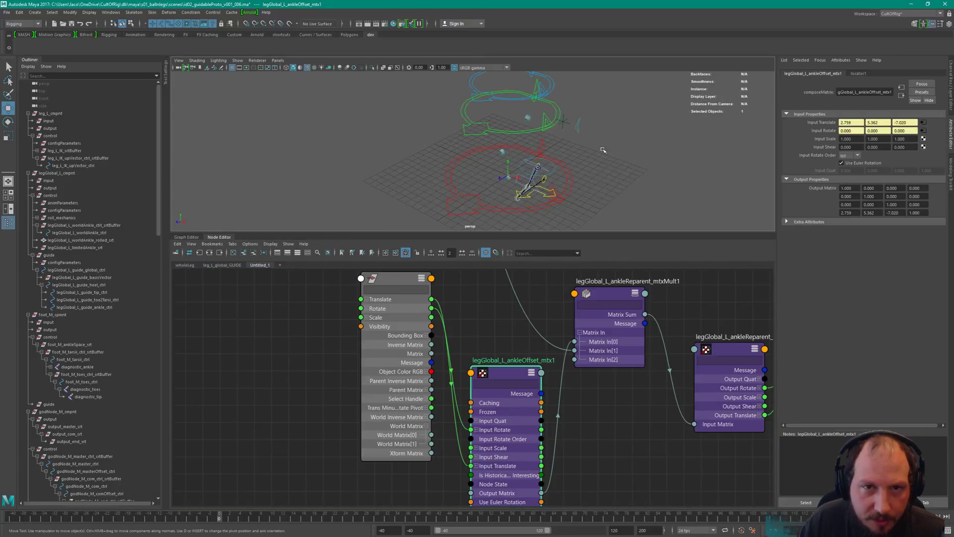
alt+middle_drag(607, 99, 561, 148)
click(528, 174)
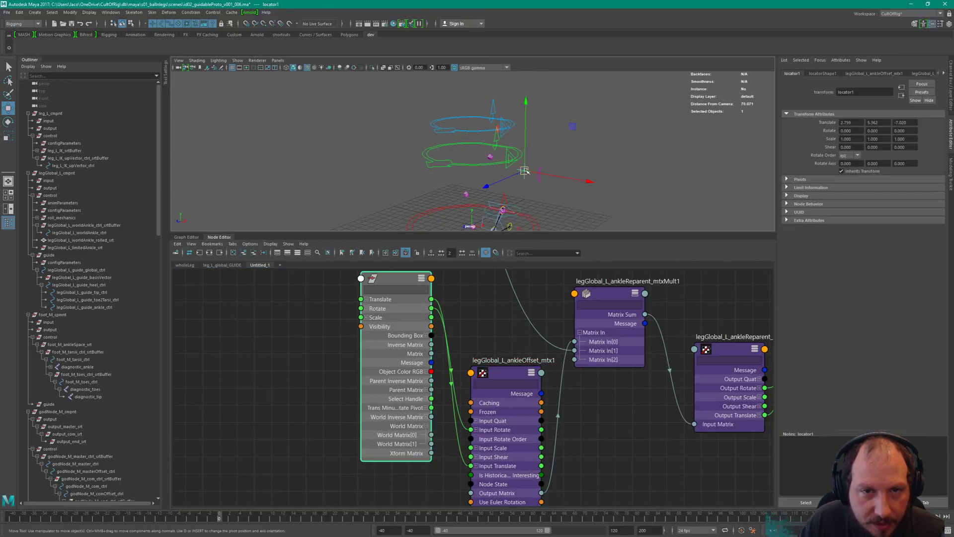
drag(541, 174, 549, 200)
key(ctrl+z)
- Zero out the translation values of leg_L_IK_upVector_ctrl and clear the selection
click(545, 170)
click(546, 177)
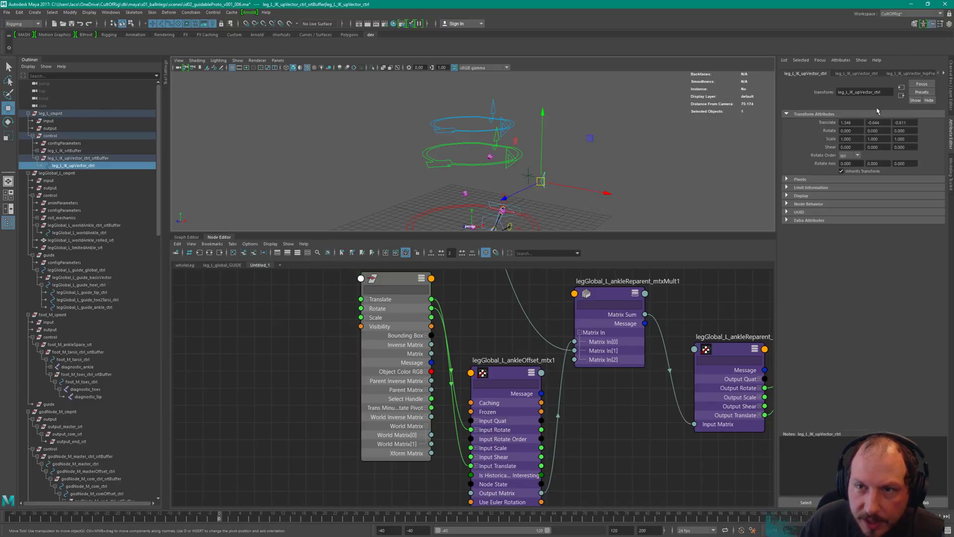
key(ctrl+a)
drag(936, 82, 933, 98)
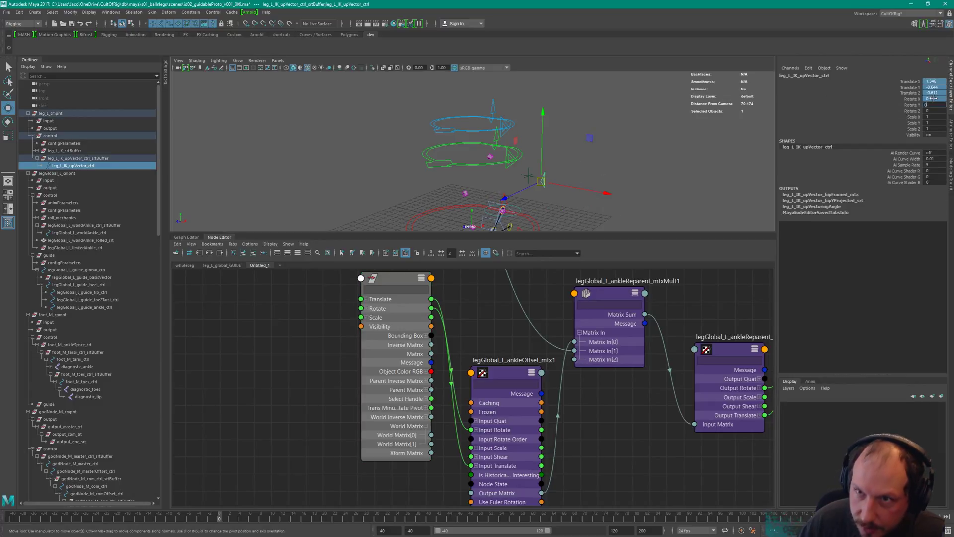
key(Return)
click(565, 135)
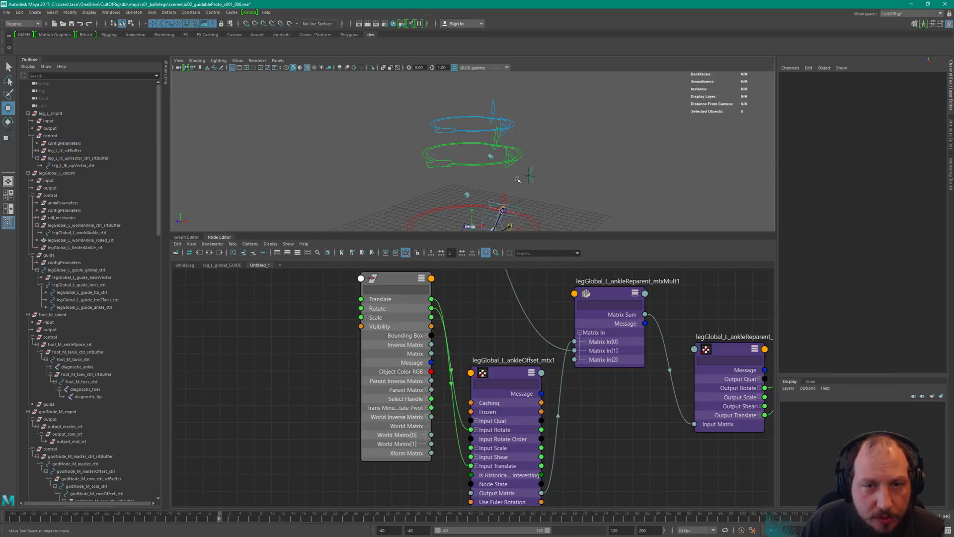
- Move locator1 to about 3.9, 5.7, -7.3 and check the up-vector control's placement around the rig
alt+drag(518, 179, 589, 166)
click(538, 175)
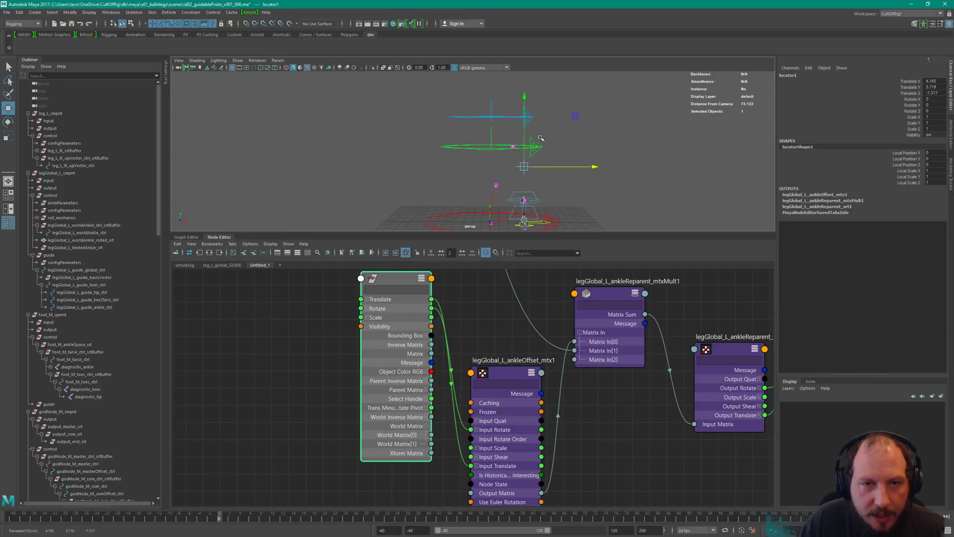
alt+drag(541, 139, 536, 189)
drag(601, 145, 495, 225)
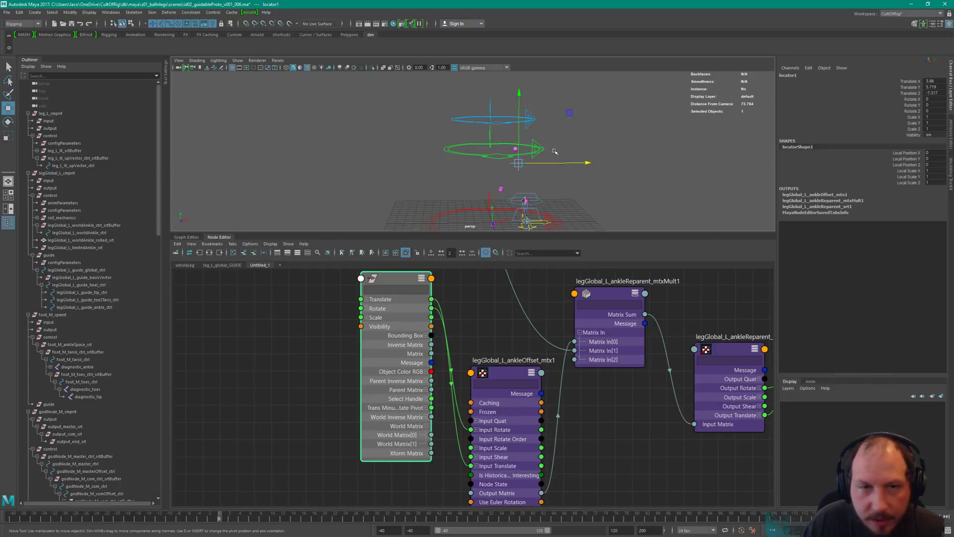
alt+drag(571, 158, 515, 169)
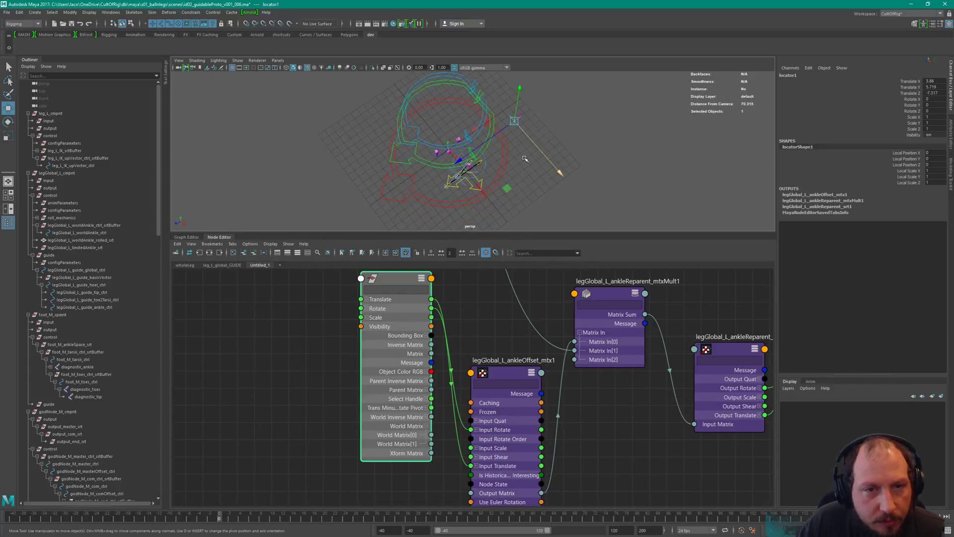
click(219, 237)
alt+drag(464, 239, 435, 355)
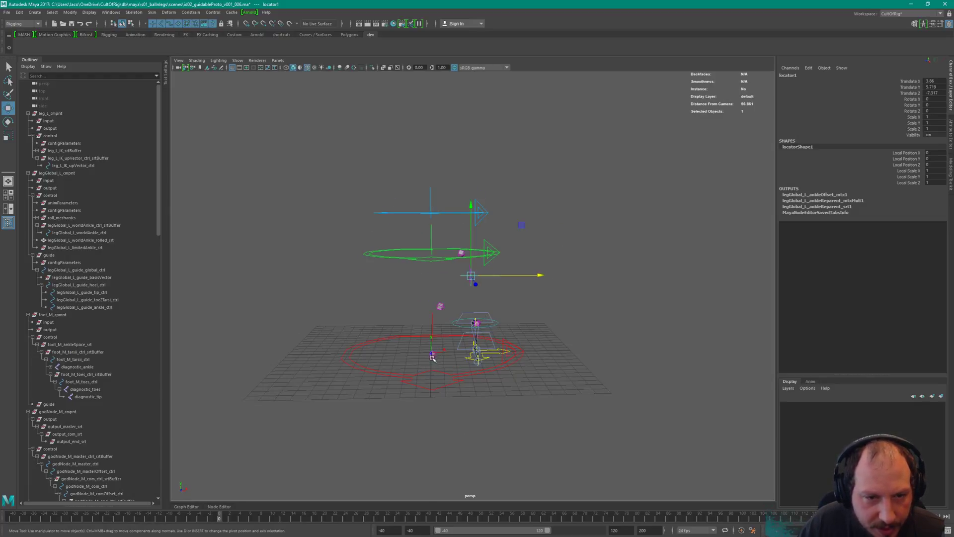
click(219, 507)
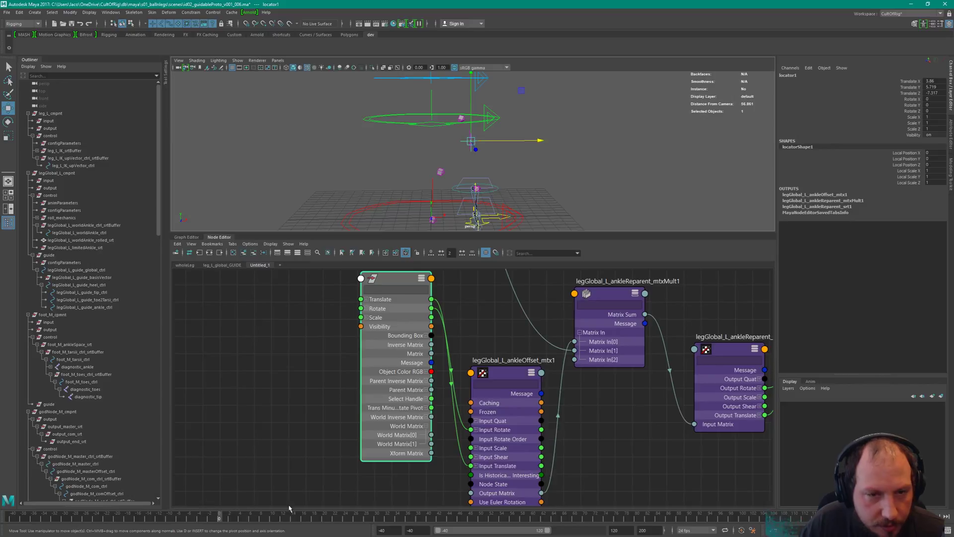
- Trace the ankle reparent network from legGlobal_L_worldAnkle_ctrl_srtBuffer back to the leg's input node
alt+middle_drag(553, 352, 415, 429)
scroll(512, 354, down, 4)
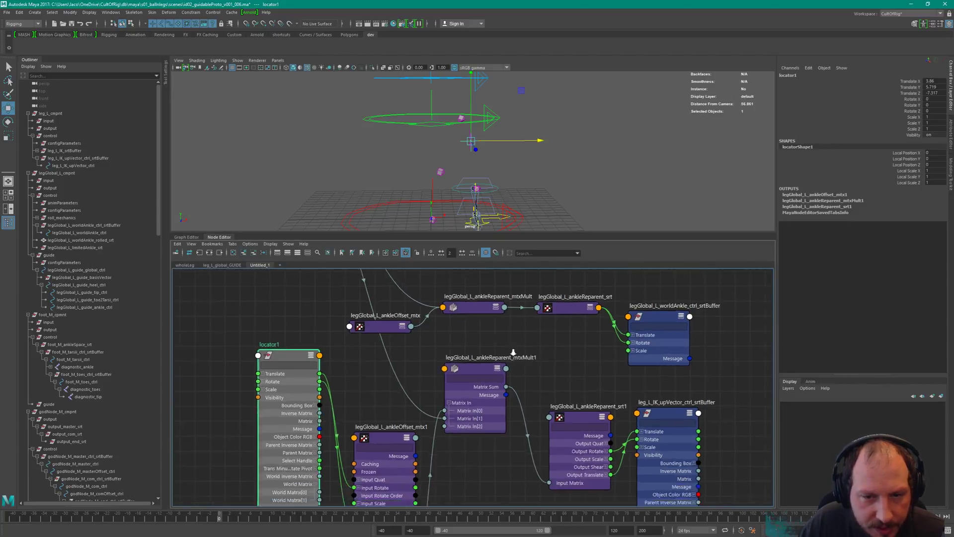
click(641, 351)
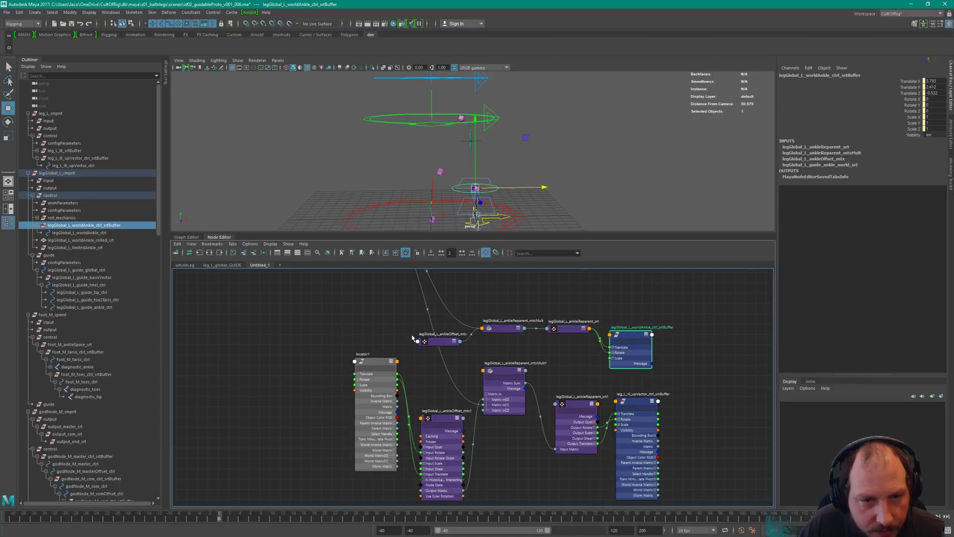
alt+middle_drag(402, 294, 421, 379)
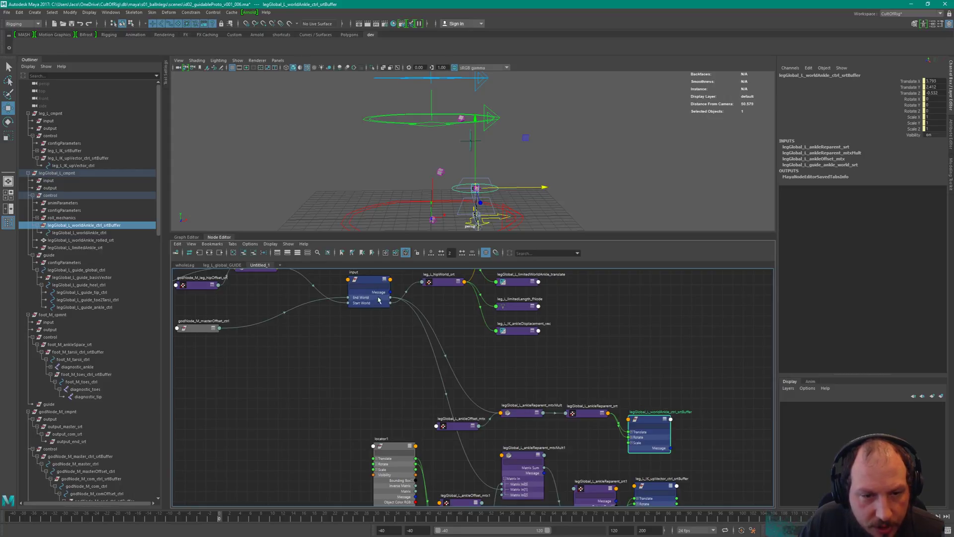
alt+middle_drag(370, 309, 458, 403)
click(424, 356)
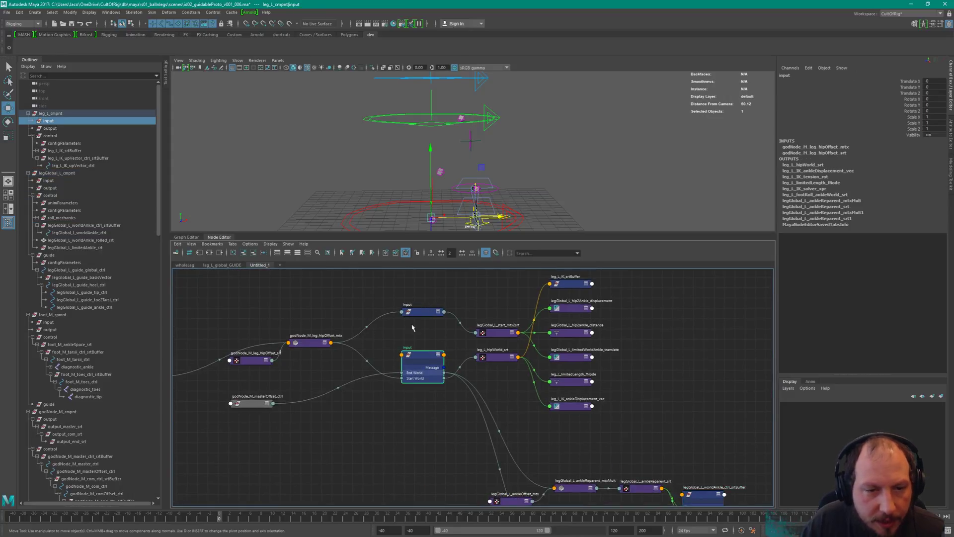
alt+middle_drag(705, 417, 669, 365)
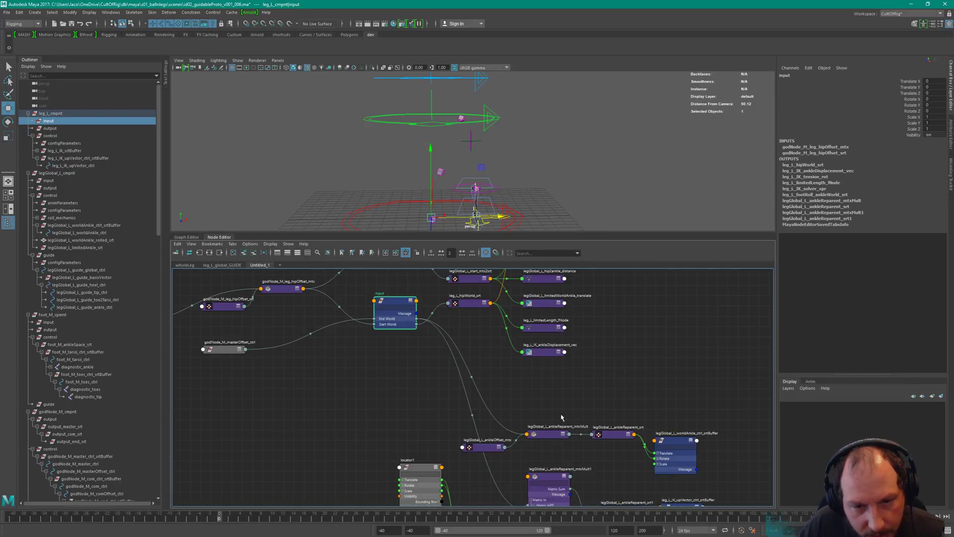
- Select legGlobal_L_ankleReparent_mtxMult, legGlobal_L_ankleReparent_srt and the leg input node, and add them to the wholeLeg graph
shift+drag(550, 421, 630, 463)
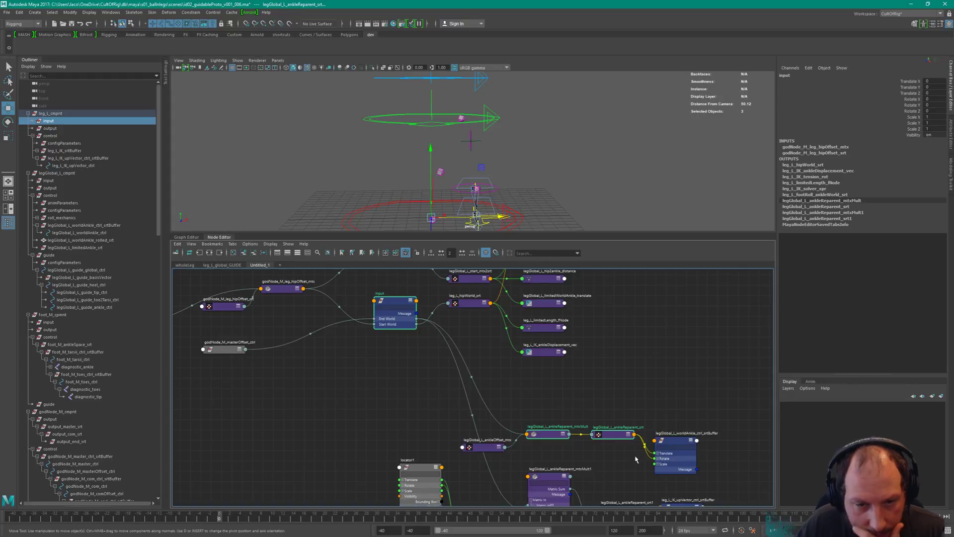
click(613, 472)
drag(660, 412, 651, 463)
drag(550, 398, 557, 447)
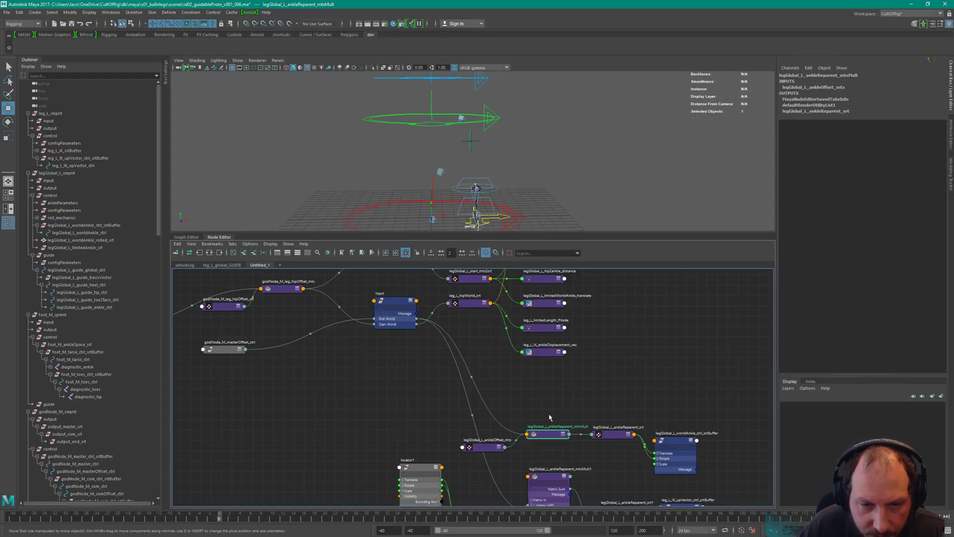
shift+click(611, 436)
shift+click(386, 299)
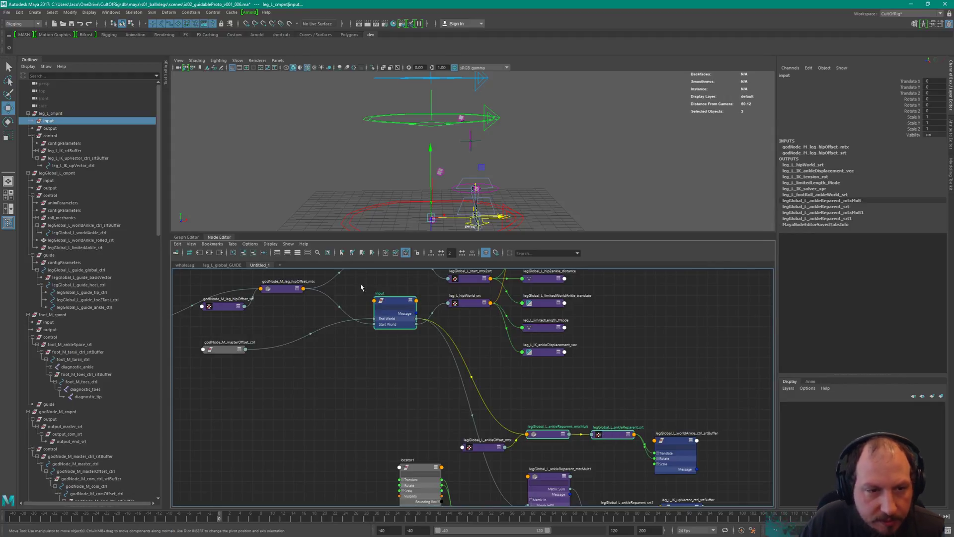
click(185, 265)
alt+right_drag(561, 298, 278, 318)
alt+right_drag(466, 318, 621, 327)
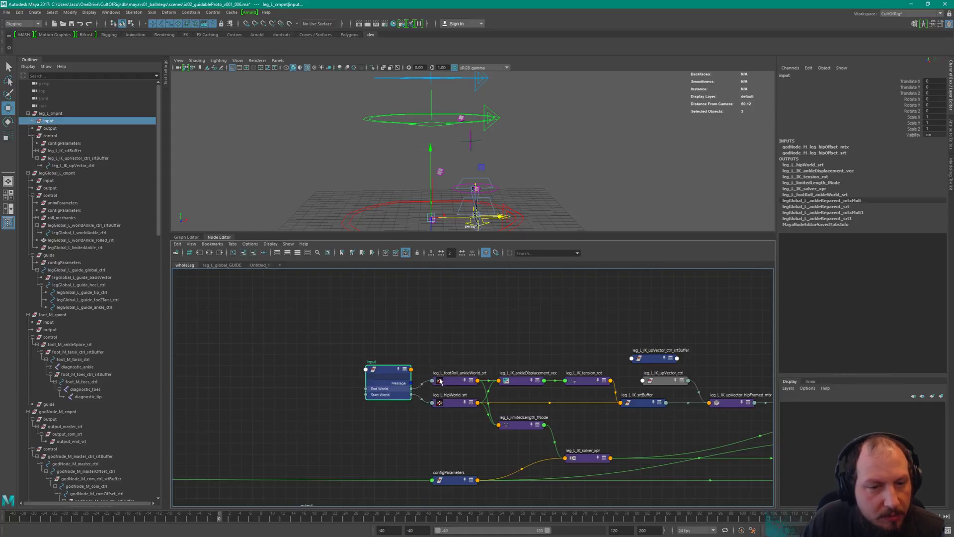
click(243, 253)
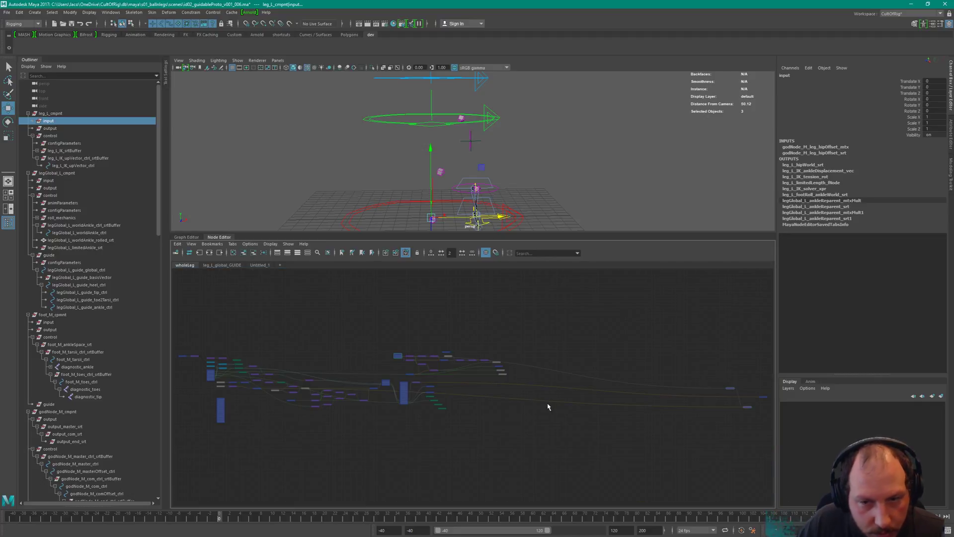
- Bring the outlying added nodes closer to the leg network and shift foot_M_ankleSpace_srt down in the wholeLeg graph
drag(762, 398, 445, 316)
click(580, 341)
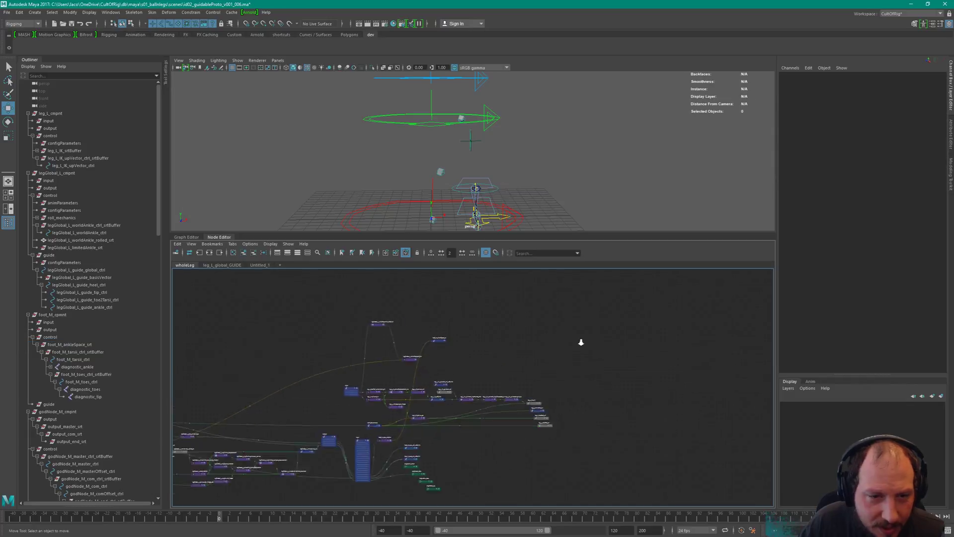
scroll(580, 341, up, 6)
alt+middle_drag(544, 355, 550, 308)
drag(523, 273, 473, 463)
alt+middle_drag(514, 354, 603, 456)
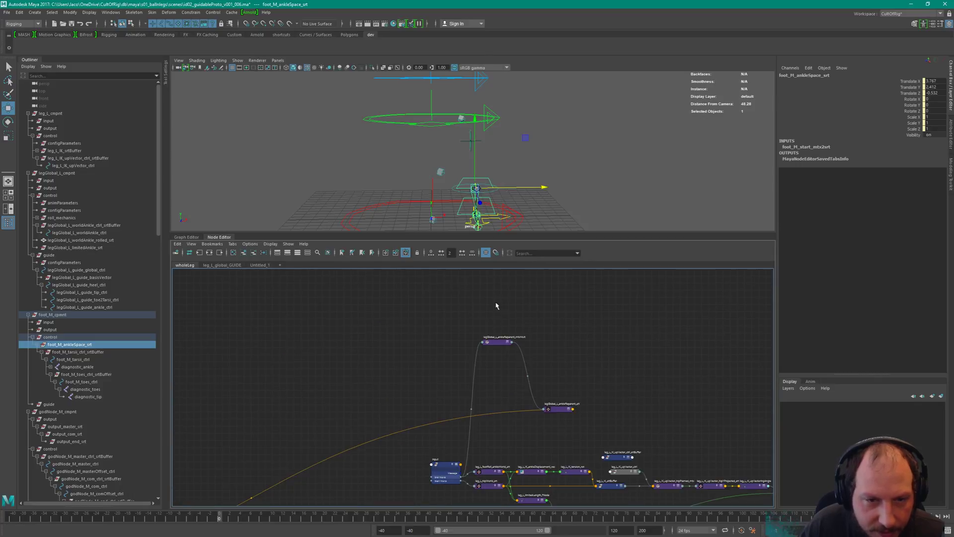
- Place legGlobal_L_ankleReparent_mtxMult beside the leg input node, just above leg_L_footRoll_ankleWorld_srt
drag(495, 300, 519, 335)
alt+middle_drag(529, 313, 722, 197)
alt+middle_drag(592, 288, 425, 352)
alt+right_drag(596, 316, 649, 354)
drag(521, 281, 510, 467)
alt+middle_drag(524, 386, 491, 285)
alt+right_drag(462, 369, 560, 375)
drag(488, 369, 486, 377)
- Inspect leg_L_footRoll_ankleWorld_srt's attributes and arrange legGlobal_L_ankleReparent_mtxMult and legGlobal_L_ankleReparent_srt close together above it
click(485, 416)
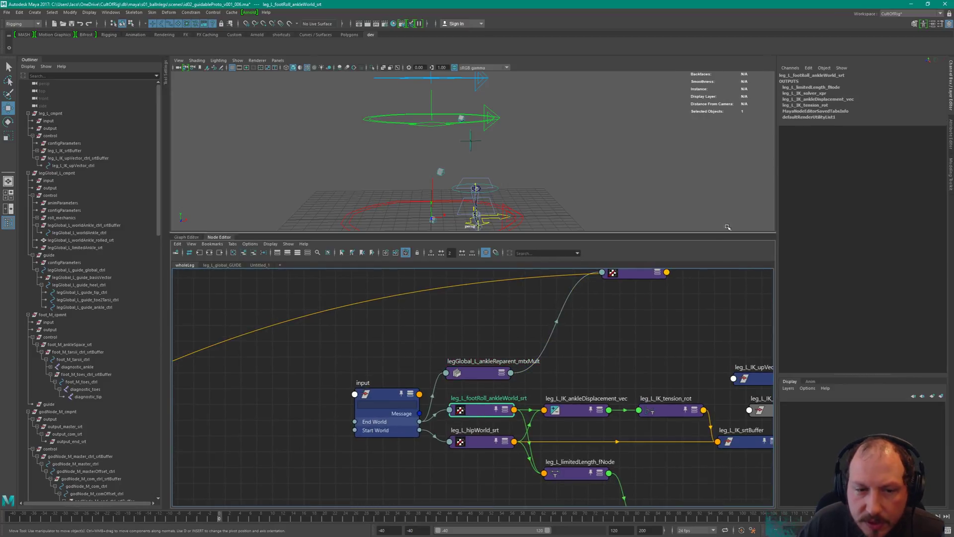
key(ctrl+a)
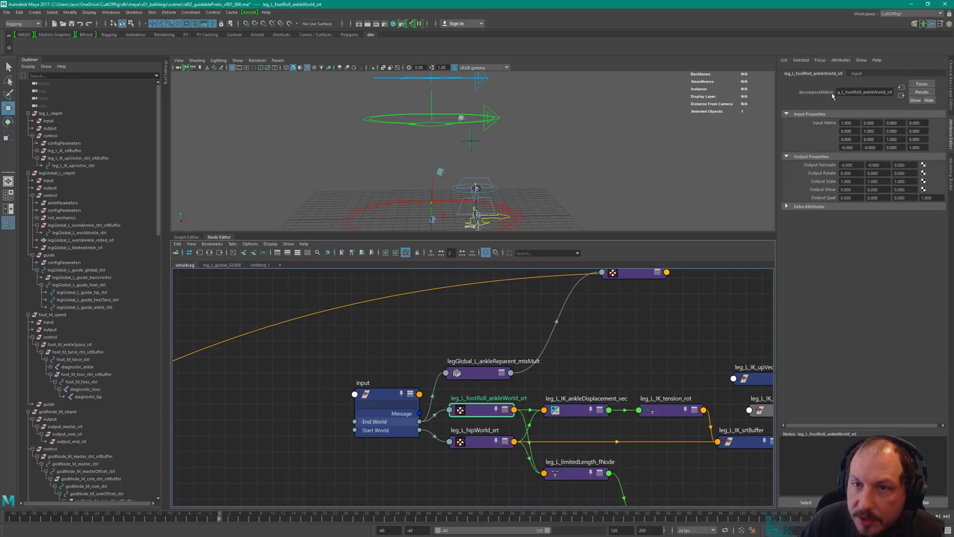
drag(489, 377, 491, 368)
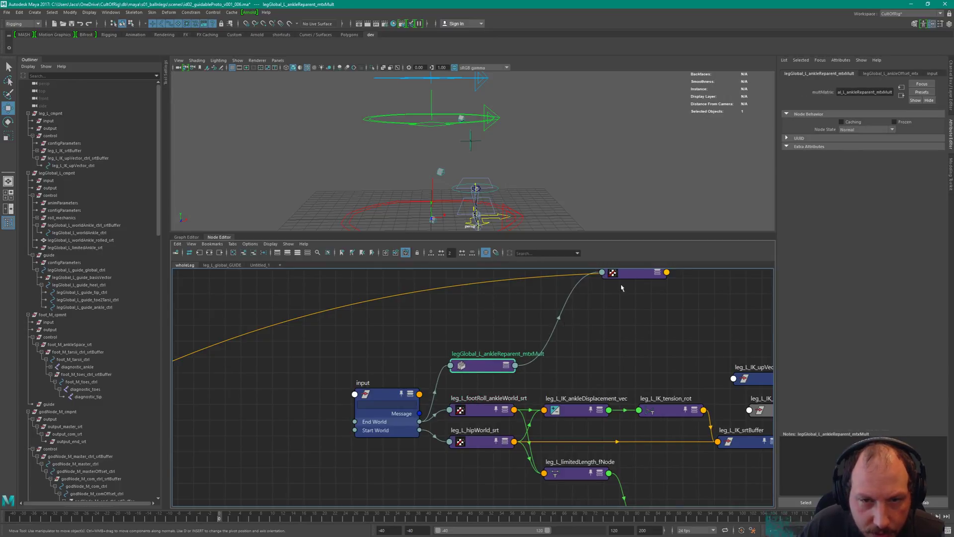
drag(626, 276, 571, 326)
click(486, 410)
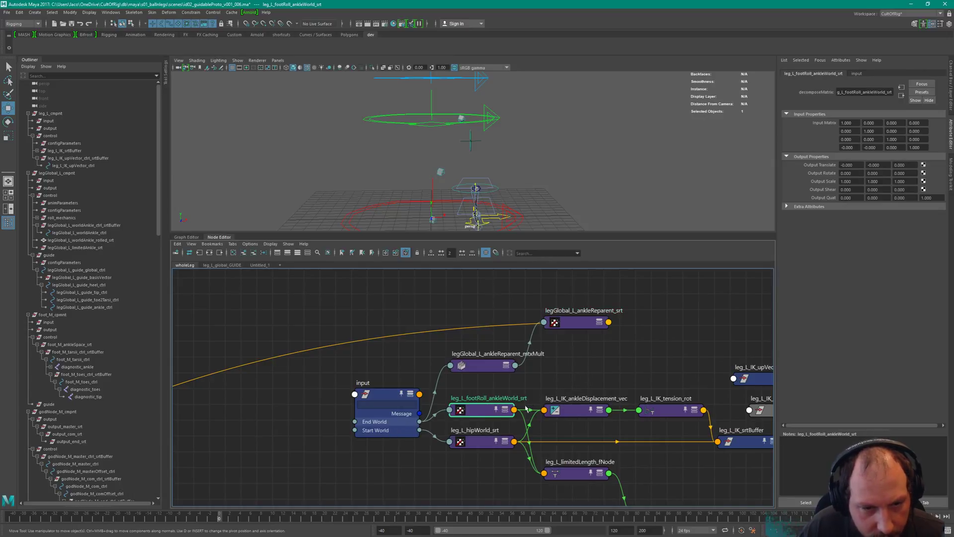
- Move leg_L_IK_ankleDisplacement_vec up to clear space and expand its Input 3D entries
alt+middle_drag(590, 368, 522, 369)
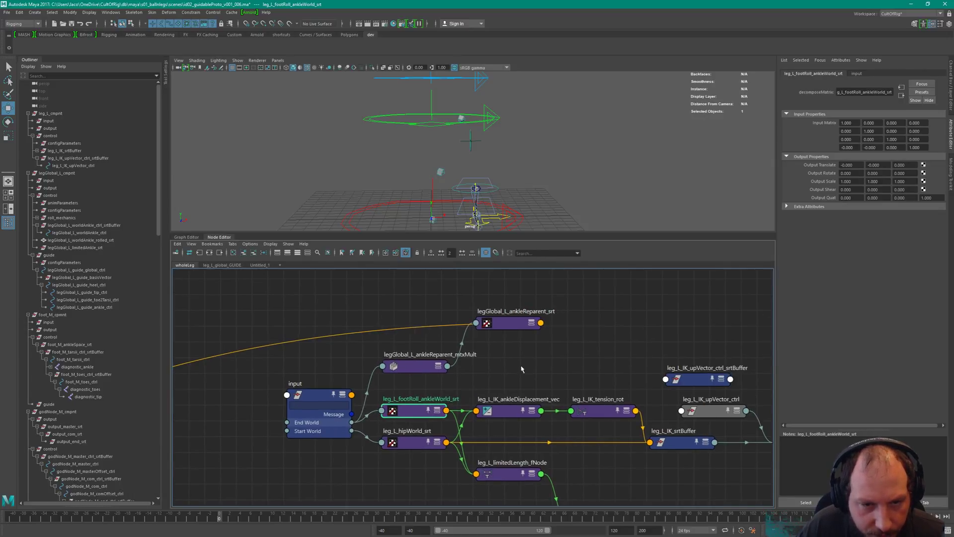
drag(530, 411, 647, 298)
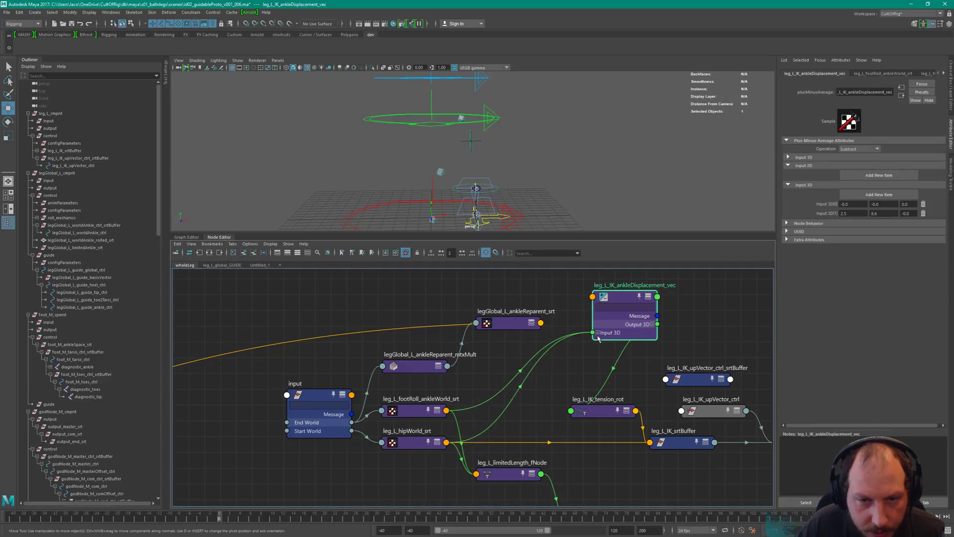
click(598, 335)
click(486, 395)
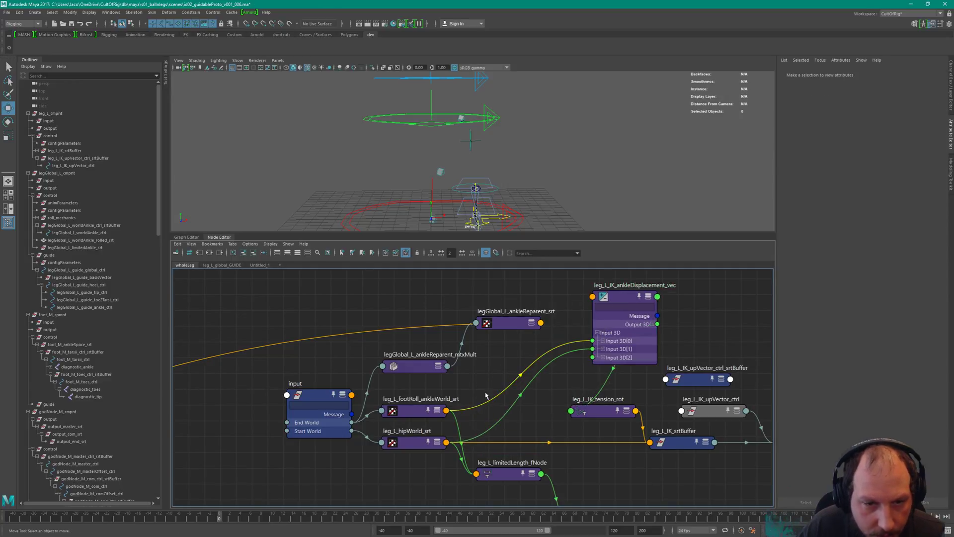
- Expand and raise legGlobal_L_ankleReparent_srt, and connect its Output Translate to Input 3D[0] of leg_L_IK_ankleDisplacement_vec
click(507, 325)
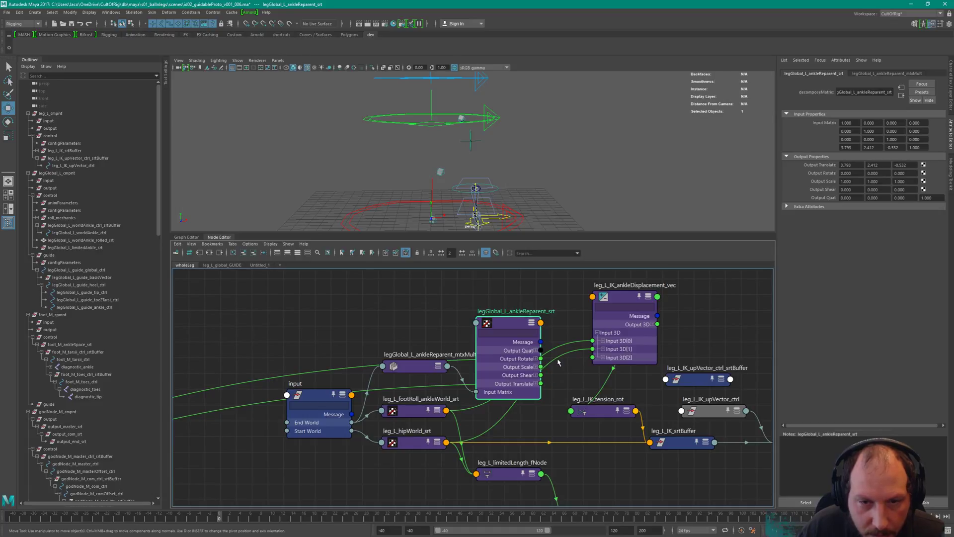
click(430, 411)
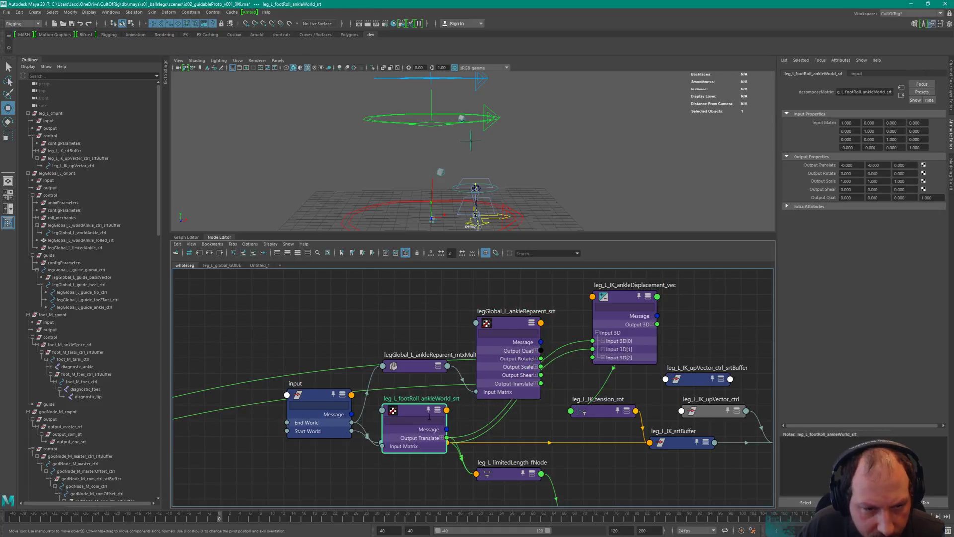
key(1)
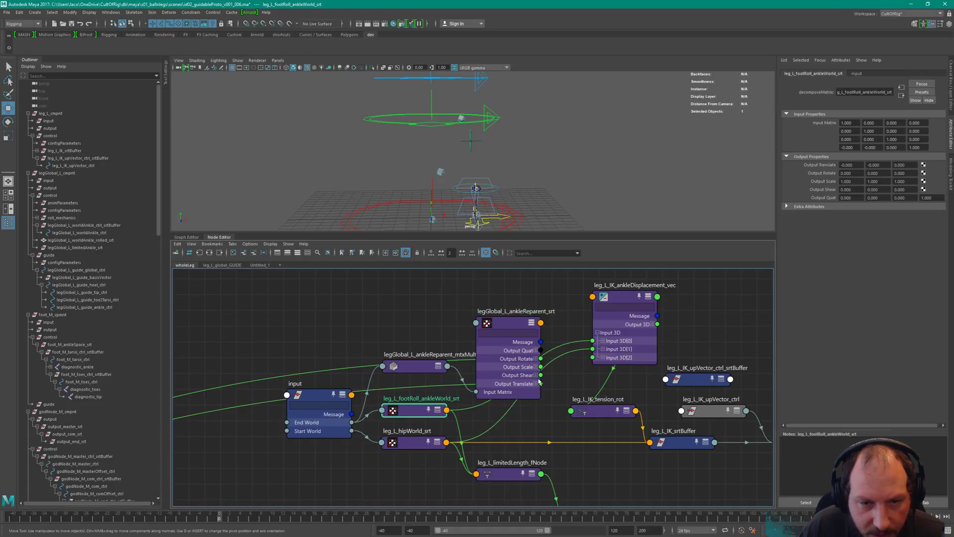
drag(541, 383, 594, 340)
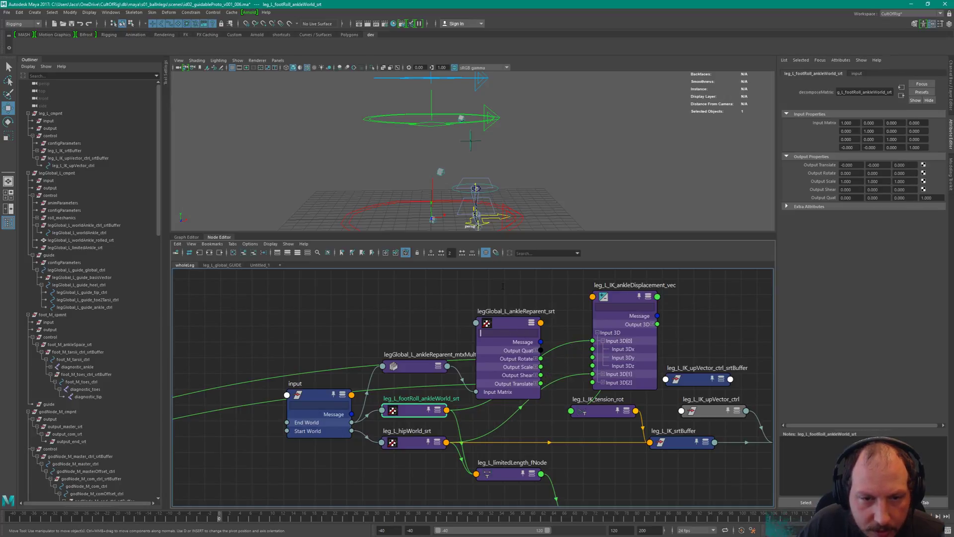
drag(510, 324, 514, 275)
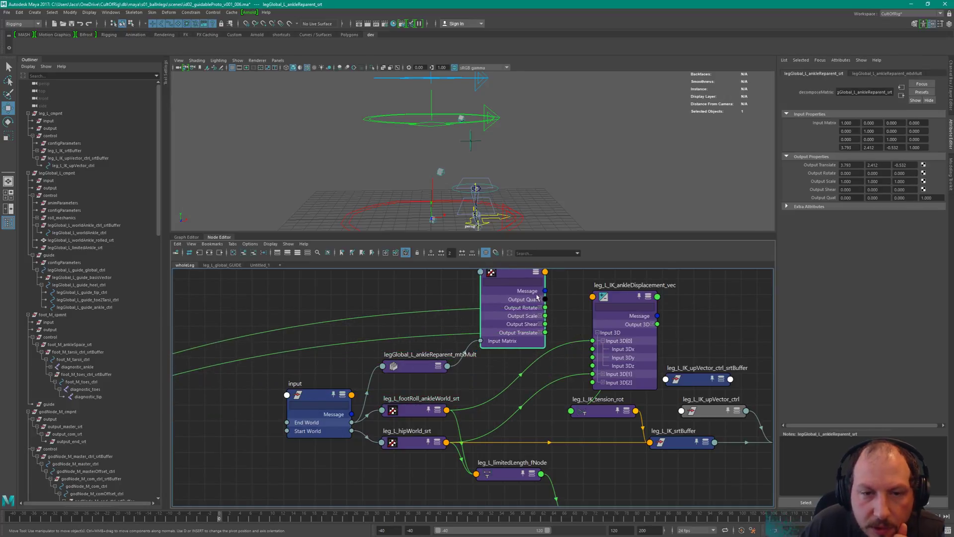
drag(546, 332, 593, 341)
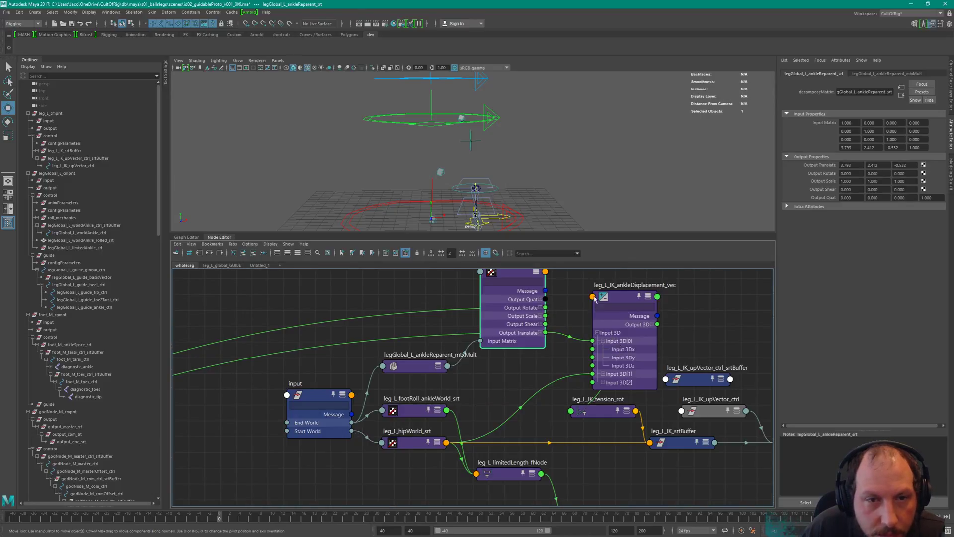
- Move leg_L_IK_ankleDisplacement_vec closer to legGlobal_L_ankleReparent_srt and collapse the legGlobal_L_ankleReparent_srt node
drag(622, 298, 602, 295)
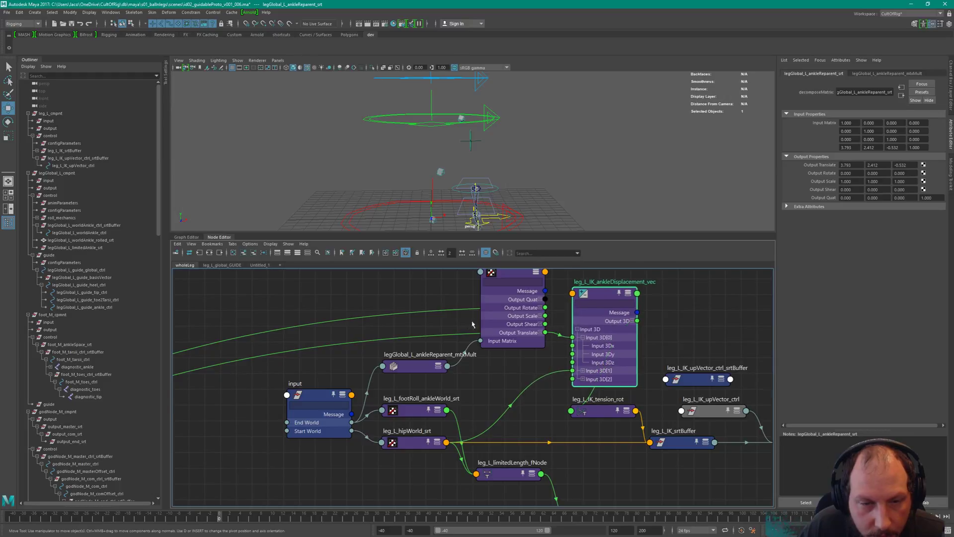
click(517, 340)
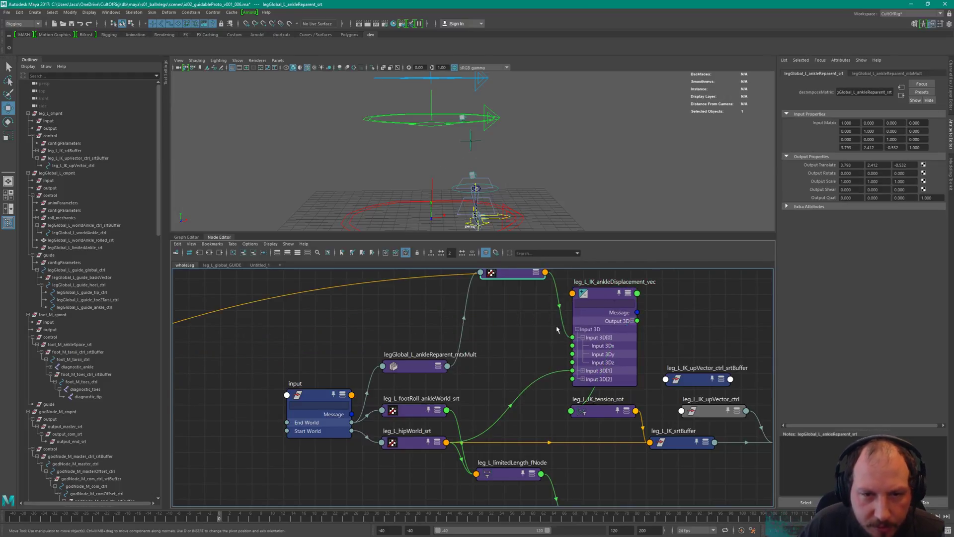
click(520, 322)
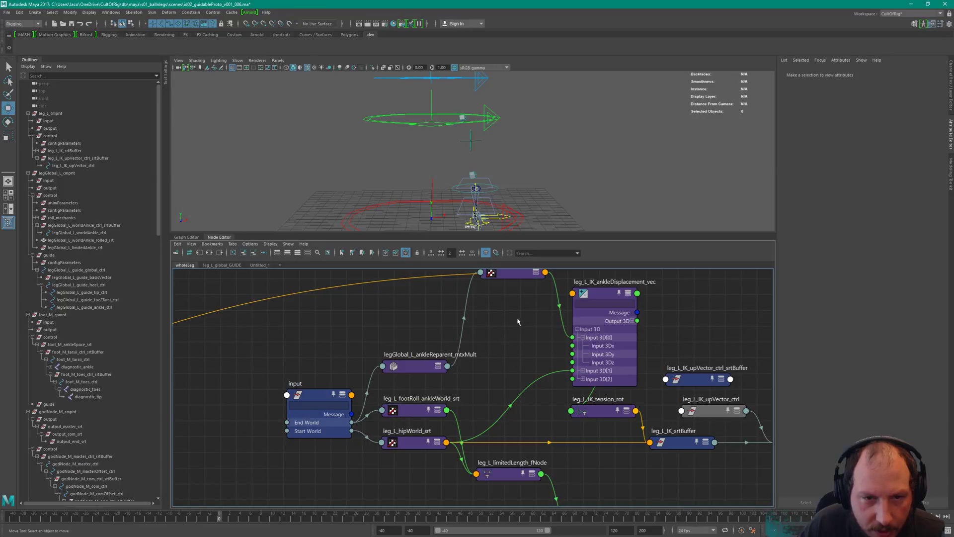
- Lower legGlobal_L_ankleReparent_srt, then collapse leg_L_IK_ankleDisplacement_vec and place it in line just before leg_L_IK_tension_rot
scroll(504, 297, down, 3)
scroll(505, 296, down, 1)
drag(546, 288, 543, 312)
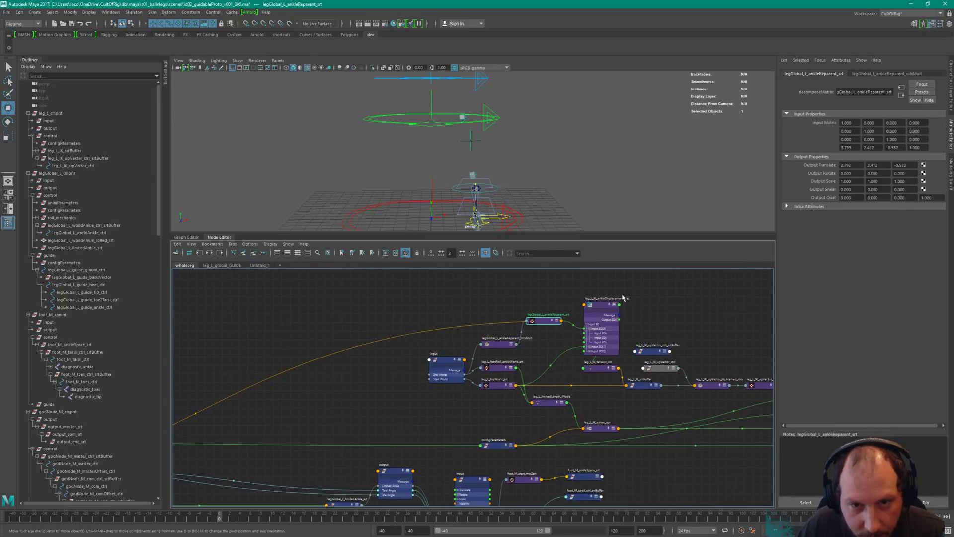
click(599, 313)
drag(600, 307, 548, 370)
- Shift the leg input node, its three adjacent matrix nodes and legGlobal_L_ankleReparent_srt away from leg_L_IK_ankleDisplacement_vec into a compact layout
drag(415, 309, 483, 414)
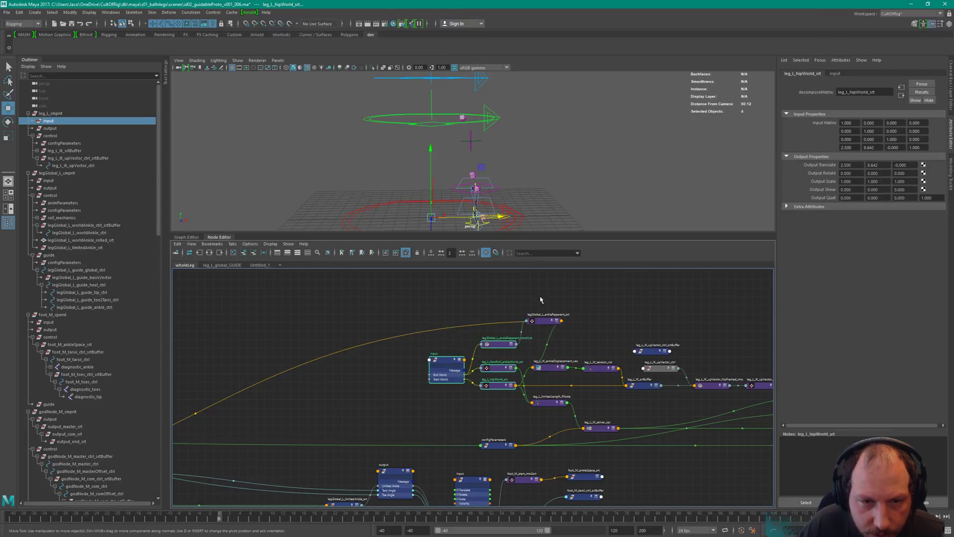
shift+click(546, 320)
drag(546, 320, 499, 349)
click(498, 328)
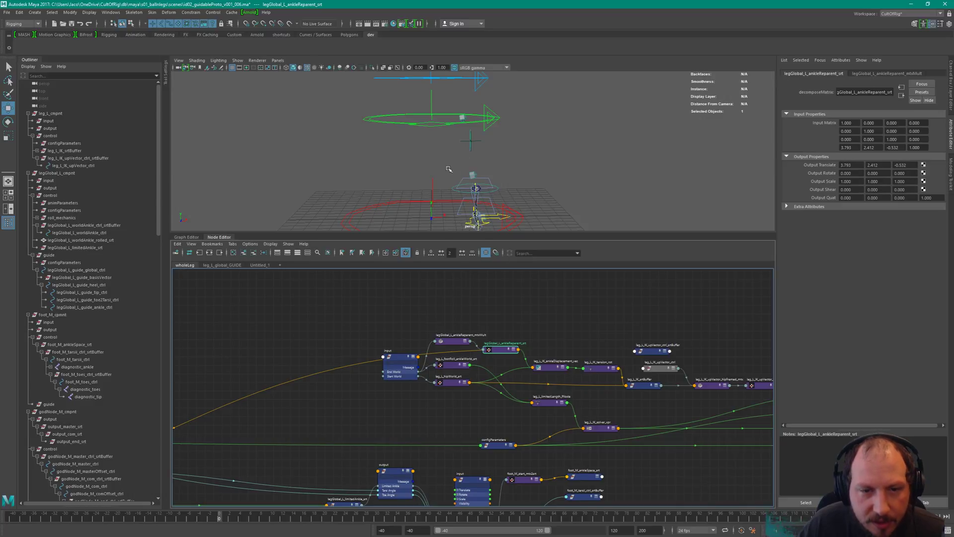
drag(504, 354, 462, 354)
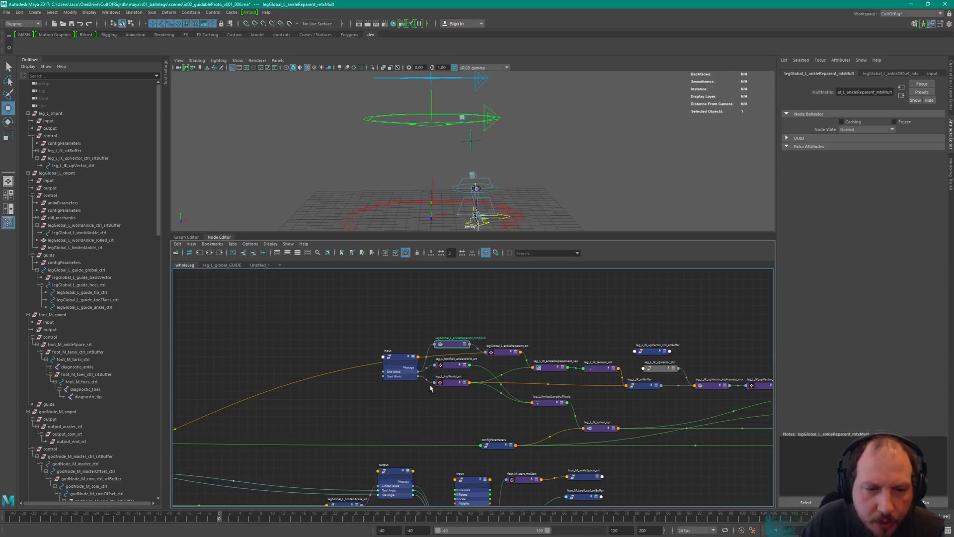
- Show the Untitled_1 node graph, try moving locator1 sideways from the leg, and undo the move
click(265, 266)
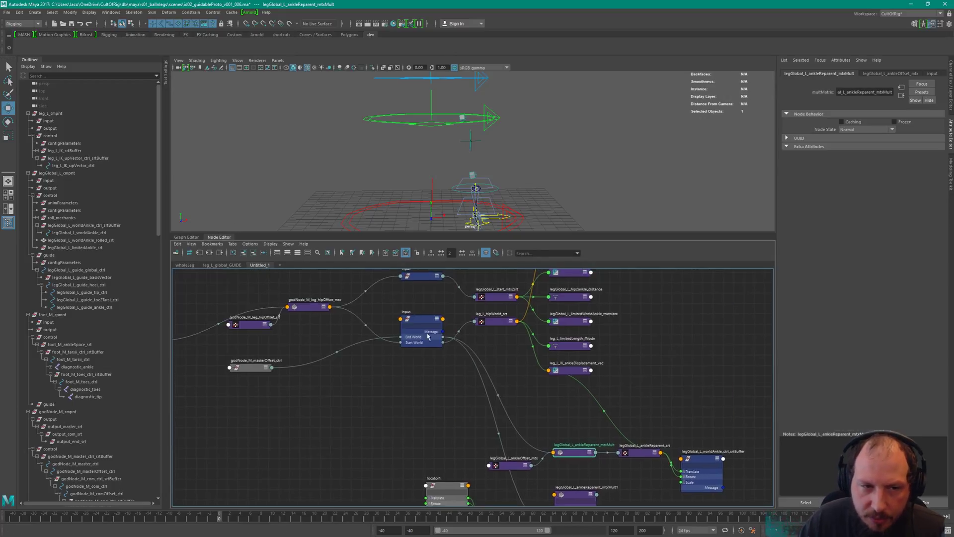
alt+middle_drag(449, 379, 421, 319)
alt+middle_drag(348, 272, 370, 366)
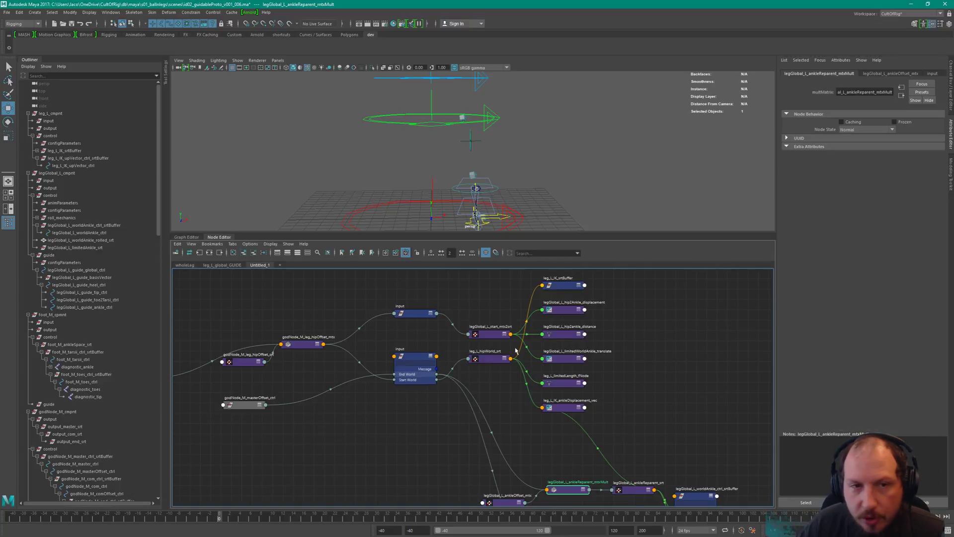
alt+drag(547, 161, 456, 160)
click(478, 145)
key(ctrl+z)
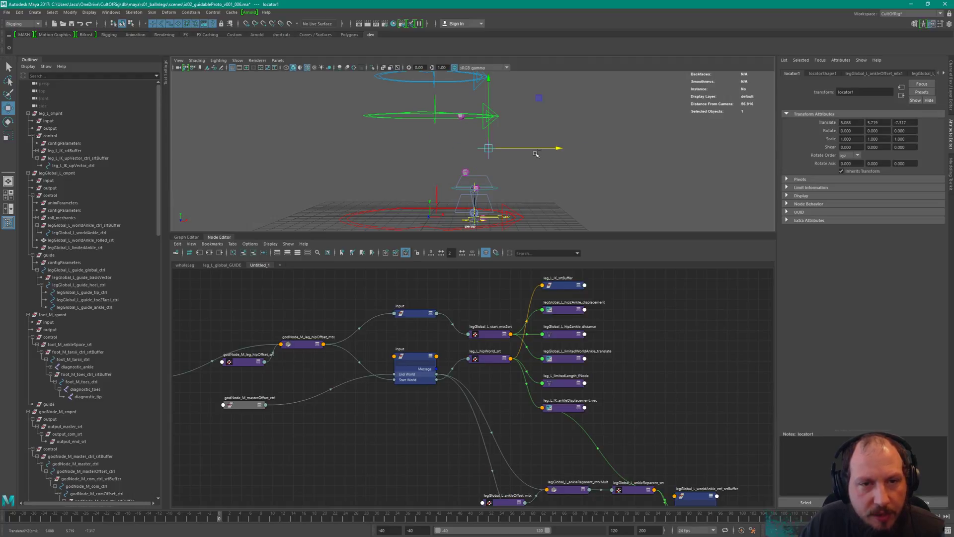
alt+drag(542, 164, 561, 172)
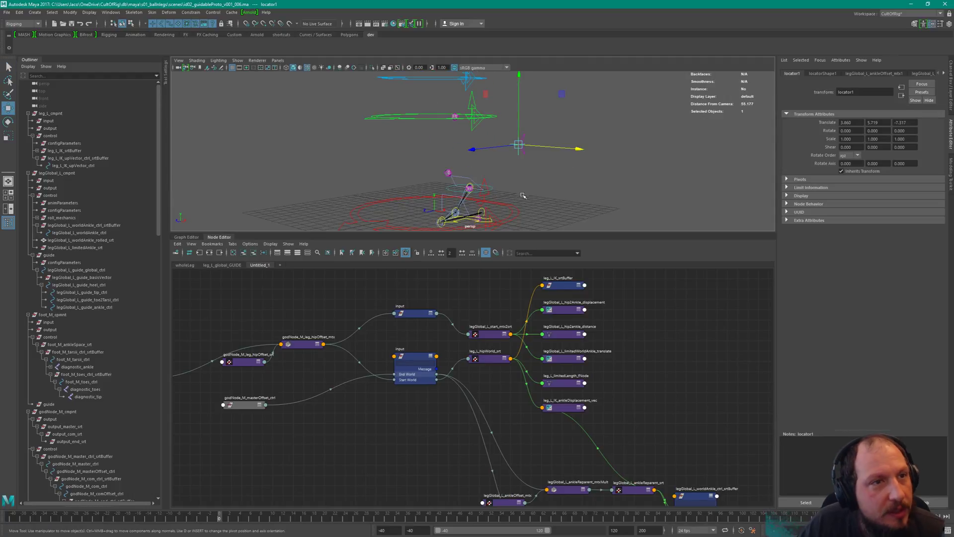
key(f)
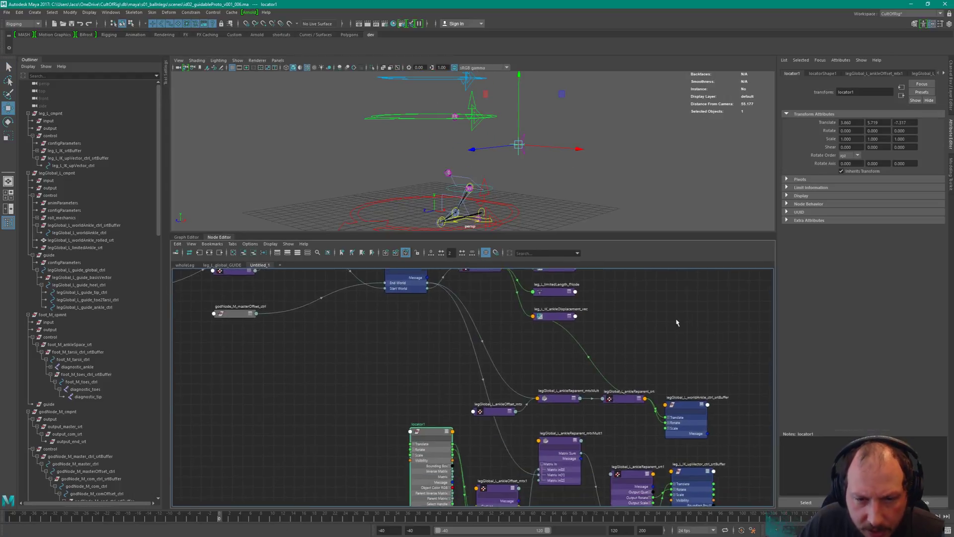
- Select legGlobal_L_worldAnkle_ctrl_srtBuffer, then try moving and rotating legGlobal_L_guide_global_ctrl to test how the leg follows
drag(648, 346, 656, 348)
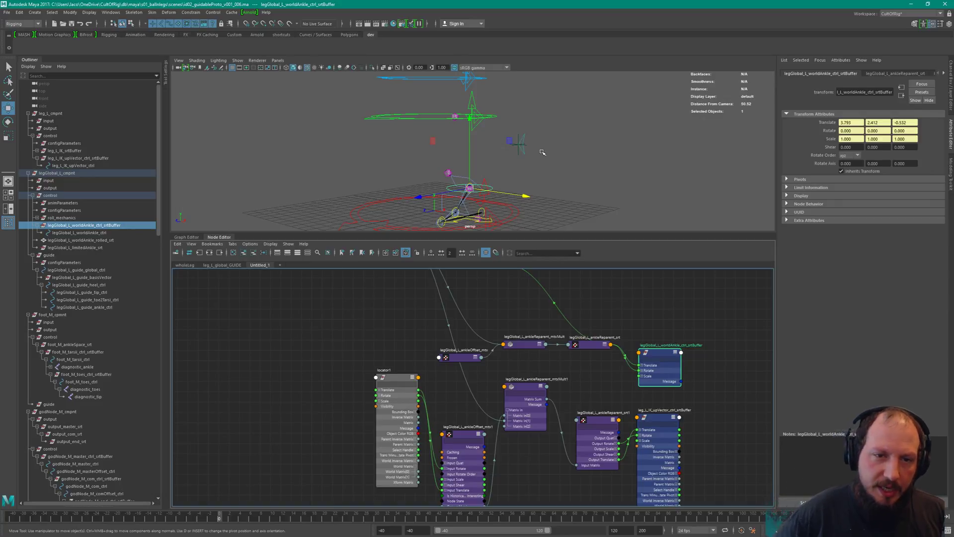
alt+drag(542, 152, 497, 144)
click(487, 157)
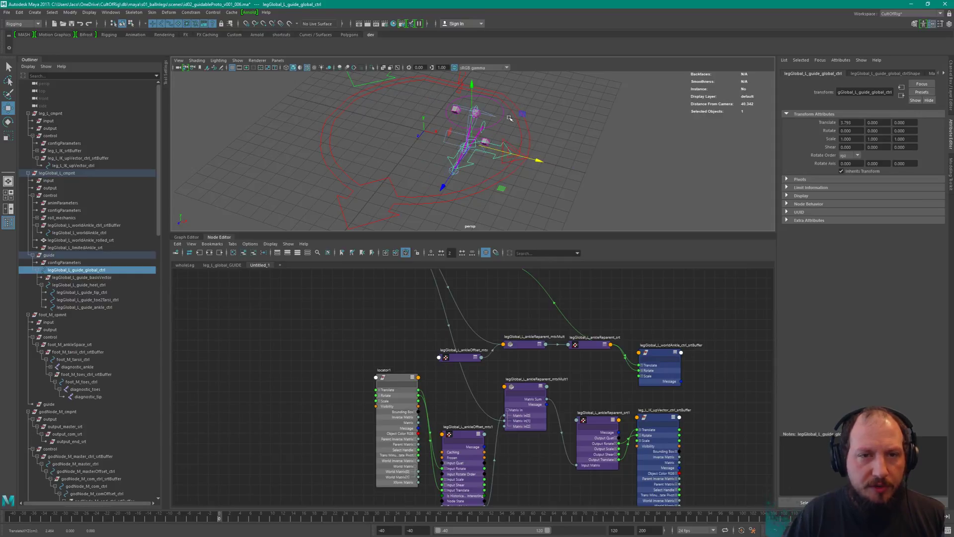
click(566, 120)
click(485, 153)
key(e)
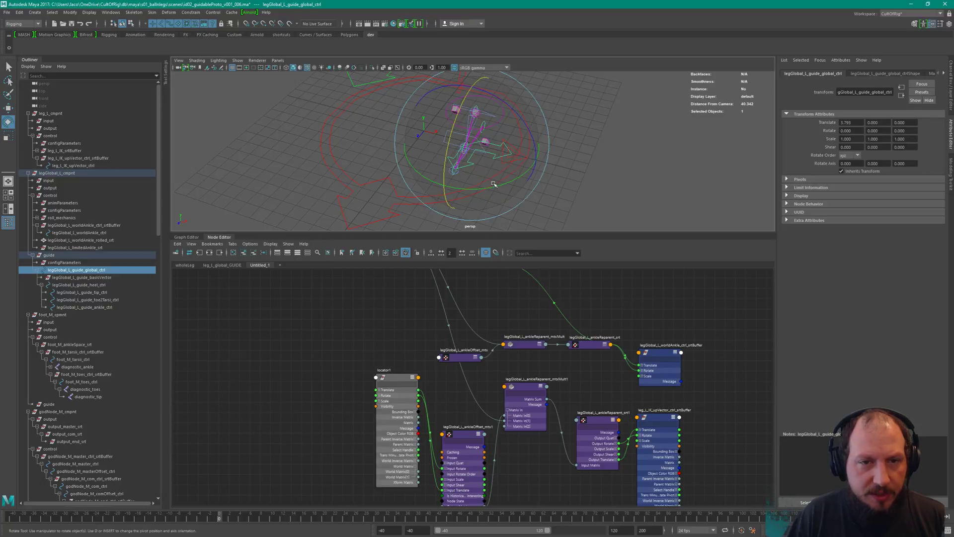
drag(494, 183, 542, 123)
click(478, 195)
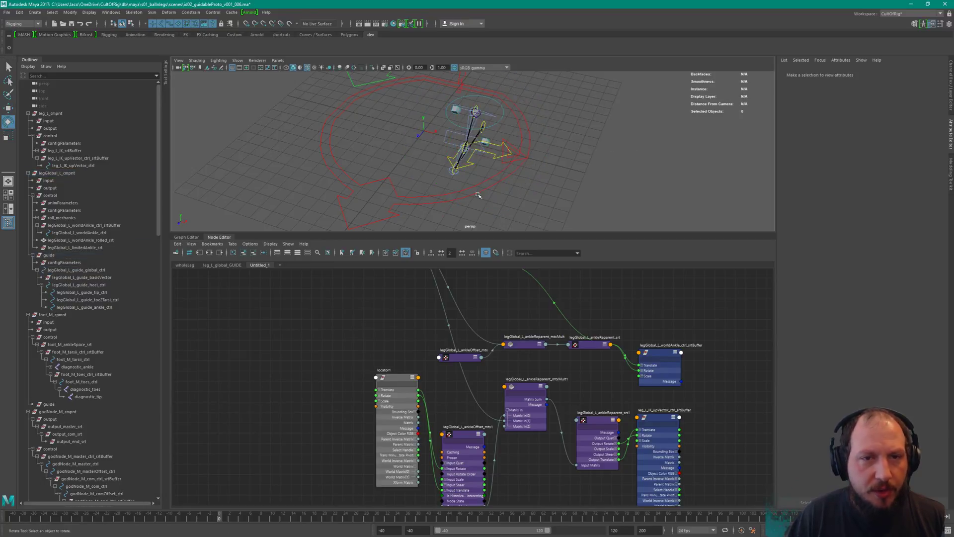
- Collapse the node graph area so the perspective view fills the workspace, with the leg and foot framed side-on
alt+drag(478, 195, 541, 134)
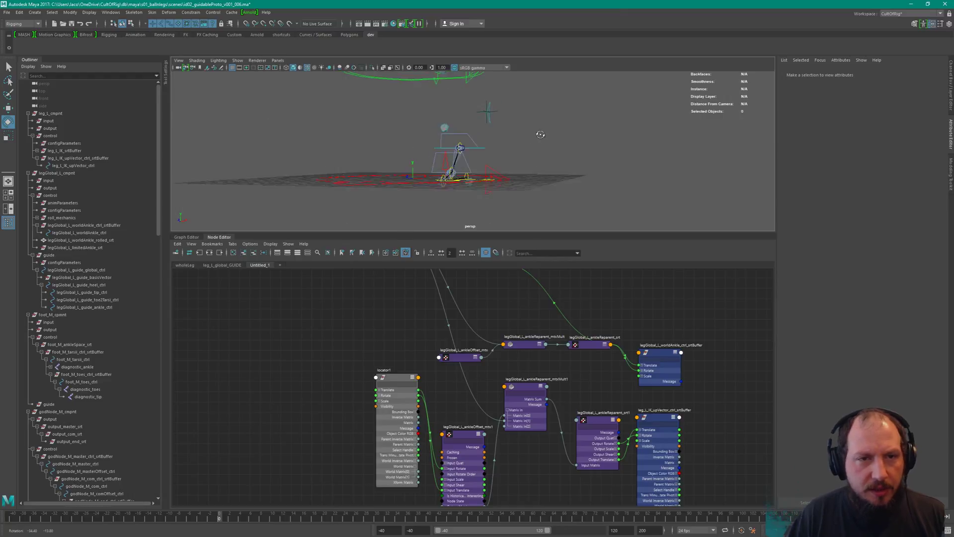
alt+right_drag(540, 134, 613, 176)
alt+middle_drag(613, 176, 650, 188)
alt+middle_drag(596, 123, 572, 172)
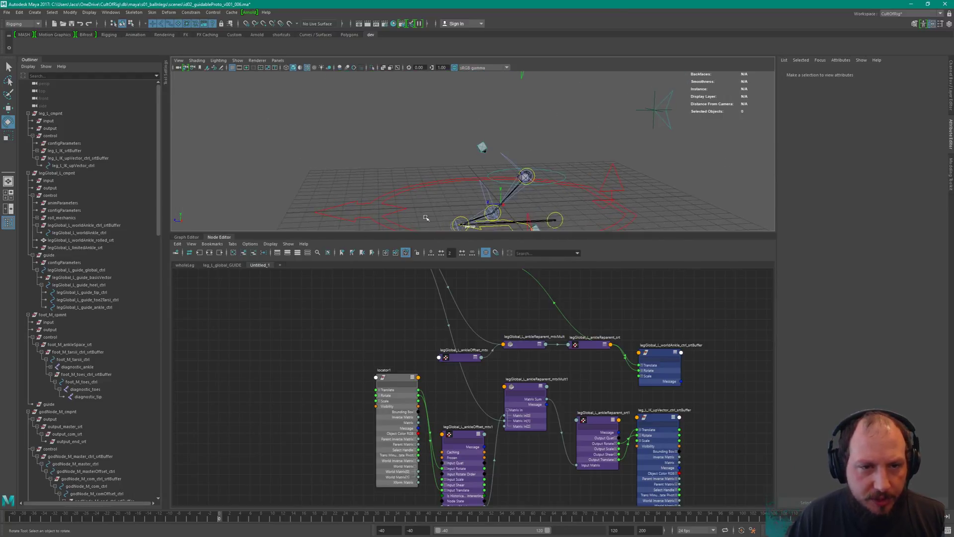
double_click(225, 238)
alt+right_drag(527, 226, 573, 236)
alt+middle_drag(573, 237, 581, 176)
alt+right_drag(581, 176, 617, 285)
alt+middle_drag(616, 285, 566, 243)
alt+drag(550, 243, 579, 260)
- Try moving the legGlobal_L_guide_toe2Tarsi_ctrl guide to other positions along the foot, and undo the moves
click(481, 259)
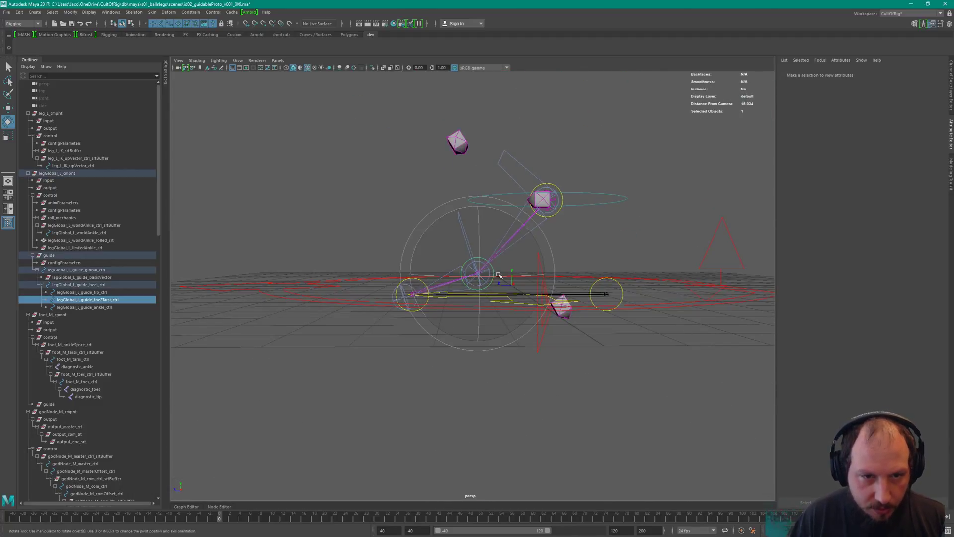
key(w)
drag(478, 274, 520, 257)
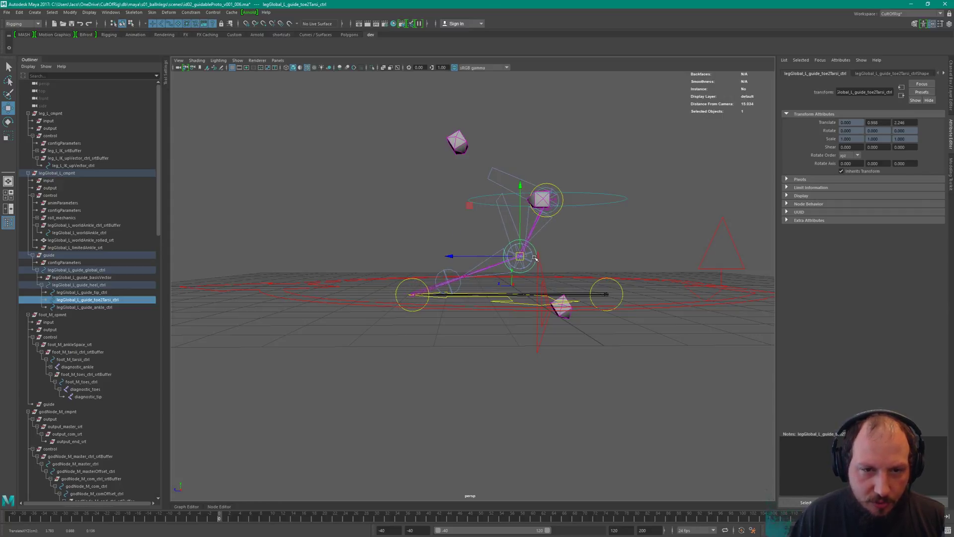
drag(520, 257, 494, 261)
key(ctrl+z)
key(ctrl+z)
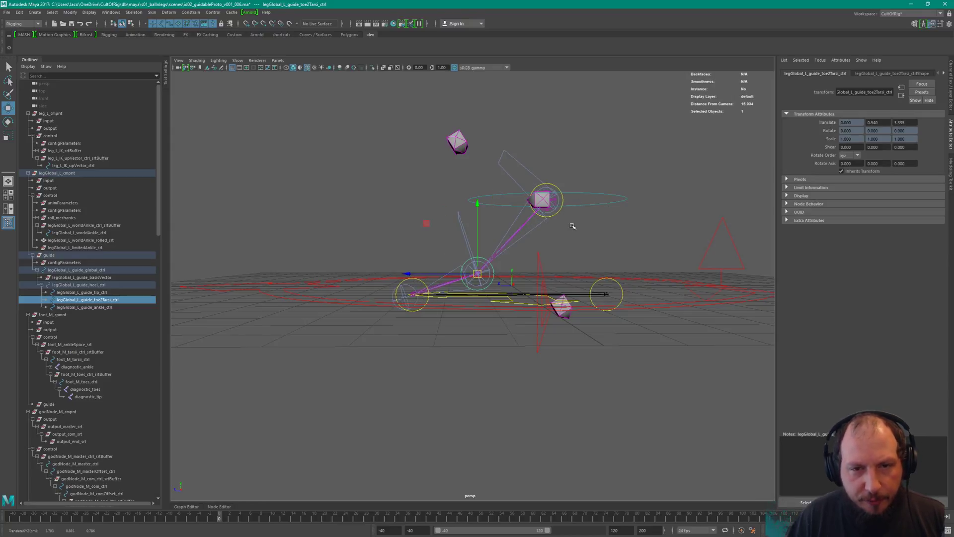
- Try raising the legGlobal_L_guide_ankle_ctrl guide above the foot, and undo the move
click(555, 217)
click(546, 202)
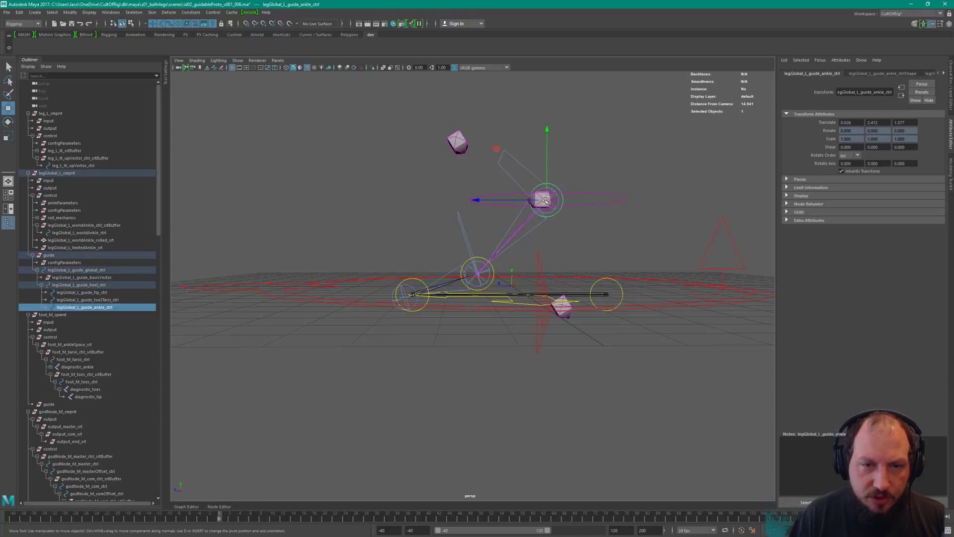
drag(546, 201, 527, 156)
key(ctrl+z)
key(ctrl+z)
key(ctrl+z)
- Select legGlobal_L_worldAnkle_ctrl and examine the whole leg rig with its locator from several angles
click(590, 205)
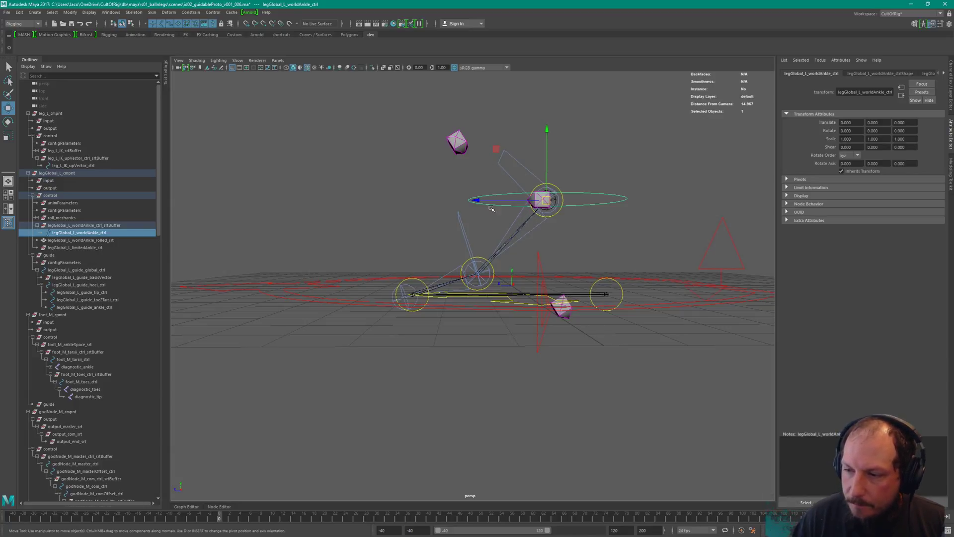
alt+drag(471, 225, 557, 242)
alt+drag(501, 196, 553, 217)
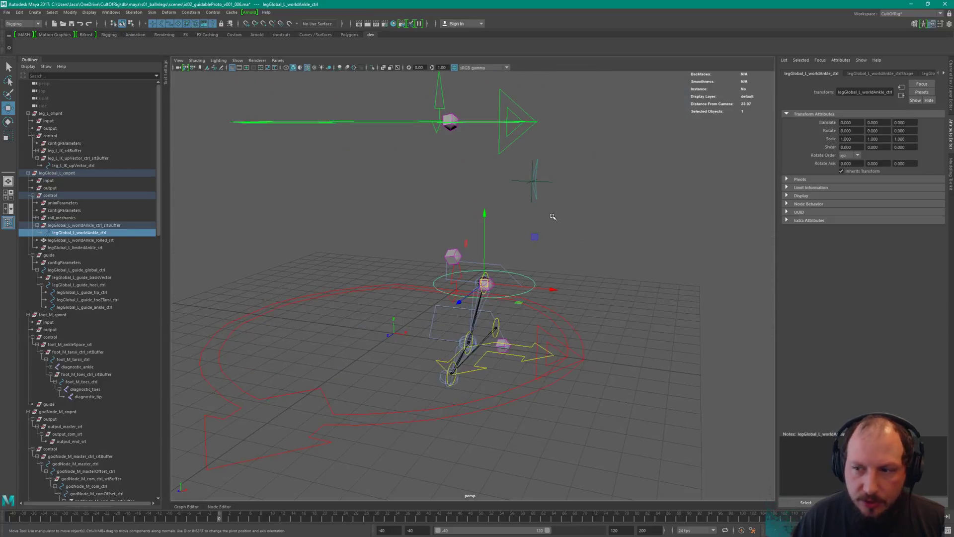
alt+middle_drag(522, 227, 564, 257)
alt+right_drag(564, 257, 539, 212)
alt+drag(593, 253, 572, 266)
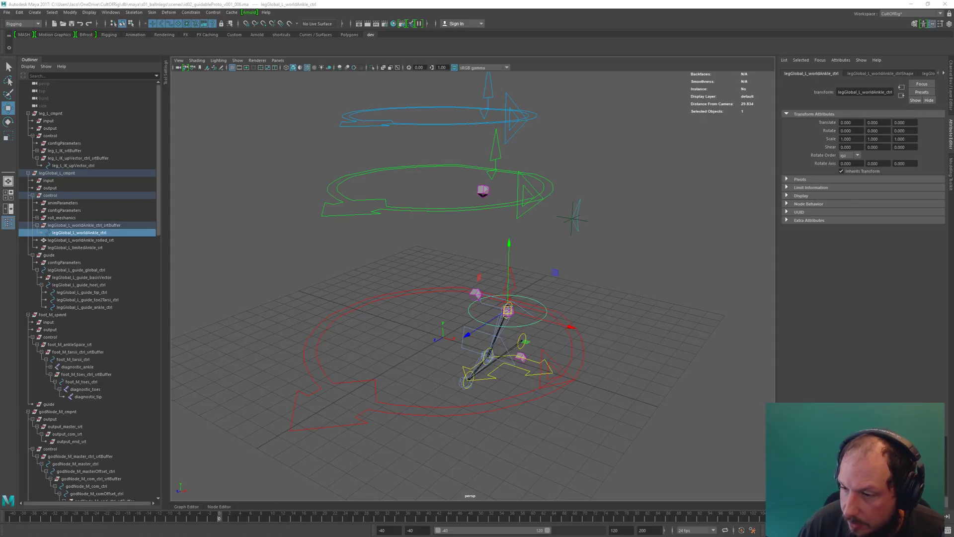
- Switch to Mischief and sketch a bent two-segment leg in green, with circles at its three joints and an angle arc at the knee
key(alt+Tab)
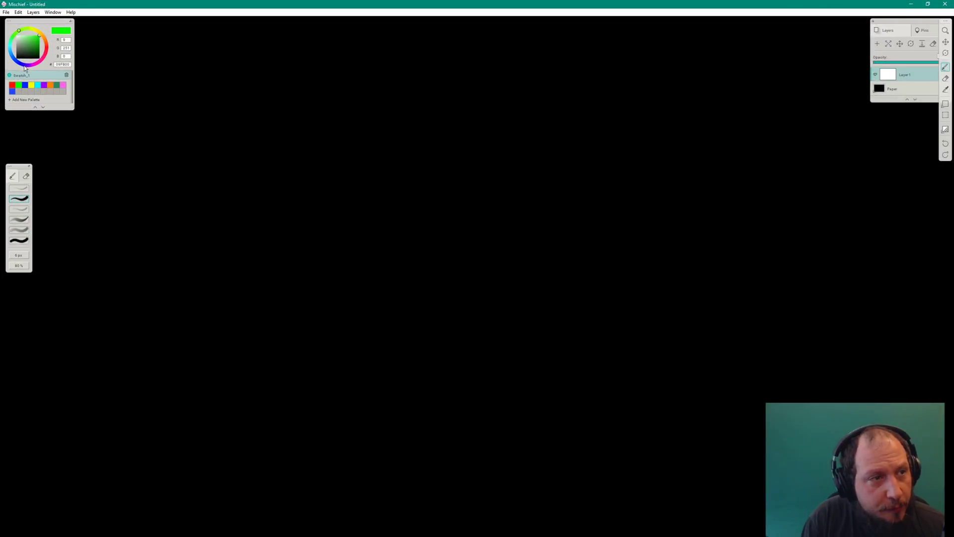
mouse_move(518, 136)
mouse_down()
mouse_move(482, 238)
mouse_move(517, 323)
mouse_up()
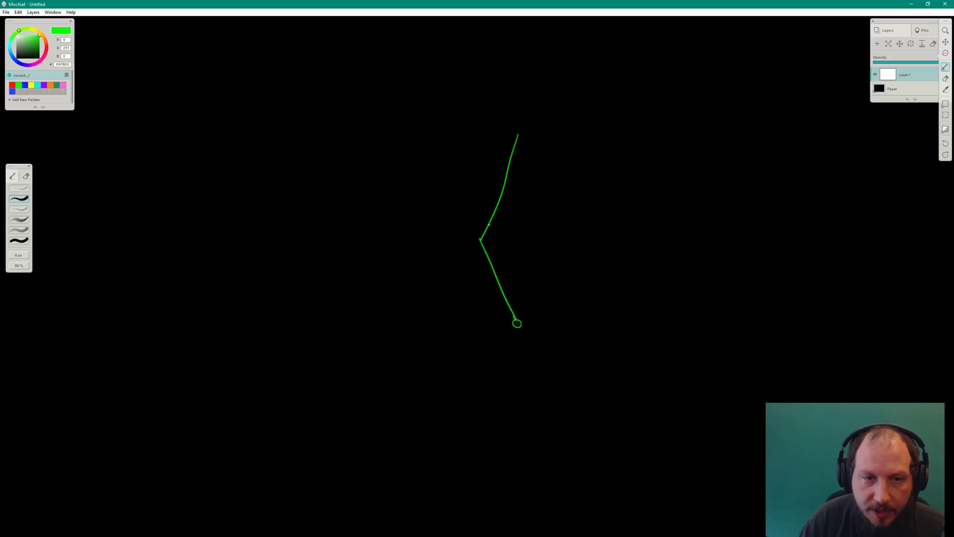
drag(489, 225, 491, 255)
drag(514, 135, 520, 130)
drag(479, 238, 479, 239)
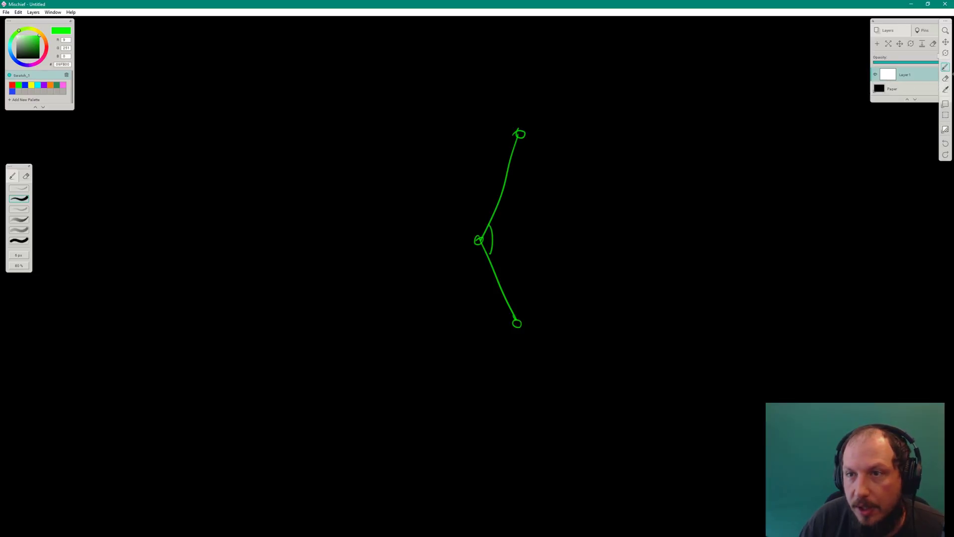
- Draw a blue outline around the green leg with a long line down each side and a closing line below
click(24, 87)
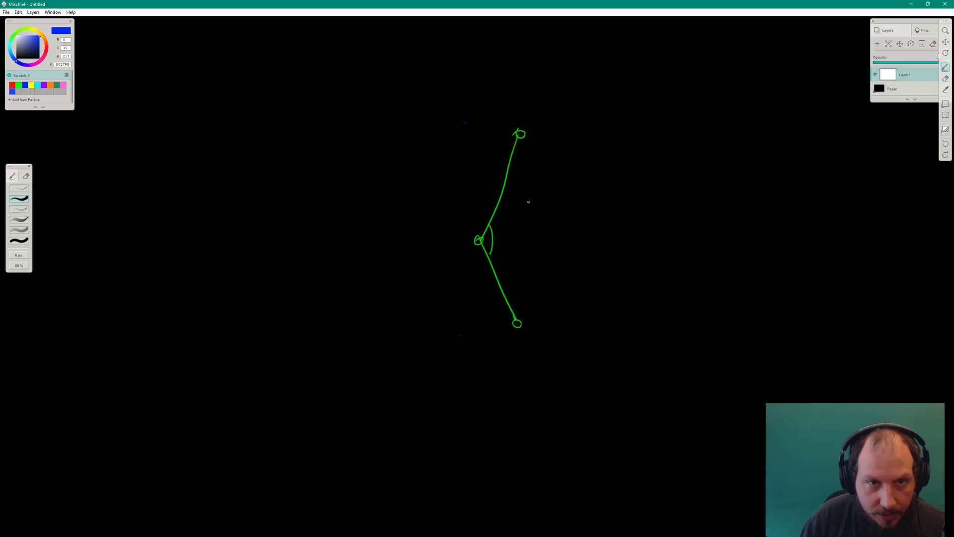
drag(466, 120, 462, 336)
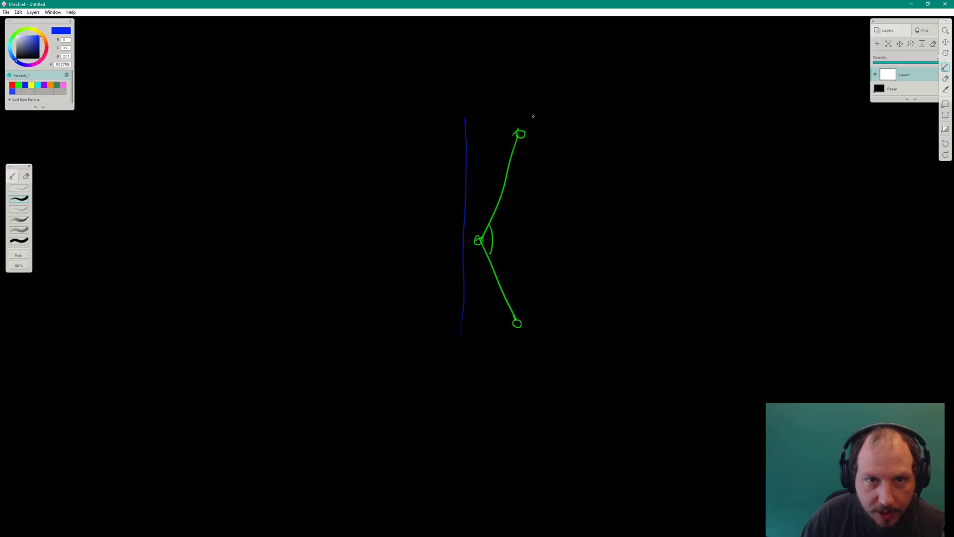
drag(533, 116, 558, 354)
key(ctrl+z)
mouse_move(539, 121)
mouse_down()
mouse_move(533, 350)
mouse_move(536, 332)
mouse_up()
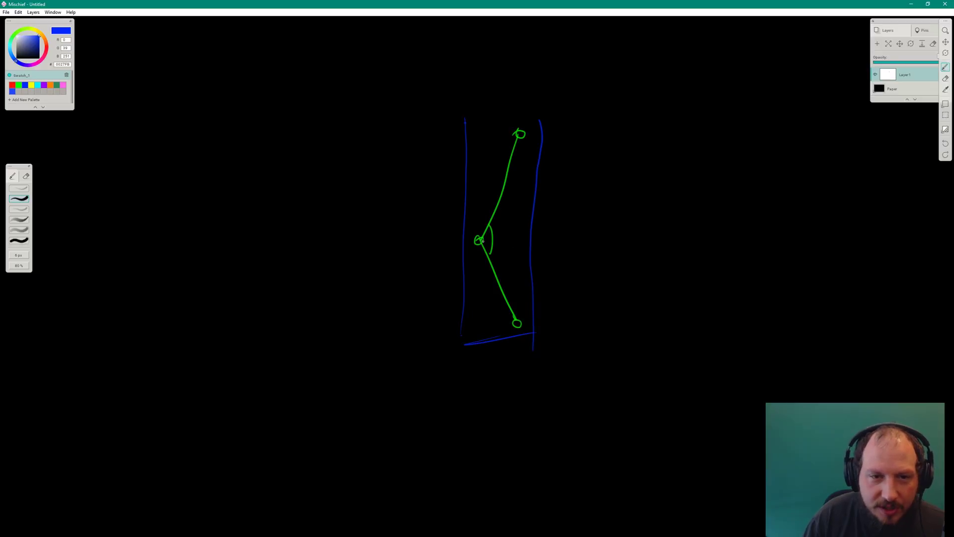
- Draw six blue cross lines across the outline along the length of the green leg
drag(457, 295, 541, 295)
drag(453, 251, 530, 251)
drag(450, 228, 549, 223)
drag(477, 188, 561, 185)
drag(470, 175, 540, 169)
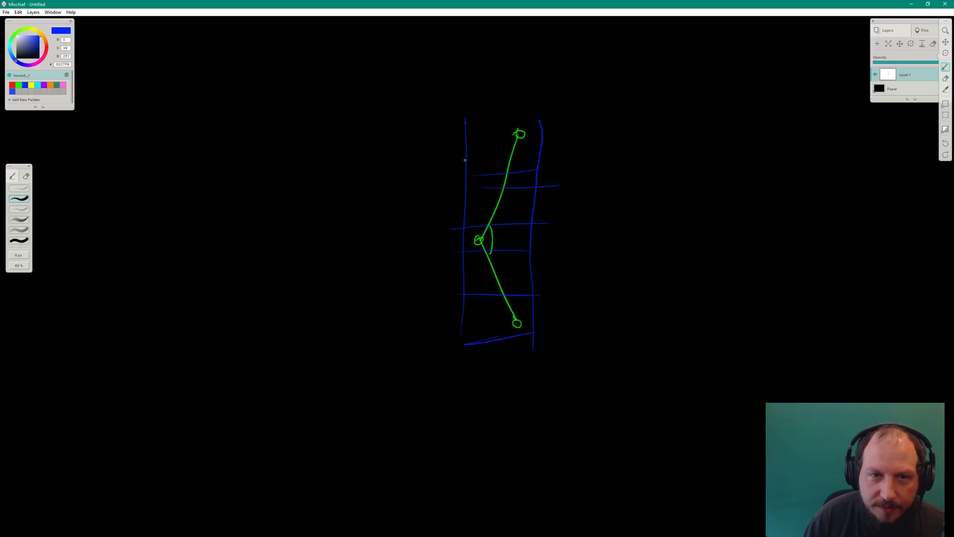
drag(472, 146, 531, 141)
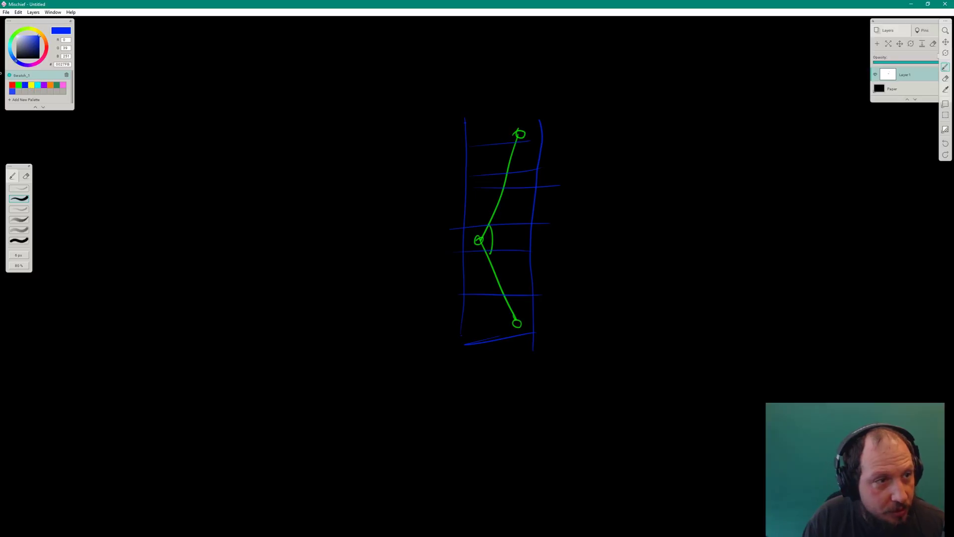
- Sketch a nearly straight two-segment leg in red beside the green one, with circles at its three joints
click(11, 85)
mouse_move(644, 131)
mouse_down()
mouse_move(634, 234)
mouse_move(648, 325)
mouse_up()
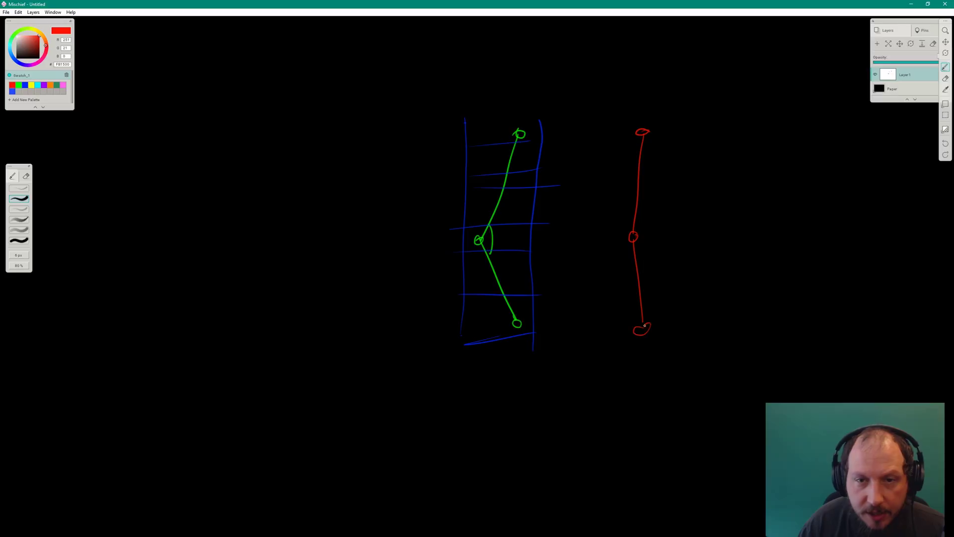
- Draw a blue outline around the red leg that breaks at knee height, and add a blue angle arc at the knee
click(25, 86)
drag(606, 127, 603, 236)
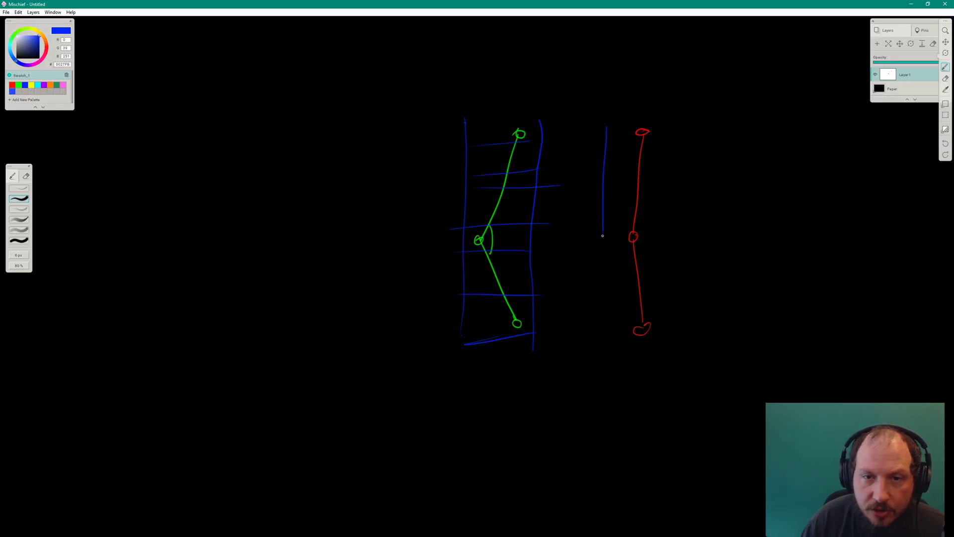
key(ctrl+z)
mouse_move(603, 128)
mouse_down()
mouse_move(612, 240)
mouse_move(597, 338)
mouse_move(666, 352)
mouse_up()
drag(668, 236, 663, 355)
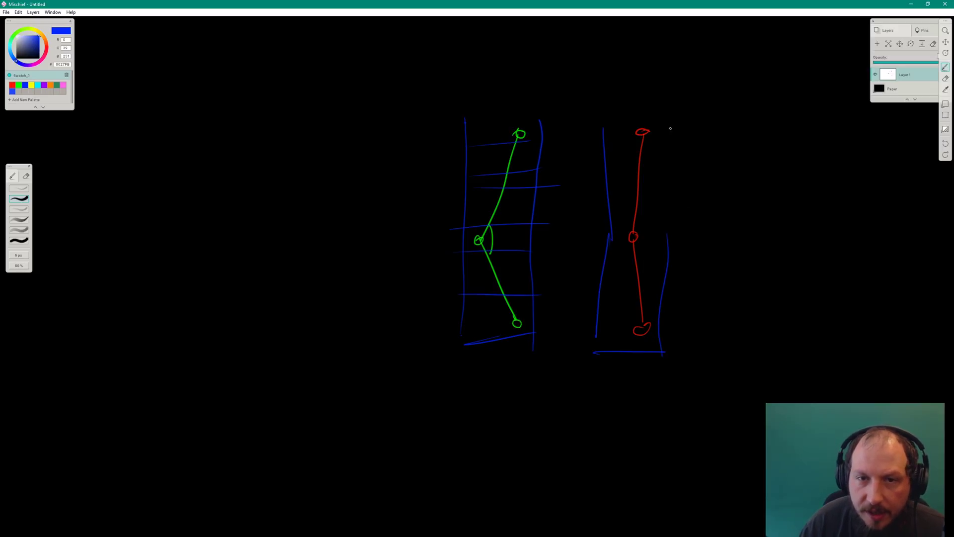
drag(655, 117, 675, 227)
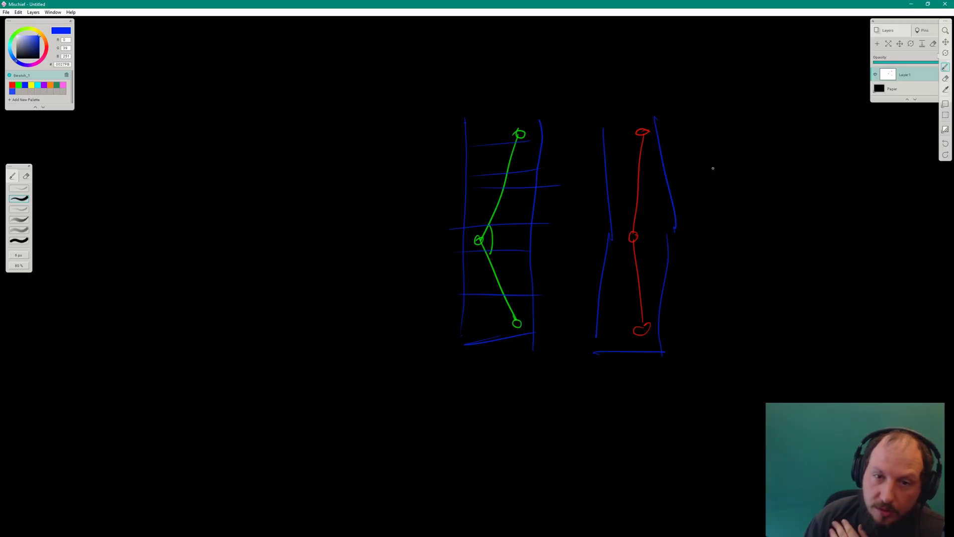
drag(639, 219, 637, 245)
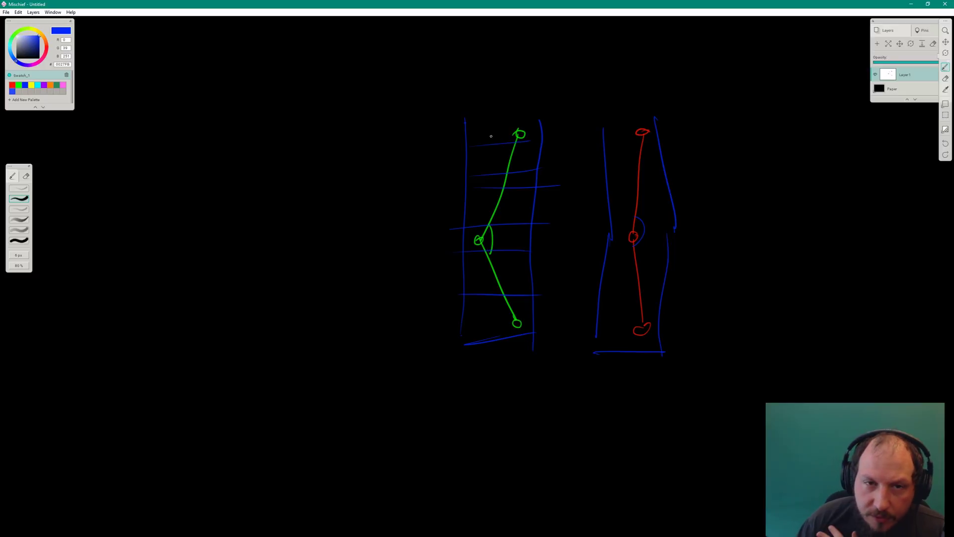
- Mark the green leg's hip and knee angles in cyan with arcs, a vertical reference line and arrows along both segments
click(38, 85)
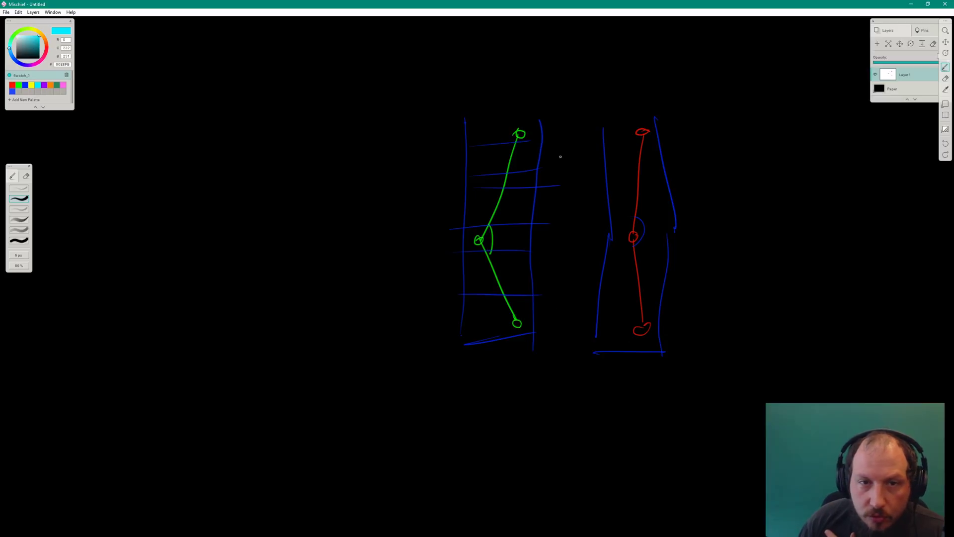
mouse_move(520, 135)
mouse_down()
mouse_move(519, 182)
mouse_move(523, 169)
mouse_up()
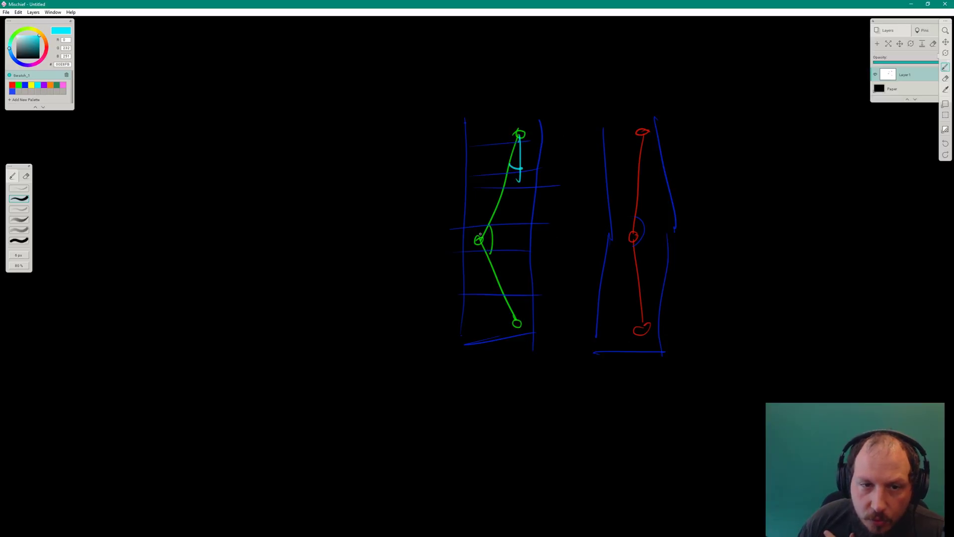
mouse_move(491, 230)
mouse_down()
mouse_move(488, 256)
mouse_move(495, 243)
mouse_up()
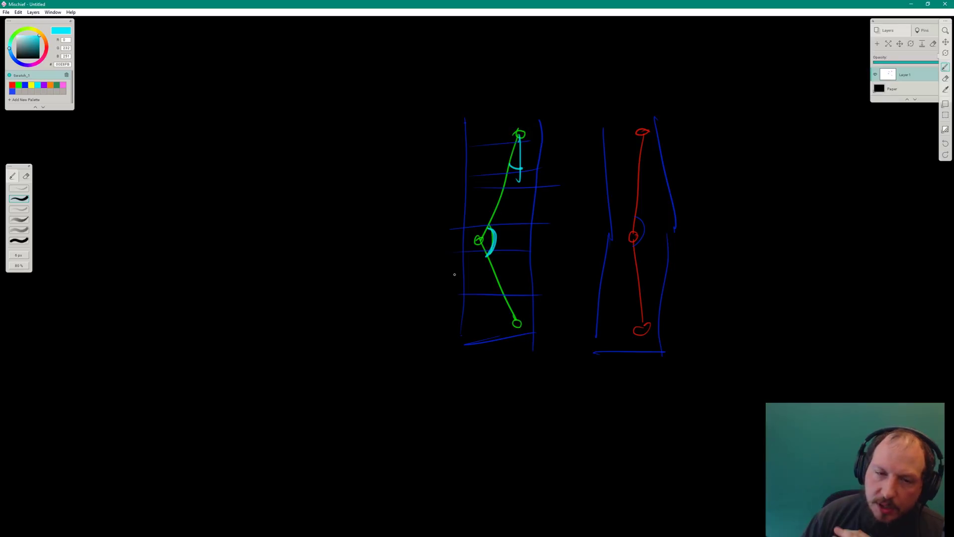
mouse_move(519, 135)
mouse_down()
mouse_move(496, 178)
mouse_move(510, 180)
mouse_up()
drag(489, 273, 495, 279)
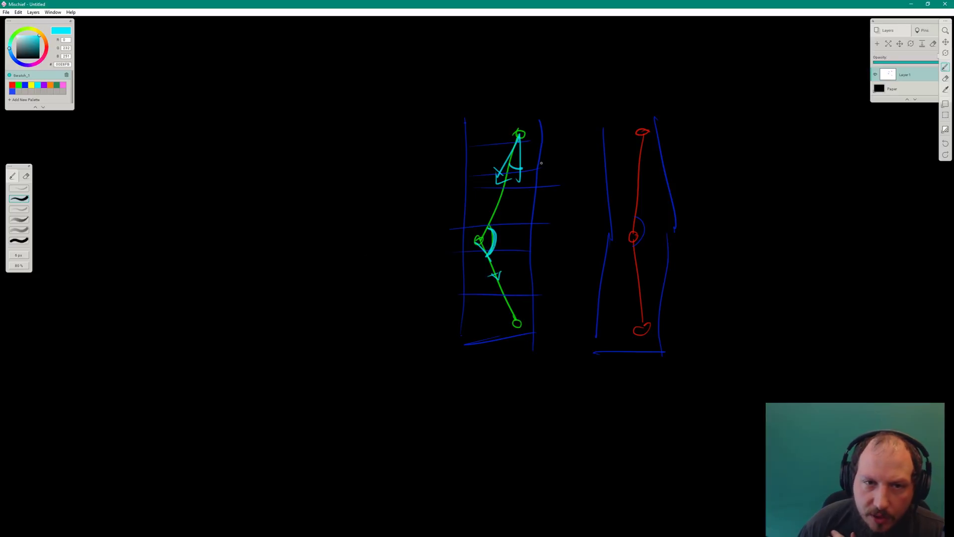
drag(507, 164, 523, 170)
drag(490, 226, 486, 256)
drag(494, 229, 478, 241)
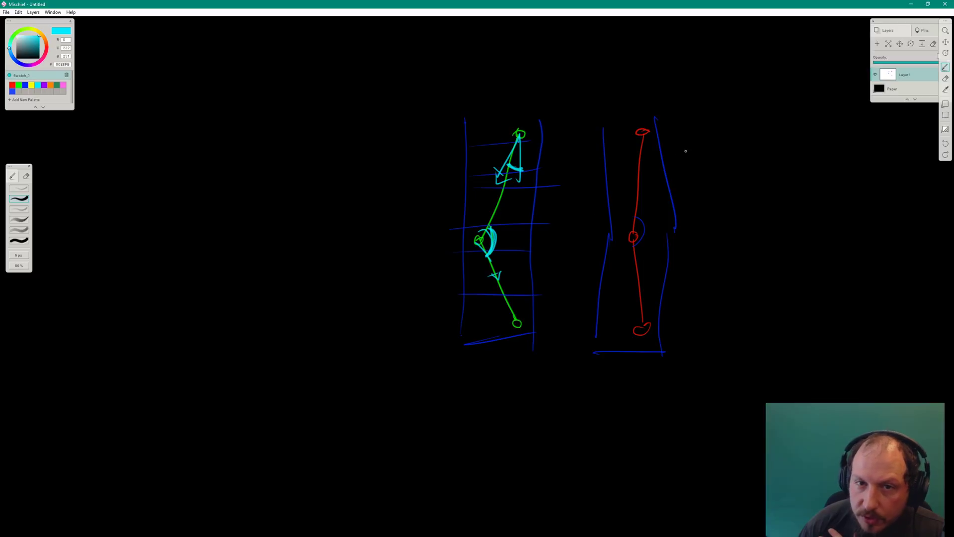
- Mark the red leg's hip and knee angles in cyan, and draw a cyan cross through the hip joint of both legs
drag(644, 132, 635, 246)
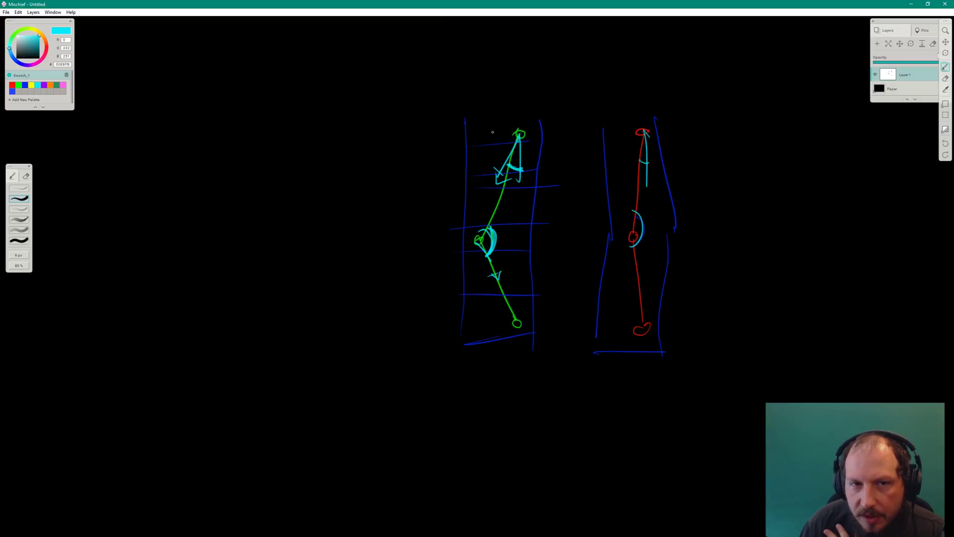
mouse_move(488, 133)
mouse_down()
mouse_move(558, 133)
mouse_move(515, 146)
mouse_up()
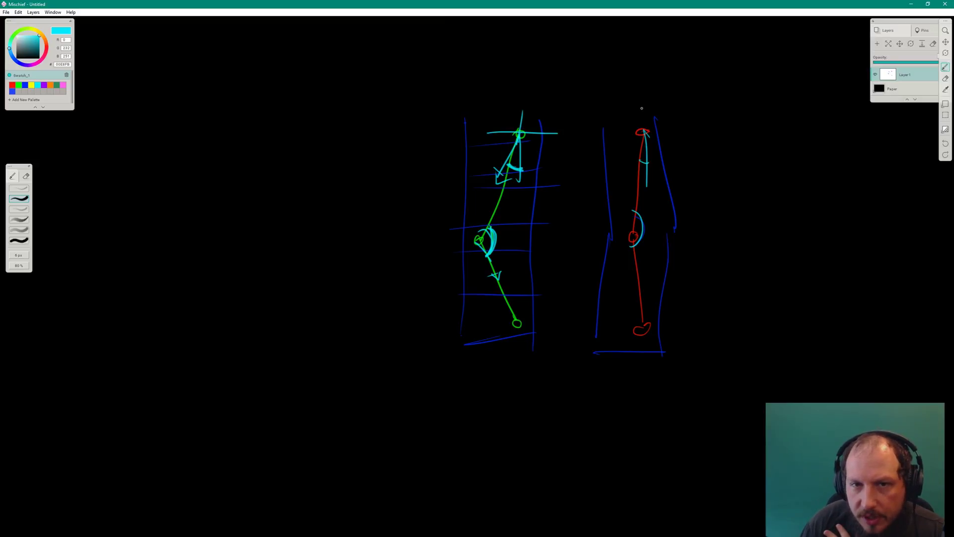
drag(642, 108, 642, 134)
drag(619, 130, 682, 129)
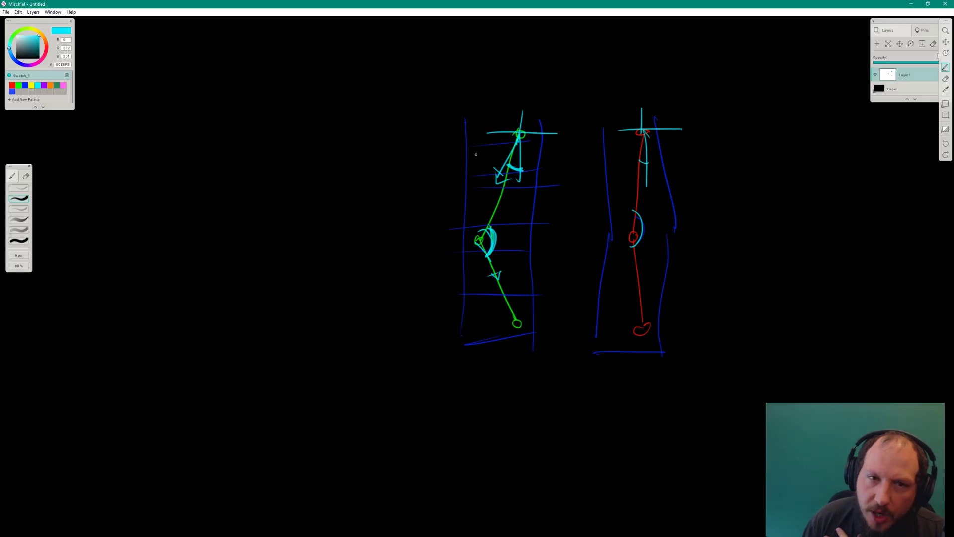
drag(520, 136, 506, 167)
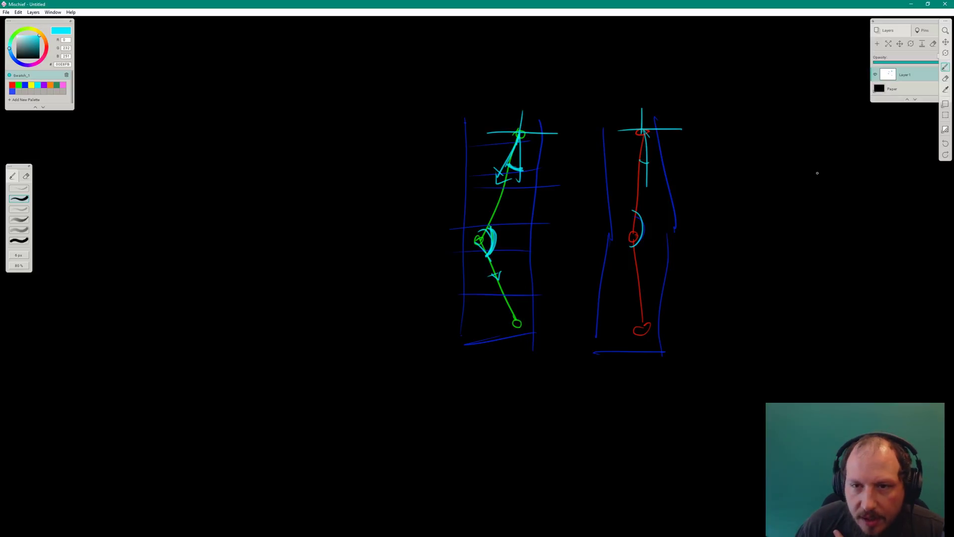
- Sketch a long crossed green curve ending in a circle beside the green leg, and a crossed green curved arrow beside the red leg
click(20, 86)
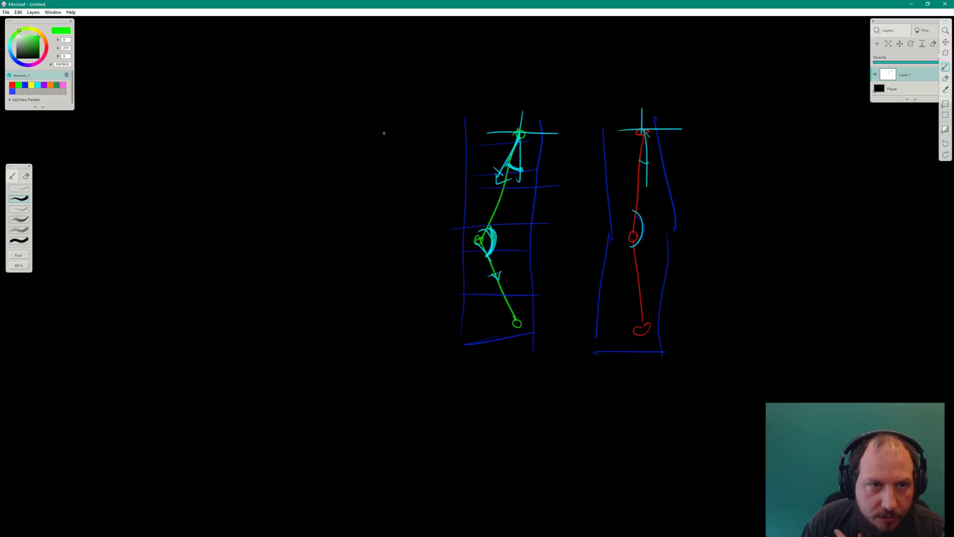
mouse_move(386, 119)
mouse_down()
mouse_move(215, 399)
mouse_move(181, 416)
mouse_move(204, 427)
mouse_up()
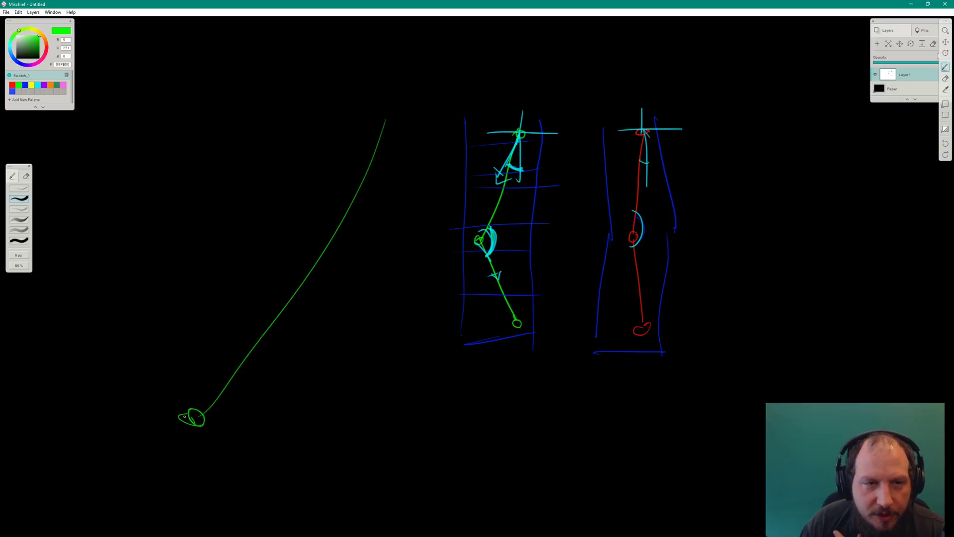
drag(270, 263, 363, 302)
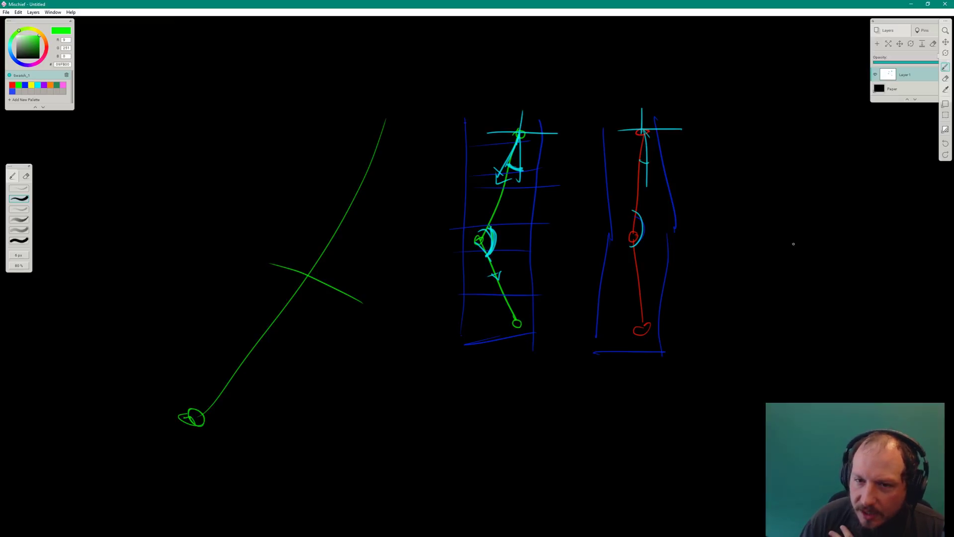
mouse_move(811, 250)
mouse_down()
mouse_move(703, 174)
mouse_move(714, 170)
mouse_move(721, 186)
mouse_up()
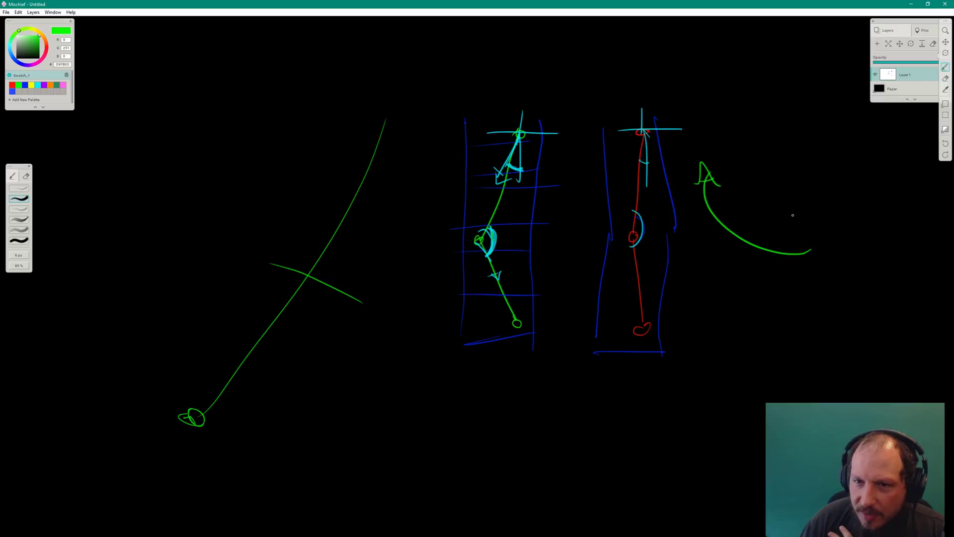
drag(811, 167, 654, 247)
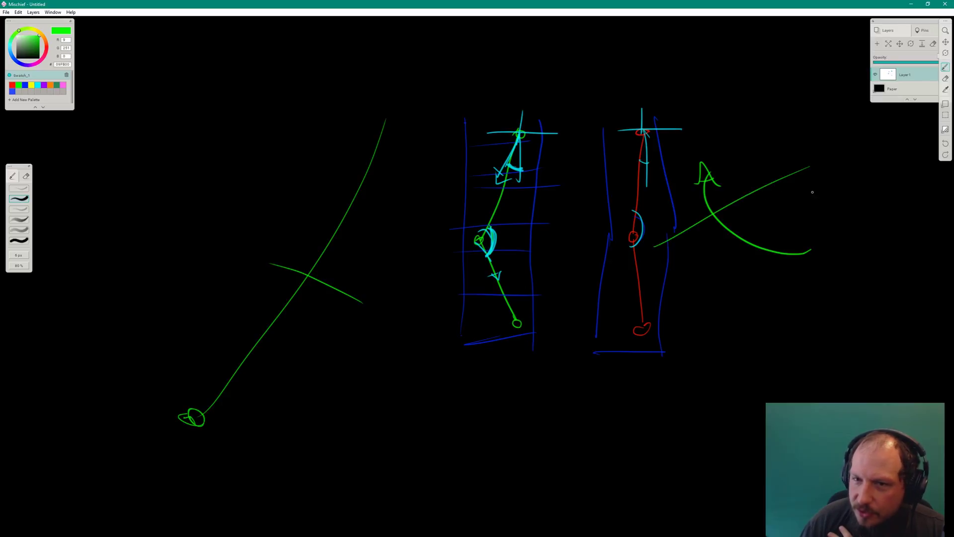